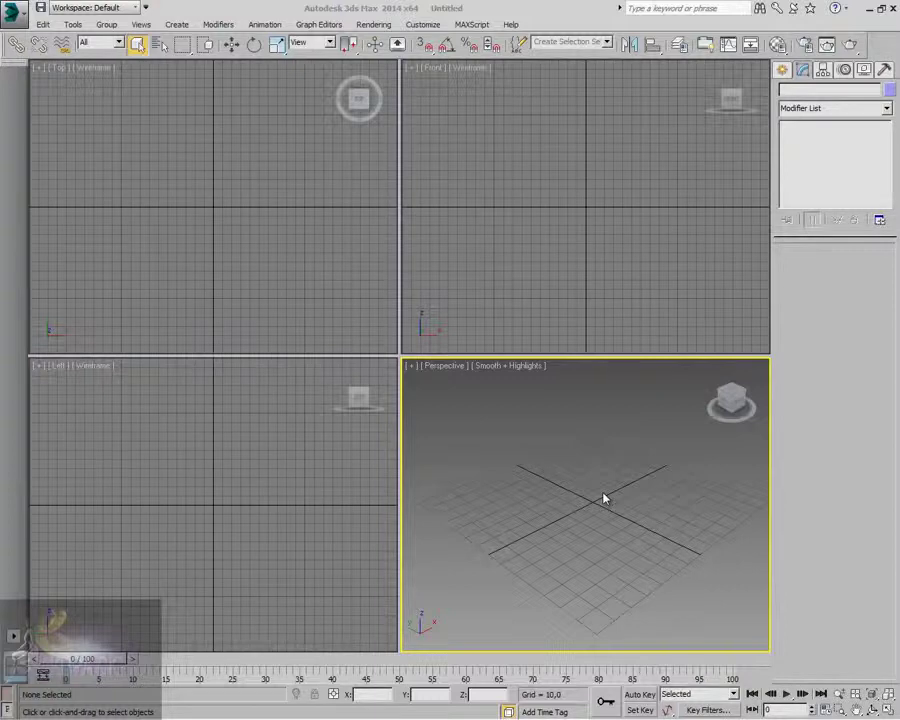
Step: Create a box about 22 by 24 units at the base and 48 units high at the grid centre in a maximized Perspective view
{"action": "left_click", "coordinate": [607, 532]}
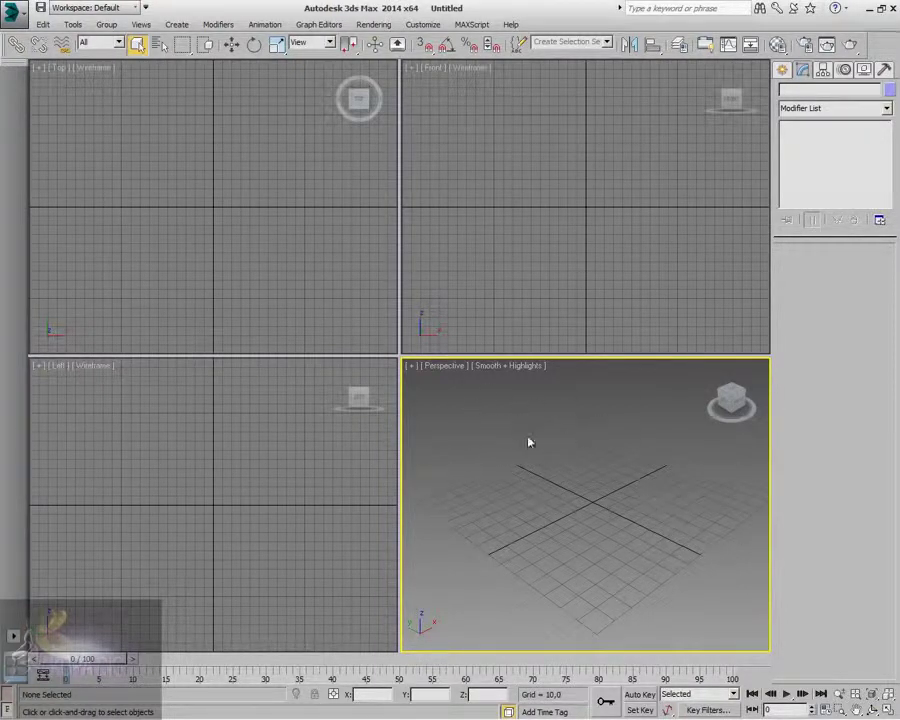
{"action": "left_click", "coordinate": [888, 710]}
{"action": "middle_click_drag", "start_coordinate": [496, 360], "coordinate": [453, 329]}
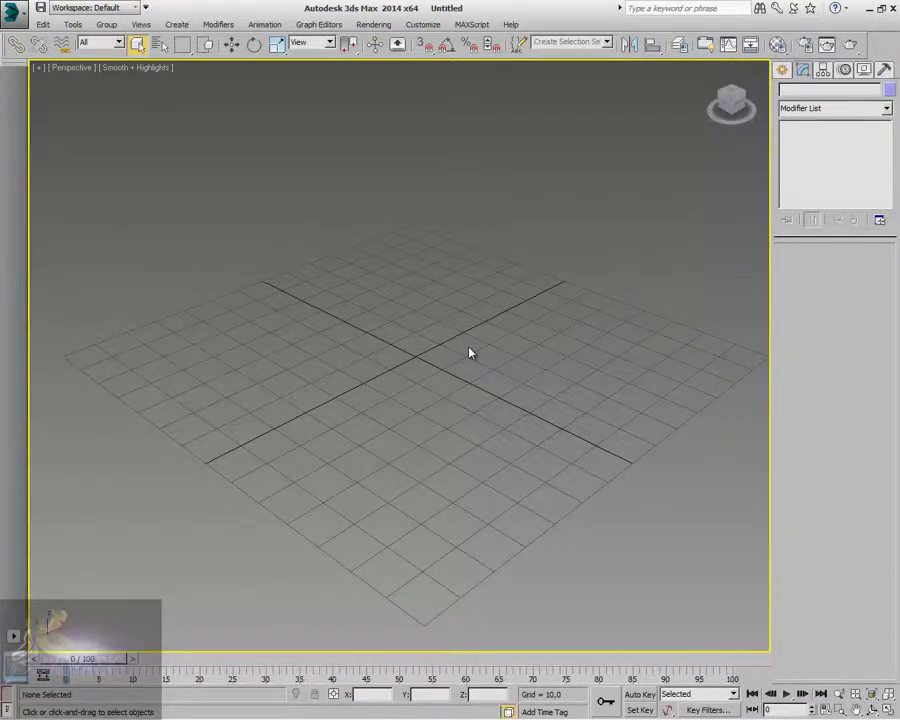
{"action": "left_click", "coordinate": [782, 72]}
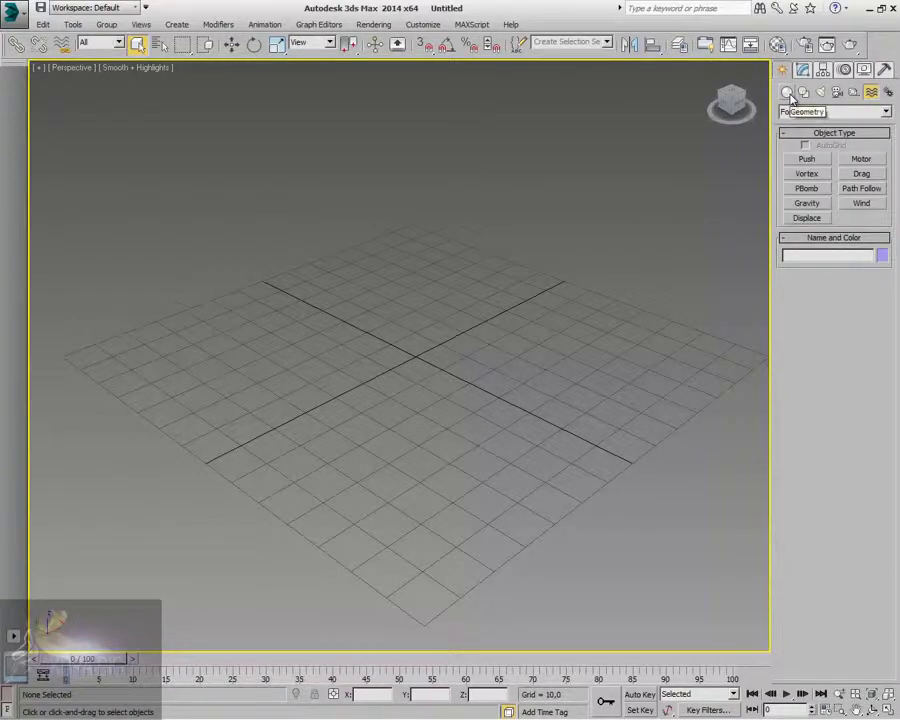
{"action": "left_click", "coordinate": [788, 92]}
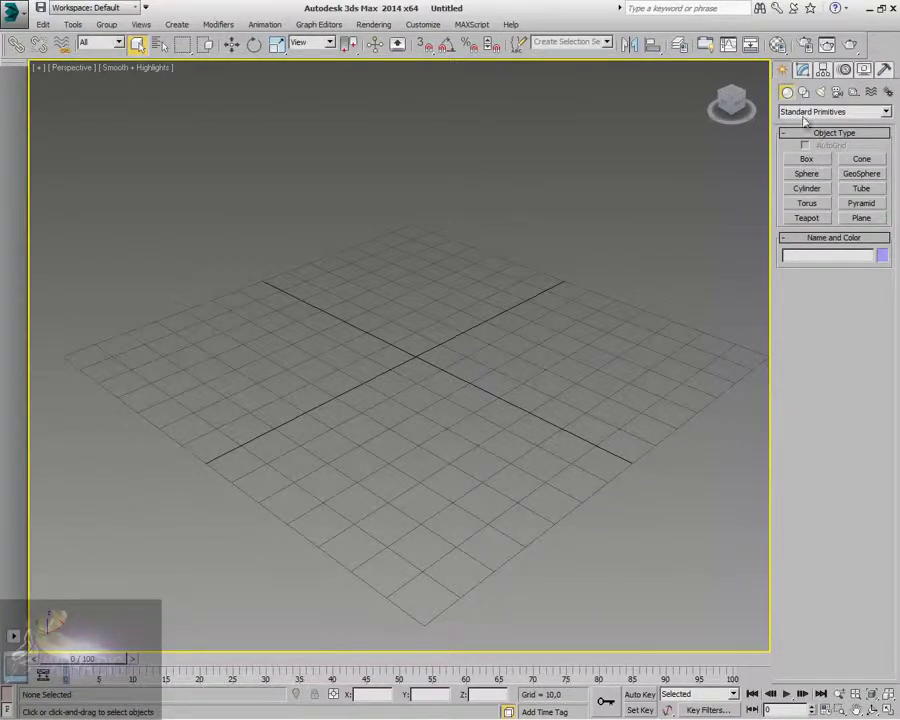
{"action": "left_click", "coordinate": [810, 162]}
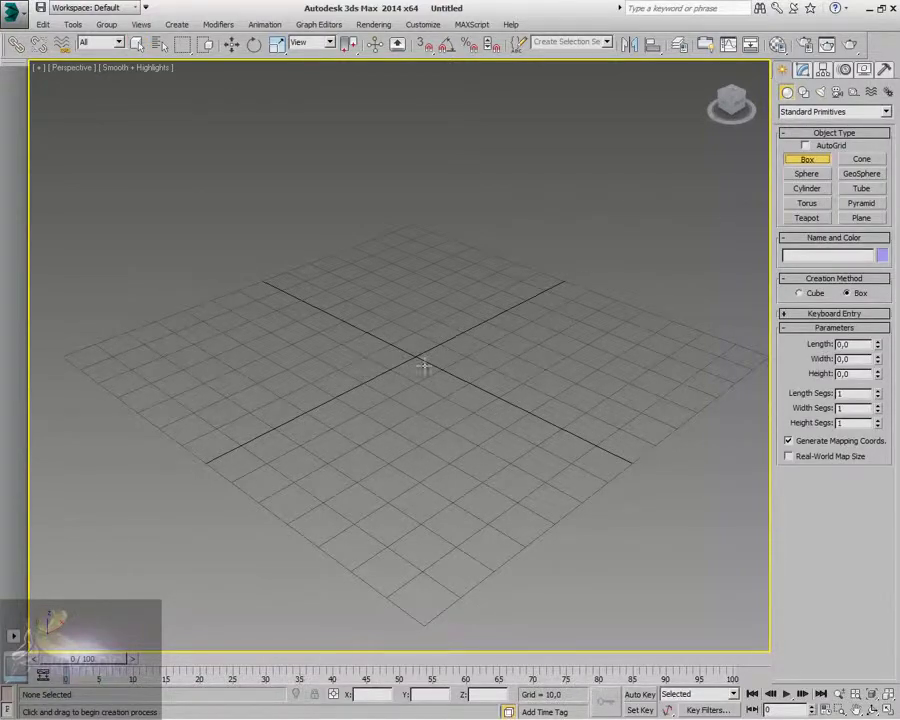
{"action": "left_click_drag", "start_coordinate": [422, 352], "coordinate": [417, 410]}
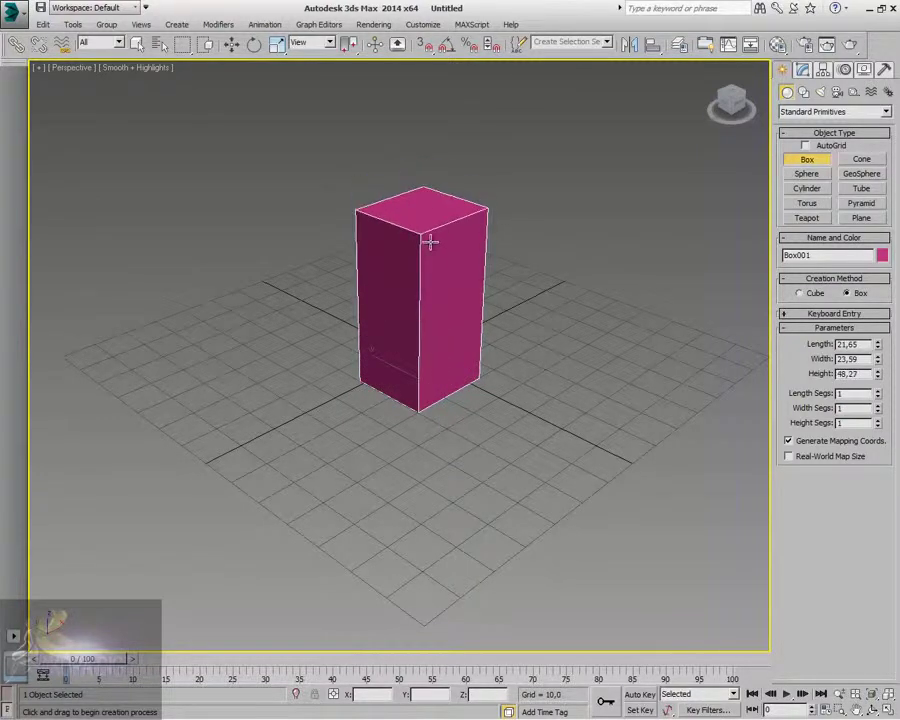
{"action": "left_click", "coordinate": [430, 242]}
{"action": "right_click", "coordinate": [466, 293]}
{"action": "middle_click_drag", "start_coordinate": [466, 293], "coordinate": [410, 306]}
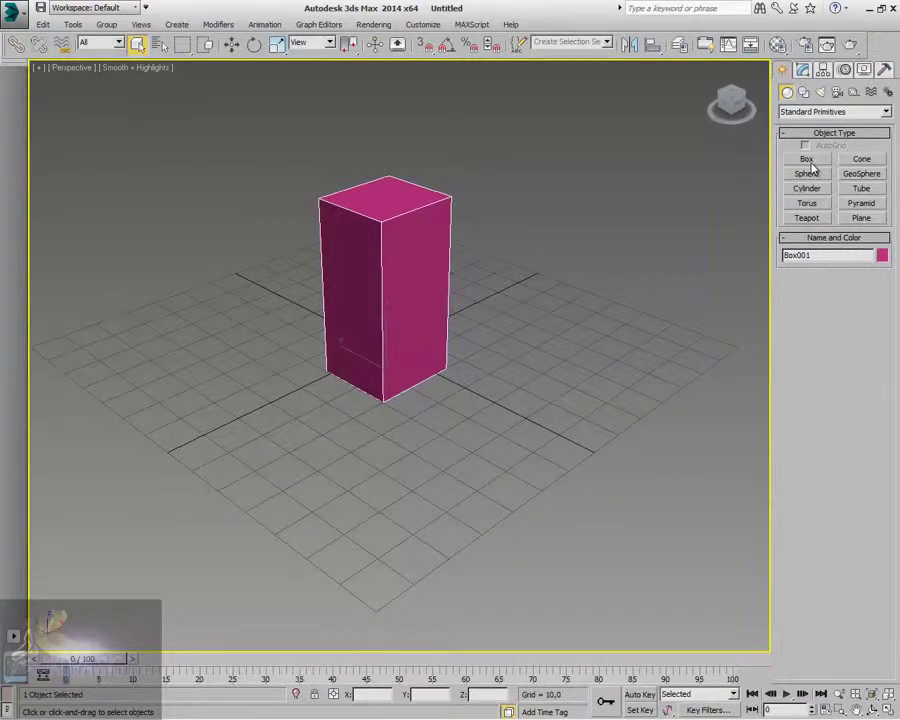
Step: Create a large ground plane around the box's base and change its object colour to light blue
{"action": "left_click", "coordinate": [860, 217]}
{"action": "left_click_drag", "start_coordinate": [360, 194], "coordinate": [452, 474]}
{"action": "right_click", "coordinate": [468, 415]}
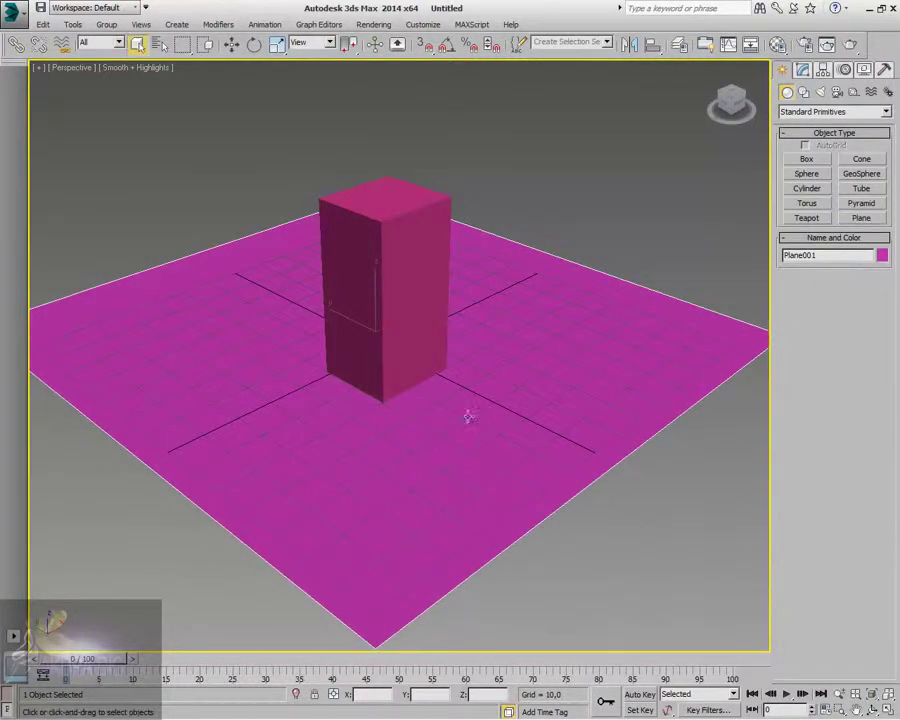
{"action": "left_click", "coordinate": [820, 163]}
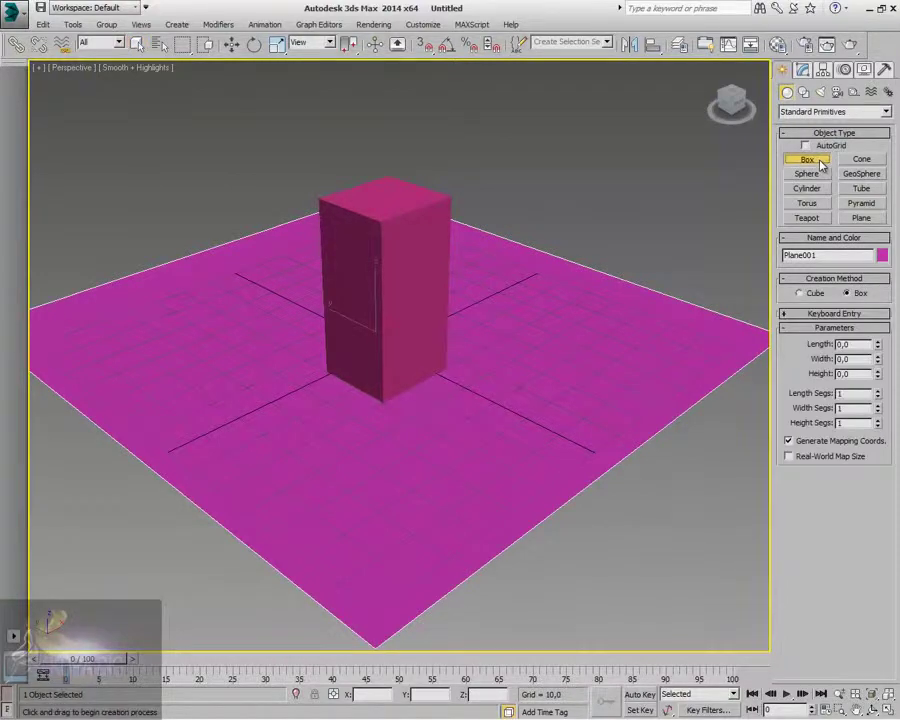
{"action": "left_click", "coordinate": [882, 256]}
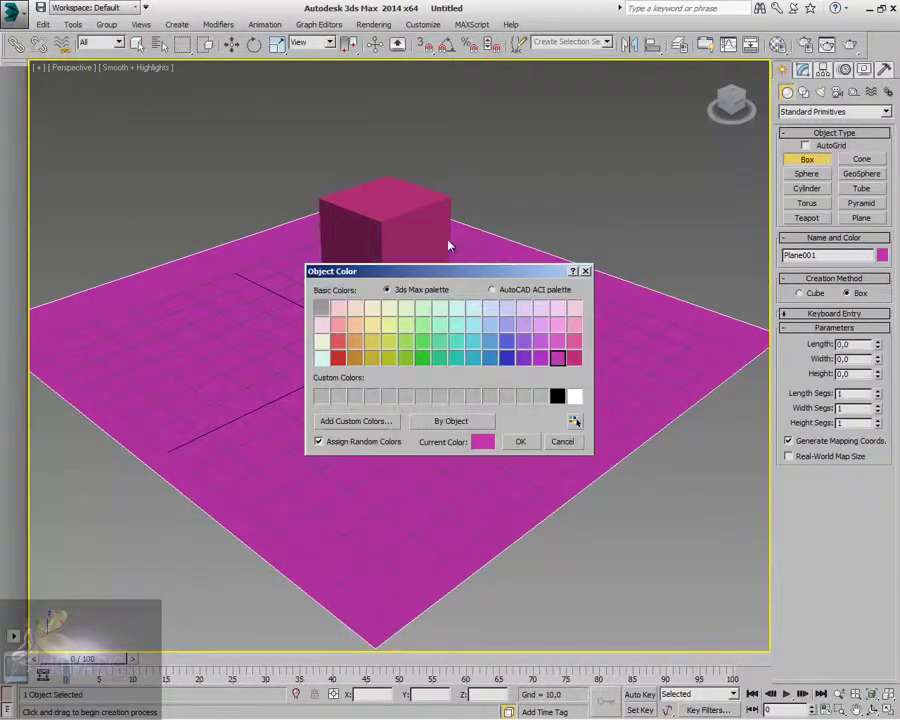
{"action": "left_click", "coordinate": [473, 324]}
{"action": "left_click", "coordinate": [519, 443]}
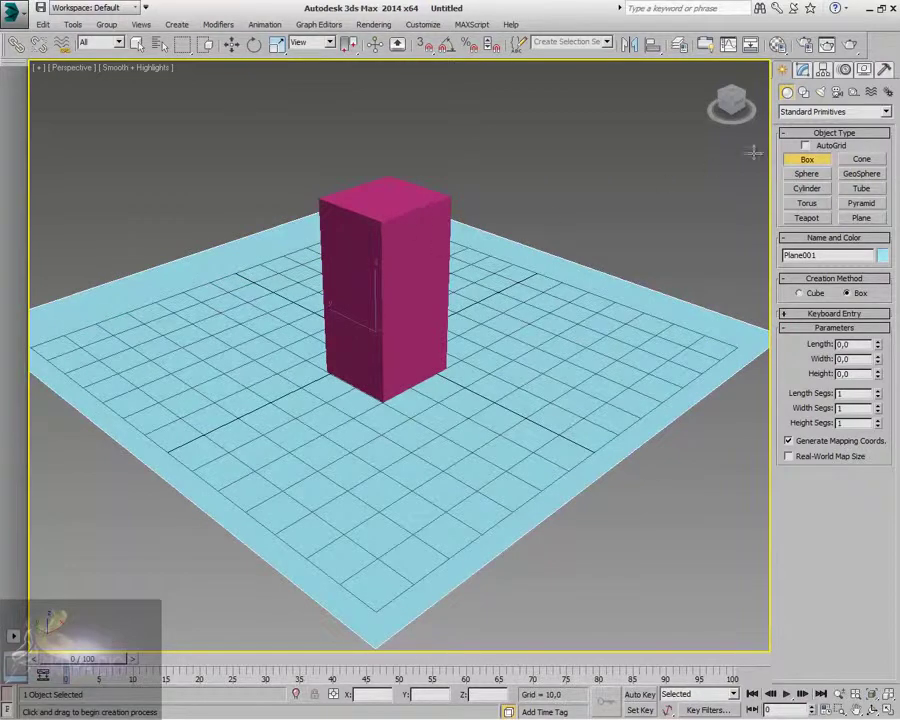
Step: Using AutoGrid, create a second box with a base of about 14 by 17 units on the first box's top face
{"action": "left_click", "coordinate": [806, 145]}
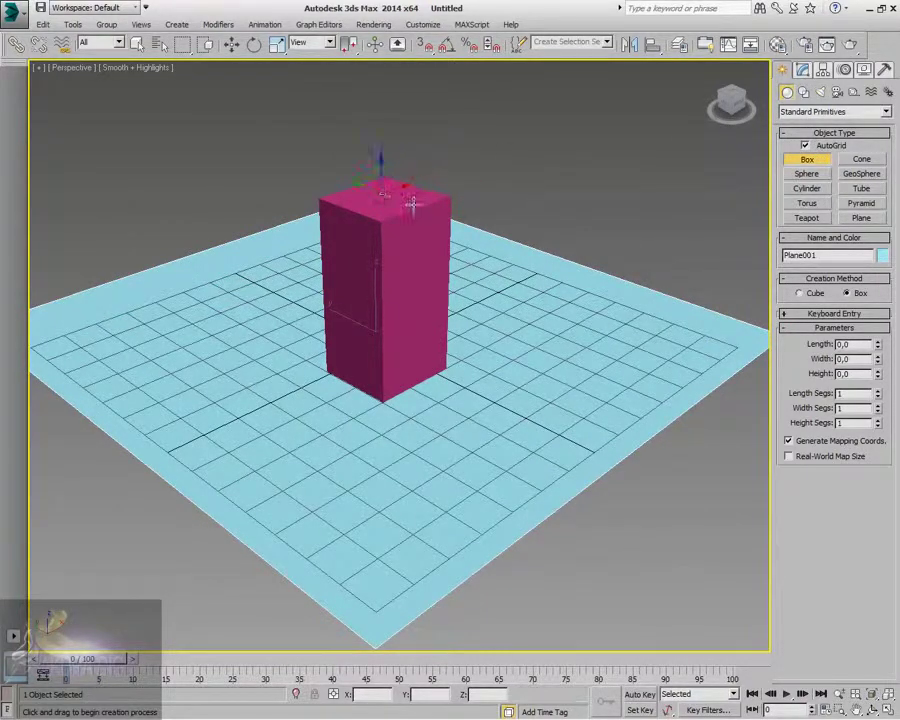
{"action": "left_click_drag", "start_coordinate": [390, 187], "coordinate": [380, 215]}
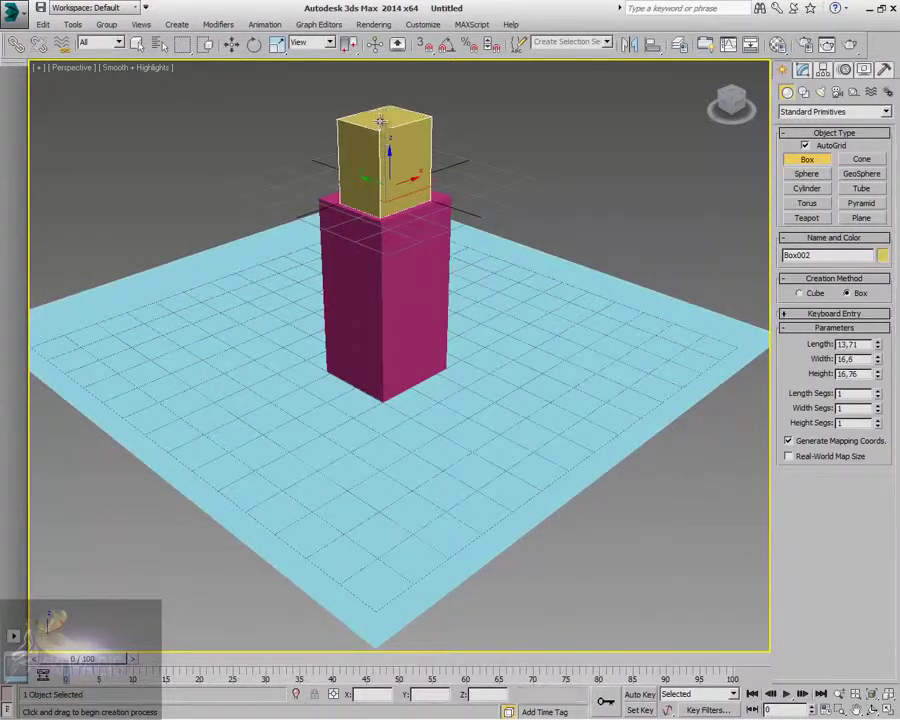
{"action": "left_click", "coordinate": [380, 87]}
{"action": "right_click", "coordinate": [386, 152]}
{"action": "scroll", "coordinate": [383, 242], "scroll_direction": "down", "scroll_amount": 6}
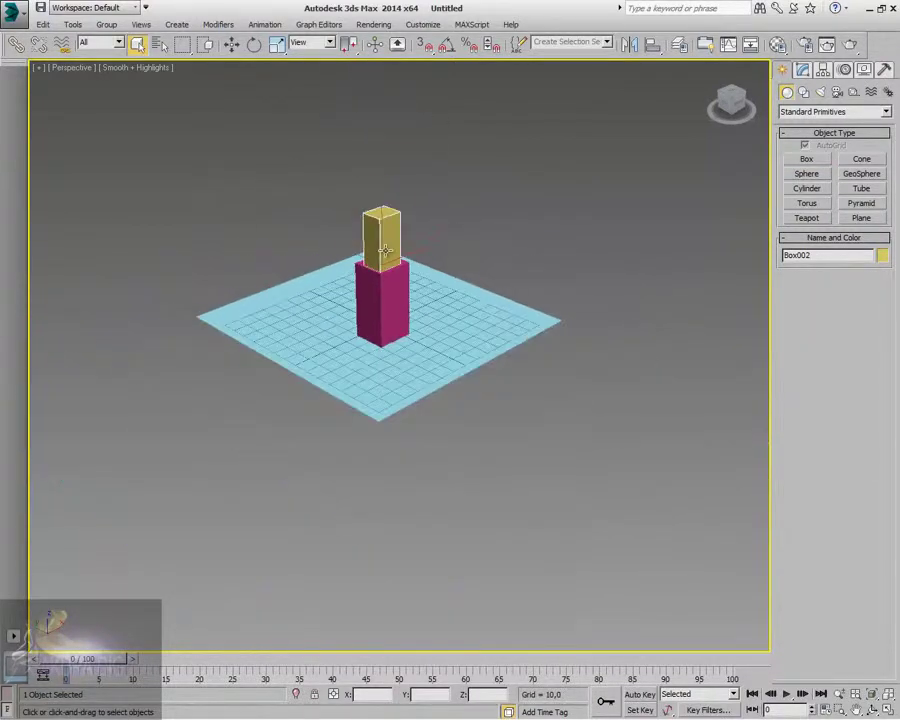
{"action": "middle_click_drag", "start_coordinate": [383, 242], "coordinate": [373, 214]}
Step: Enlarge the ground plane to about 238 units long and 239 units wide
{"action": "left_click", "coordinate": [498, 282]}
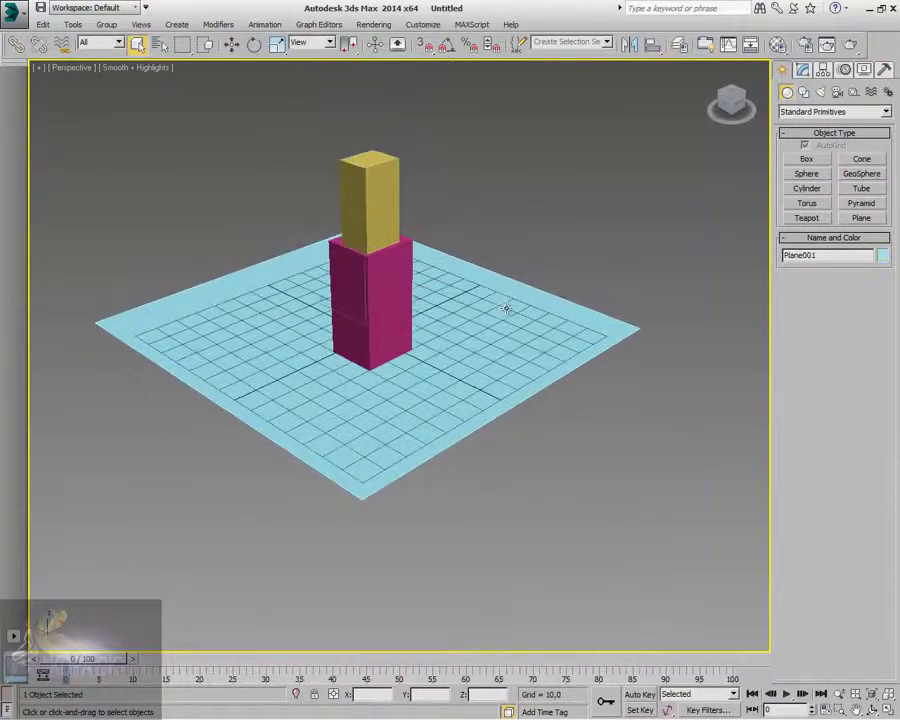
{"action": "left_click", "coordinate": [803, 70]}
{"action": "left_click_drag", "start_coordinate": [876, 270], "coordinate": [879, 250]}
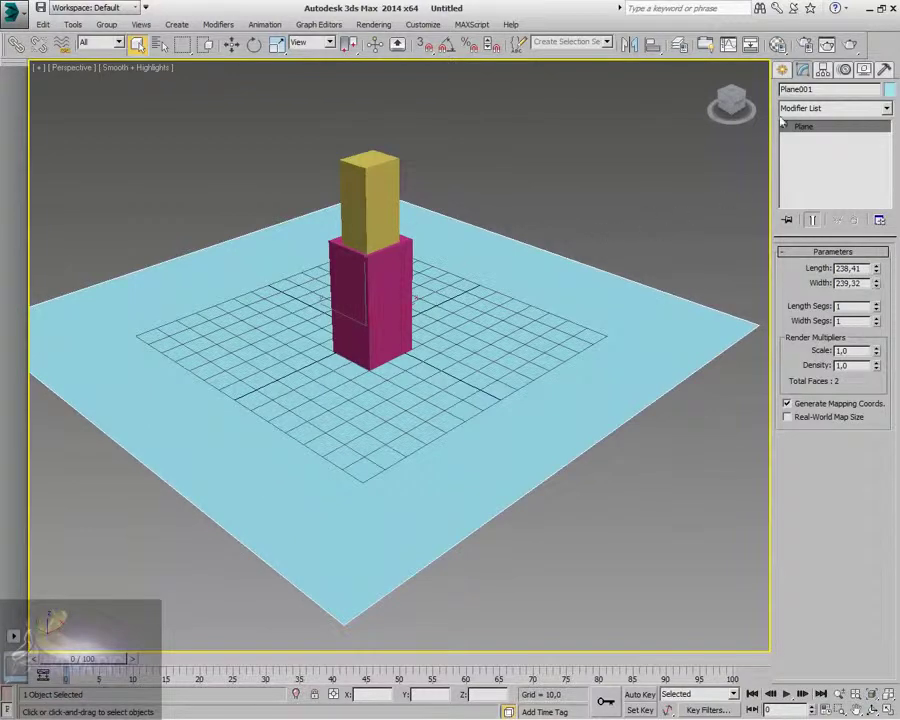
Step: Create a sphere on the plane beside the stacked boxes and move it to about Y -78, Z 25
{"action": "left_click", "coordinate": [783, 70]}
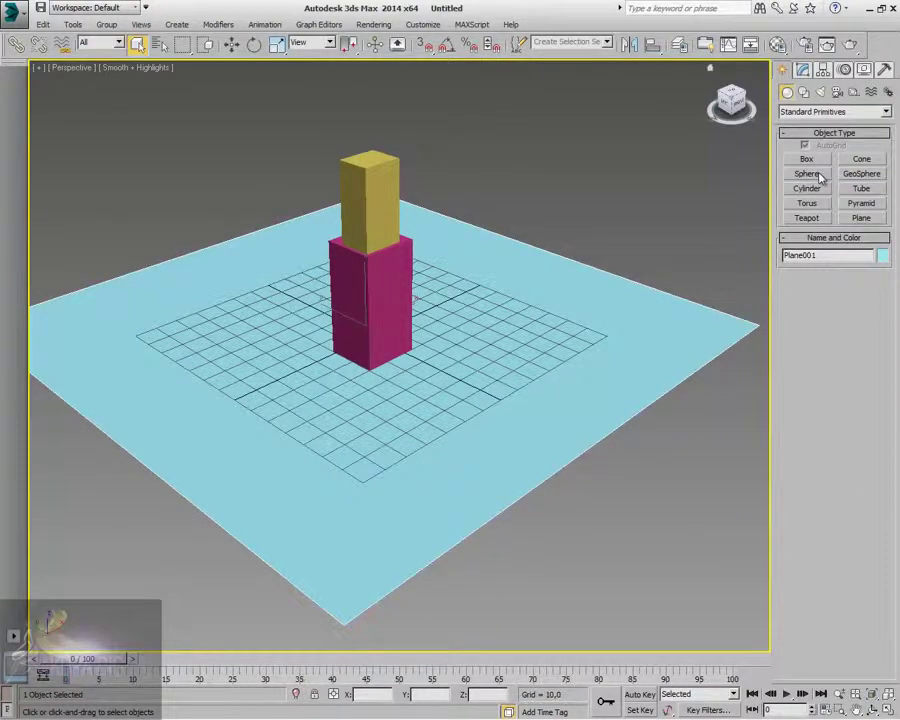
{"action": "left_click", "coordinate": [808, 174]}
{"action": "left_click_drag", "start_coordinate": [477, 398], "coordinate": [481, 424]}
{"action": "right_click", "coordinate": [481, 424]}
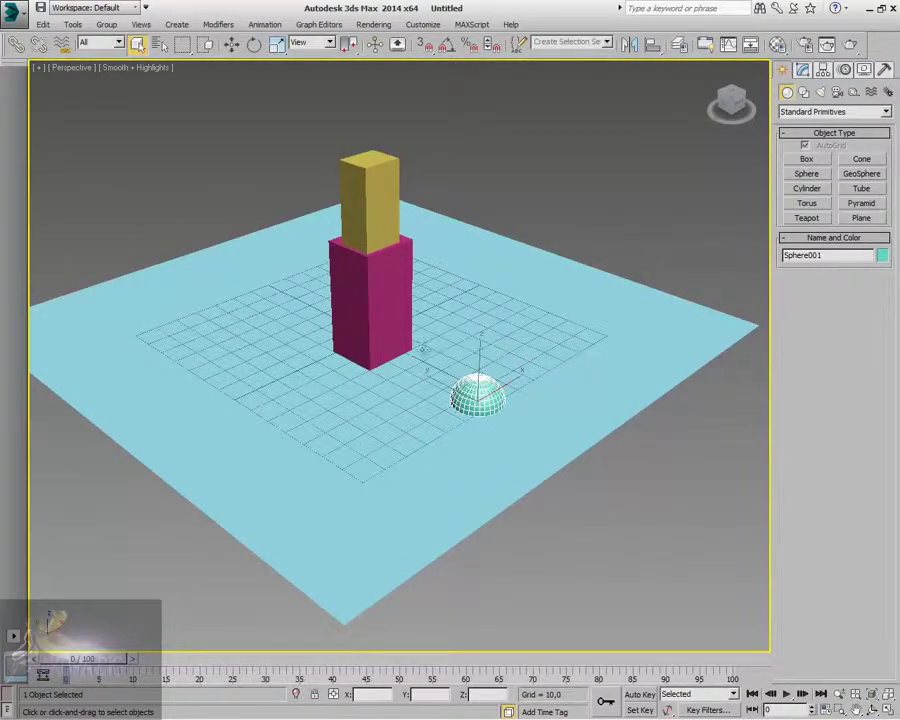
{"action": "left_click", "coordinate": [231, 43]}
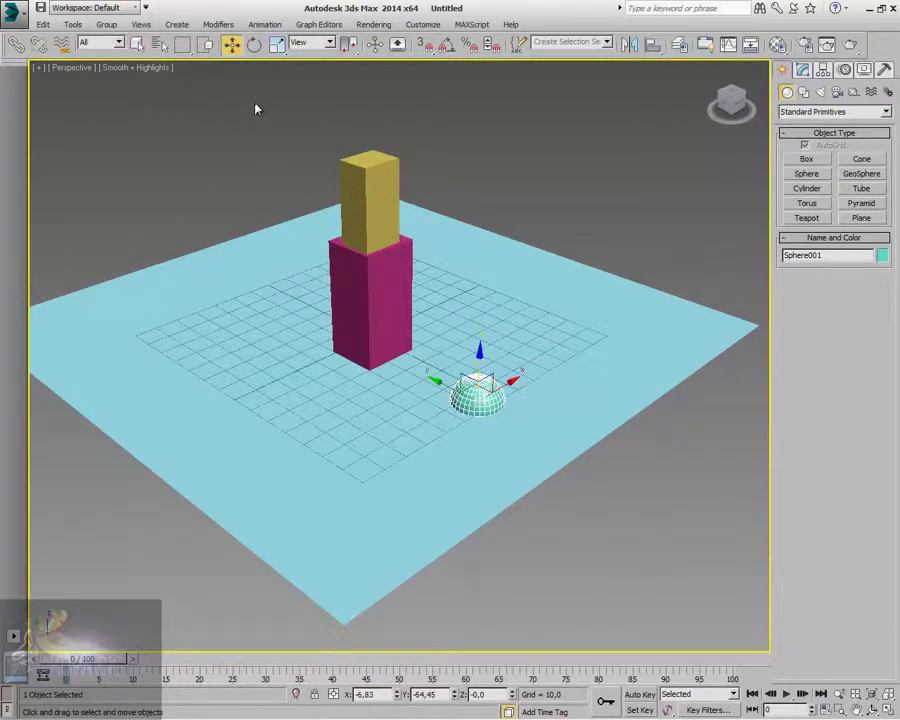
{"action": "mouse_move", "coordinate": [481, 361]}
{"action": "left_mouse_down"}
{"action": "mouse_move", "coordinate": [482, 425]}
{"action": "mouse_move", "coordinate": [394, 372]}
{"action": "mouse_move", "coordinate": [548, 386]}
{"action": "mouse_move", "coordinate": [482, 328]}
{"action": "mouse_move", "coordinate": [474, 352]}
{"action": "mouse_move", "coordinate": [296, 272]}
{"action": "mouse_move", "coordinate": [481, 360]}
{"action": "left_mouse_up"}
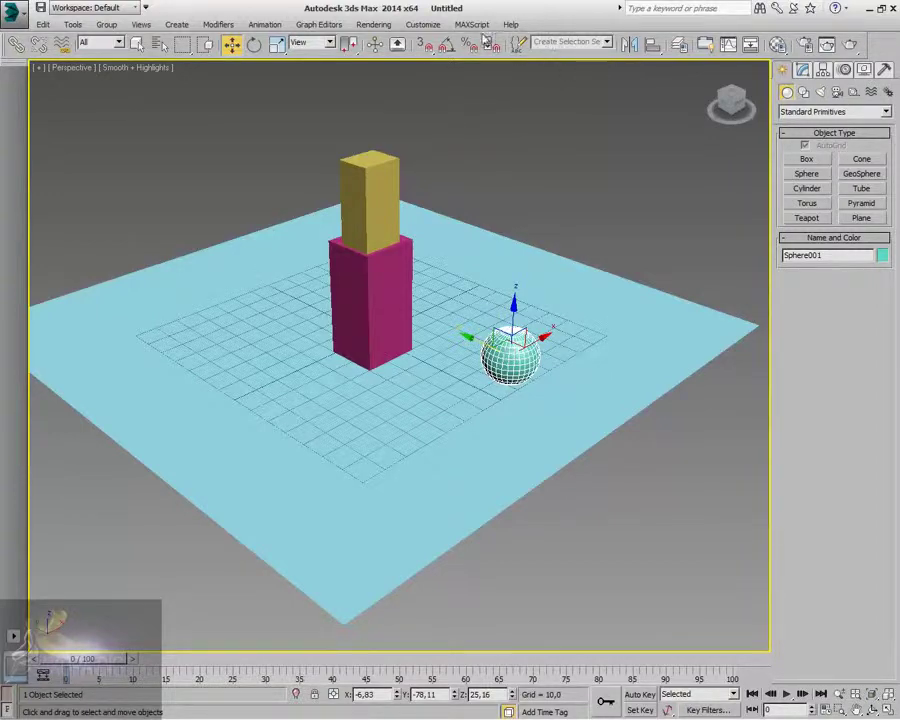
Step: Show the MassFX Toolbar and place it floating clear of the stacked boxes
{"action": "right_click", "coordinate": [563, 58]}
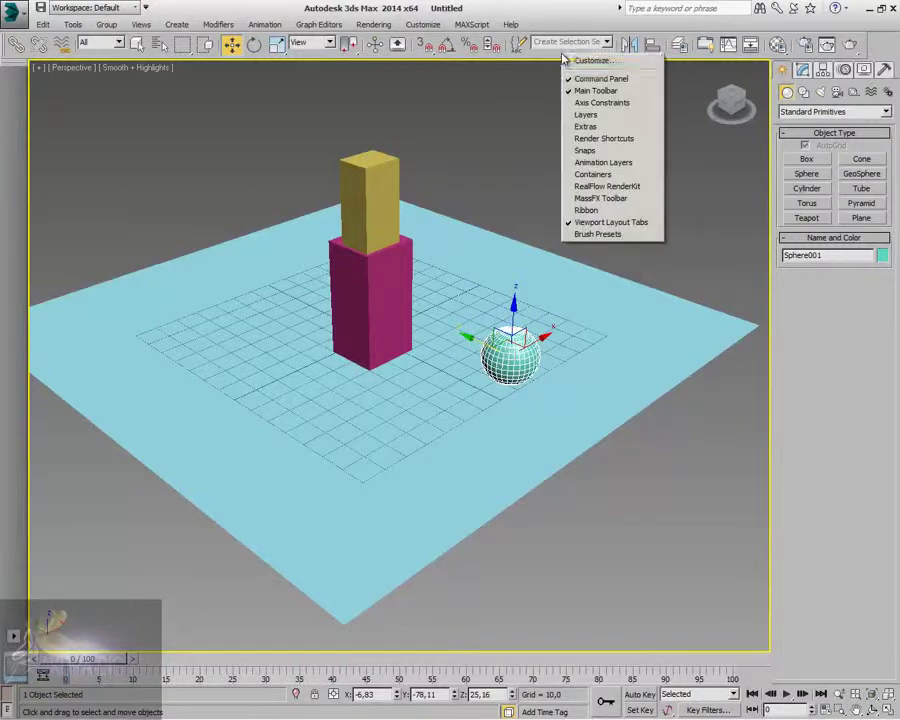
{"action": "left_click", "coordinate": [605, 199]}
{"action": "left_click", "coordinate": [266, 25]}
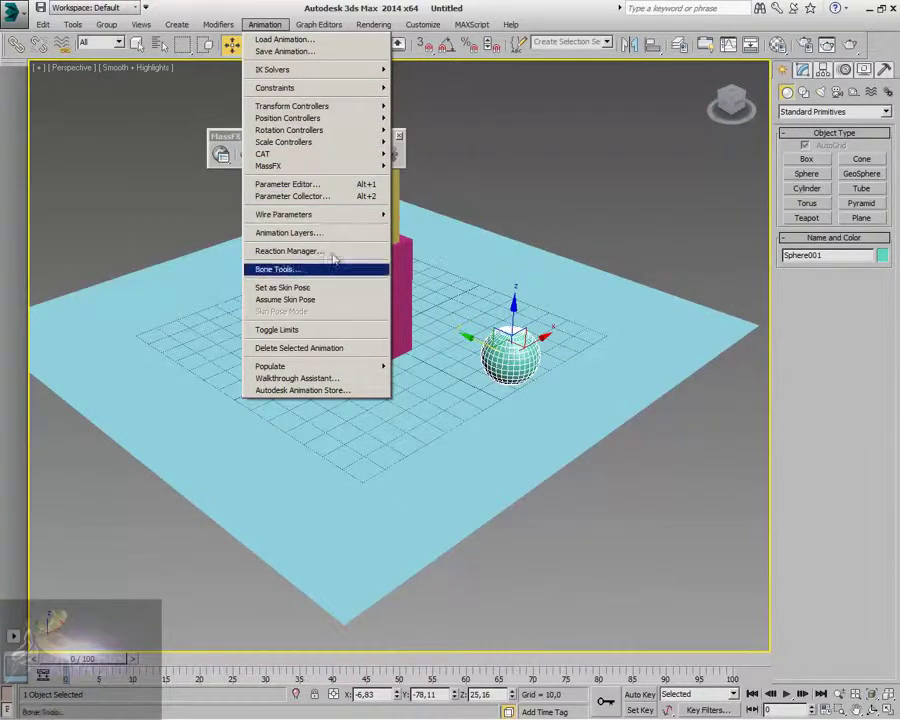
{"action": "mouse_move", "coordinate": [328, 167]}
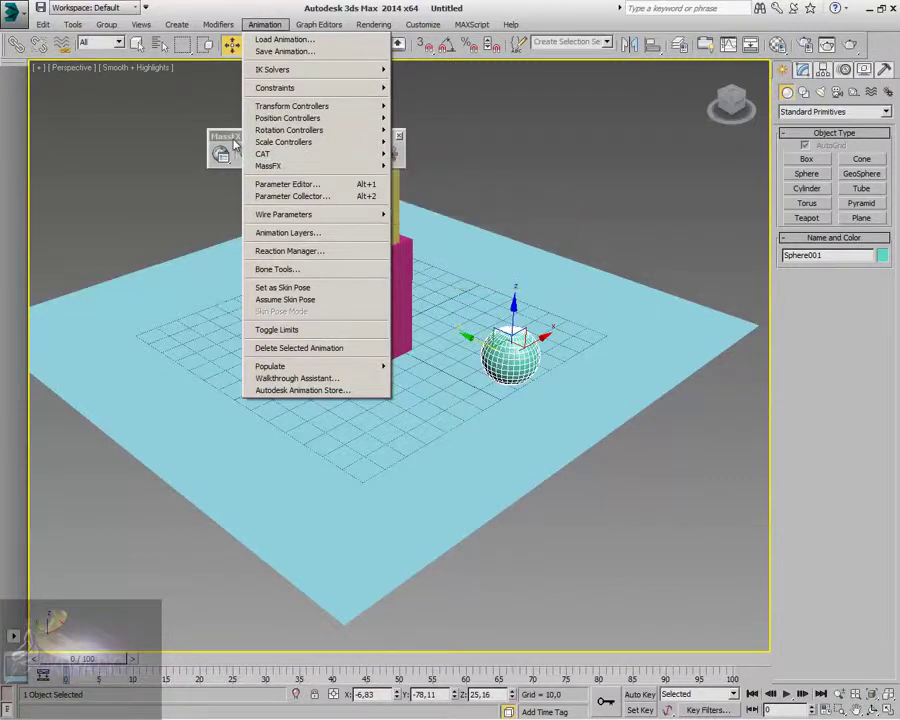
{"action": "left_click", "coordinate": [236, 146]}
{"action": "left_click_drag", "start_coordinate": [286, 142], "coordinate": [212, 134]}
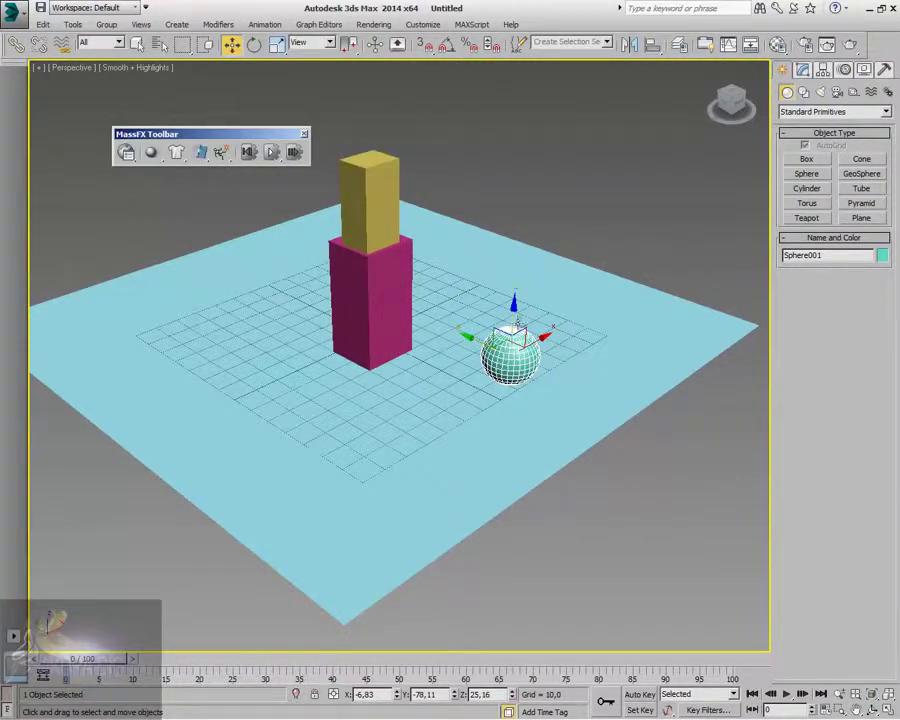
Step: With Auto Key, animate the sphere from about Y -76 at frame 0 through the boxes to about Y 64 at frame 60
{"action": "left_click_drag", "start_coordinate": [520, 364], "coordinate": [576, 394]}
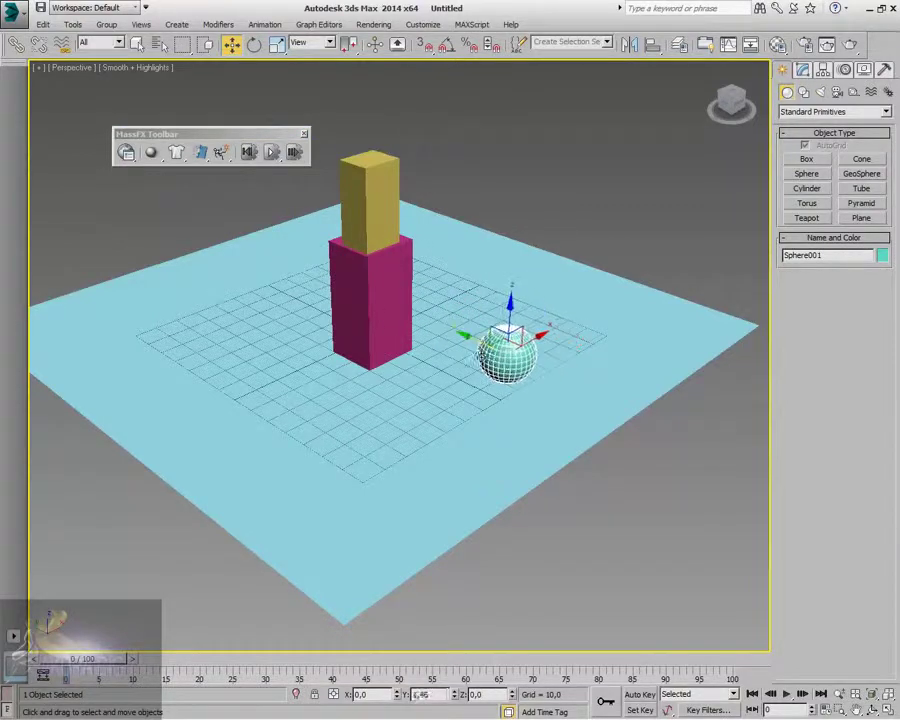
{"action": "left_click", "coordinate": [640, 694]}
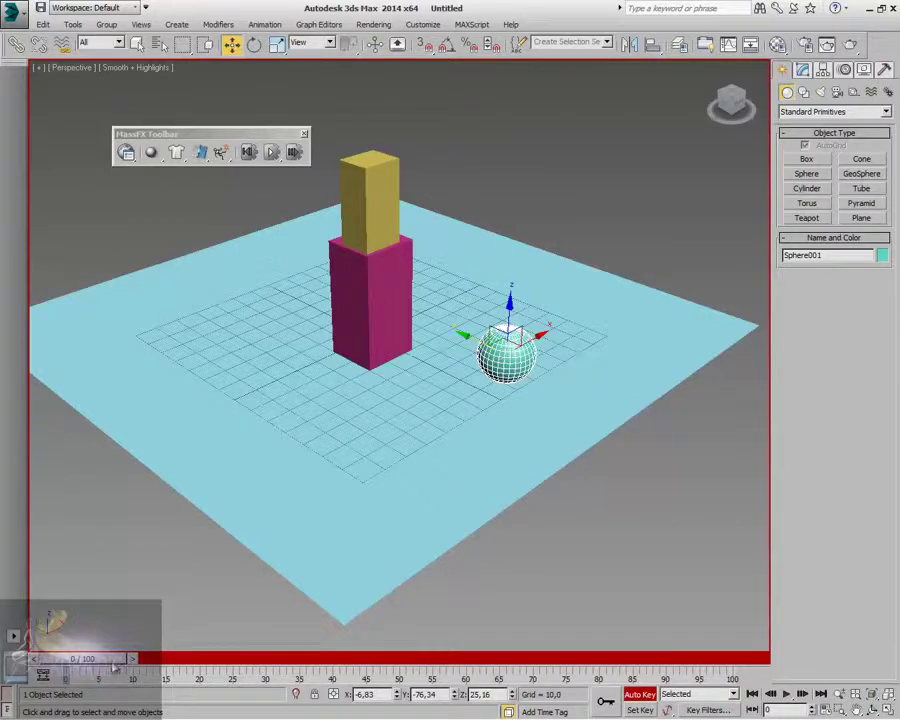
{"action": "left_click_drag", "start_coordinate": [83, 659], "coordinate": [488, 662]}
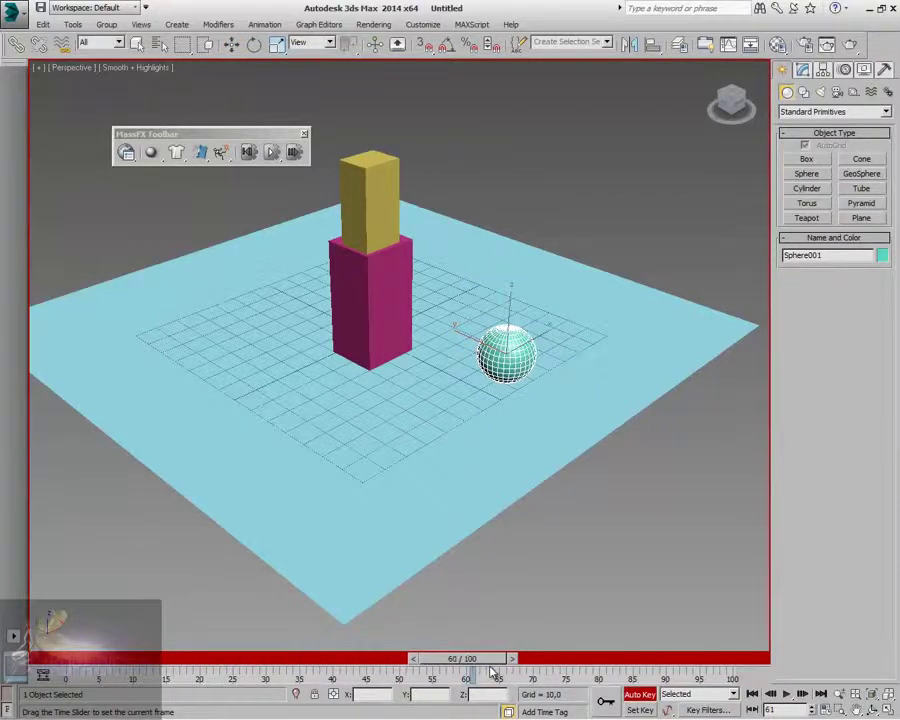
{"action": "key", "text": "w"}
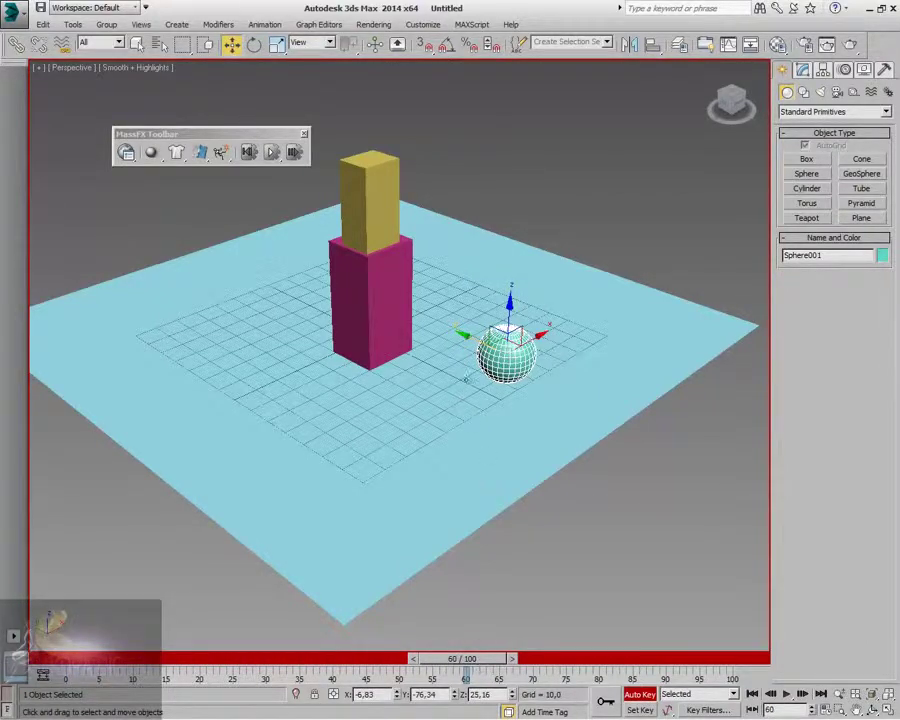
{"action": "left_click_drag", "start_coordinate": [476, 339], "coordinate": [298, 490]}
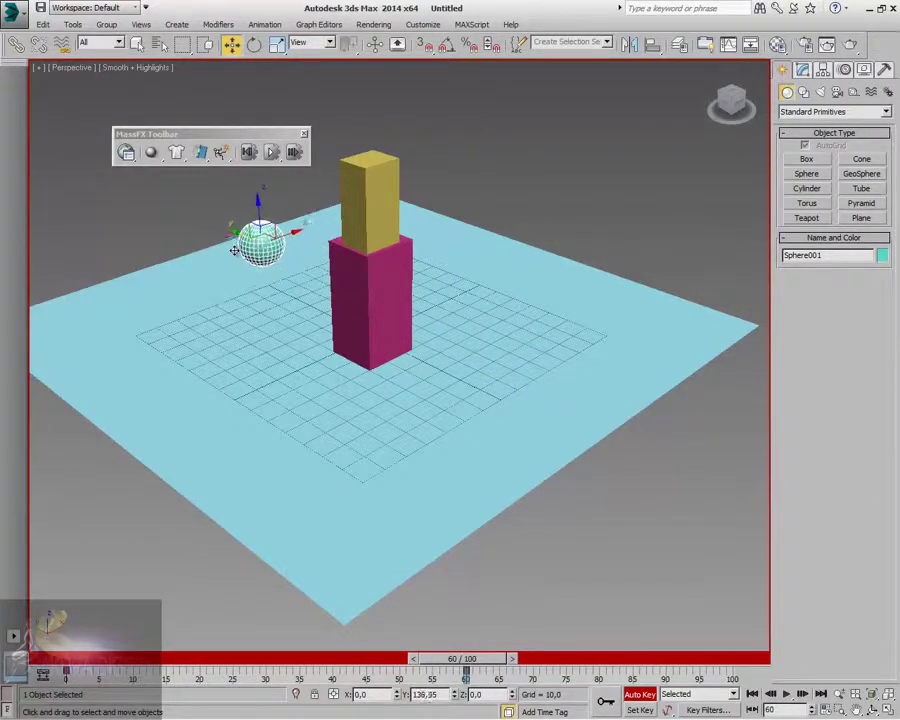
{"action": "left_click", "coordinate": [640, 694]}
Step: Play the sphere's animation from the start and return to frame 0
{"action": "left_click_drag", "start_coordinate": [462, 659], "coordinate": [60, 660]}
{"action": "left_click", "coordinate": [787, 694]}
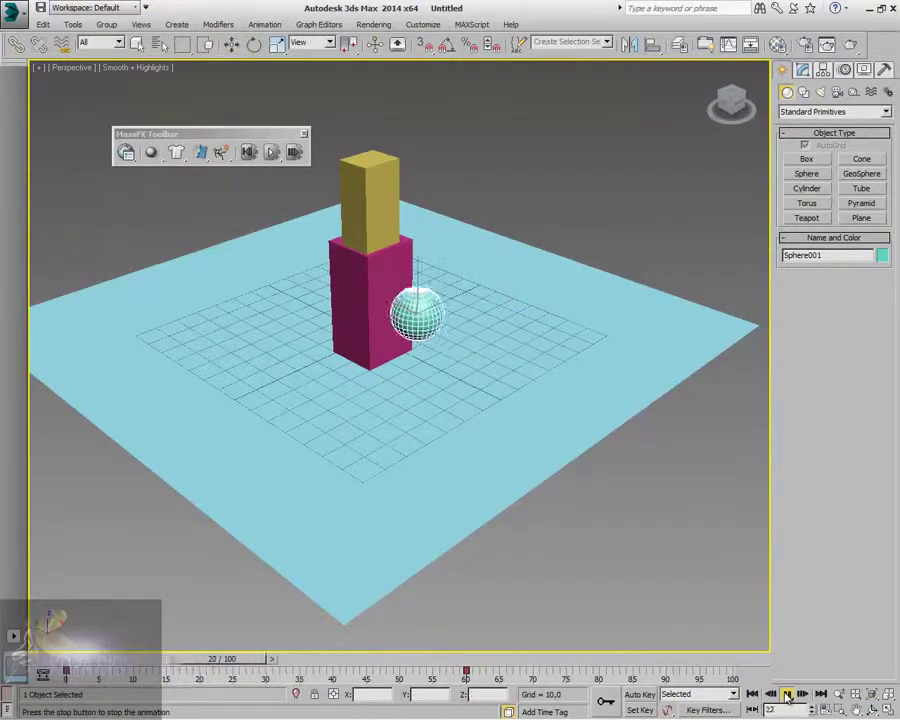
{"action": "left_click", "coordinate": [787, 694]}
{"action": "key", "text": "w"}
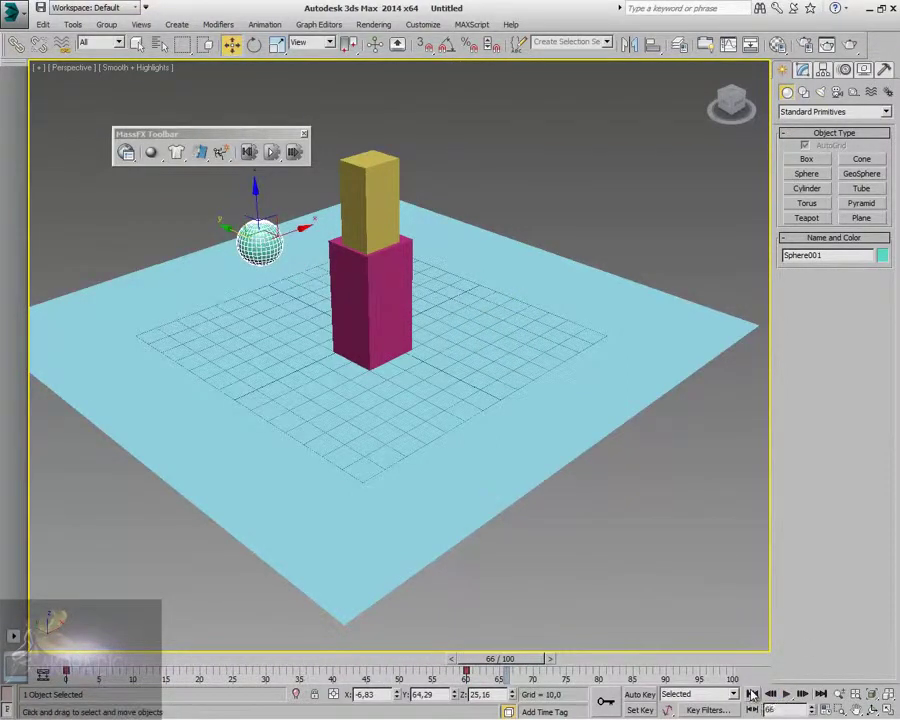
{"action": "key", "text": "Home"}
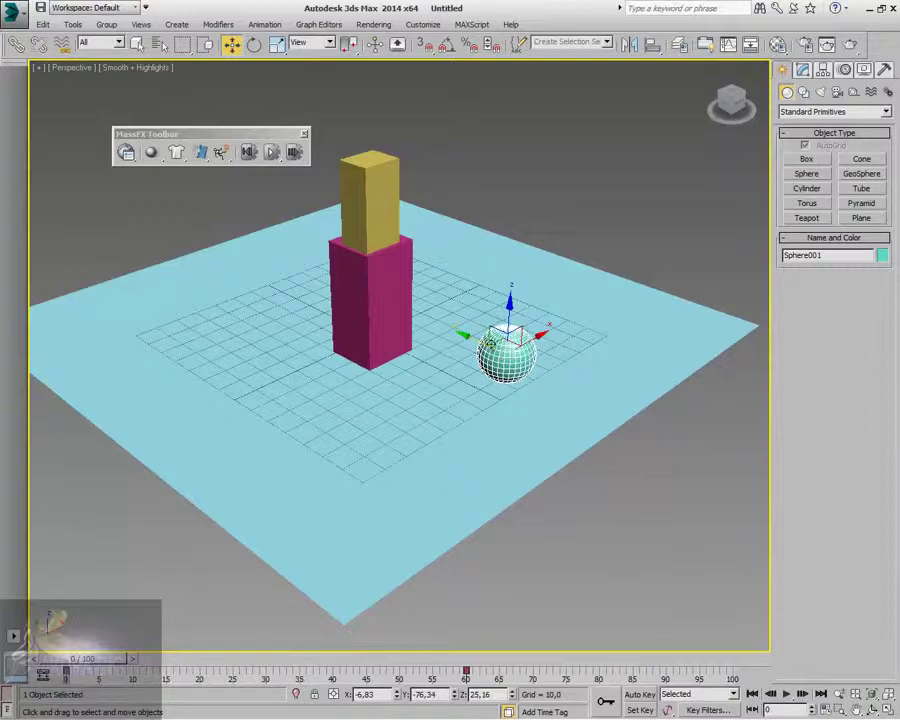
Step: Reposition the floating MassFX Toolbar and hide it
{"action": "mouse_move", "coordinate": [735, 101]}
{"action": "left_mouse_down"}
{"action": "mouse_move", "coordinate": [745, 114]}
{"action": "mouse_move", "coordinate": [732, 112]}
{"action": "left_mouse_up"}
{"action": "left_click", "coordinate": [279, 142]}
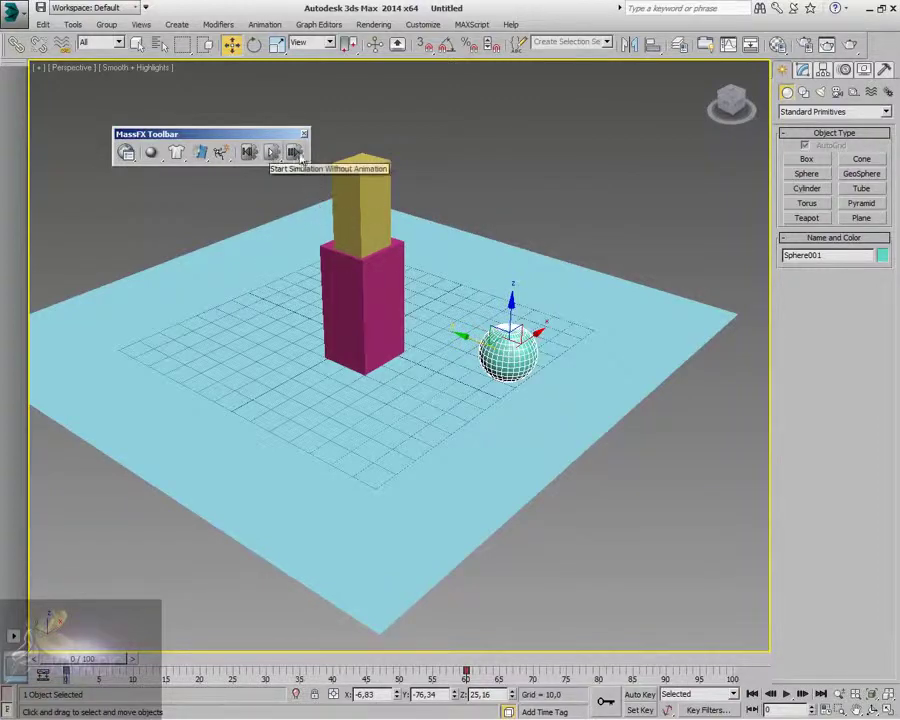
{"action": "left_click_drag", "start_coordinate": [164, 131], "coordinate": [212, 129]}
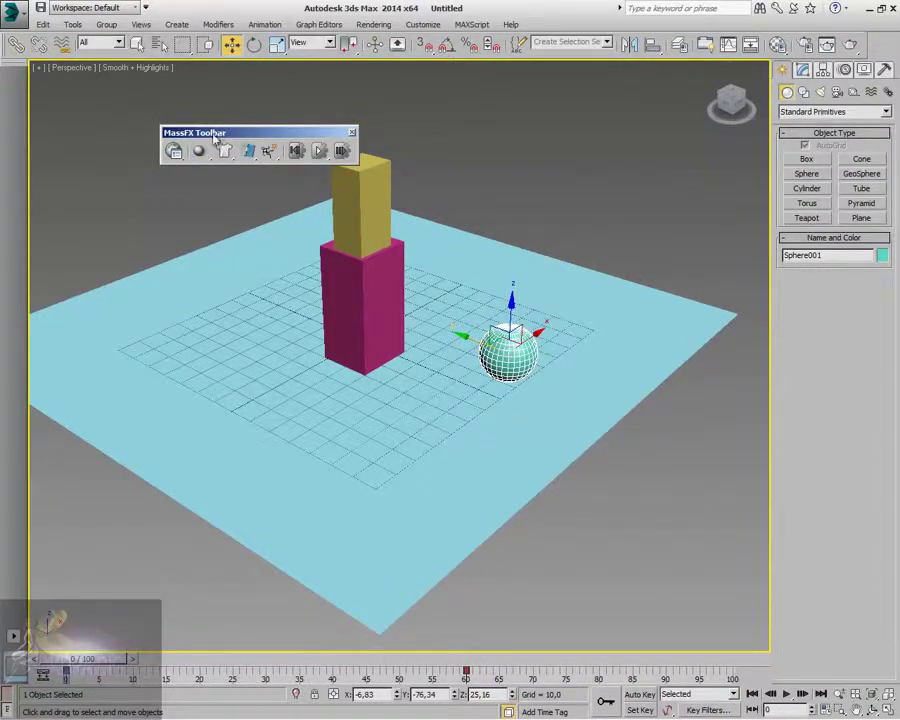
{"action": "right_click", "coordinate": [583, 59]}
{"action": "left_click", "coordinate": [622, 203]}
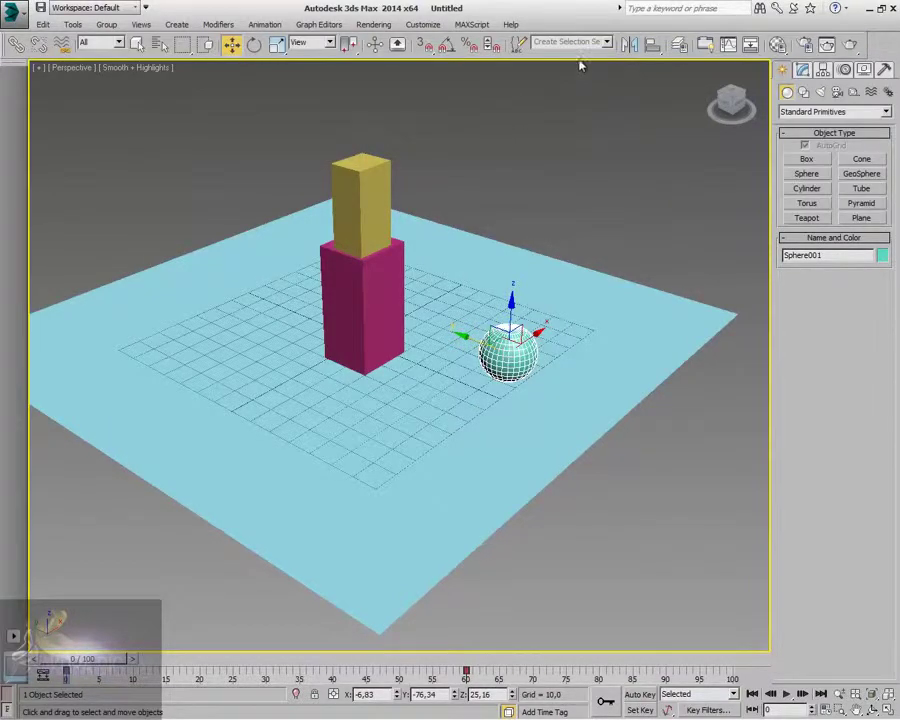
Step: Show the MassFX Toolbar again and set the sphere as a kinematic rigid body
{"action": "right_click", "coordinate": [583, 59]}
{"action": "left_click", "coordinate": [622, 203]}
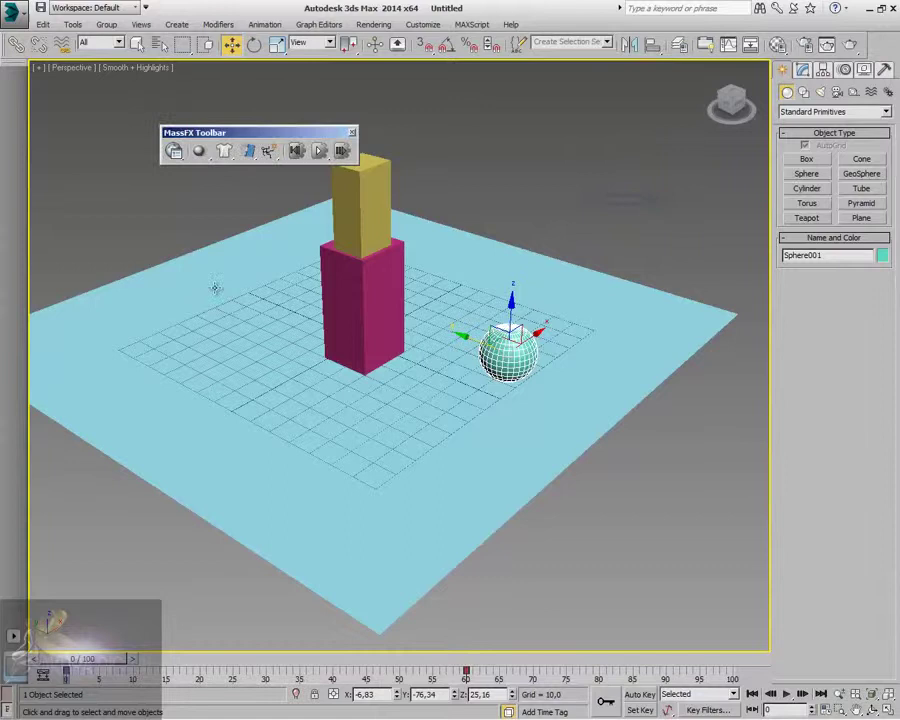
{"action": "left_click", "coordinate": [199, 152]}
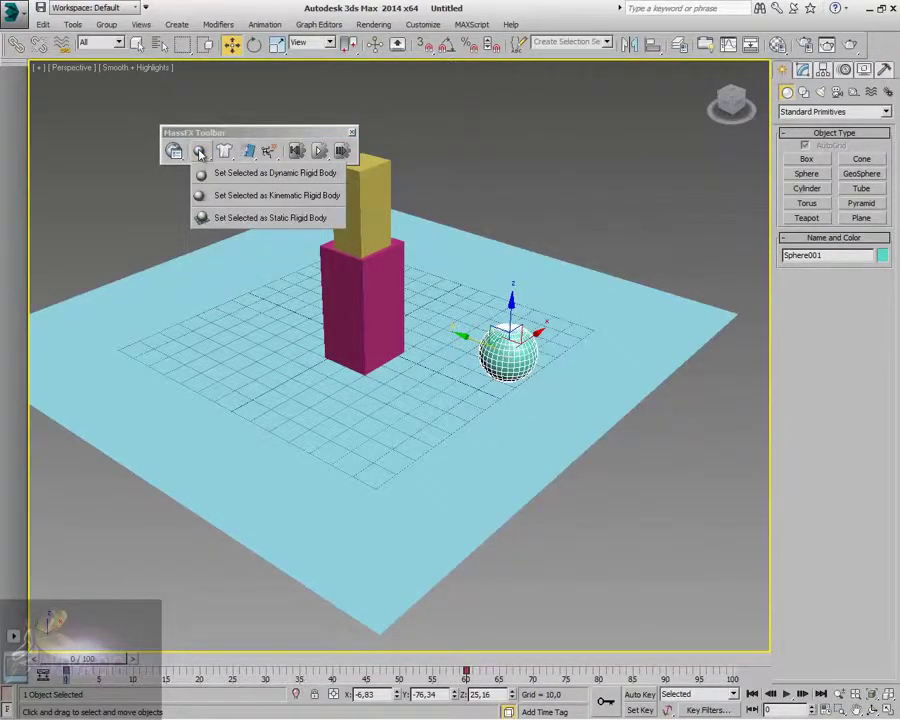
{"action": "left_click", "coordinate": [219, 195]}
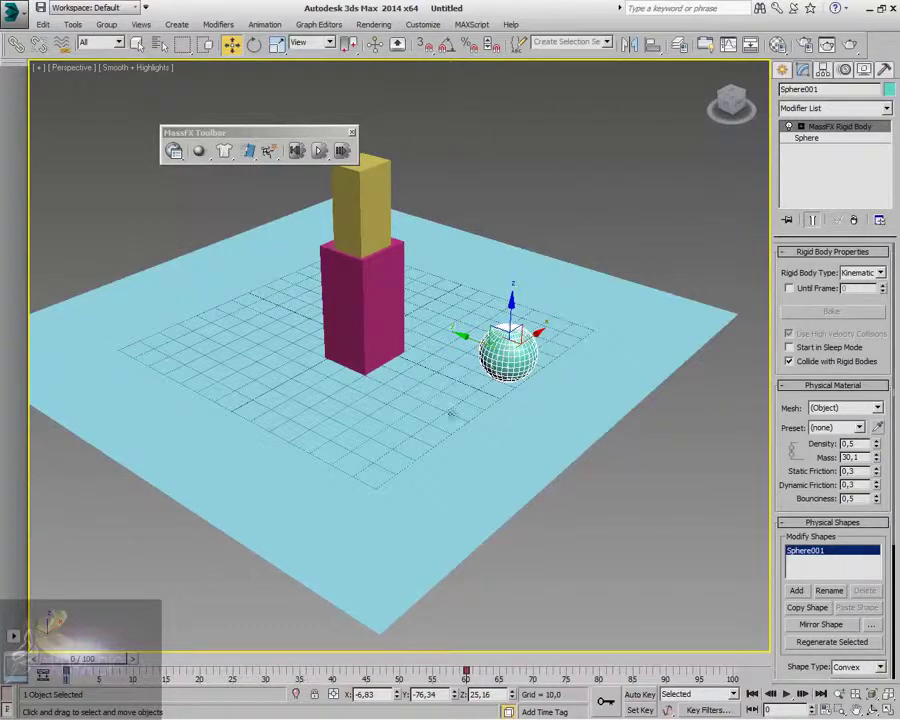
Step: Make both stacked boxes dynamic rigid bodies and the ground plane a static rigid body
{"action": "left_click", "coordinate": [358, 308]}
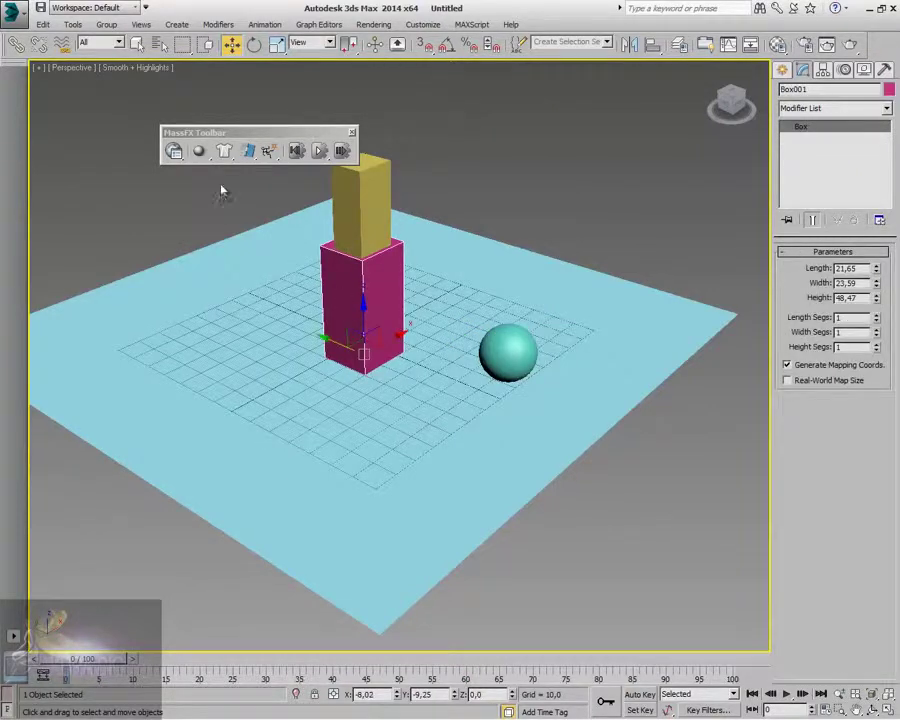
{"action": "left_click", "coordinate": [200, 151]}
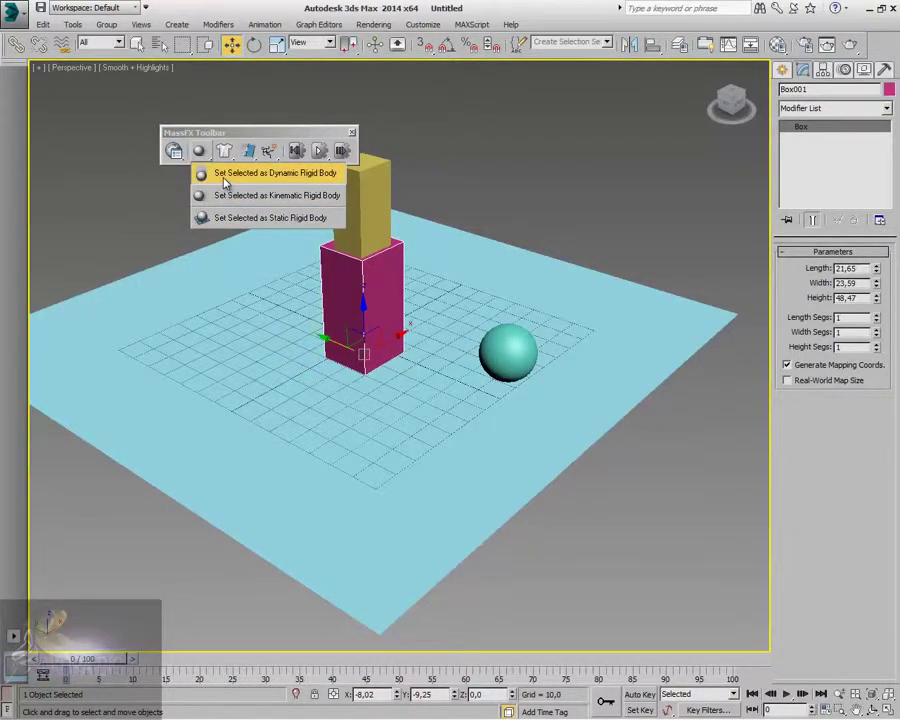
{"action": "left_click", "coordinate": [225, 180]}
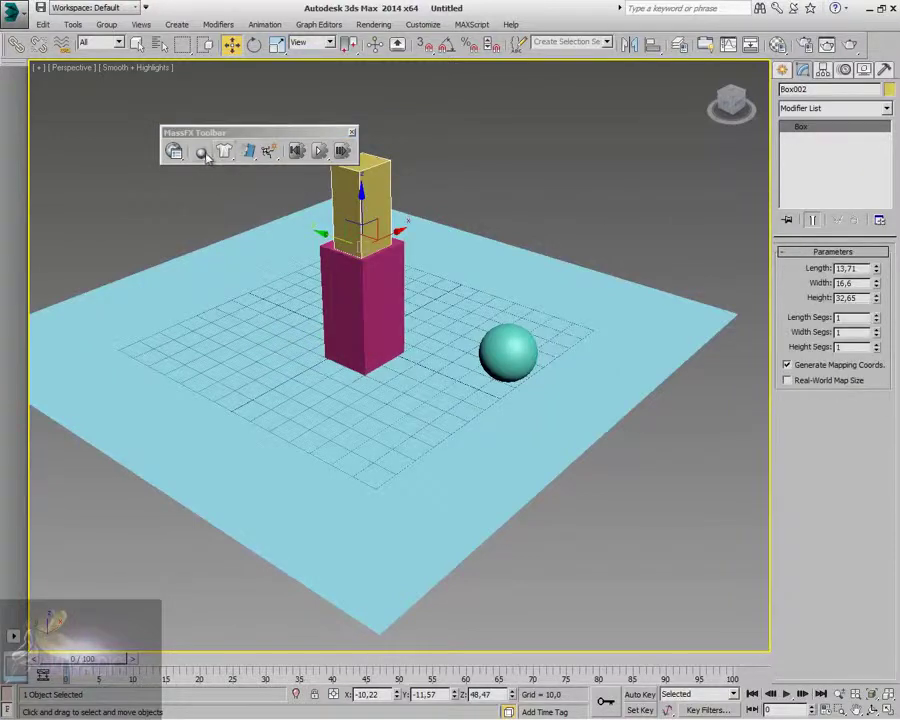
{"action": "left_click_drag", "start_coordinate": [201, 151], "coordinate": [213, 218]}
{"action": "left_click", "coordinate": [273, 341]}
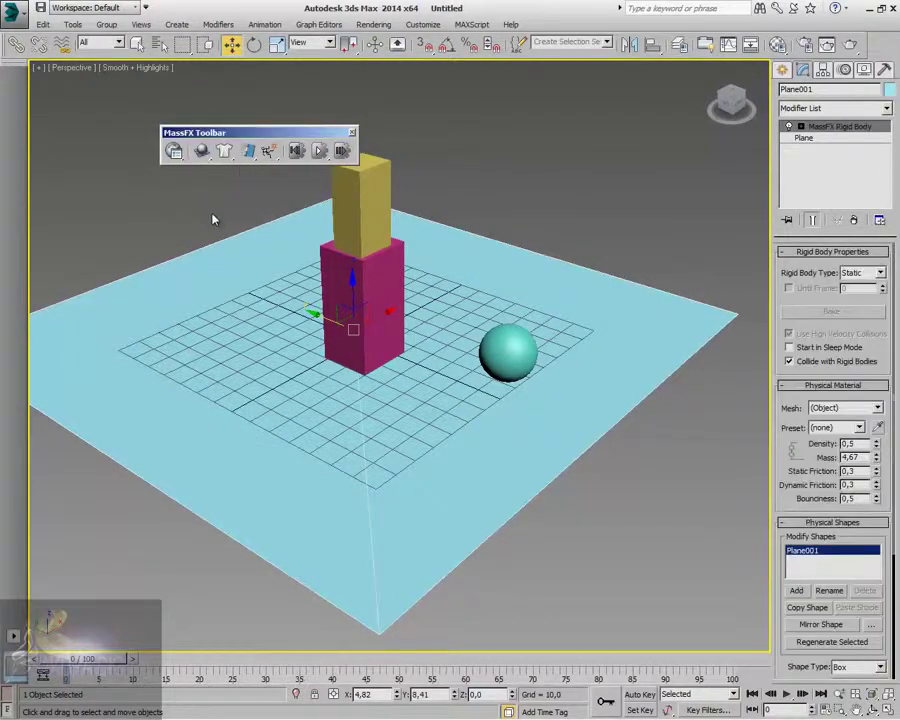
Step: Run the MassFX simulation with animation included and reset it to frame 0
{"action": "left_click", "coordinate": [319, 152]}
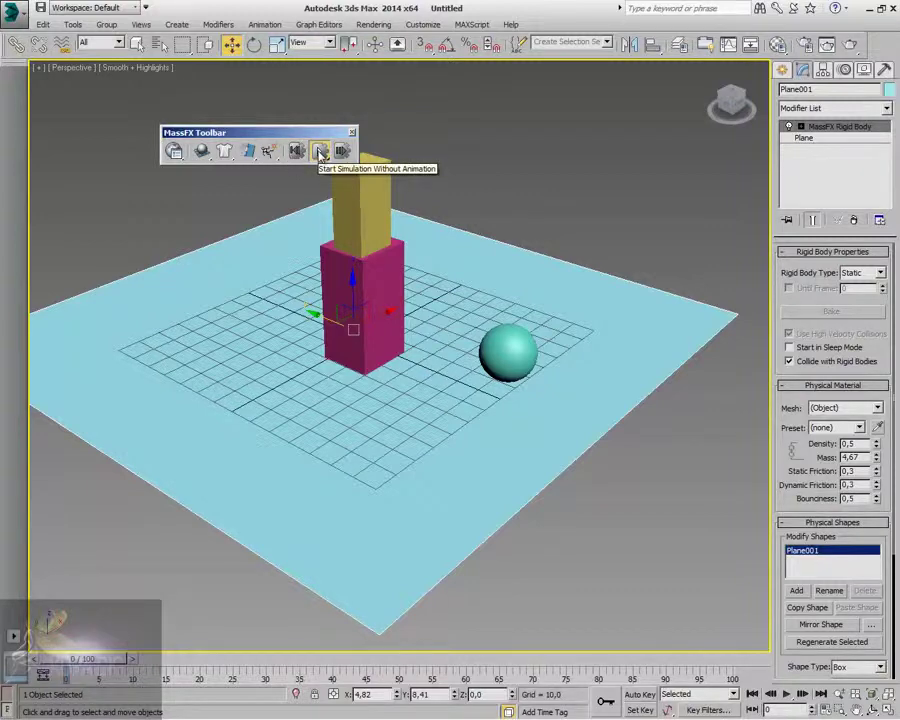
{"action": "left_click", "coordinate": [320, 151]}
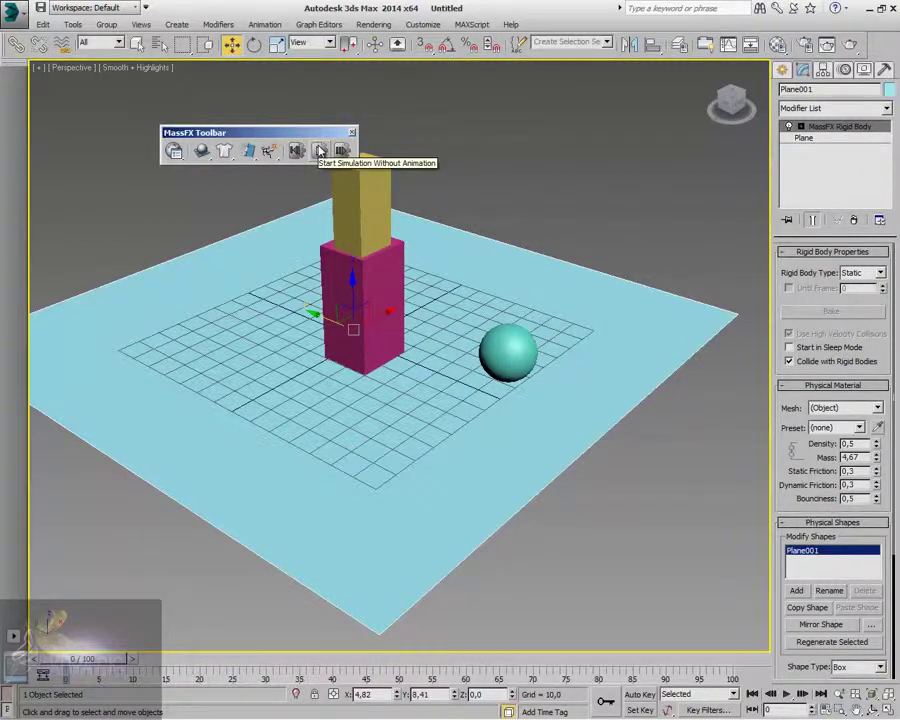
{"action": "left_click", "coordinate": [320, 151]}
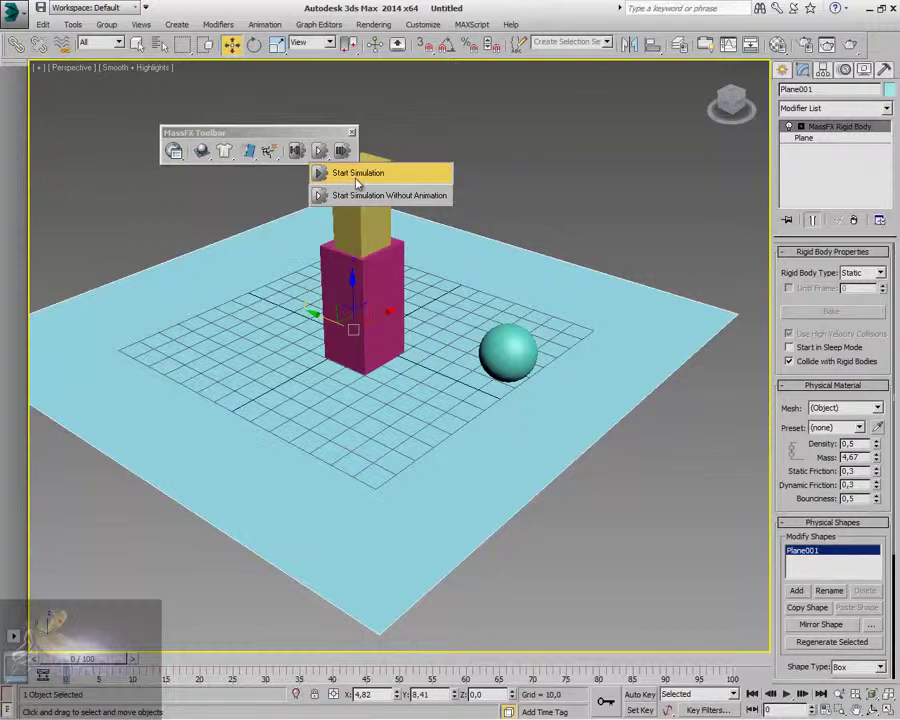
{"action": "left_click", "coordinate": [357, 177]}
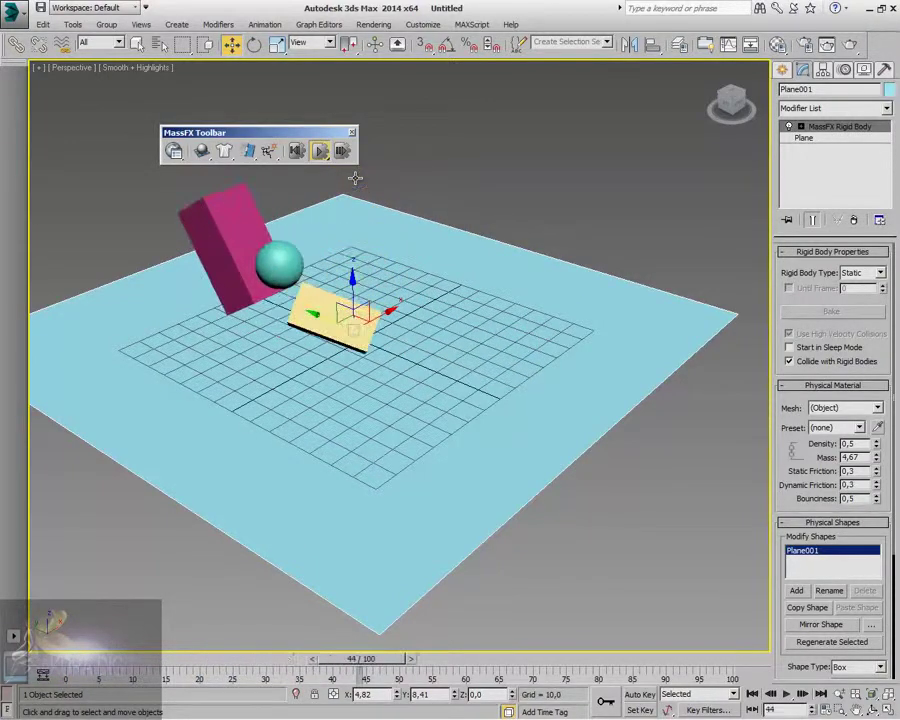
{"action": "left_click", "coordinate": [297, 151]}
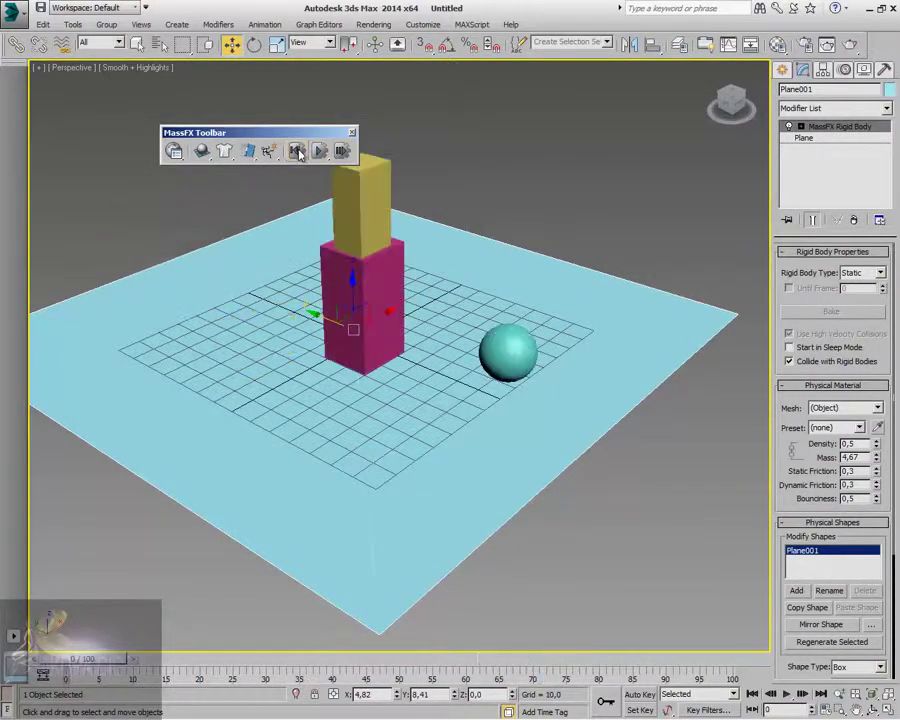
Step: Run the simulation a second time, reset it, and place the MassFX Toolbar clear of the boxes
{"action": "left_click_drag", "start_coordinate": [341, 134], "coordinate": [377, 134]}
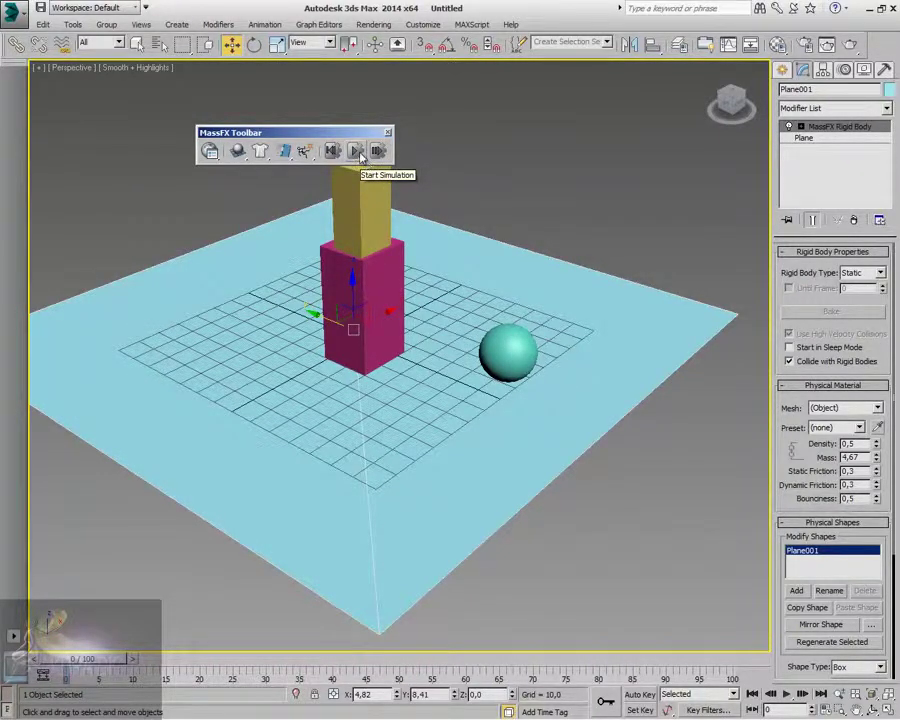
{"action": "mouse_move", "coordinate": [357, 151]}
{"action": "left_mouse_down"}
{"action": "mouse_move", "coordinate": [367, 197]}
{"action": "mouse_move", "coordinate": [357, 151]}
{"action": "left_mouse_up"}
{"action": "left_click", "coordinate": [357, 151]}
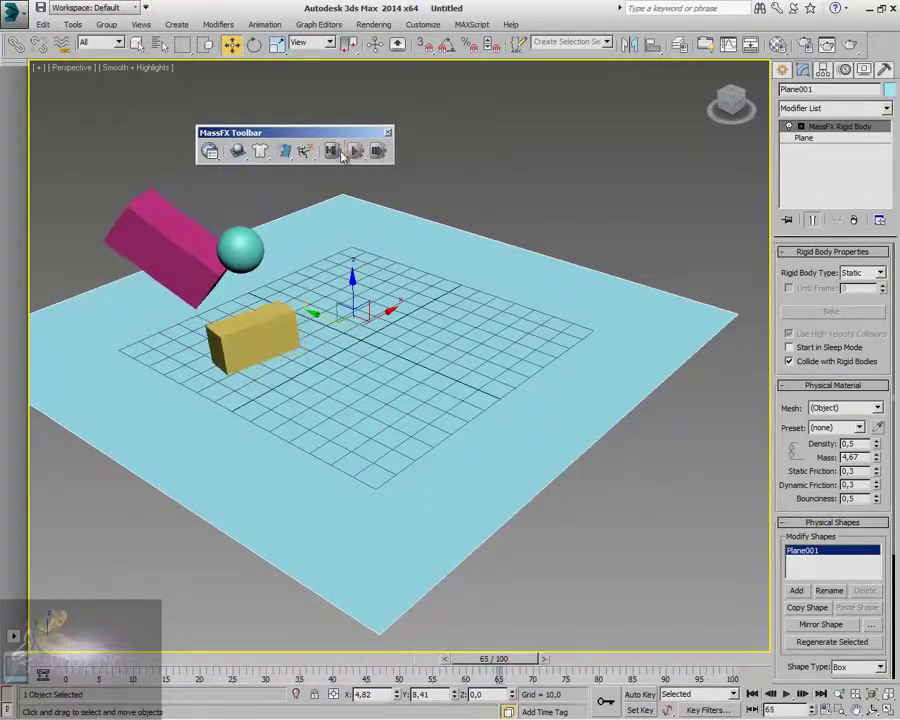
{"action": "left_click", "coordinate": [334, 151]}
{"action": "left_click_drag", "start_coordinate": [245, 132], "coordinate": [188, 129]}
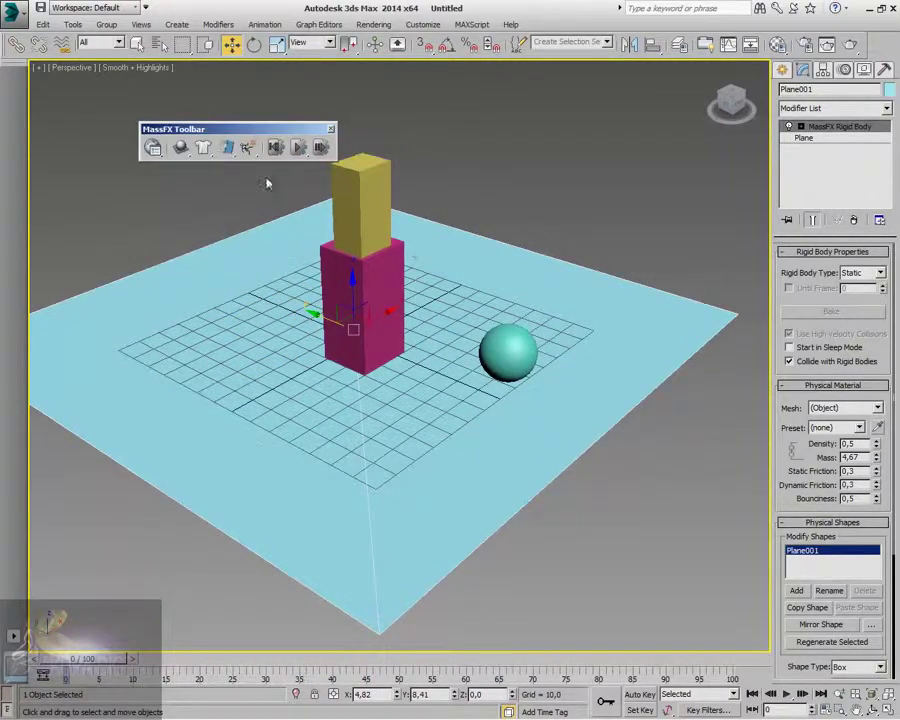
Step: Select the lower box and examine its rigid body type, physical mesh and material preset options
{"action": "left_click", "coordinate": [137, 44]}
{"action": "left_click", "coordinate": [374, 290]}
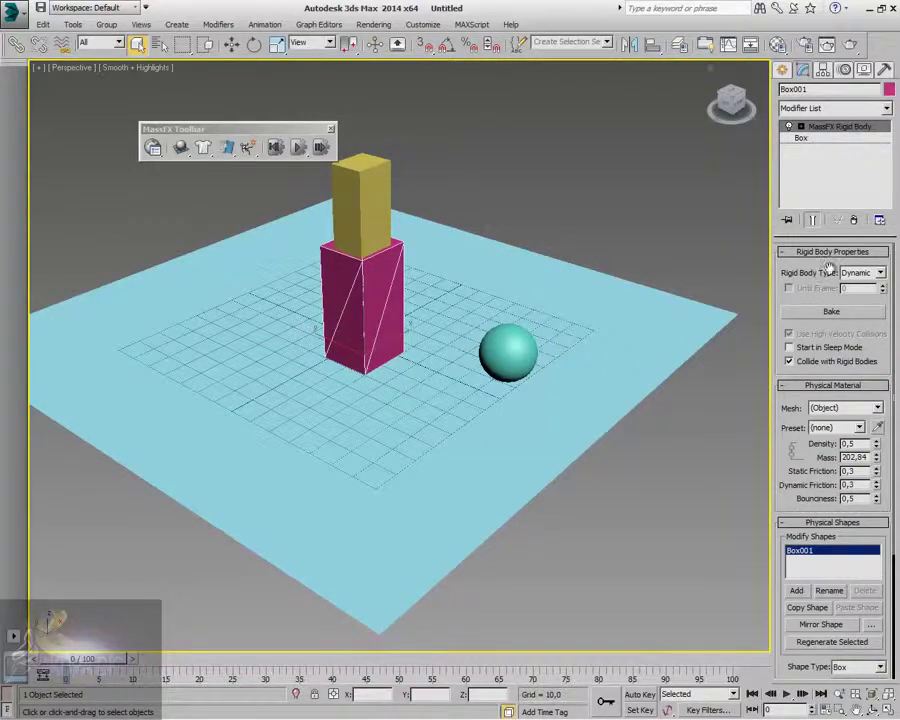
{"action": "left_click", "coordinate": [880, 273]}
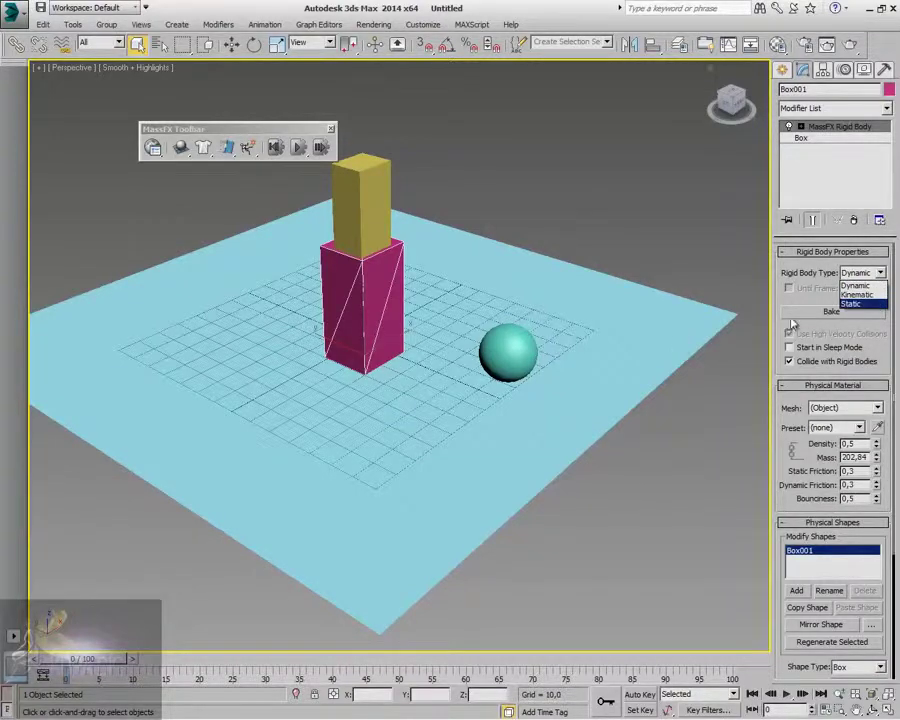
{"action": "left_click", "coordinate": [585, 339]}
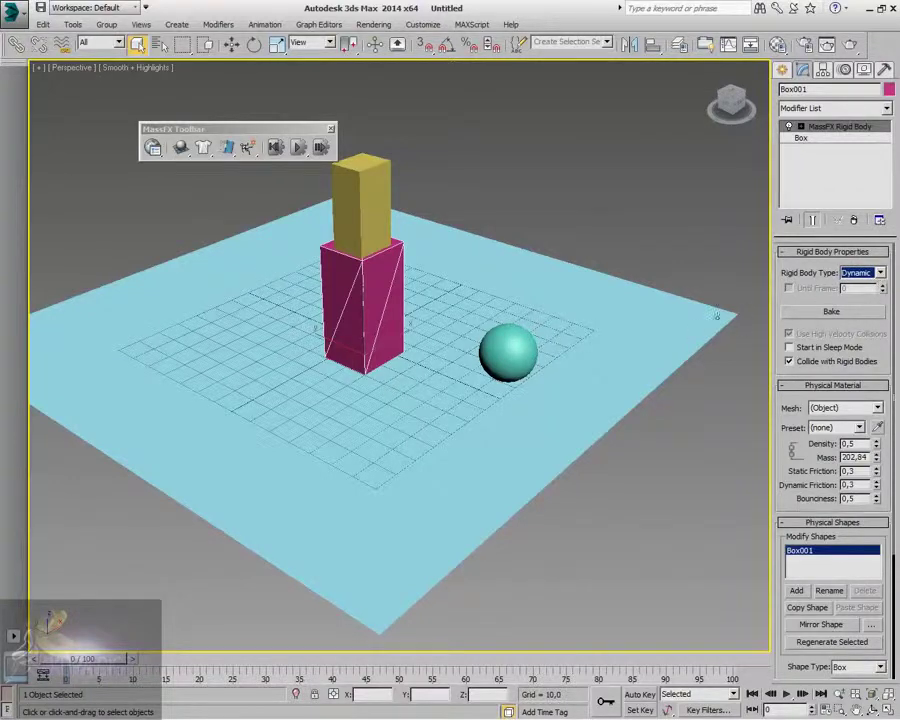
{"action": "scroll", "coordinate": [786, 410], "scroll_direction": "down", "scroll_amount": 3}
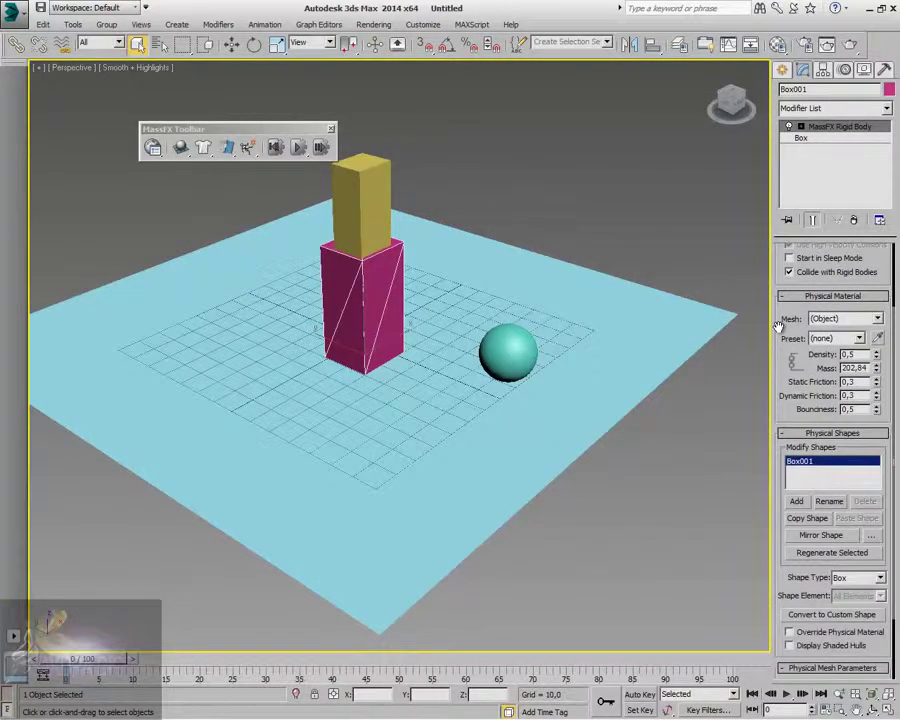
{"action": "left_click", "coordinate": [877, 319]}
{"action": "left_click", "coordinate": [876, 325]}
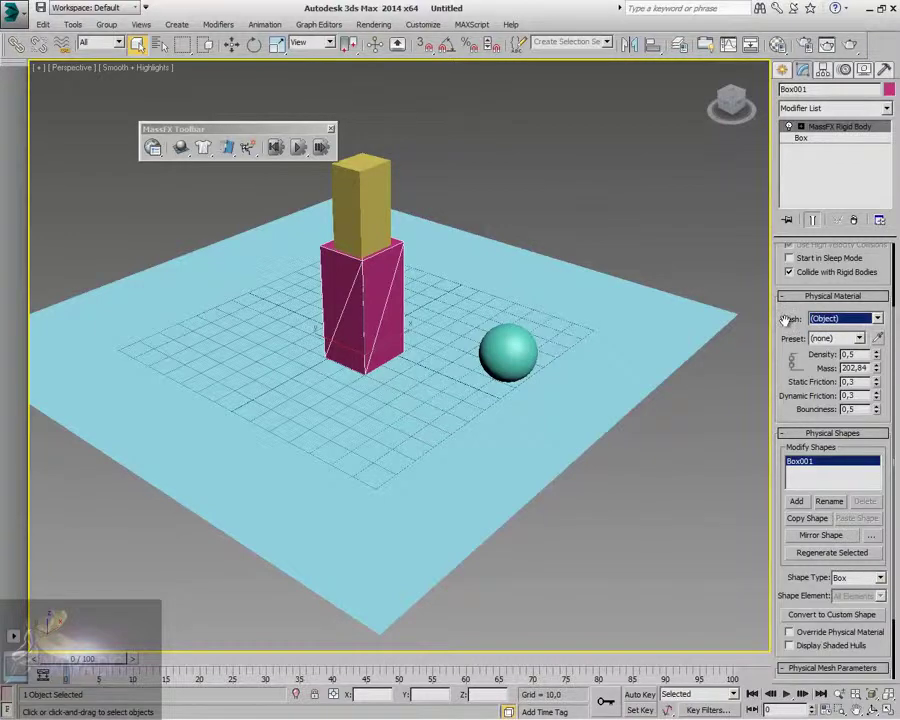
{"action": "left_click_drag", "start_coordinate": [786, 322], "coordinate": [786, 316]}
{"action": "left_click", "coordinate": [860, 337]}
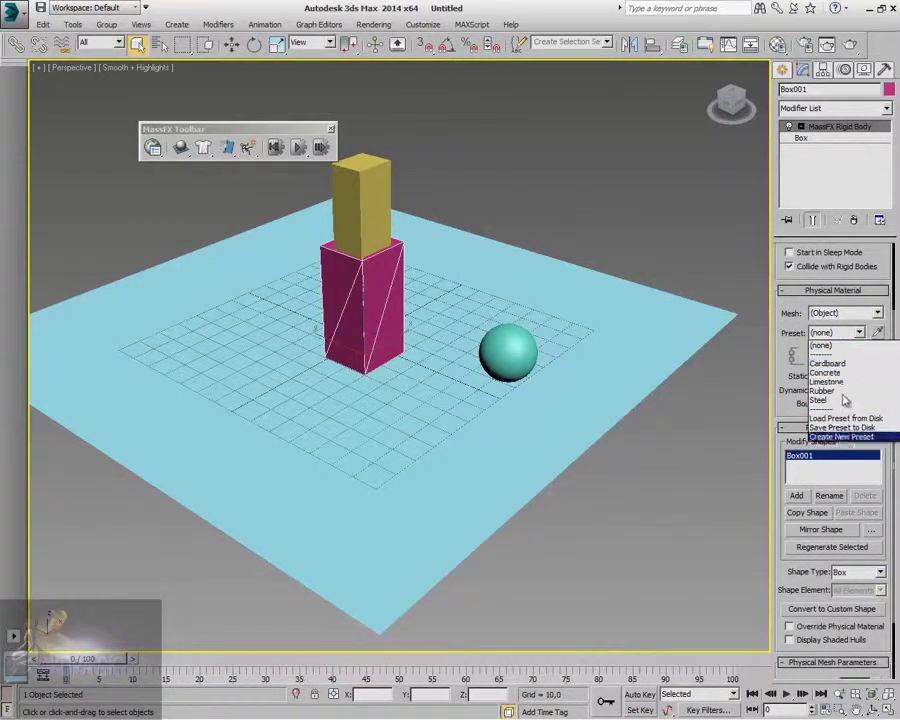
{"action": "left_click", "coordinate": [860, 346]}
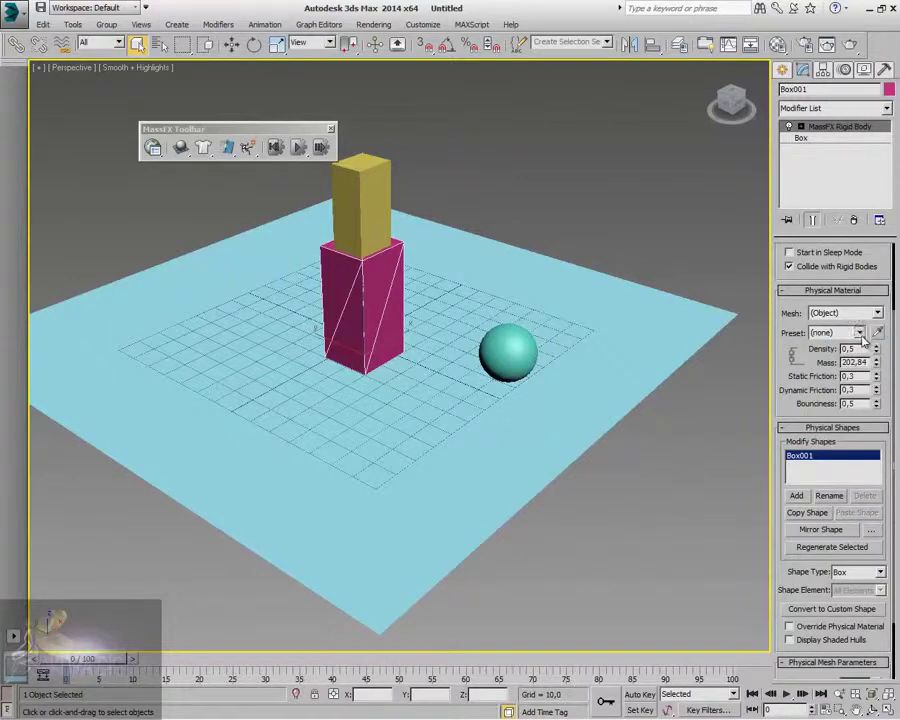
Step: Apply the Cardboard material preset to the lower box and switch the preset back to (none)
{"action": "left_click", "coordinate": [860, 336]}
{"action": "left_click", "coordinate": [860, 362]}
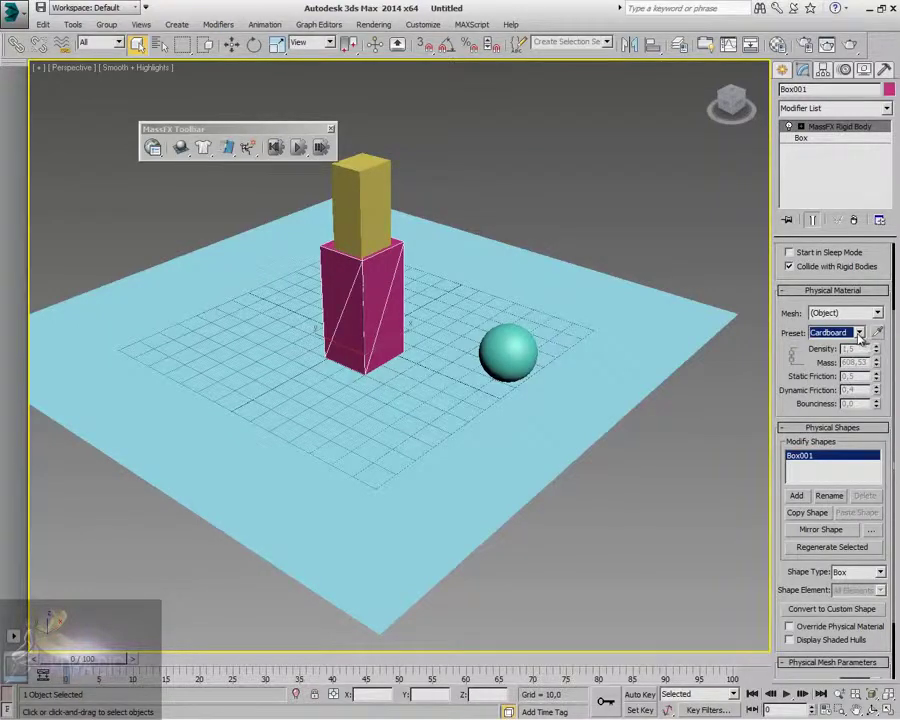
{"action": "left_click", "coordinate": [859, 333]}
{"action": "left_click", "coordinate": [834, 345]}
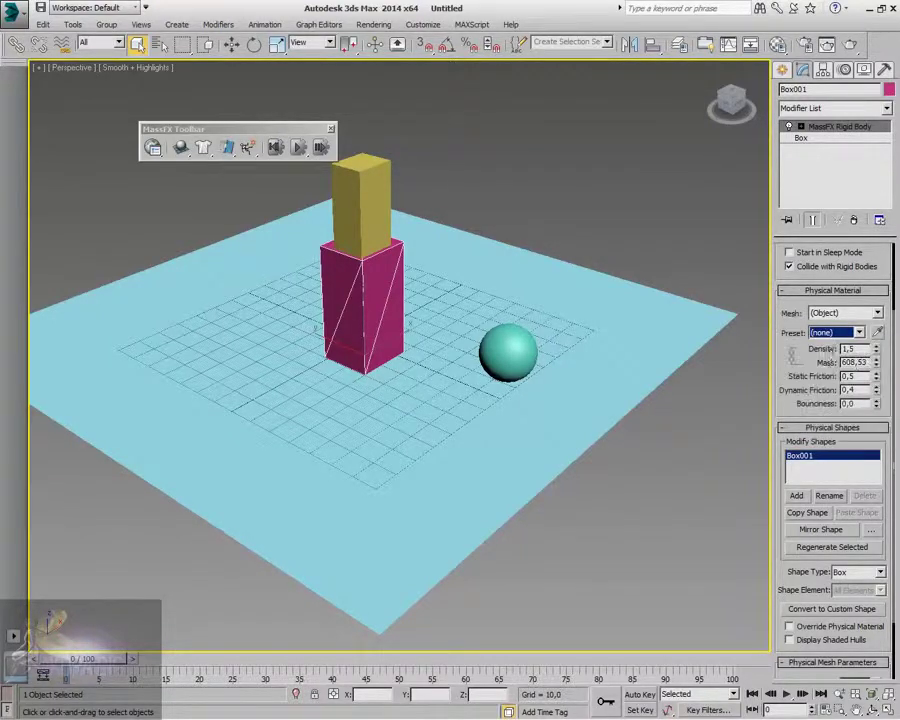
Step: Set the lower box's mass to 681,53 and its dynamic friction and bounciness to 1,0, and test the simulation
{"action": "left_click", "coordinate": [877, 360]}
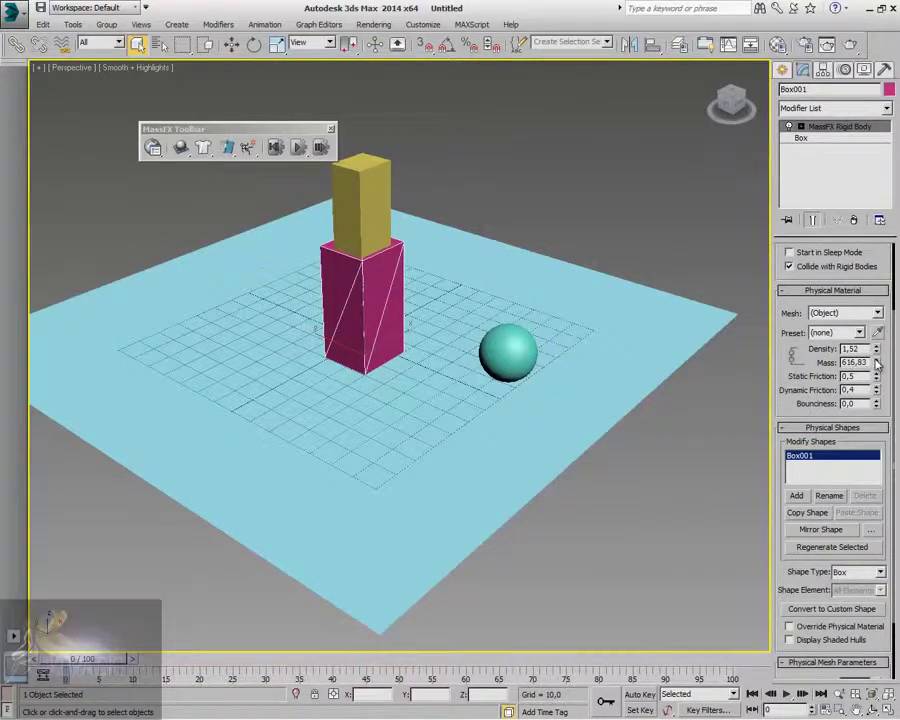
{"action": "left_click", "coordinate": [878, 360]}
{"action": "left_click", "coordinate": [878, 358]}
{"action": "scroll", "coordinate": [803, 380], "scroll_direction": "down", "scroll_amount": 2}
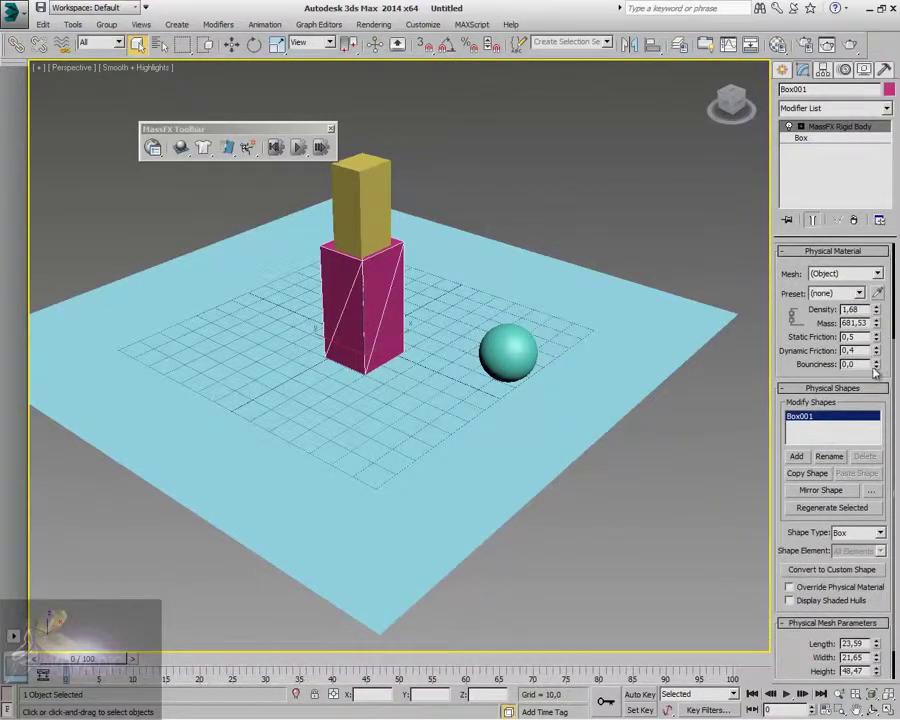
{"action": "left_click_drag", "start_coordinate": [876, 354], "coordinate": [870, 330]}
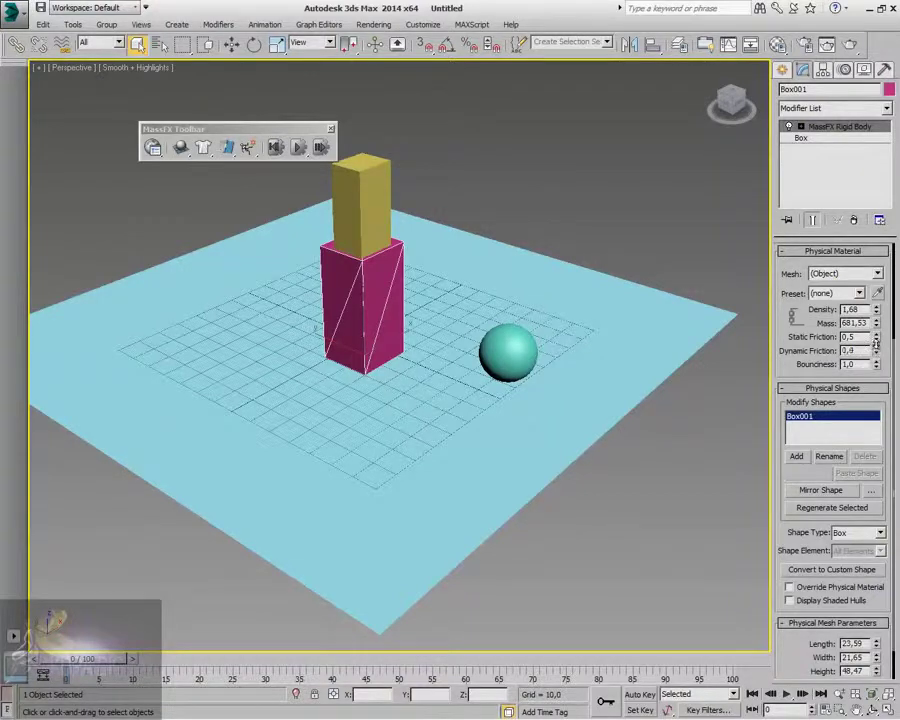
{"action": "left_click", "coordinate": [298, 148]}
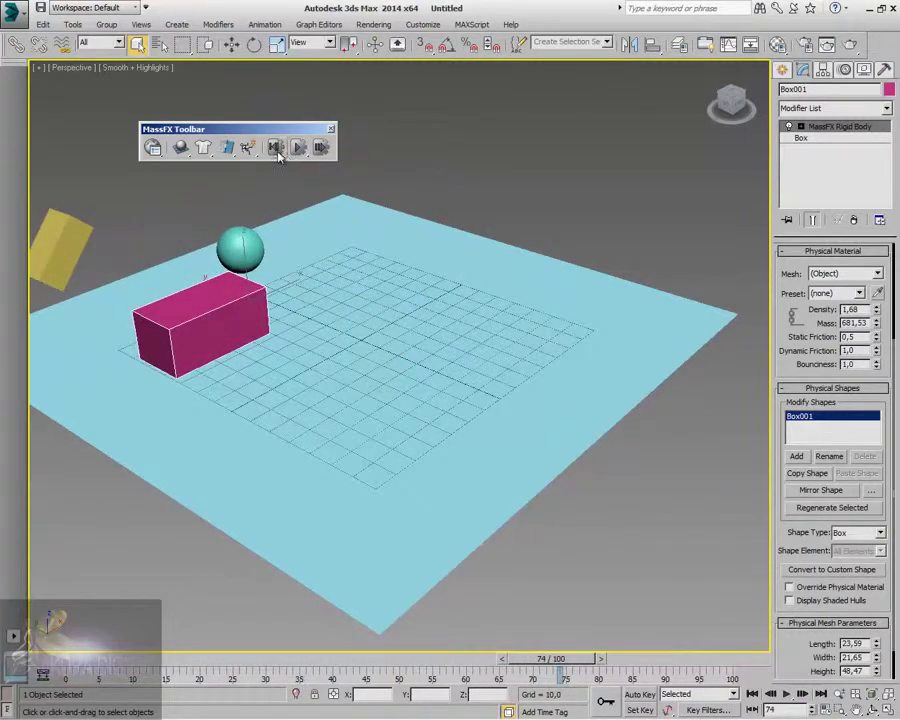
{"action": "left_click", "coordinate": [275, 147]}
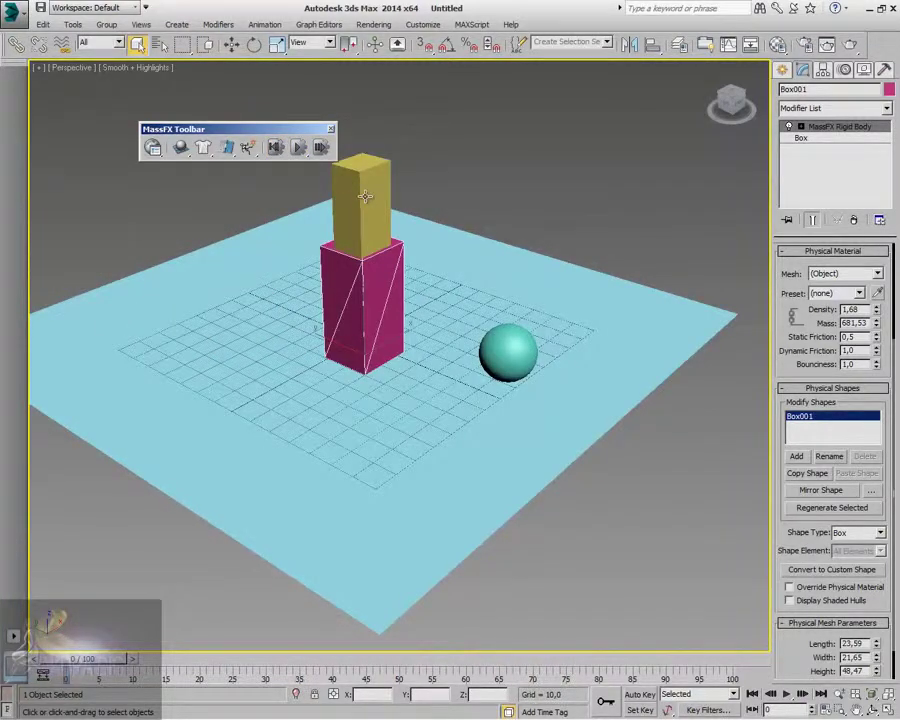
Step: Set the upper box's bounciness to 0,0 and its dynamic friction to 1,0
{"action": "left_click", "coordinate": [362, 188]}
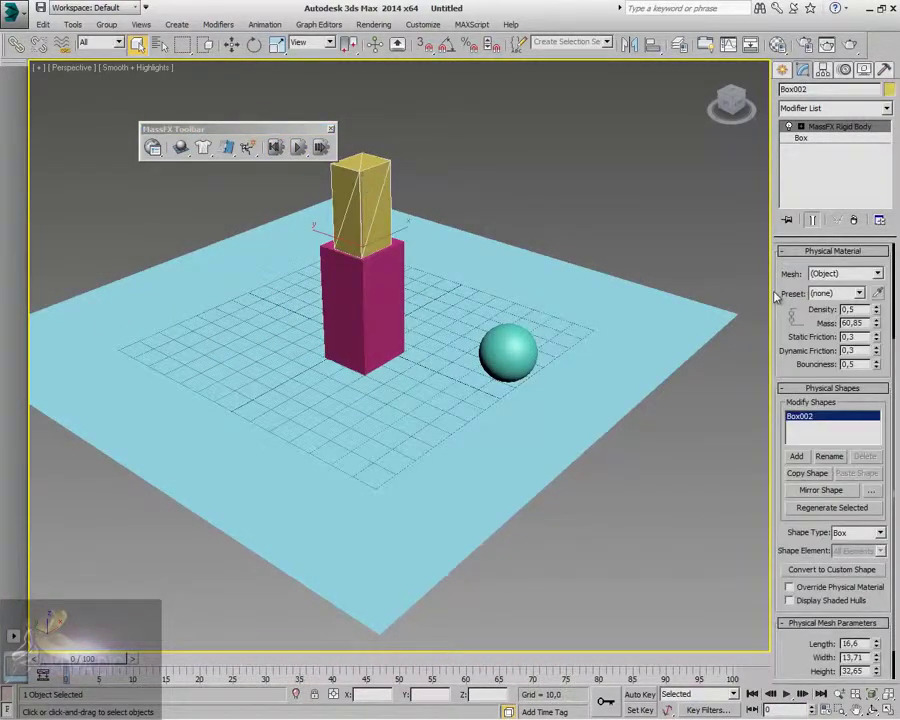
{"action": "right_click", "coordinate": [878, 366]}
{"action": "left_click_drag", "start_coordinate": [876, 352], "coordinate": [870, 337]}
Step: Check the lower box's mass, set the upper box's mass to 700, and test the simulation
{"action": "left_click", "coordinate": [383, 284]}
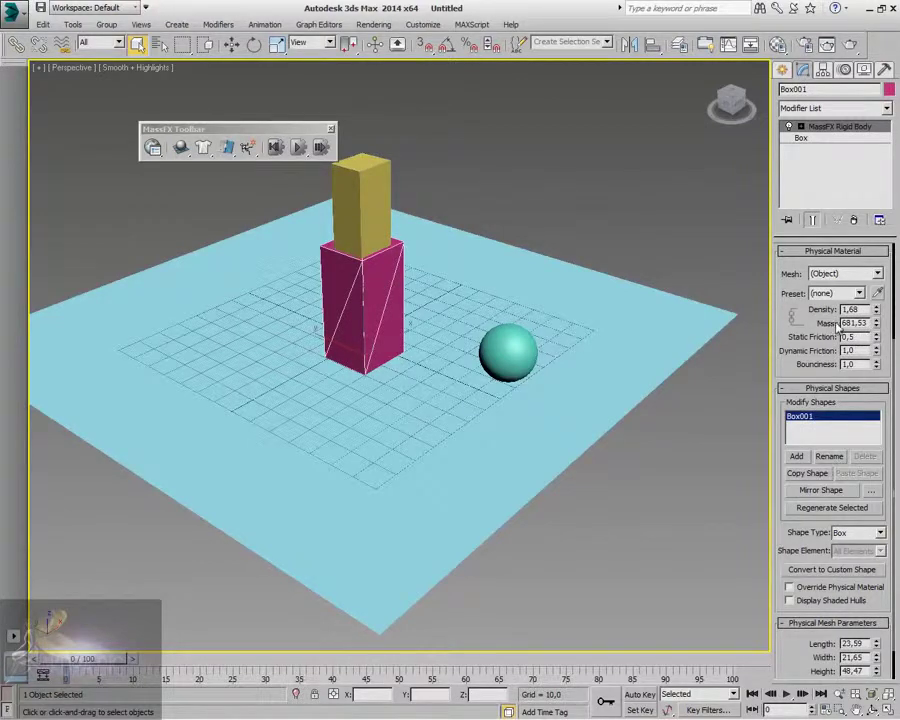
{"action": "left_click", "coordinate": [367, 204]}
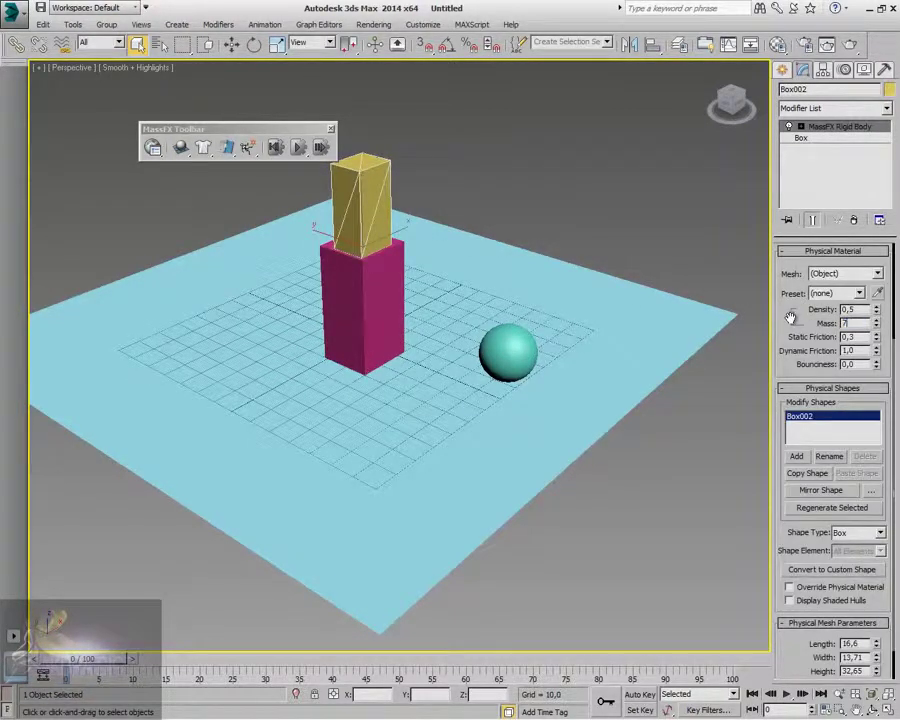
{"action": "type", "text": "00"}
{"action": "key", "text": "Return"}
{"action": "left_click", "coordinate": [300, 149]}
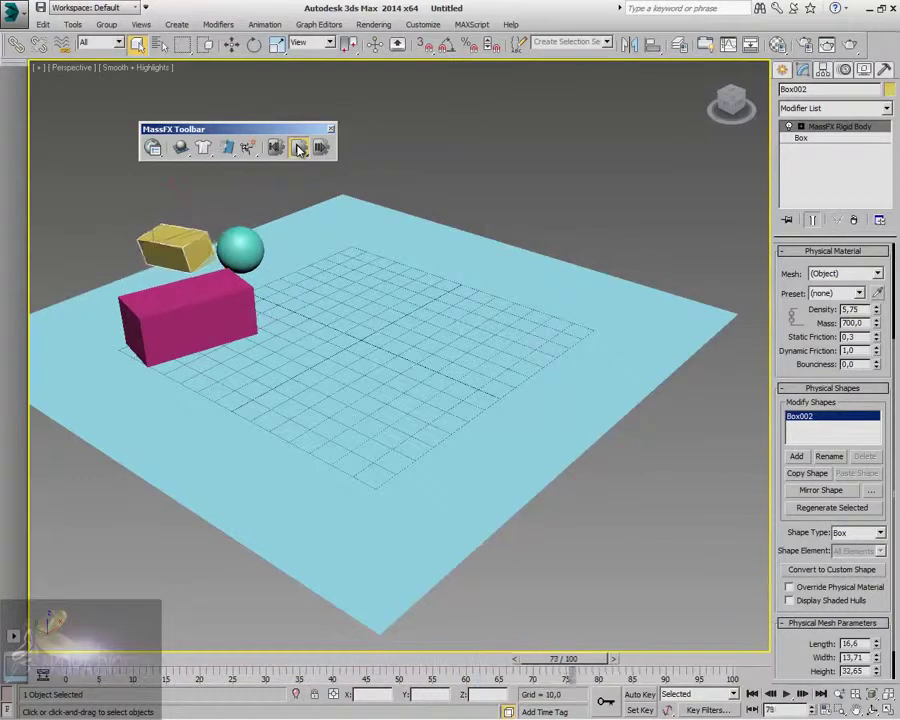
{"action": "left_click", "coordinate": [276, 147]}
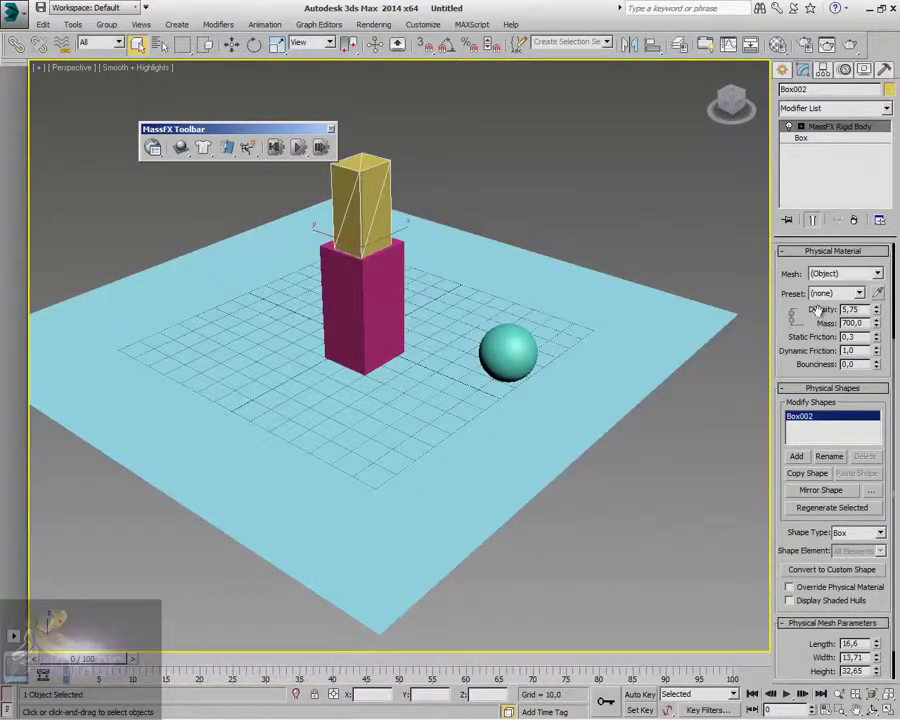
Step: Set the upper box's density to 33,55 and its dynamic friction to 0,9, and test the simulation
{"action": "left_click_drag", "start_coordinate": [876, 313], "coordinate": [878, 345]}
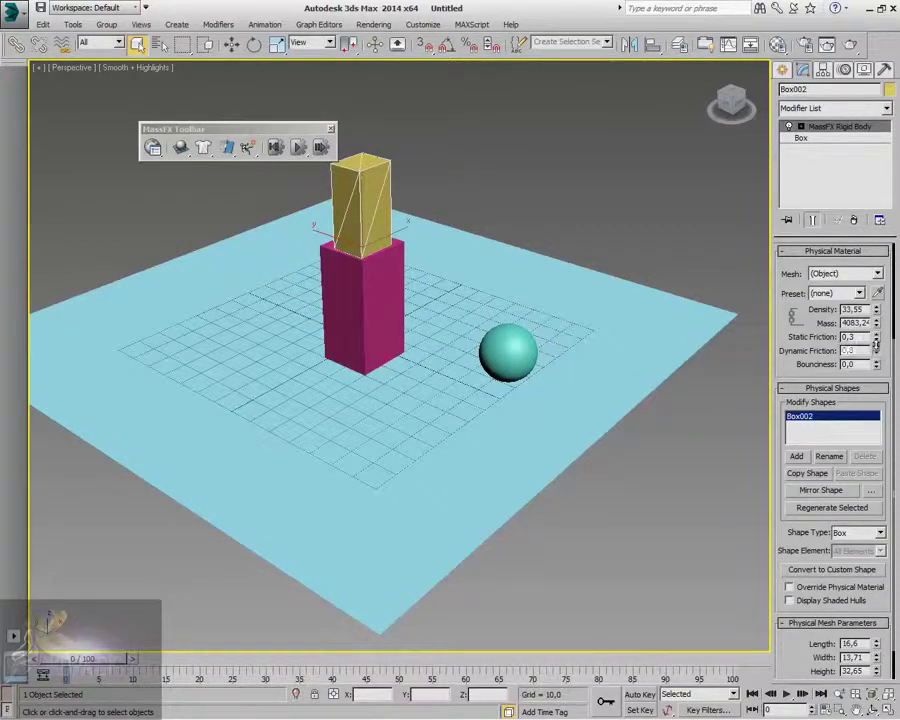
{"action": "left_click", "coordinate": [299, 148]}
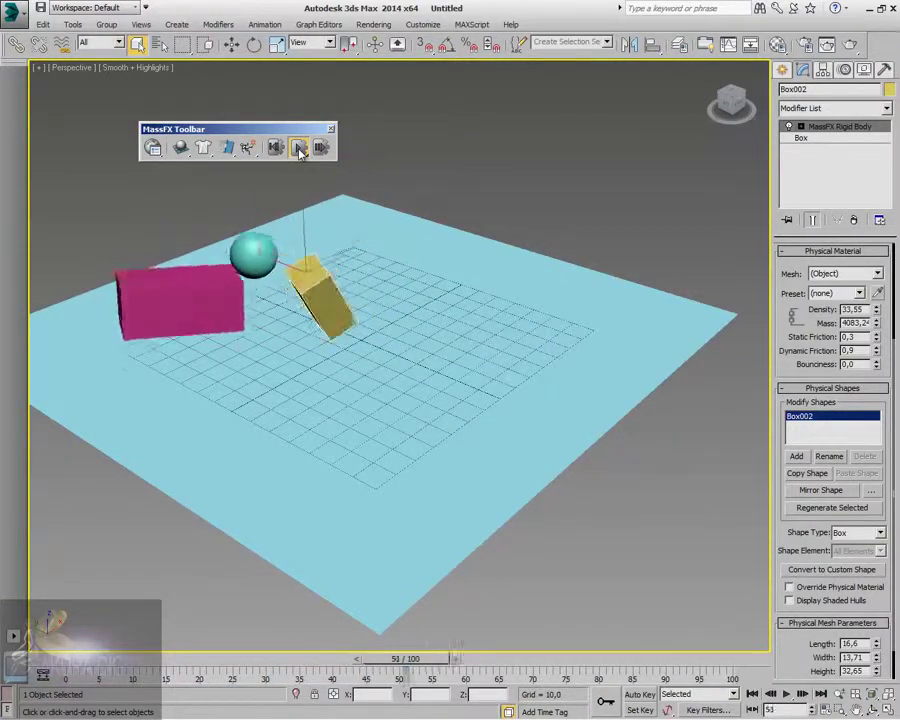
{"action": "left_click", "coordinate": [276, 147]}
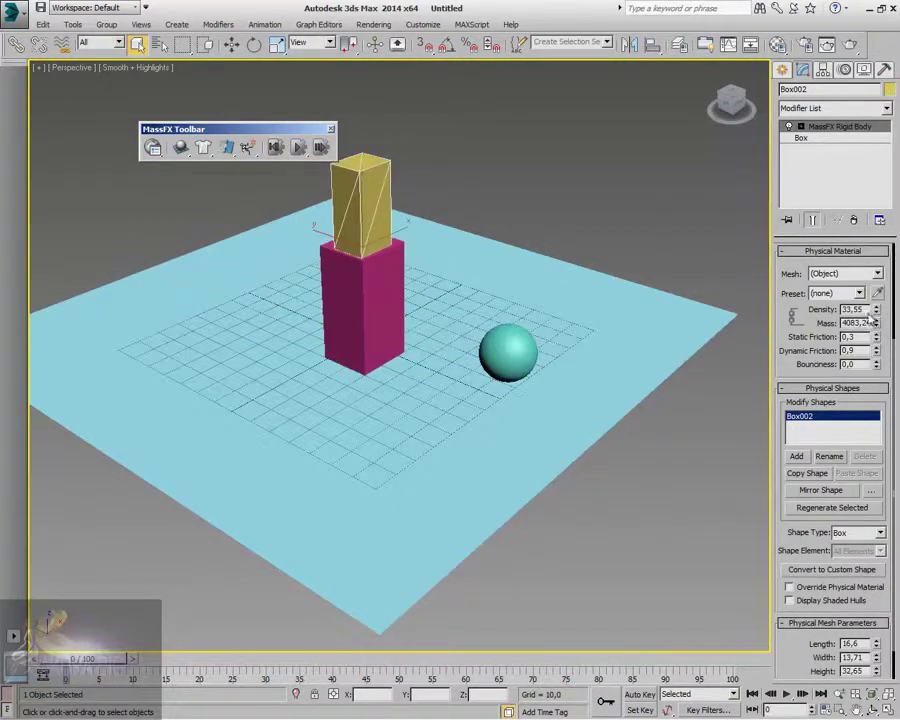
Step: Try the Sphere and Capsule physical shape types on the upper box
{"action": "scroll", "coordinate": [800, 370], "scroll_direction": "down", "scroll_amount": 1}
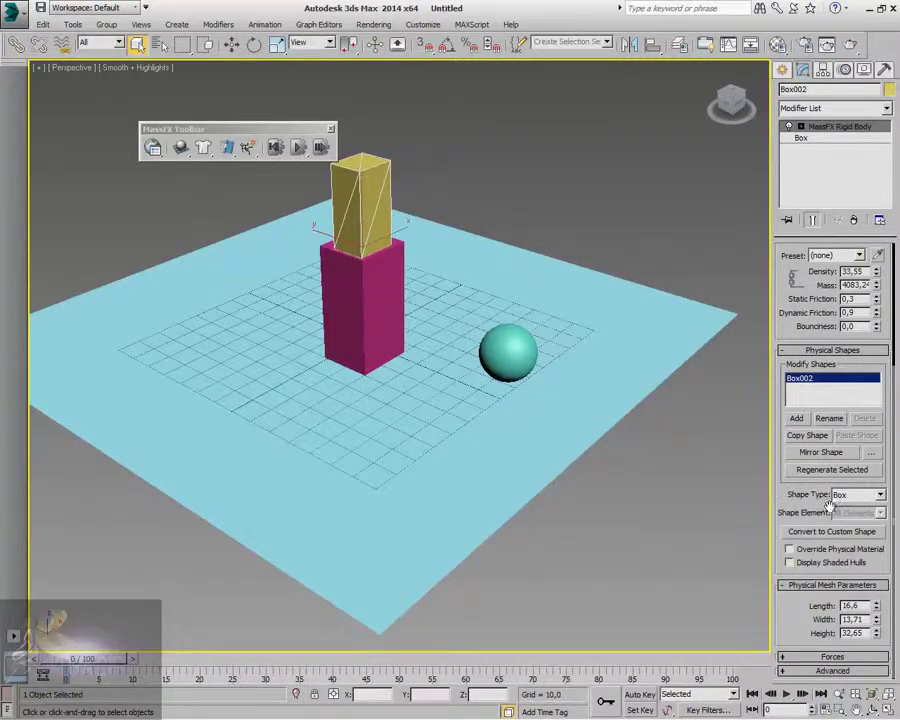
{"action": "left_click", "coordinate": [879, 495]}
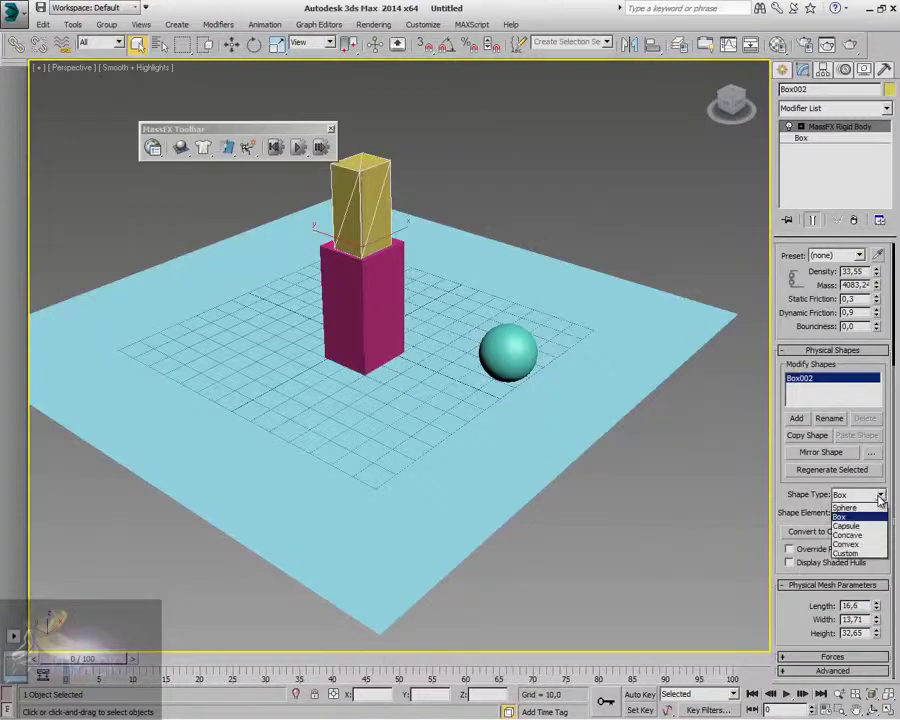
{"action": "left_click", "coordinate": [848, 507]}
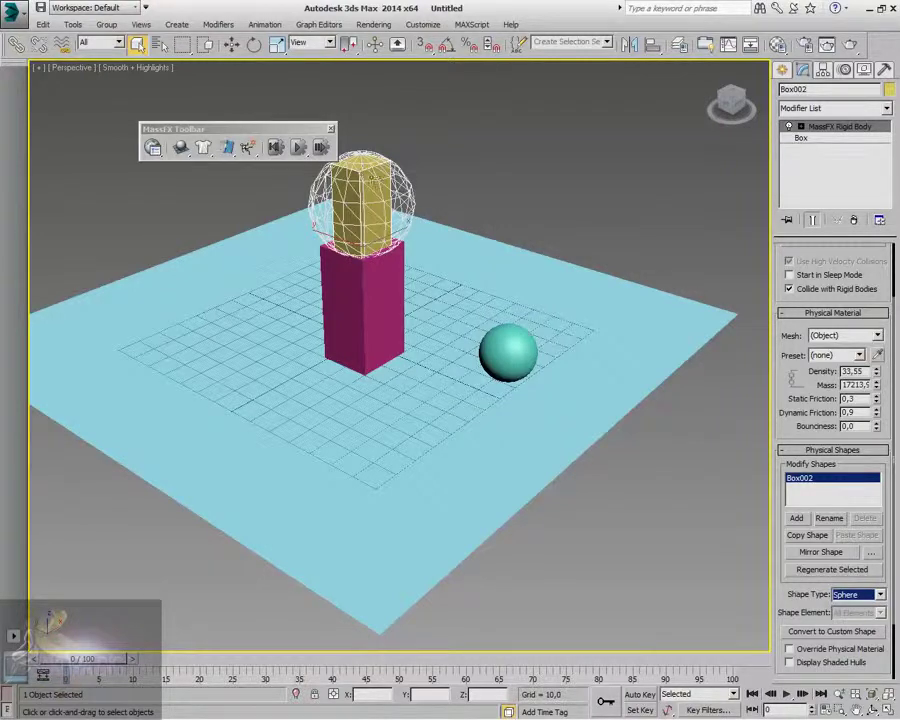
{"action": "scroll", "coordinate": [776, 594], "scroll_direction": "down", "scroll_amount": 2}
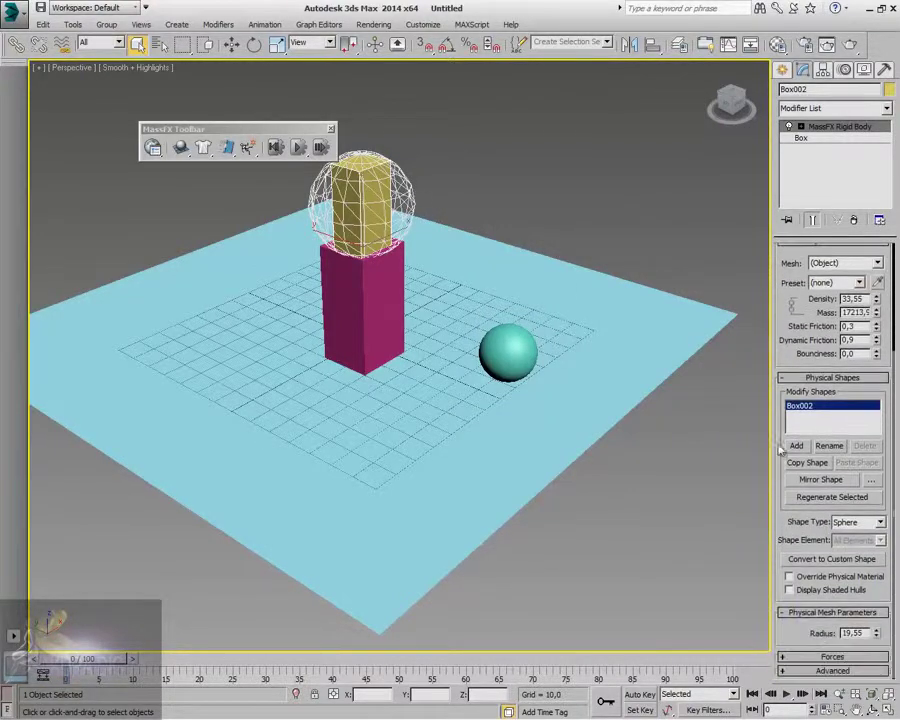
{"action": "left_click", "coordinate": [878, 522]}
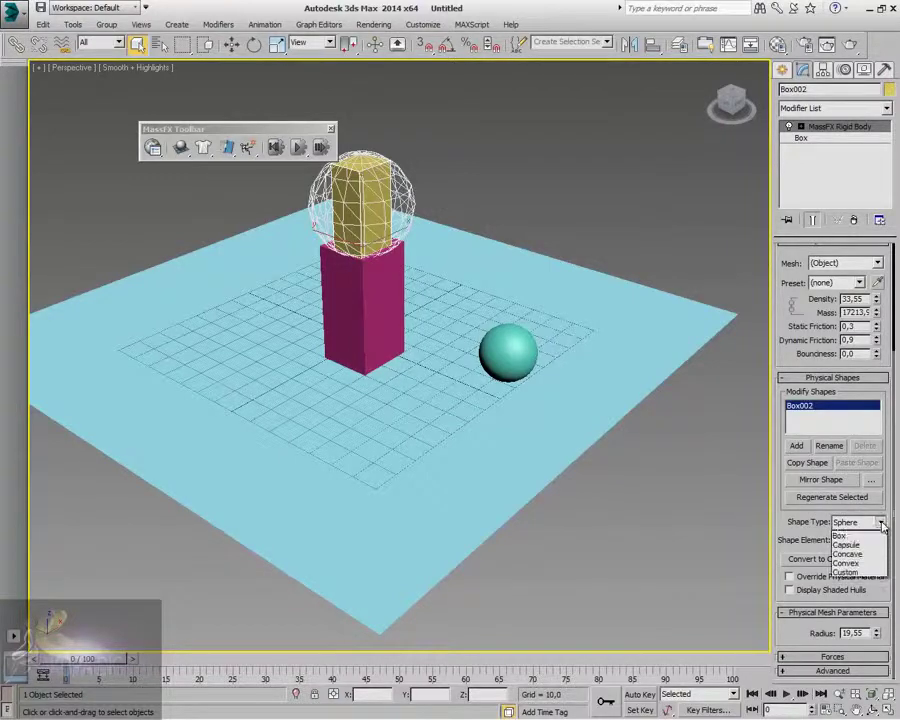
{"action": "left_click", "coordinate": [846, 553]}
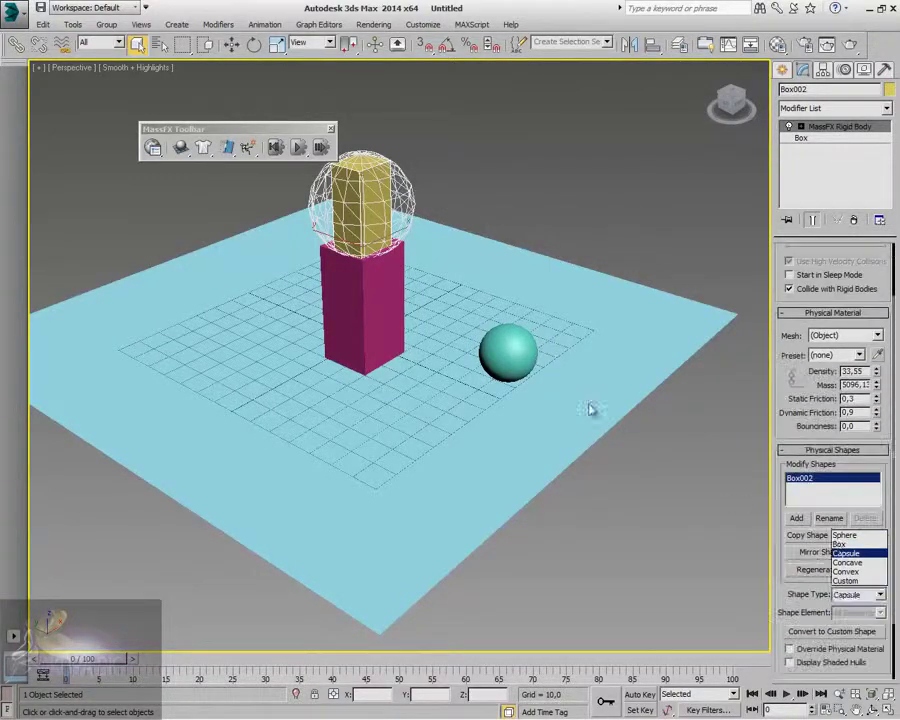
{"action": "scroll", "coordinate": [870, 580], "scroll_direction": "down", "scroll_amount": 3}
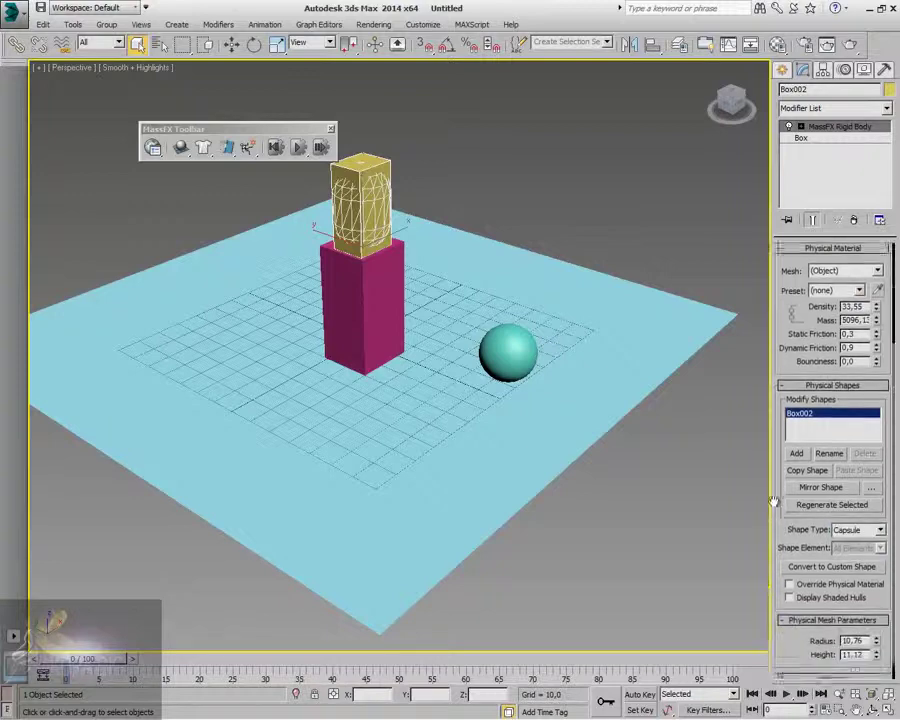
Step: Try the Concave and Convex physical shape types on the upper box
{"action": "left_click", "coordinate": [880, 509]}
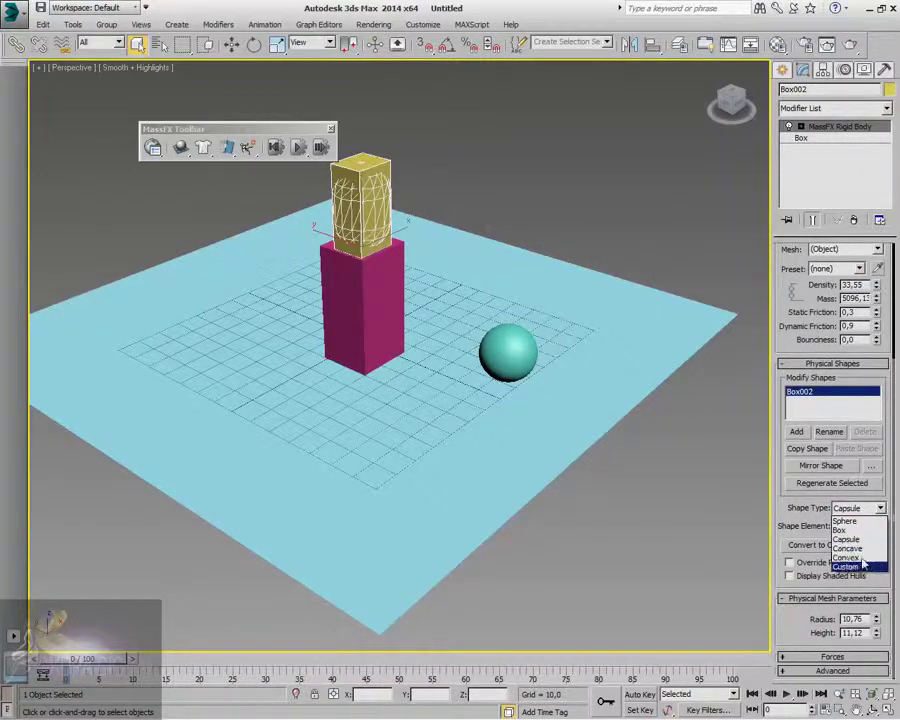
{"action": "left_click", "coordinate": [866, 550]}
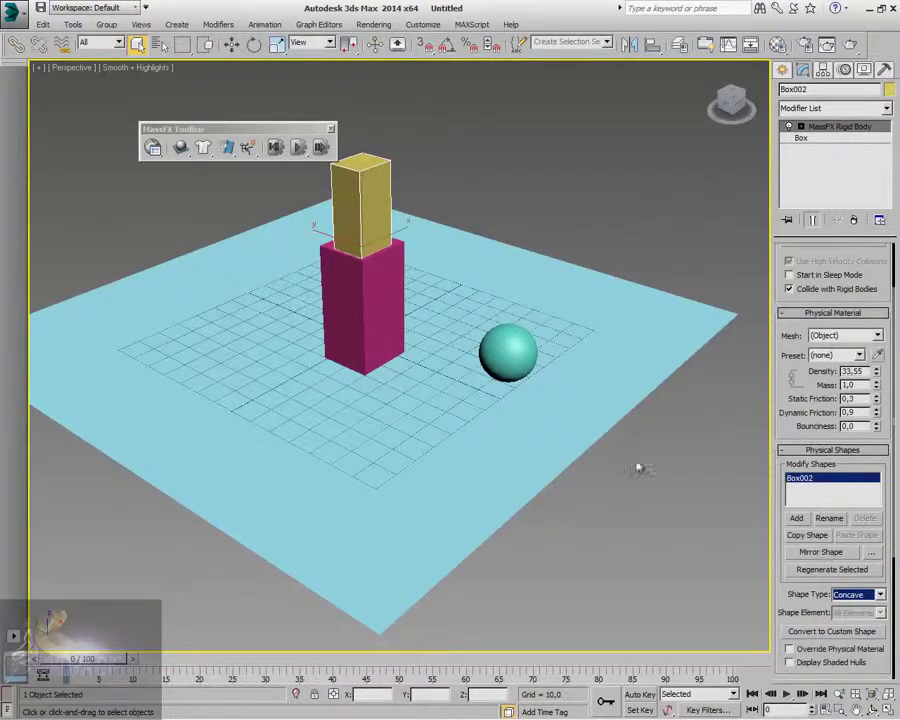
{"action": "left_click", "coordinate": [880, 595]}
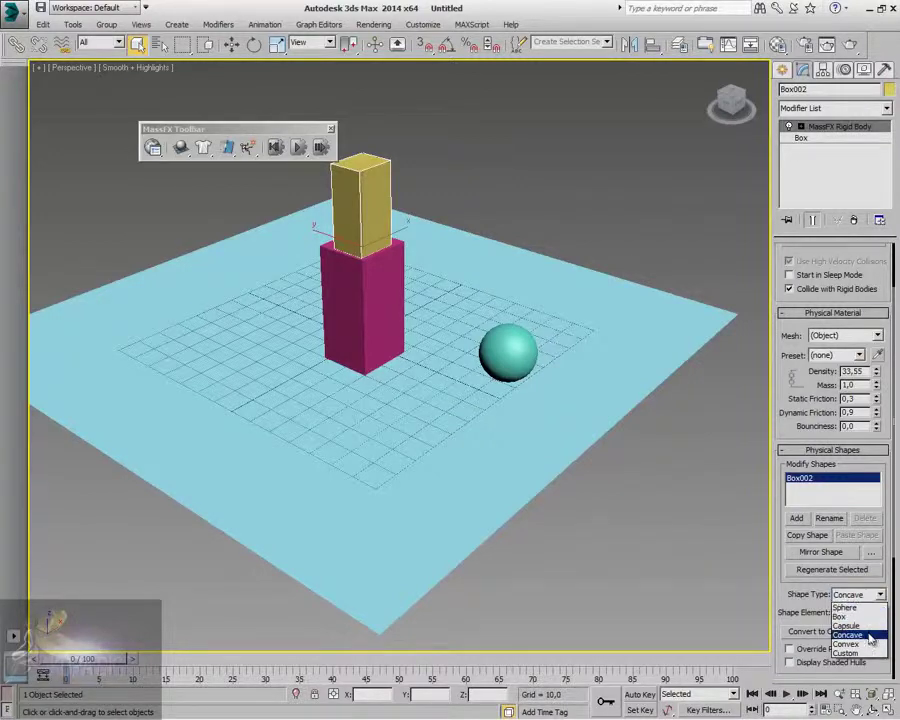
{"action": "left_click", "coordinate": [850, 636]}
{"action": "scroll", "coordinate": [785, 545], "scroll_direction": "down", "scroll_amount": 4}
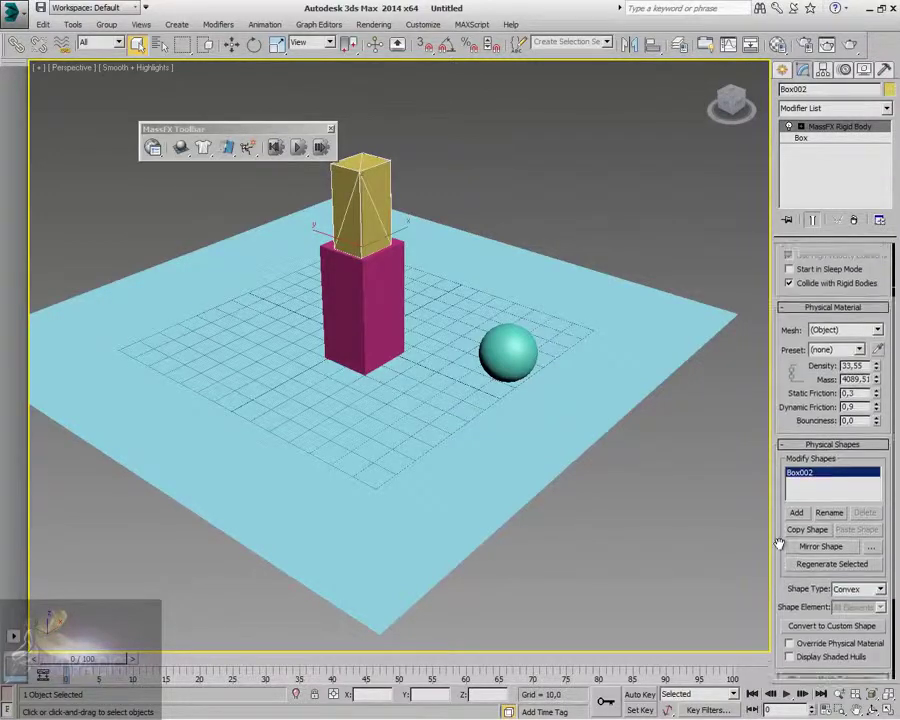
Step: Switch the upper box's physical shape type to Custom and show its mesh-picking options
{"action": "left_click", "coordinate": [880, 487]}
{"action": "left_click", "coordinate": [846, 521]}
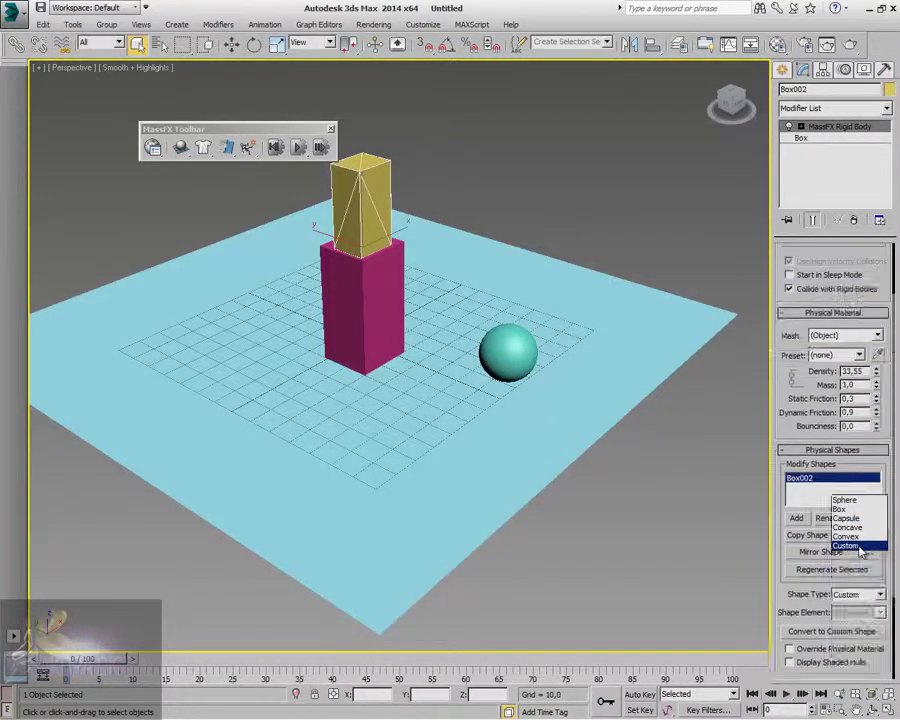
{"action": "left_click_drag", "start_coordinate": [776, 521], "coordinate": [709, 425]}
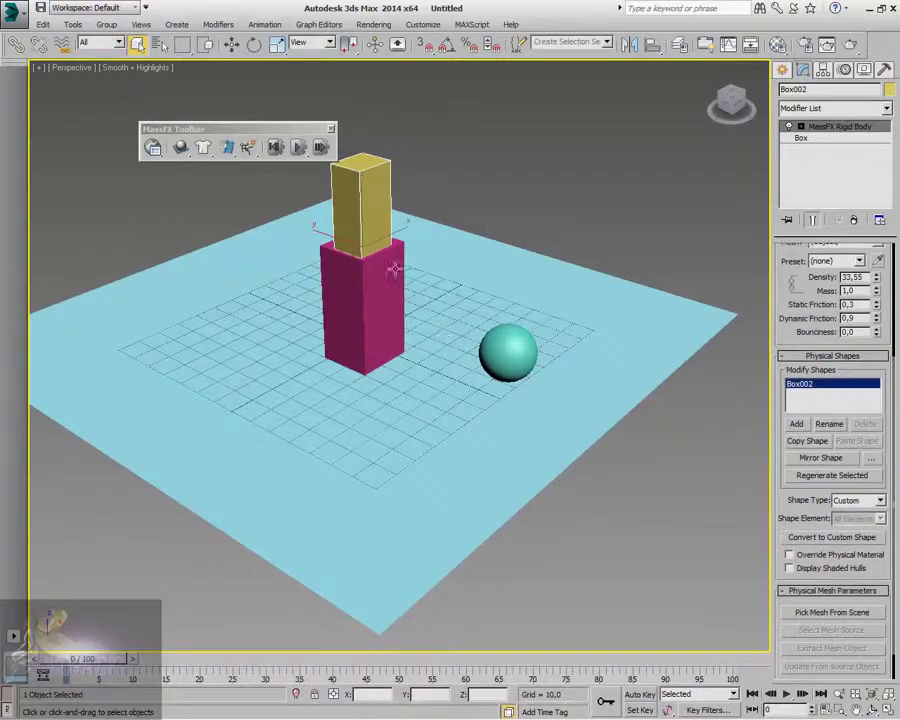
Step: Create a teapot near the plane's far edge, behind the sphere, and delete it
{"action": "left_click", "coordinate": [783, 71]}
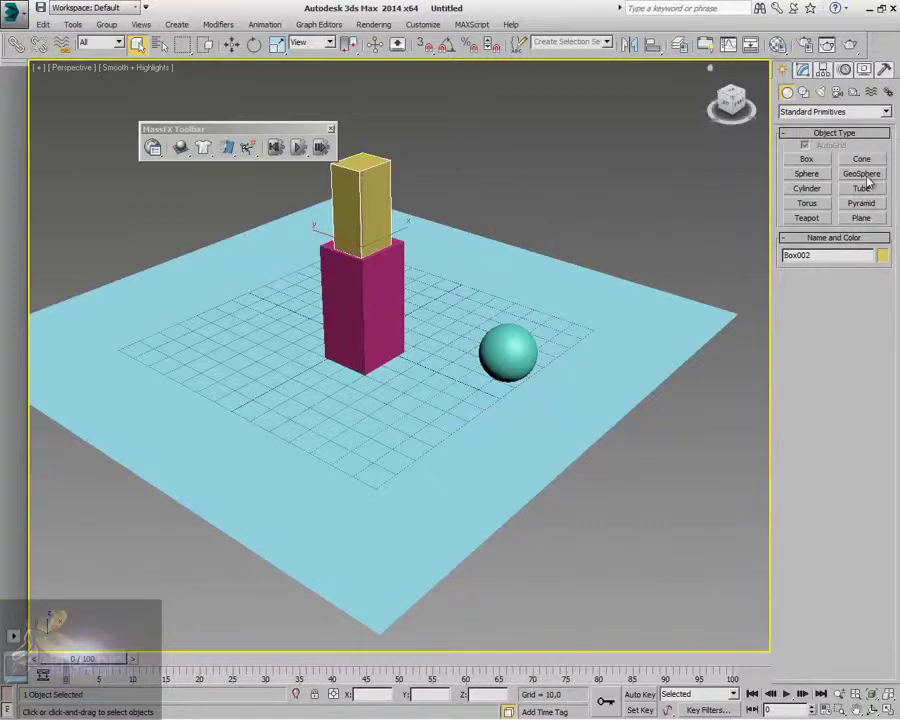
{"action": "left_click", "coordinate": [822, 217]}
{"action": "left_click_drag", "start_coordinate": [650, 252], "coordinate": [605, 278]}
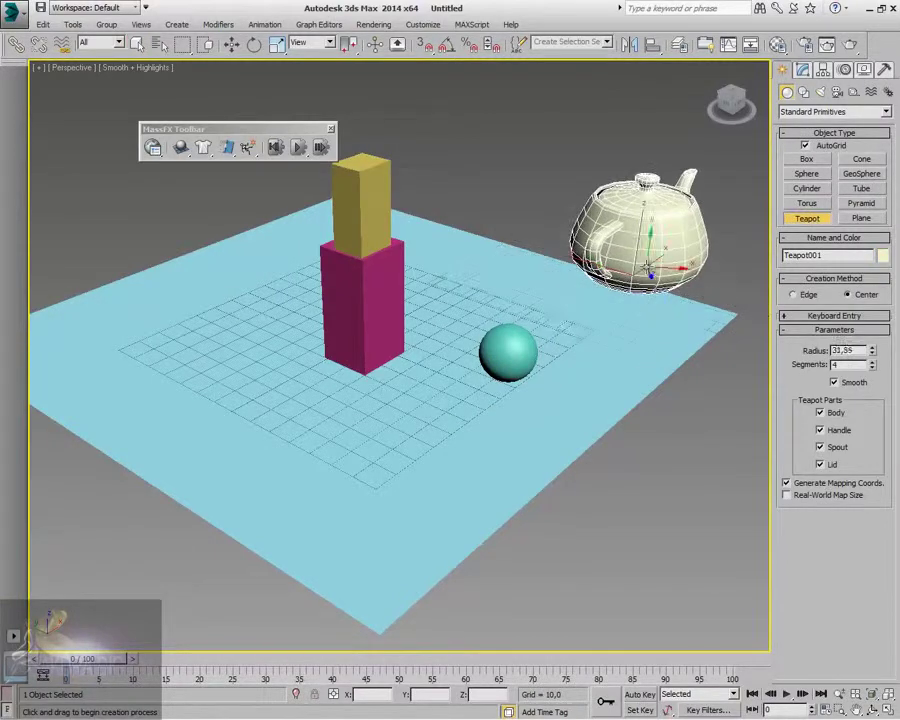
{"action": "right_click", "coordinate": [545, 183]}
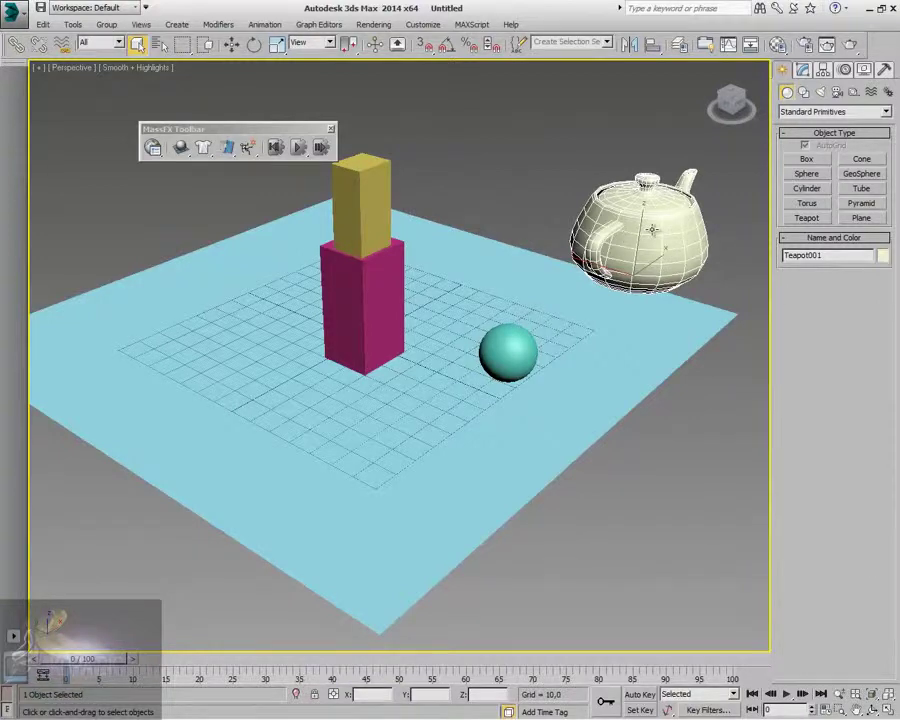
{"action": "key", "text": "Delete"}
Step: Reselect the upper box and switch its physical shape type to Sphere, then back to Box
{"action": "left_click", "coordinate": [372, 200]}
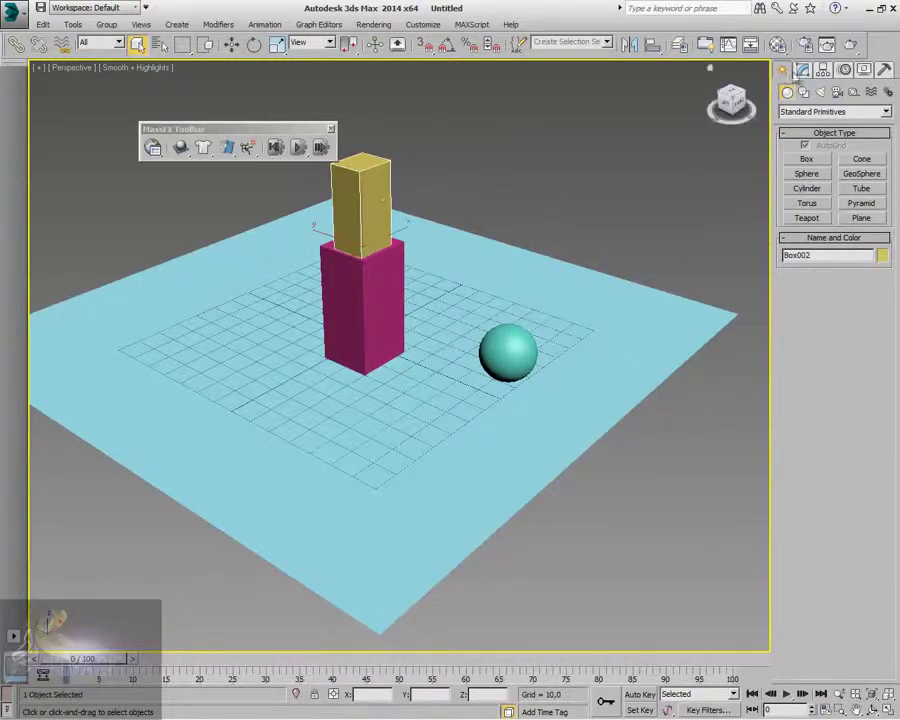
{"action": "left_click", "coordinate": [802, 69]}
{"action": "scroll", "coordinate": [790, 480], "scroll_direction": "down", "scroll_amount": 2}
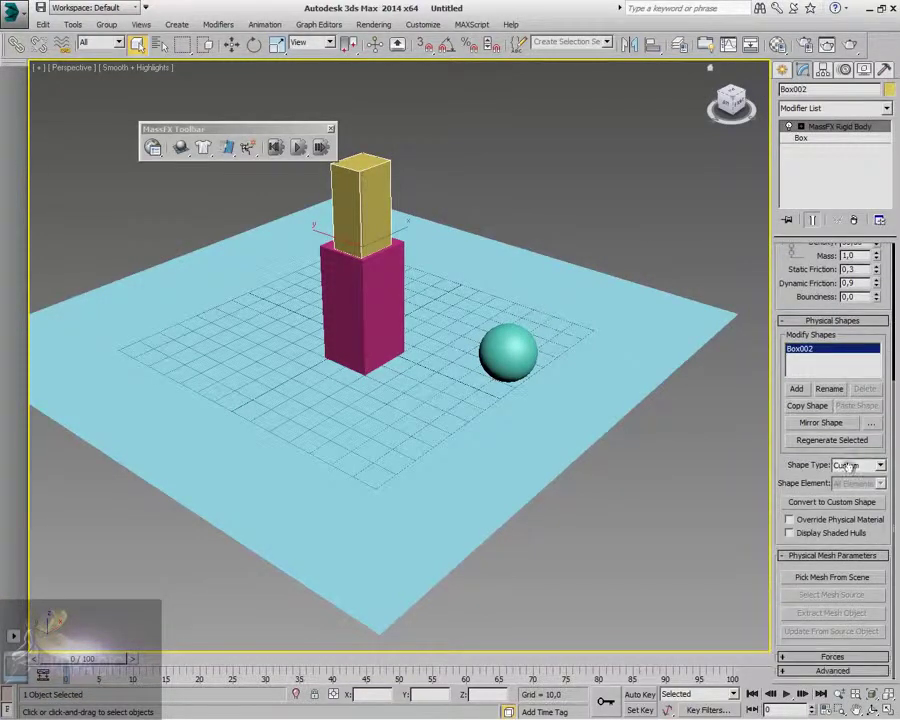
{"action": "left_click", "coordinate": [876, 466]}
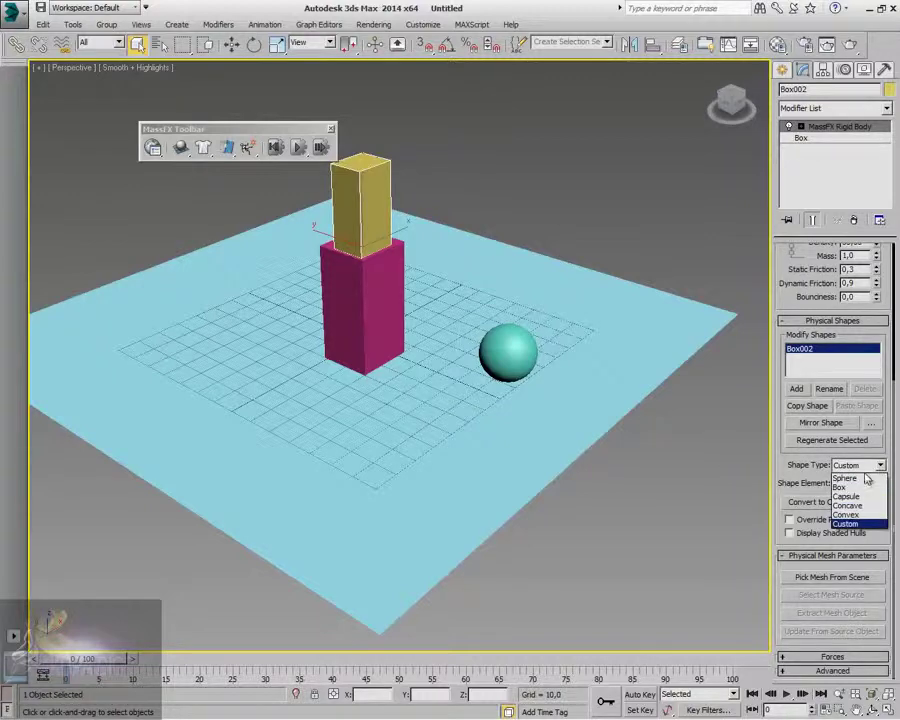
{"action": "left_click", "coordinate": [866, 479]}
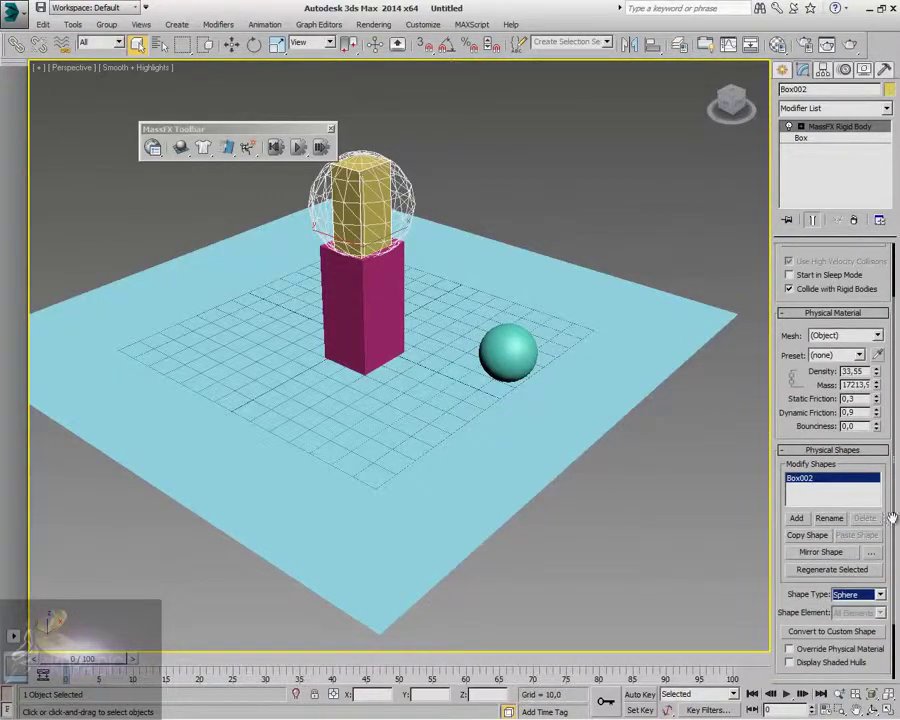
{"action": "left_click", "coordinate": [879, 594]}
{"action": "left_click", "coordinate": [866, 617]}
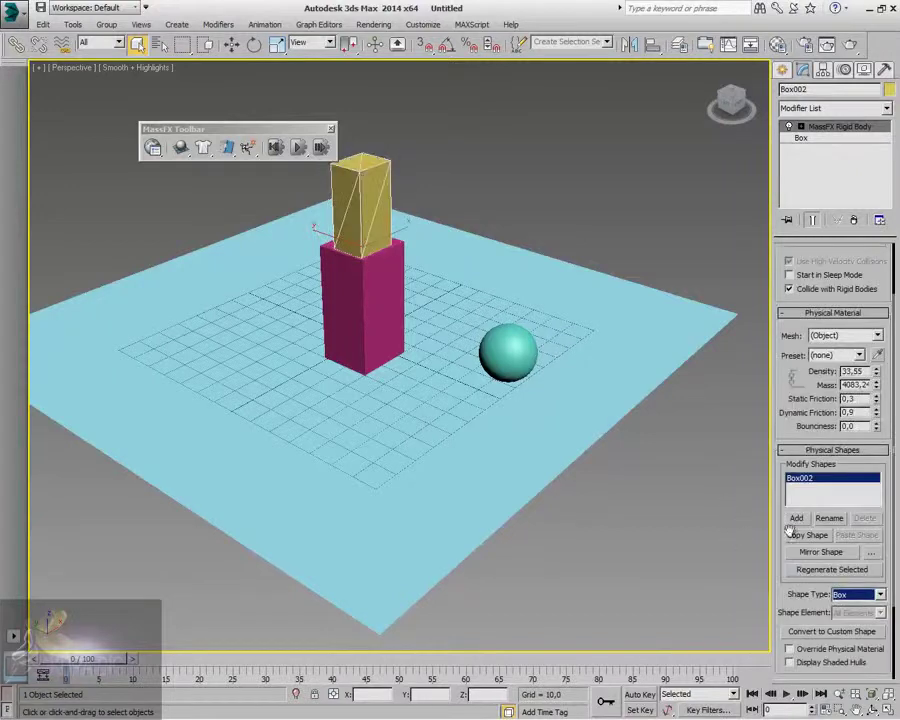
Step: Enlarge the upper box's physical mesh to length 34,69, width 48,25 and height 46,03
{"action": "left_click_drag", "start_coordinate": [784, 596], "coordinate": [787, 476]}
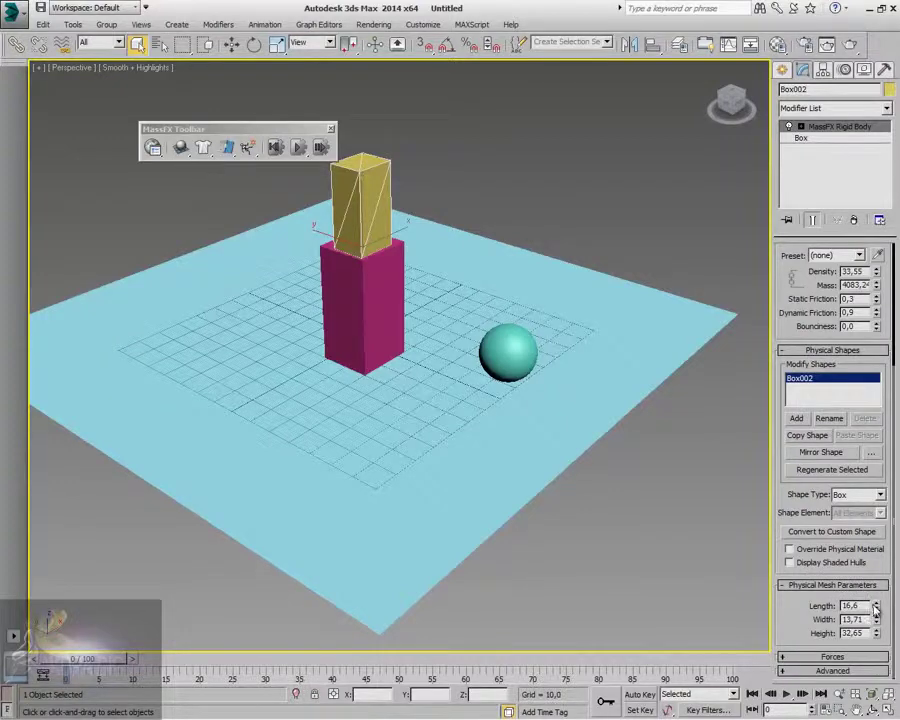
{"action": "left_click_drag", "start_coordinate": [877, 607], "coordinate": [878, 560]}
{"action": "left_click_drag", "start_coordinate": [877, 620], "coordinate": [857, 531]}
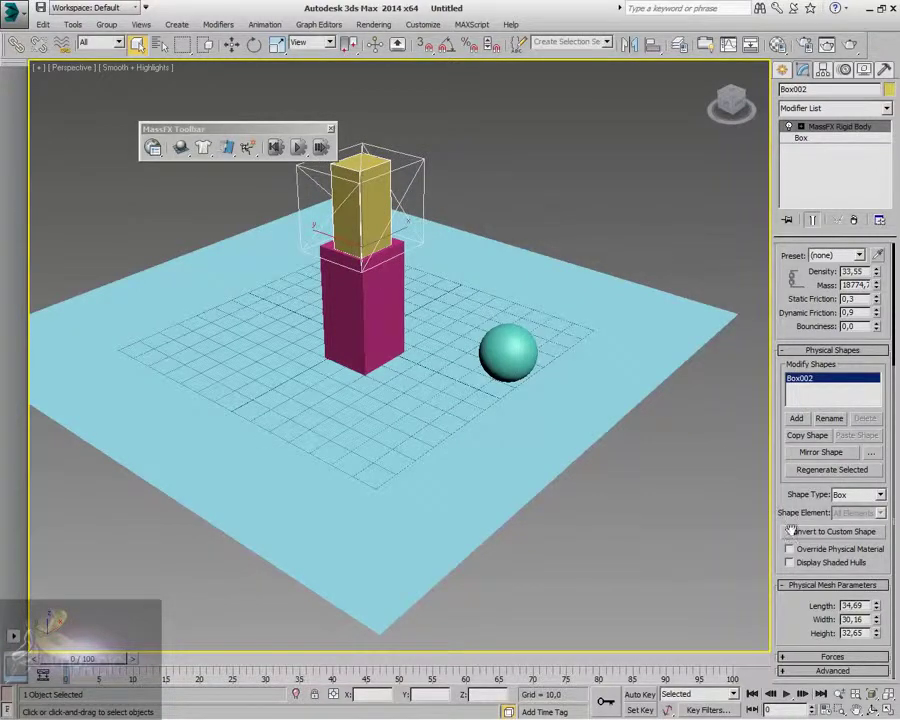
{"action": "left_click_drag", "start_coordinate": [877, 621], "coordinate": [873, 571]}
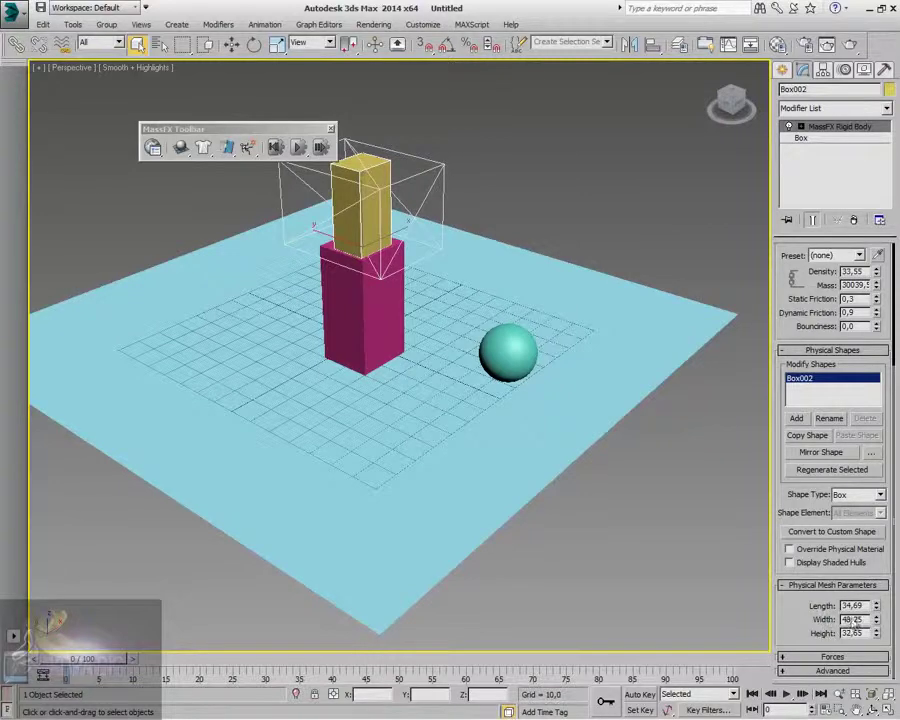
{"action": "left_click_drag", "start_coordinate": [877, 633], "coordinate": [877, 606]}
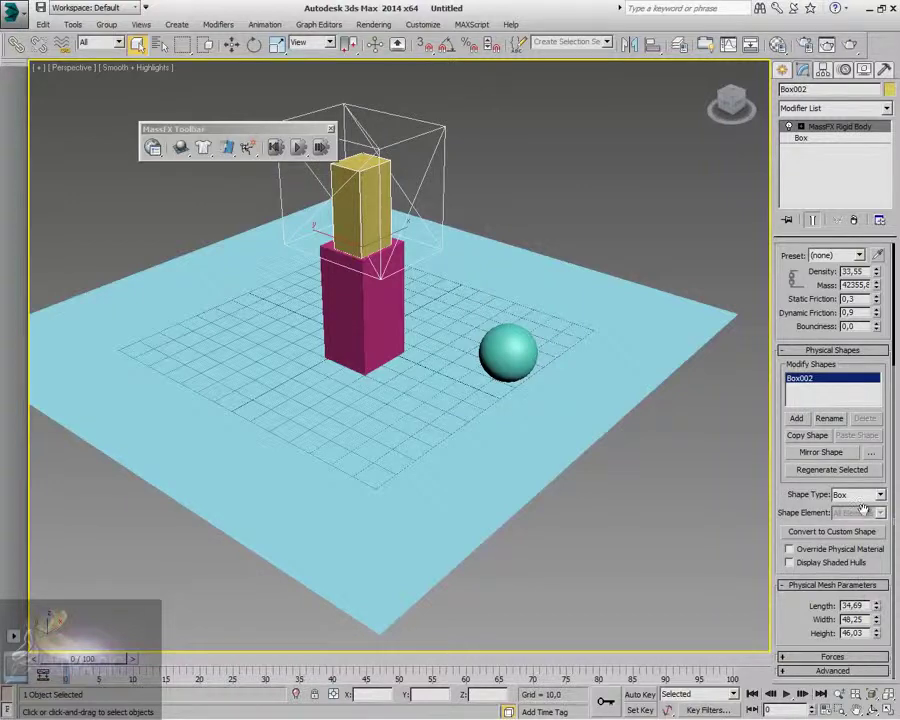
Step: Run the simulation with the enlarged physical mesh, inspect the gap beneath the fallen upper box, and reset the simulation
{"action": "left_click", "coordinate": [297, 148]}
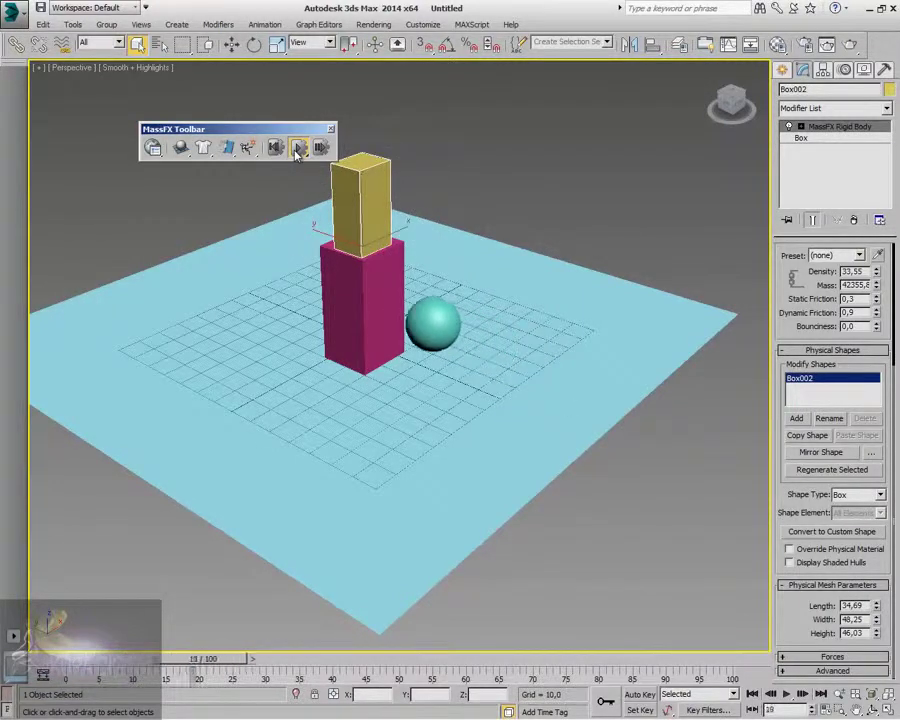
{"action": "left_click", "coordinate": [297, 148]}
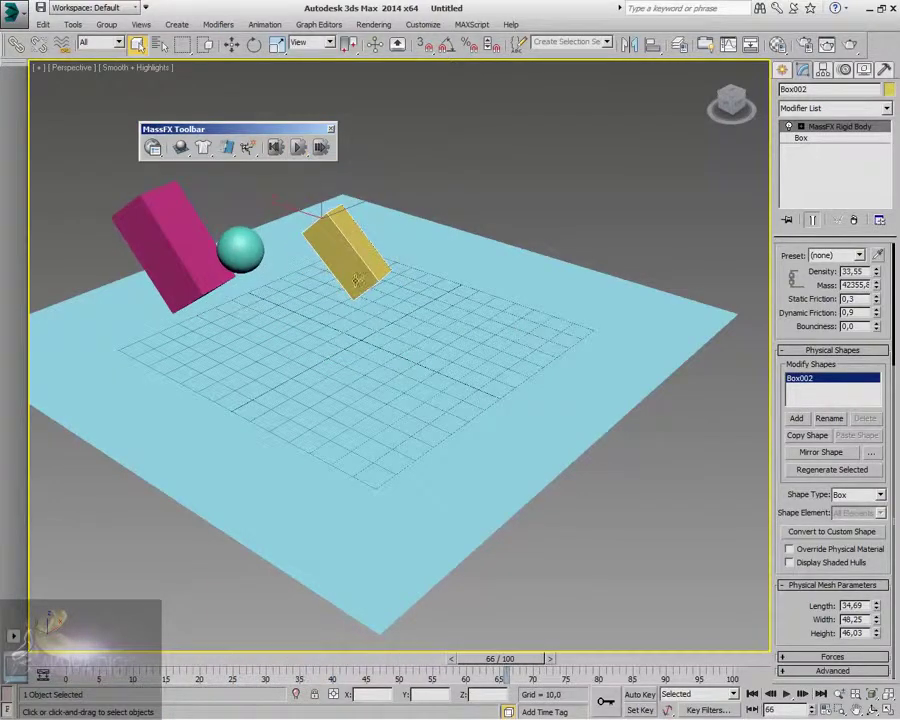
{"action": "left_click_drag", "start_coordinate": [728, 110], "coordinate": [609, 167]}
{"action": "left_click", "coordinate": [728, 110]}
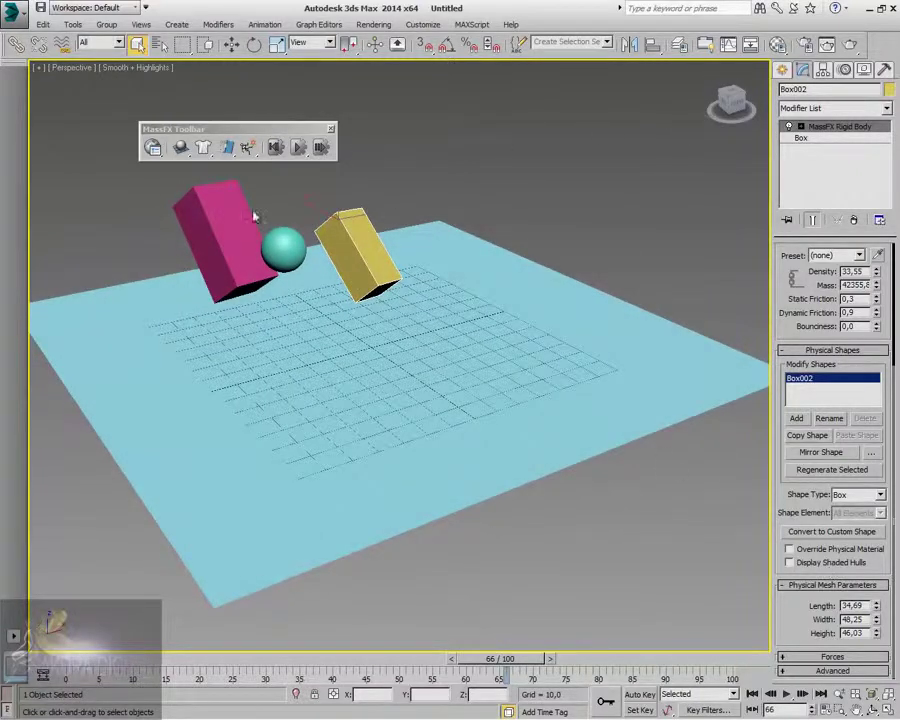
{"action": "left_click", "coordinate": [280, 149]}
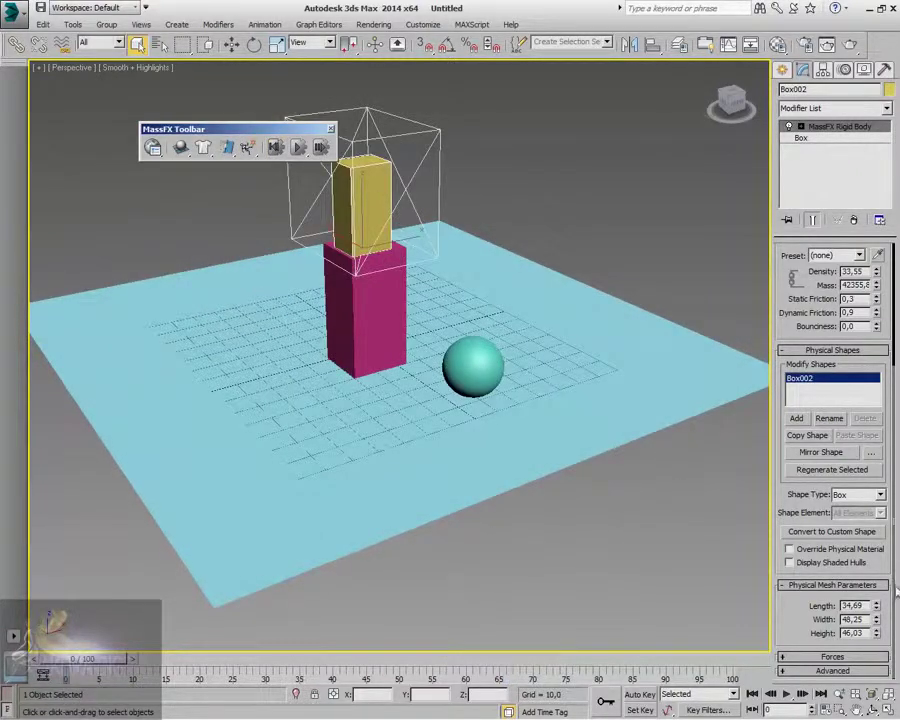
Step: Restore the upper box's default physical mesh size by switching the shape type to Sphere and back to Box
{"action": "left_click", "coordinate": [880, 494]}
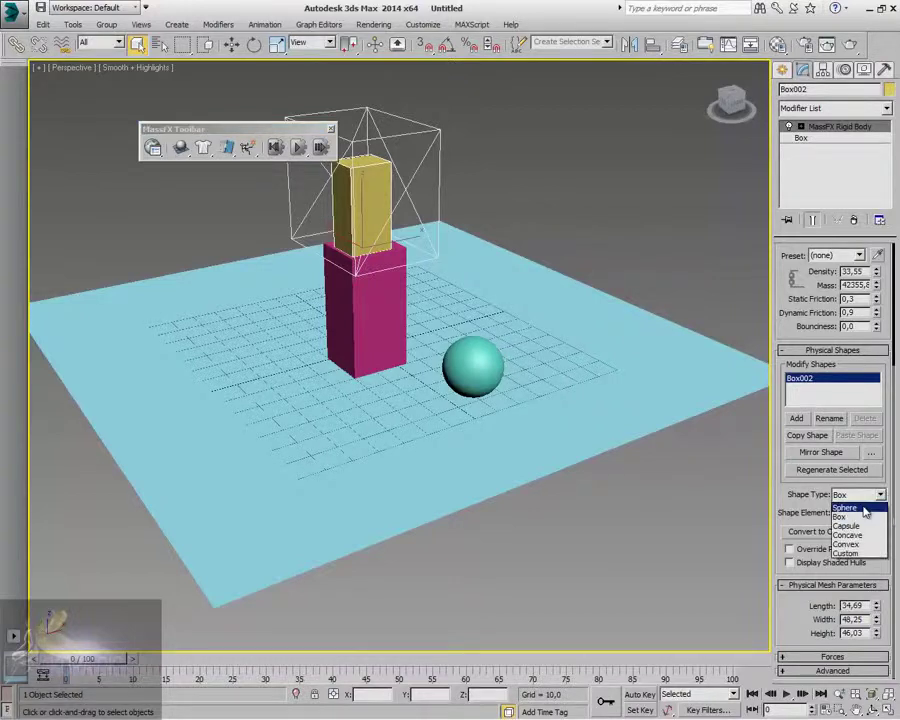
{"action": "left_click", "coordinate": [868, 506]}
{"action": "left_click", "coordinate": [880, 594]}
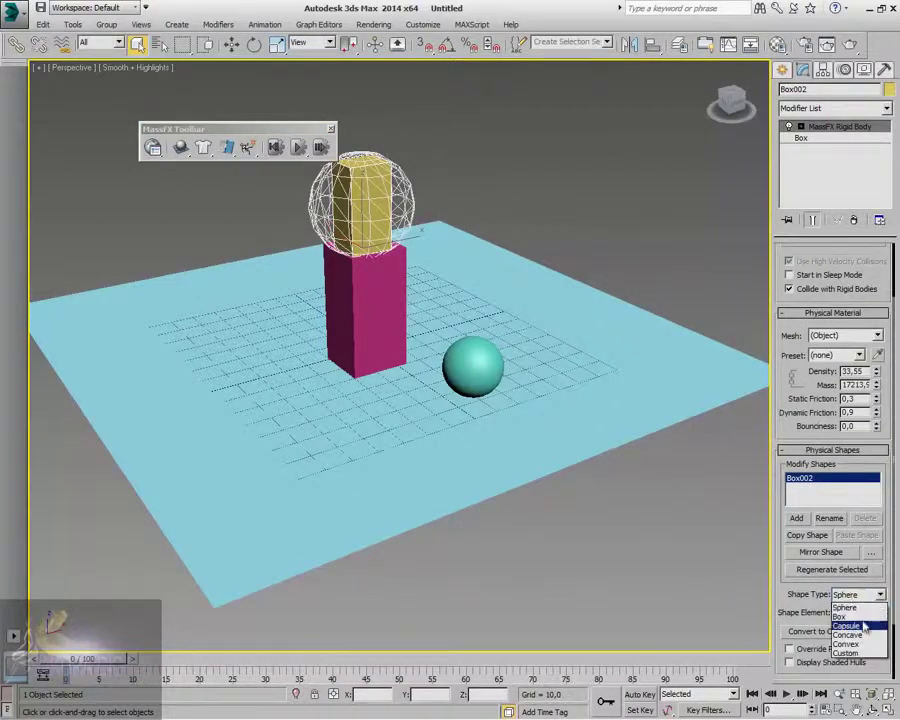
{"action": "left_click", "coordinate": [845, 679]}
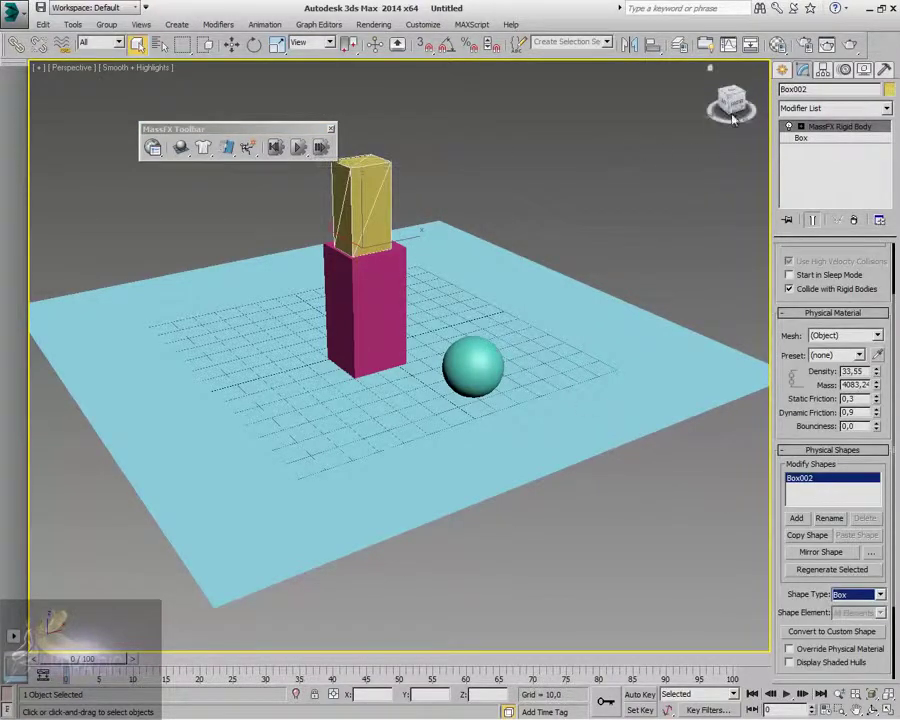
Step: Review the shape types available for the upper box's physical shape, keeping Box selected
{"action": "left_click_drag", "start_coordinate": [735, 106], "coordinate": [727, 118]}
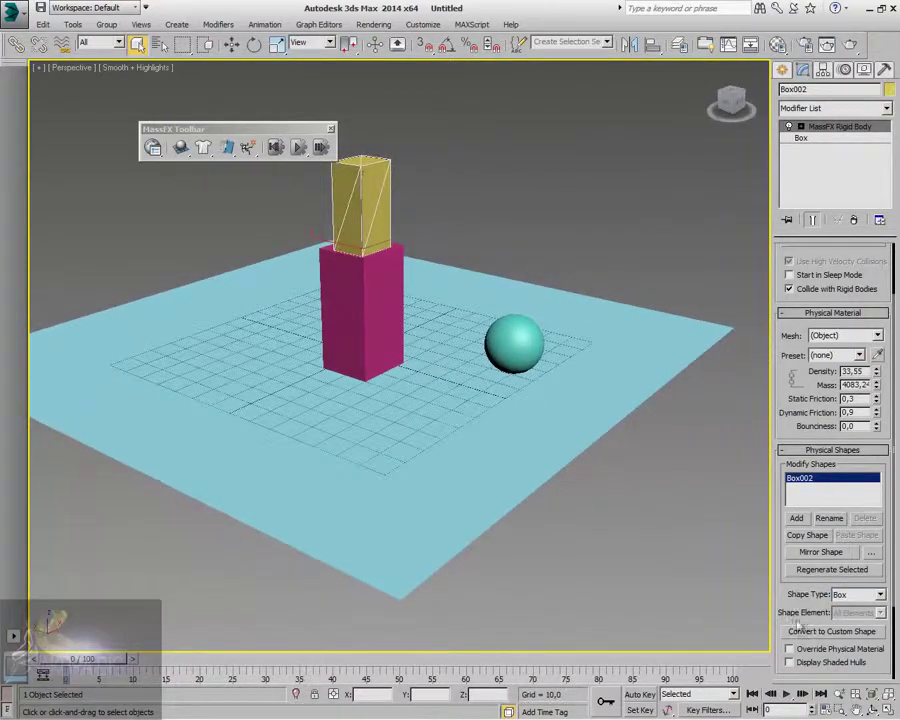
{"action": "scroll", "coordinate": [798, 621], "scroll_direction": "down", "scroll_amount": 3}
{"action": "left_click", "coordinate": [881, 495]}
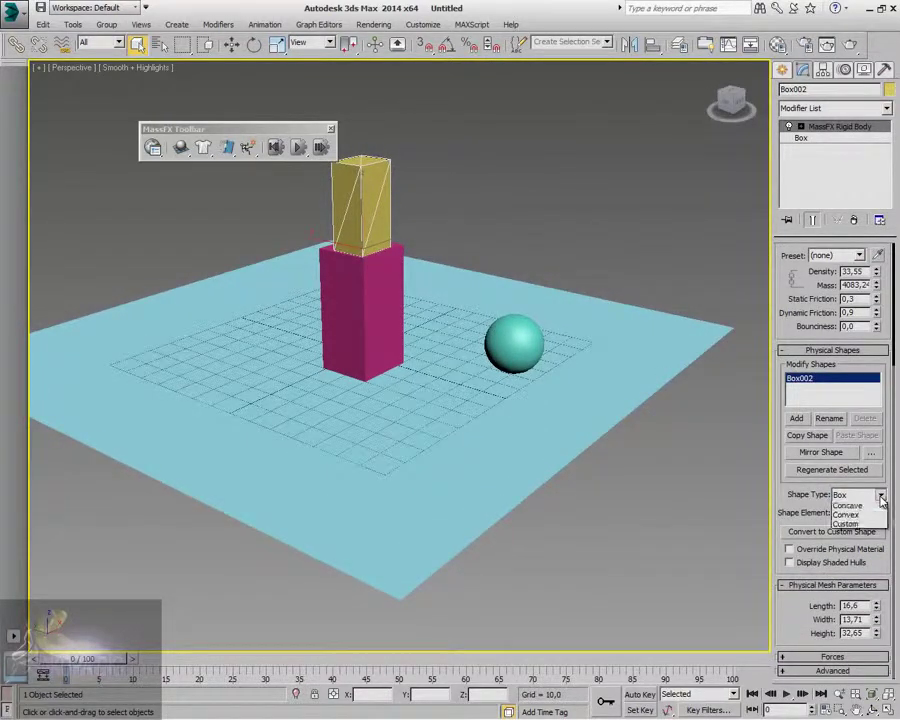
{"action": "left_click", "coordinate": [850, 505]}
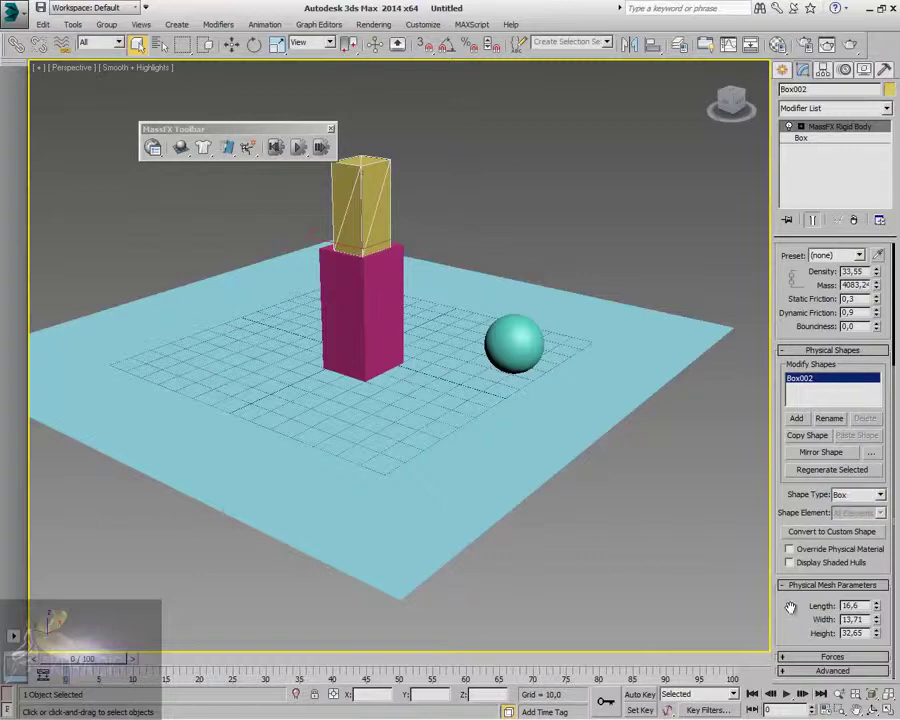
{"action": "left_click", "coordinate": [881, 495]}
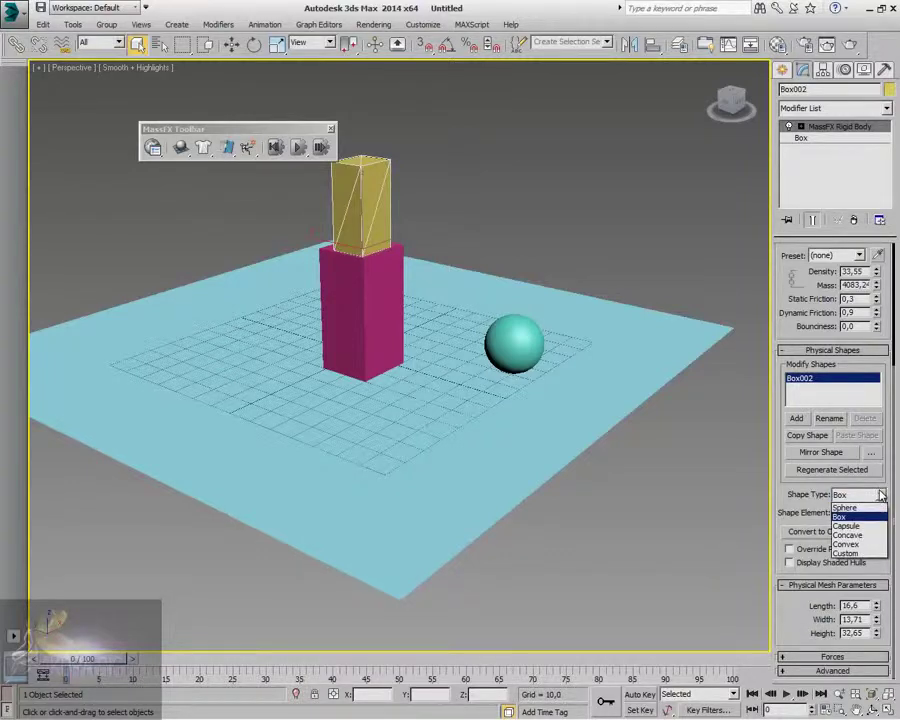
{"action": "left_click", "coordinate": [881, 495]}
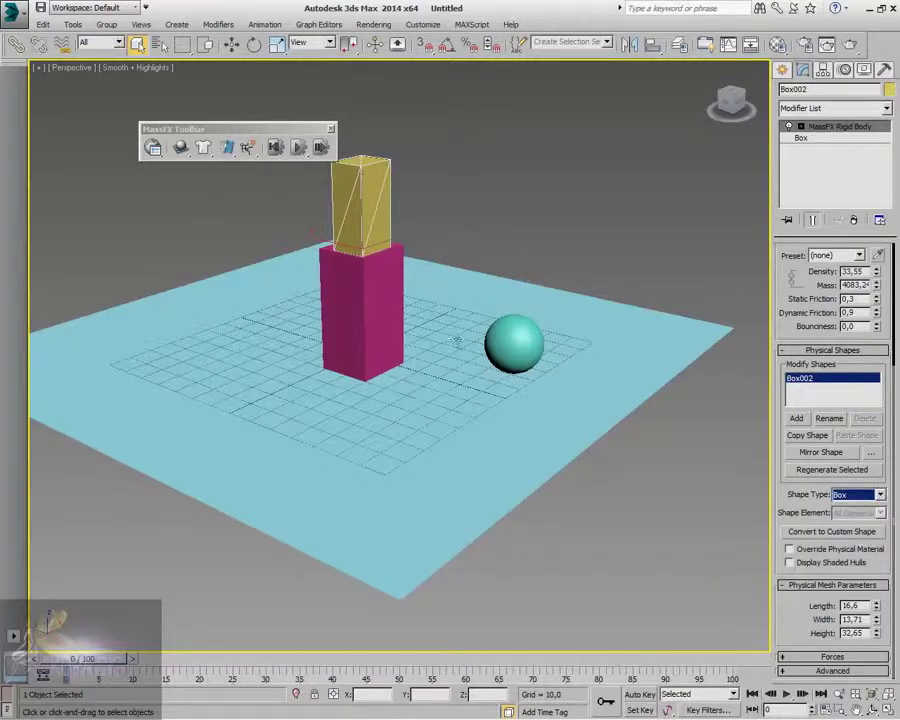
{"action": "left_click", "coordinate": [799, 606]}
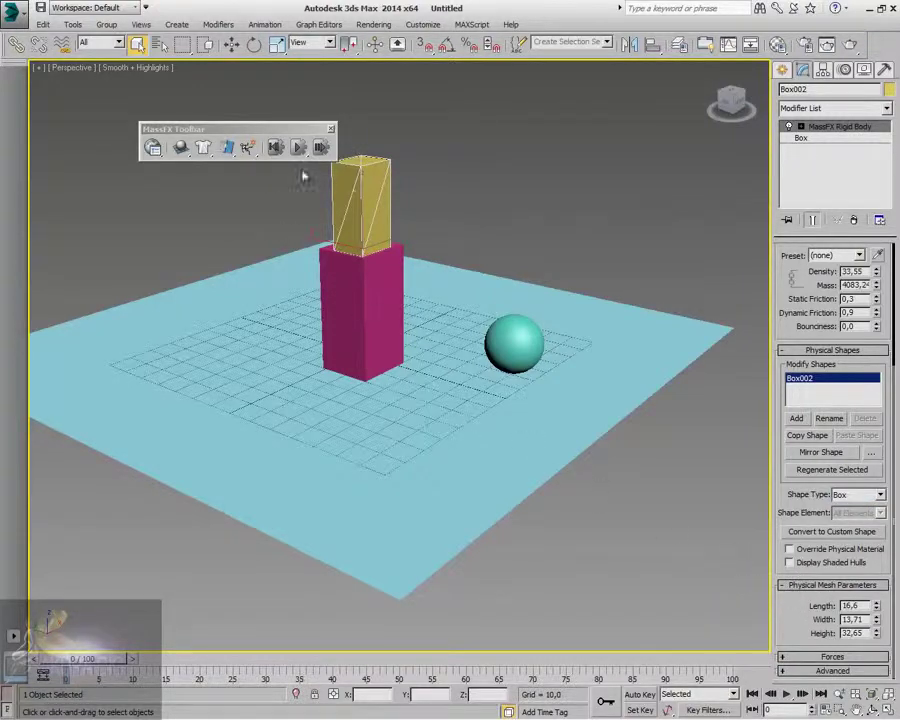
Step: Create a Wind space warp with an icon size of about 23 on the ground plane, beyond the sphere
{"action": "left_click", "coordinate": [790, 586]}
{"action": "left_click", "coordinate": [820, 659]}
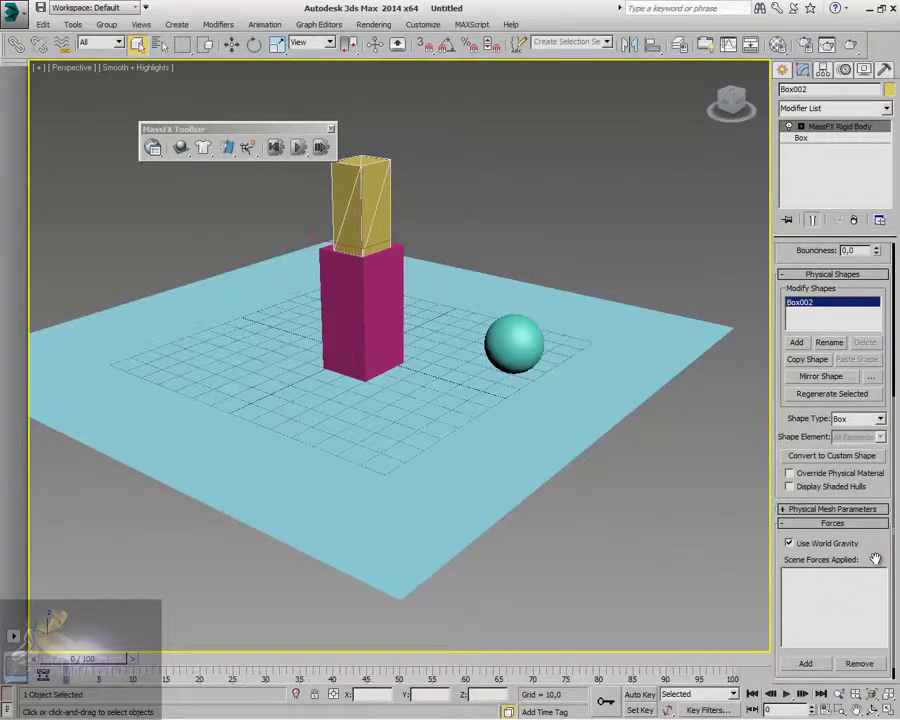
{"action": "left_click", "coordinate": [783, 70]}
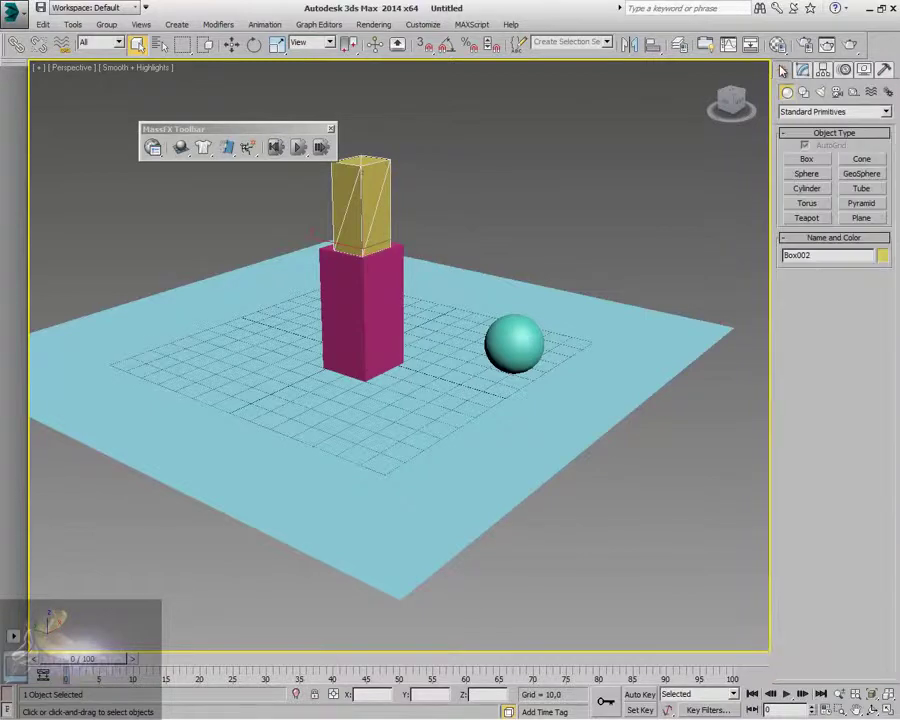
{"action": "left_click", "coordinate": [871, 91]}
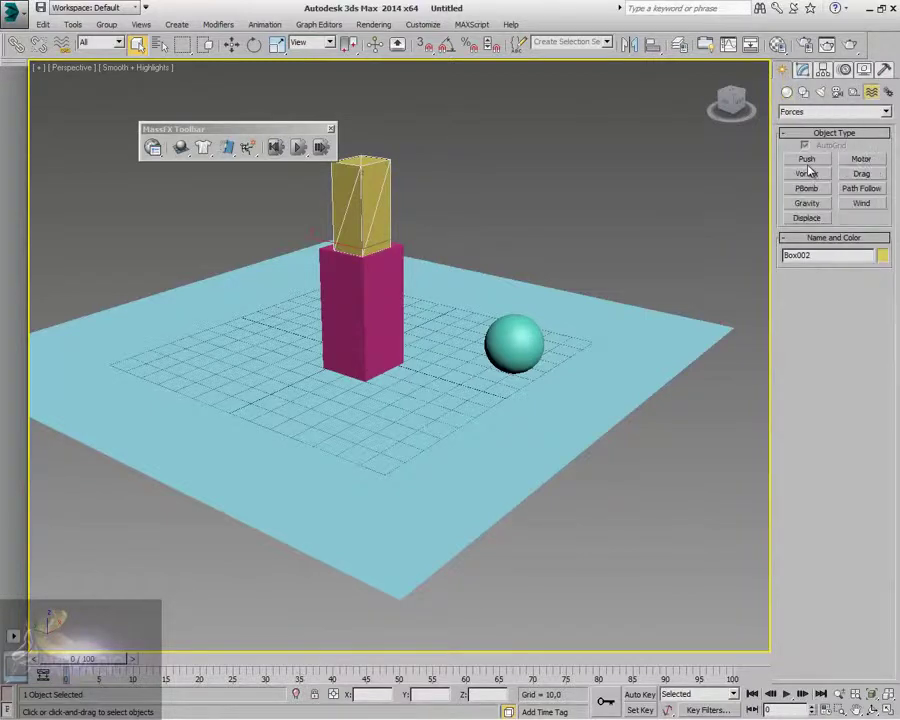
{"action": "left_click", "coordinate": [868, 205]}
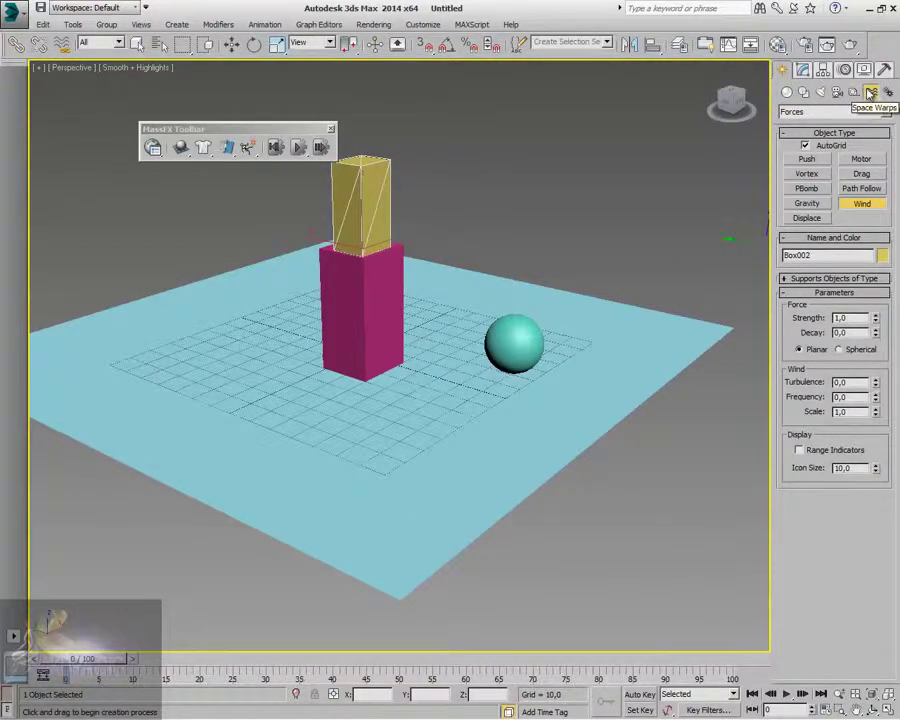
{"action": "left_click", "coordinate": [883, 112]}
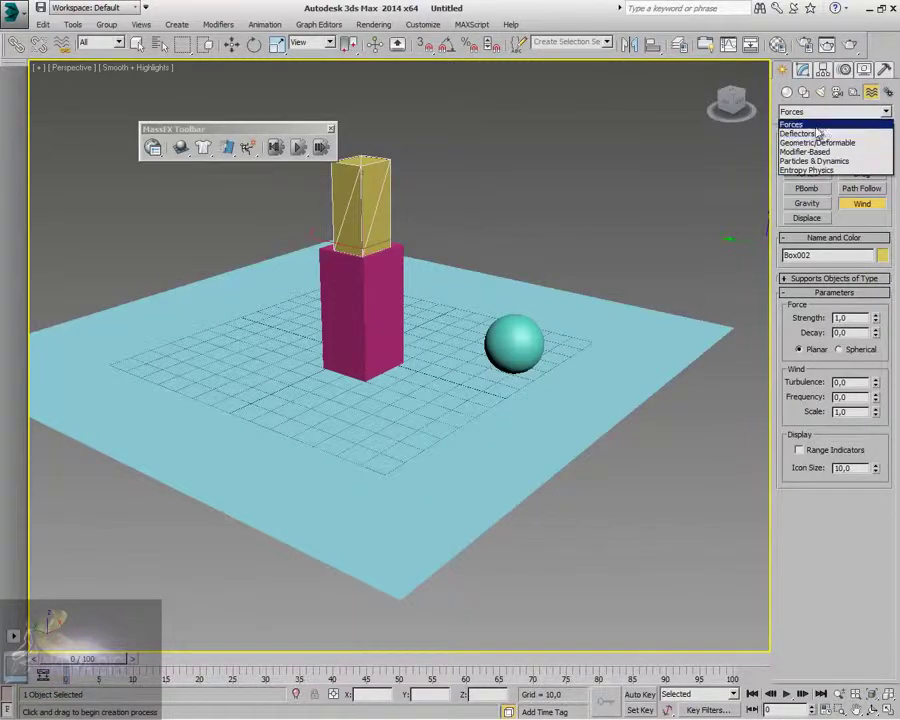
{"action": "left_click", "coordinate": [810, 121]}
{"action": "left_click_drag", "start_coordinate": [632, 314], "coordinate": [704, 332]}
{"action": "right_click", "coordinate": [307, 124]}
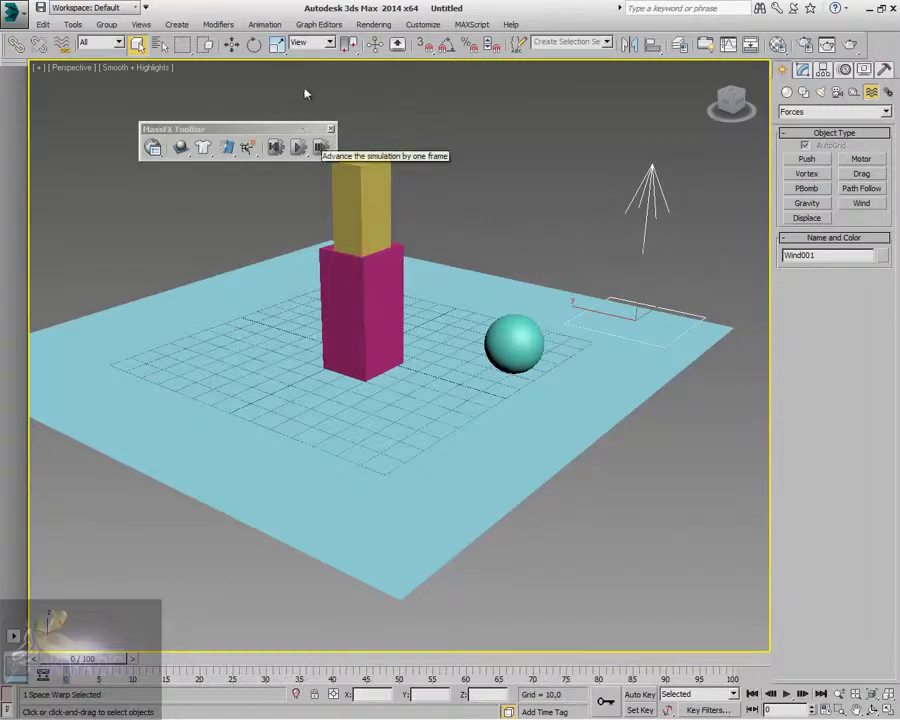
Step: Rotate the wind about 0,3 degrees around X and set its strength to 5
{"action": "left_click", "coordinate": [254, 44]}
{"action": "left_click", "coordinate": [666, 286]}
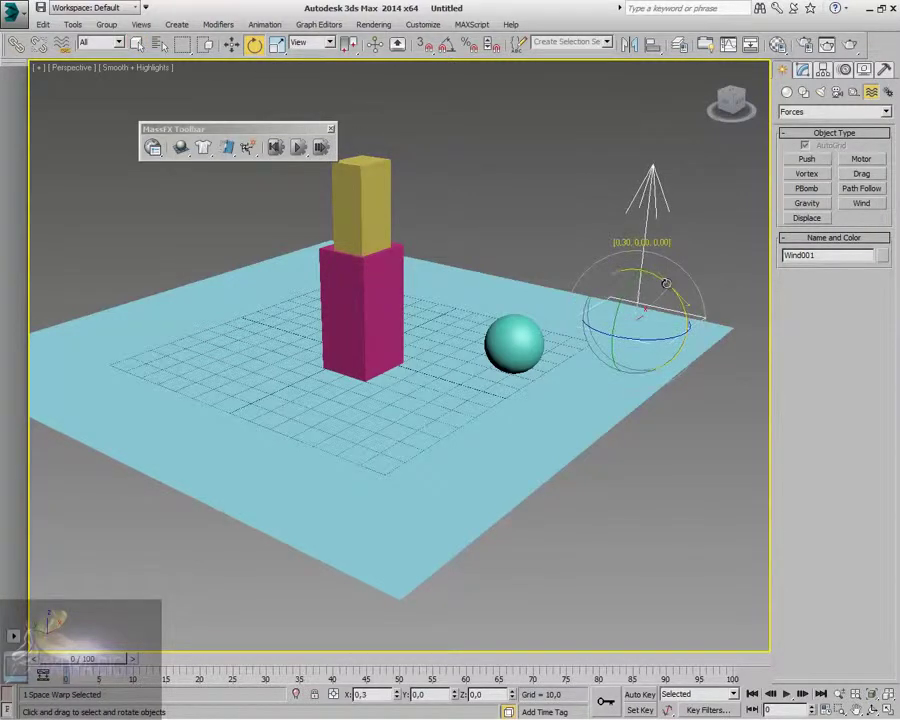
{"action": "left_click", "coordinate": [803, 69]}
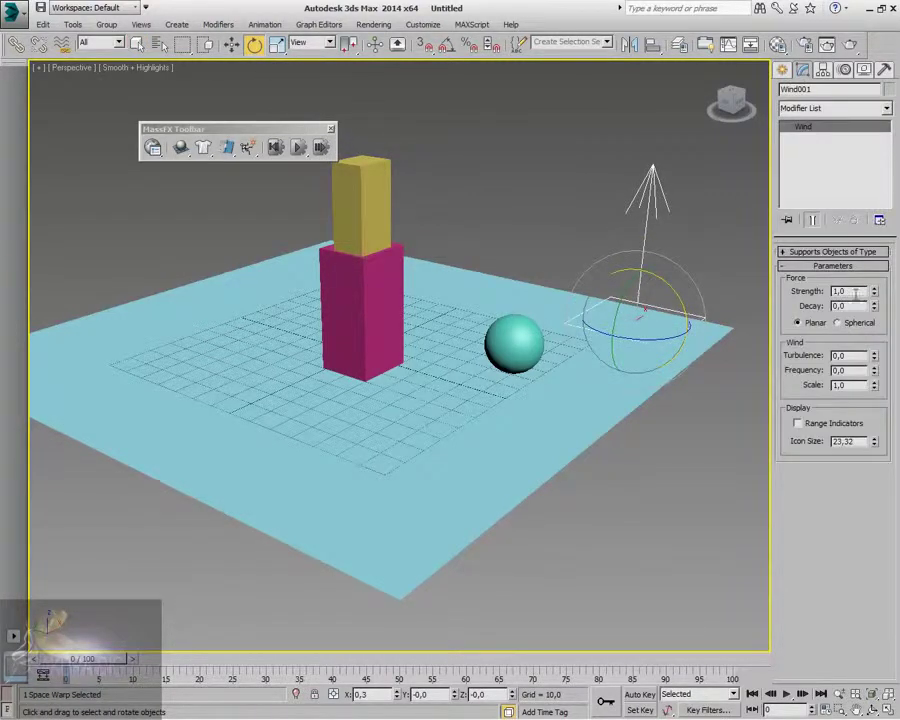
{"action": "left_click_drag", "start_coordinate": [856, 291], "coordinate": [813, 296]}
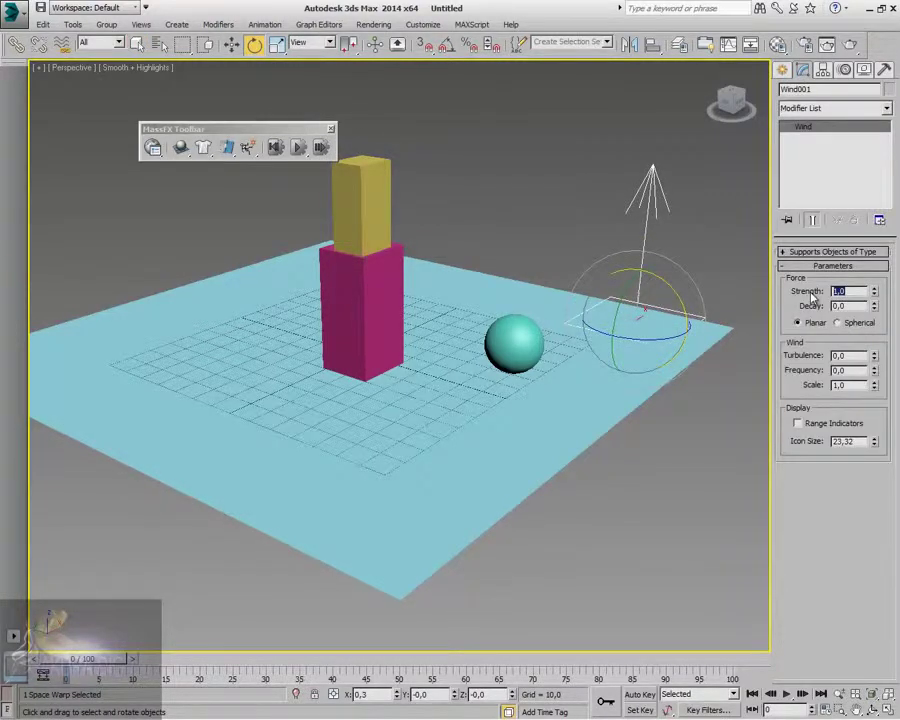
Step: Add the wind to the scene forces applied to the upper box's rigid body
{"action": "left_click", "coordinate": [366, 190]}
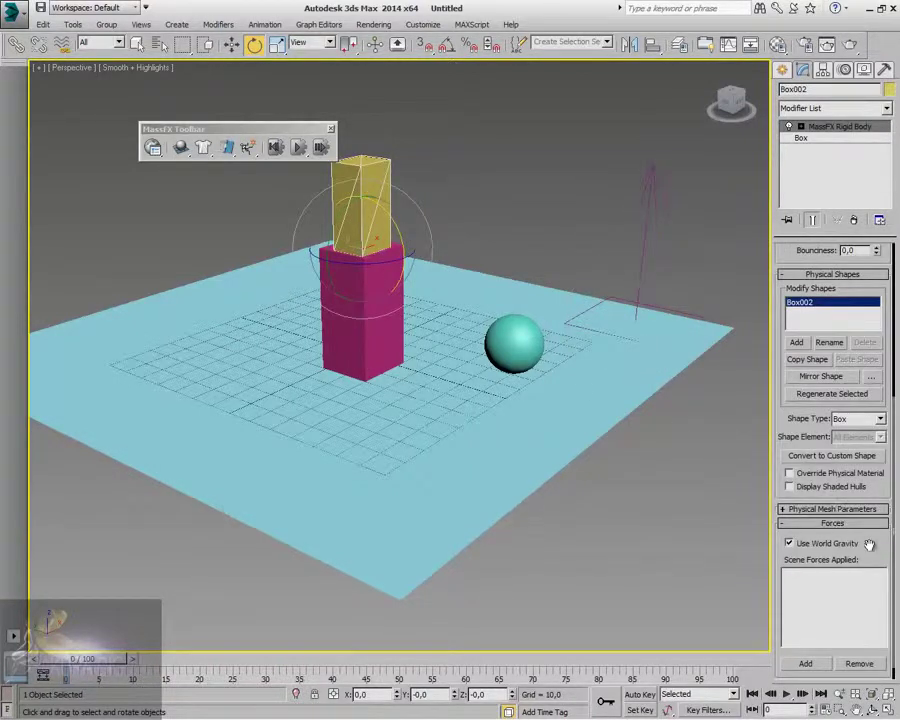
{"action": "scroll", "coordinate": [825, 628], "scroll_direction": "down", "scroll_amount": 1}
{"action": "left_click", "coordinate": [812, 651]}
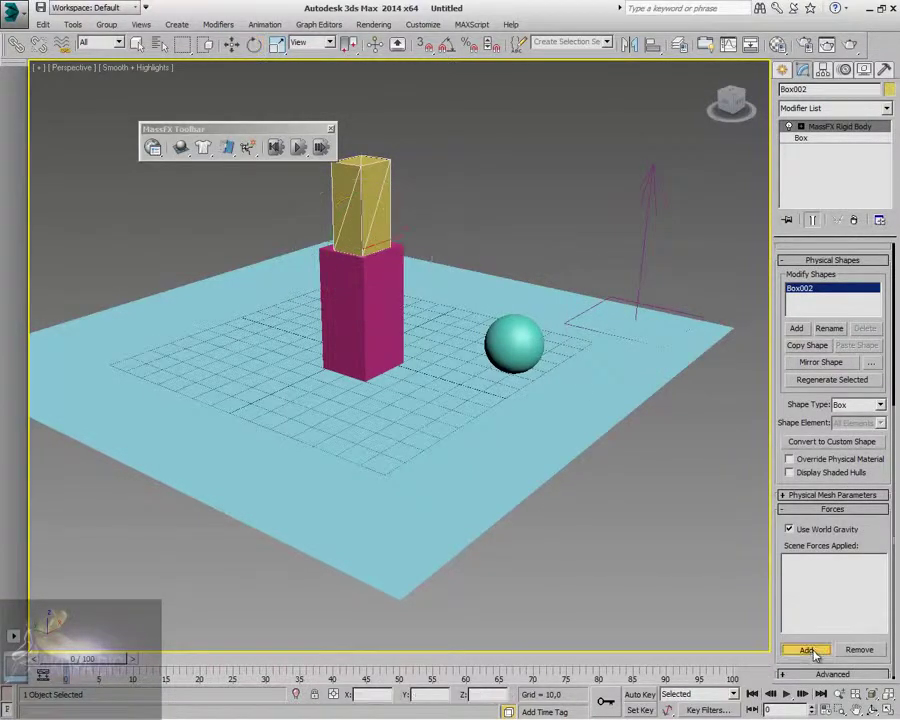
{"action": "left_click", "coordinate": [644, 249]}
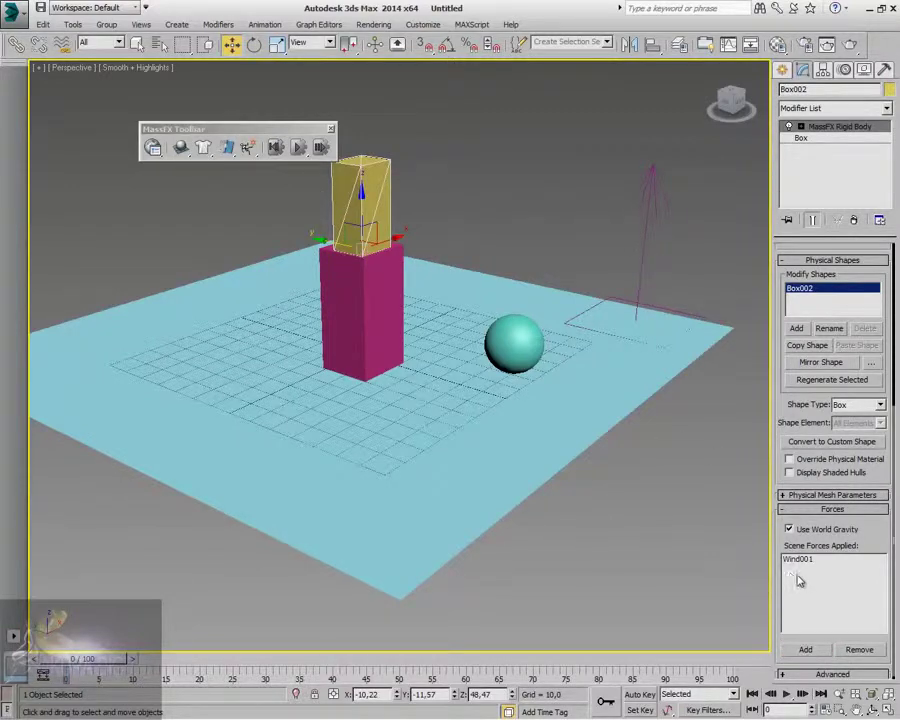
Step: Examine the upper box's advanced rigid body settings, toggling the contact shell's global override on and off again
{"action": "scroll", "coordinate": [799, 581], "scroll_direction": "down", "scroll_amount": 1}
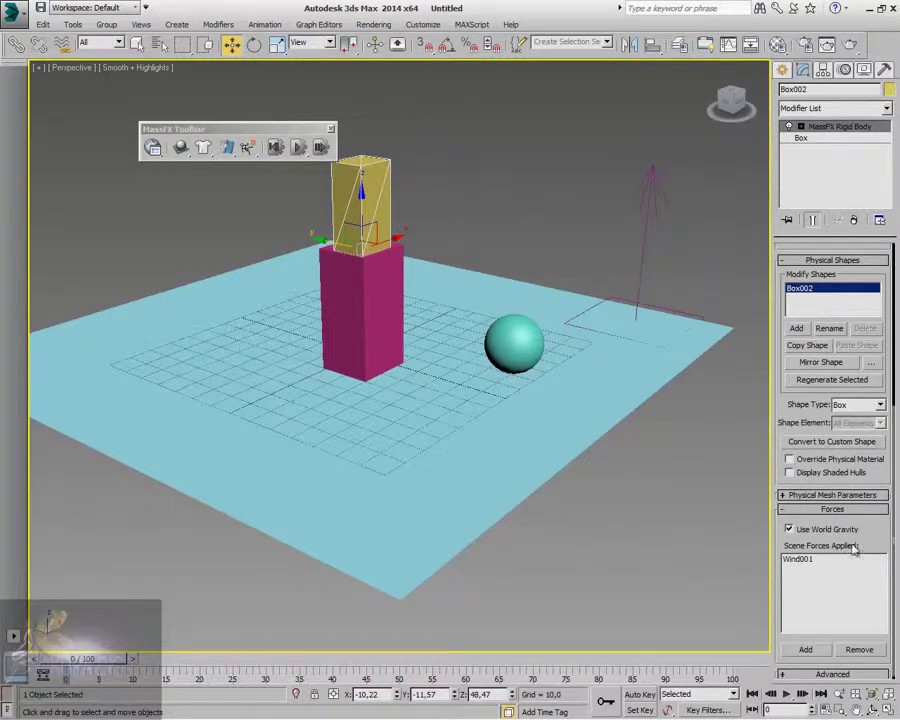
{"action": "left_click", "coordinate": [812, 671]}
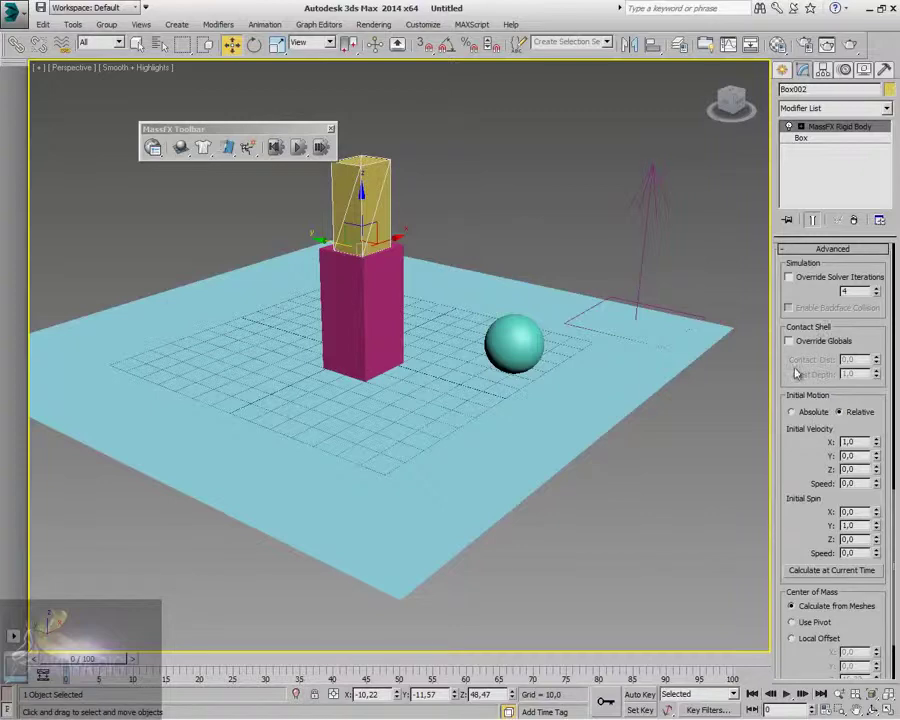
{"action": "scroll", "coordinate": [786, 391], "scroll_direction": "up", "scroll_amount": 1}
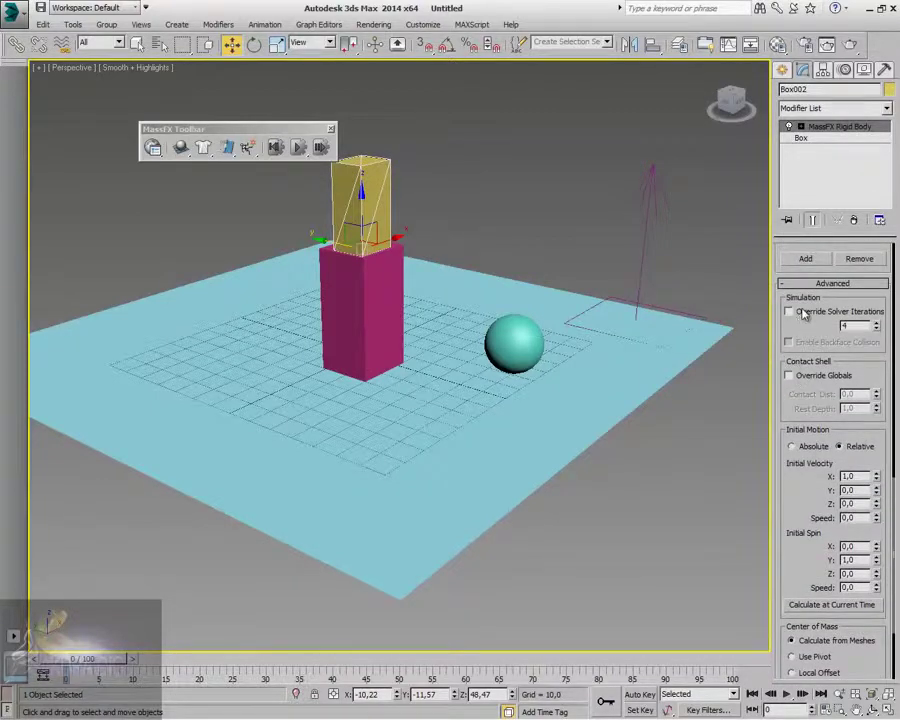
{"action": "left_click", "coordinate": [789, 376]}
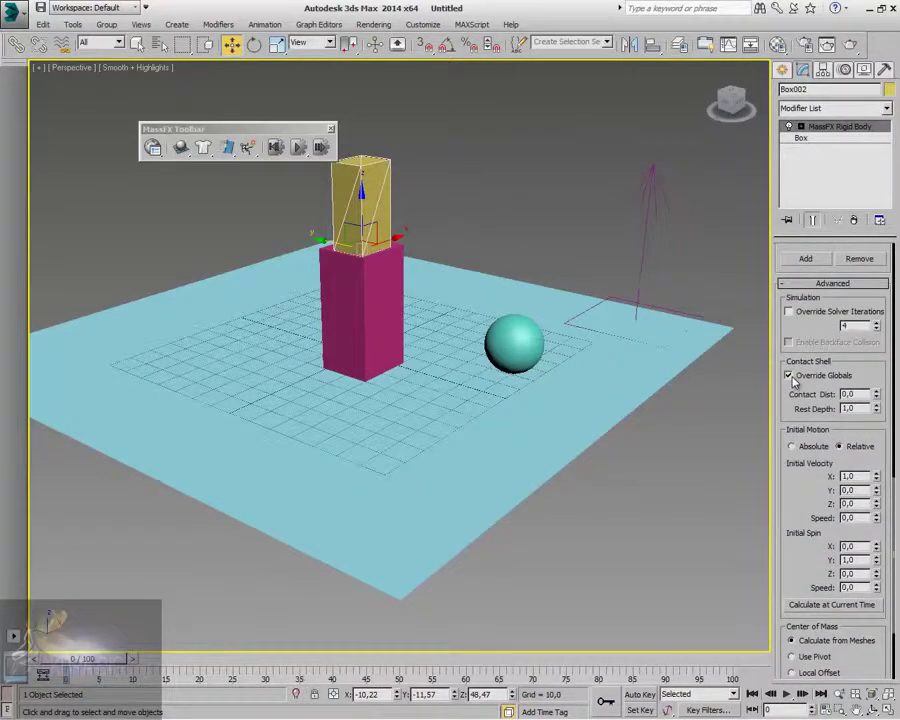
{"action": "left_click", "coordinate": [789, 376]}
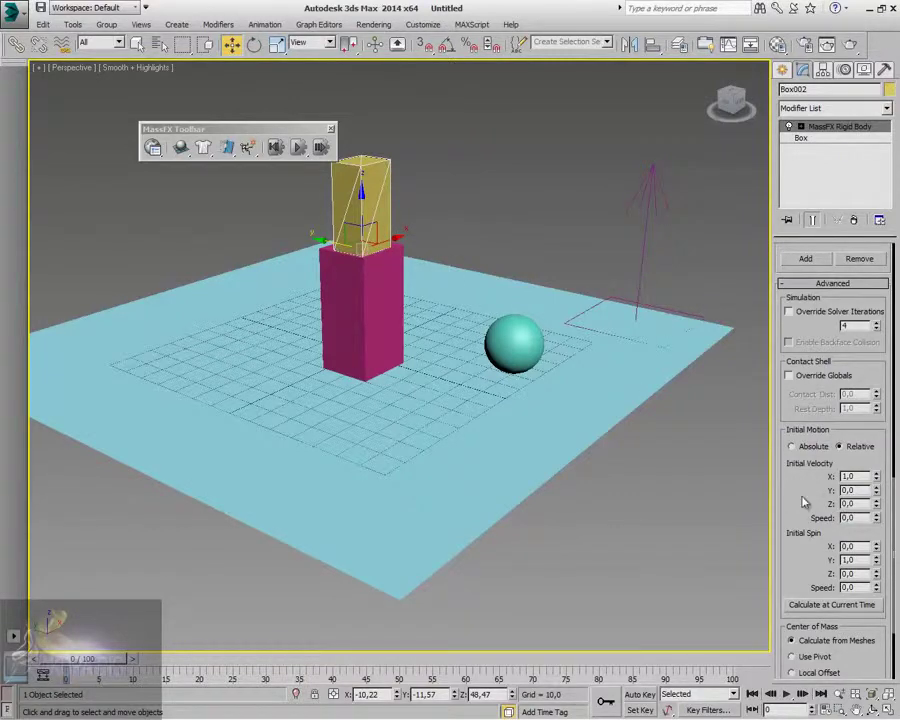
{"action": "left_click_drag", "start_coordinate": [798, 536], "coordinate": [798, 357]}
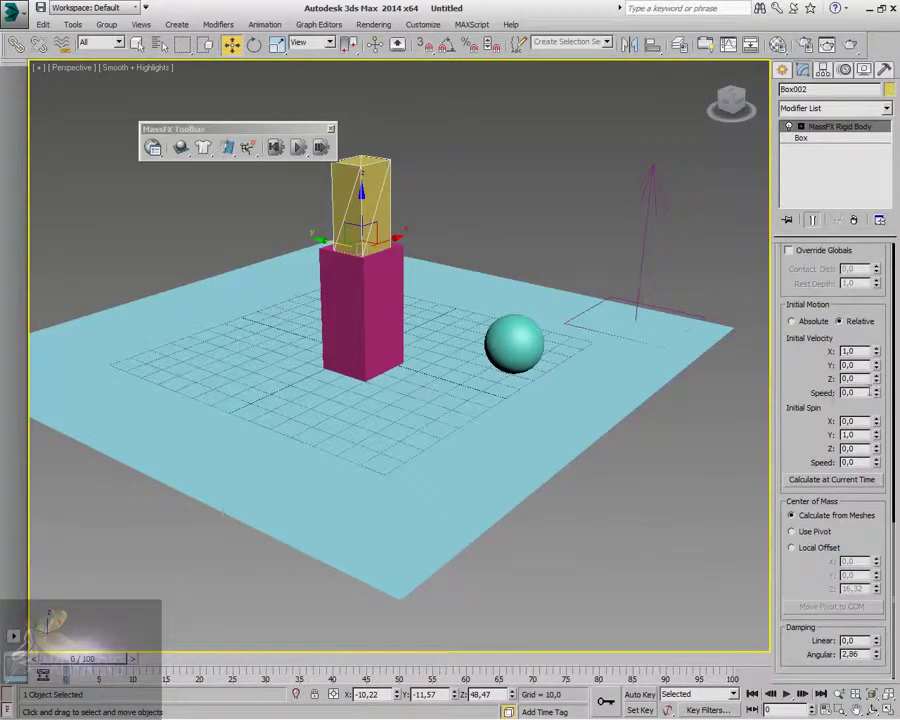
Step: Run the simulation with the wind acting on the upper box, then reset it
{"action": "left_click", "coordinate": [298, 148]}
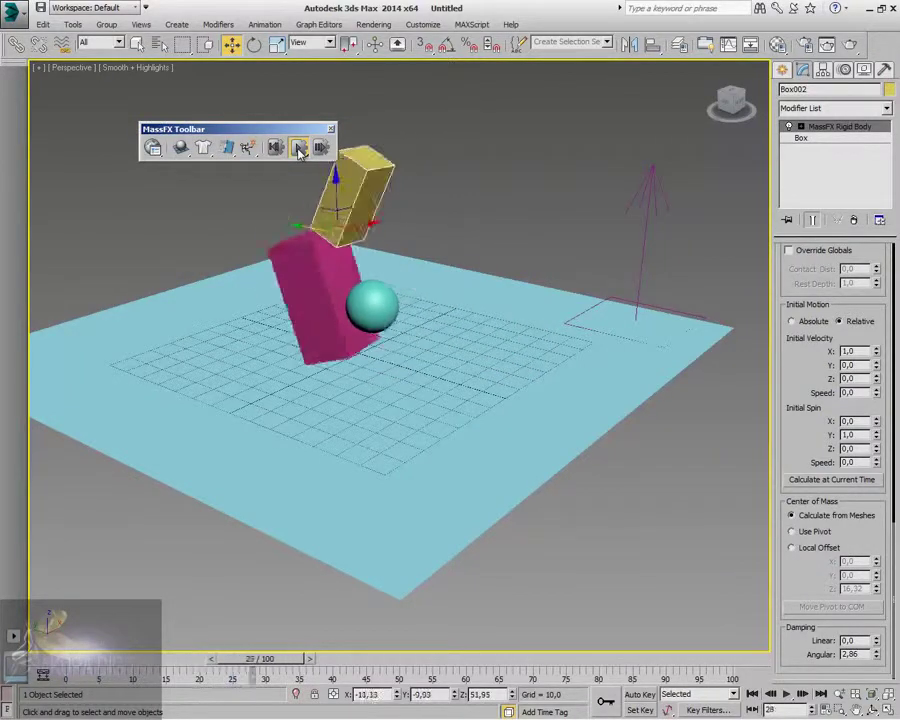
{"action": "left_click", "coordinate": [298, 148]}
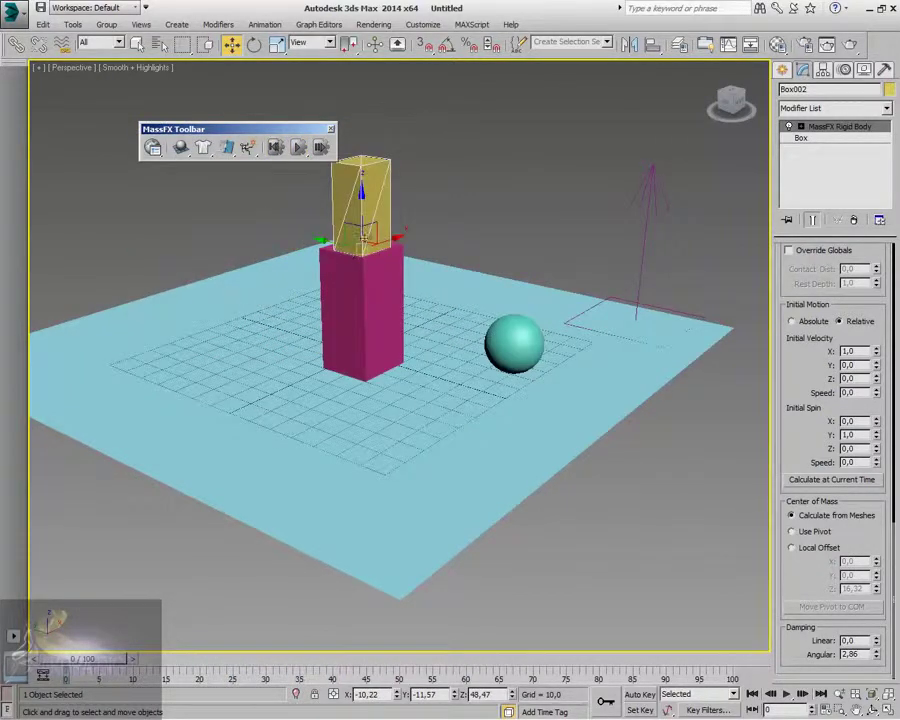
Step: Lower the upper box's density to 0,21, then run the simulation and reset it
{"action": "scroll", "coordinate": [801, 343], "scroll_direction": "up", "scroll_amount": 8}
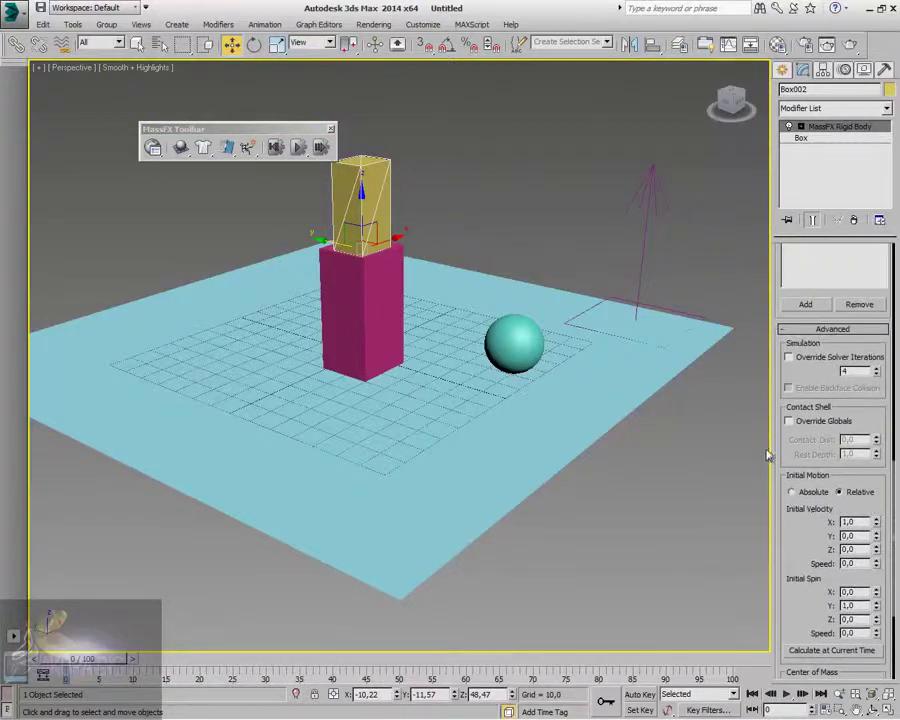
{"action": "scroll", "coordinate": [813, 436], "scroll_direction": "up", "scroll_amount": 5}
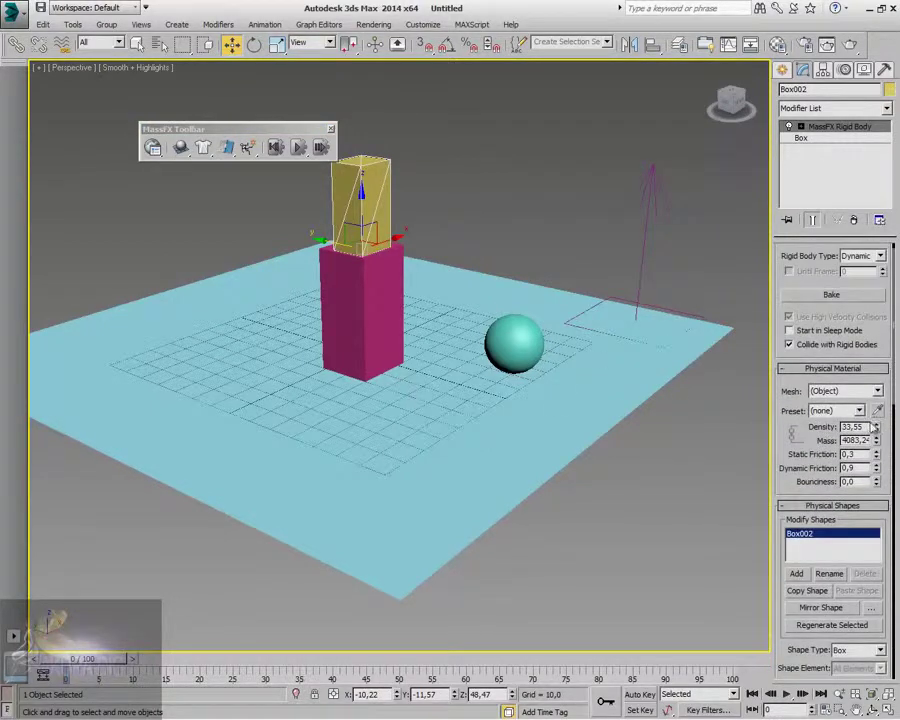
{"action": "left_click_drag", "start_coordinate": [876, 432], "coordinate": [877, 460]}
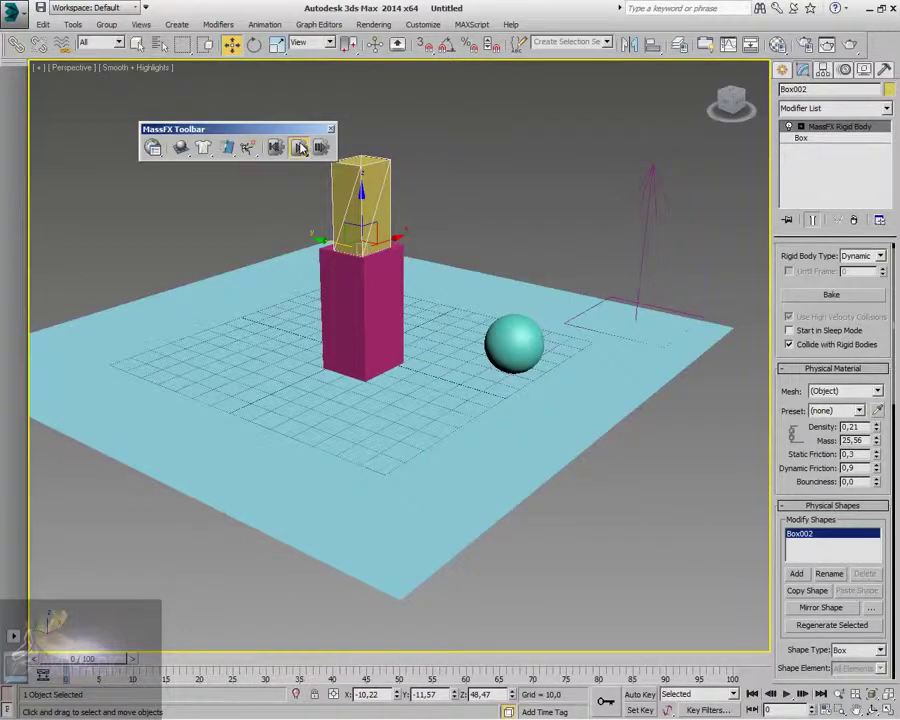
{"action": "left_click", "coordinate": [300, 148]}
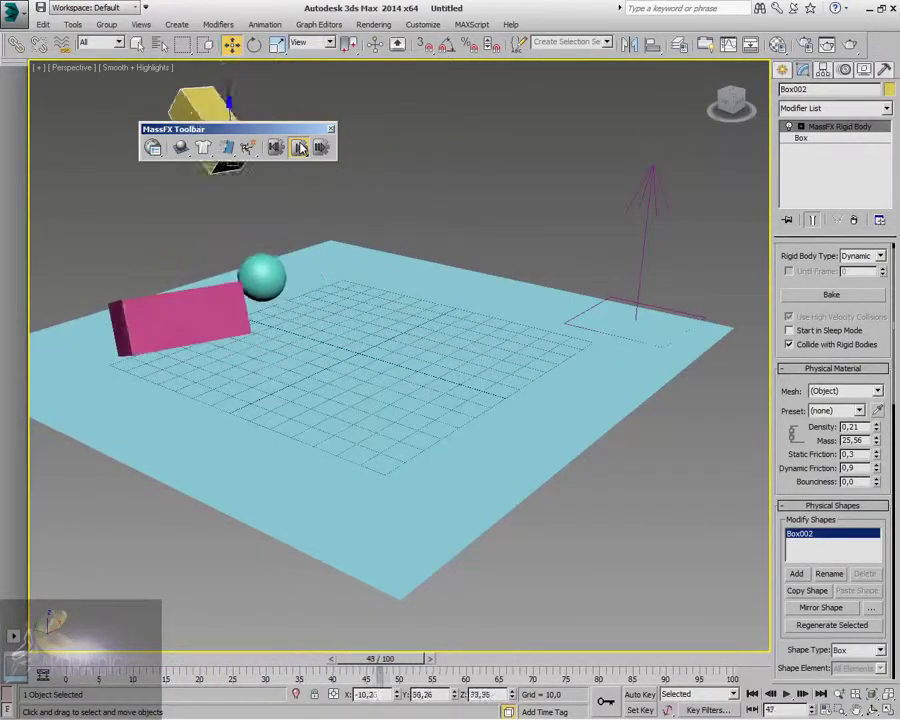
{"action": "left_click", "coordinate": [276, 147]}
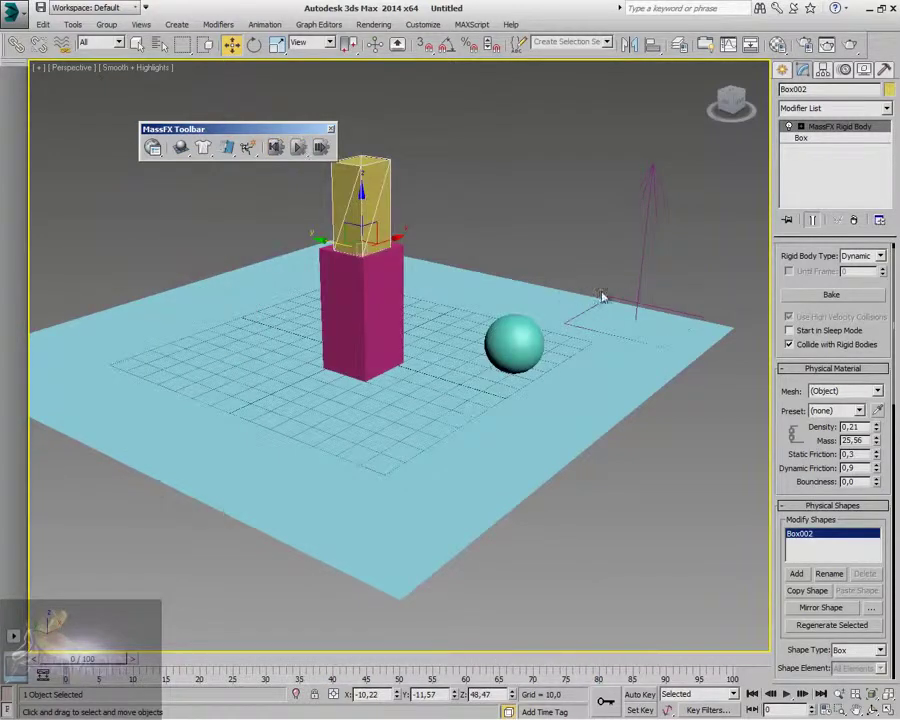
Step: Move the wind to the base of the stacked boxes at X -12,57, Y -21,93 and set its strength to 50 and turbulence to 0,87
{"action": "left_click_drag", "start_coordinate": [637, 280], "coordinate": [393, 356]}
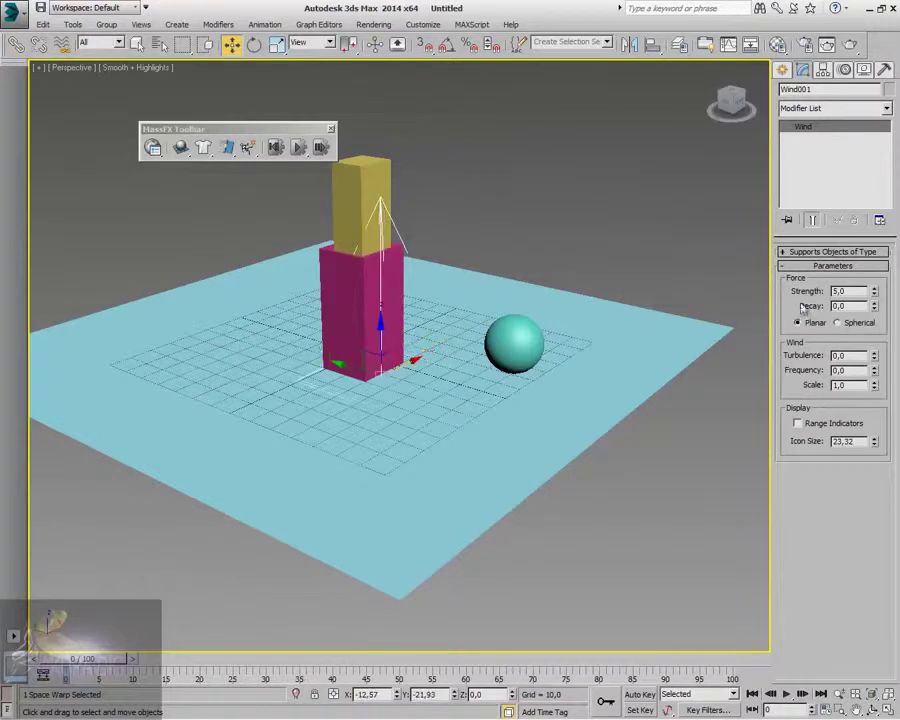
{"action": "double_click", "coordinate": [848, 291]}
{"action": "left_click_drag", "start_coordinate": [877, 359], "coordinate": [700, 262]}
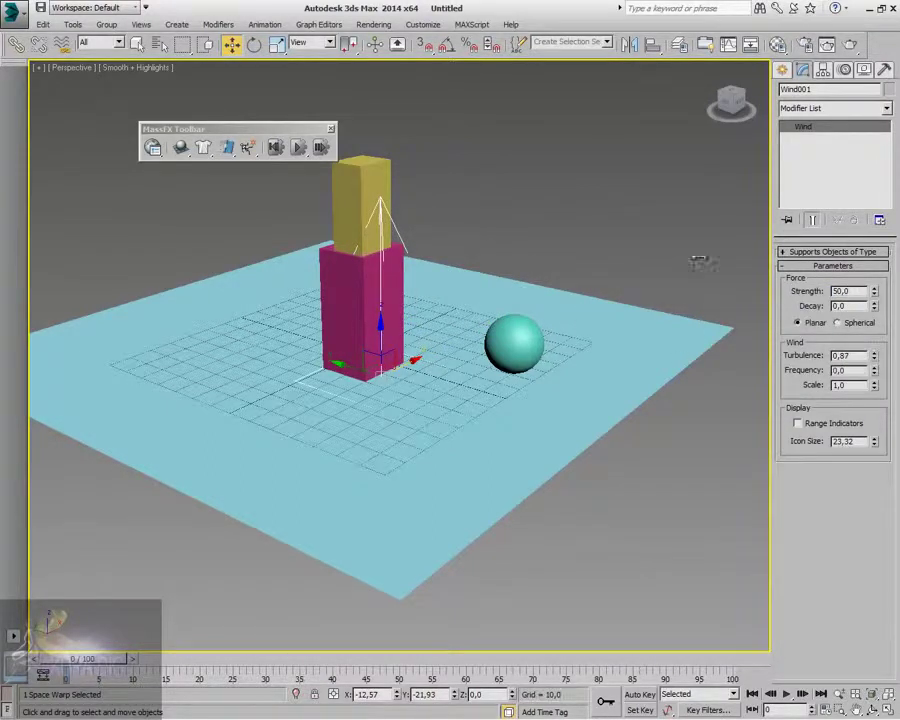
Step: Run the simulation with the stronger, turbulent wind, then reset it
{"action": "left_click", "coordinate": [299, 148]}
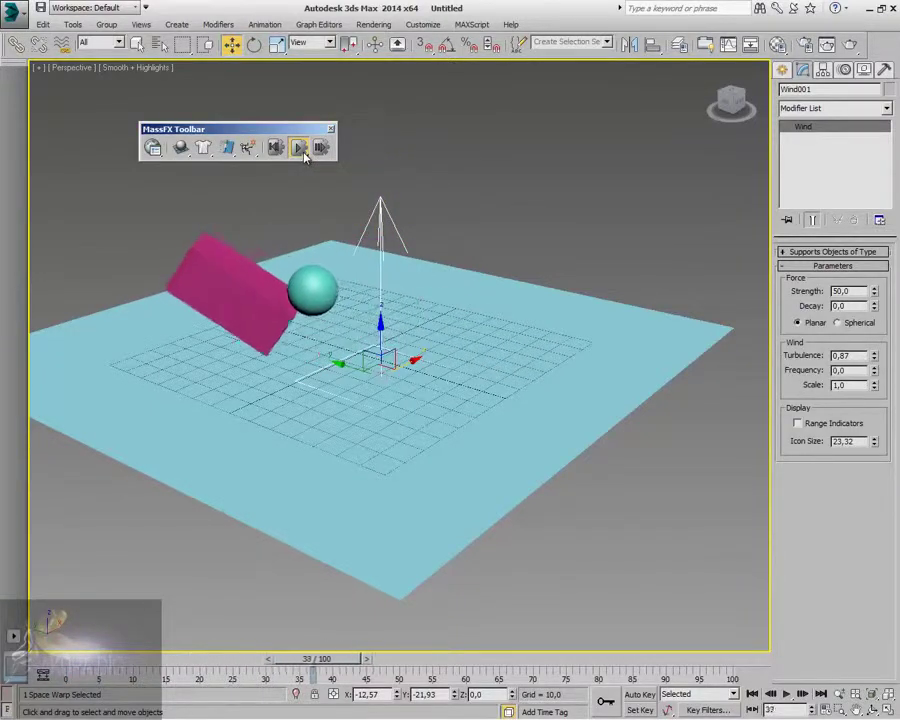
{"action": "left_click", "coordinate": [275, 148]}
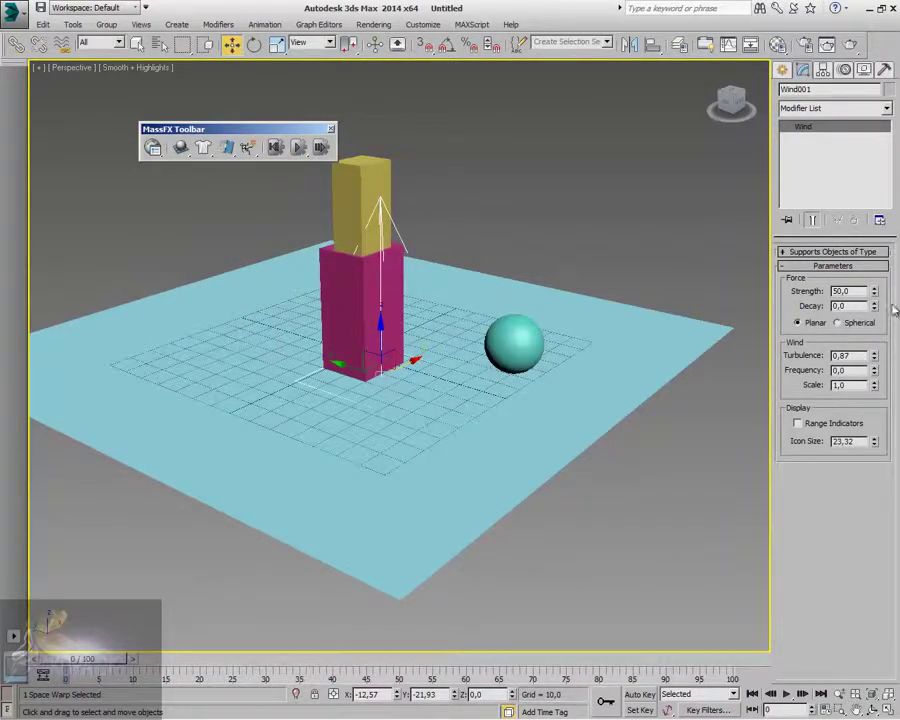
Step: Lower the wind's strength to 1,32, then run the simulation and reset it
{"action": "left_click_drag", "start_coordinate": [874, 293], "coordinate": [447, 237]}
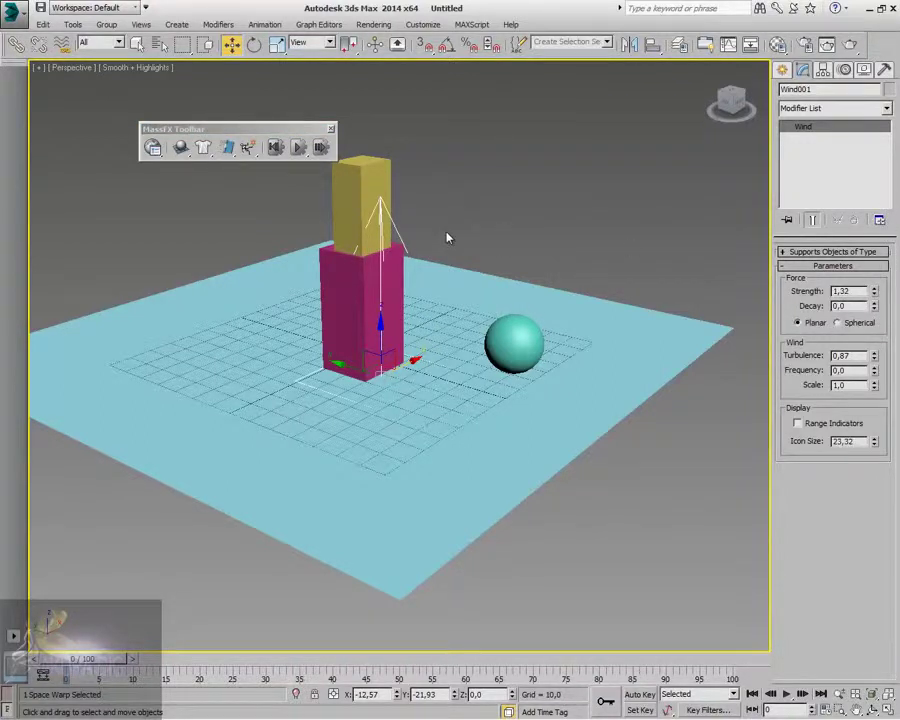
{"action": "left_click", "coordinate": [298, 150]}
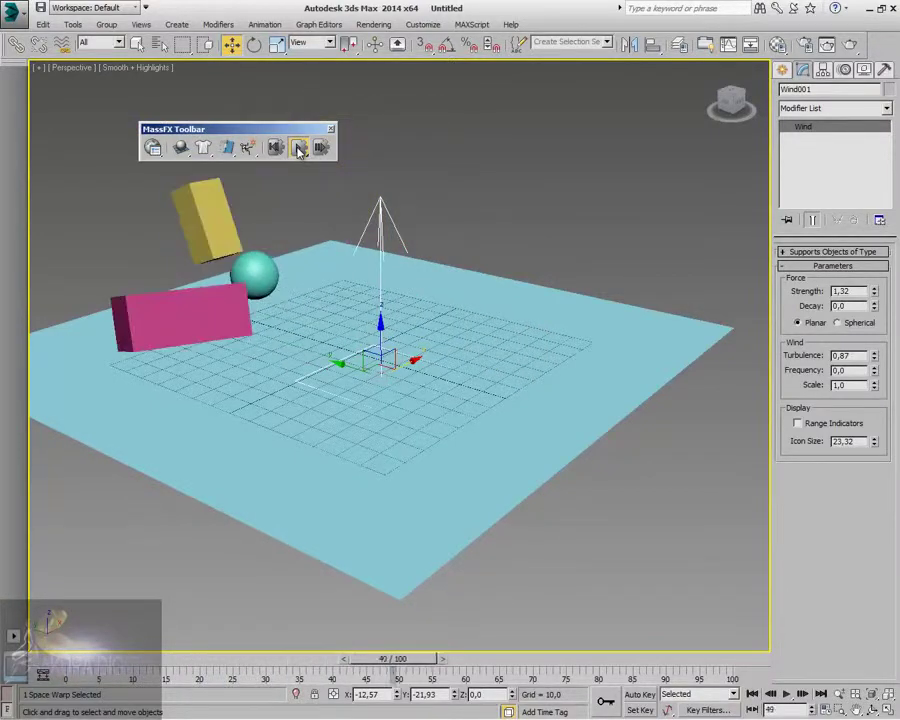
{"action": "left_click", "coordinate": [275, 147]}
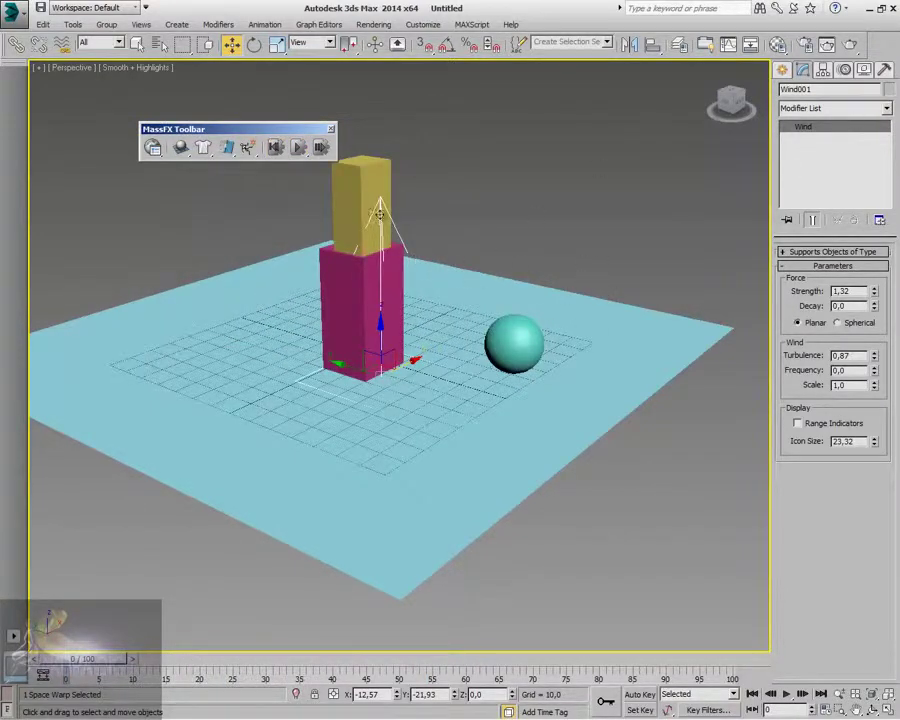
{"action": "left_click", "coordinate": [362, 310]}
{"action": "left_click", "coordinate": [362, 200]}
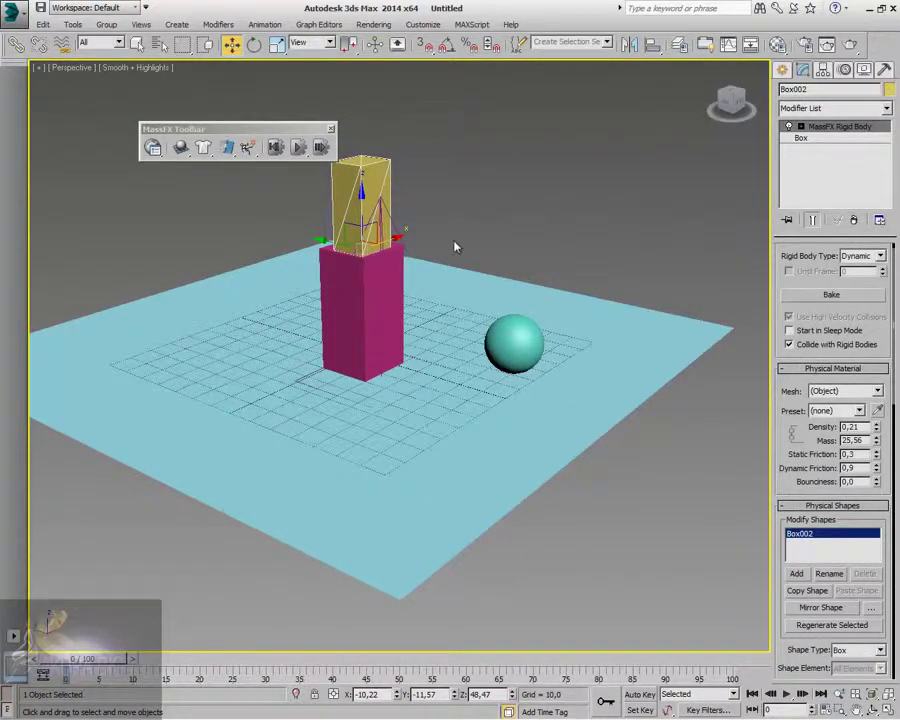
{"action": "left_click", "coordinate": [227, 147]}
{"action": "left_click", "coordinate": [511, 347]}
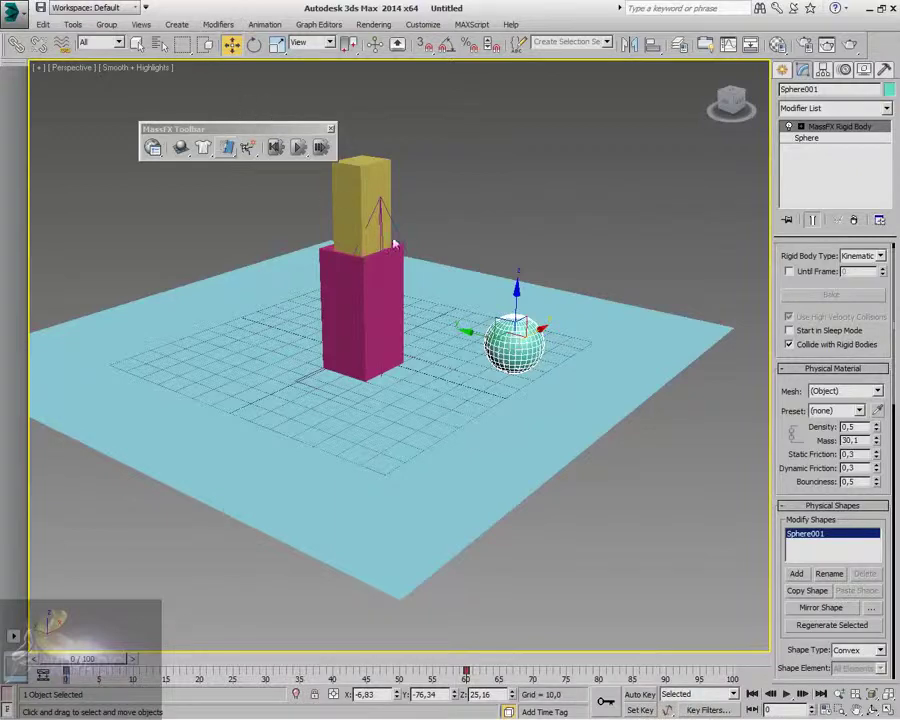
Step: Set the lower box's initial velocity X to 10,0 in its advanced rigid body settings, then run the simulation and reset it
{"action": "left_click", "coordinate": [358, 300]}
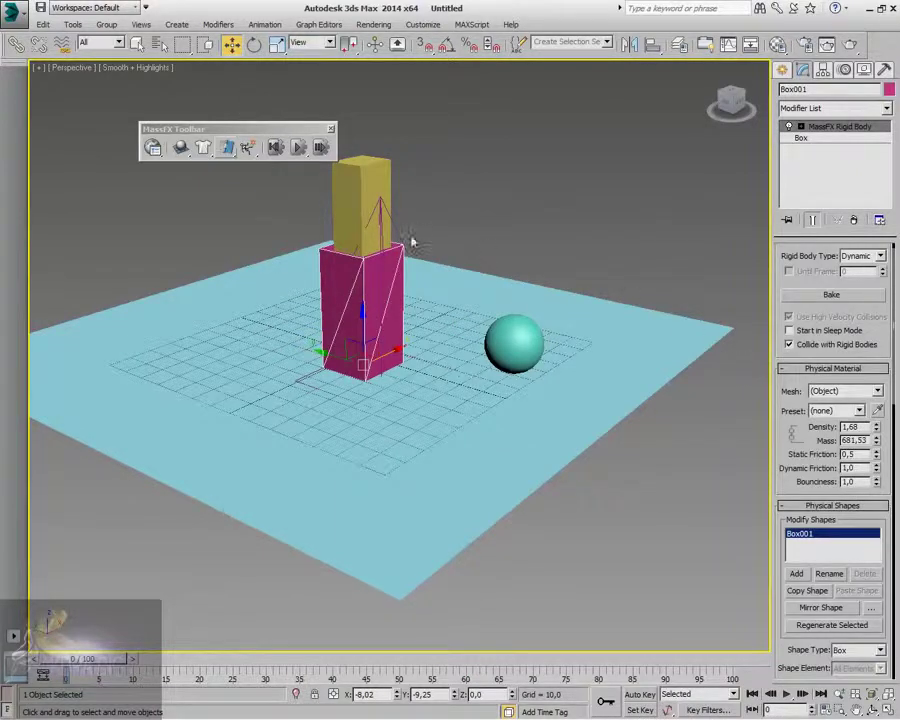
{"action": "scroll", "coordinate": [782, 393], "scroll_direction": "down", "scroll_amount": 3}
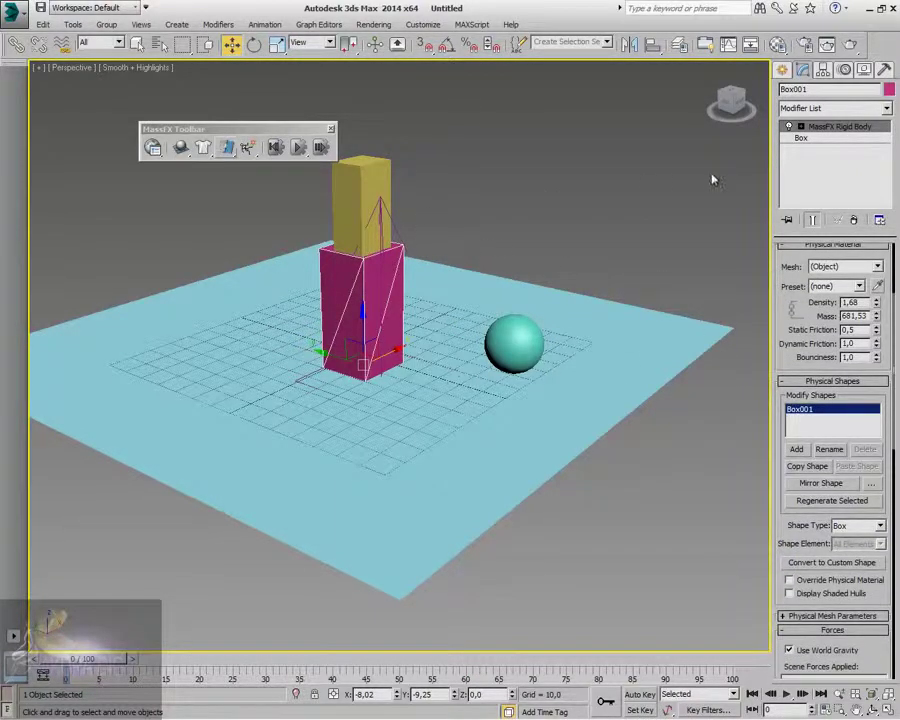
{"action": "left_click_drag", "start_coordinate": [791, 308], "coordinate": [792, 449]}
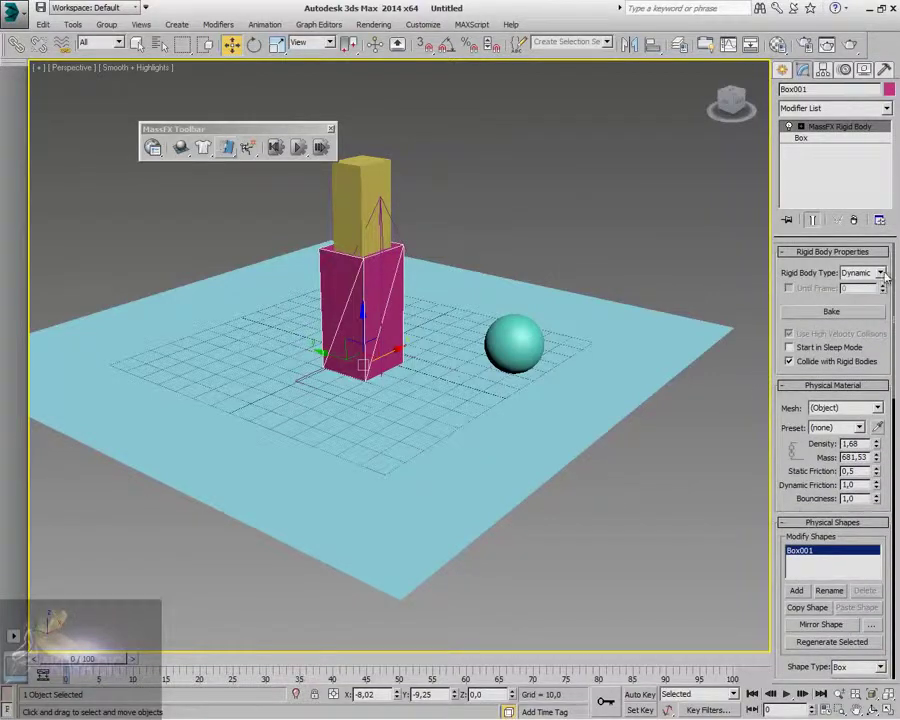
{"action": "left_click", "coordinate": [816, 252]}
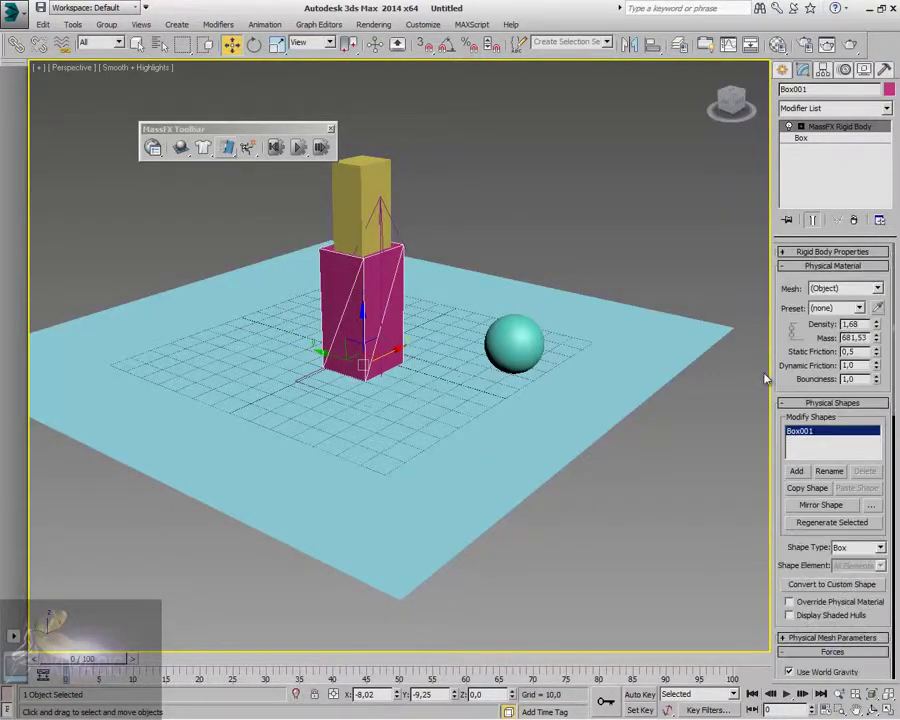
{"action": "scroll", "coordinate": [810, 535], "scroll_direction": "down", "scroll_amount": 6}
{"action": "scroll", "coordinate": [810, 535], "scroll_direction": "down", "scroll_amount": 5}
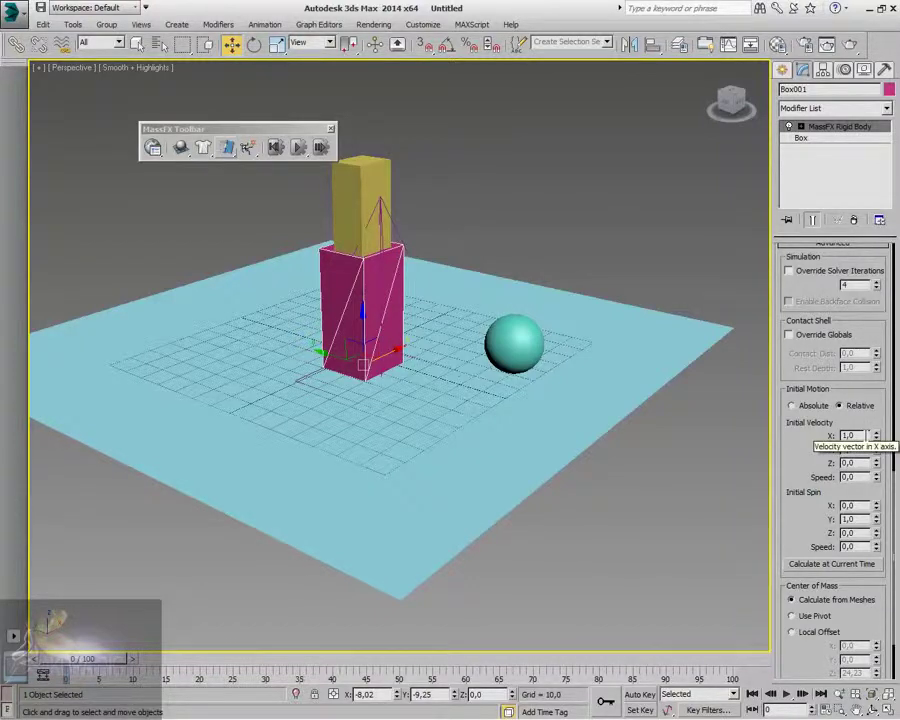
{"action": "double_click", "coordinate": [850, 435]}
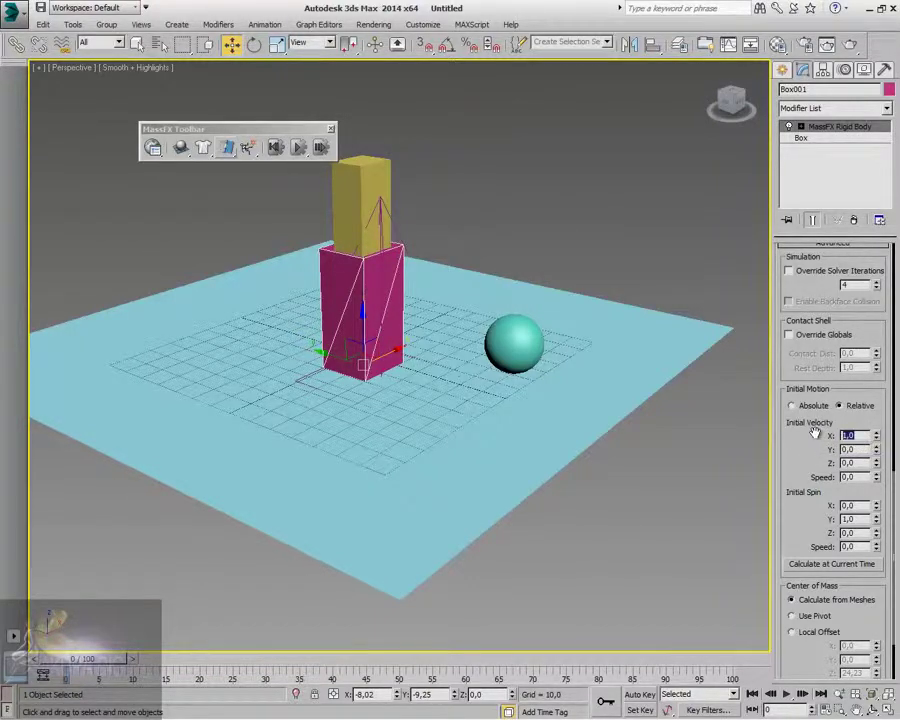
{"action": "left_click", "coordinate": [298, 148]}
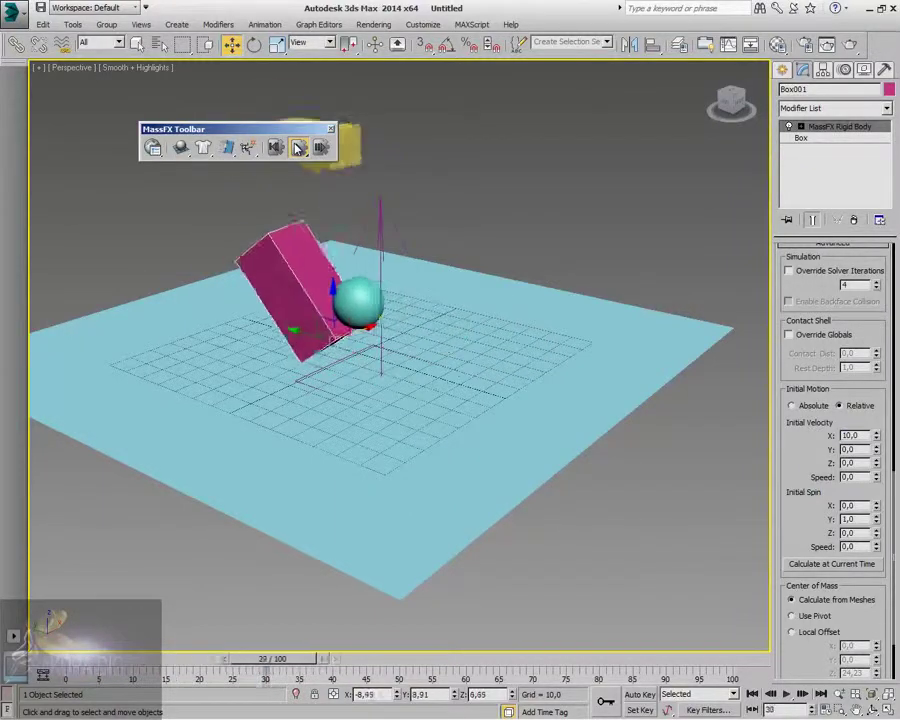
{"action": "left_click", "coordinate": [277, 147]}
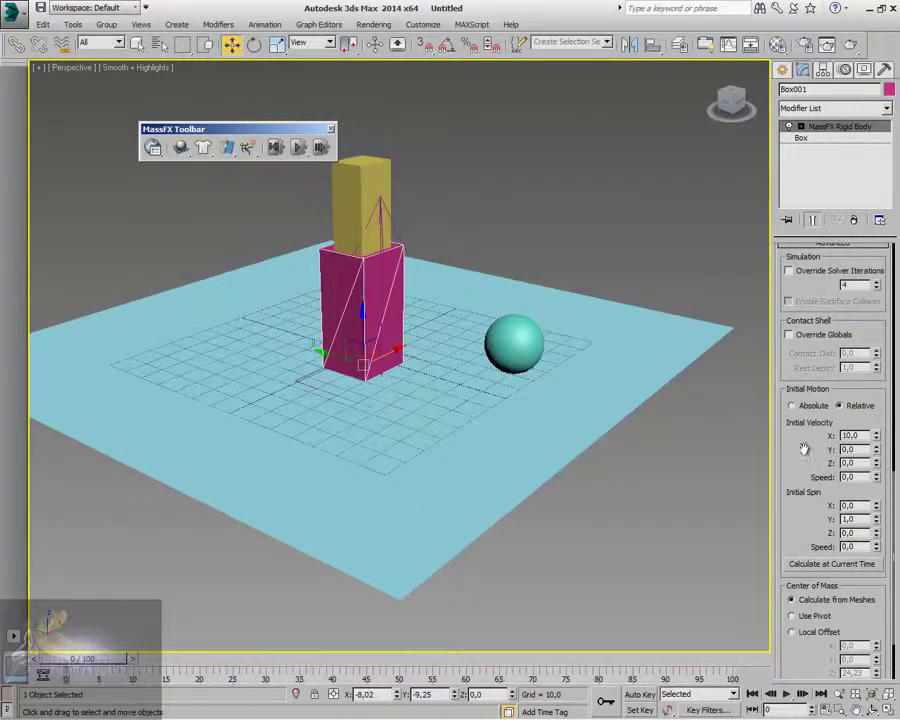
Step: Keep the lower box's initial motion Relative and set its velocity speed to 7,3, then run the simulation and reset it
{"action": "left_click", "coordinate": [800, 407]}
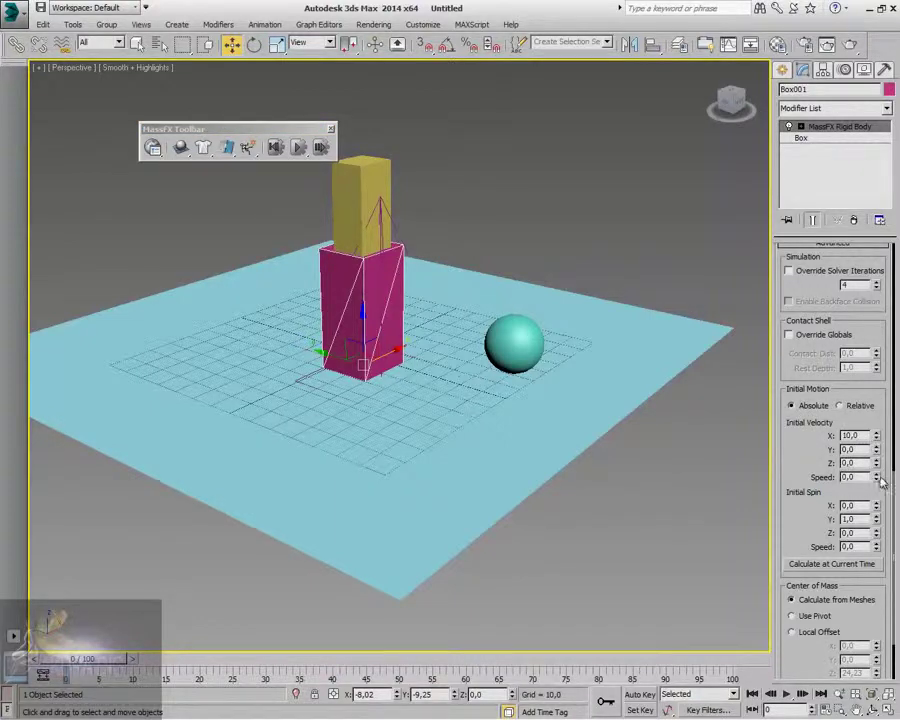
{"action": "left_click", "coordinate": [840, 406]}
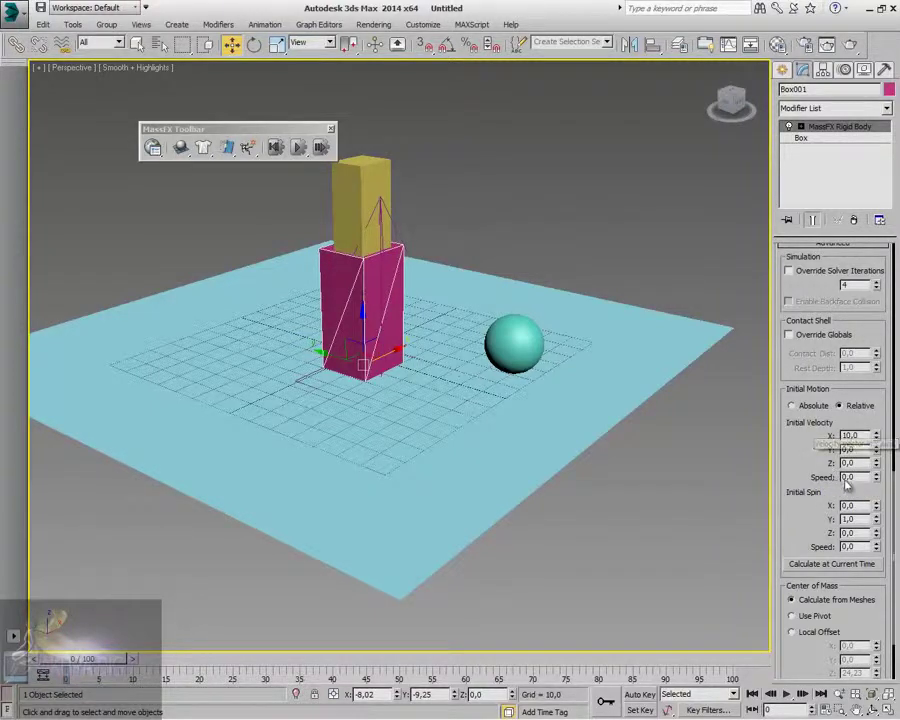
{"action": "left_click_drag", "start_coordinate": [876, 477], "coordinate": [620, 305]}
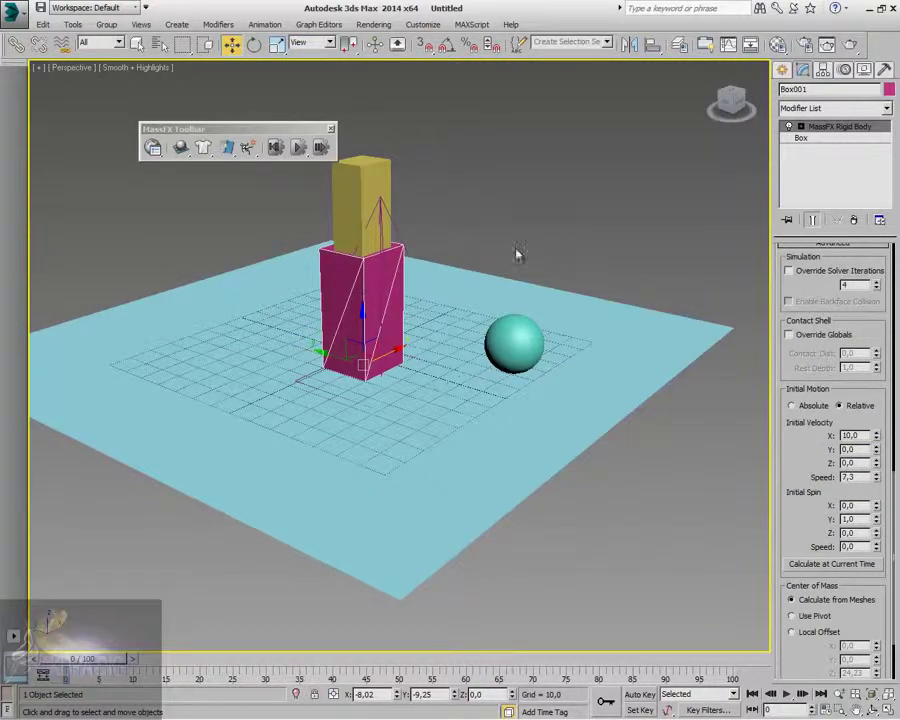
{"action": "left_click", "coordinate": [300, 148]}
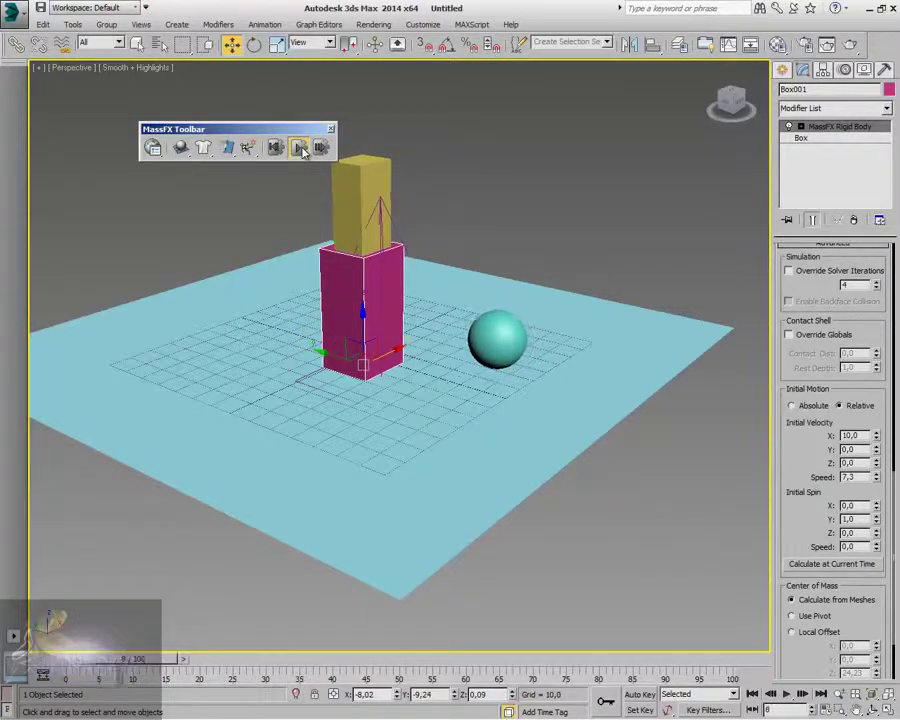
{"action": "left_click", "coordinate": [276, 148]}
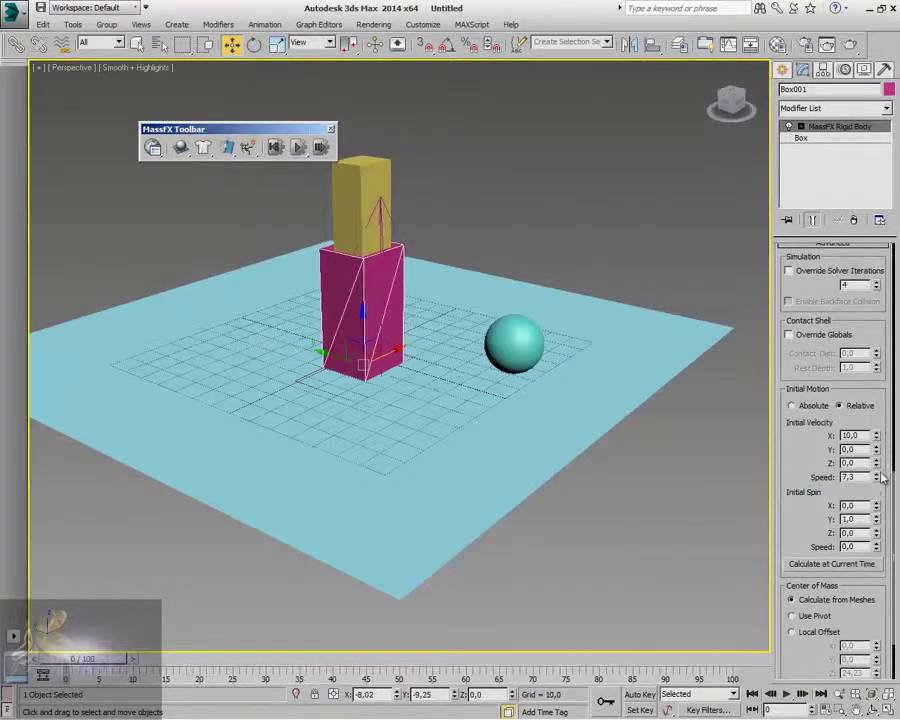
Step: Raise the lower box's initial velocity speed to 43,2, then run the simulation and reset it
{"action": "left_click_drag", "start_coordinate": [880, 483], "coordinate": [752, 311]}
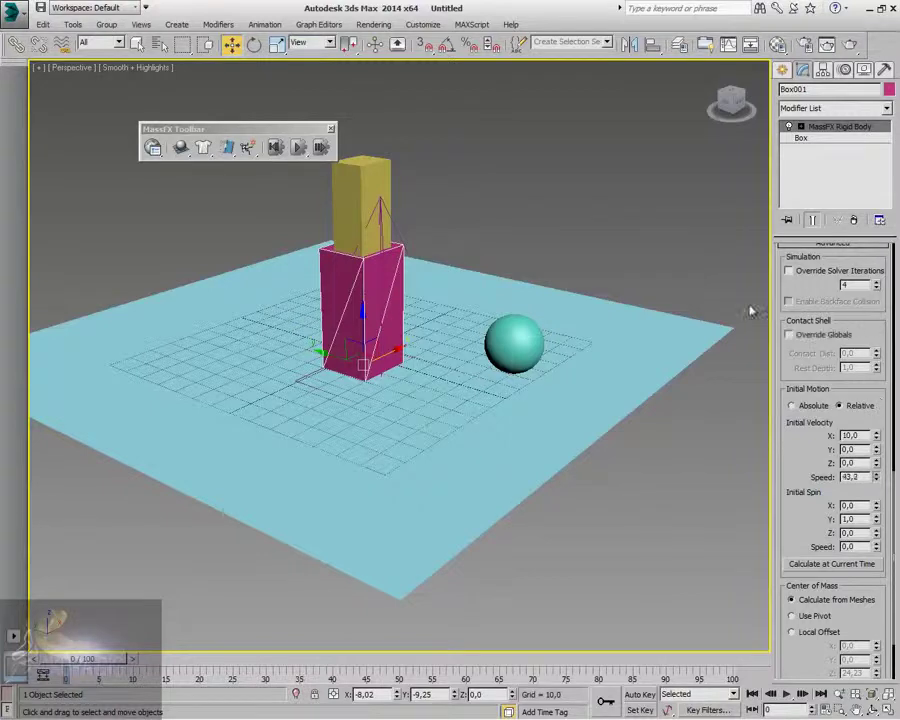
{"action": "left_click", "coordinate": [300, 149]}
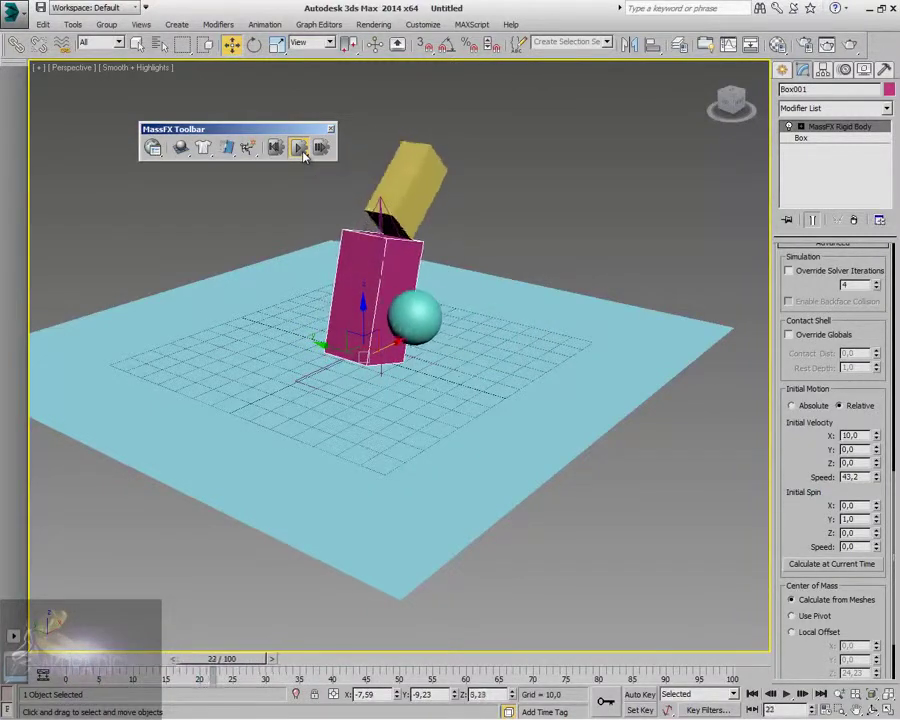
{"action": "left_click", "coordinate": [280, 152]}
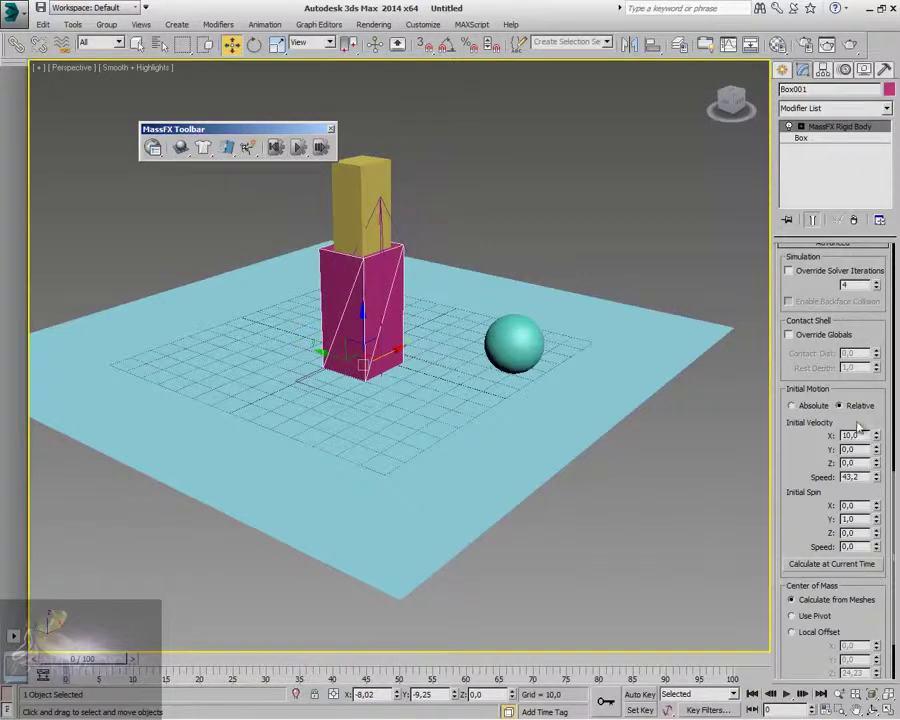
Step: Switch the lower box's initial motion to Absolute, then run the simulation, stop it and reset it
{"action": "left_click", "coordinate": [812, 407]}
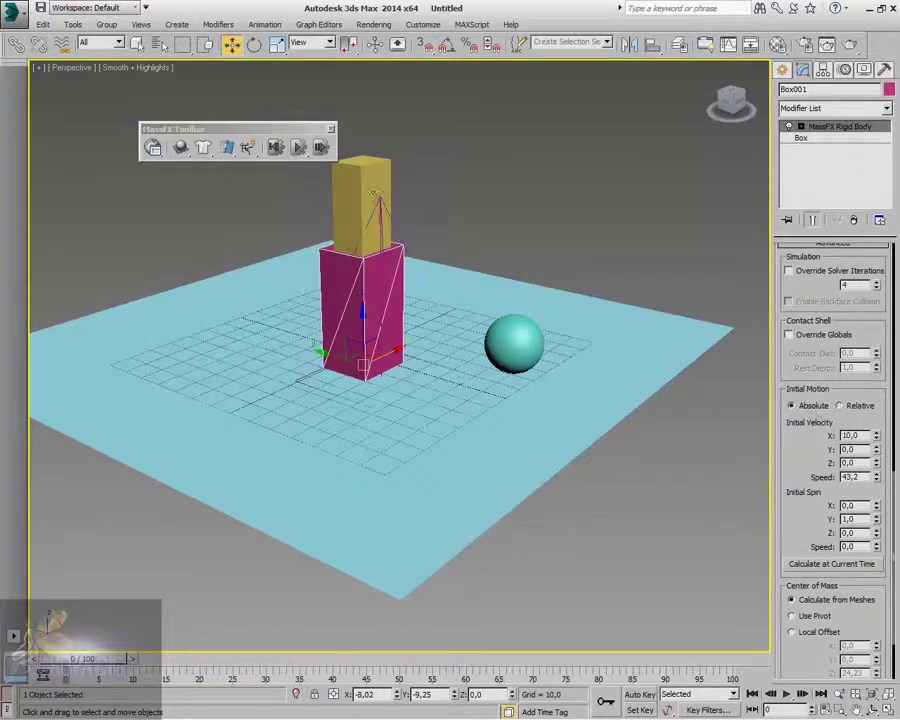
{"action": "left_click", "coordinate": [297, 148]}
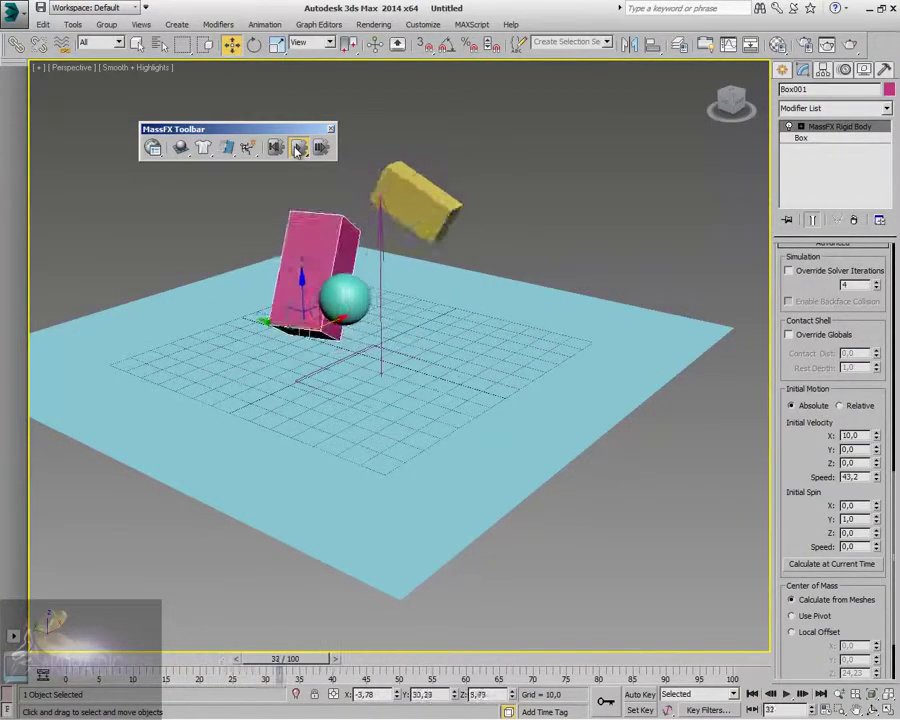
{"action": "left_click", "coordinate": [297, 148]}
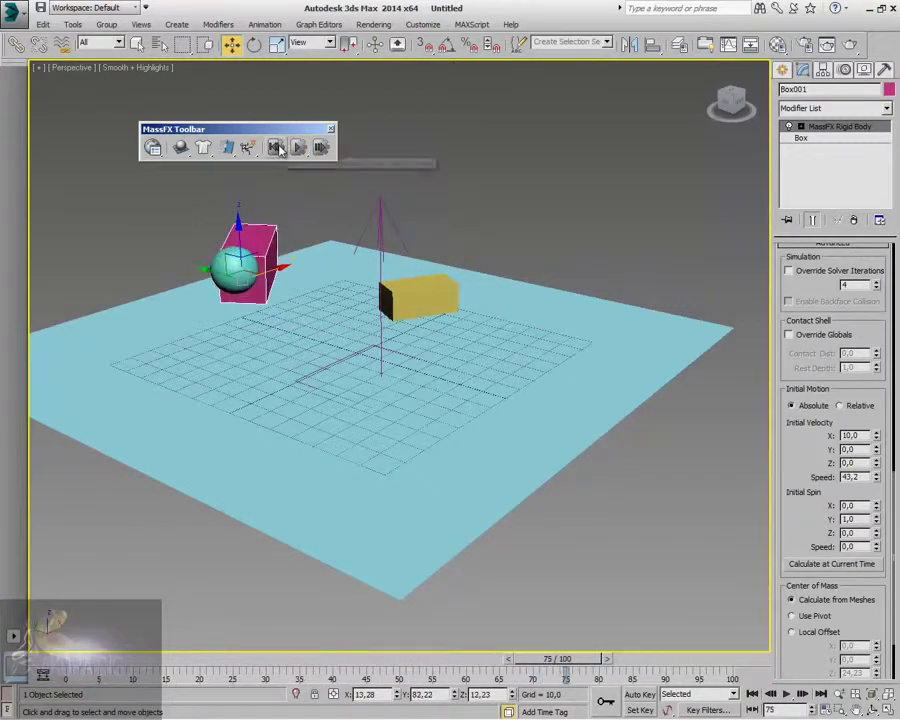
{"action": "left_click", "coordinate": [277, 148]}
Step: Select the sphere to examine its advanced rigid body settings, then run the simulation and reset it
{"action": "left_click_drag", "start_coordinate": [785, 528], "coordinate": [800, 570]}
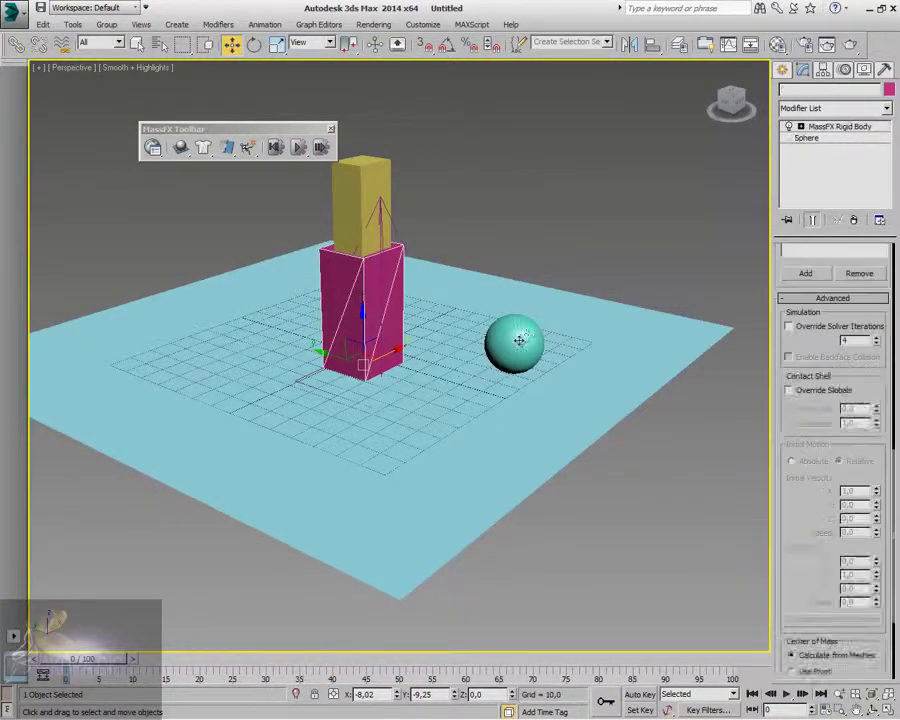
{"action": "left_click", "coordinate": [518, 337]}
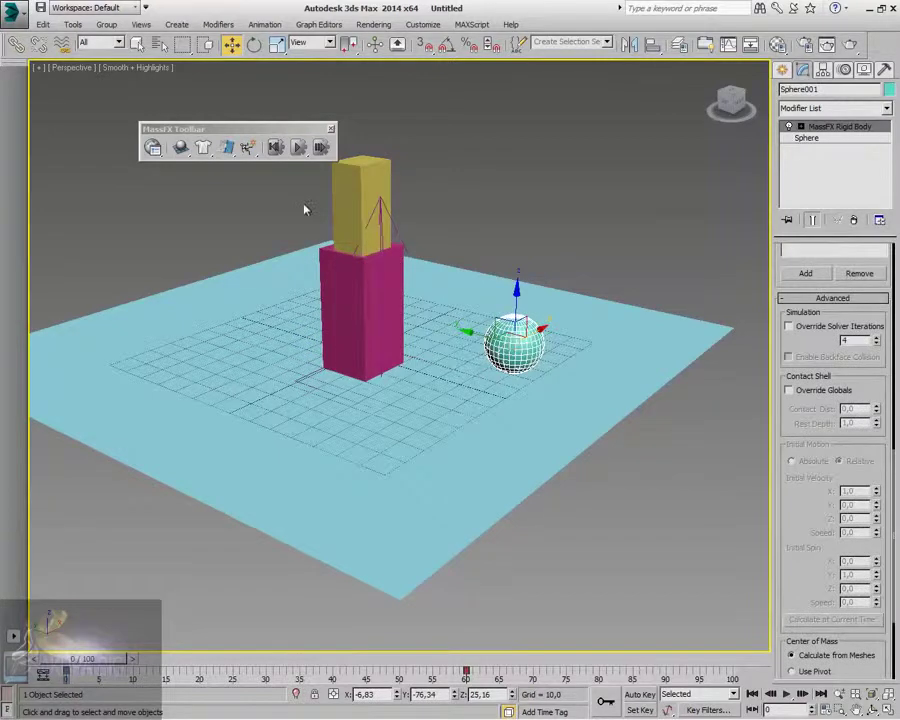
{"action": "left_click", "coordinate": [299, 148]}
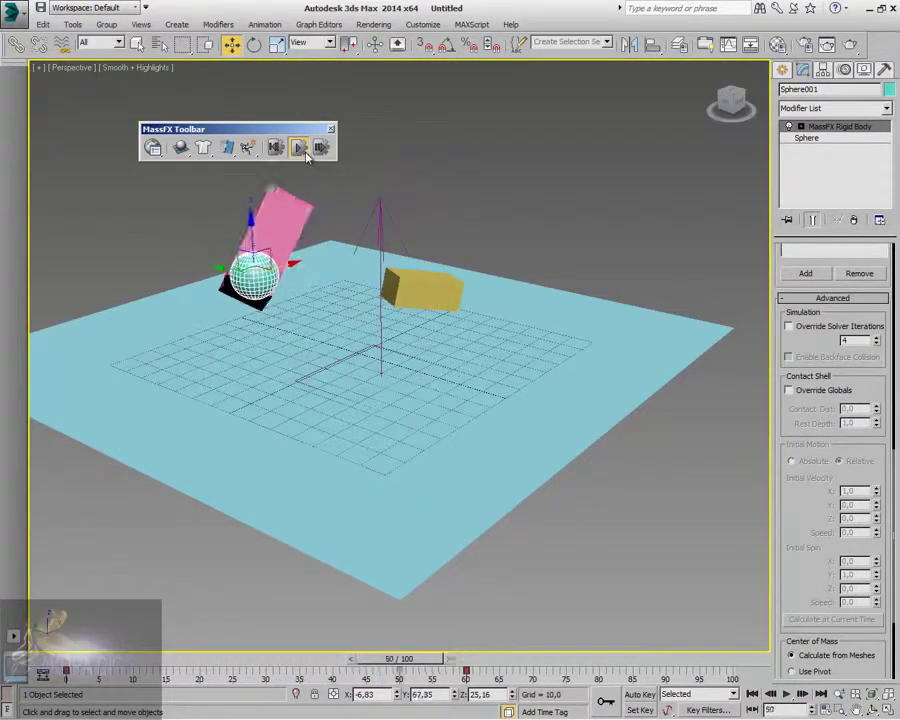
{"action": "left_click", "coordinate": [275, 147]}
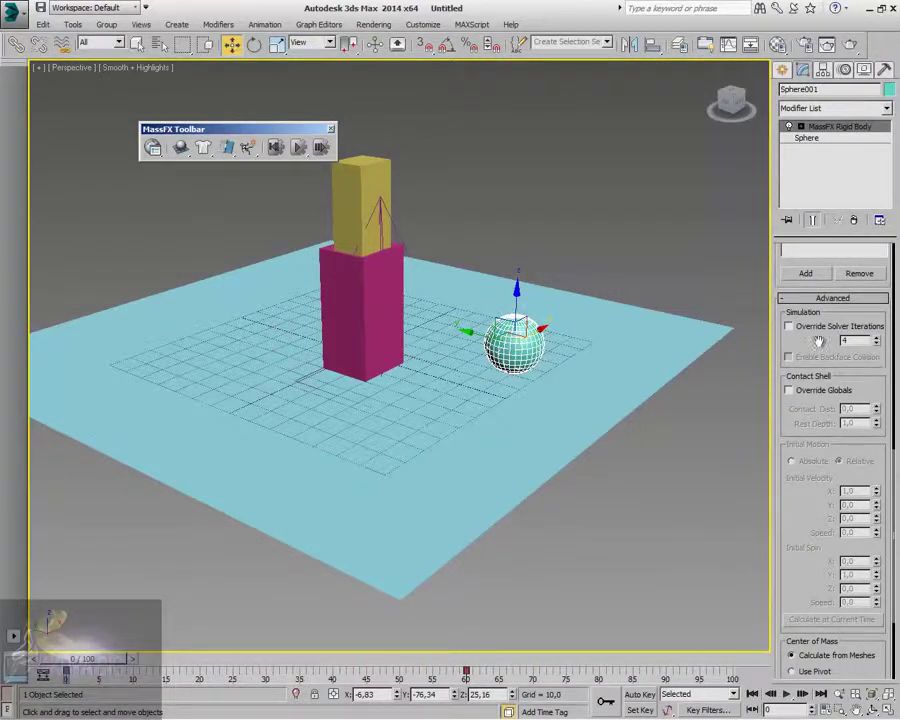
Step: Compare the rigid body types of the sphere and the lower box, keeping the sphere Kinematic
{"action": "scroll", "coordinate": [818, 342], "scroll_direction": "up", "scroll_amount": 10}
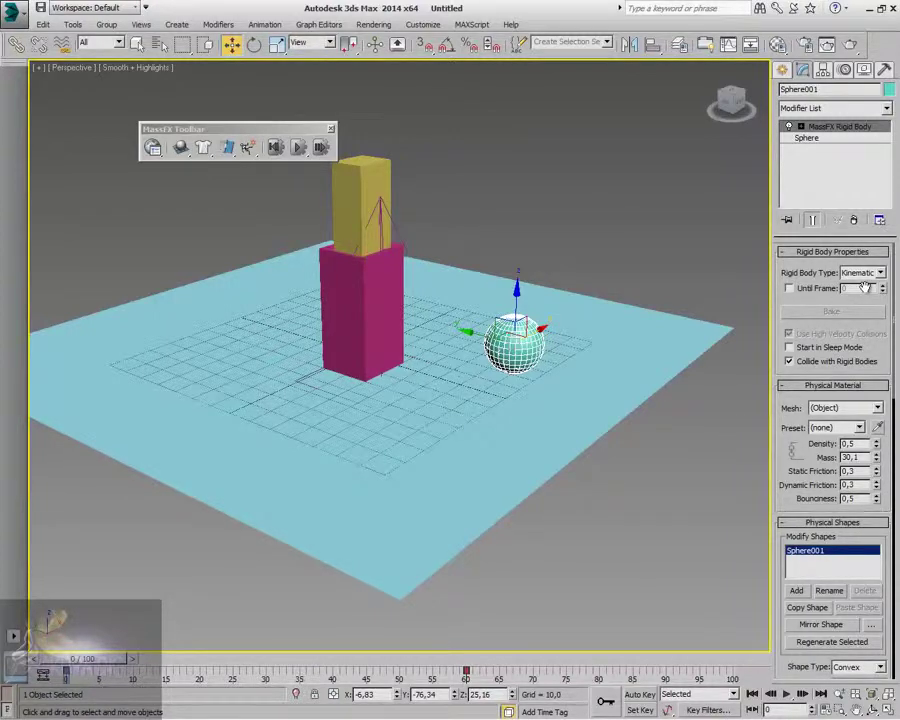
{"action": "left_click", "coordinate": [369, 320]}
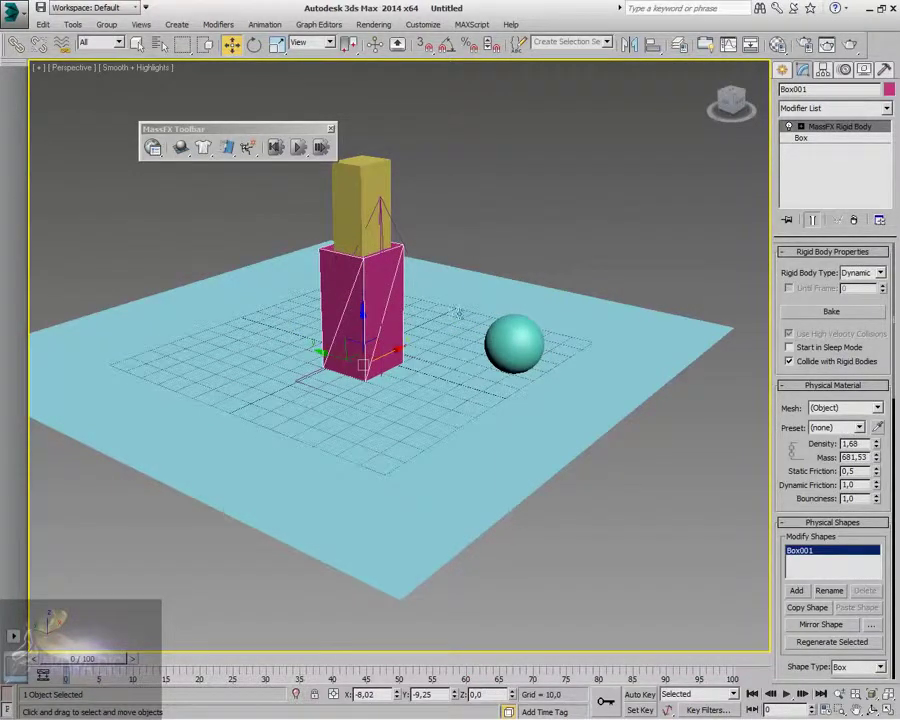
{"action": "left_click", "coordinate": [520, 345]}
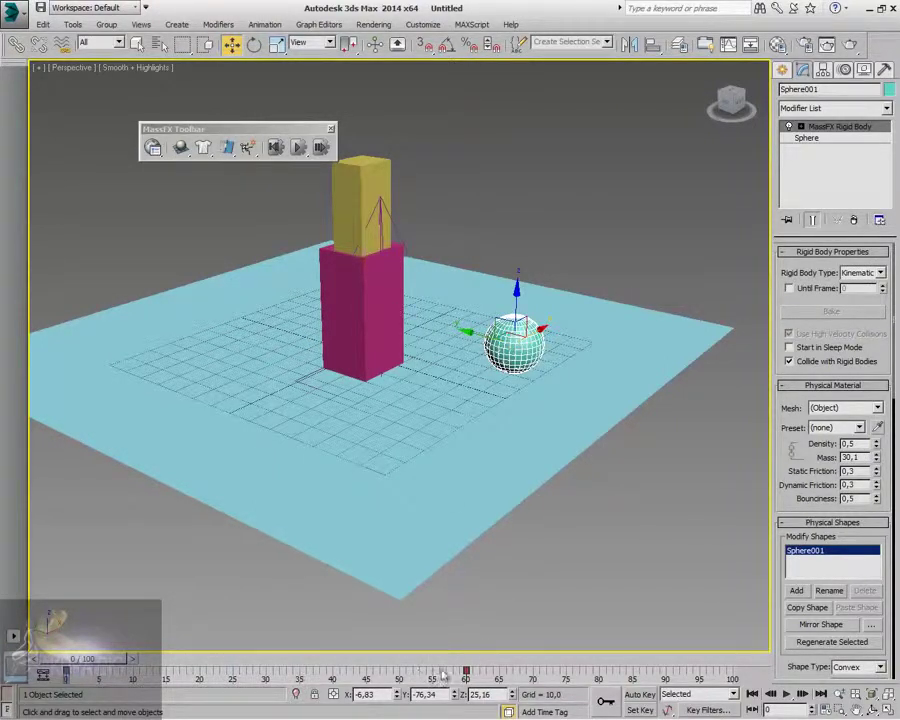
{"action": "left_click", "coordinate": [880, 273]}
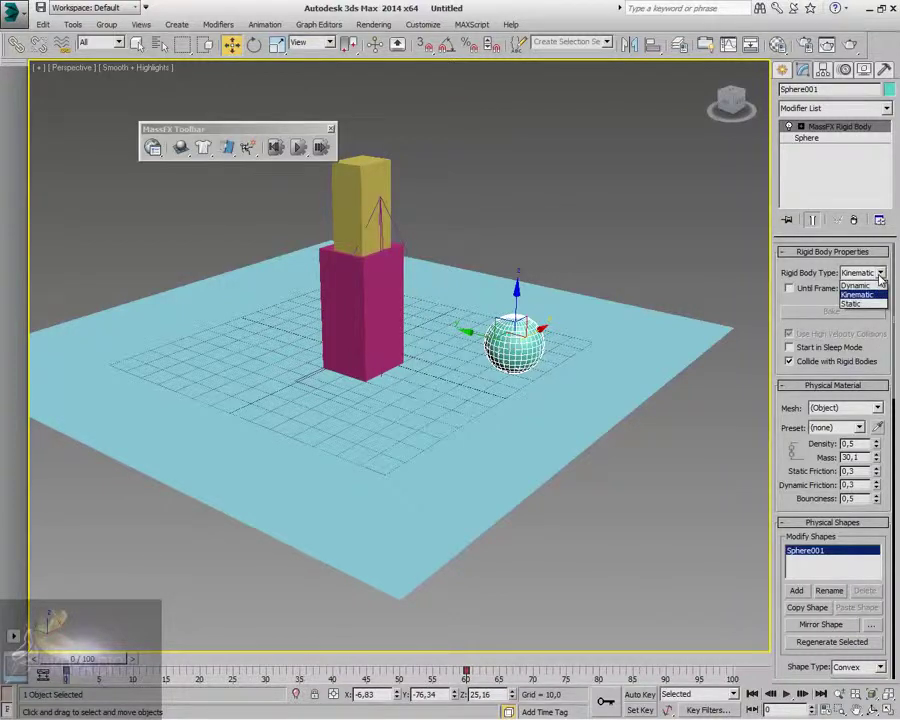
{"action": "left_click", "coordinate": [860, 295]}
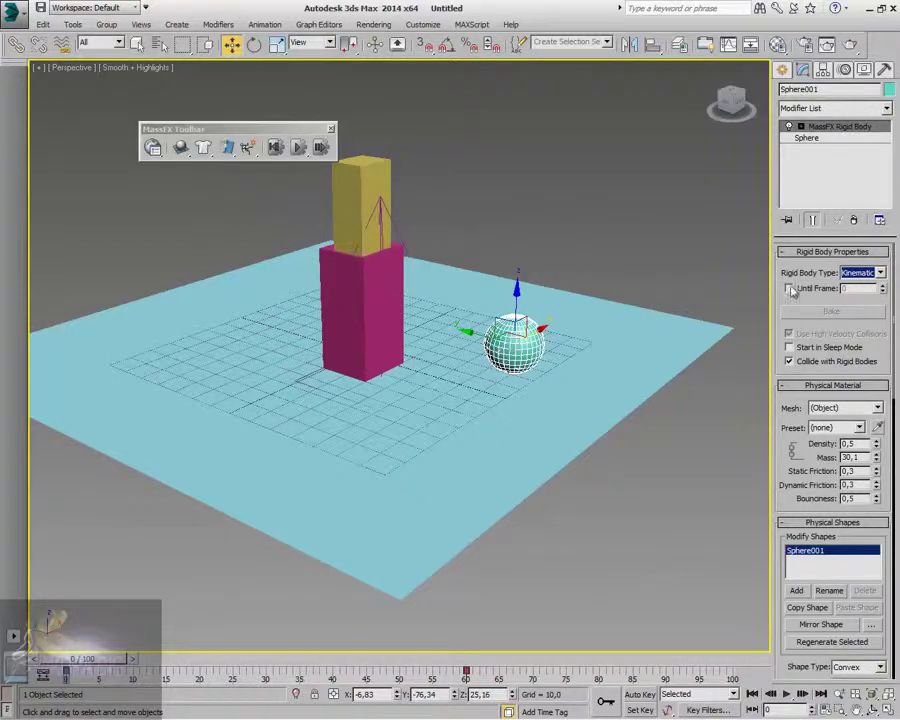
Step: Find the frame where the sphere meets the lower box, then keep the sphere Kinematic only until frame 24
{"action": "left_click_drag", "start_coordinate": [115, 665], "coordinate": [255, 670]}
{"action": "key", "text": "w"}
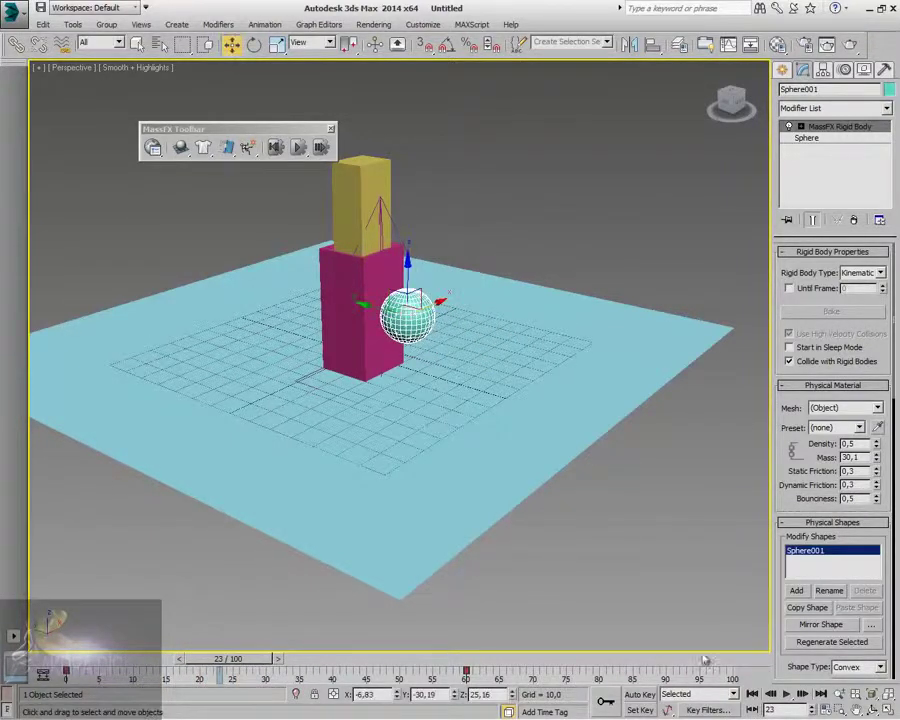
{"action": "left_click", "coordinate": [810, 700]}
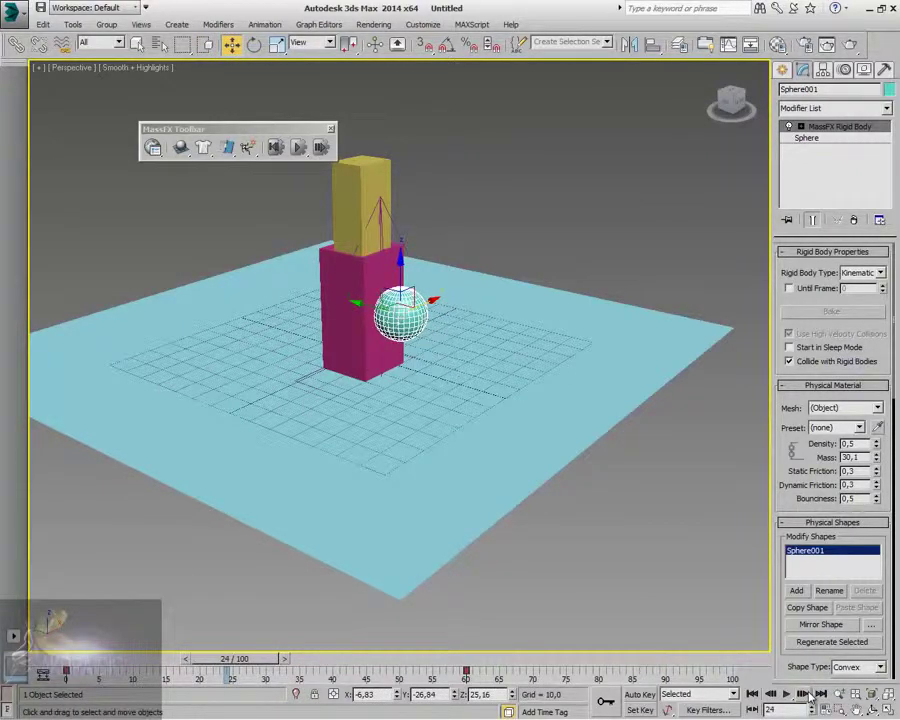
{"action": "left_click", "coordinate": [752, 693]}
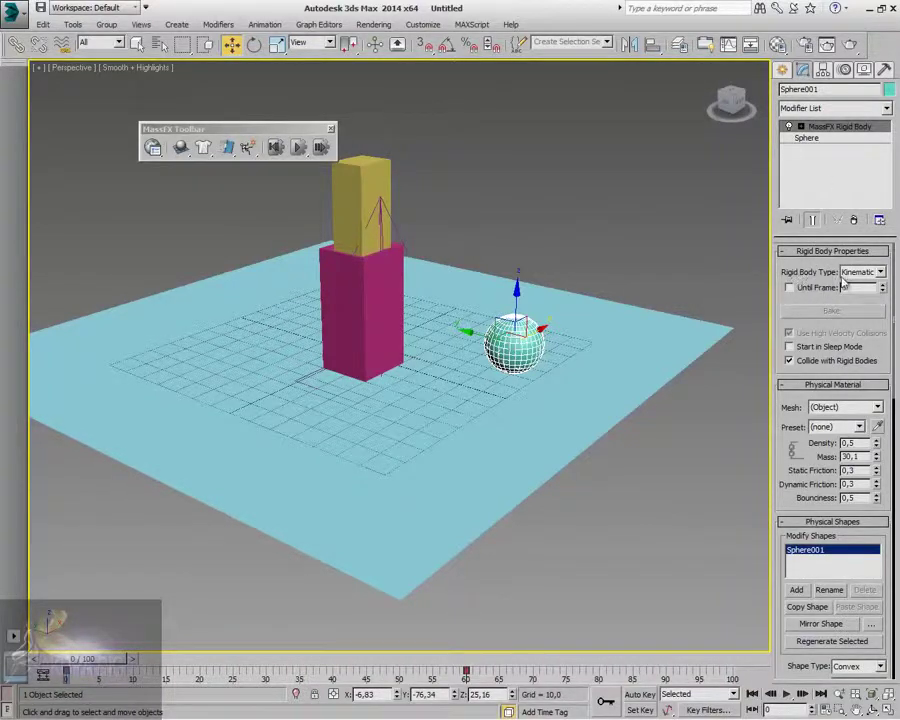
{"action": "left_click", "coordinate": [788, 287]}
{"action": "type", "text": "25"}
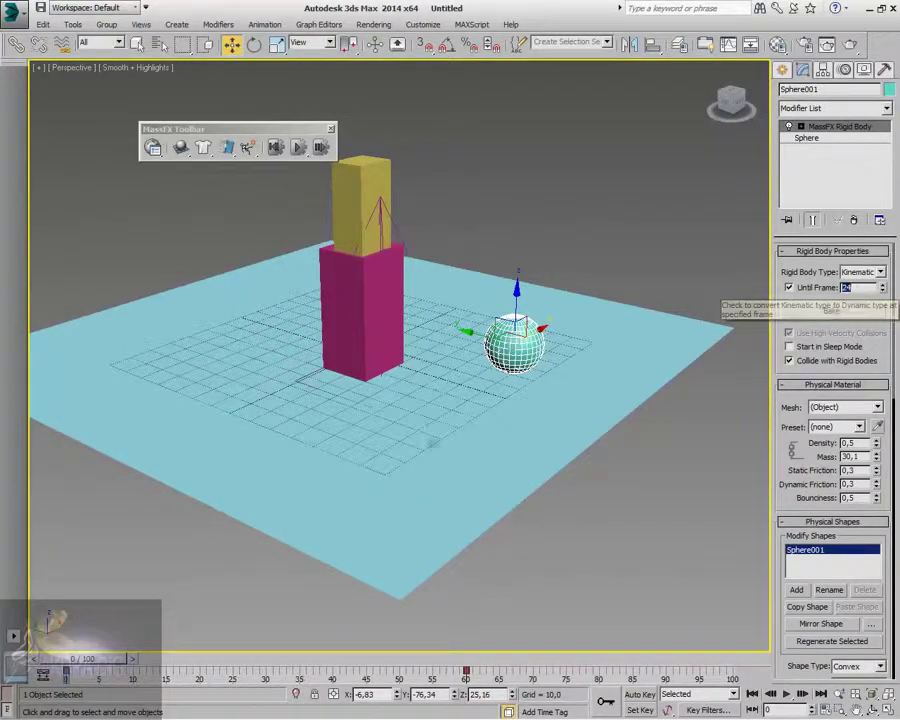
Step: Check the sphere's position at frame 24, return to the start, then run the simulation and reset it
{"action": "left_click_drag", "start_coordinate": [115, 658], "coordinate": [266, 662]}
{"action": "key", "text": "w"}
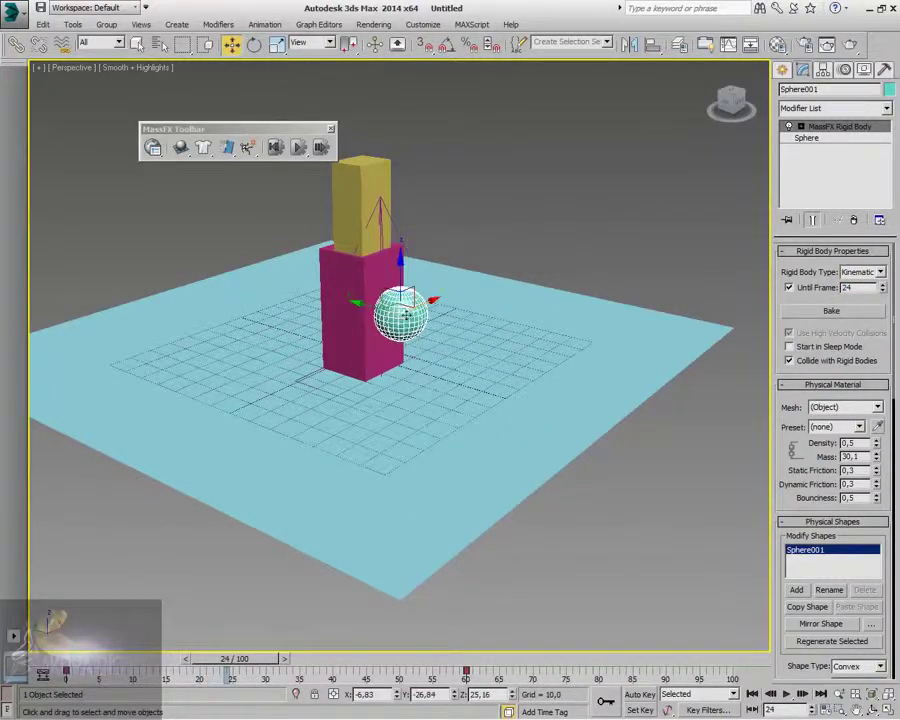
{"action": "mouse_move", "coordinate": [762, 112]}
{"action": "left_mouse_down"}
{"action": "mouse_move", "coordinate": [735, 111]}
{"action": "mouse_move", "coordinate": [756, 114]}
{"action": "left_mouse_up"}
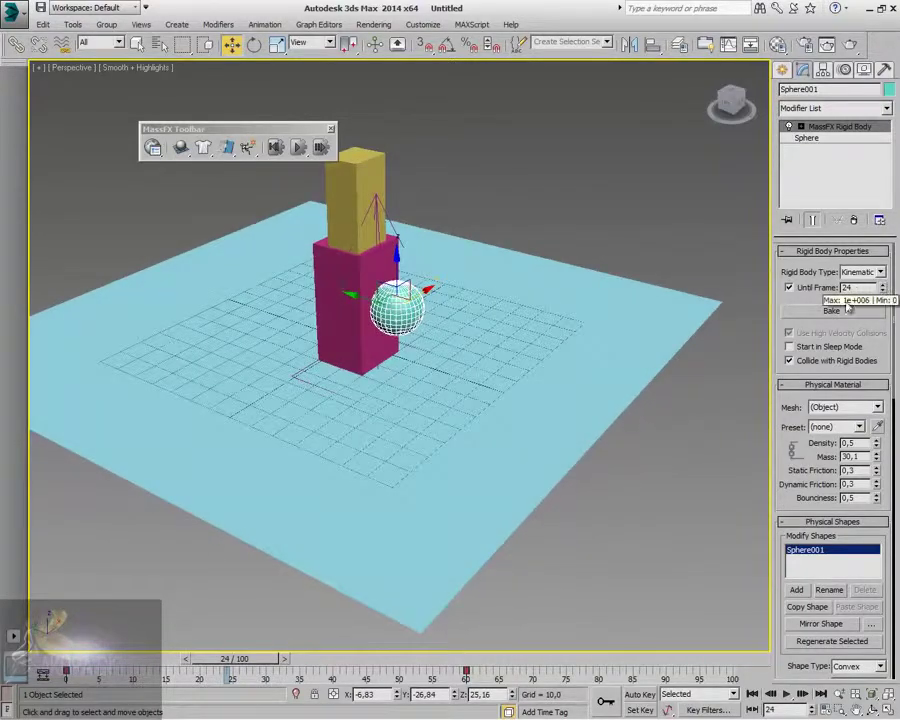
{"action": "left_click", "coordinate": [752, 694]}
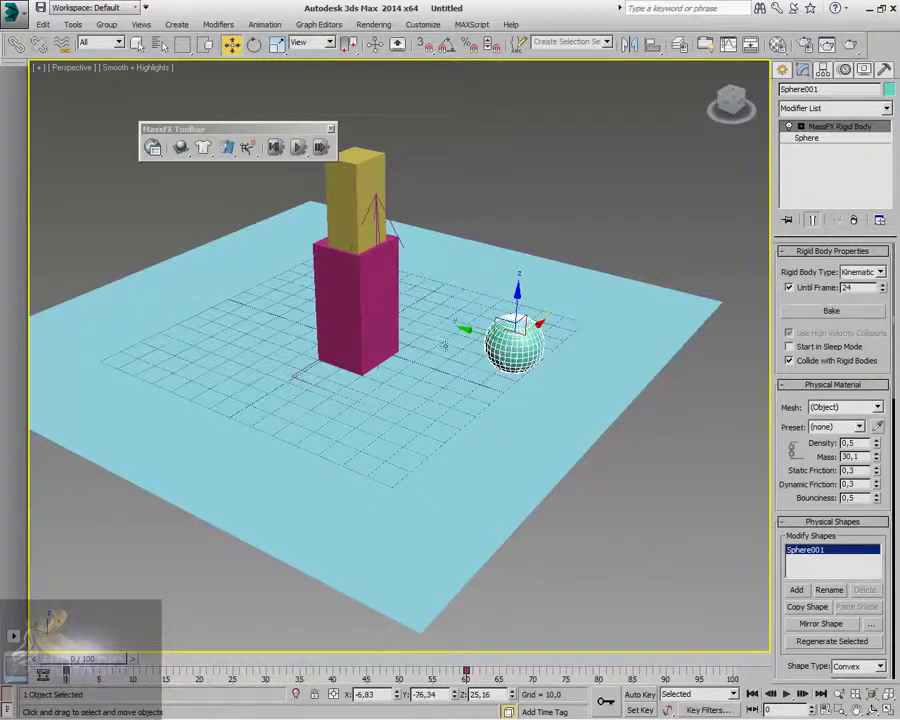
{"action": "left_click", "coordinate": [301, 148]}
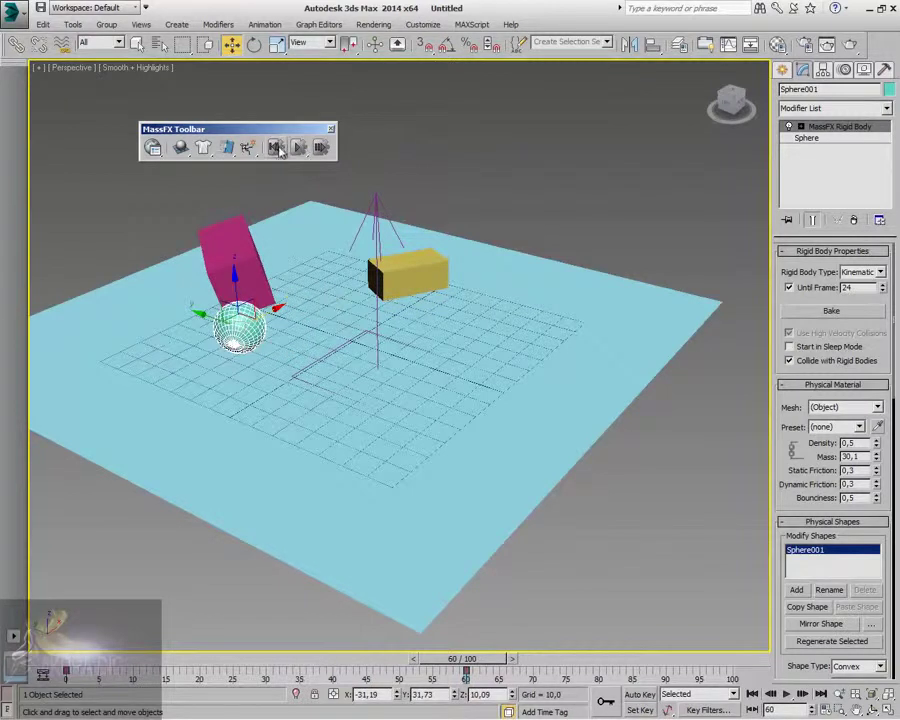
{"action": "left_click", "coordinate": [276, 148]}
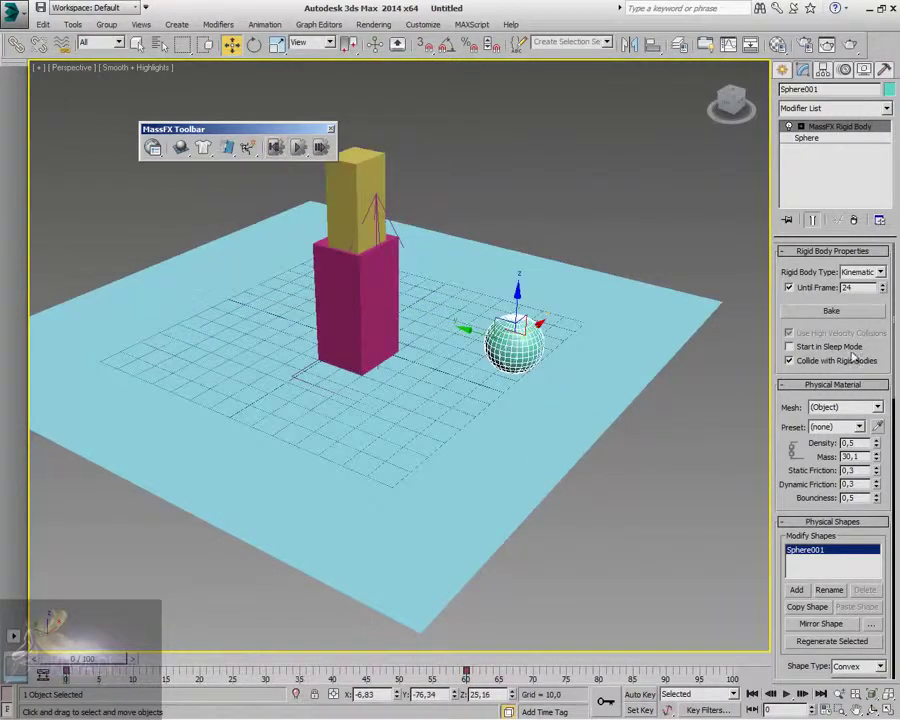
Step: Run the simulation without the sphere's Until Frame limit, reset it, then re-enable the limit and run it again
{"action": "left_click", "coordinate": [789, 287]}
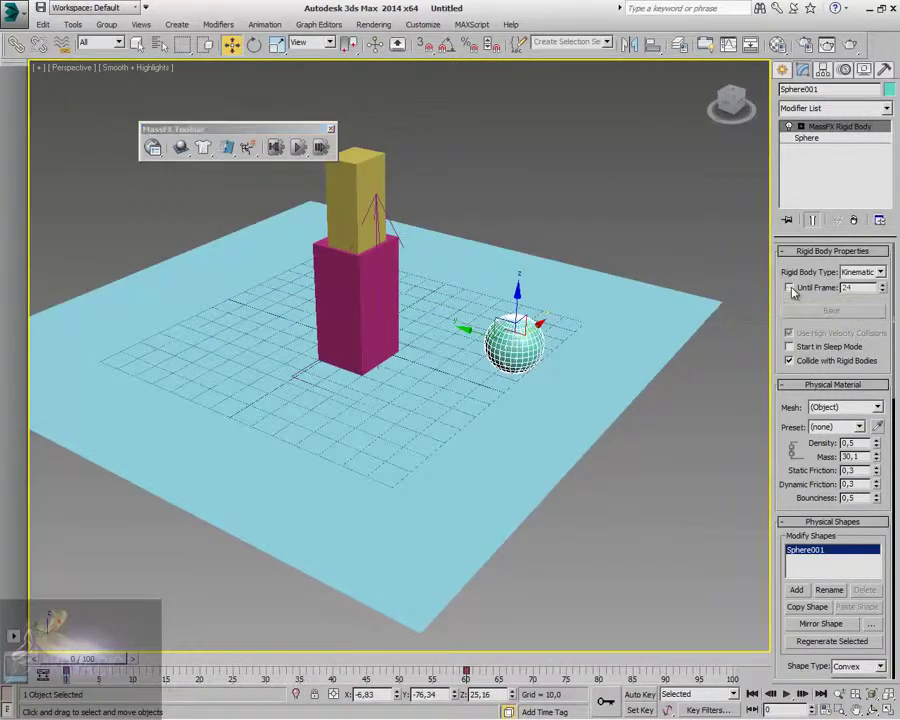
{"action": "left_click", "coordinate": [298, 148]}
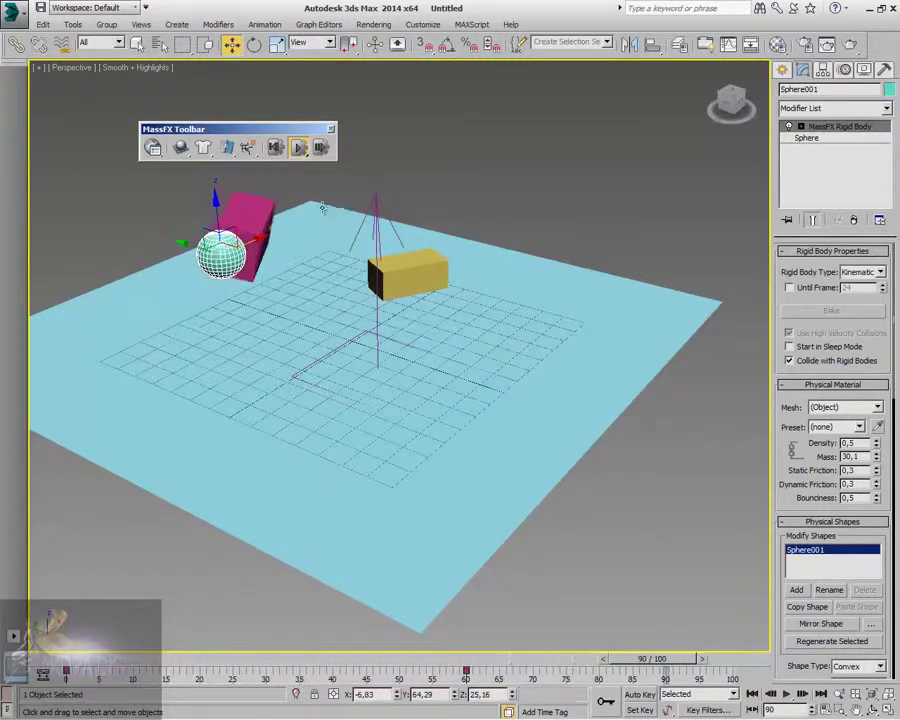
{"action": "left_click", "coordinate": [276, 148]}
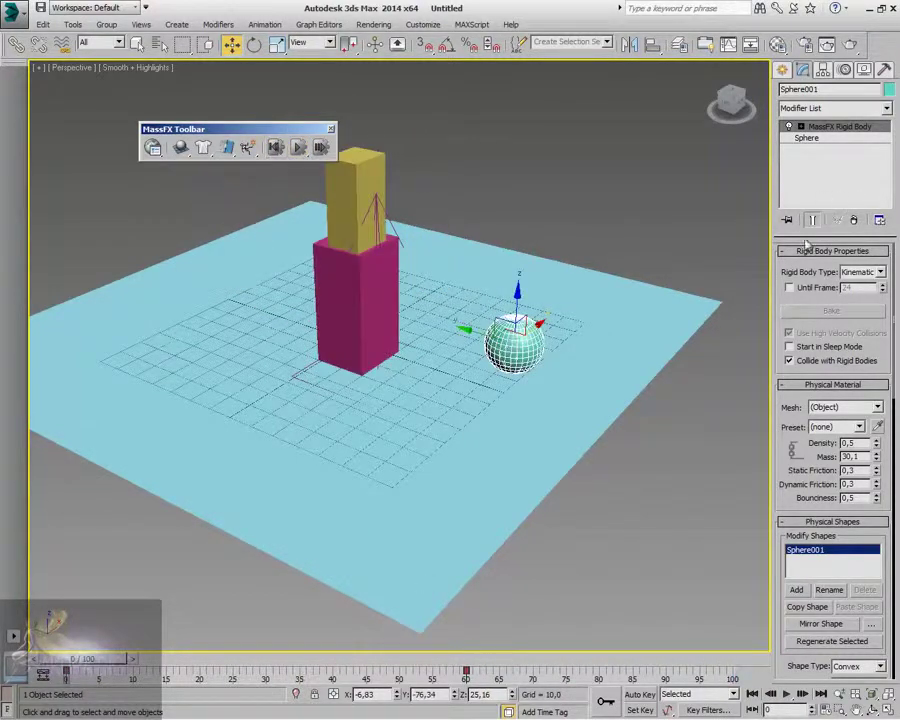
{"action": "left_click", "coordinate": [789, 287]}
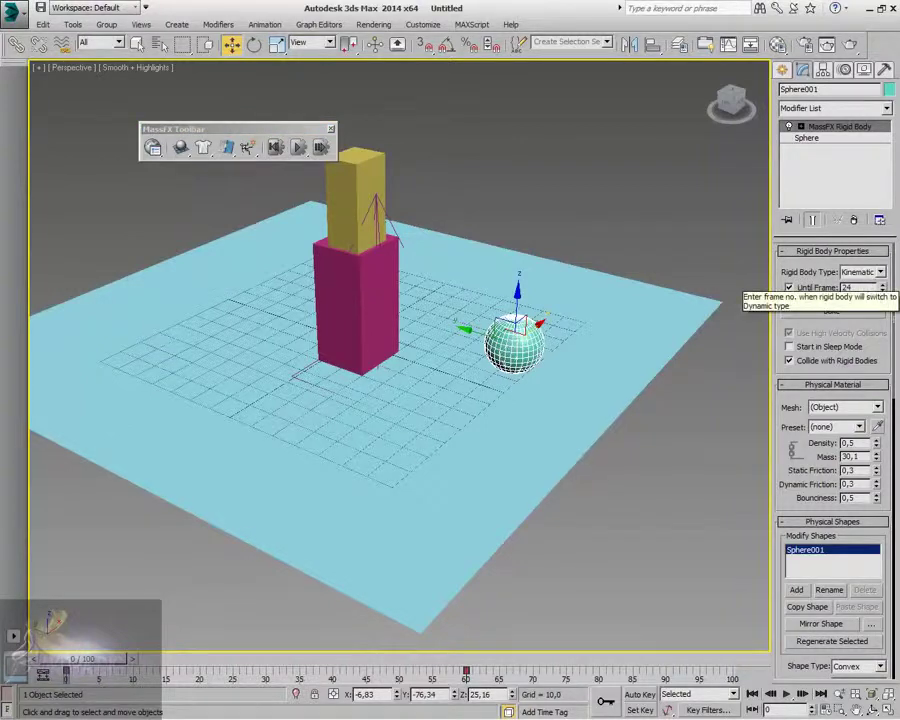
{"action": "left_click", "coordinate": [300, 148]}
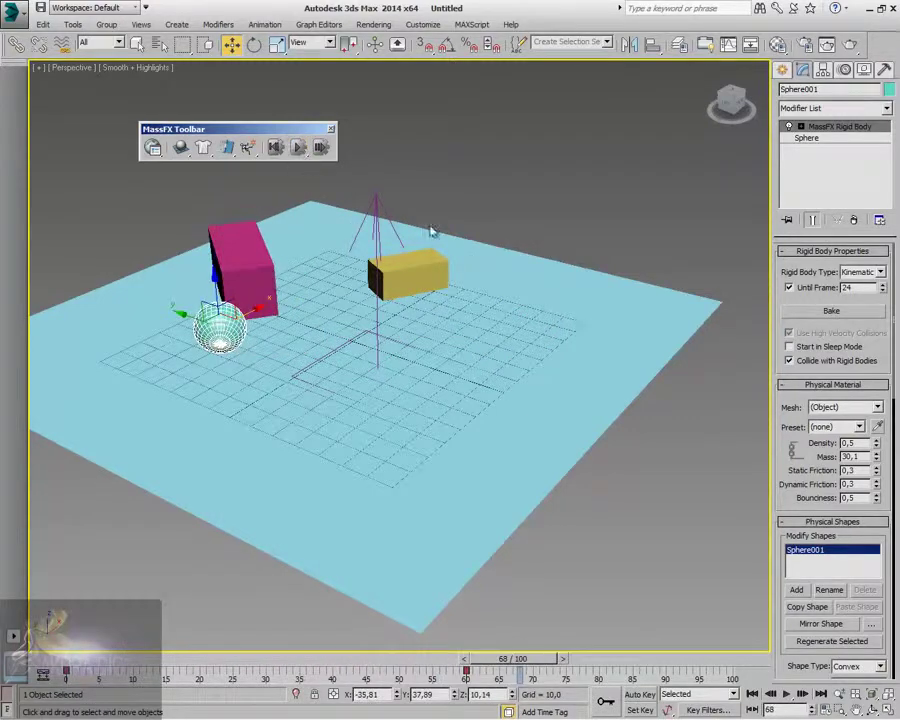
Step: Add Wind001 to the forces applied to the sphere, then reset, run and reset the simulation
{"action": "scroll", "coordinate": [797, 532], "scroll_direction": "down", "scroll_amount": 10}
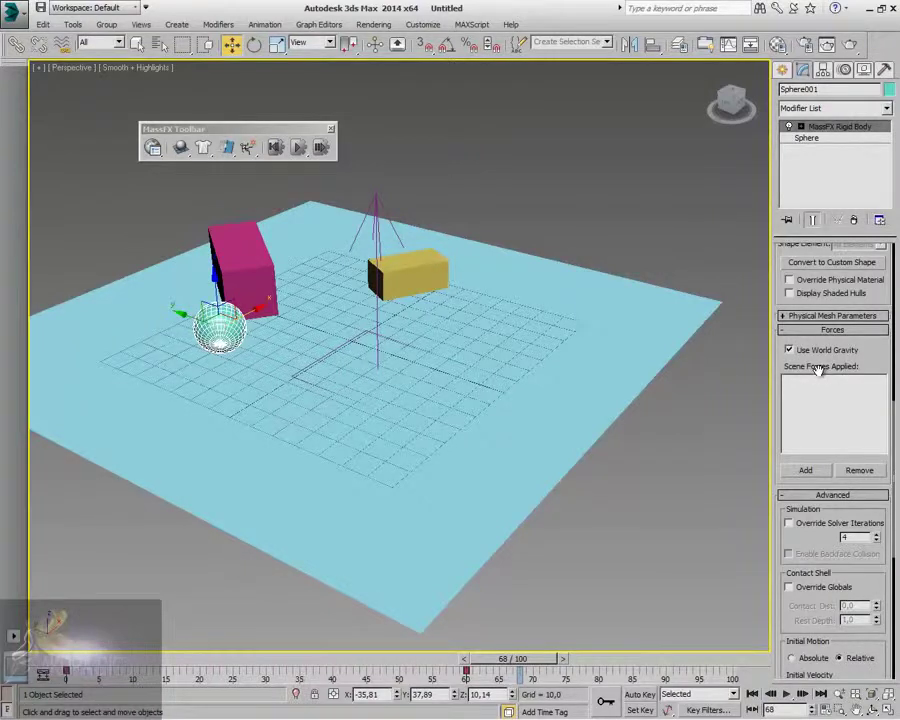
{"action": "left_click", "coordinate": [806, 470]}
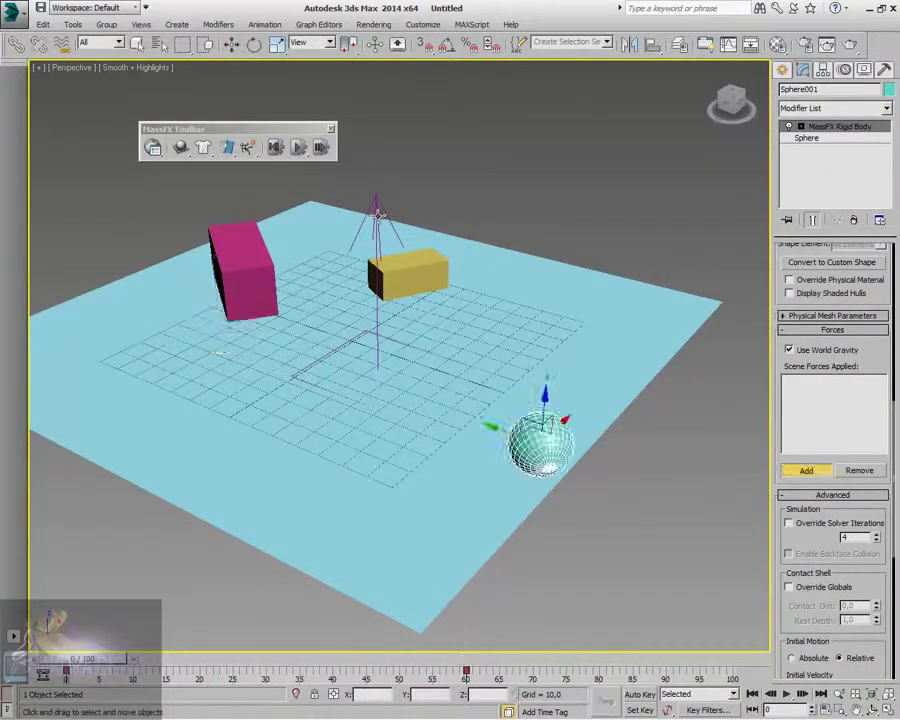
{"action": "left_click", "coordinate": [276, 148]}
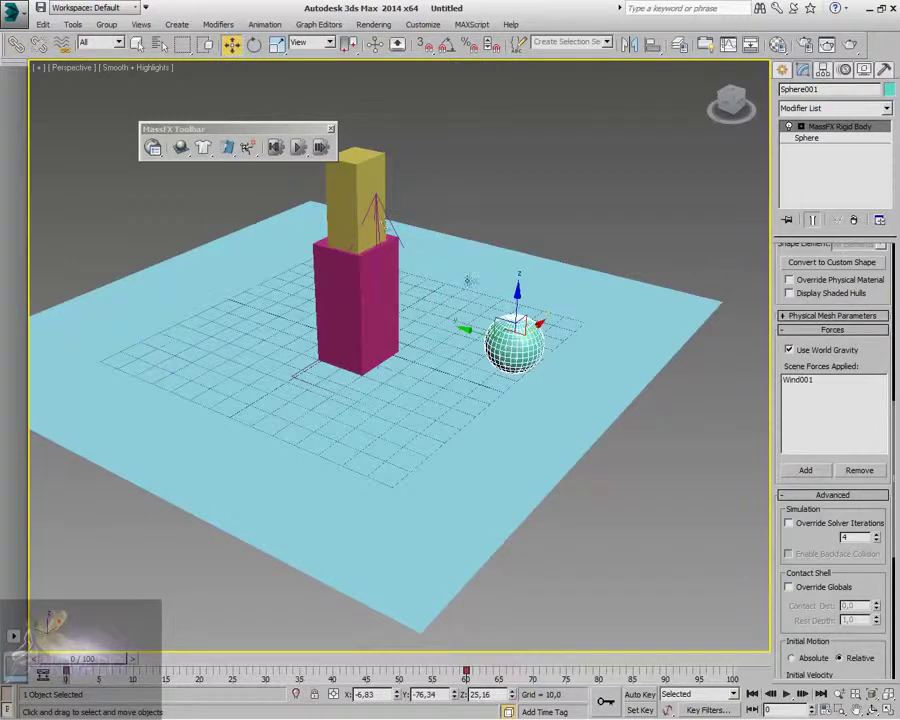
{"action": "left_click", "coordinate": [299, 147]}
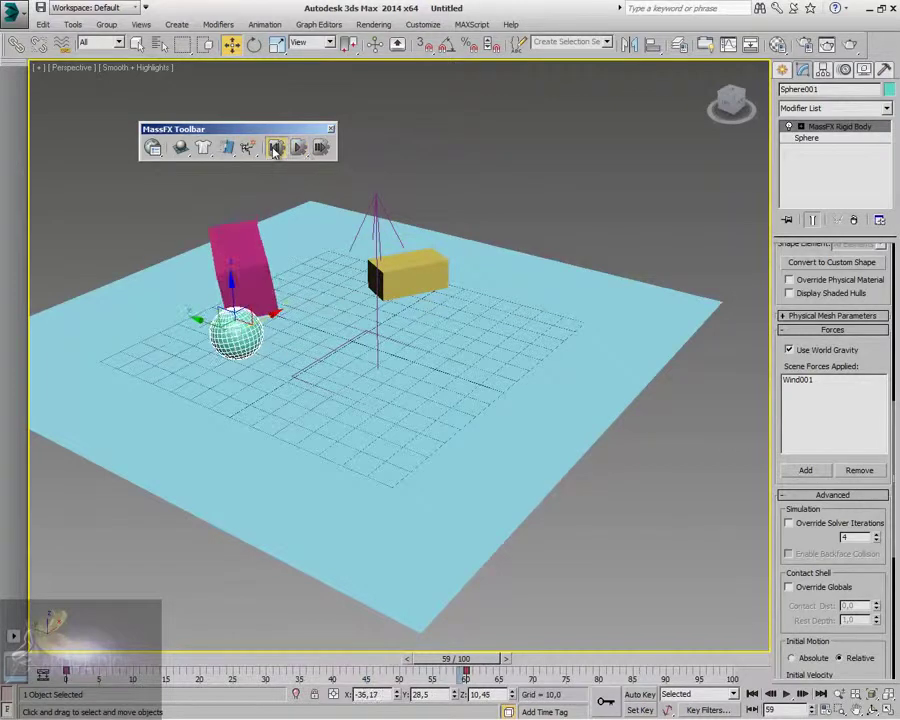
{"action": "left_click", "coordinate": [275, 147]}
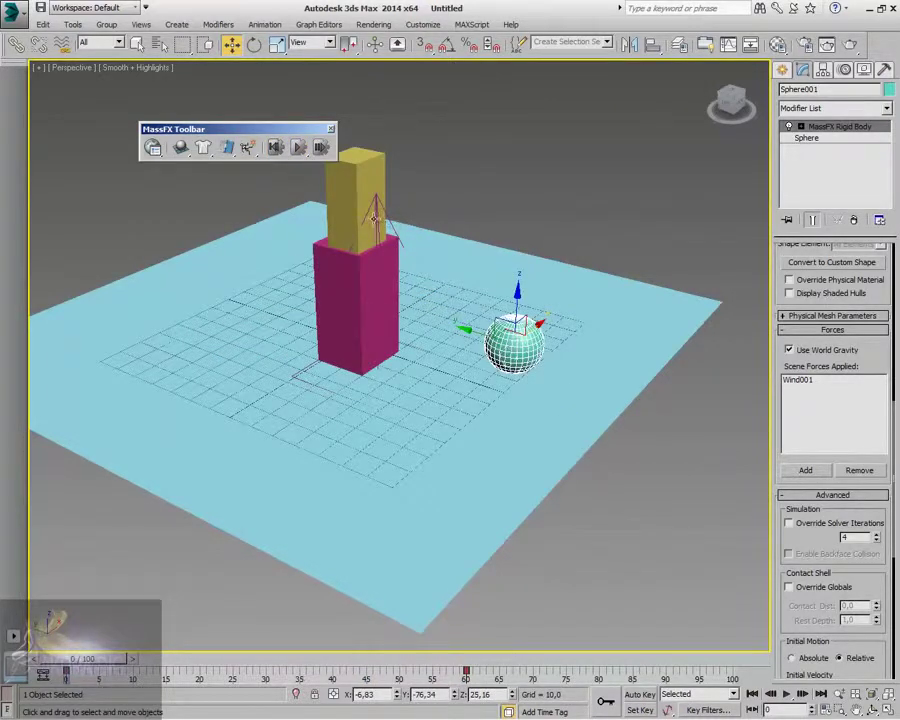
Step: Set the wind's strength to 10,0, then run the simulation and stop it
{"action": "left_click", "coordinate": [375, 213]}
{"action": "left_click_drag", "start_coordinate": [857, 291], "coordinate": [801, 291]}
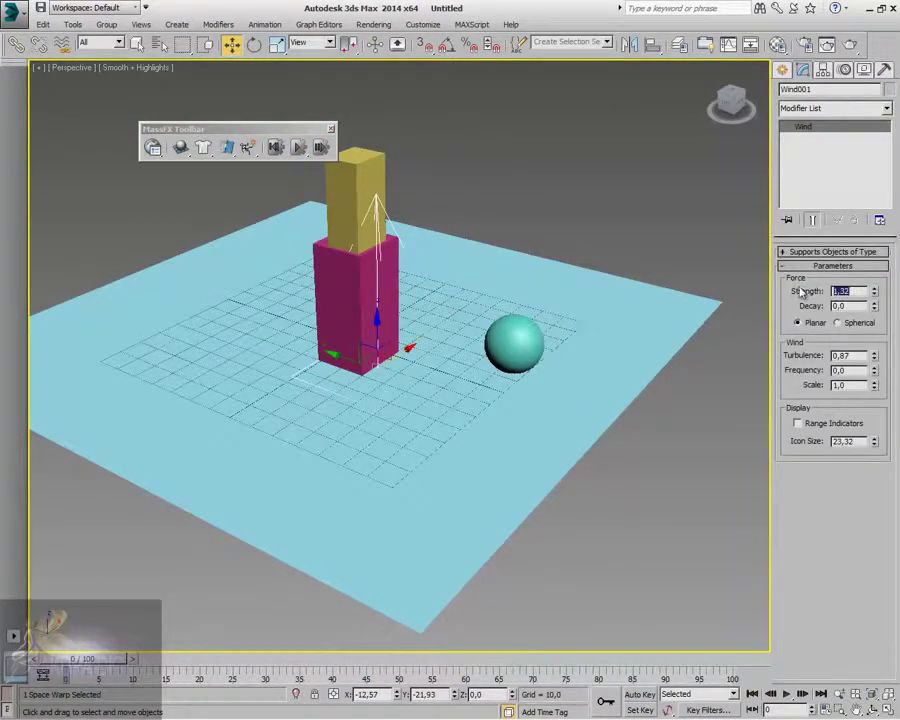
{"action": "type", "text": "1"}
{"action": "left_click", "coordinate": [300, 148]}
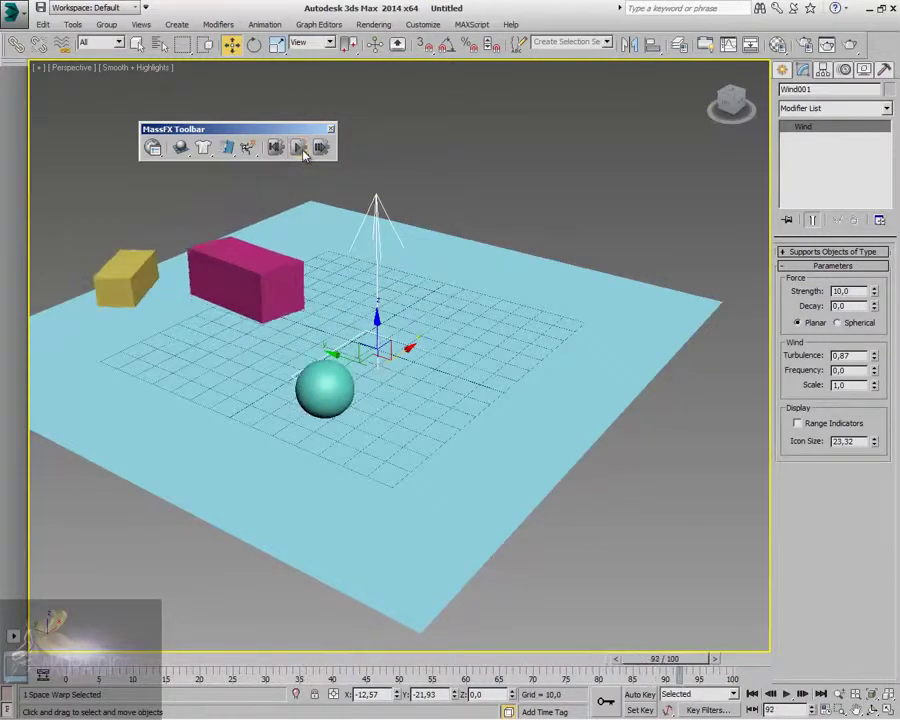
{"action": "left_click", "coordinate": [300, 147]}
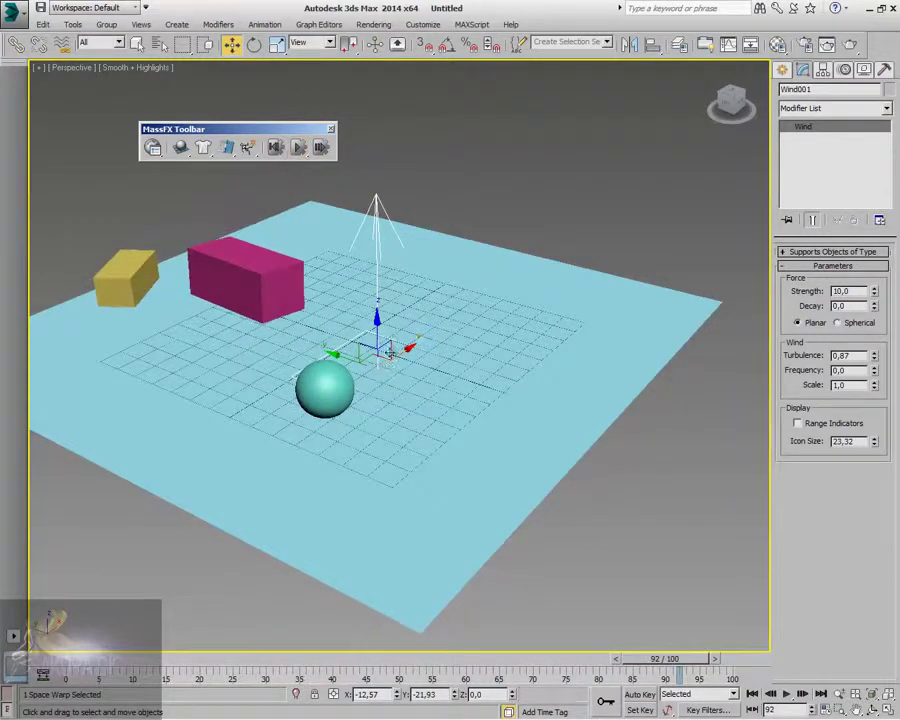
Step: Select the sphere to review its rigid body properties and return the timeline to frame 0
{"action": "left_click", "coordinate": [335, 394]}
{"action": "scroll", "coordinate": [822, 427], "scroll_direction": "up", "scroll_amount": 10}
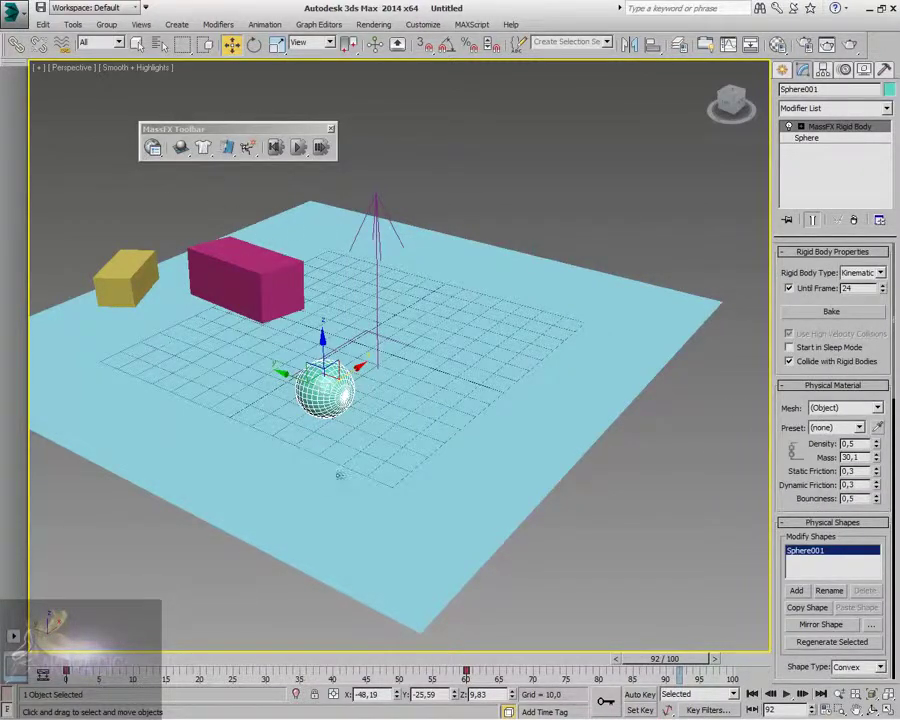
{"action": "key", "text": "Home"}
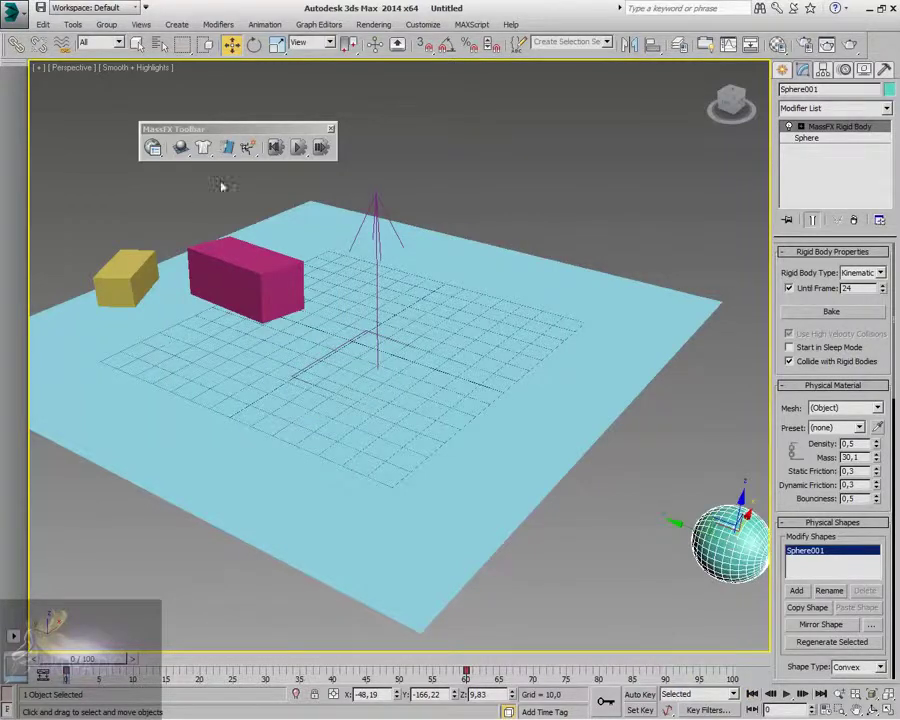
Step: Start a new empty scene without keeping any objects
{"action": "left_click", "coordinate": [12, 12]}
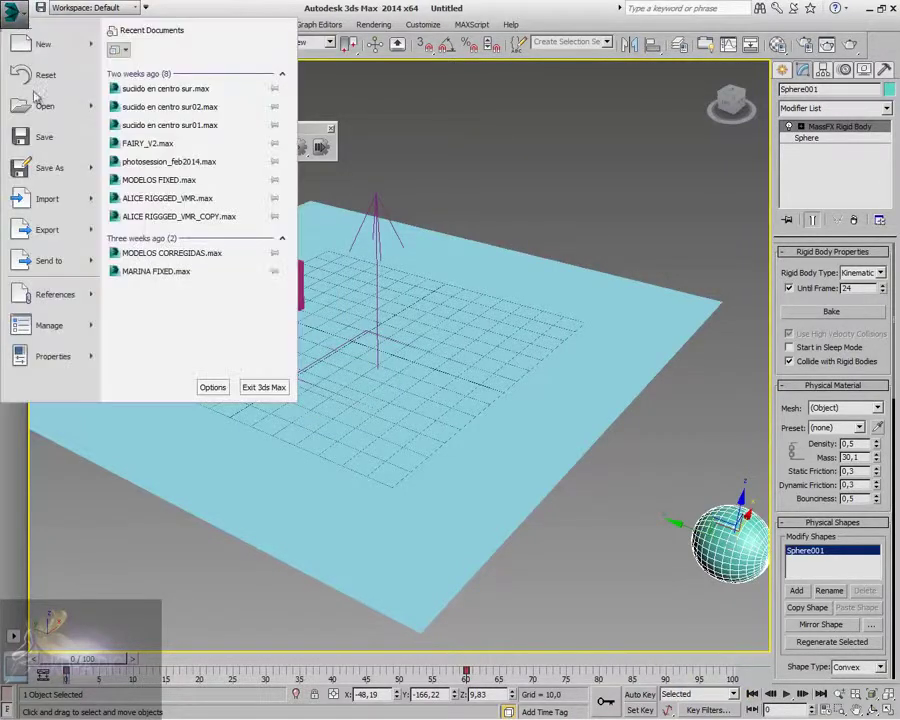
{"action": "left_click", "coordinate": [36, 46]}
{"action": "left_click", "coordinate": [447, 389]}
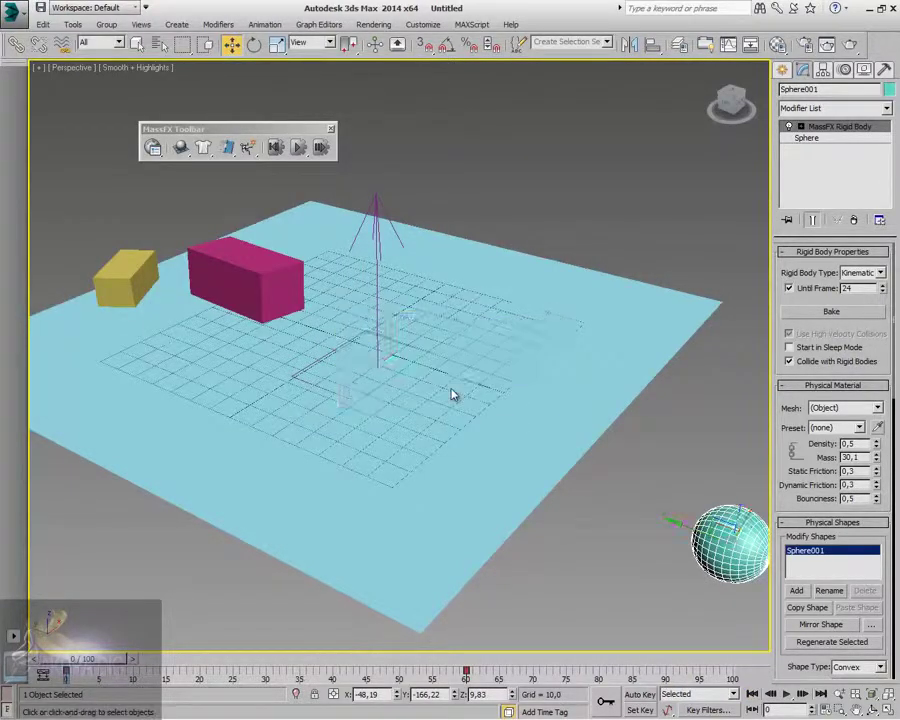
Step: Create a Biped with the Skeleton body type, about 50,9 units tall, near the middle of the grid
{"action": "scroll", "coordinate": [401, 370], "scroll_direction": "up", "scroll_amount": 5}
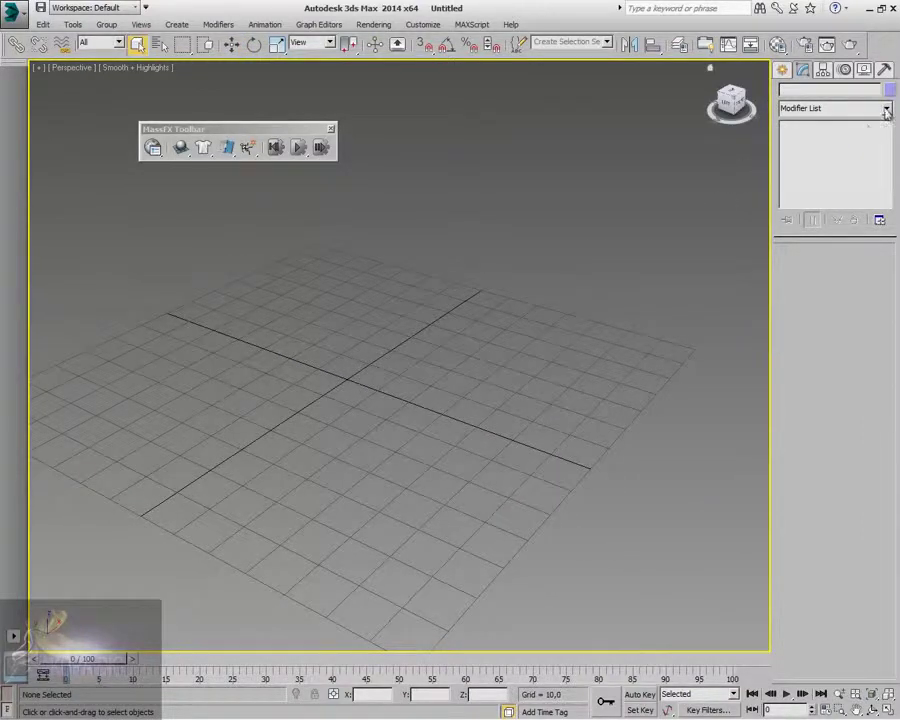
{"action": "left_click", "coordinate": [782, 70]}
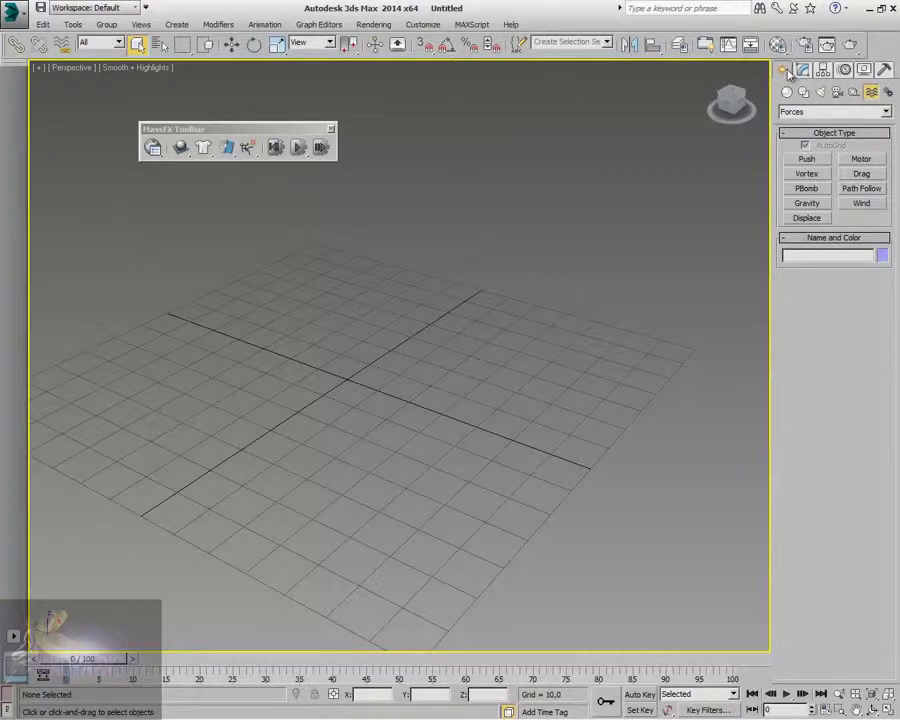
{"action": "left_click", "coordinate": [886, 92]}
{"action": "left_click", "coordinate": [807, 173]}
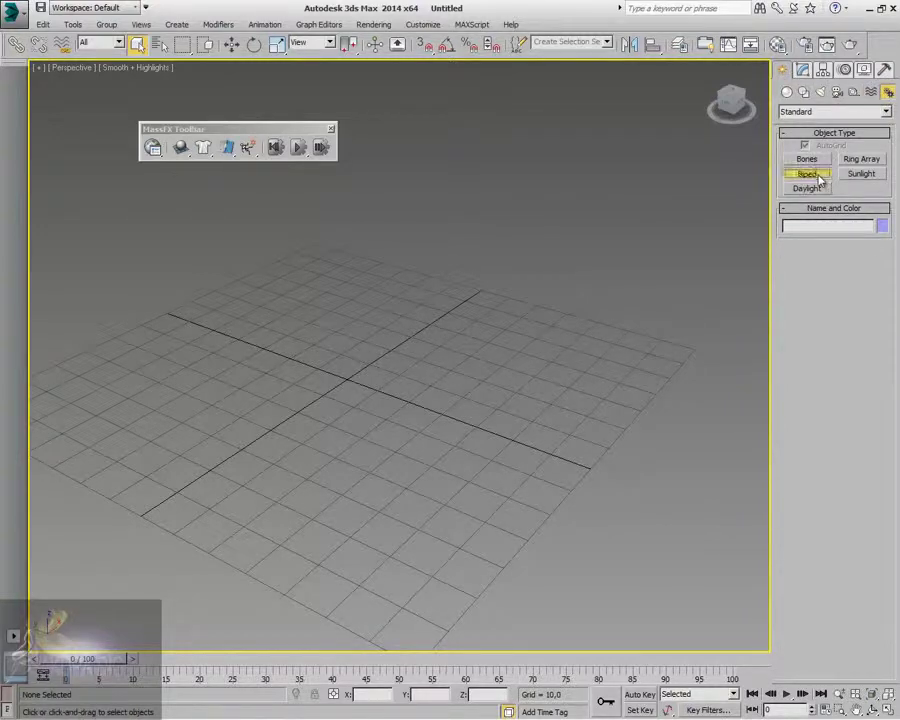
{"action": "left_click_drag", "start_coordinate": [410, 432], "coordinate": [473, 245]}
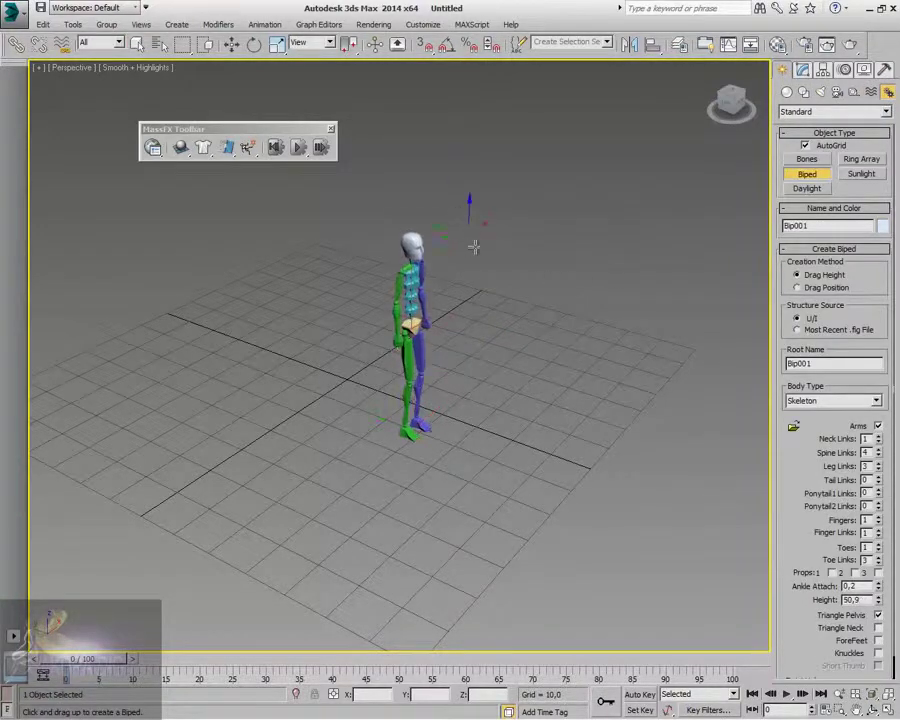
{"action": "right_click", "coordinate": [572, 305]}
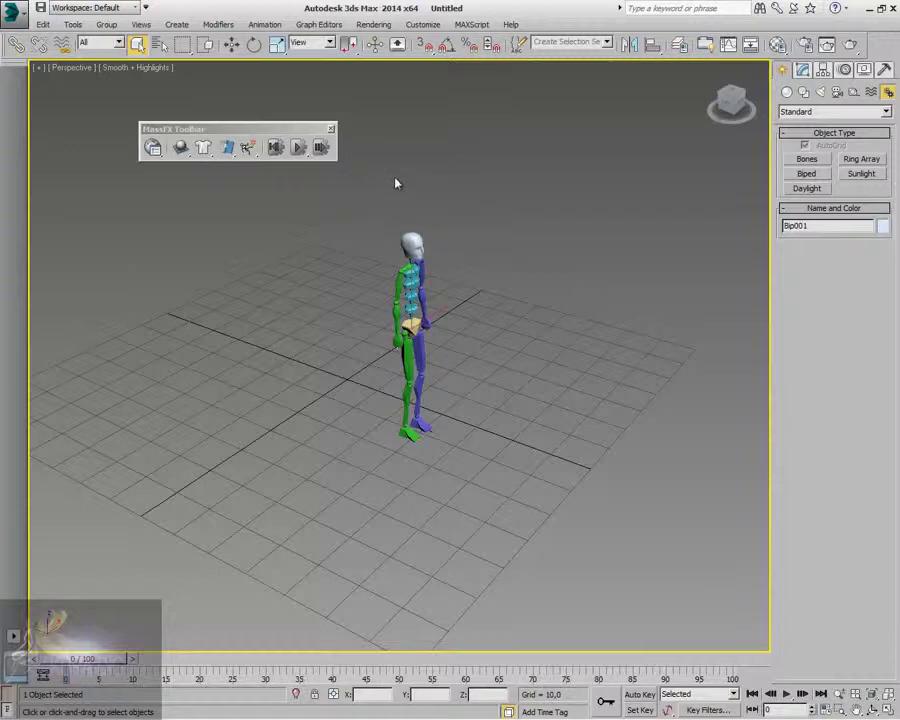
Step: Create a Dynamic Ragdoll from all the biped's bones, then run the simulation and reset it
{"action": "left_click_drag", "start_coordinate": [380, 244], "coordinate": [527, 432]}
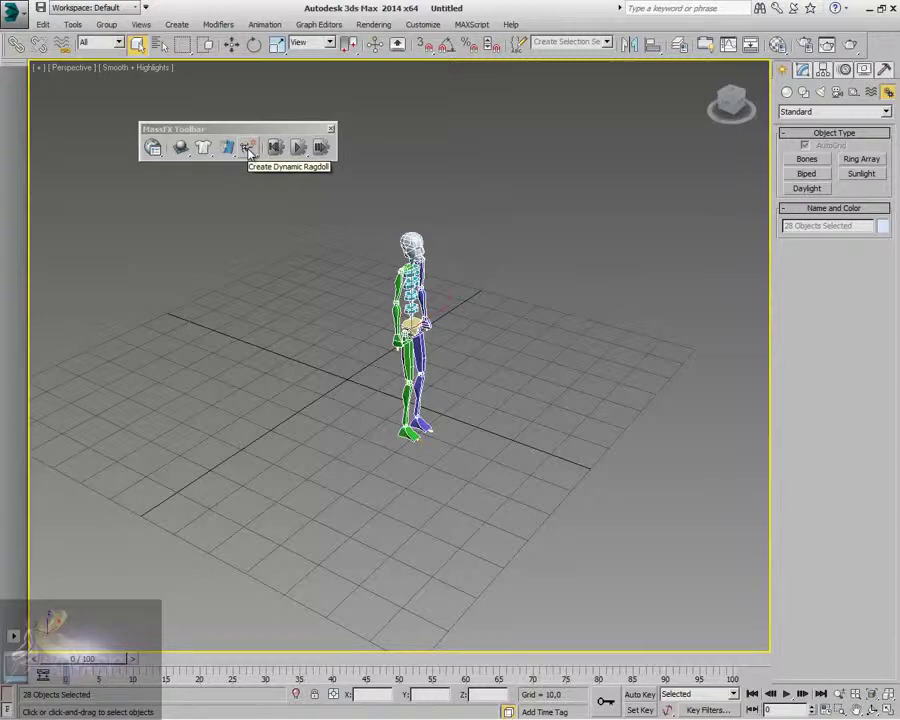
{"action": "left_click_drag", "start_coordinate": [249, 152], "coordinate": [270, 179]}
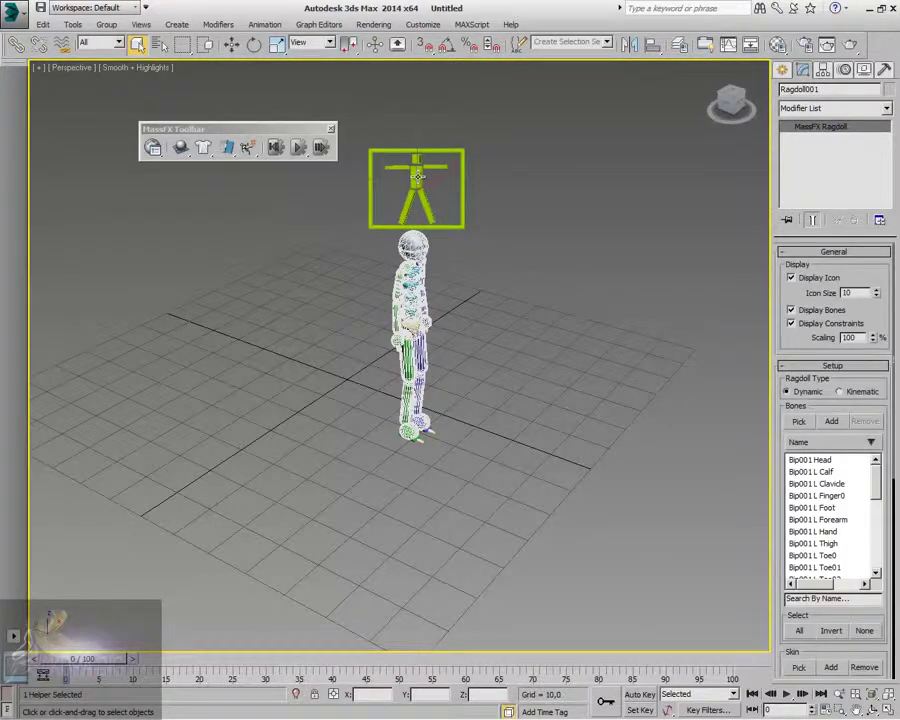
{"action": "left_click", "coordinate": [302, 148]}
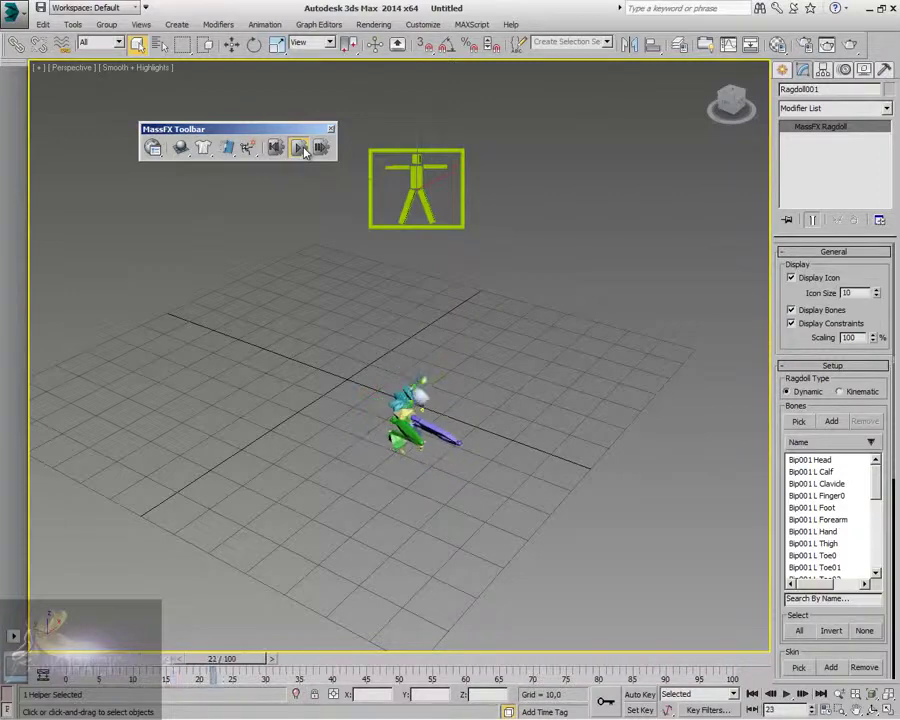
{"action": "left_click", "coordinate": [276, 148]}
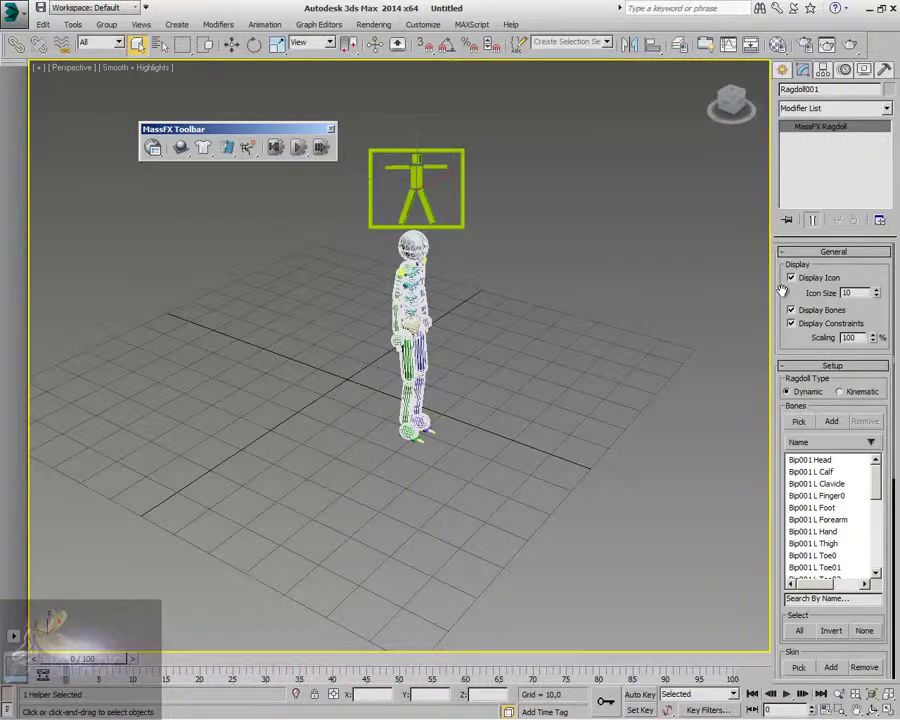
Step: Set the MassFX global gravity to No Gravity, then run the ragdoll simulation, stop it and reset it
{"action": "left_click_drag", "start_coordinate": [783, 290], "coordinate": [783, 286]}
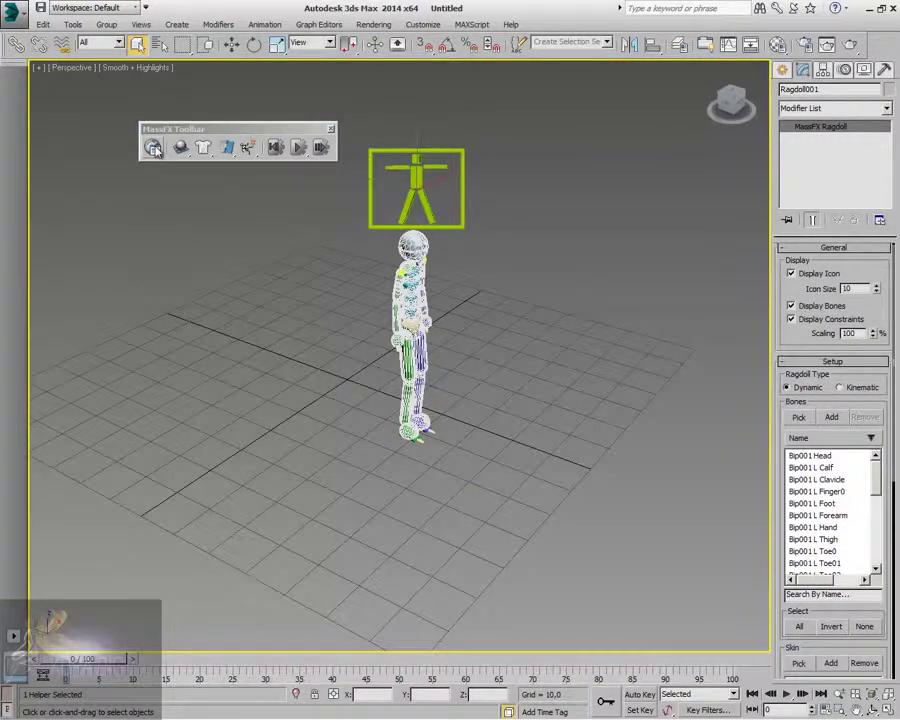
{"action": "left_click", "coordinate": [153, 148]}
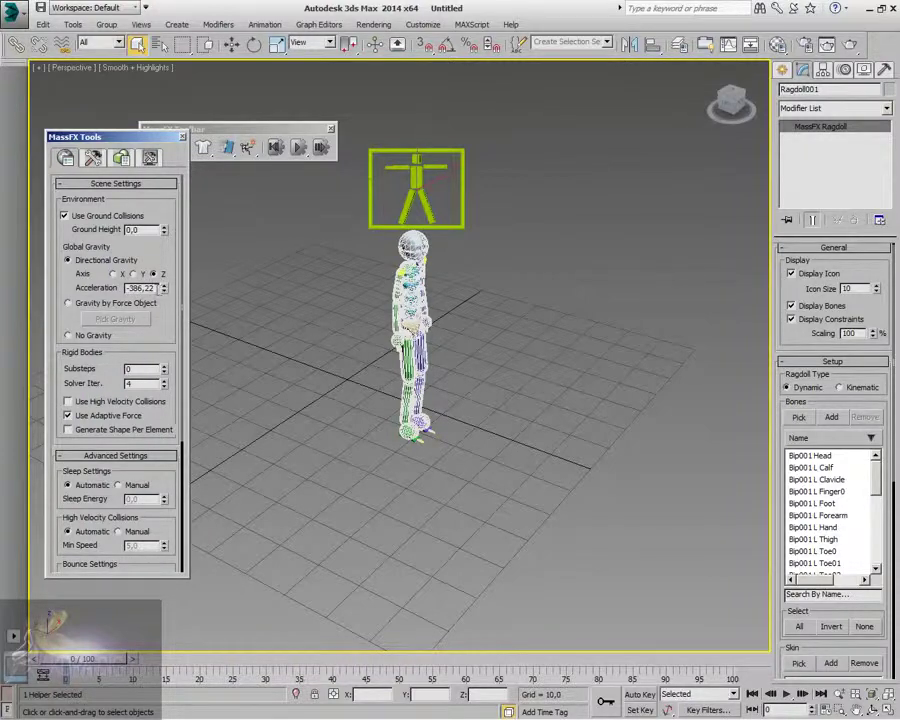
{"action": "left_click", "coordinate": [70, 335]}
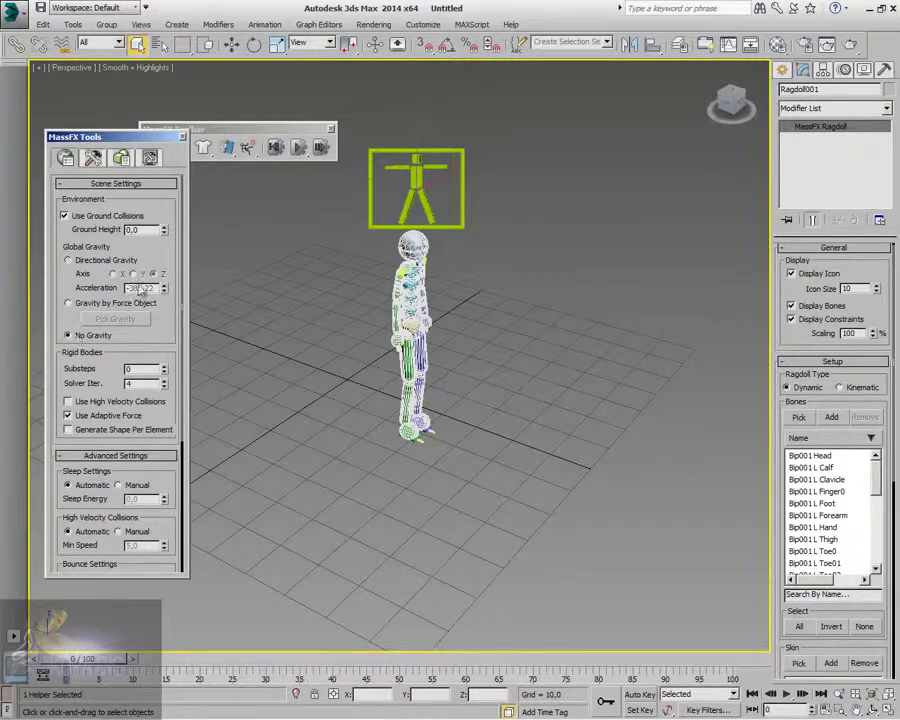
{"action": "left_click", "coordinate": [297, 148]}
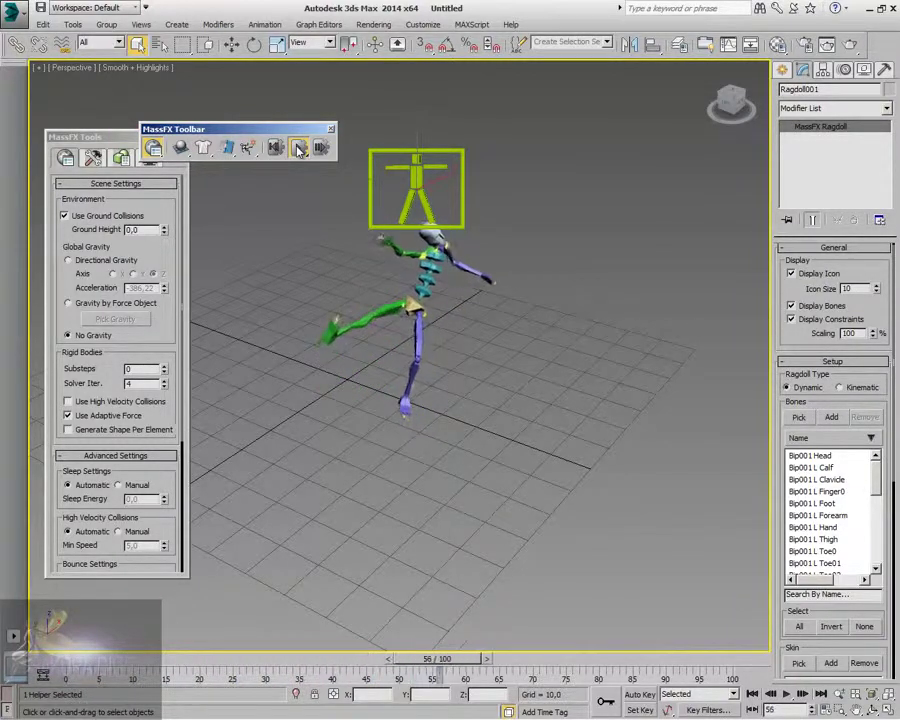
{"action": "left_click", "coordinate": [298, 148]}
{"action": "left_click", "coordinate": [276, 148]}
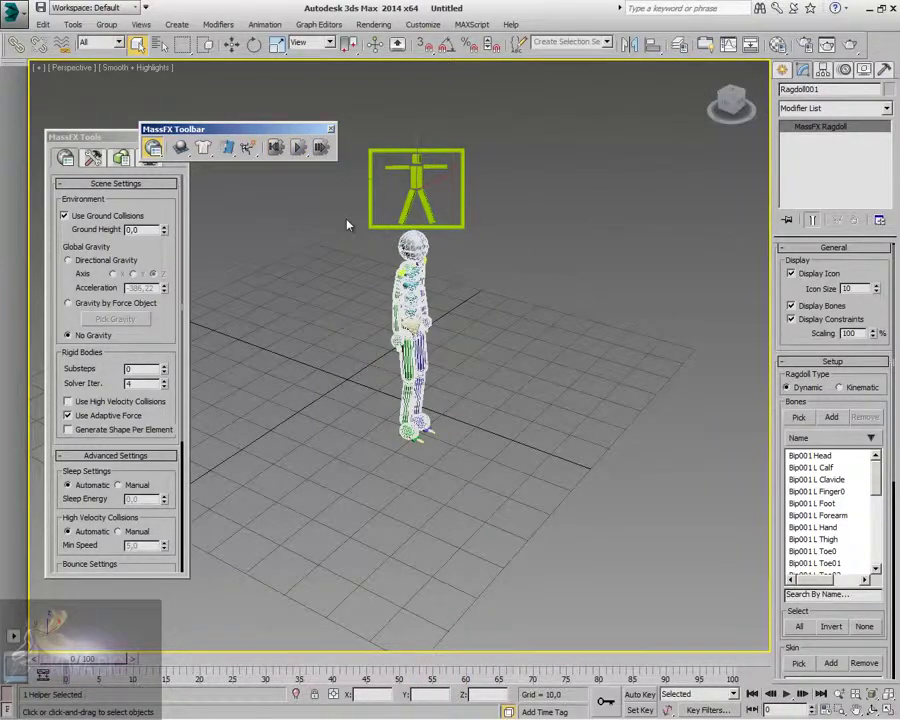
Step: Create a box about 38,69 by 28,76 and 24,99 high beside the biped and shift it slightly away
{"action": "left_click", "coordinate": [782, 70]}
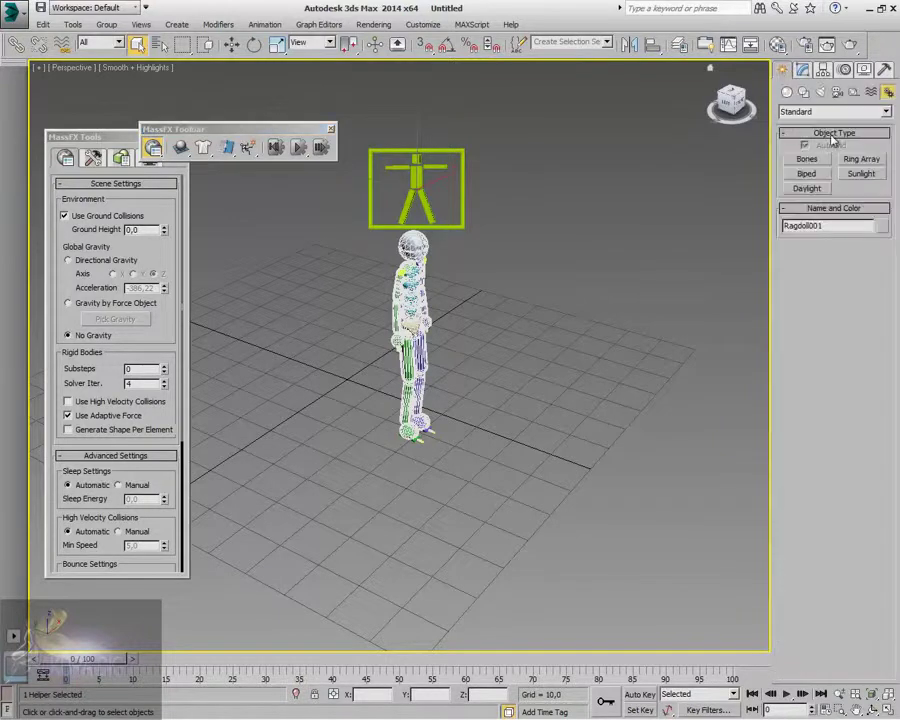
{"action": "left_click", "coordinate": [787, 92]}
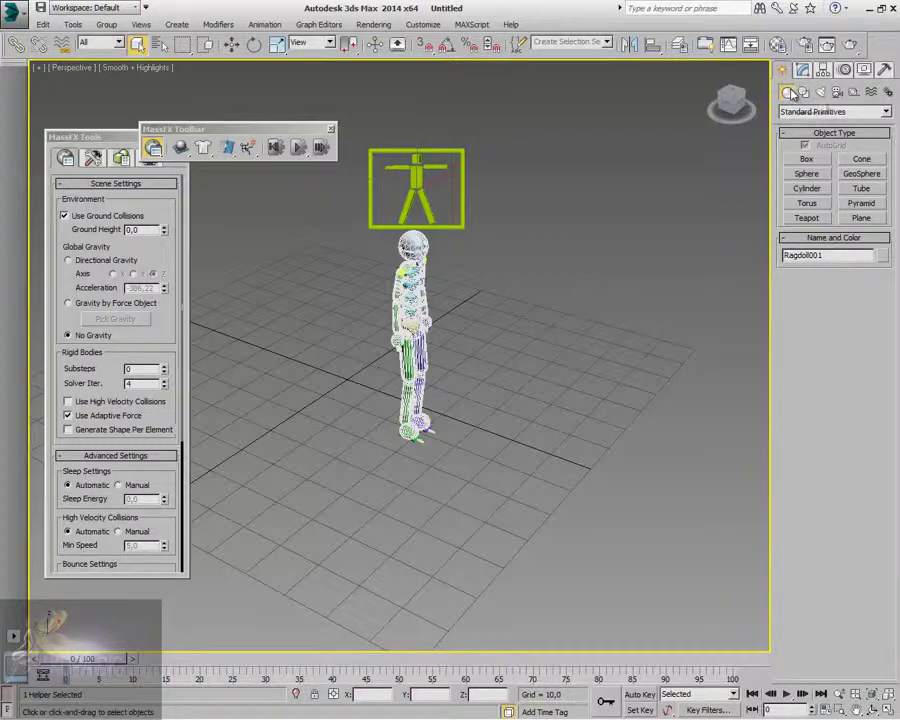
{"action": "left_click", "coordinate": [806, 159]}
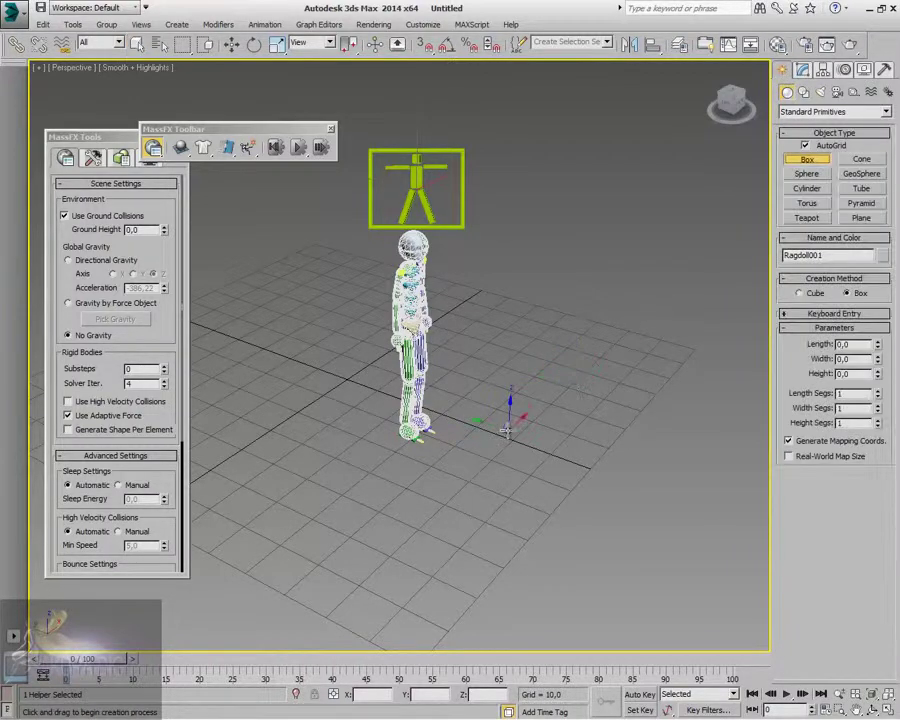
{"action": "left_click_drag", "start_coordinate": [512, 440], "coordinate": [610, 558]}
{"action": "left_click", "coordinate": [620, 456]}
{"action": "right_click", "coordinate": [522, 422]}
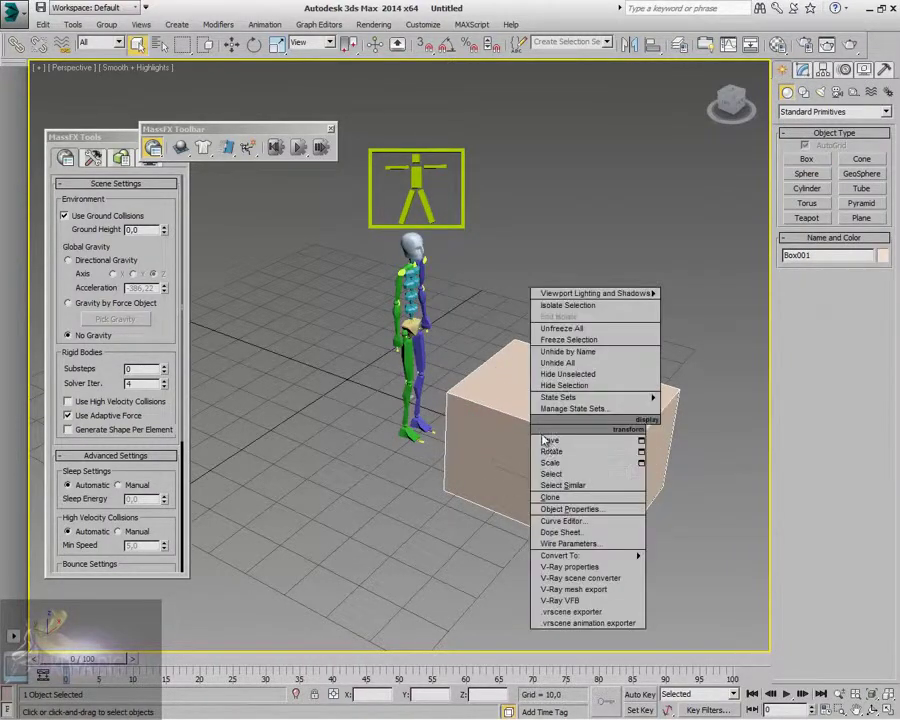
{"action": "left_click", "coordinate": [548, 452]}
{"action": "left_click_drag", "start_coordinate": [518, 474], "coordinate": [540, 476]}
Step: Enlarge the box to about 78,15 long, 60,69 wide and 48,49 high, and move it away from the biped to Y -124,5
{"action": "left_click", "coordinate": [802, 69]}
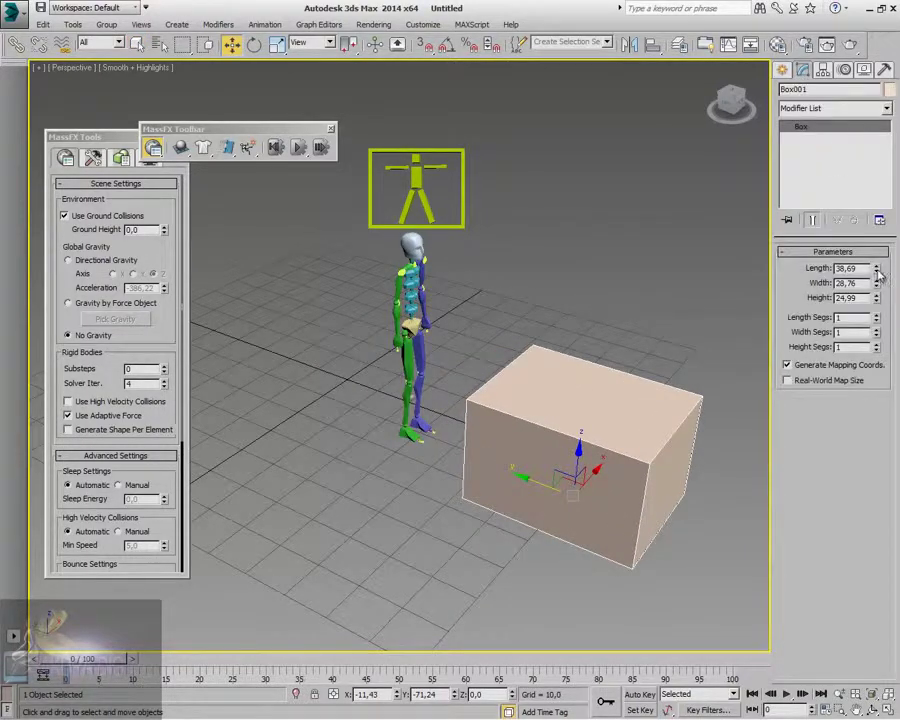
{"action": "mouse_move", "coordinate": [879, 272]}
{"action": "left_mouse_down"}
{"action": "mouse_move", "coordinate": [870, 258]}
{"action": "mouse_move", "coordinate": [877, 286]}
{"action": "left_mouse_up"}
{"action": "scroll", "coordinate": [462, 296], "scroll_direction": "down", "scroll_amount": 4}
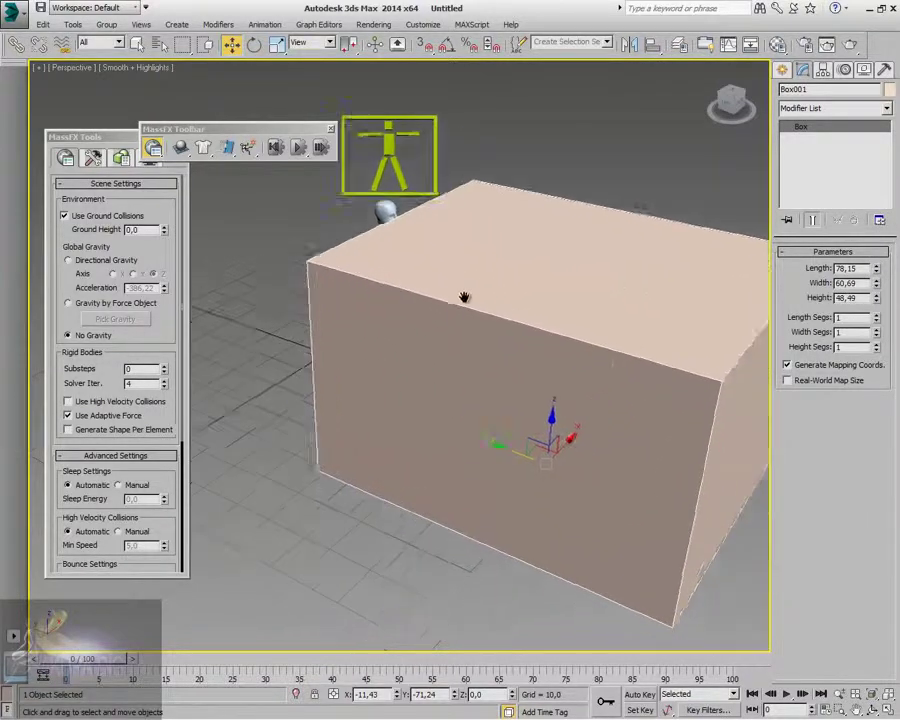
{"action": "left_click_drag", "start_coordinate": [432, 282], "coordinate": [527, 383]}
{"action": "scroll", "coordinate": [436, 458], "scroll_direction": "up", "scroll_amount": 2}
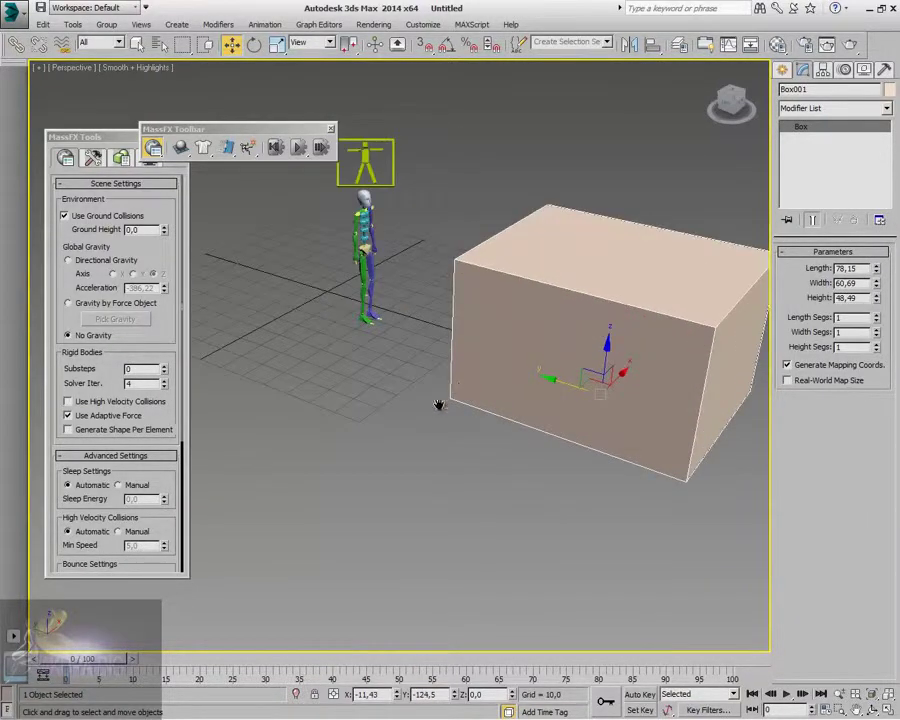
{"action": "scroll", "coordinate": [425, 409], "scroll_direction": "down", "scroll_amount": 2}
Step: Animate the box with Auto Key so that by frame 30 it moves through the biped along Y to 23,81
{"action": "left_click", "coordinate": [644, 695]}
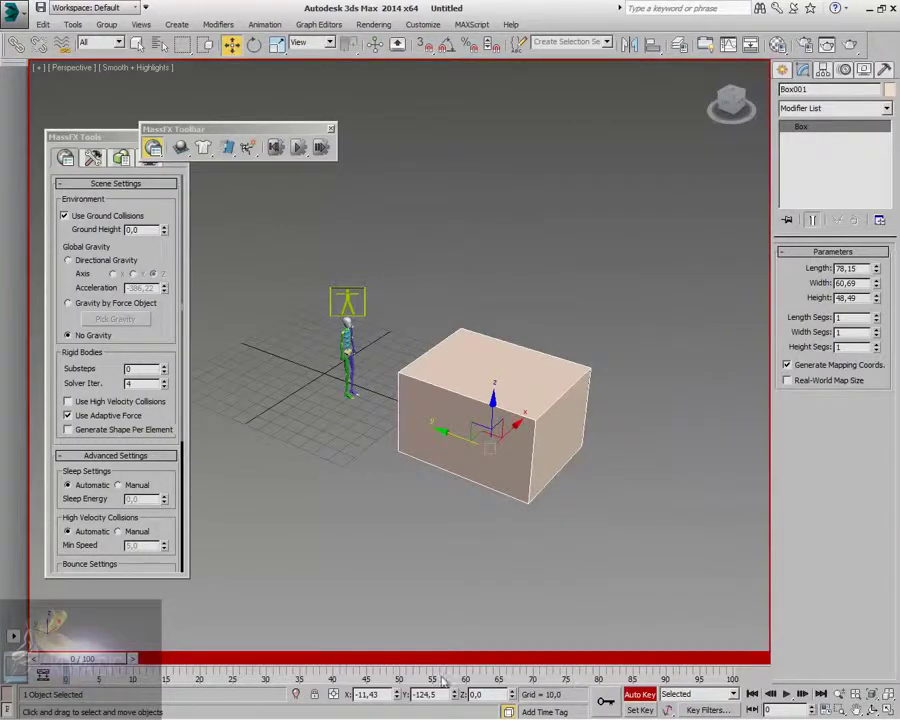
{"action": "left_click_drag", "start_coordinate": [113, 662], "coordinate": [300, 662]}
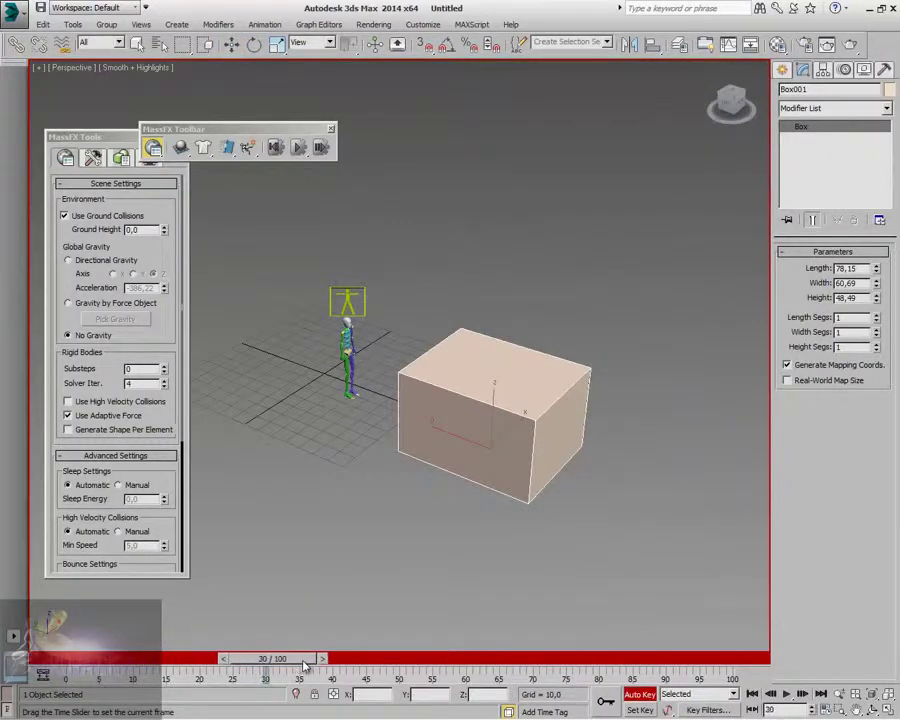
{"action": "left_click_drag", "start_coordinate": [452, 433], "coordinate": [218, 370]}
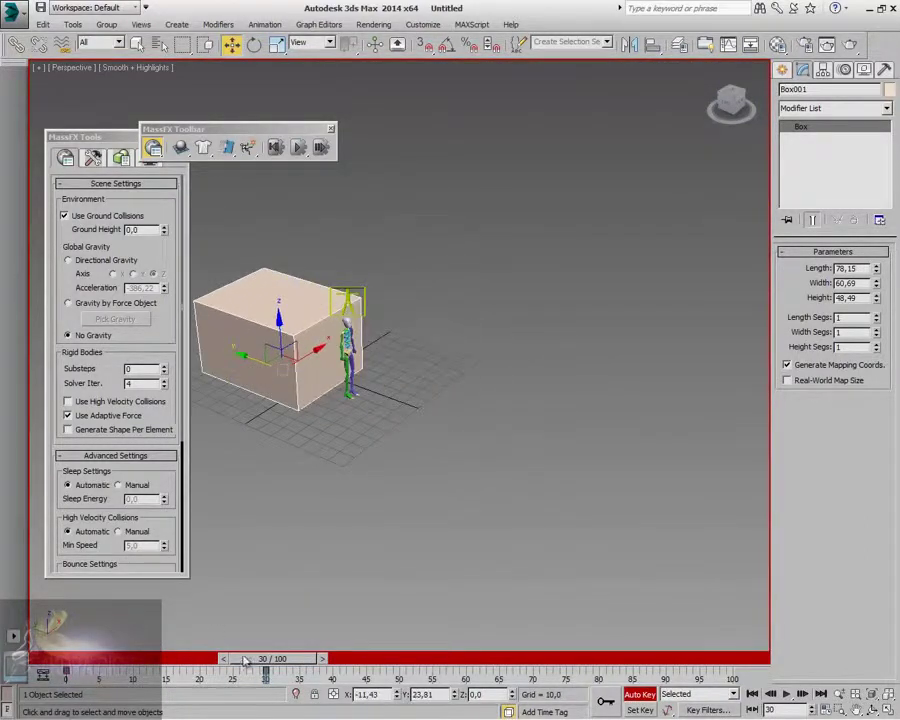
{"action": "left_click_drag", "start_coordinate": [272, 658], "coordinate": [291, 658]}
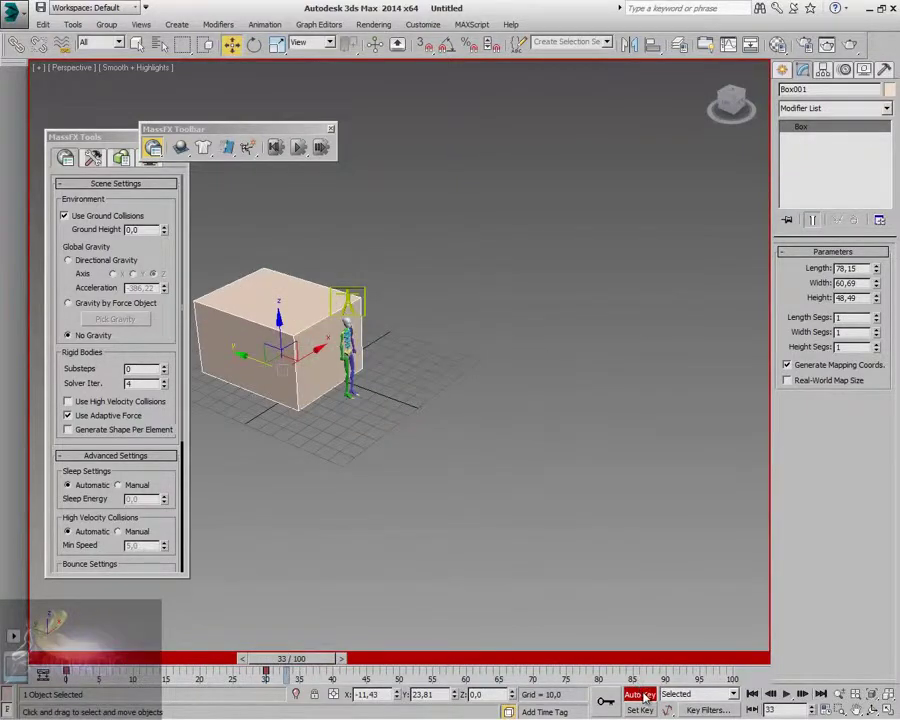
{"action": "left_click", "coordinate": [640, 694]}
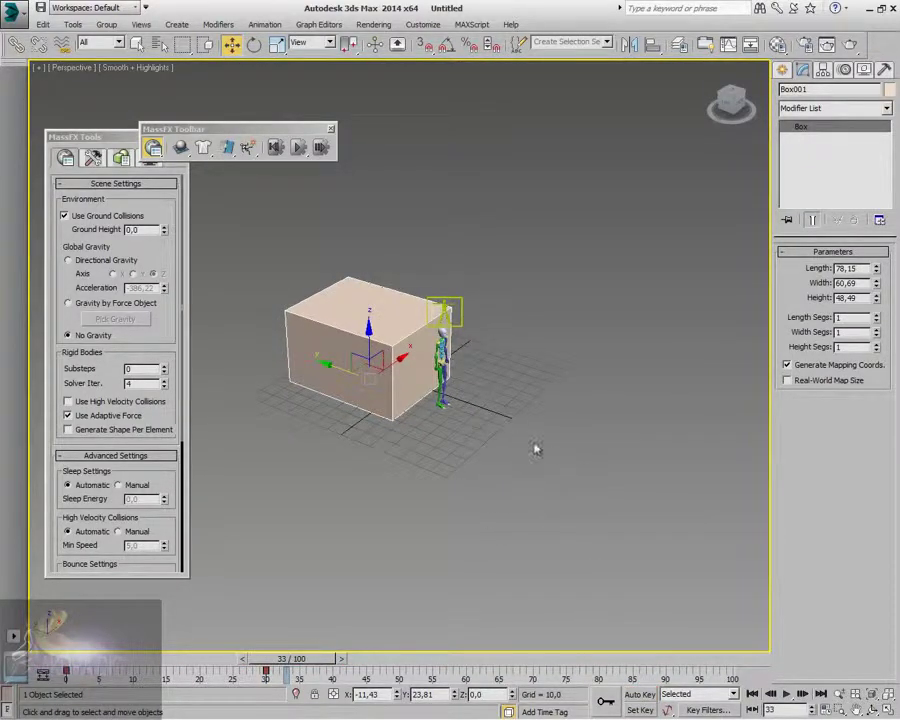
{"action": "middle_click_drag", "start_coordinate": [535, 450], "coordinate": [673, 539]}
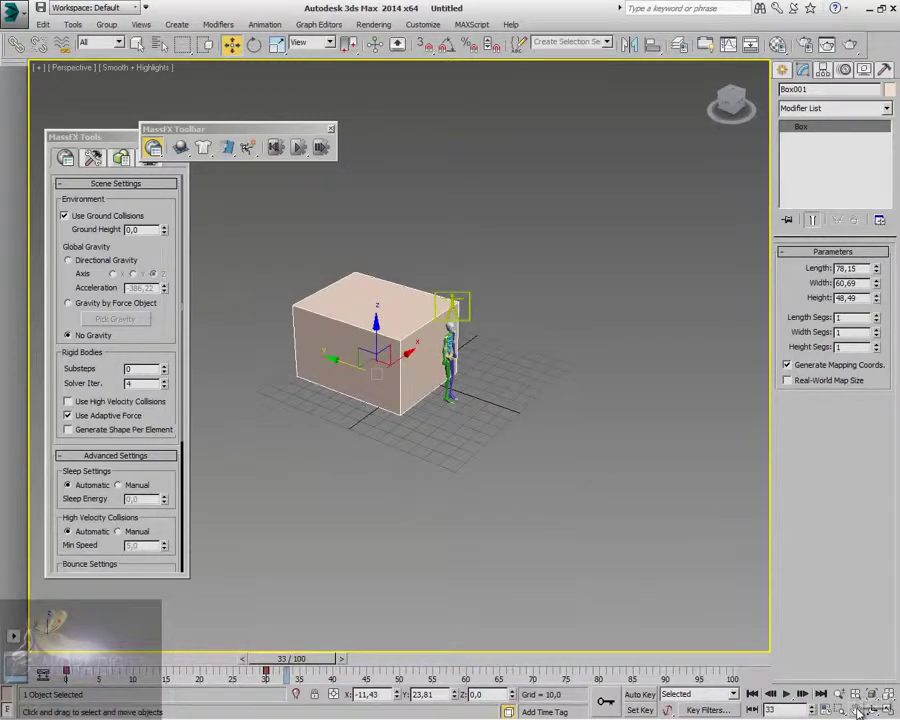
{"action": "left_click", "coordinate": [563, 485]}
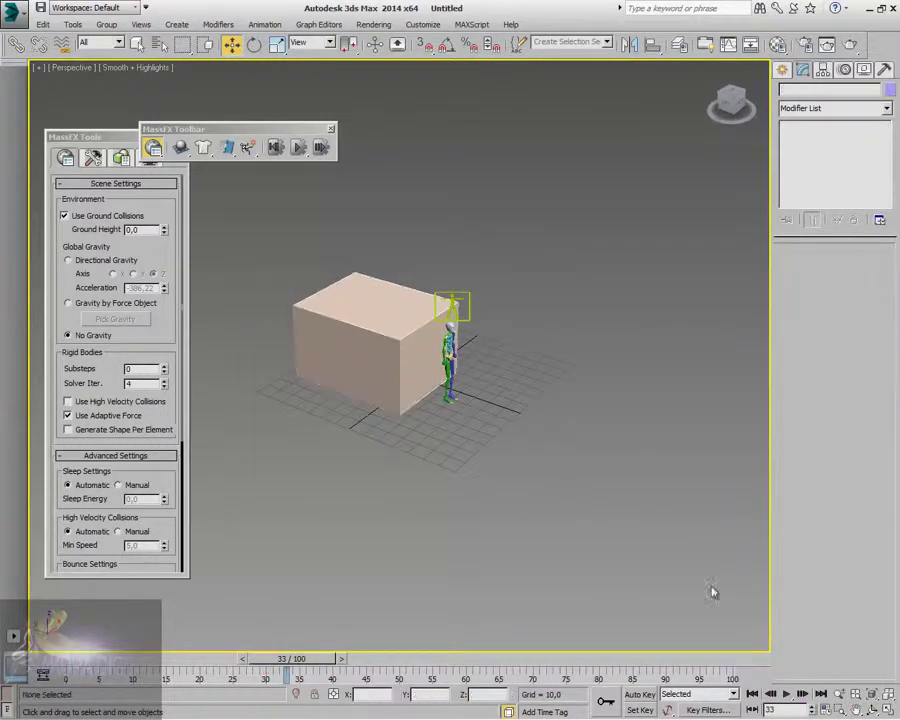
{"action": "left_click", "coordinate": [857, 708]}
{"action": "scroll", "coordinate": [525, 455], "scroll_direction": "up", "scroll_amount": 4}
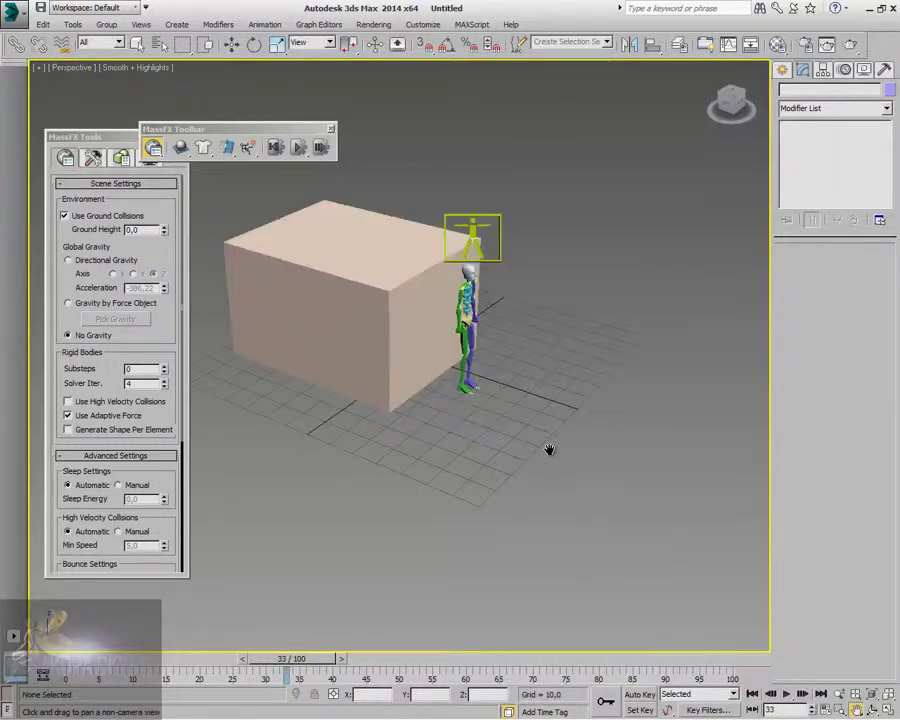
{"action": "scroll", "coordinate": [534, 428], "scroll_direction": "down", "scroll_amount": 5}
{"action": "scroll", "coordinate": [534, 430], "scroll_direction": "up", "scroll_amount": 4}
{"action": "scroll", "coordinate": [555, 444], "scroll_direction": "down", "scroll_amount": 1}
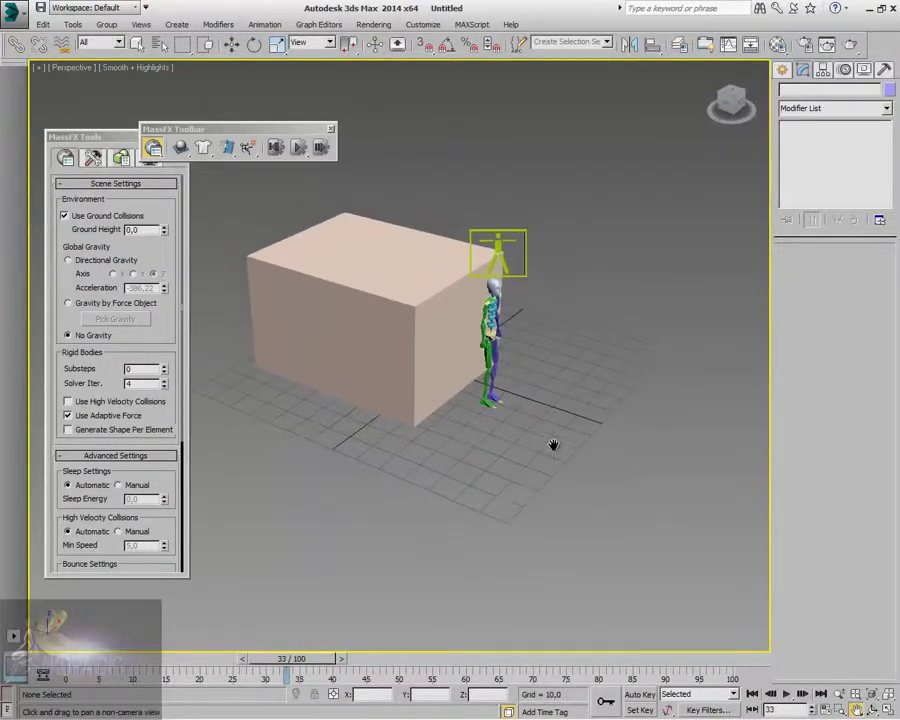
{"action": "right_click", "coordinate": [518, 432]}
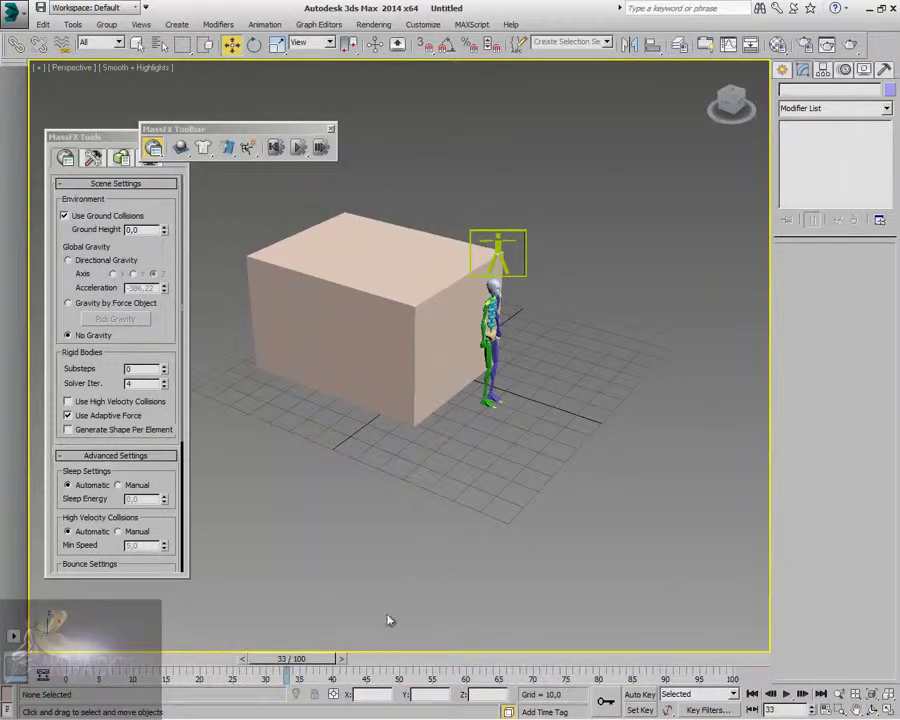
Step: Return to frame 0 and make the animated box a Kinematic rigid body
{"action": "key", "text": "Home"}
{"action": "left_click", "coordinate": [679, 423]}
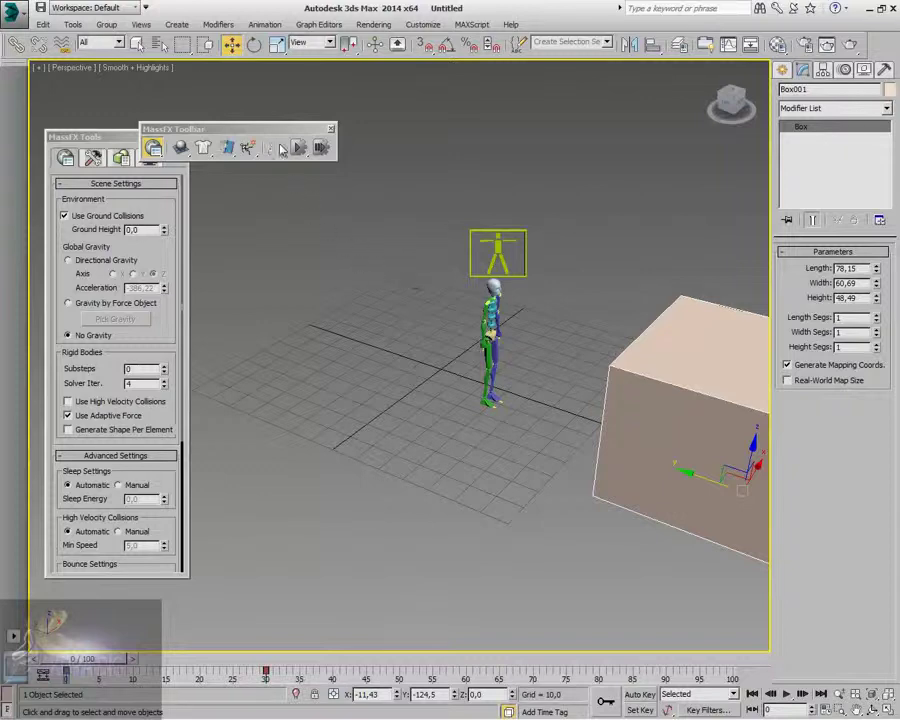
{"action": "left_click", "coordinate": [236, 131]}
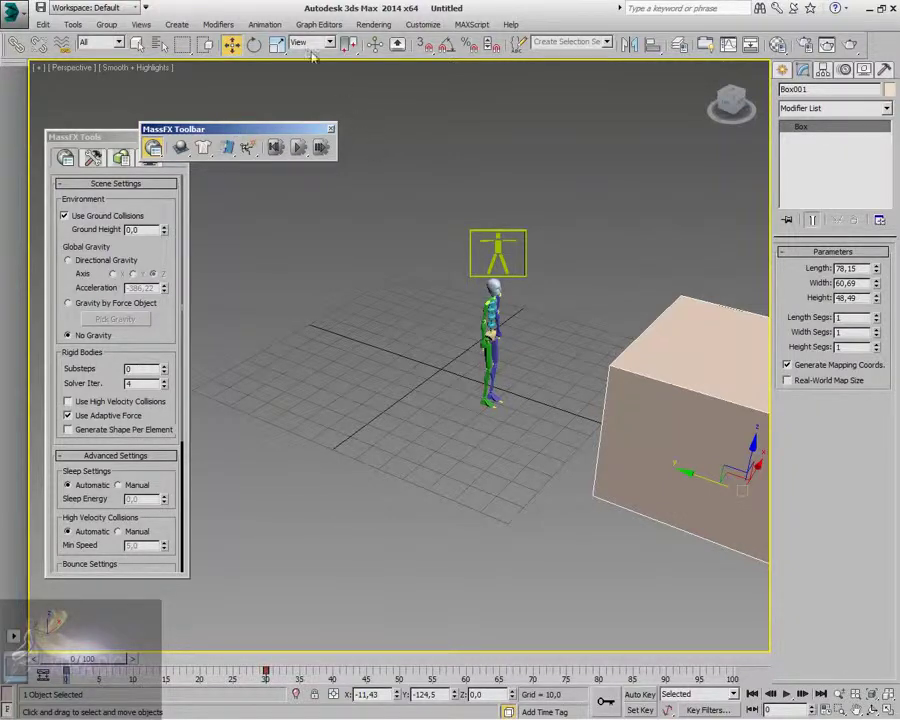
{"action": "left_click", "coordinate": [265, 24]}
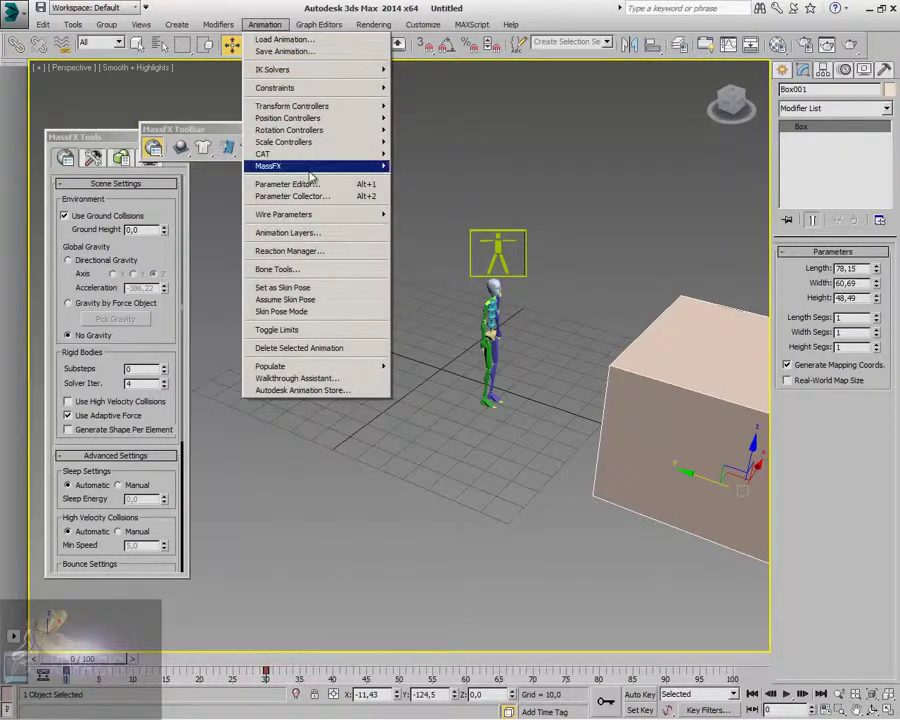
{"action": "mouse_move", "coordinate": [311, 168]}
{"action": "mouse_move", "coordinate": [437, 168]}
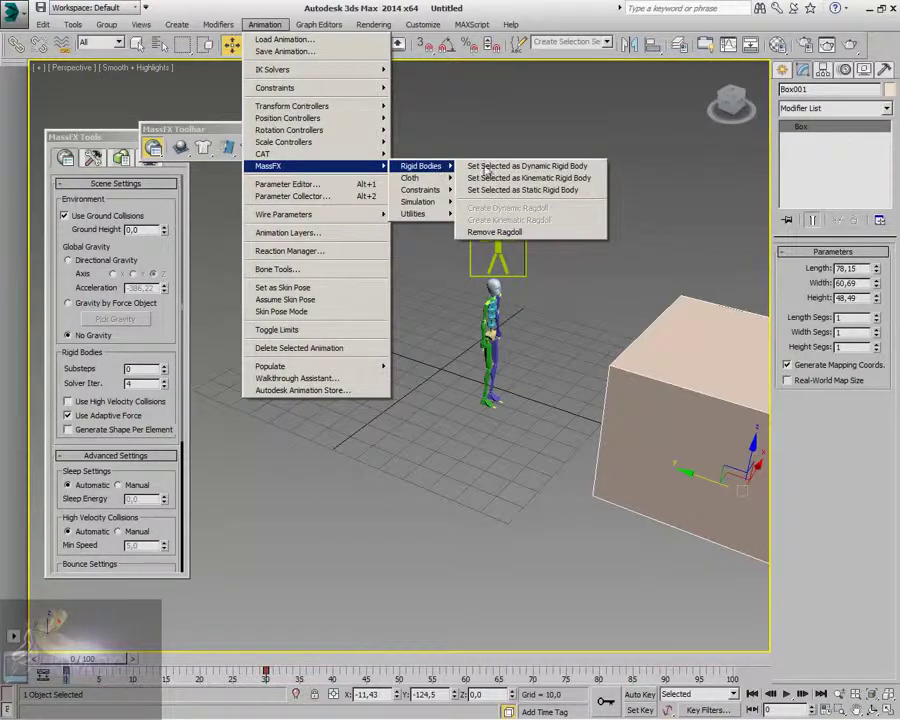
{"action": "left_click", "coordinate": [588, 186]}
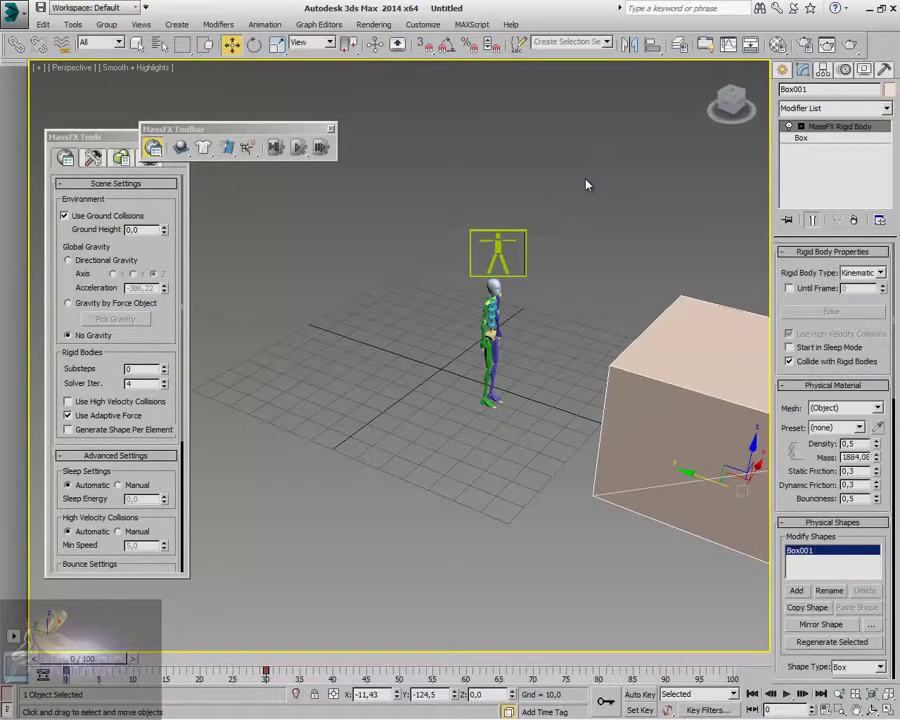
Step: Run the simulation of the box hitting the ragdoll, then stop and reset it
{"action": "left_click", "coordinate": [300, 148]}
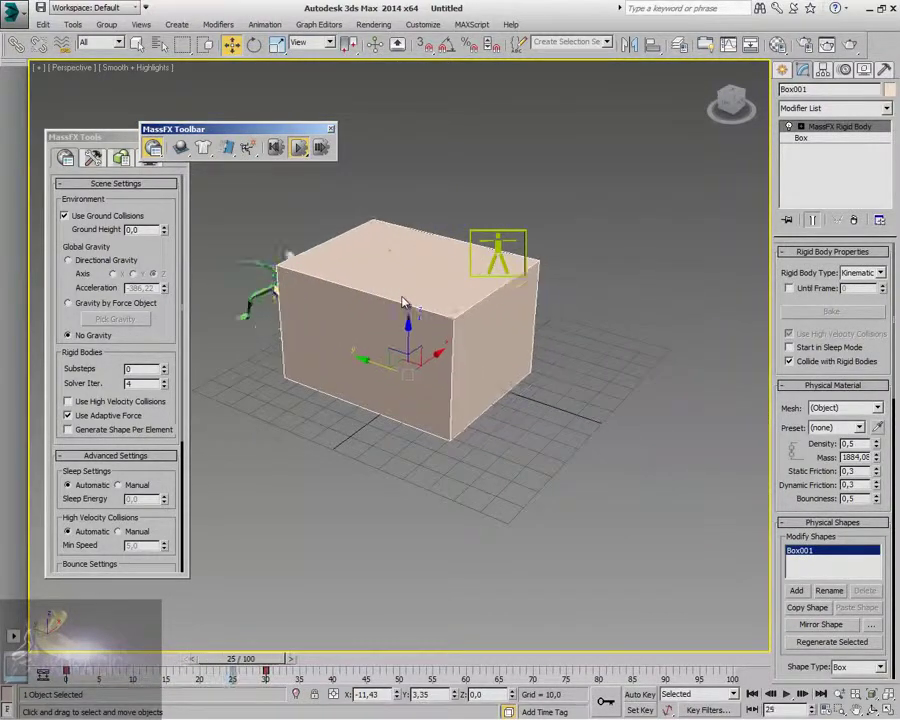
{"action": "left_click", "coordinate": [300, 148]}
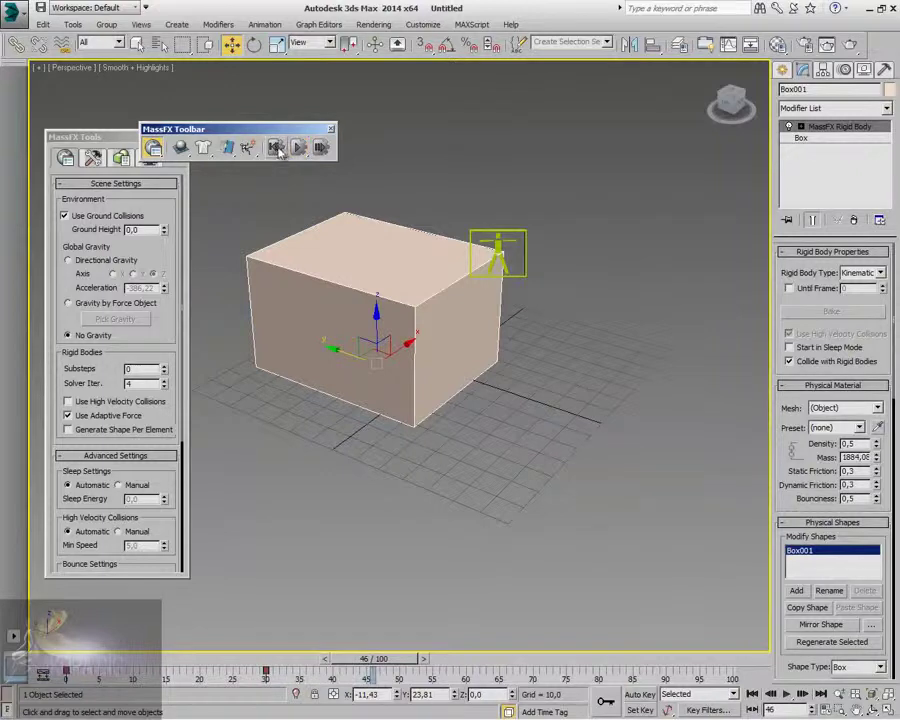
{"action": "left_click", "coordinate": [277, 147]}
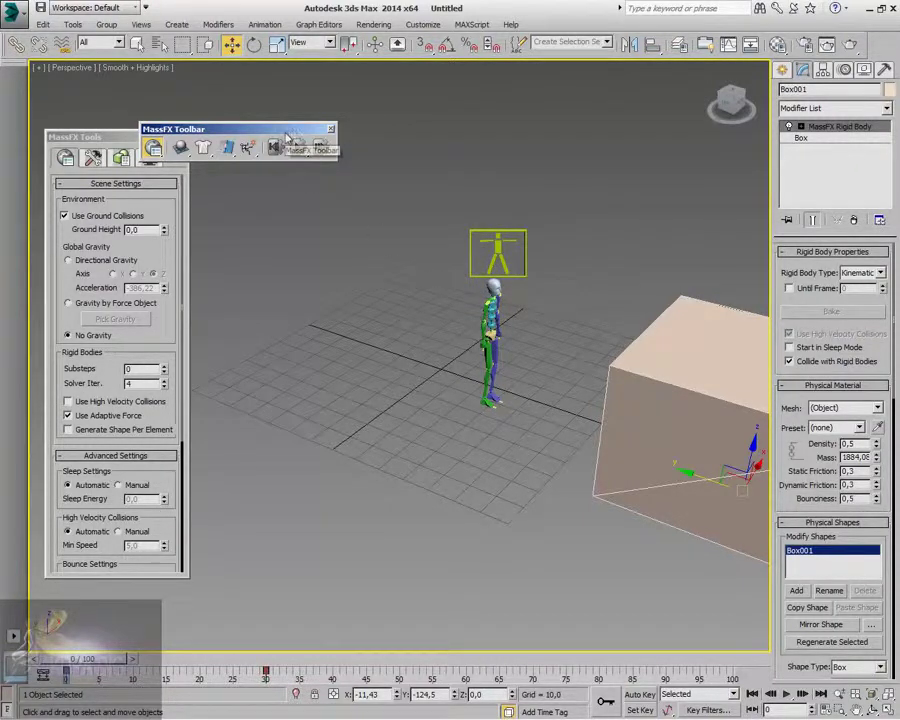
Step: Delete the box, then run the simulation with the ragdoll alone and reset it
{"action": "left_click_drag", "start_coordinate": [292, 131], "coordinate": [312, 132]}
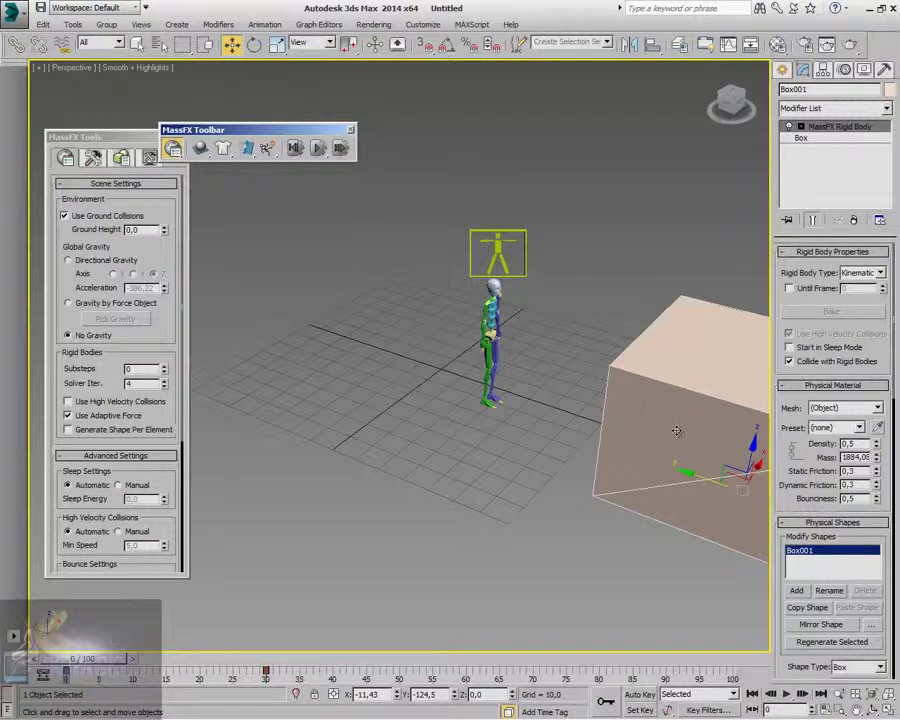
{"action": "key", "text": "Delete"}
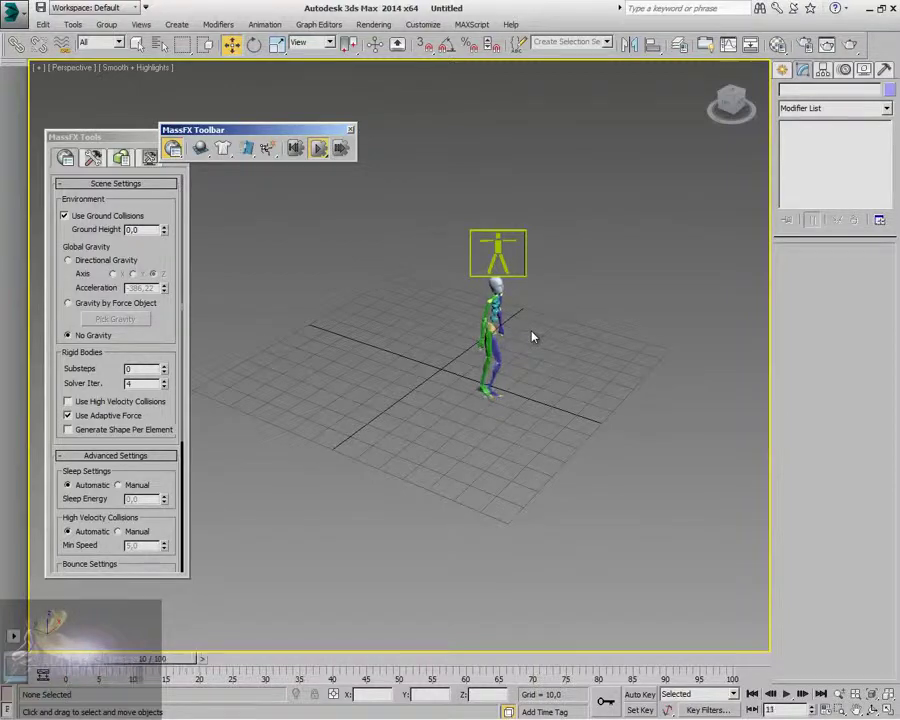
{"action": "left_click", "coordinate": [296, 148]}
Step: Switch the MassFX global gravity to Gravity by Force Object
{"action": "scroll", "coordinate": [396, 297], "scroll_direction": "up", "scroll_amount": 5}
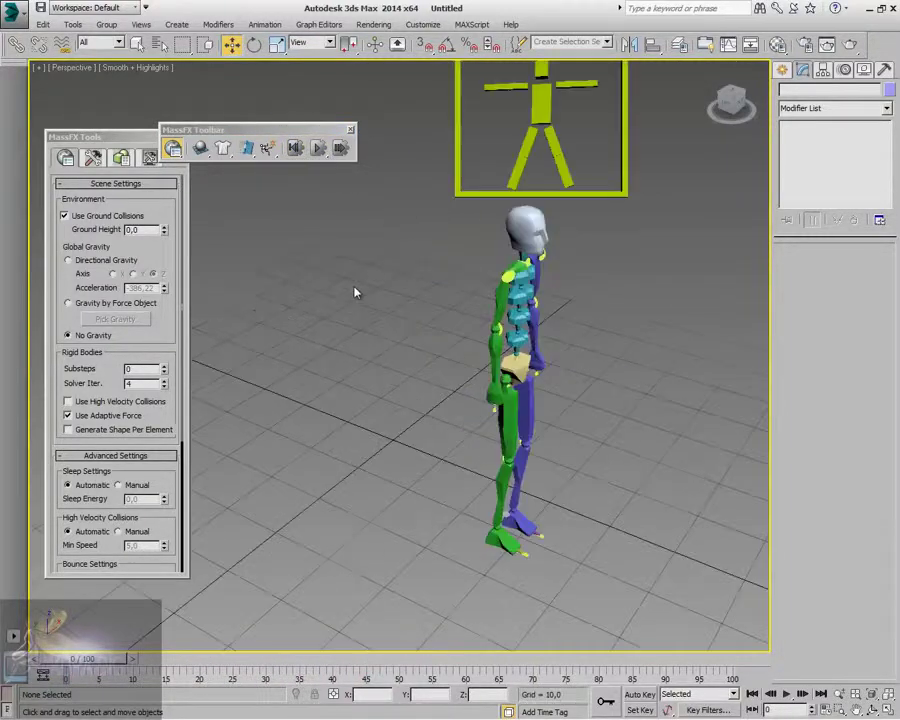
{"action": "middle_click_drag", "start_coordinate": [356, 292], "coordinate": [323, 296]}
{"action": "scroll", "coordinate": [325, 302], "scroll_direction": "down", "scroll_amount": 6}
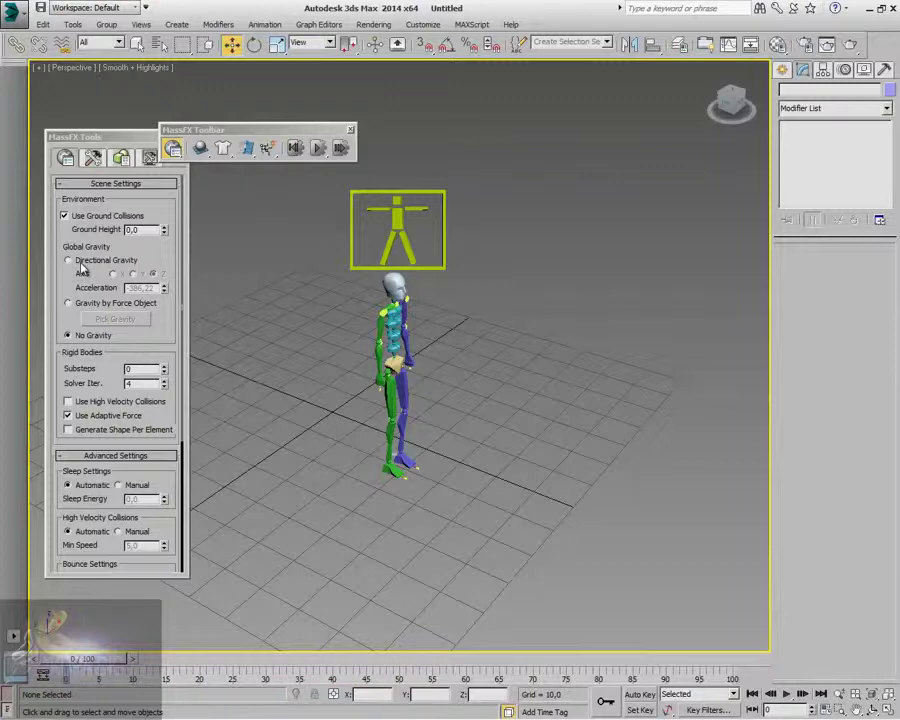
{"action": "left_click", "coordinate": [68, 302]}
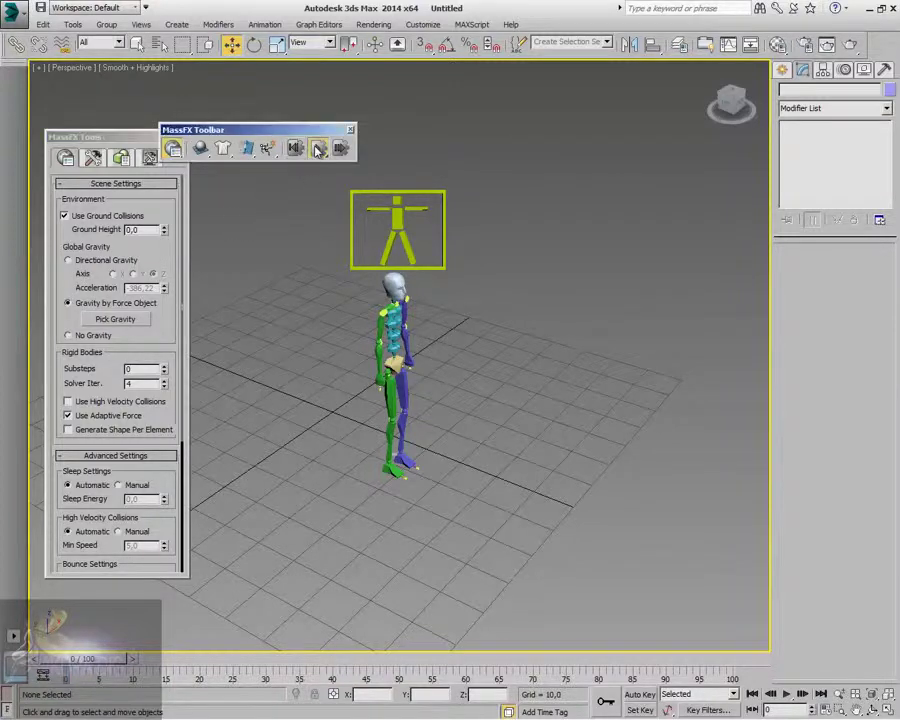
Step: Run the ragdoll simulation with no force object assigned as gravity, then stop and reset it
{"action": "left_click", "coordinate": [318, 148]}
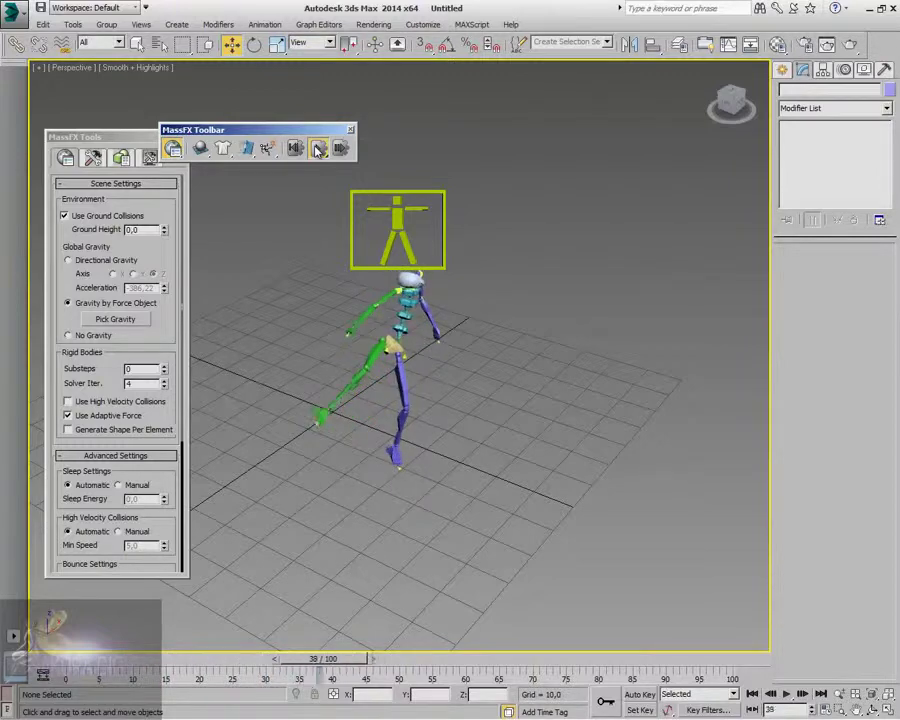
{"action": "left_click", "coordinate": [318, 148]}
{"action": "left_click", "coordinate": [294, 148]}
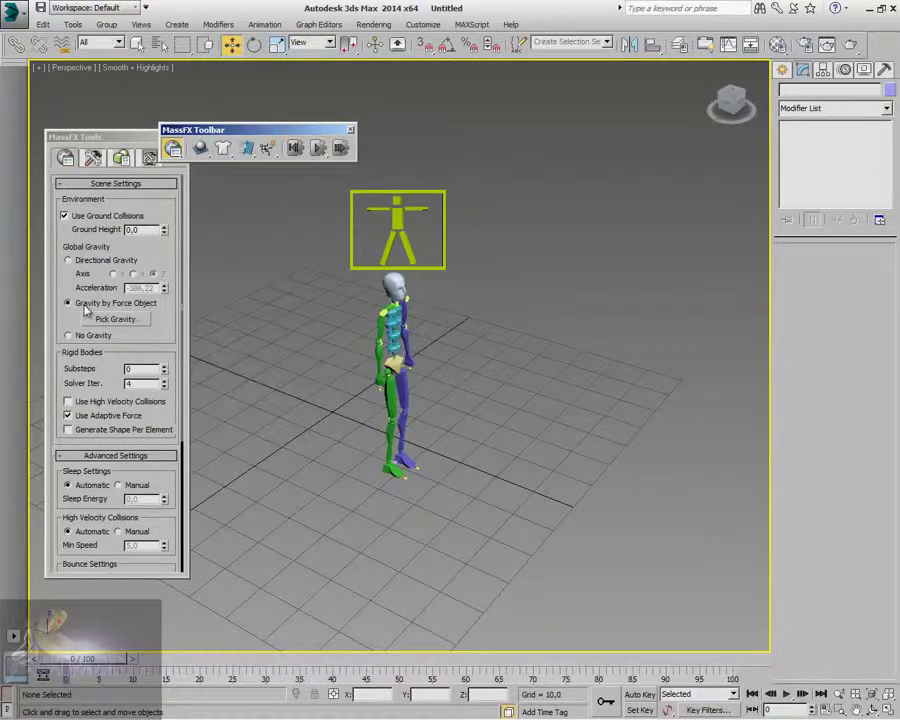
Step: Create a Wind force with an icon size of about 9.8 beside the biped and show its parameters
{"action": "left_click", "coordinate": [784, 70]}
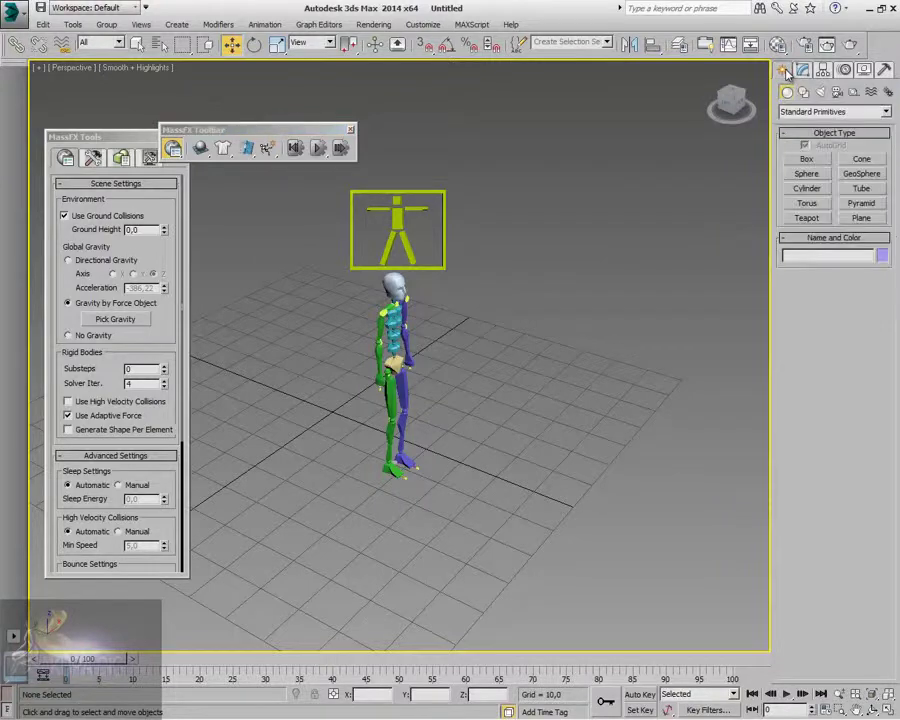
{"action": "left_click", "coordinate": [870, 94]}
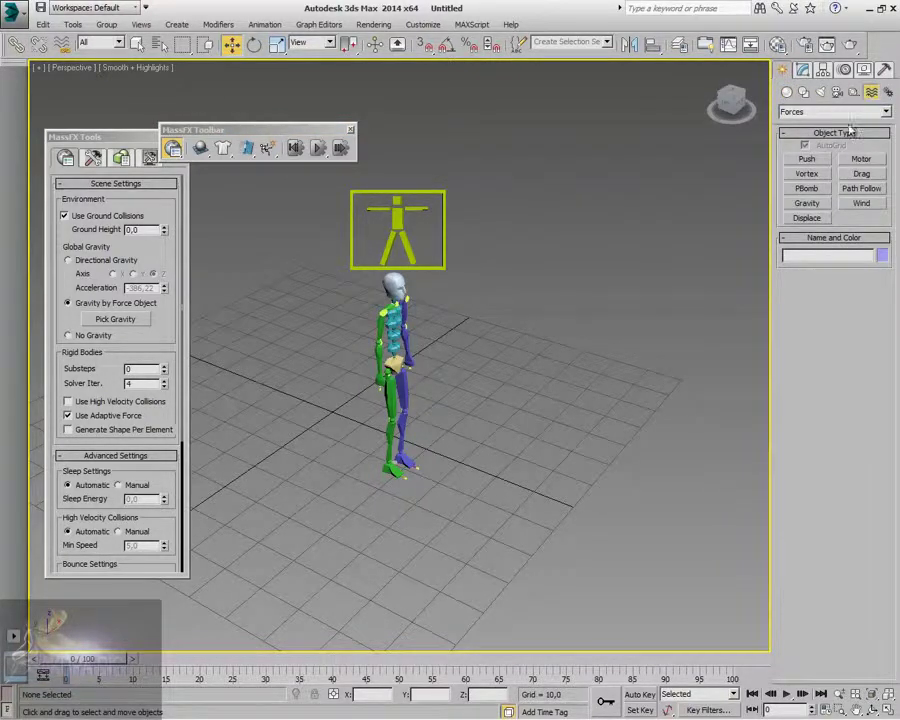
{"action": "left_click", "coordinate": [862, 204]}
{"action": "left_click_drag", "start_coordinate": [563, 386], "coordinate": [605, 390]}
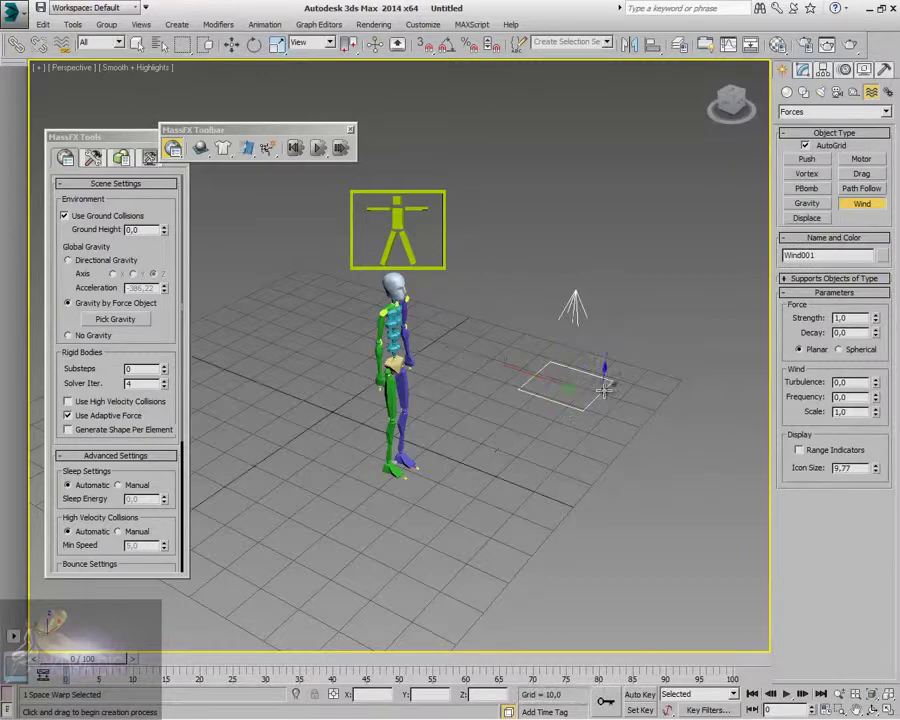
{"action": "key", "text": "w"}
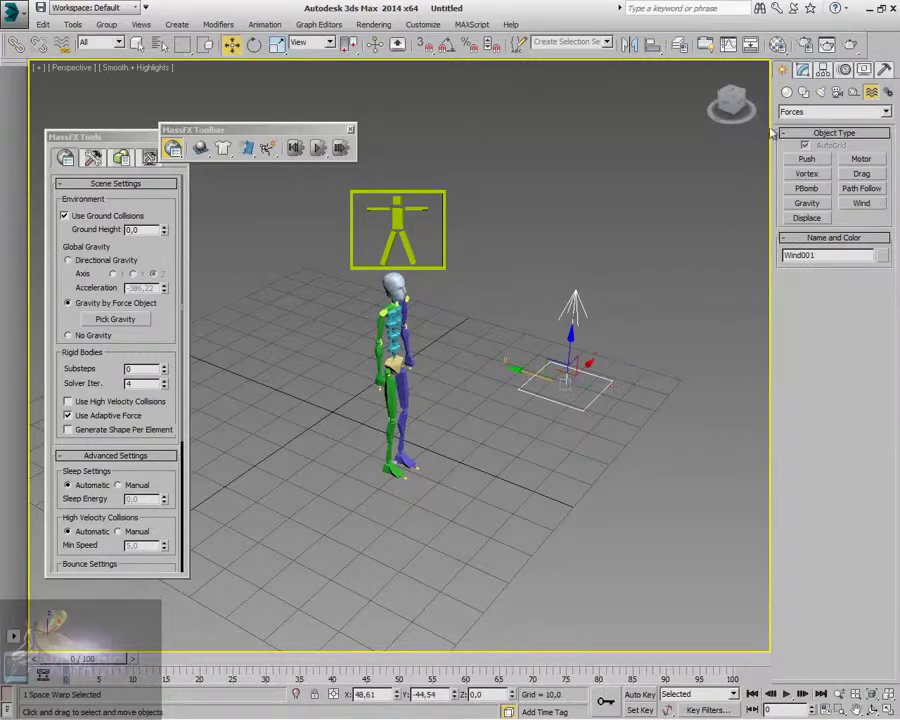
{"action": "left_click", "coordinate": [805, 70]}
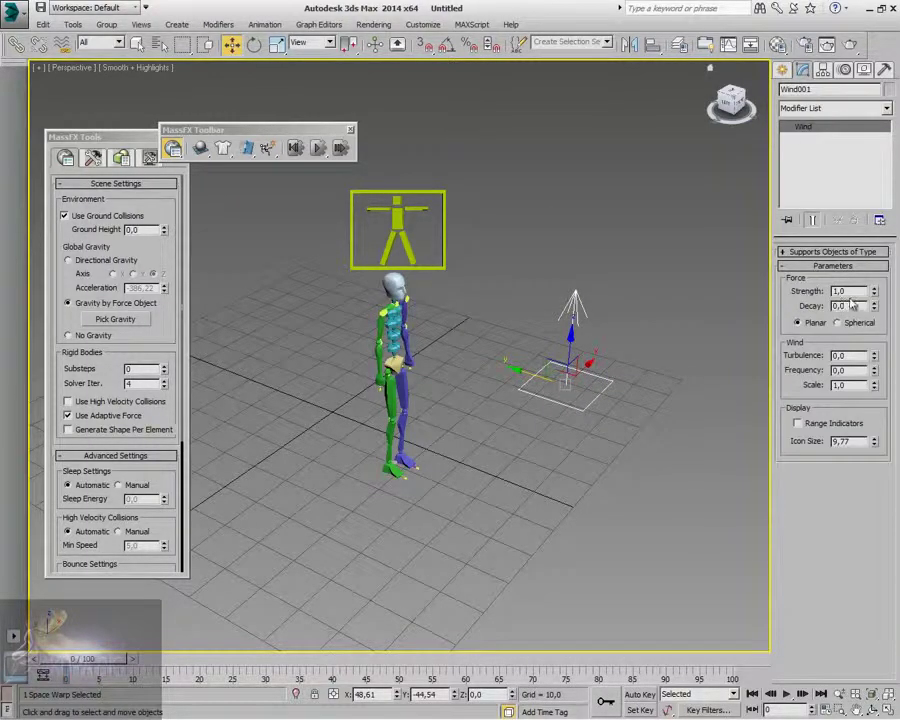
Step: Try to pick the Wind object as the MassFX global gravity, then delete it
{"action": "left_click", "coordinate": [115, 319]}
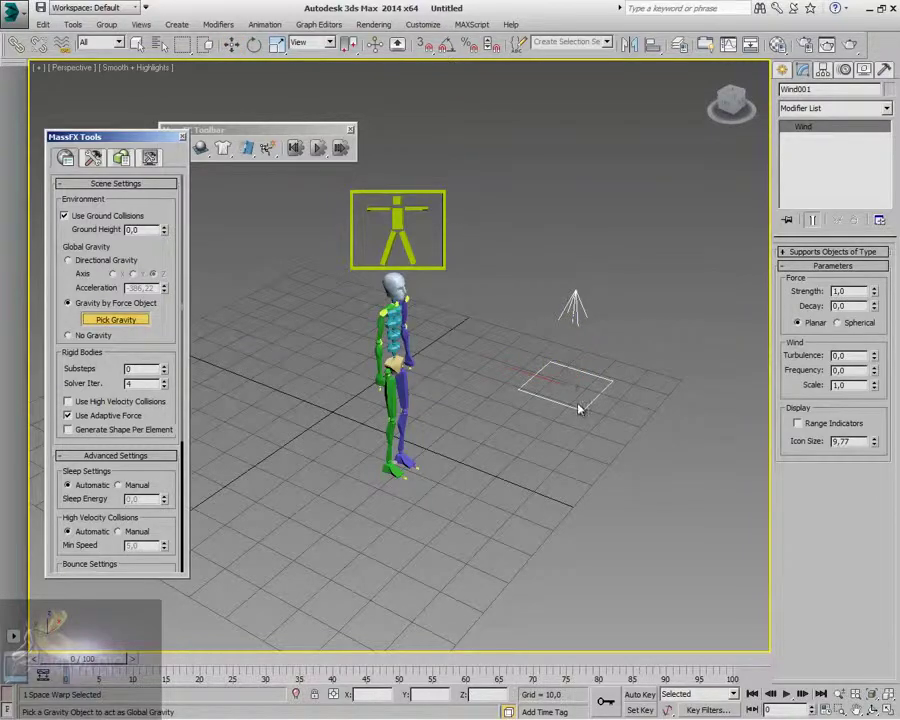
{"action": "left_click", "coordinate": [568, 338]}
{"action": "key", "text": "Delete"}
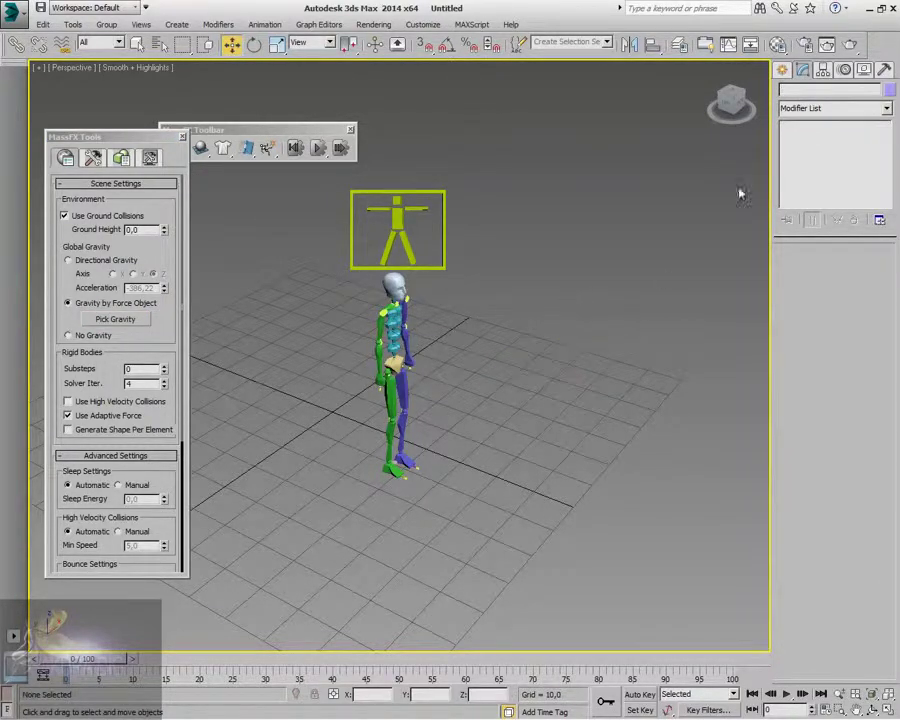
Step: Create a Gravity force with an icon size of about 14.7 beside the biped and show its parameters
{"action": "left_click", "coordinate": [785, 69]}
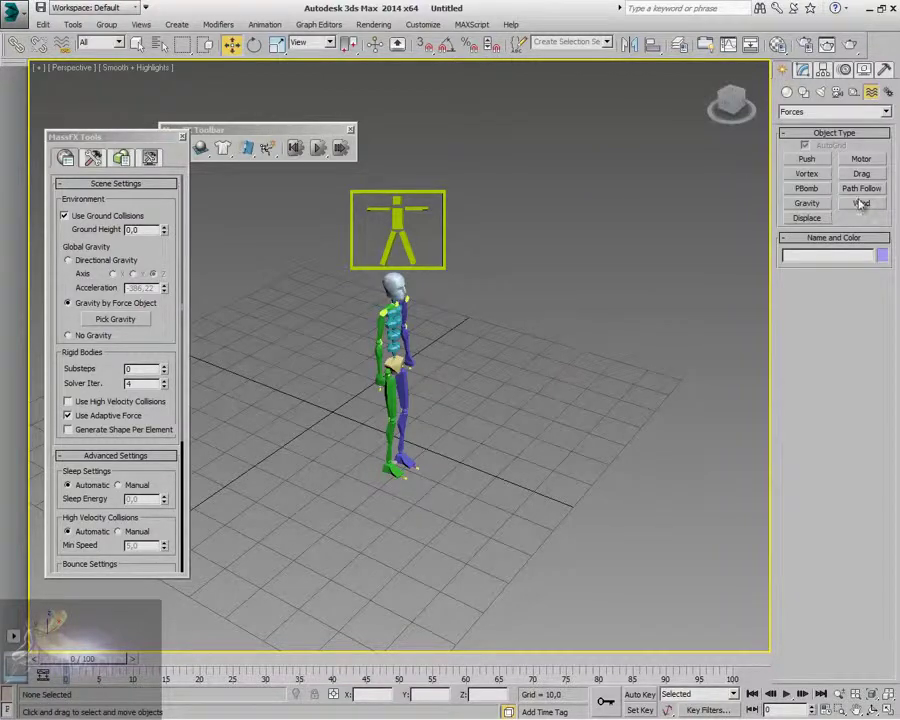
{"action": "left_click", "coordinate": [818, 205]}
{"action": "left_click_drag", "start_coordinate": [566, 374], "coordinate": [631, 463]}
{"action": "left_click", "coordinate": [254, 44]}
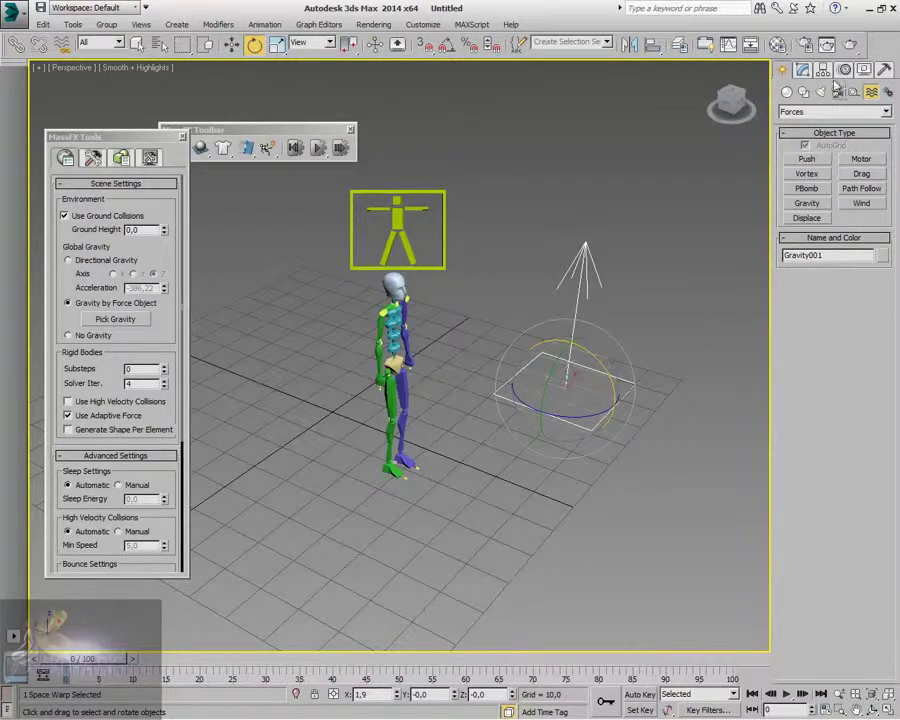
{"action": "left_click", "coordinate": [803, 69]}
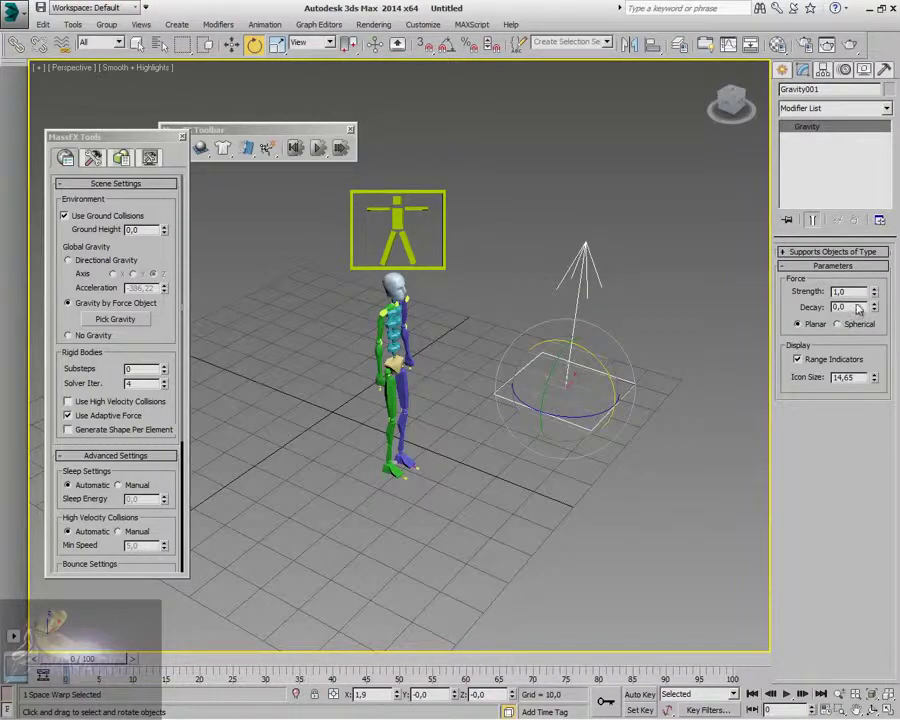
Step: Assign the new Gravity object as the force object for the MassFX global gravity
{"action": "double_click", "coordinate": [861, 291]}
{"action": "left_click", "coordinate": [146, 319]}
{"action": "left_click", "coordinate": [568, 363]}
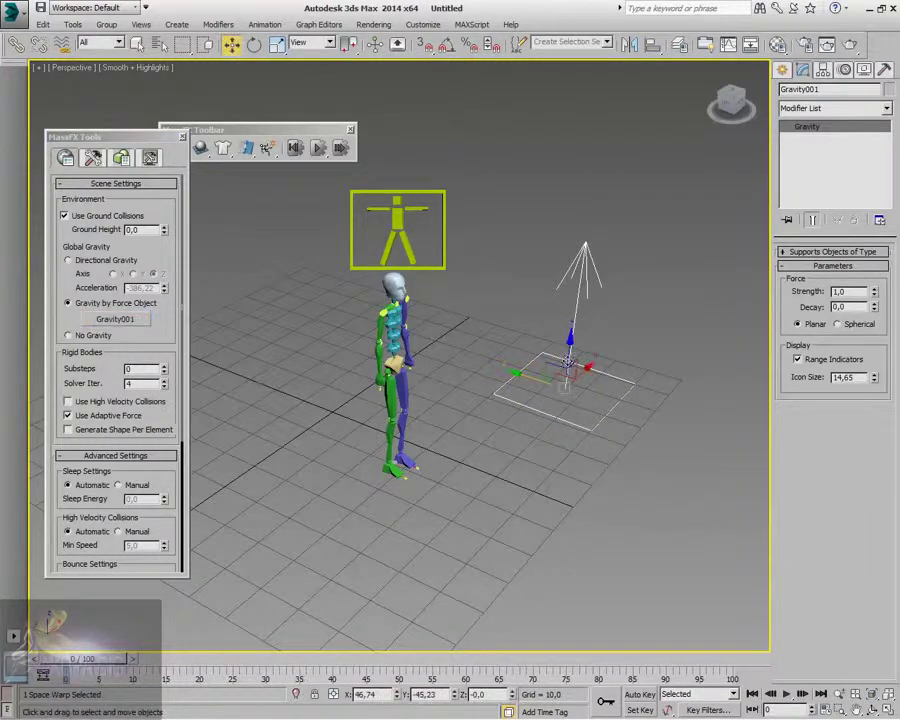
Step: Run the ragdoll simulation driven by the Gravity object, then stop and reset it
{"action": "left_click", "coordinate": [319, 148]}
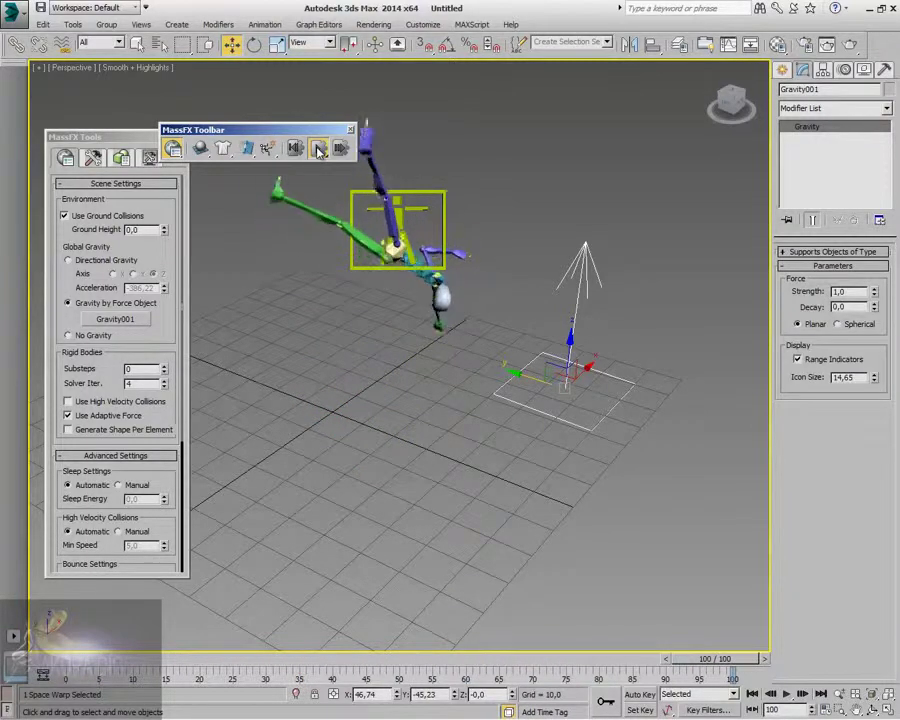
{"action": "left_click", "coordinate": [318, 148]}
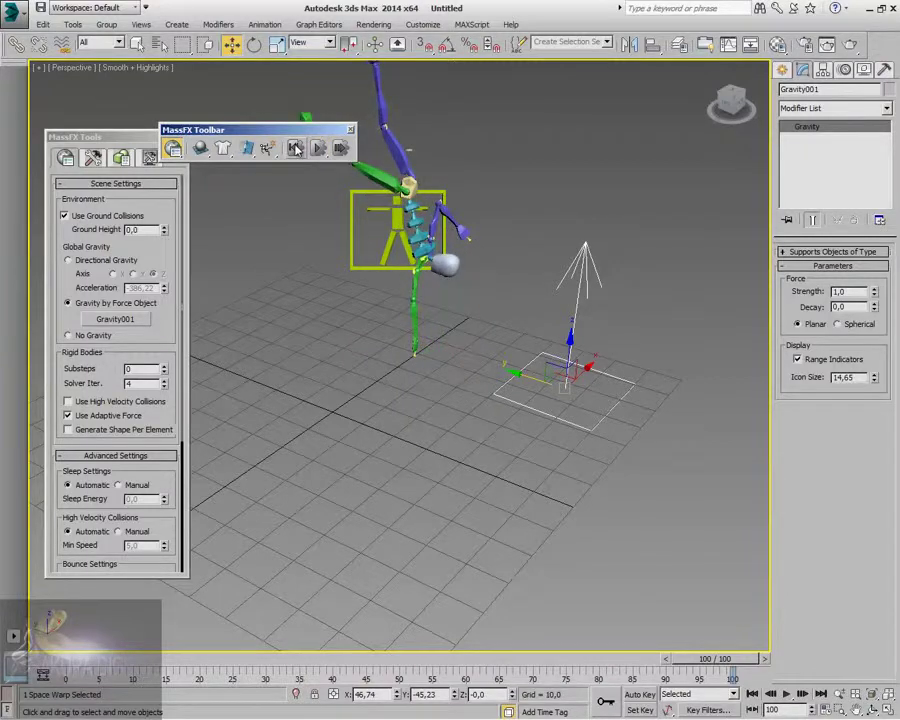
{"action": "left_click", "coordinate": [295, 148]}
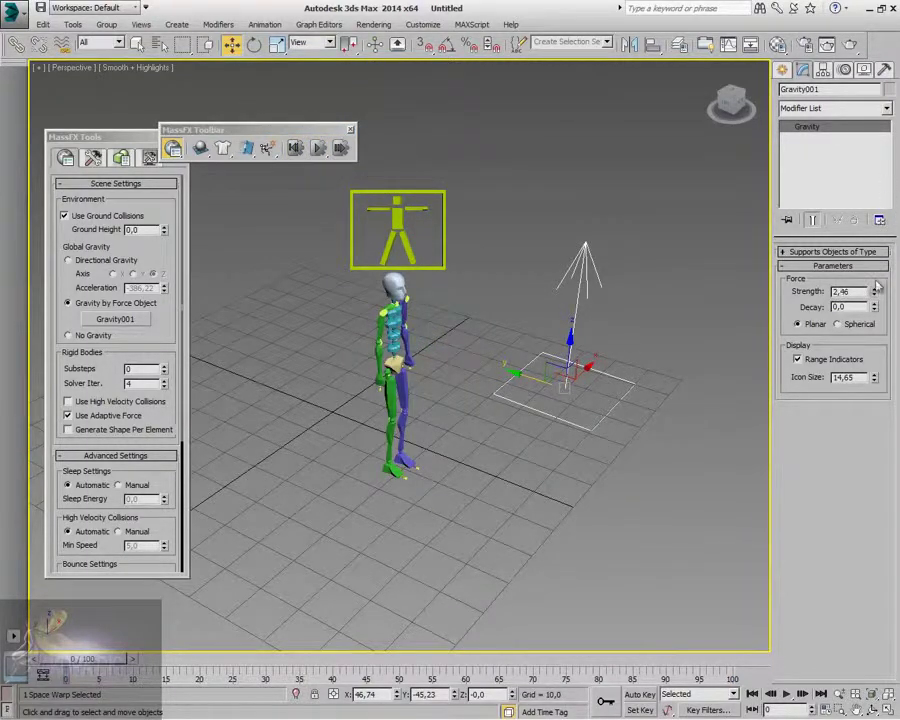
Step: Set the Gravity object's strength to 100
{"action": "mouse_move", "coordinate": [874, 291]}
{"action": "left_mouse_down"}
{"action": "mouse_move", "coordinate": [881, 249]}
{"action": "mouse_move", "coordinate": [876, 289]}
{"action": "mouse_move", "coordinate": [869, 287]}
{"action": "left_mouse_up"}
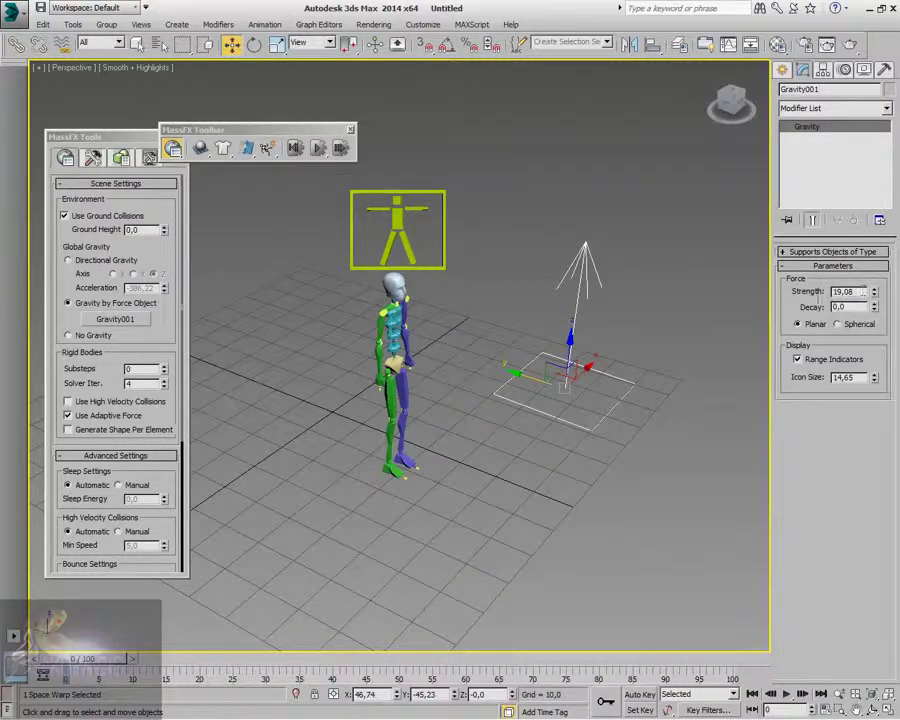
{"action": "double_click", "coordinate": [860, 291]}
{"action": "type", "text": "100"}
{"action": "key", "text": "Return"}
Step: Run the ragdoll simulation with the stronger gravity, then reset it
{"action": "left_click", "coordinate": [328, 130]}
{"action": "left_click", "coordinate": [319, 149]}
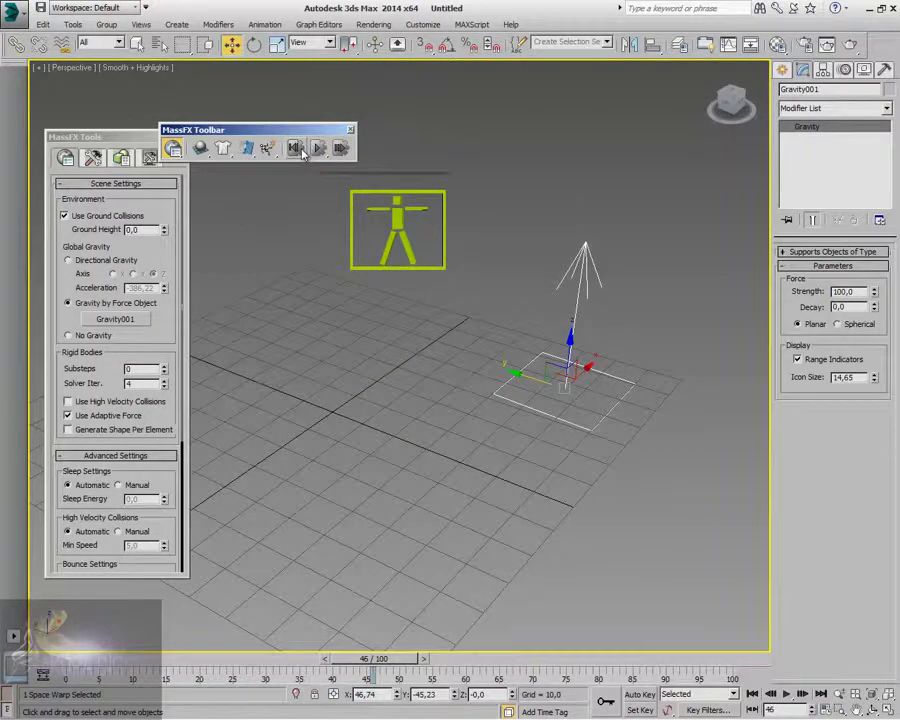
{"action": "left_click", "coordinate": [296, 149]}
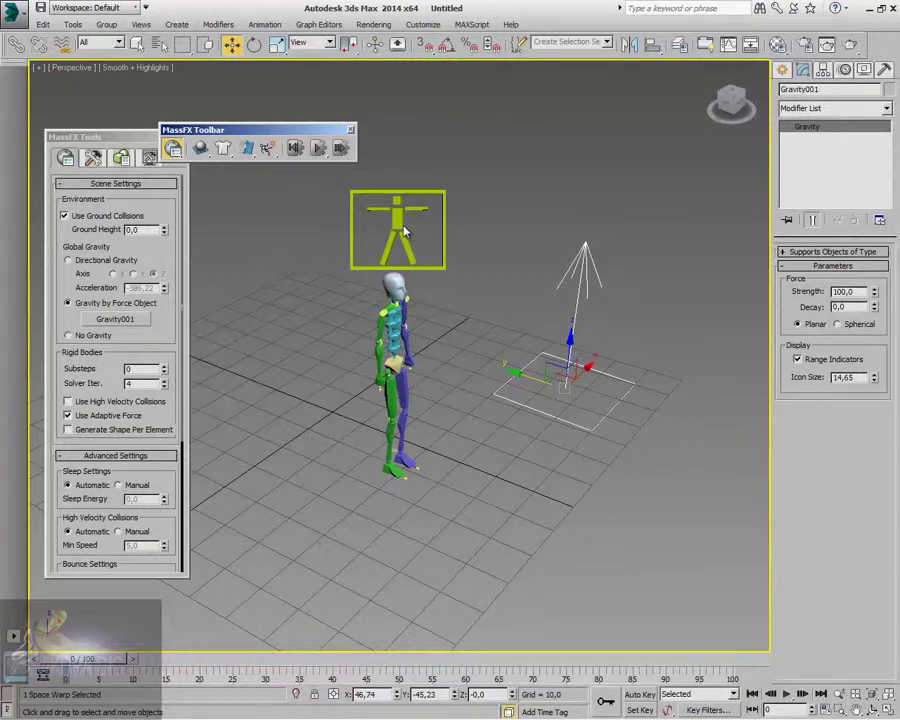
Step: Select the ragdoll helper, then switch the global gravity to Directional Gravity and back to Gravity by Force Object
{"action": "left_click", "coordinate": [403, 229]}
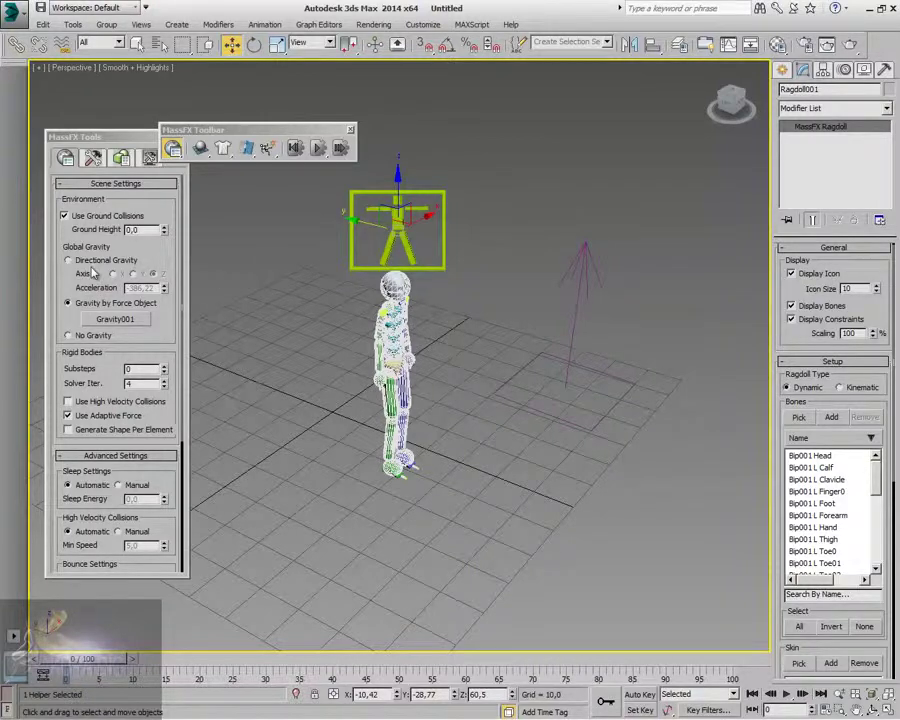
{"action": "left_click_drag", "start_coordinate": [198, 131], "coordinate": [241, 117]}
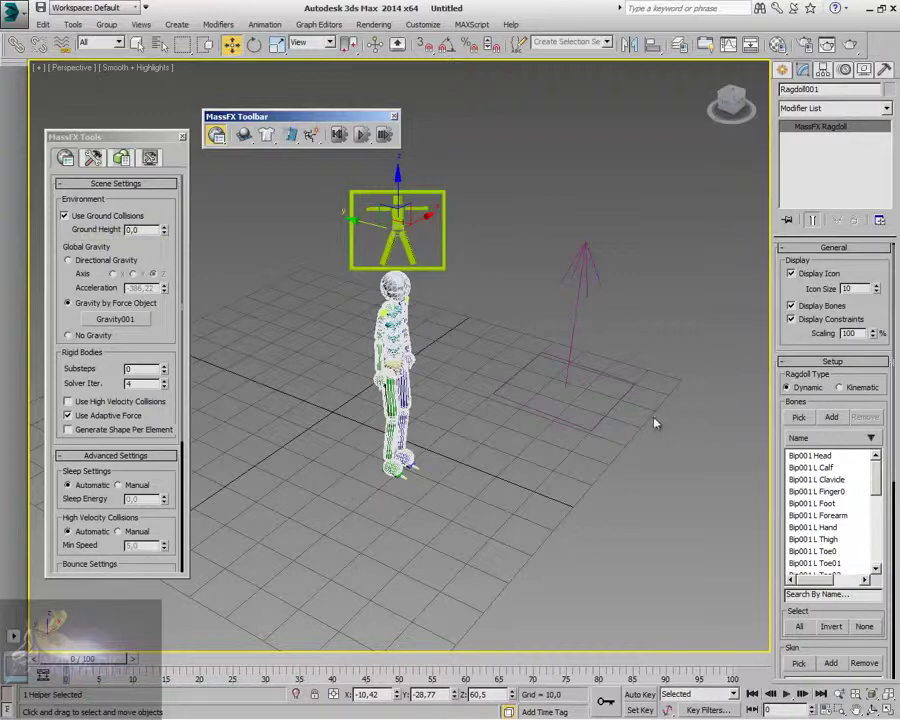
{"action": "left_click", "coordinate": [72, 261]}
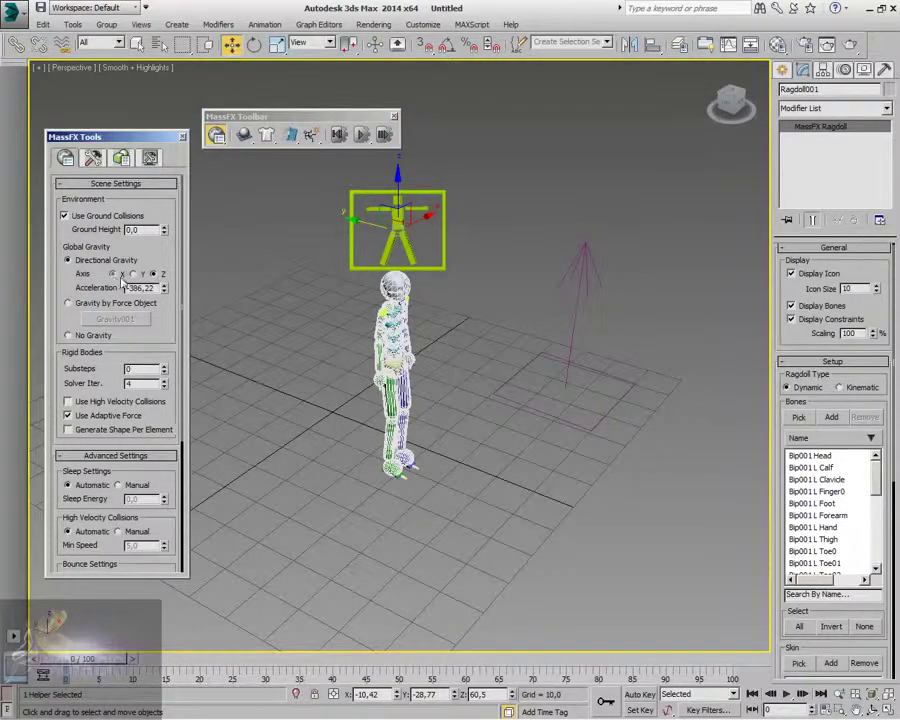
{"action": "left_click", "coordinate": [69, 303]}
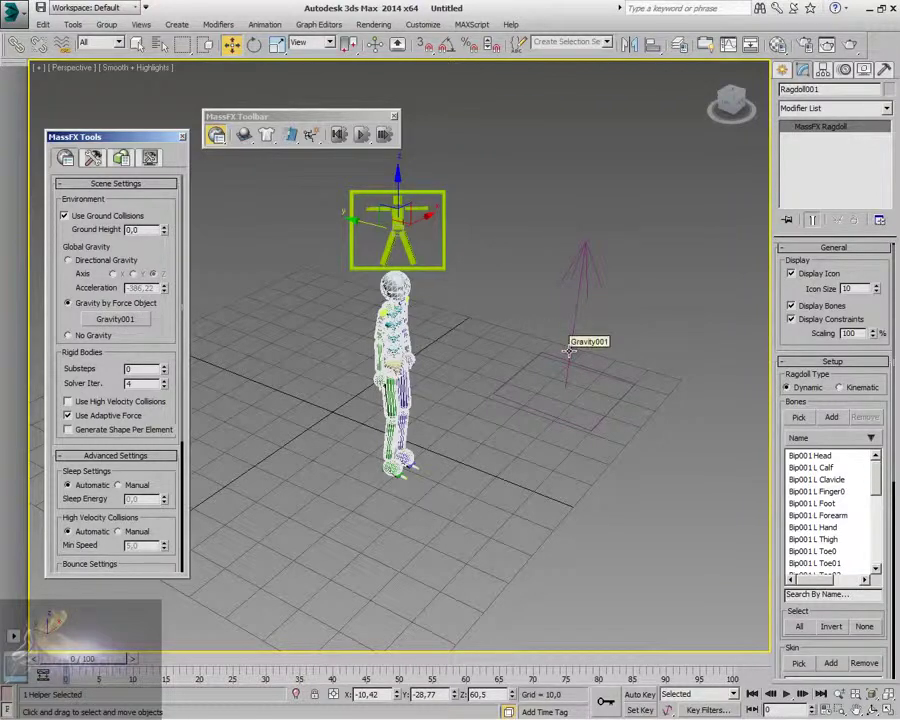
Step: Run the simulation again under the force-object gravity and reset it
{"action": "left_click", "coordinate": [363, 136]}
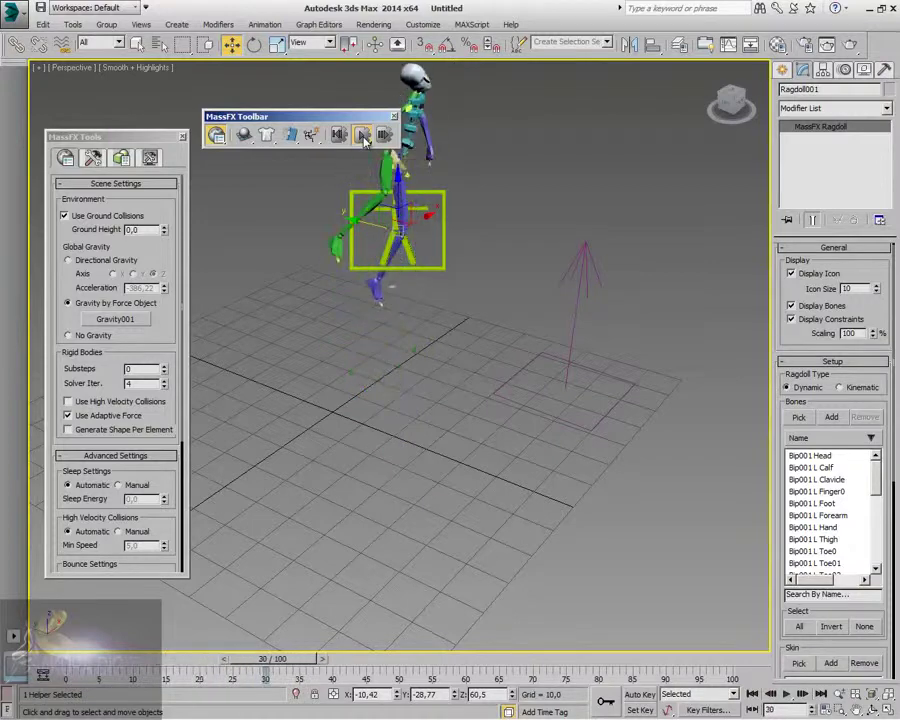
{"action": "left_click", "coordinate": [338, 136]}
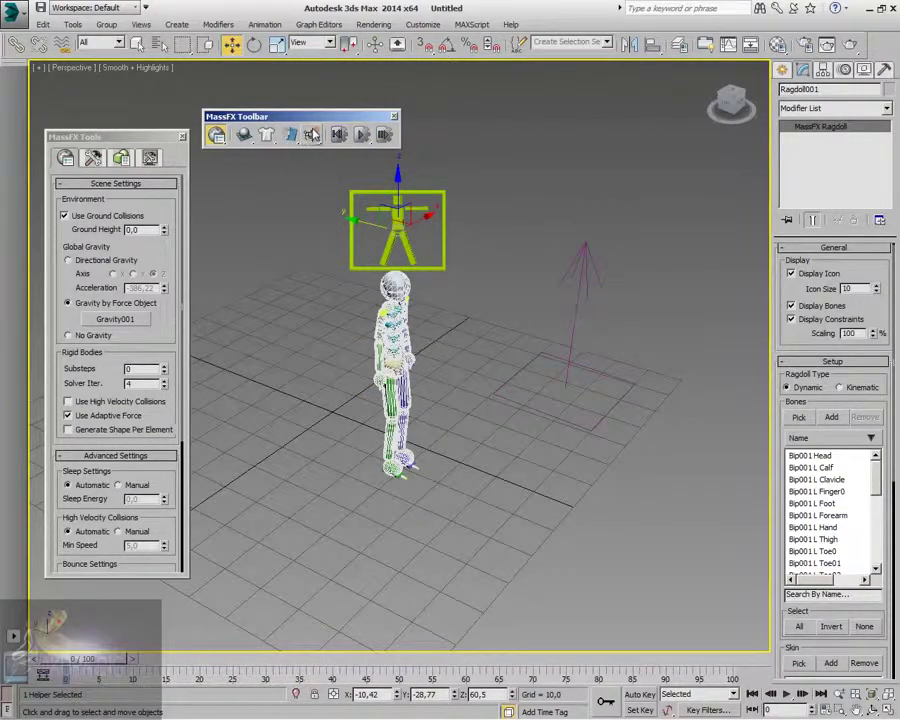
Step: Remove the ragdoll together with the rigid bodies of its skeleton, and delete the Gravity object
{"action": "left_click_drag", "start_coordinate": [312, 136], "coordinate": [308, 200]}
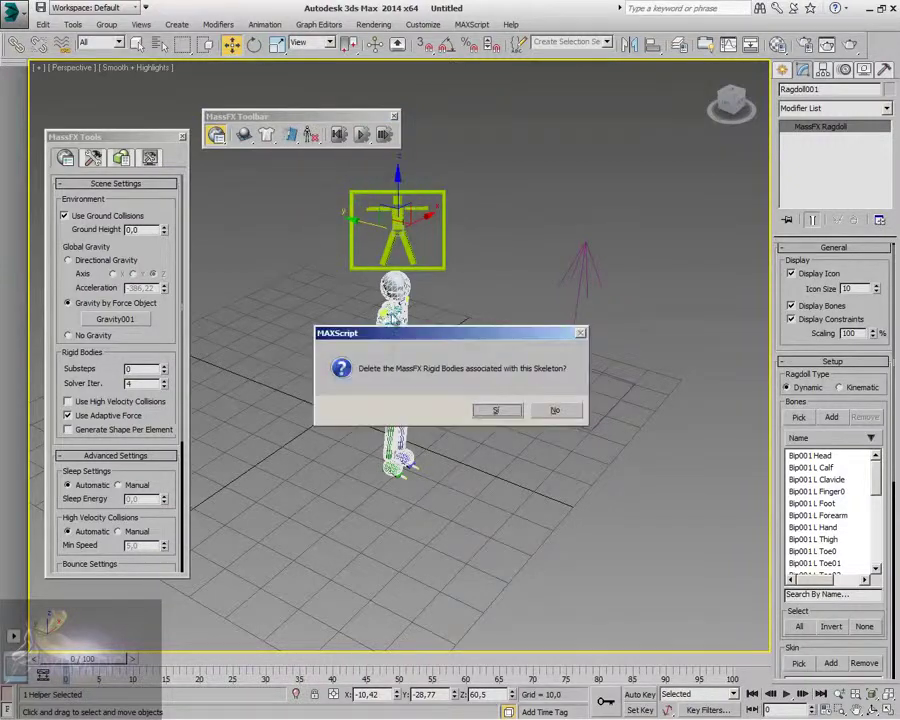
{"action": "left_click", "coordinate": [494, 411]}
{"action": "left_click", "coordinate": [395, 284]}
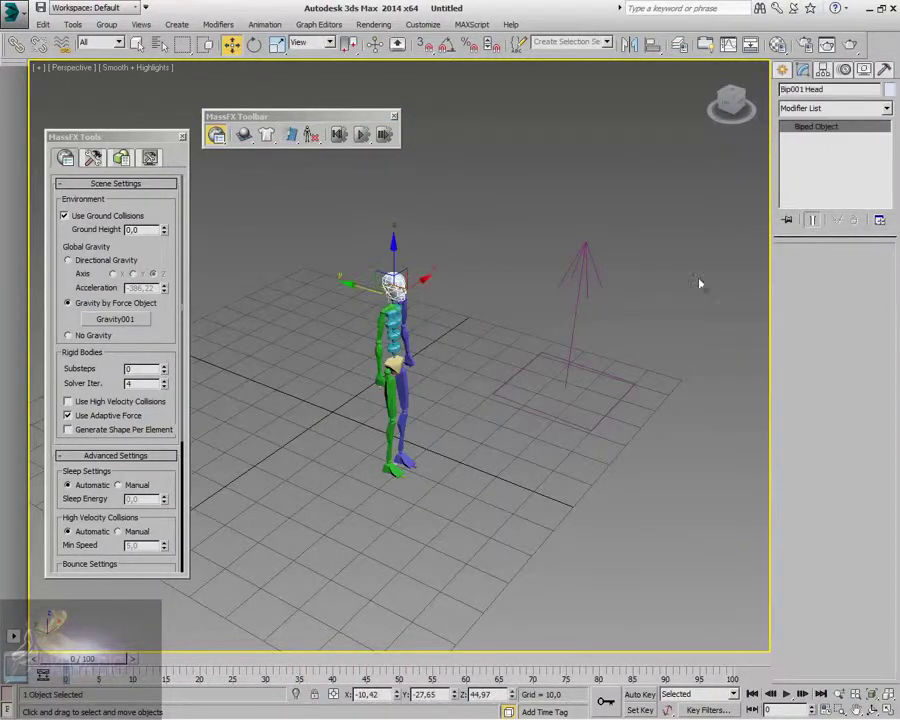
{"action": "left_click", "coordinate": [571, 362]}
{"action": "key", "text": "Delete"}
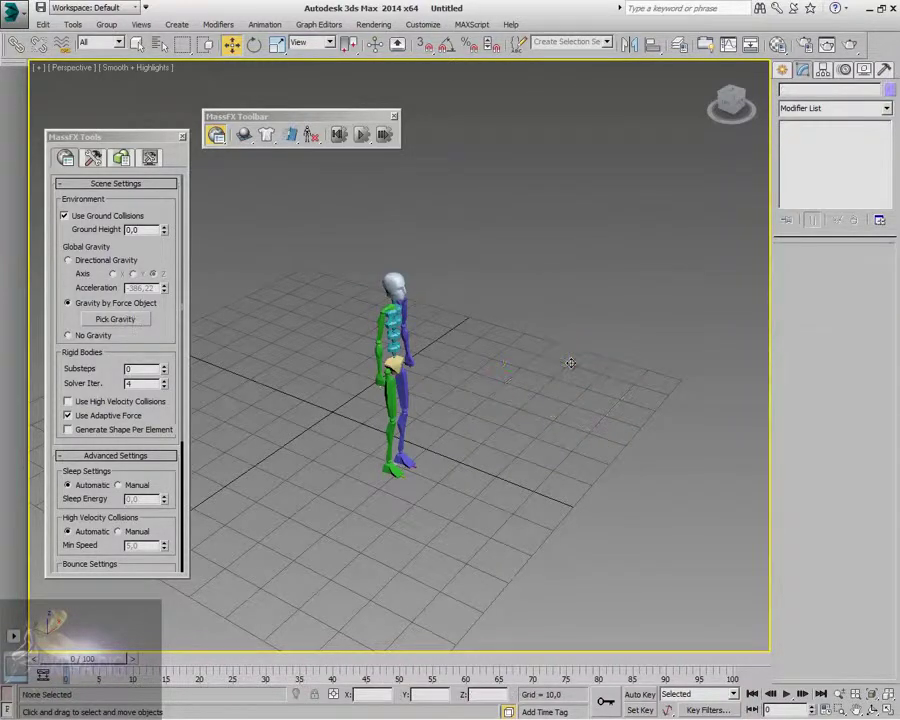
Step: Create a small sphere on the ground near the biped and move it up to the feet
{"action": "left_click", "coordinate": [782, 70]}
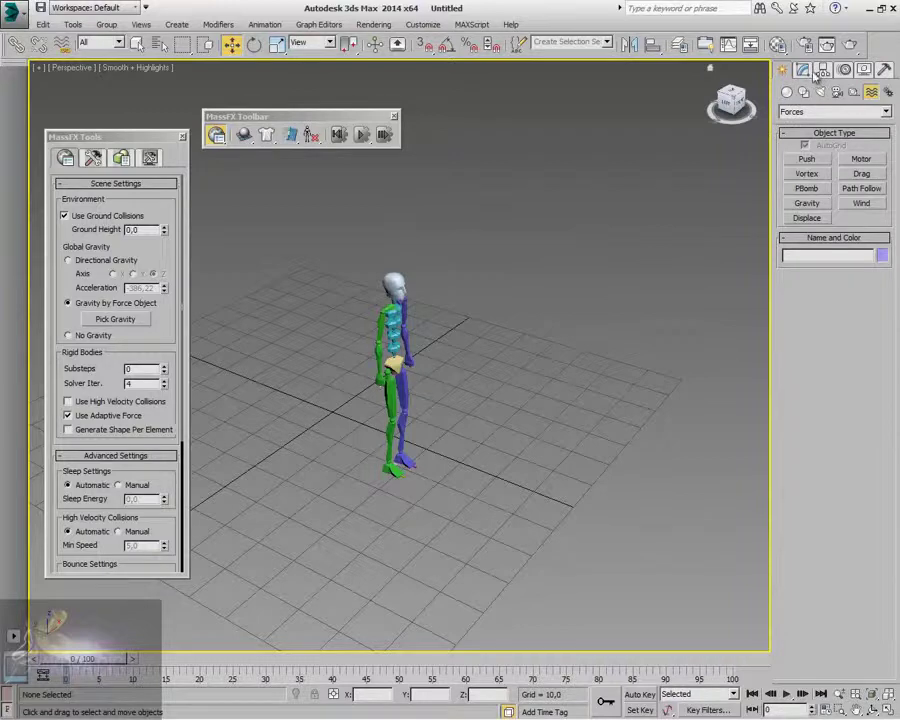
{"action": "left_click", "coordinate": [787, 92]}
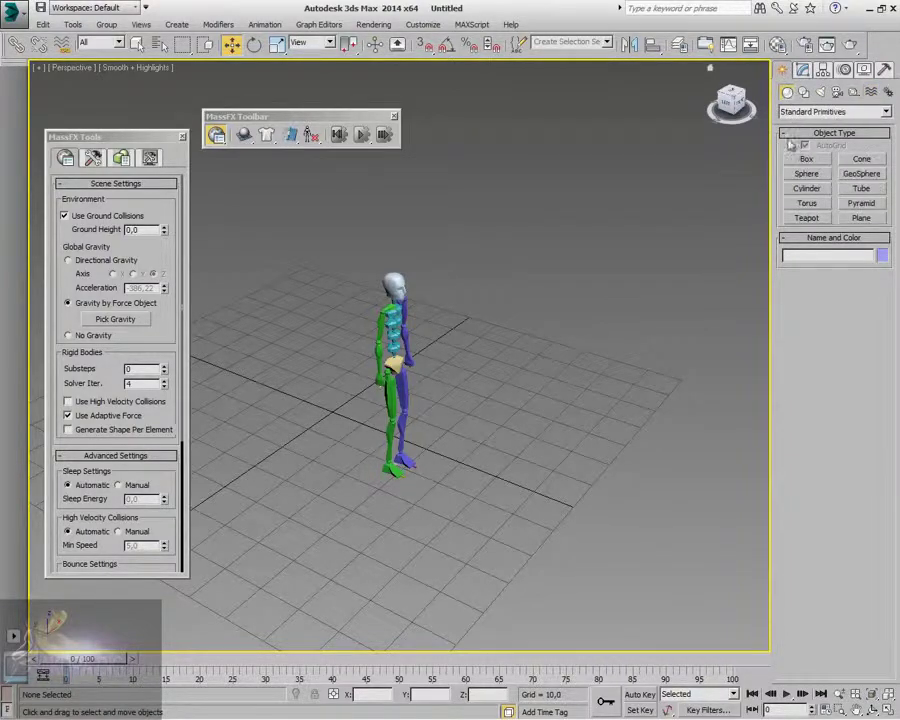
{"action": "left_click", "coordinate": [808, 174]}
{"action": "left_click_drag", "start_coordinate": [428, 485], "coordinate": [440, 487]}
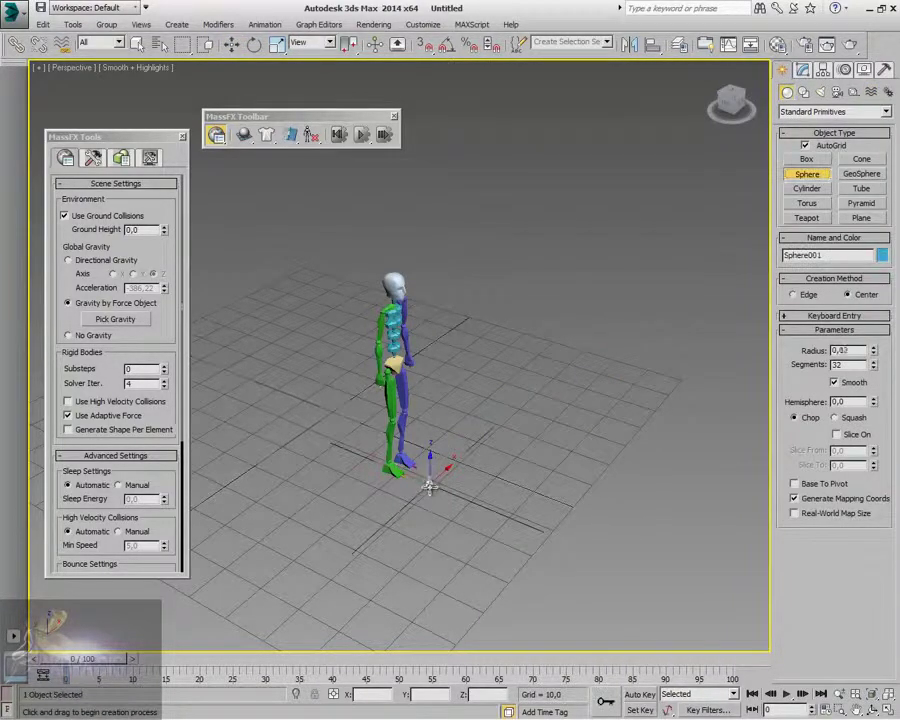
{"action": "key", "text": "w"}
{"action": "middle_click_drag", "start_coordinate": [496, 480], "coordinate": [737, 422]}
{"action": "scroll", "coordinate": [546, 362], "scroll_direction": "up", "scroll_amount": 5}
{"action": "left_click_drag", "start_coordinate": [554, 414], "coordinate": [491, 385]}
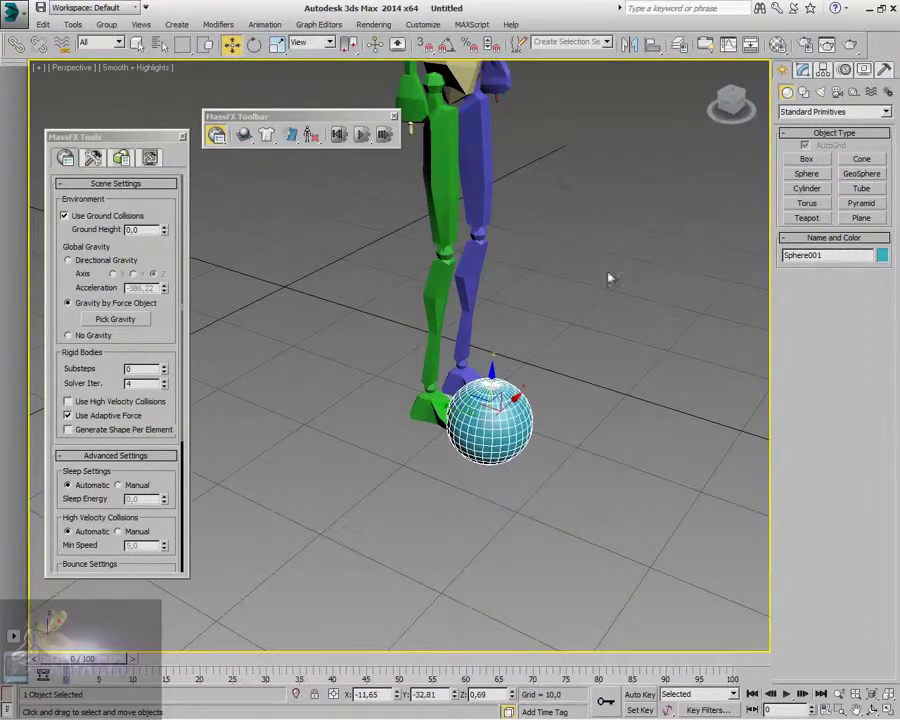
Step: In the Left view, position the sphere on the ground in front of the toes and set its radius to 2
{"action": "left_click", "coordinate": [718, 125]}
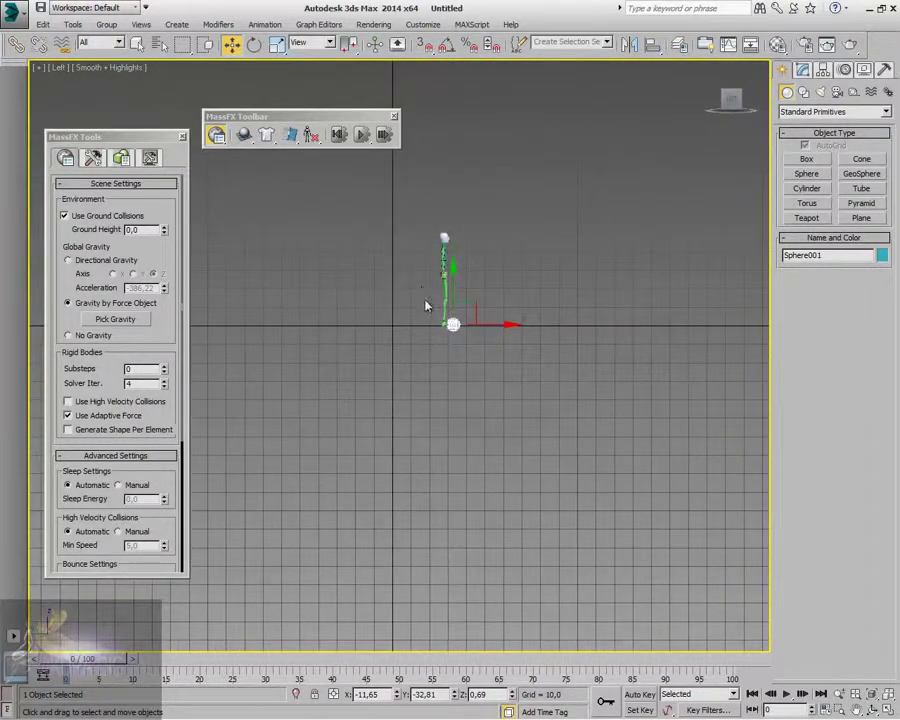
{"action": "scroll", "coordinate": [430, 315], "scroll_direction": "up", "scroll_amount": 10}
{"action": "left_click_drag", "start_coordinate": [553, 470], "coordinate": [600, 428]}
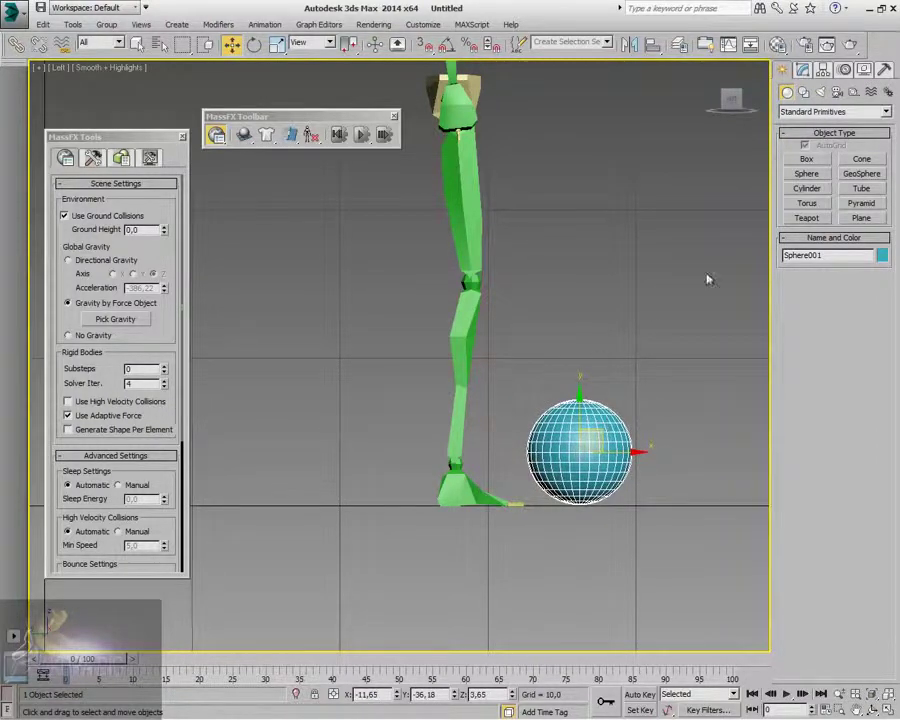
{"action": "left_click", "coordinate": [803, 69]}
{"action": "left_click_drag", "start_coordinate": [872, 279], "coordinate": [870, 308]}
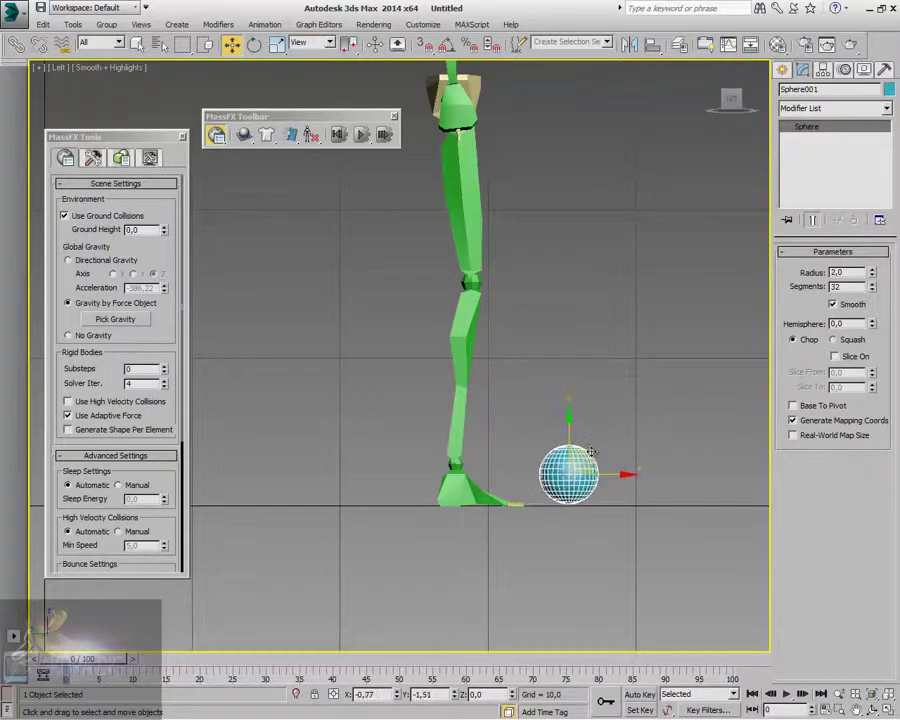
Step: Return the viewport to an angled Perspective view framed on the sphere and the biped's legs
{"action": "left_click_drag", "start_coordinate": [728, 102], "coordinate": [703, 146]}
{"action": "scroll", "coordinate": [690, 190], "scroll_direction": "down", "scroll_amount": 5}
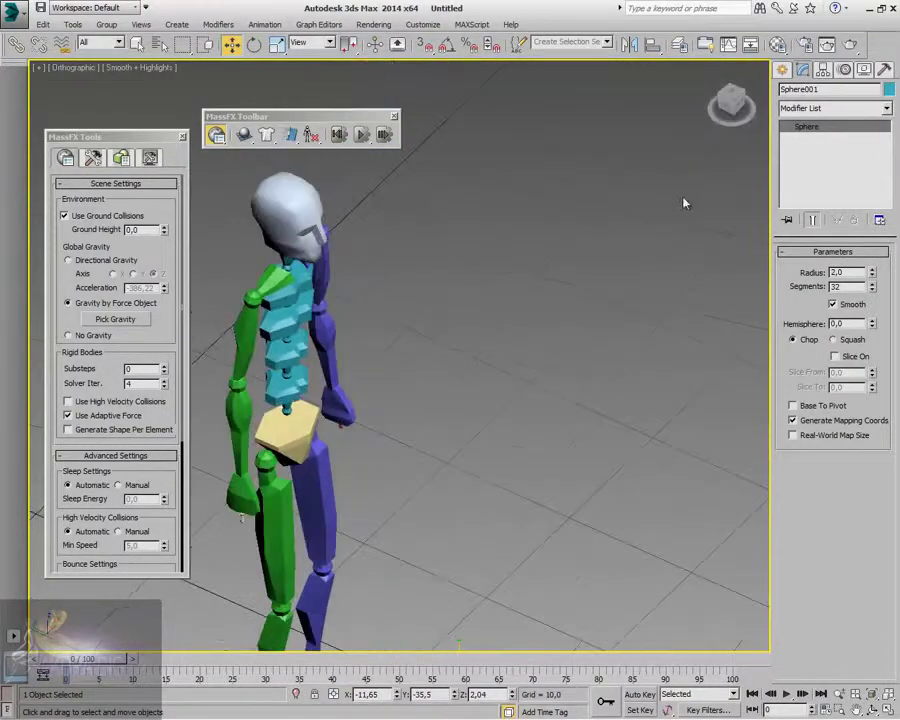
{"action": "left_click", "coordinate": [78, 68]}
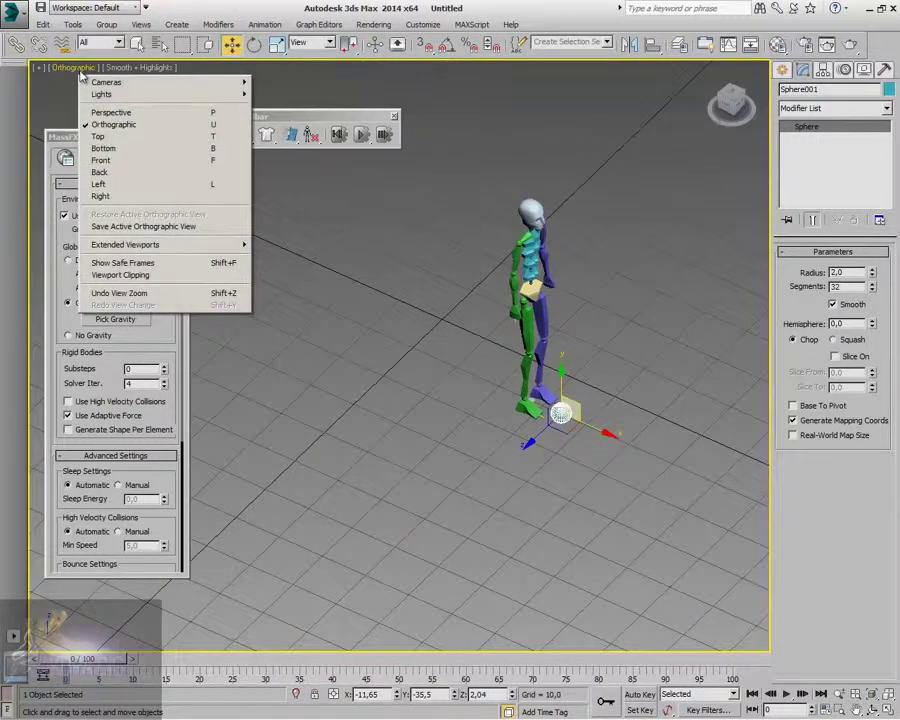
{"action": "left_click", "coordinate": [111, 112]}
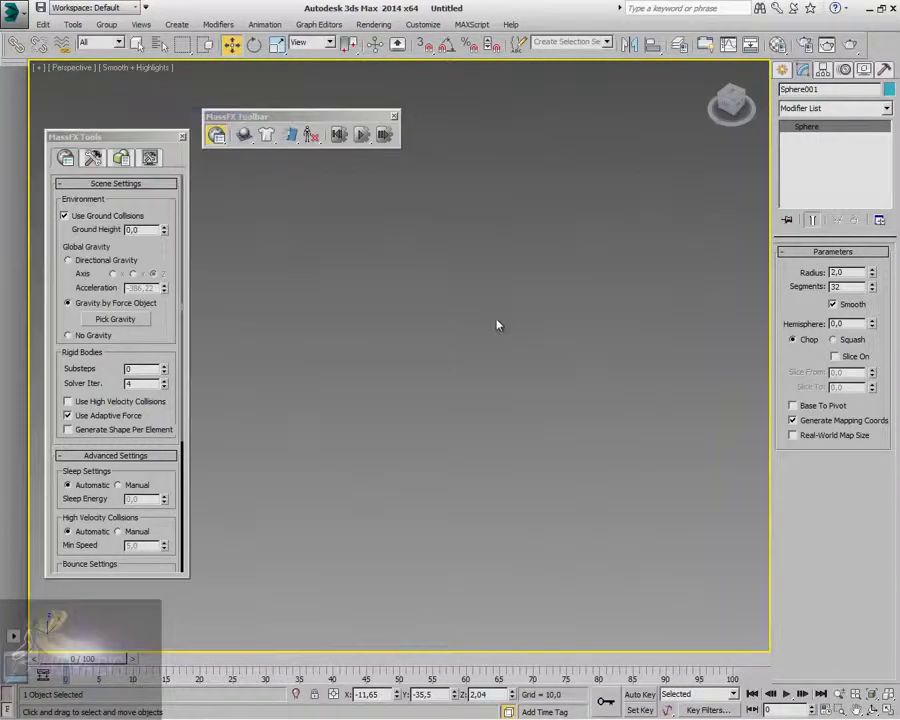
{"action": "left_click", "coordinate": [872, 695]}
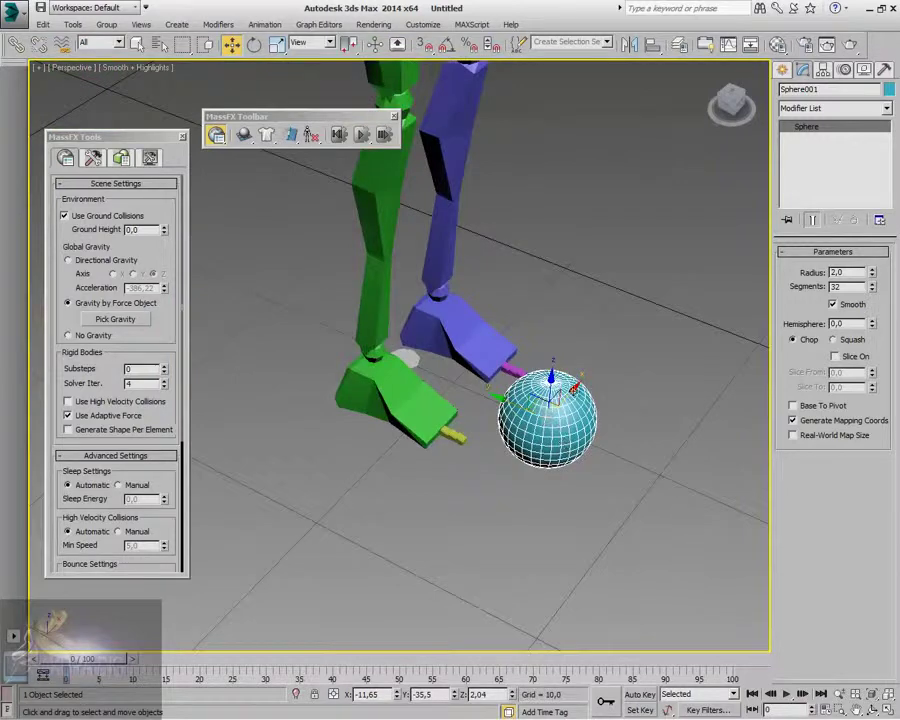
{"action": "scroll", "coordinate": [390, 261], "scroll_direction": "down", "scroll_amount": 3}
{"action": "middle_click_drag", "start_coordinate": [528, 244], "coordinate": [528, 389]}
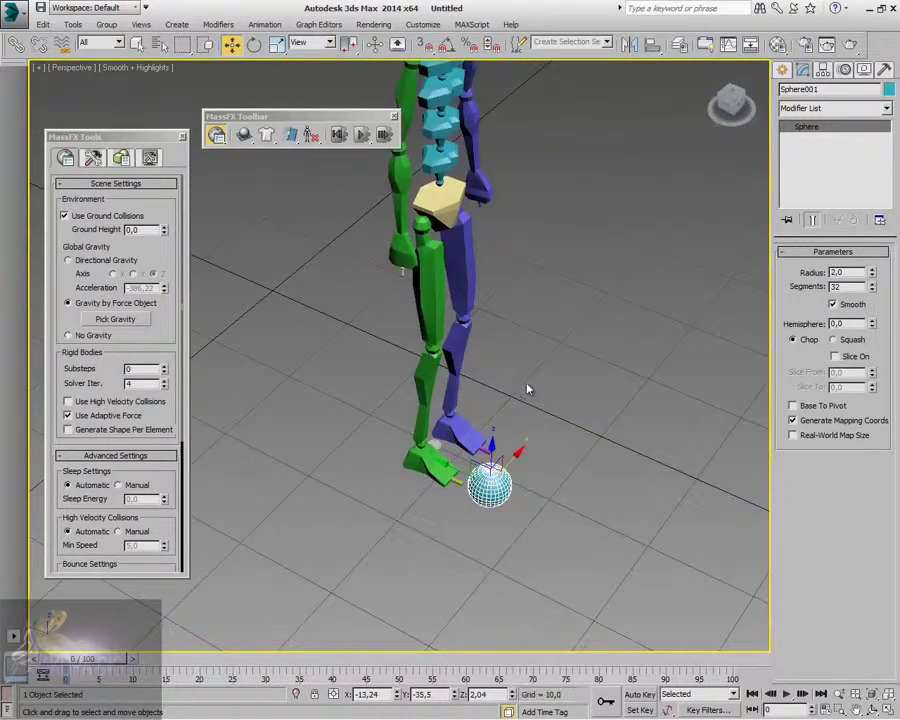
Step: Rotate the biped's right thigh very slightly and set a key for it at frame 0
{"action": "scroll", "coordinate": [446, 328], "scroll_direction": "down", "scroll_amount": 3}
{"action": "scroll", "coordinate": [446, 328], "scroll_direction": "up", "scroll_amount": 3}
{"action": "scroll", "coordinate": [381, 376], "scroll_direction": "down", "scroll_amount": 3}
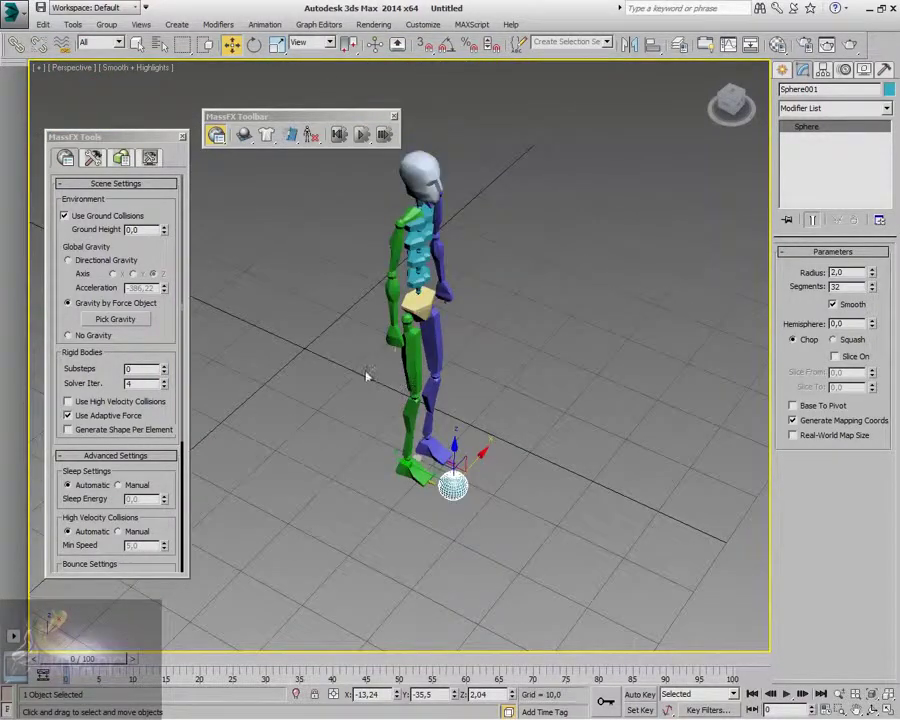
{"action": "middle_click_drag", "start_coordinate": [370, 374], "coordinate": [350, 372]}
{"action": "left_click", "coordinate": [413, 371]}
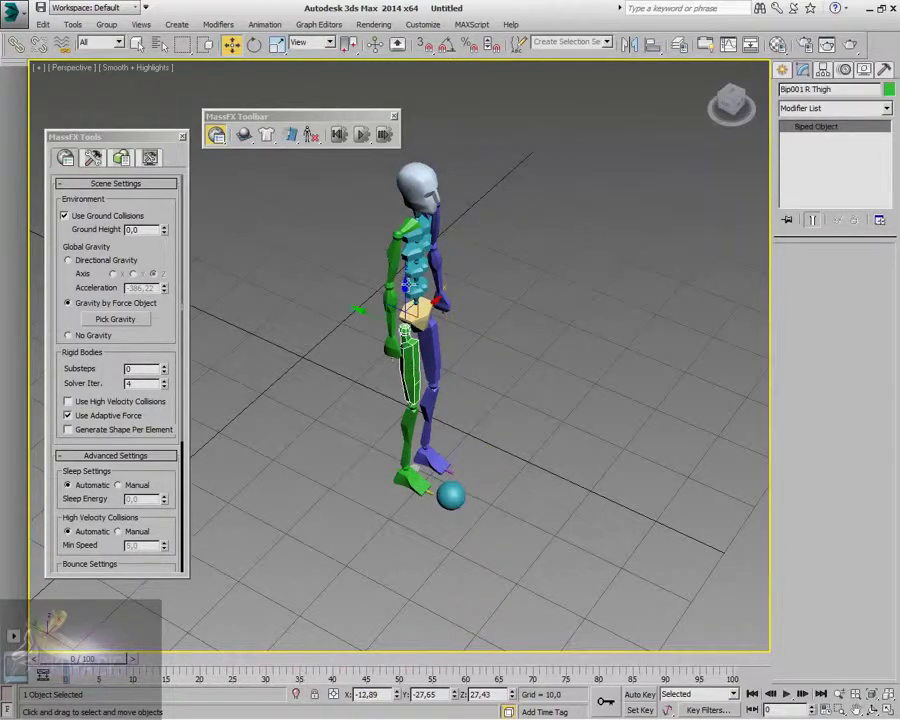
{"action": "key", "text": "e"}
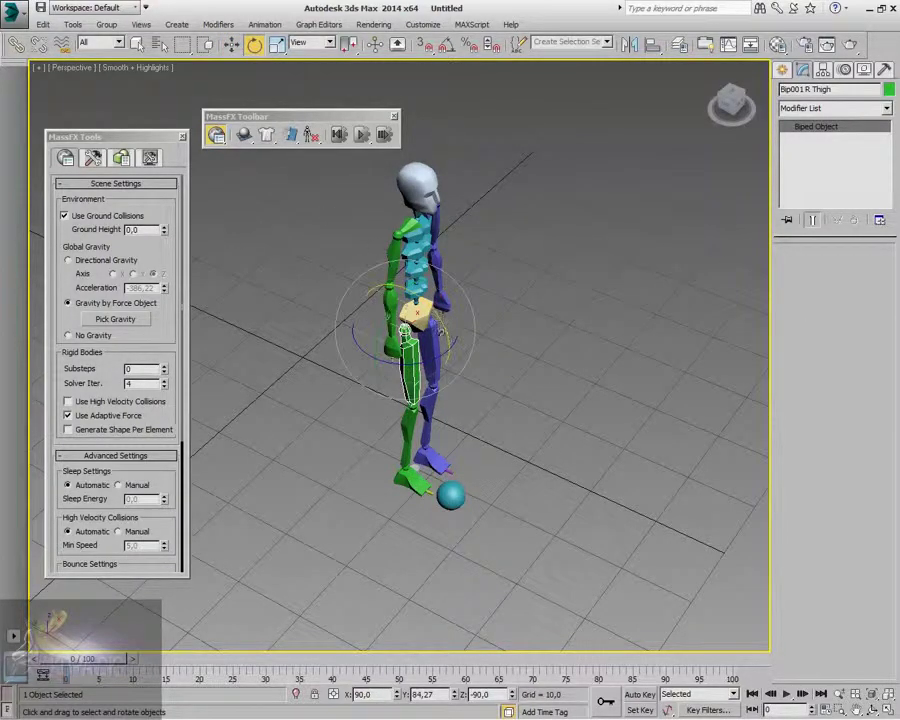
{"action": "mouse_move", "coordinate": [452, 336]}
{"action": "left_mouse_down"}
{"action": "mouse_move", "coordinate": [466, 358]}
{"action": "mouse_move", "coordinate": [452, 318]}
{"action": "left_mouse_up"}
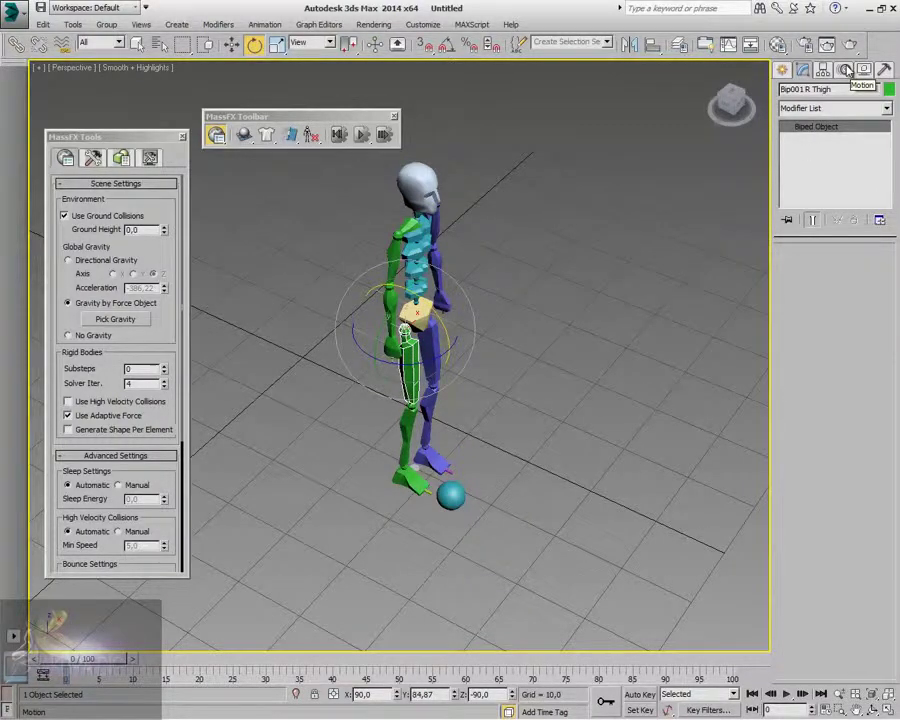
{"action": "left_click", "coordinate": [845, 70]}
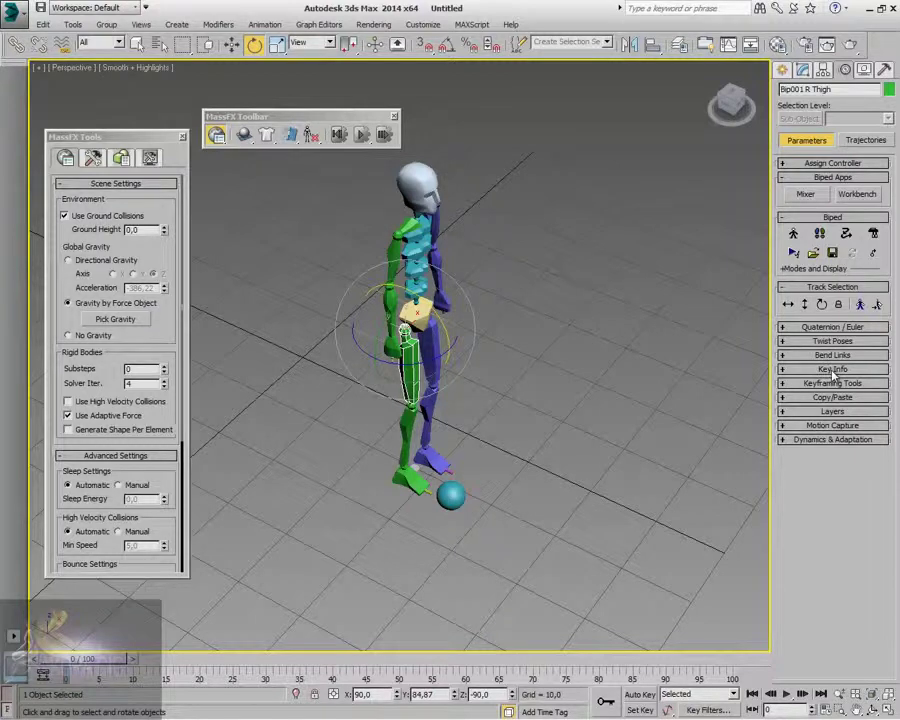
{"action": "left_click", "coordinate": [834, 370]}
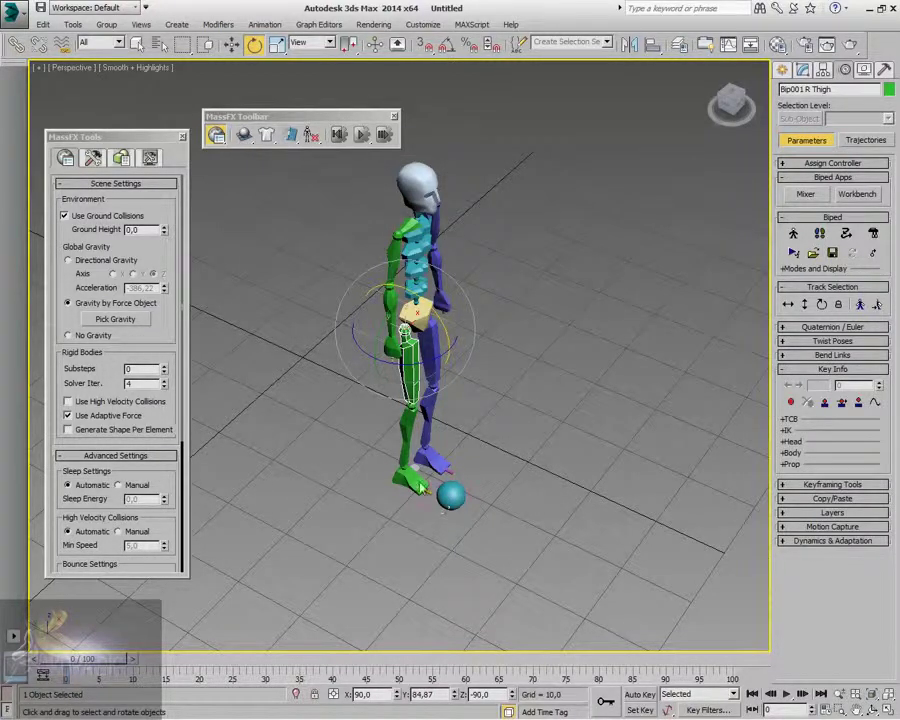
{"action": "left_click", "coordinate": [791, 402]}
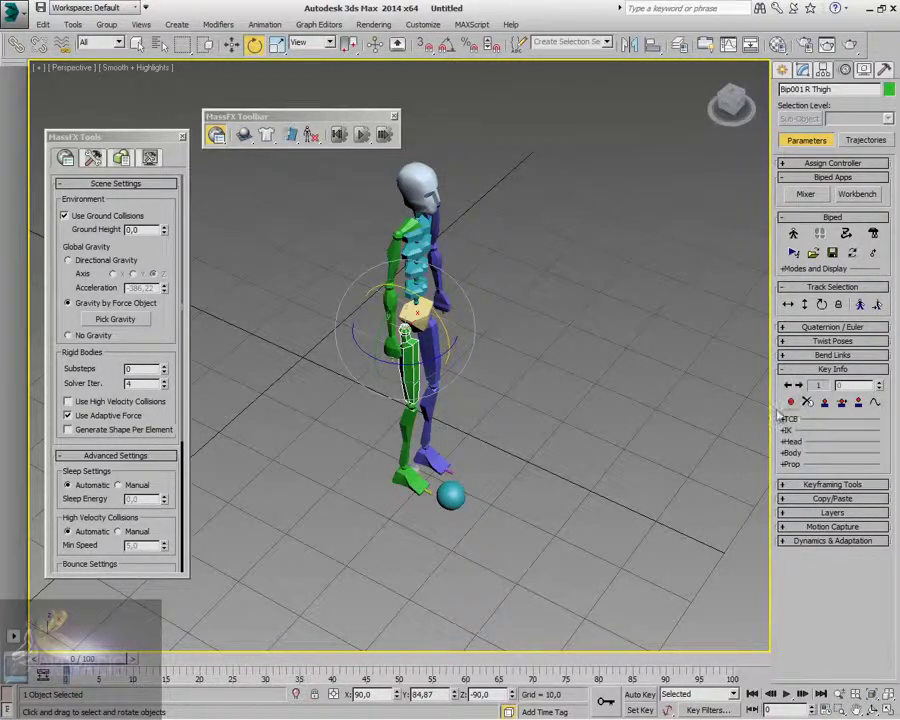
Step: At frame 5, swing the right thigh backward about the hip and set a key
{"action": "left_click_drag", "start_coordinate": [118, 663], "coordinate": [150, 663]}
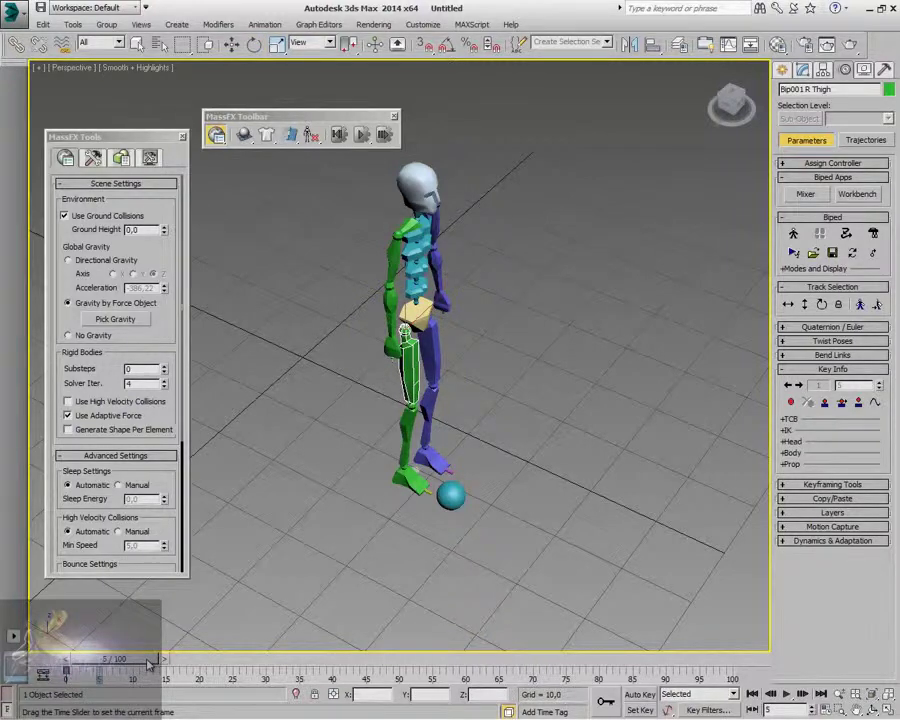
{"action": "key", "text": "e"}
{"action": "left_click_drag", "start_coordinate": [442, 322], "coordinate": [461, 375]}
{"action": "left_click", "coordinate": [791, 402]}
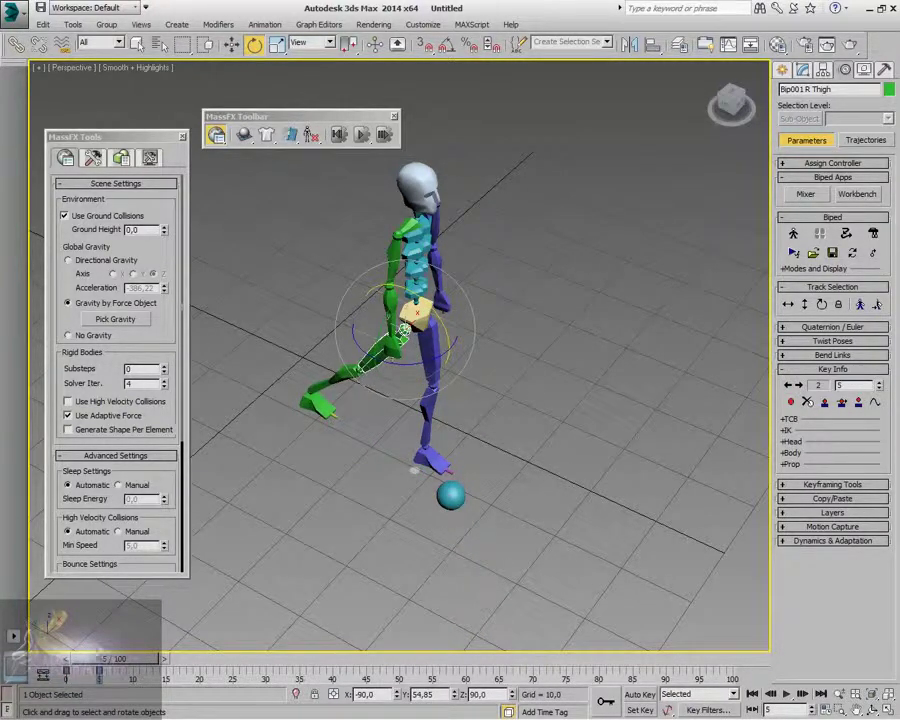
Step: At frame 15, swing the right thigh forward past the ball and set a key
{"action": "left_click_drag", "start_coordinate": [135, 663], "coordinate": [204, 665]}
{"action": "key", "text": "e"}
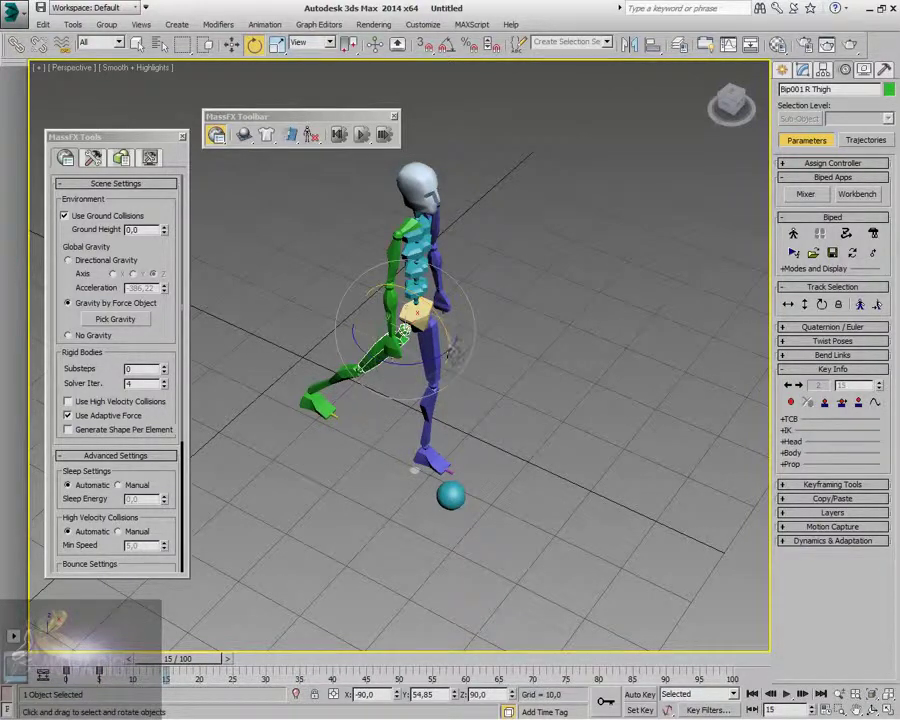
{"action": "left_click_drag", "start_coordinate": [452, 353], "coordinate": [400, 205]}
{"action": "left_click", "coordinate": [789, 401]}
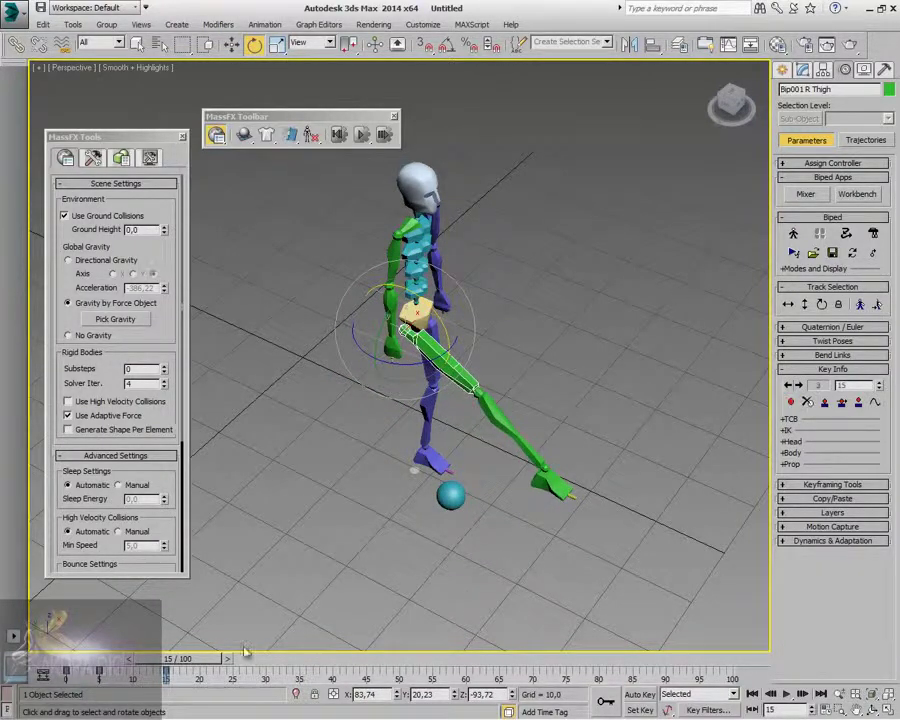
Step: At frame 5, bend the right calf back and up at the knee and key the pose
{"action": "left_click_drag", "start_coordinate": [200, 660], "coordinate": [115, 660]}
{"action": "key", "text": "e"}
{"action": "left_click", "coordinate": [343, 373]}
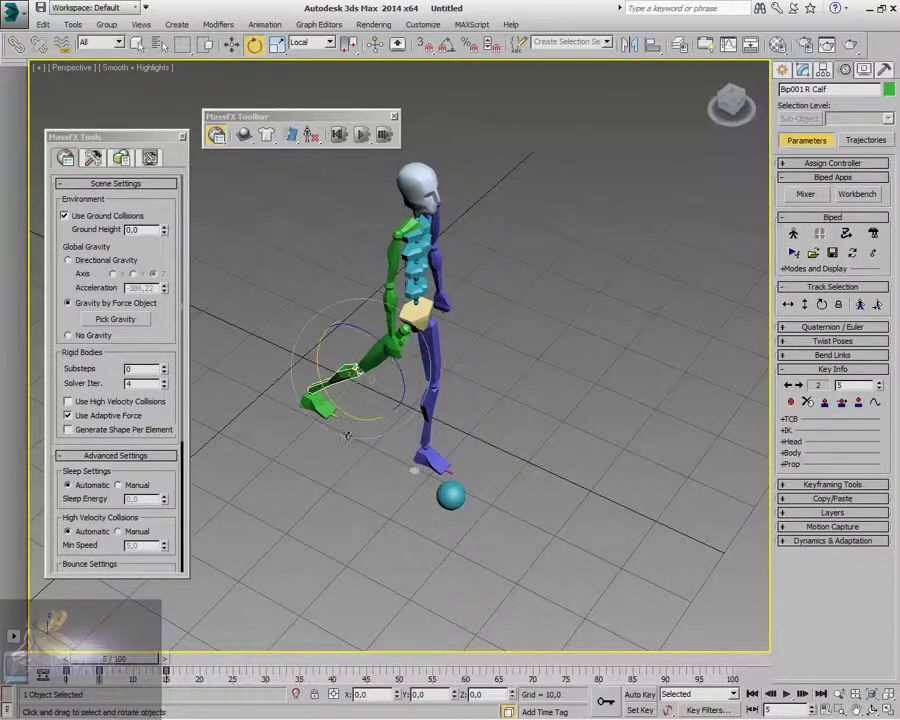
{"action": "left_click_drag", "start_coordinate": [346, 434], "coordinate": [658, 374]}
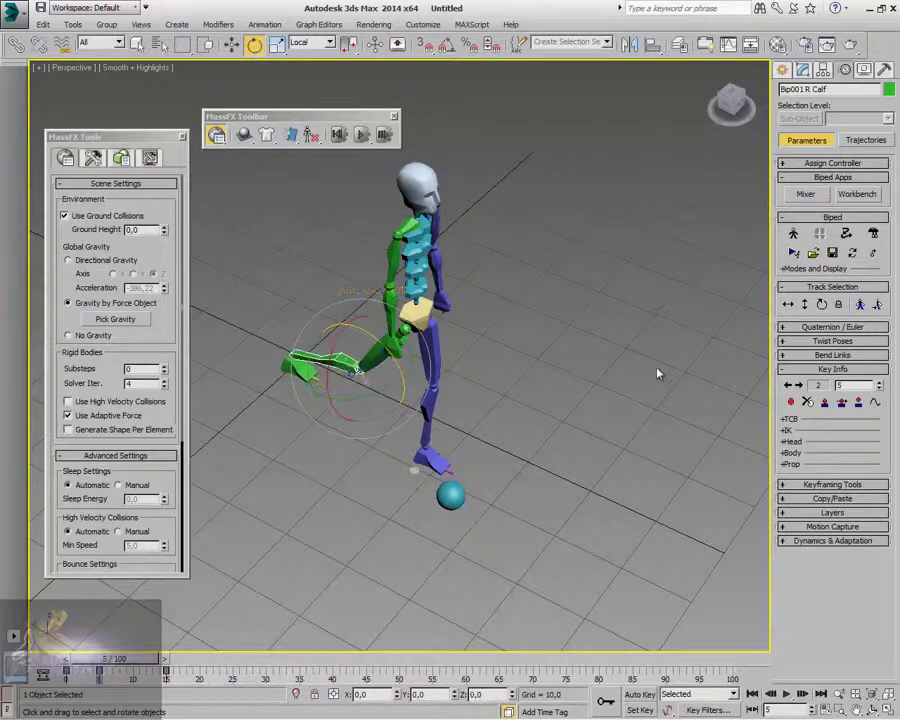
Step: At frame 5, rotate the right foot so its toes point down and back, and key the pose
{"action": "left_click_drag", "start_coordinate": [130, 664], "coordinate": [98, 662]}
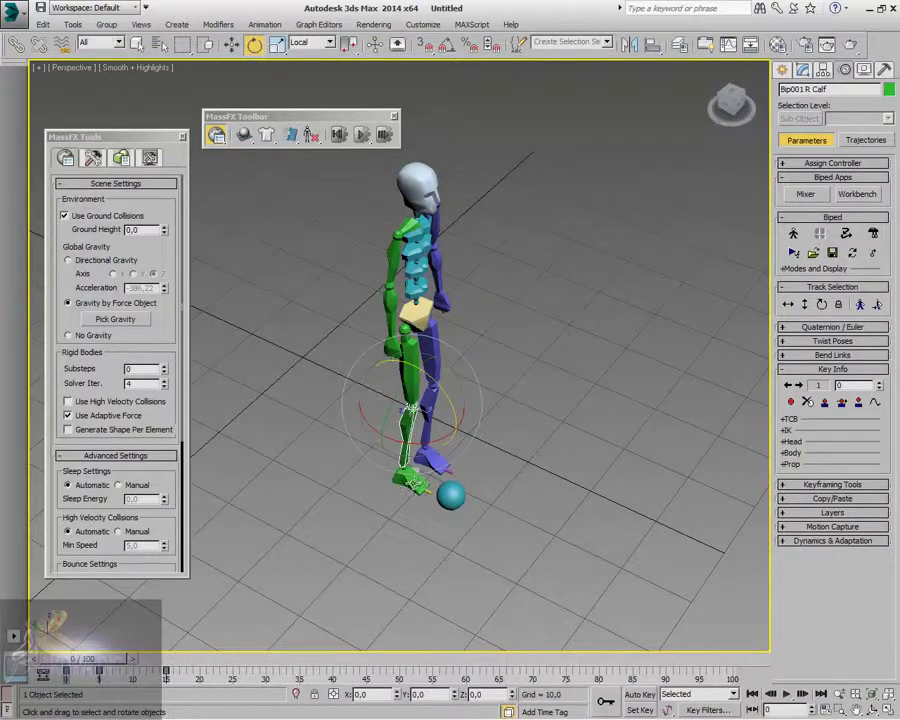
{"action": "left_click", "coordinate": [411, 482]}
{"action": "scroll", "coordinate": [352, 473], "scroll_direction": "up", "scroll_amount": 4}
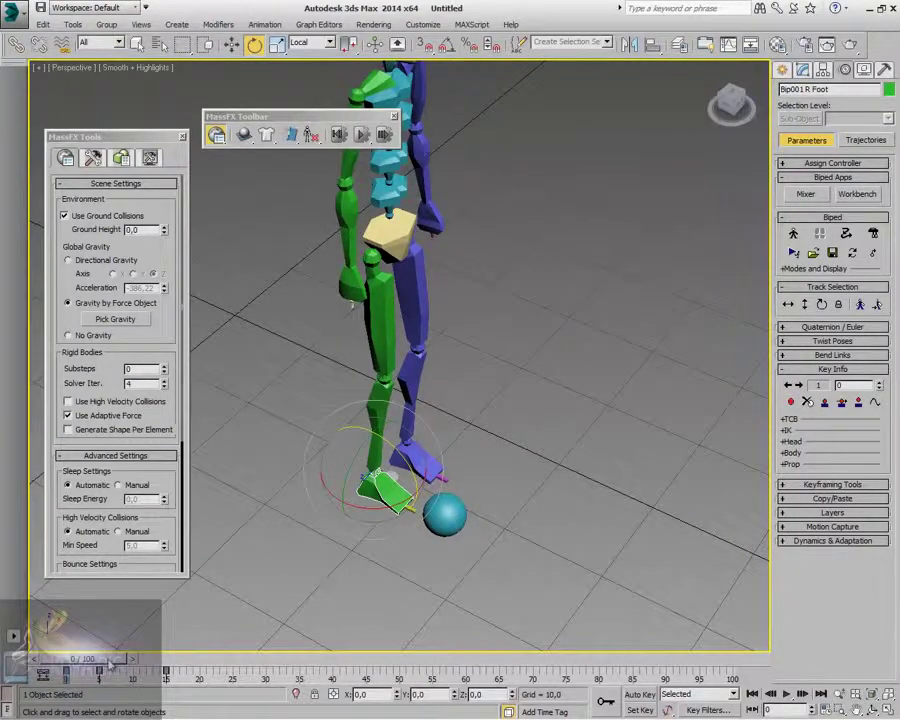
{"action": "left_click_drag", "start_coordinate": [110, 663], "coordinate": [143, 663]}
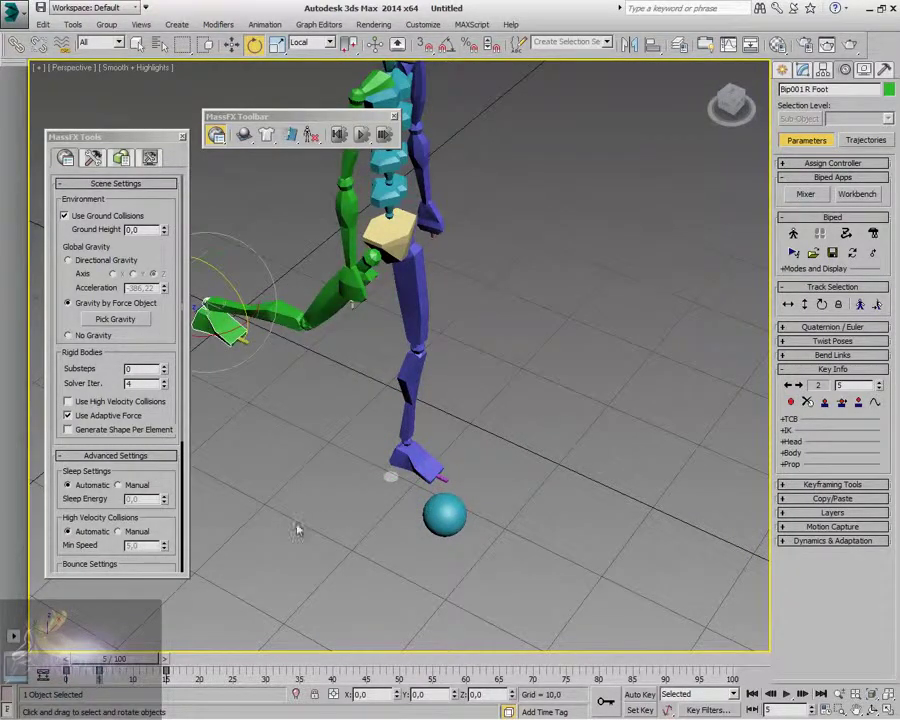
{"action": "middle_click_drag", "start_coordinate": [238, 326], "coordinate": [283, 315]}
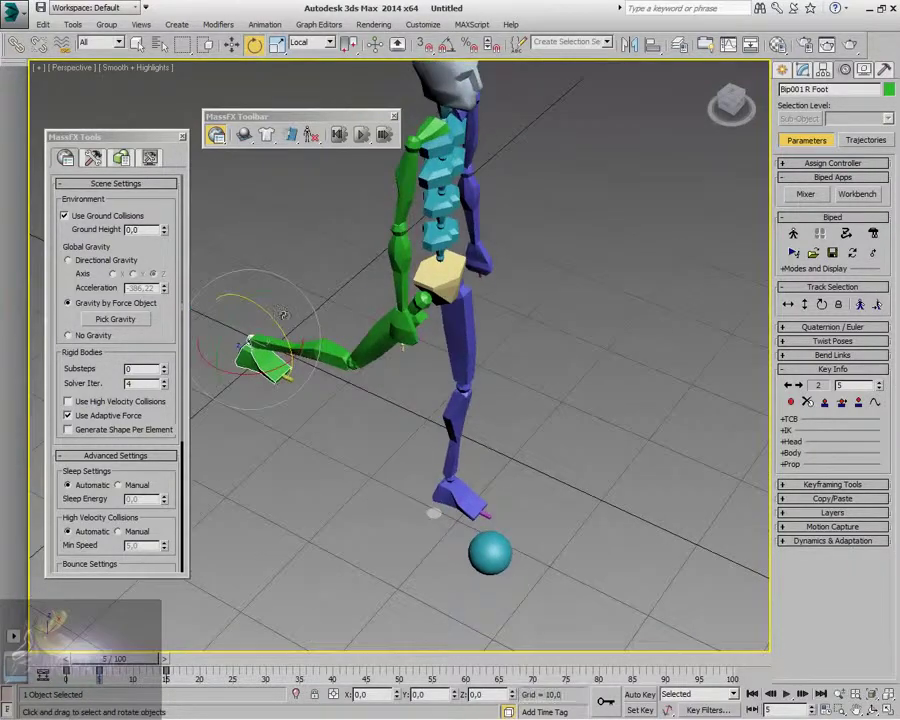
{"action": "left_click_drag", "start_coordinate": [277, 325], "coordinate": [272, 290]}
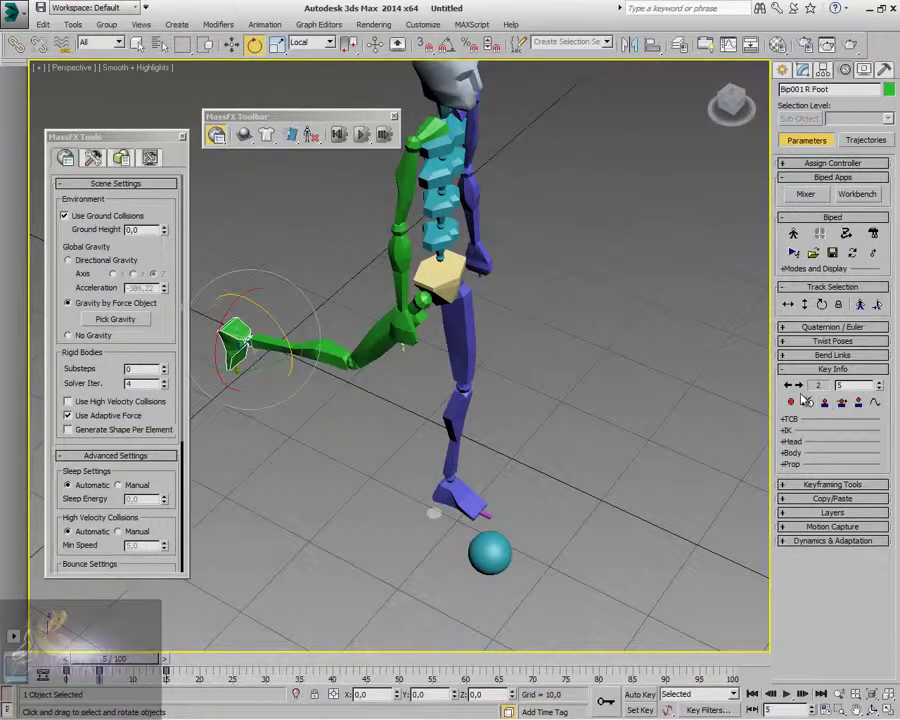
Step: At frame 17, rotate the right foot so its toes point upward and set a key
{"action": "left_click_drag", "start_coordinate": [113, 671], "coordinate": [213, 670]}
{"action": "key", "text": "e"}
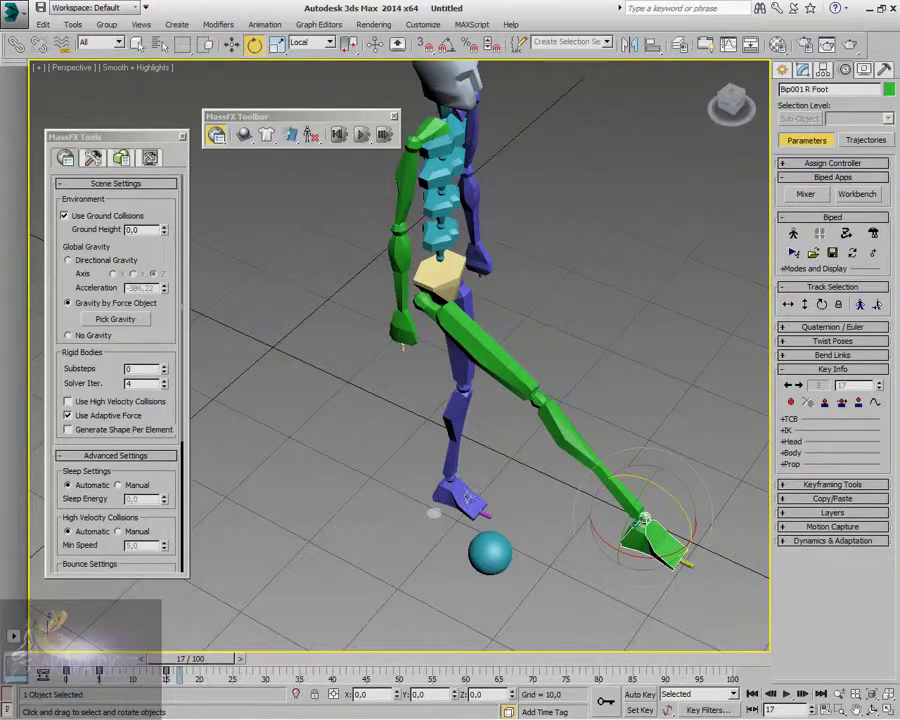
{"action": "middle_click_drag", "start_coordinate": [705, 515], "coordinate": [633, 486]}
{"action": "left_click_drag", "start_coordinate": [595, 475], "coordinate": [560, 420]}
{"action": "scroll", "coordinate": [634, 442], "scroll_direction": "down", "scroll_amount": 3}
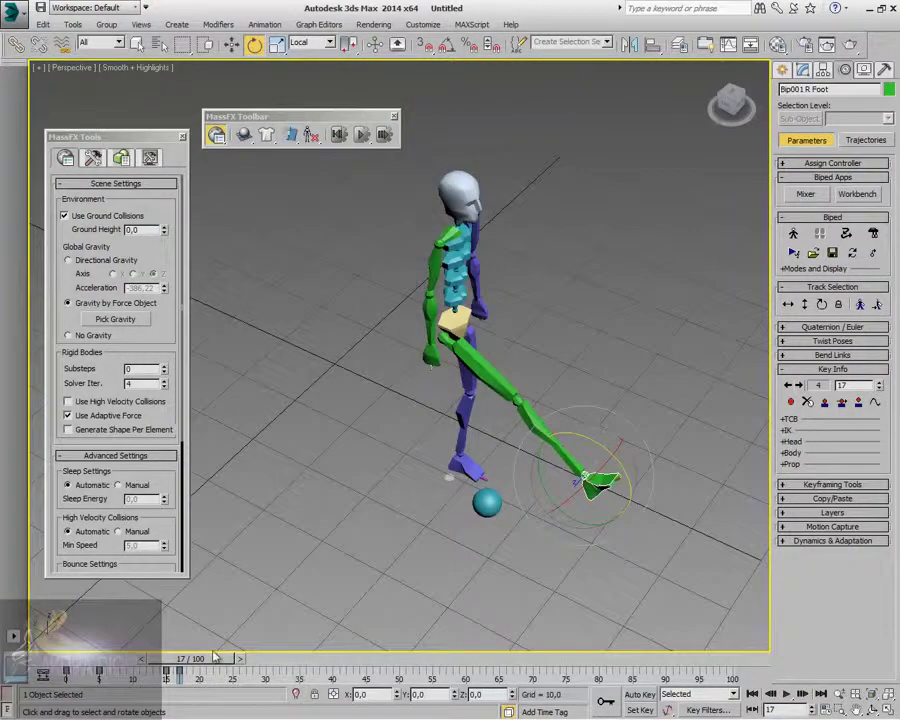
Step: Examine the kick around frames 11 and 12 from the front and side to check where the foot meets the ball
{"action": "left_click_drag", "start_coordinate": [213, 657], "coordinate": [190, 661]}
{"action": "key", "text": "e"}
{"action": "key", "text": "e"}
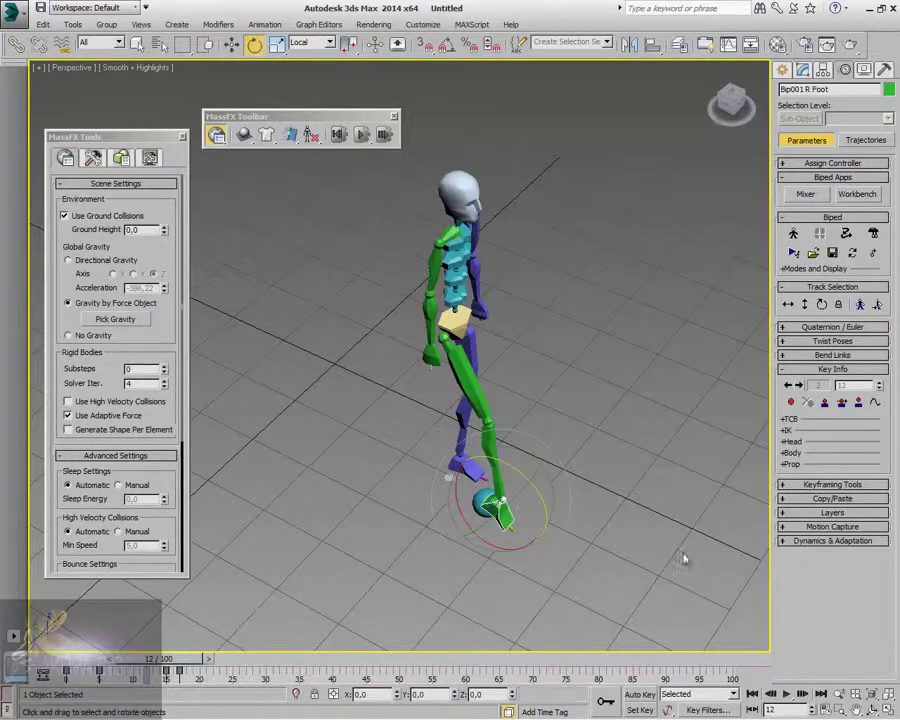
{"action": "left_click", "coordinate": [873, 710]}
{"action": "left_click_drag", "start_coordinate": [470, 430], "coordinate": [428, 434]}
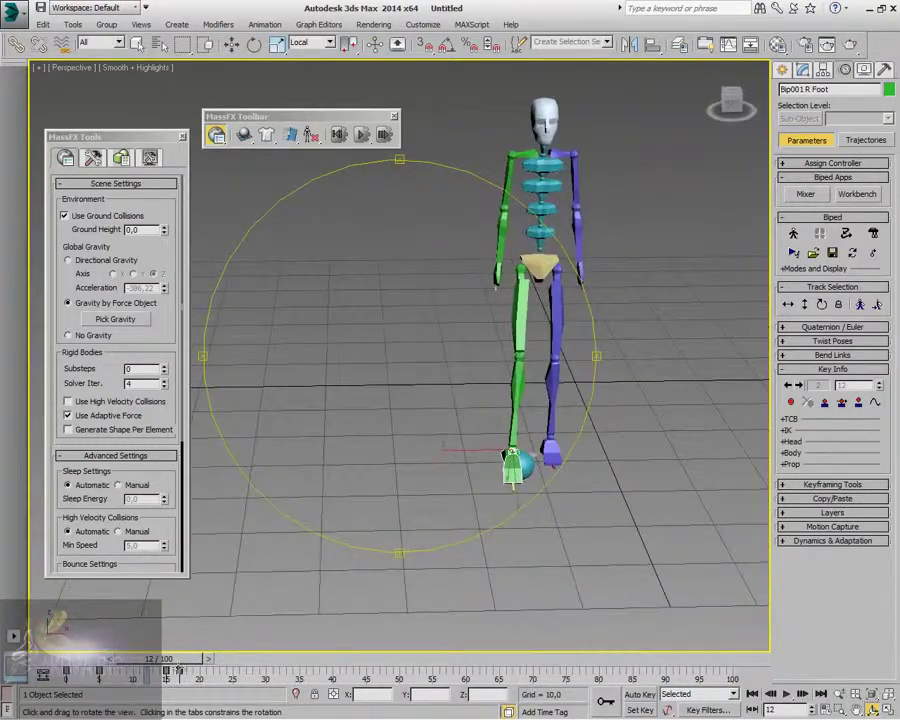
{"action": "left_click", "coordinate": [773, 693]}
{"action": "left_click_drag", "start_coordinate": [500, 426], "coordinate": [567, 385]}
{"action": "left_click", "coordinate": [804, 693]}
{"action": "left_click", "coordinate": [771, 693]}
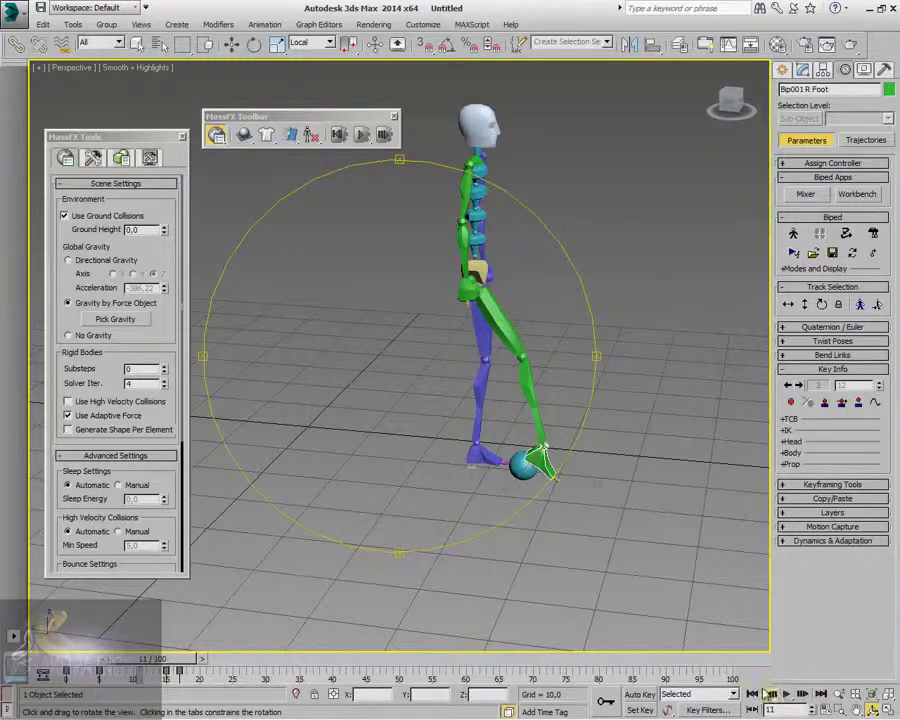
{"action": "left_click_drag", "start_coordinate": [480, 420], "coordinate": [464, 492]}
Step: Shift the ball along X to -14.73, in line with the kicking foot, and set its radius to 2.12
{"action": "key", "text": "e"}
{"action": "left_click", "coordinate": [520, 478]}
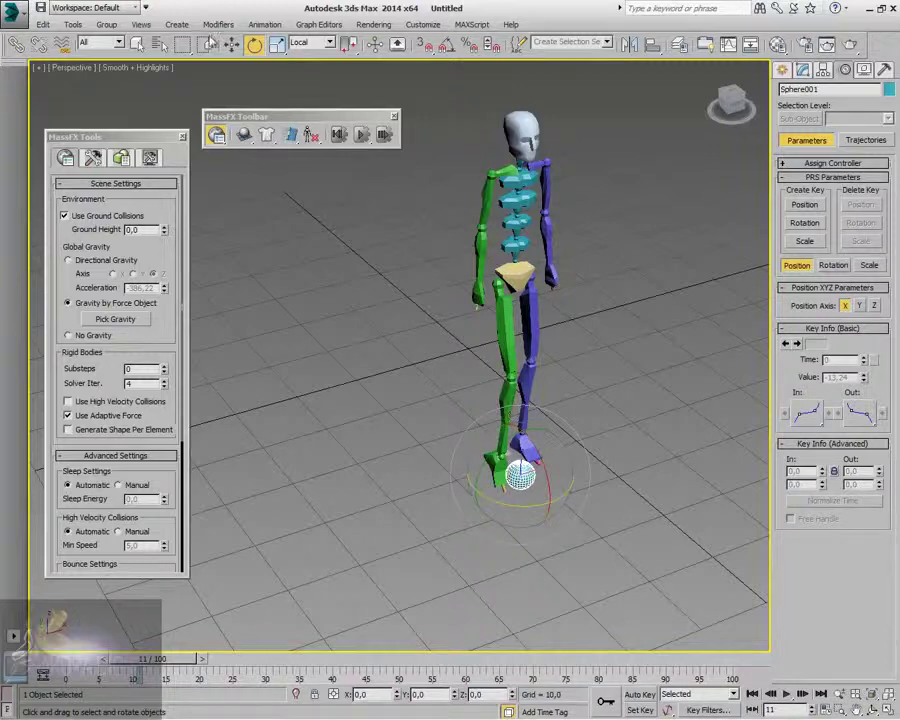
{"action": "left_click", "coordinate": [218, 24]}
{"action": "left_click", "coordinate": [231, 44]}
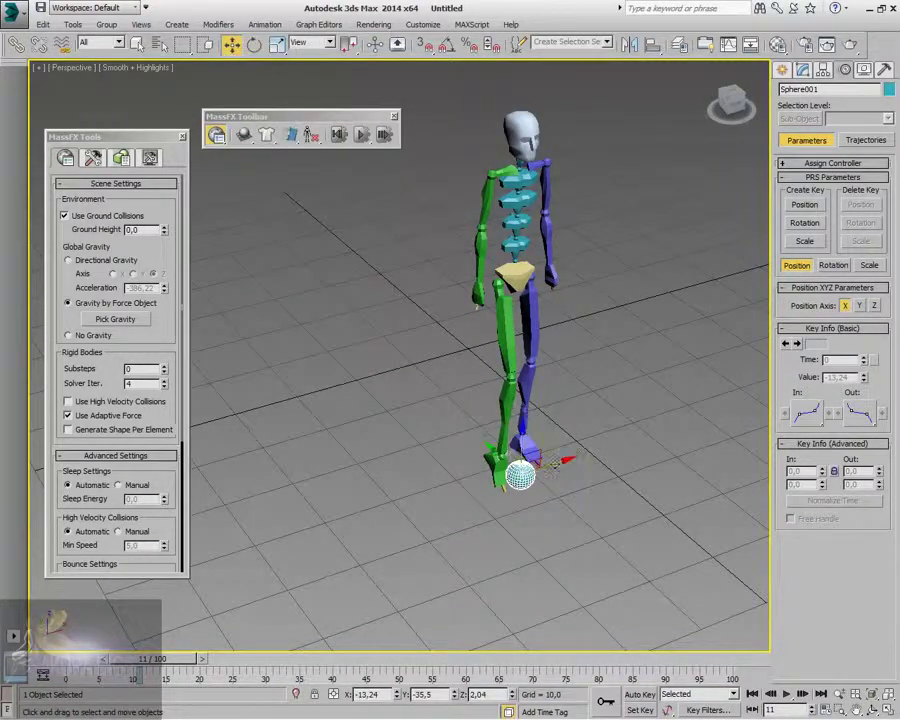
{"action": "left_click_drag", "start_coordinate": [556, 465], "coordinate": [546, 465]}
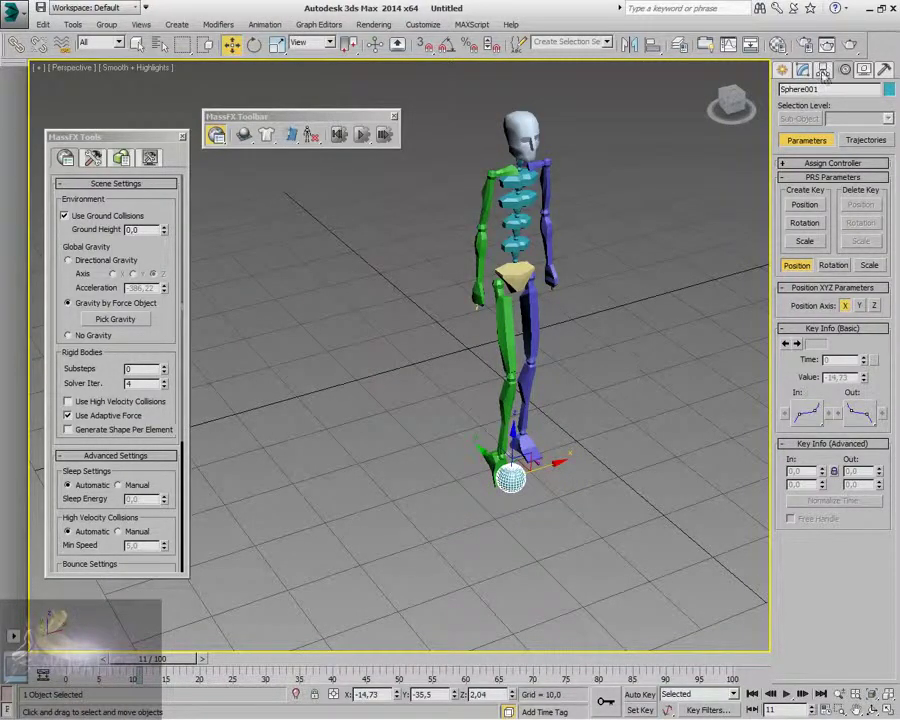
{"action": "left_click", "coordinate": [802, 69]}
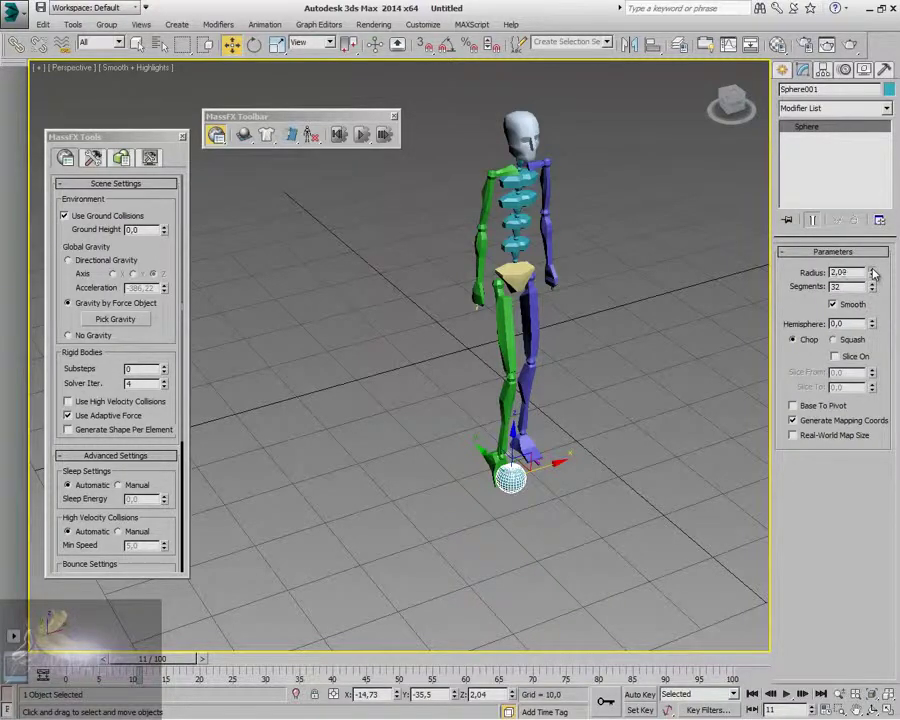
Step: Turn off ground collisions for the simulation and return the animation to frame 0
{"action": "left_click", "coordinate": [76, 217]}
{"action": "left_click", "coordinate": [870, 708]}
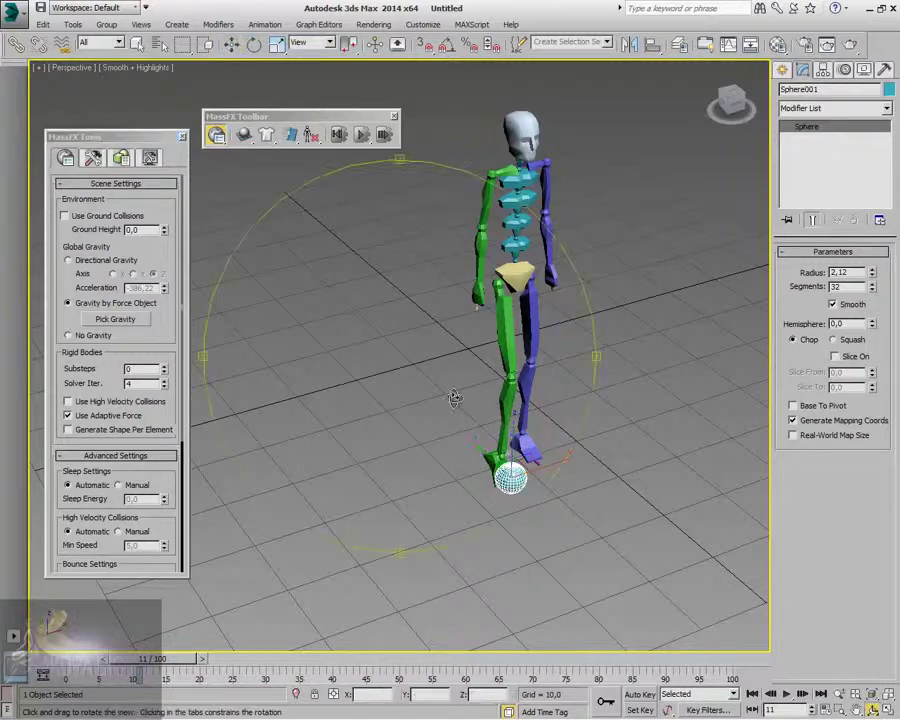
{"action": "left_click_drag", "start_coordinate": [458, 396], "coordinate": [350, 570]}
{"action": "left_click_drag", "start_coordinate": [184, 669], "coordinate": [118, 668]}
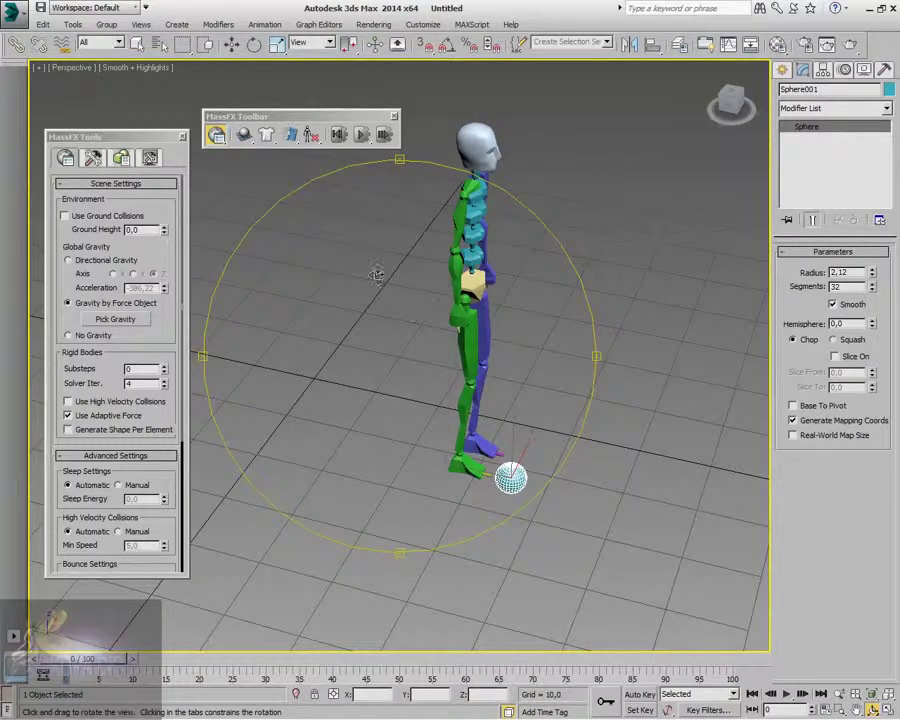
{"action": "key", "text": "w"}
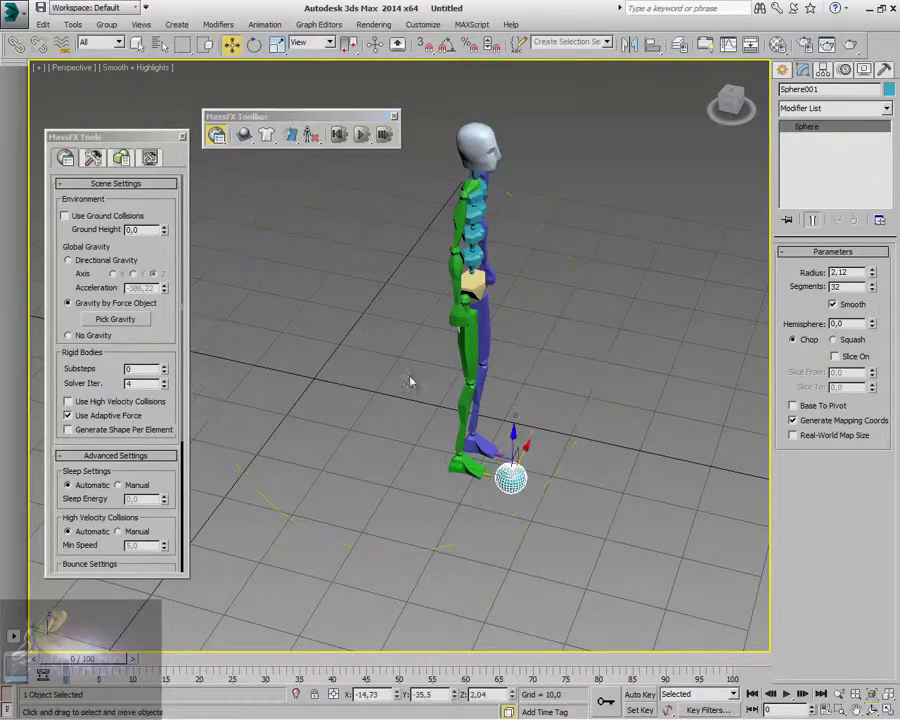
Step: Make the ball a dynamic MassFX rigid body
{"action": "left_click", "coordinate": [872, 708]}
{"action": "mouse_move", "coordinate": [375, 275]}
{"action": "left_mouse_down"}
{"action": "mouse_move", "coordinate": [481, 370]}
{"action": "mouse_move", "coordinate": [372, 273]}
{"action": "left_mouse_up"}
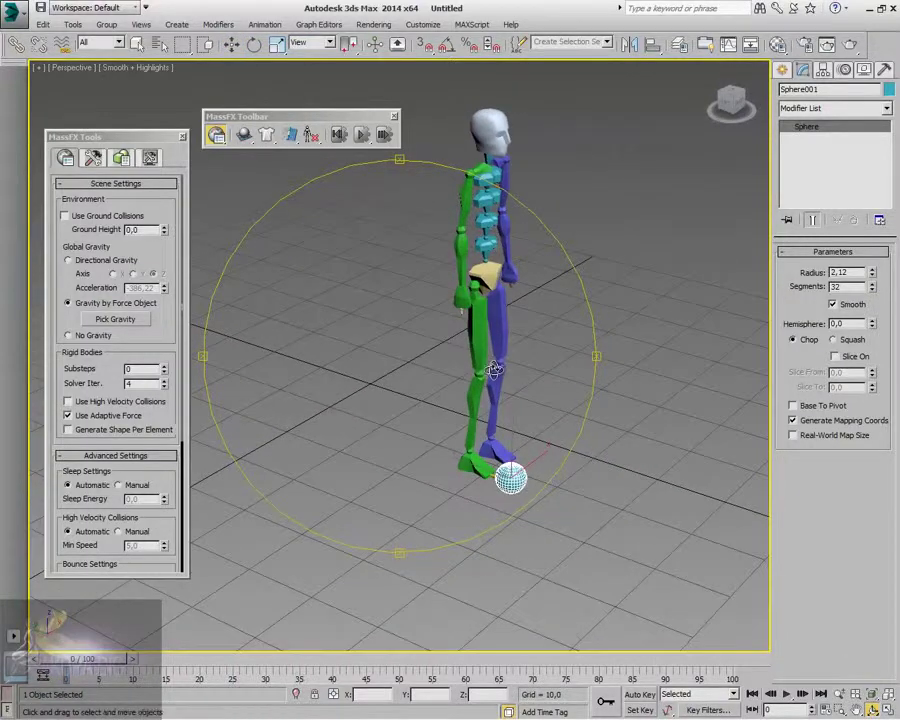
{"action": "key", "text": "w"}
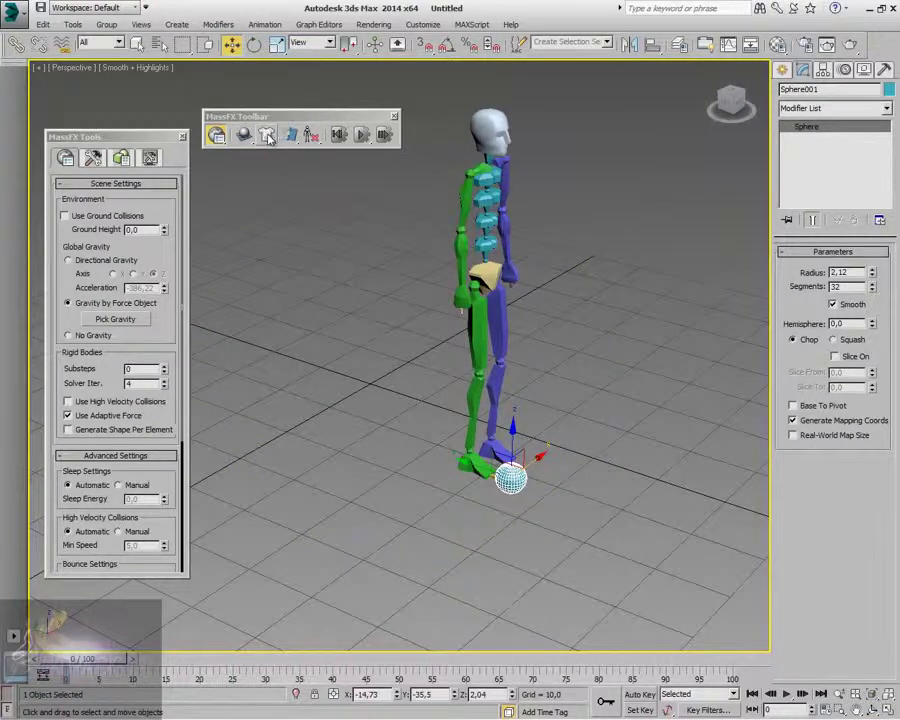
{"action": "left_click_drag", "start_coordinate": [243, 135], "coordinate": [293, 159]}
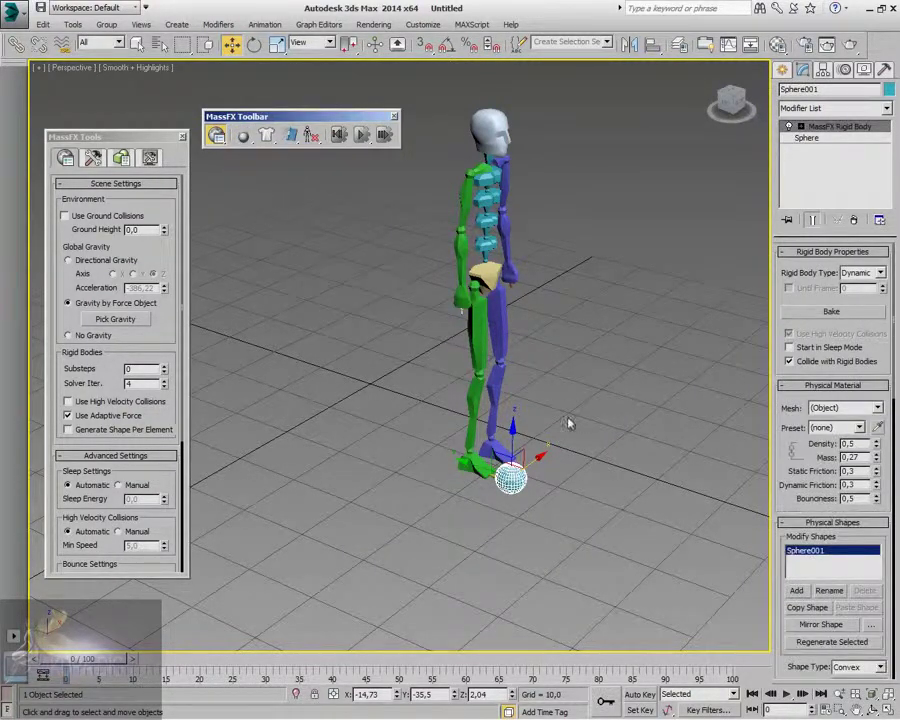
Step: Create a kinematic MassFX ragdoll from the biped, starting from its right foot
{"action": "left_click", "coordinate": [466, 476]}
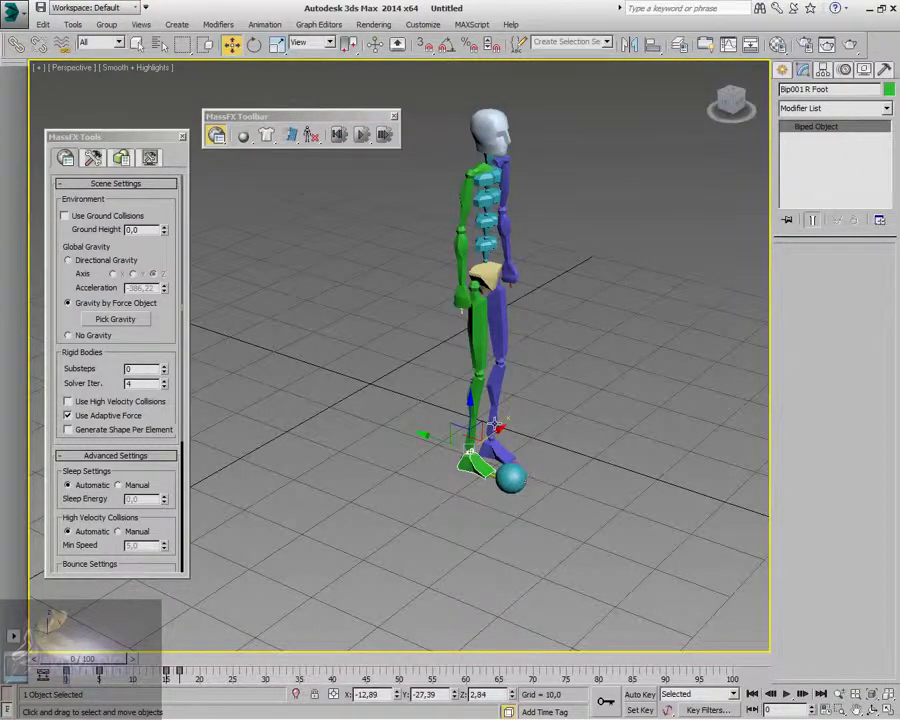
{"action": "left_click", "coordinate": [312, 136]}
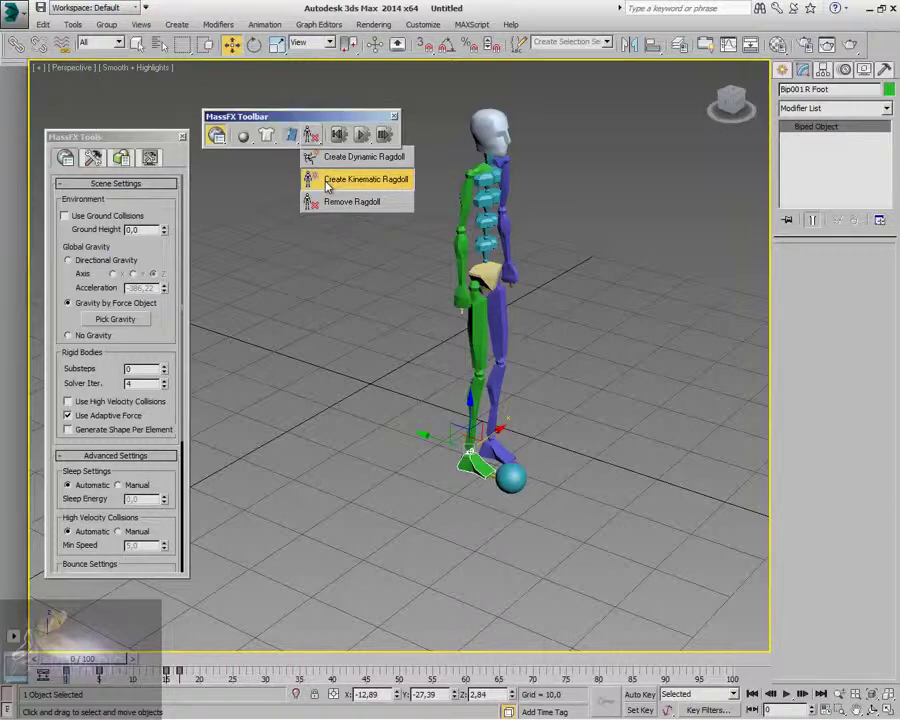
{"action": "left_click", "coordinate": [327, 186]}
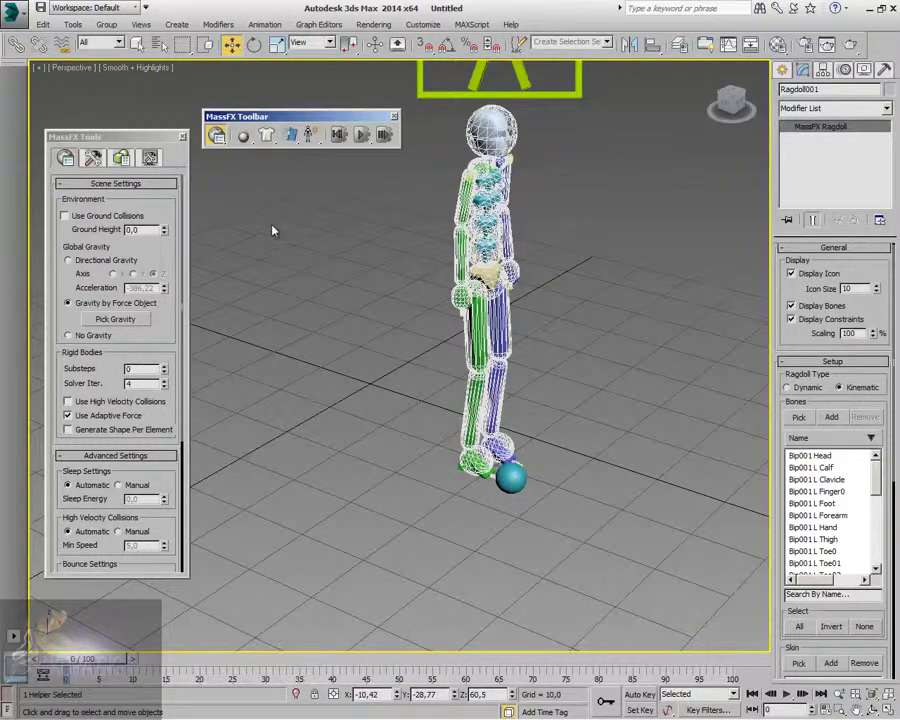
Step: Run the MassFX simulation twice to watch the ragdoll kick the ball, resetting it to its original state each time
{"action": "left_click", "coordinate": [362, 137]}
{"action": "left_click", "coordinate": [362, 137]}
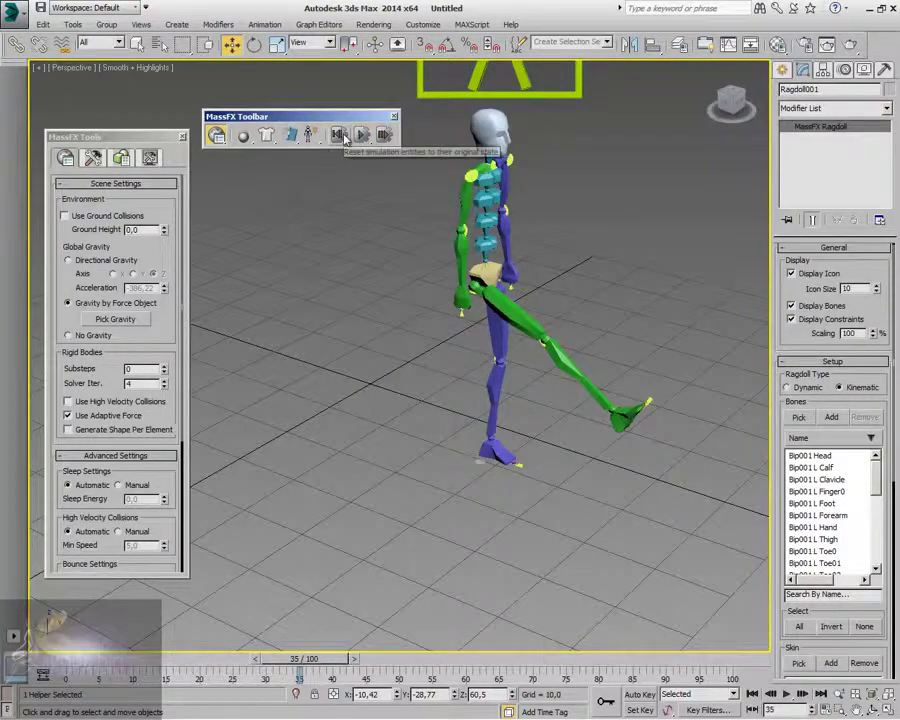
{"action": "left_click", "coordinate": [343, 138]}
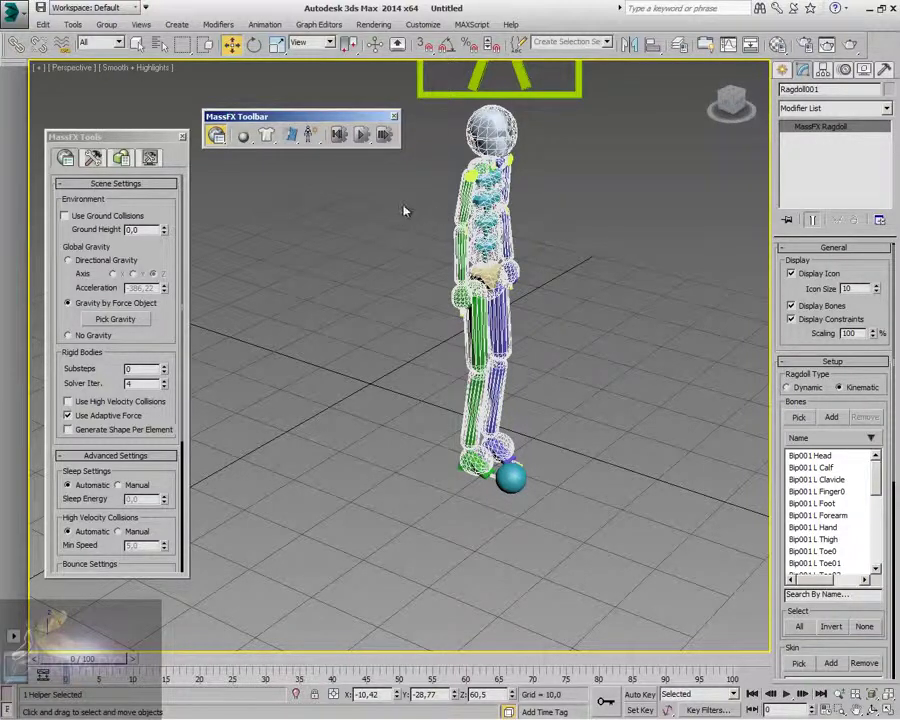
{"action": "left_click", "coordinate": [451, 248]}
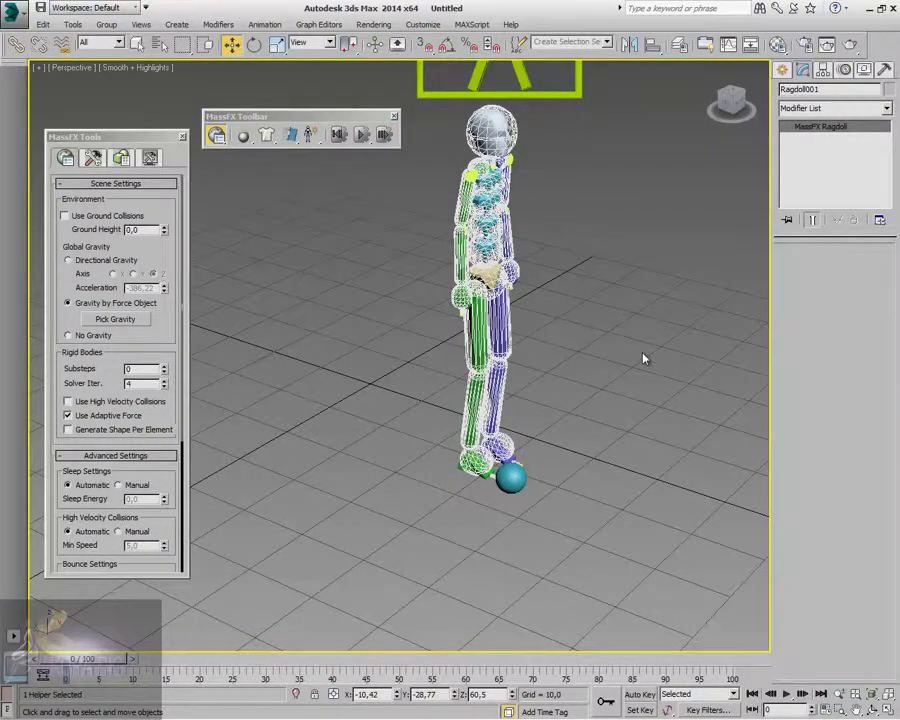
{"action": "left_click", "coordinate": [363, 136]}
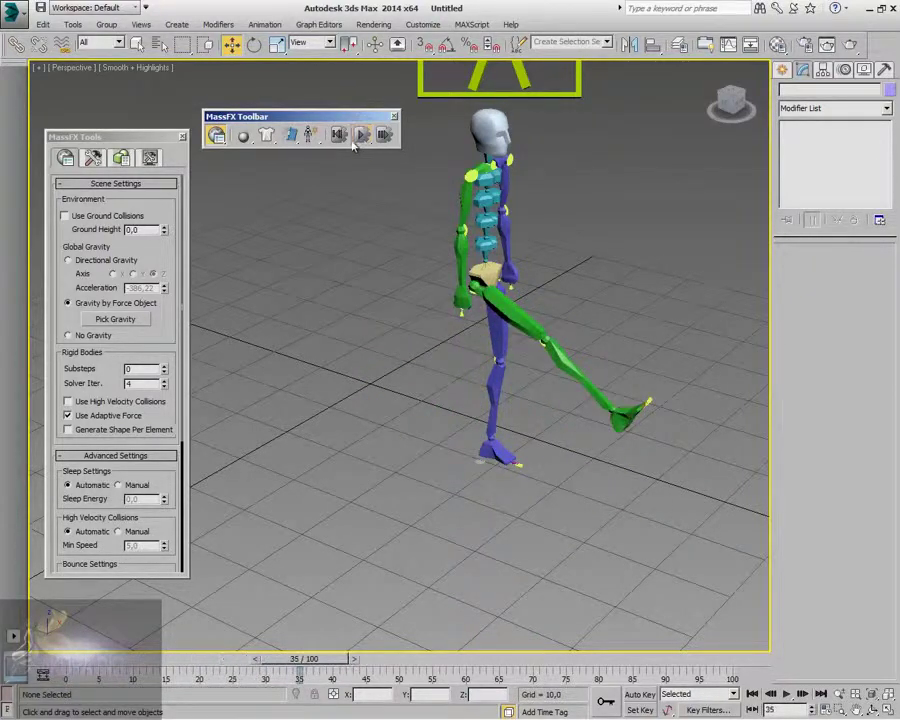
{"action": "left_click", "coordinate": [339, 135]}
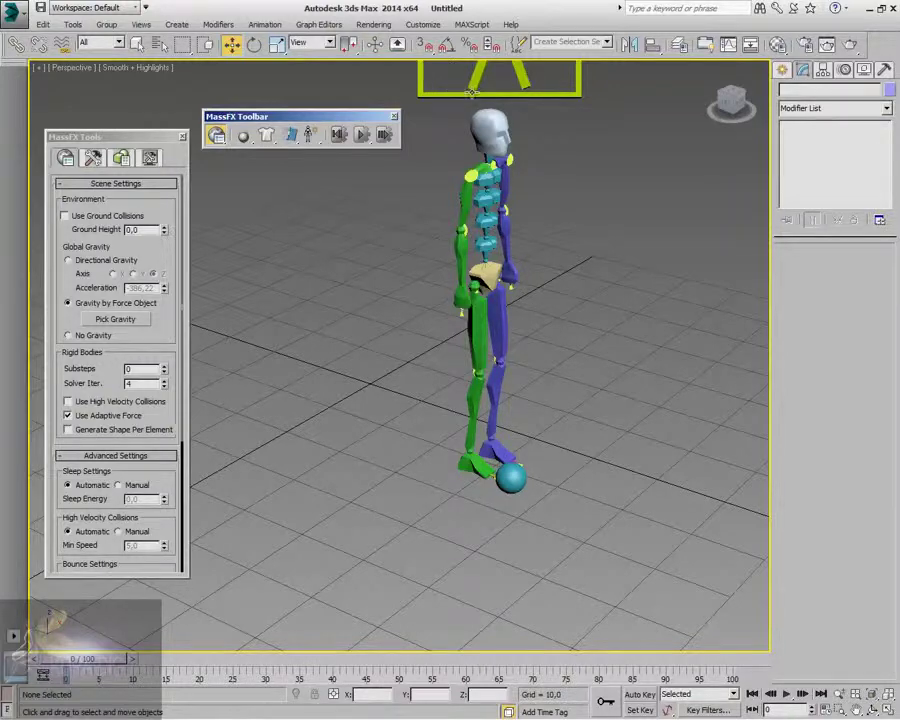
Step: Remove the kinematic ragdoll from the biped
{"action": "left_click", "coordinate": [309, 135]}
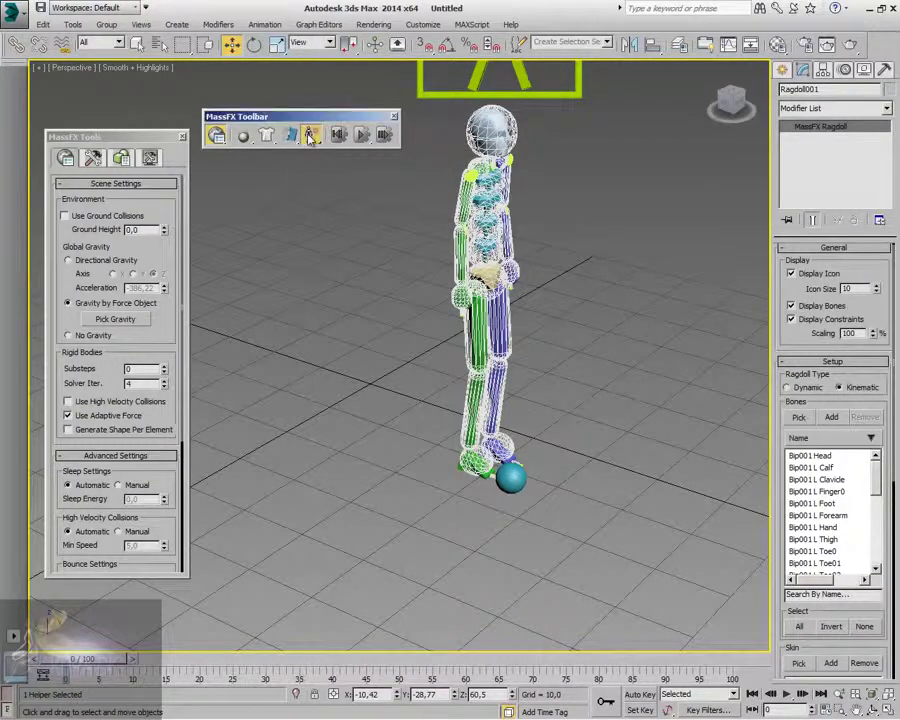
{"action": "left_click_drag", "start_coordinate": [309, 136], "coordinate": [321, 206]}
{"action": "left_click", "coordinate": [496, 411]}
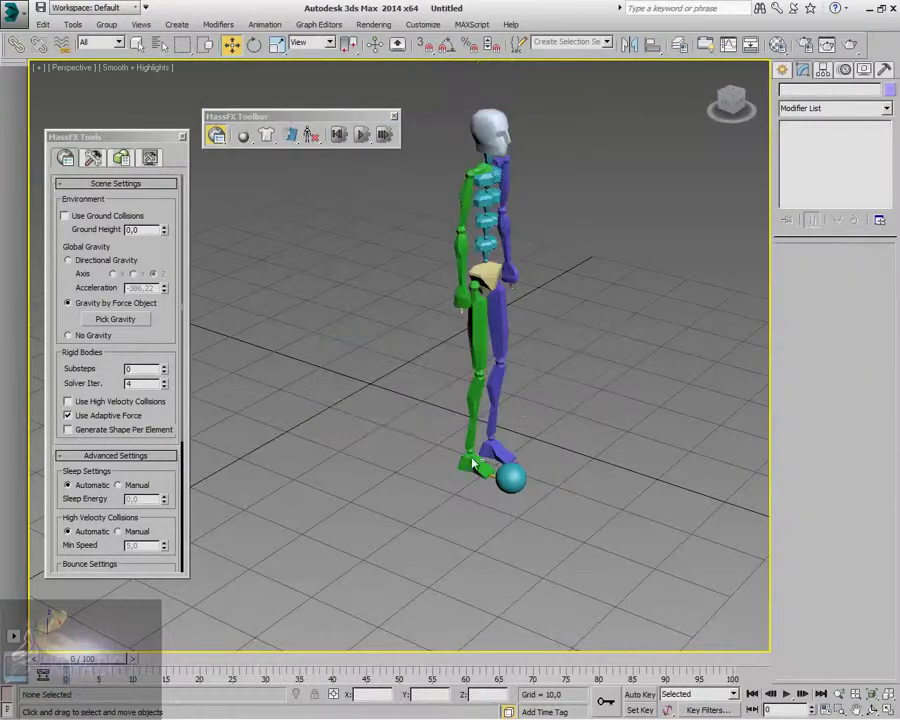
Step: Make the biped's right foot a kinematic rigid body, and play the kick animation before returning to frame 0
{"action": "left_click", "coordinate": [471, 462]}
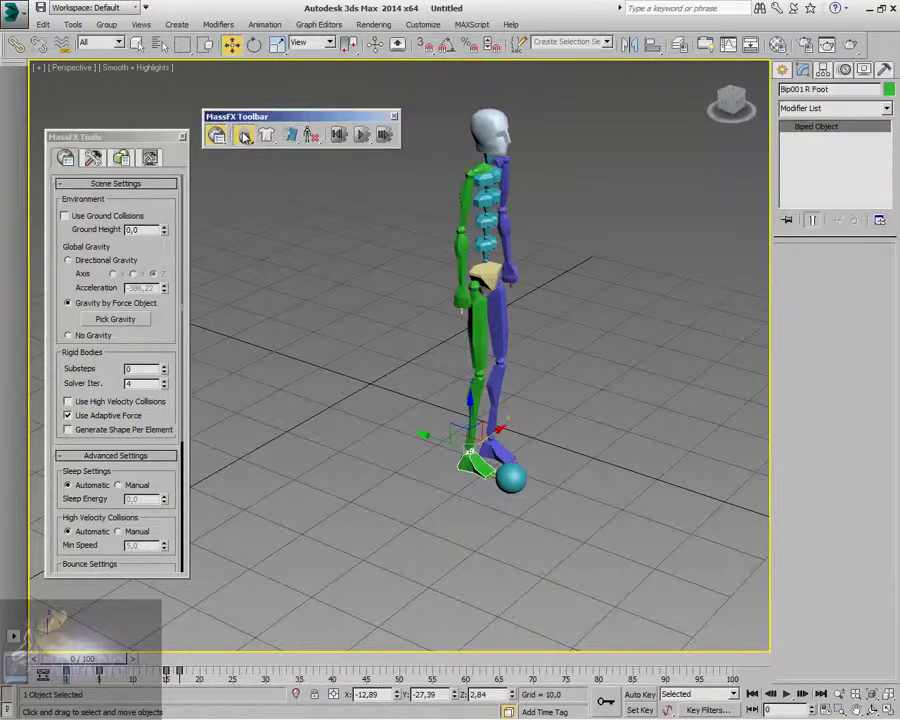
{"action": "left_click_drag", "start_coordinate": [216, 135], "coordinate": [249, 177]}
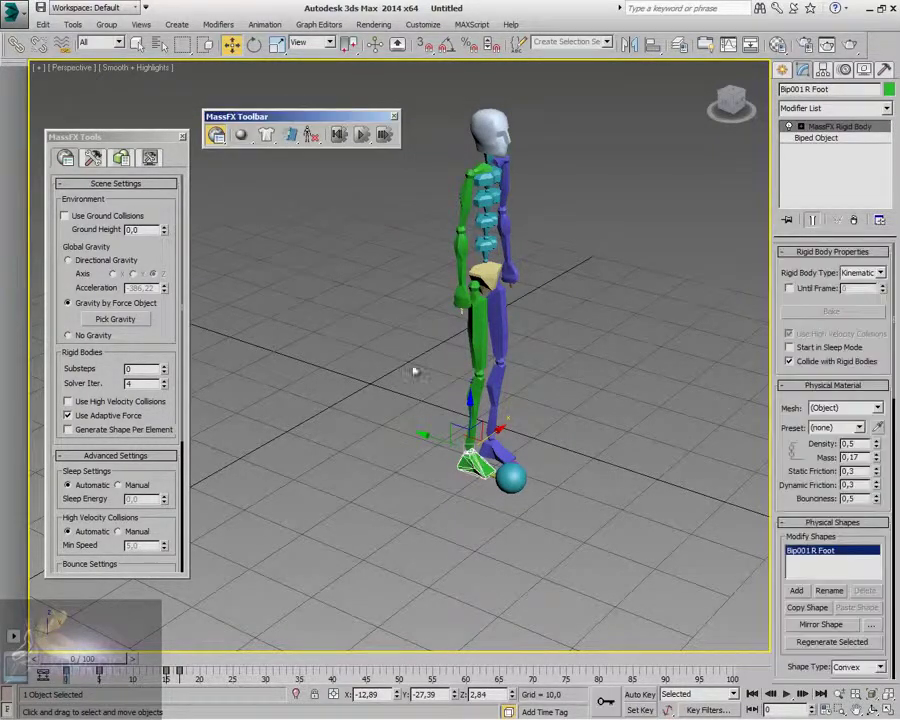
{"action": "left_click", "coordinate": [786, 694]}
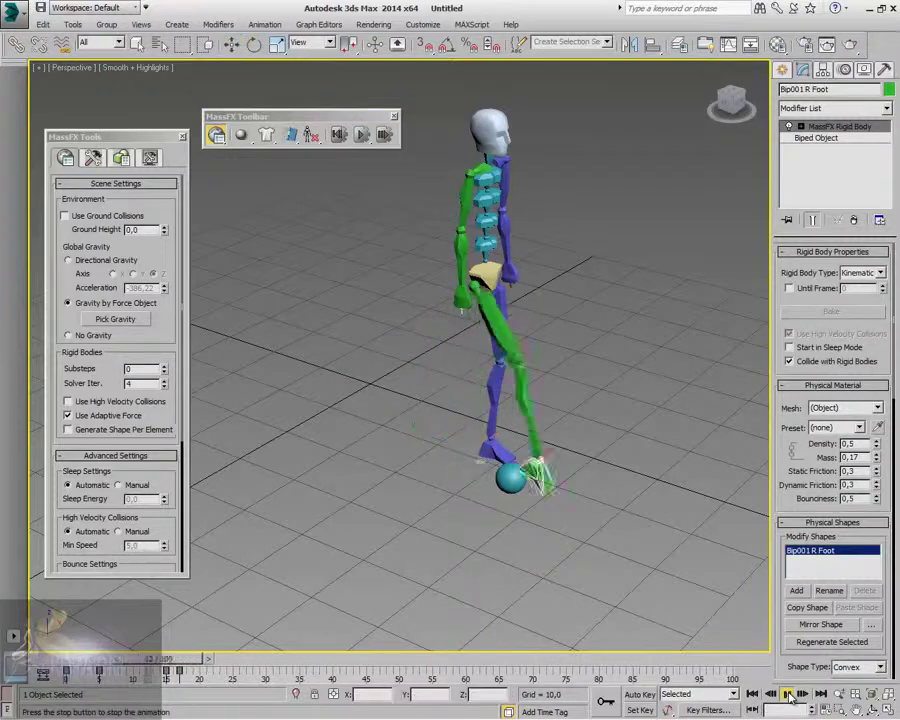
{"action": "left_click", "coordinate": [752, 693]}
{"action": "key", "text": "w"}
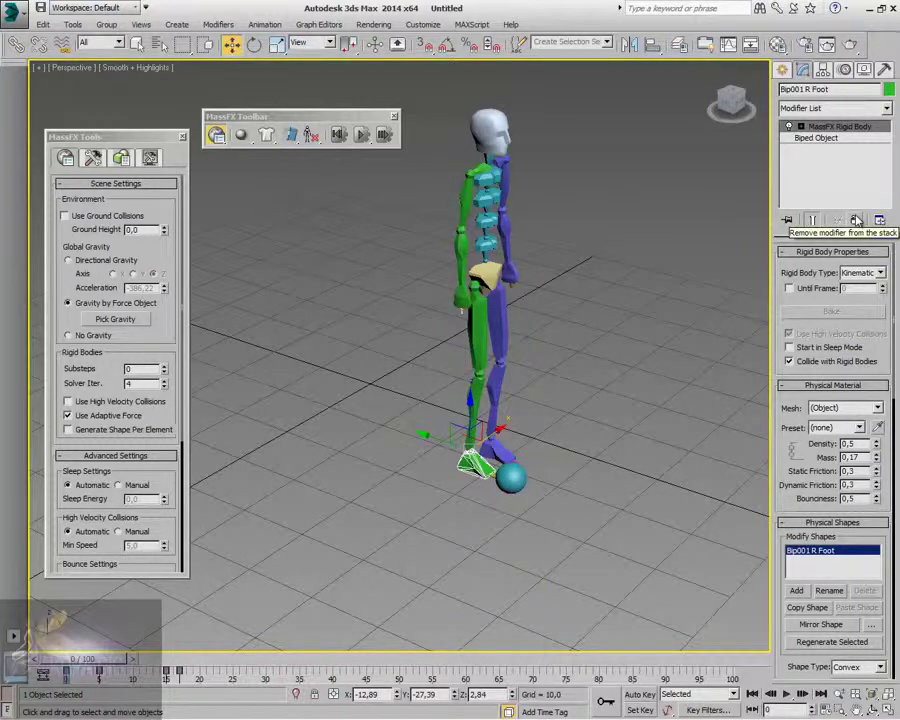
Step: Choose Kinematic as the right foot's rigid body type and remove its MassFX Rigid Body modifier
{"action": "left_click", "coordinate": [880, 272]}
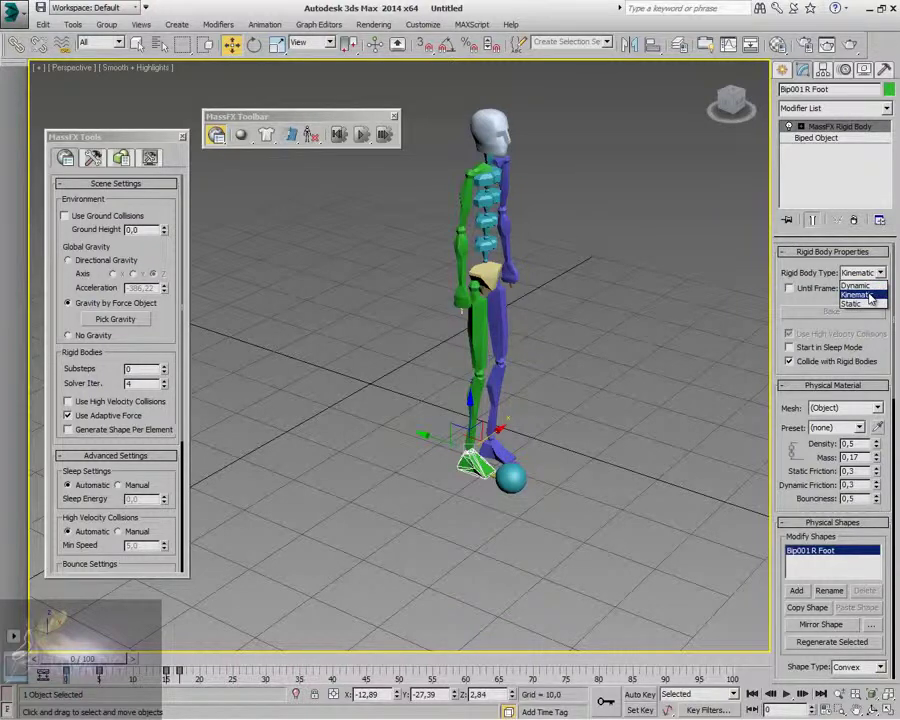
{"action": "left_click", "coordinate": [870, 297]}
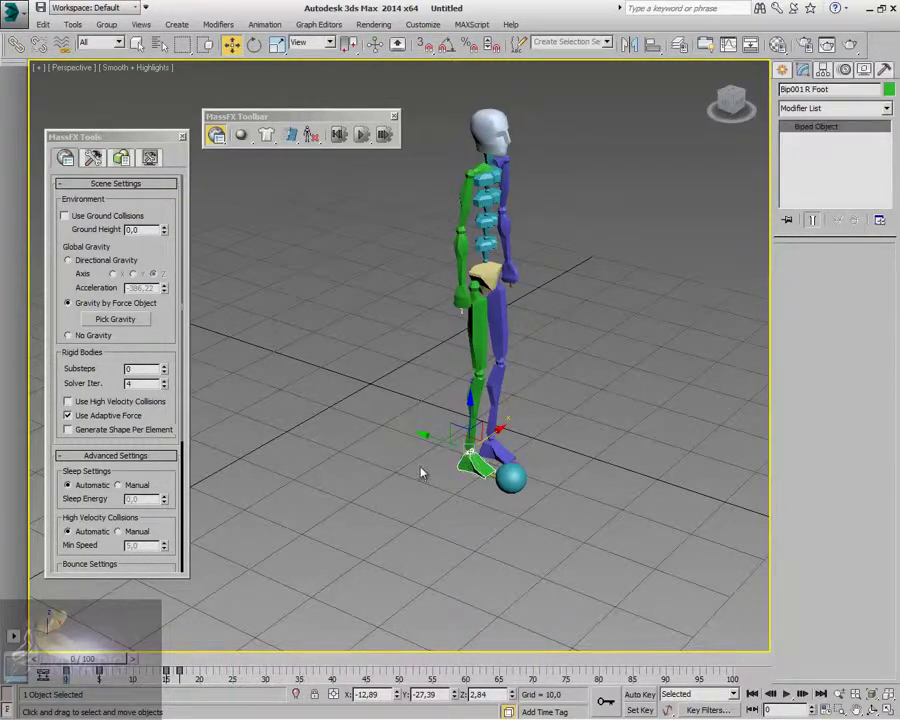
Step: Create the biped's kinematic ragdoll again, run the simulation and reset it to its original state
{"action": "mouse_move", "coordinate": [311, 134]}
{"action": "left_mouse_down"}
{"action": "mouse_move", "coordinate": [312, 182]}
{"action": "mouse_move", "coordinate": [335, 192]}
{"action": "mouse_move", "coordinate": [336, 184]}
{"action": "left_mouse_up"}
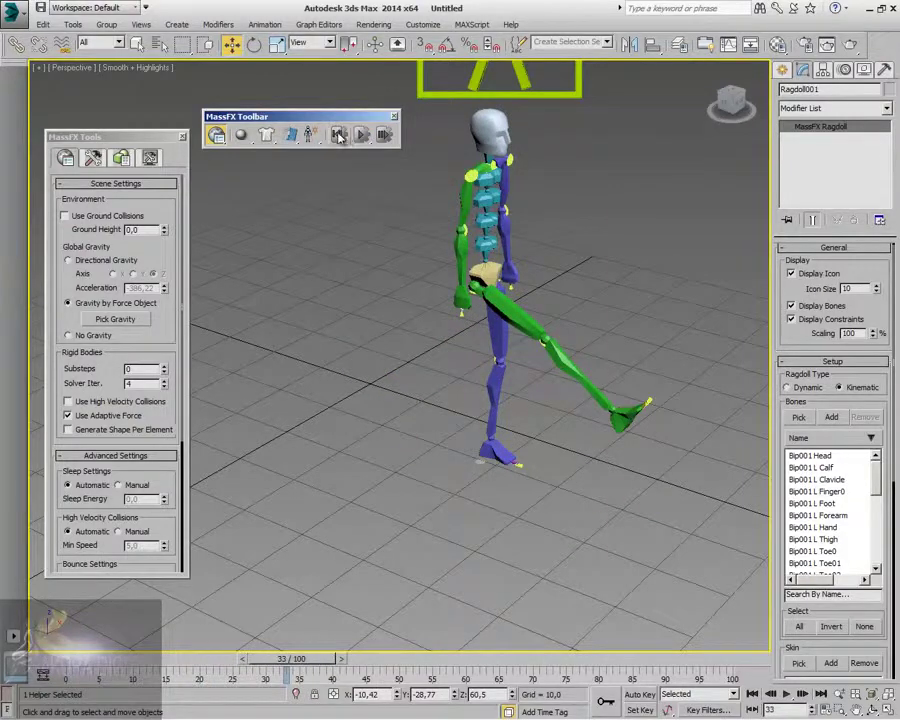
{"action": "left_click", "coordinate": [363, 135]}
Step: Examine the ragdoll helper, the biped and the ball from near and far
{"action": "middle_click_drag", "start_coordinate": [390, 295], "coordinate": [366, 372], "text": "alt"}
{"action": "scroll", "coordinate": [366, 372], "scroll_direction": "down", "scroll_amount": 4}
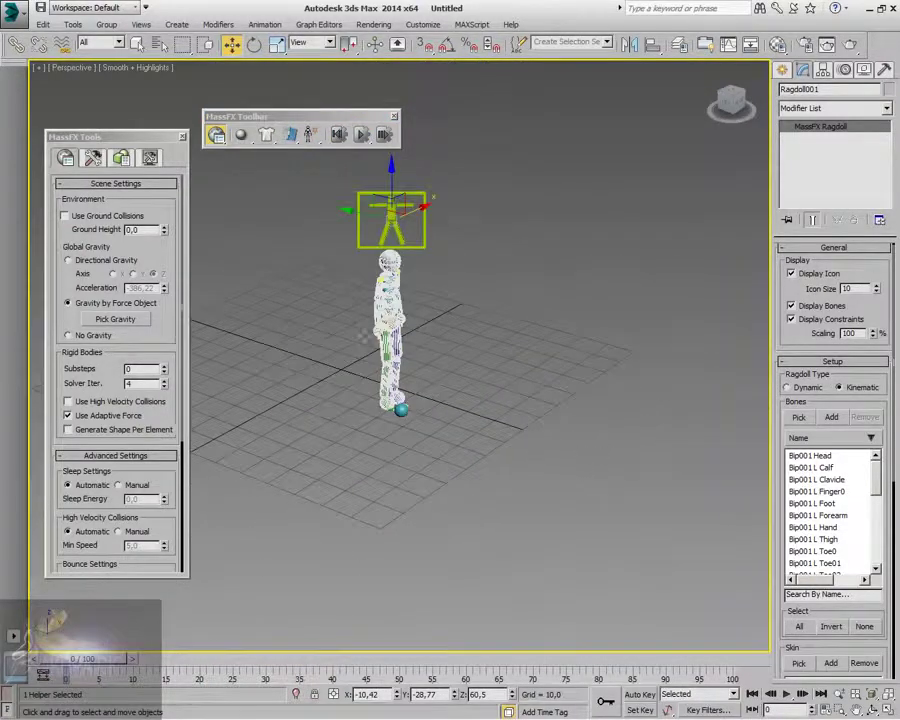
{"action": "left_click", "coordinate": [407, 300]}
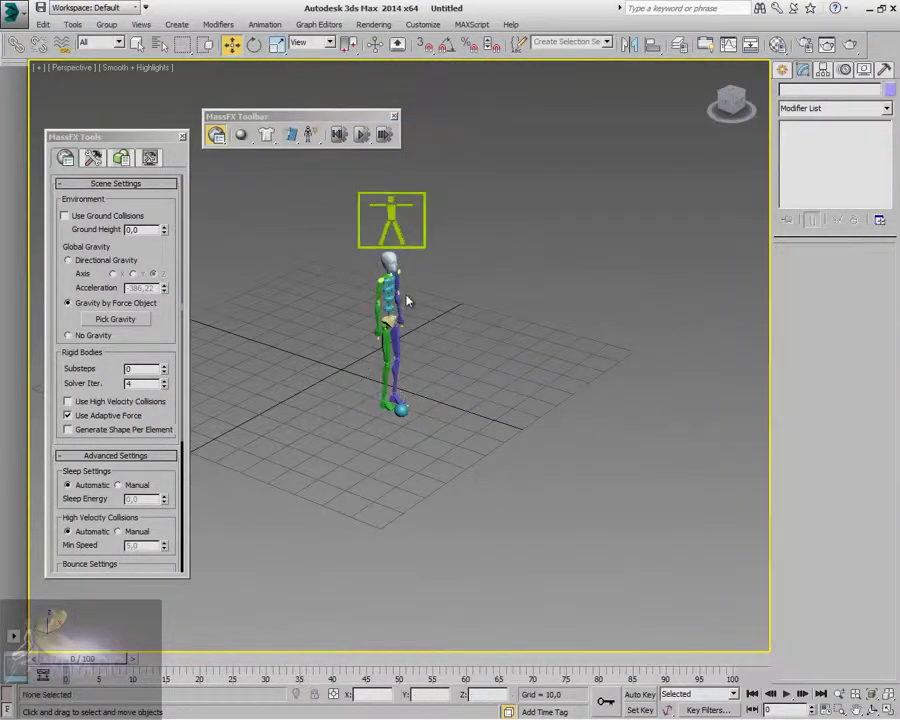
{"action": "scroll", "coordinate": [407, 300], "scroll_direction": "up", "scroll_amount": 2}
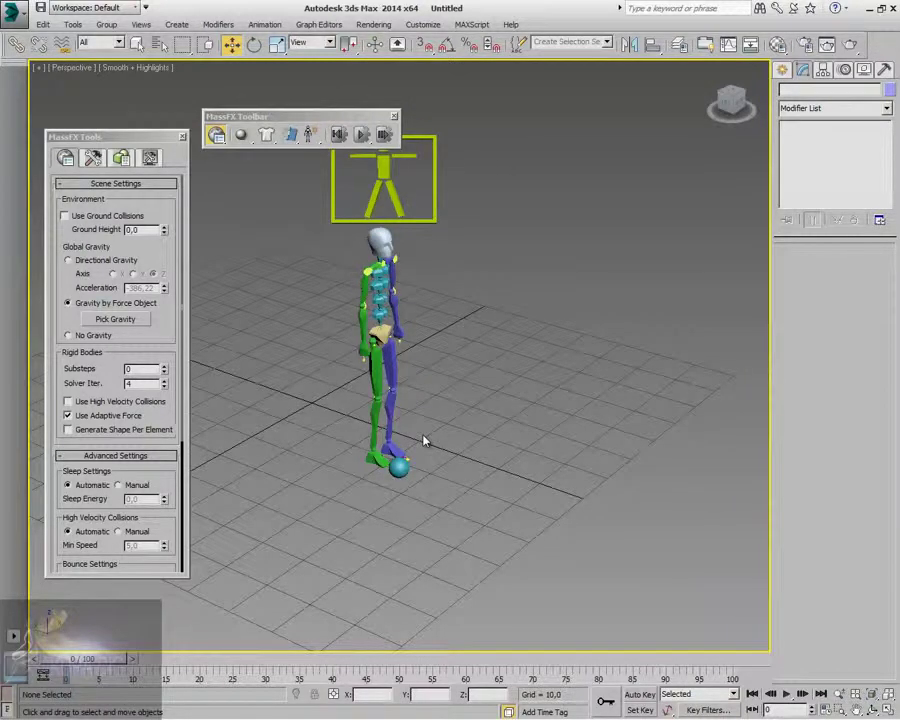
{"action": "middle_click_drag", "start_coordinate": [461, 372], "coordinate": [500, 390], "text": "alt"}
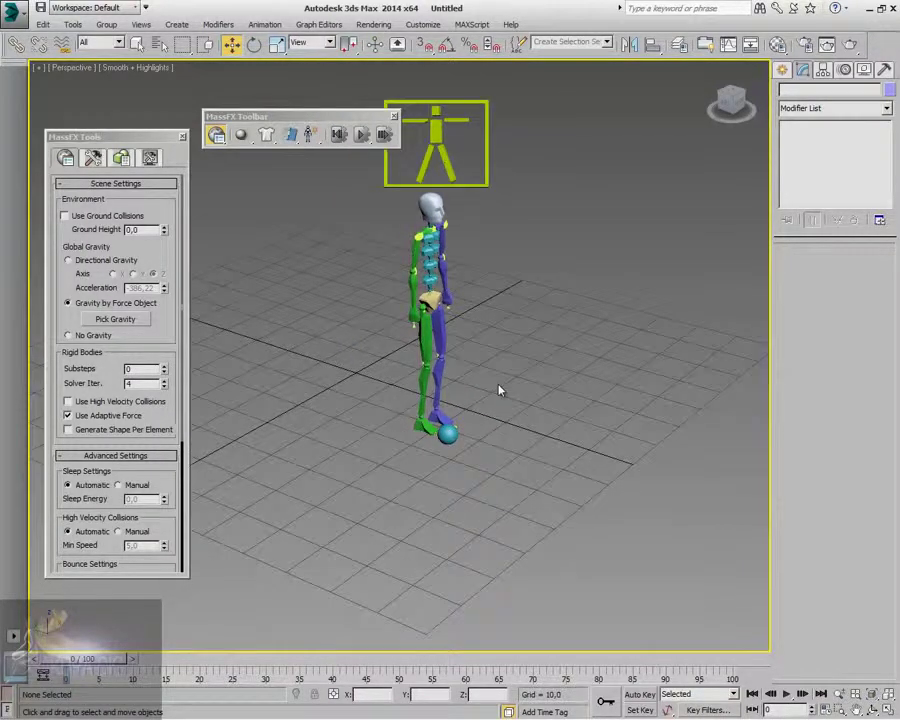
{"action": "scroll", "coordinate": [499, 390], "scroll_direction": "up", "scroll_amount": 3}
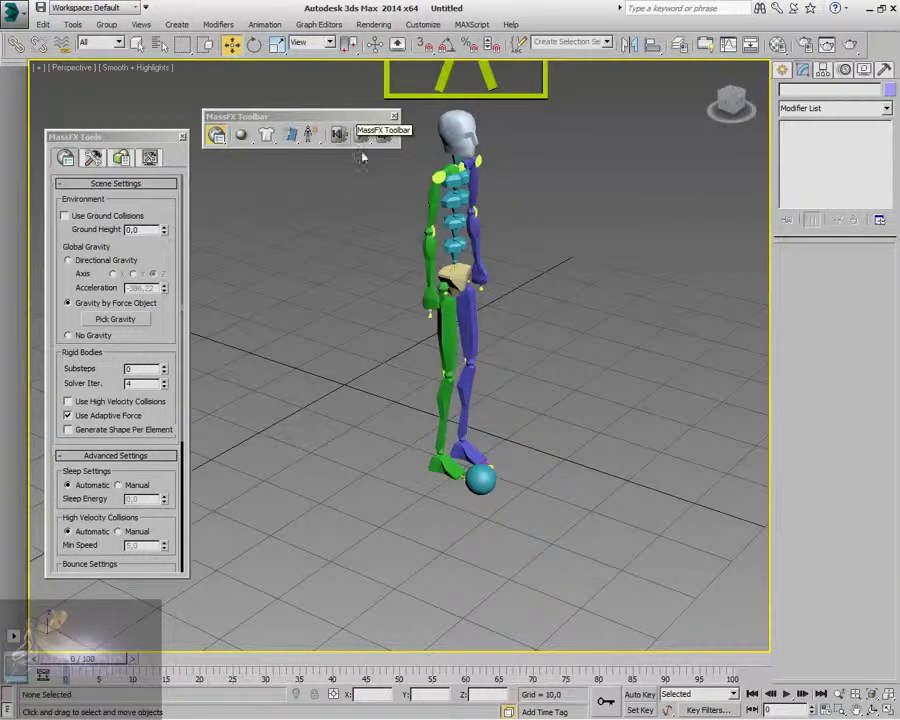
{"action": "scroll", "coordinate": [556, 390], "scroll_direction": "down", "scroll_amount": 3}
{"action": "scroll", "coordinate": [522, 391], "scroll_direction": "up", "scroll_amount": 3}
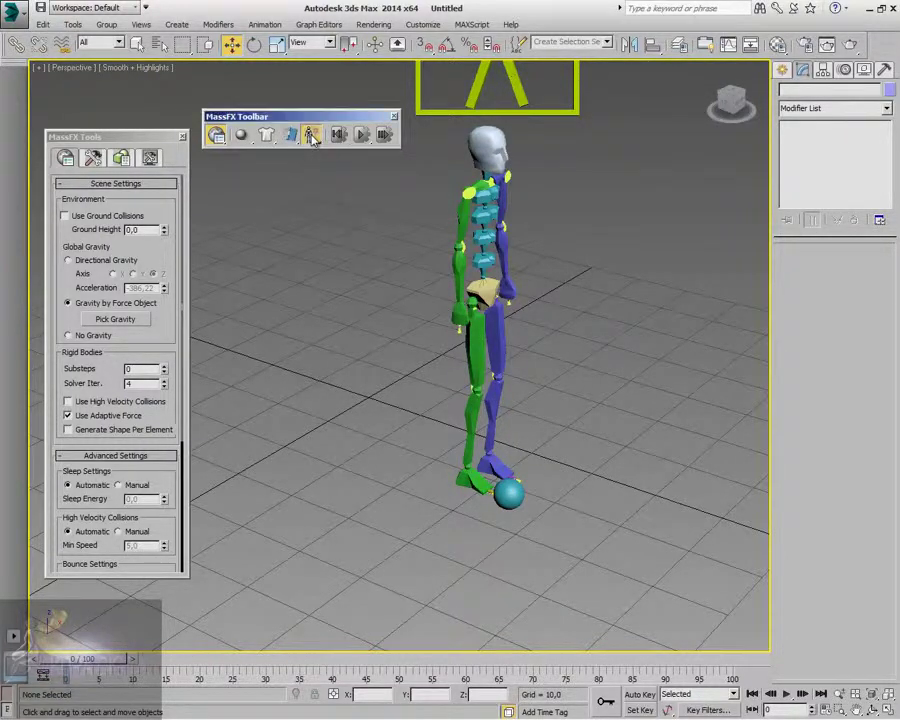
Step: Remove the biped's ragdoll and delete the biped and the ball from the scene
{"action": "left_click_drag", "start_coordinate": [310, 134], "coordinate": [329, 202]}
{"action": "left_click", "coordinate": [505, 409]}
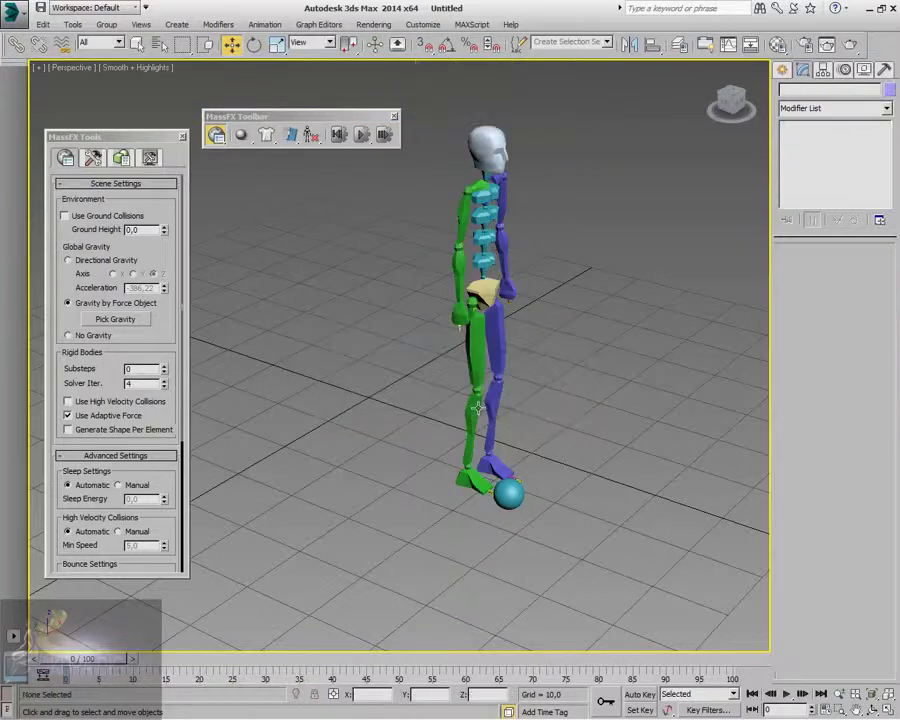
{"action": "scroll", "coordinate": [508, 406], "scroll_direction": "down", "scroll_amount": 4}
{"action": "scroll", "coordinate": [518, 400], "scroll_direction": "down", "scroll_amount": 2}
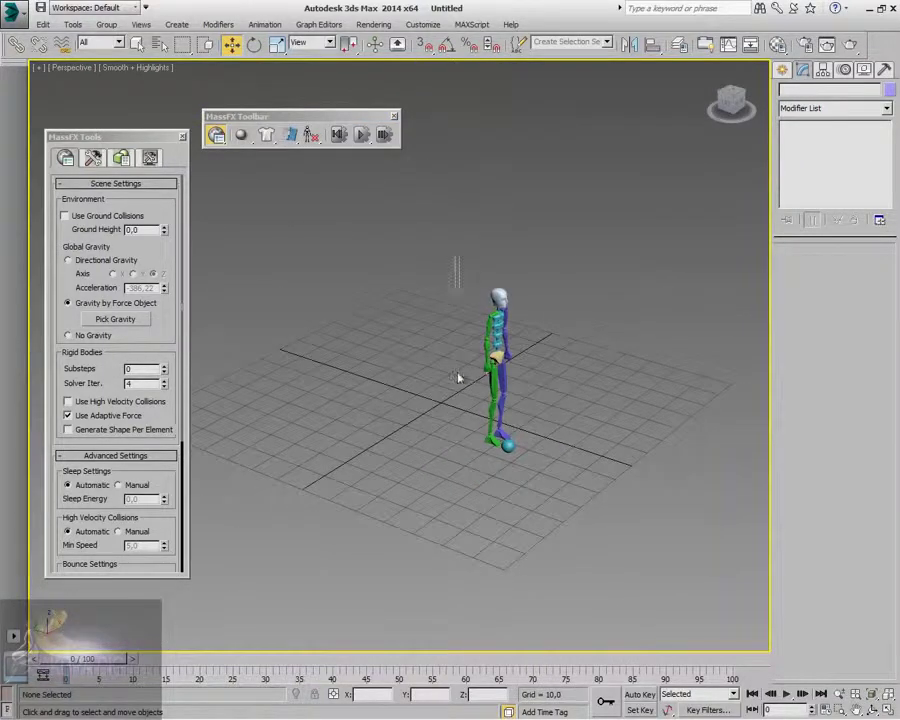
{"action": "left_click_drag", "start_coordinate": [458, 285], "coordinate": [596, 508]}
{"action": "key", "text": "Delete"}
Step: Create an upright box near the grid centre, about 9.9 long, 12.4 wide and 31.4 high
{"action": "middle_click_drag", "start_coordinate": [596, 508], "coordinate": [478, 399]}
{"action": "scroll", "coordinate": [490, 418], "scroll_direction": "up", "scroll_amount": 3}
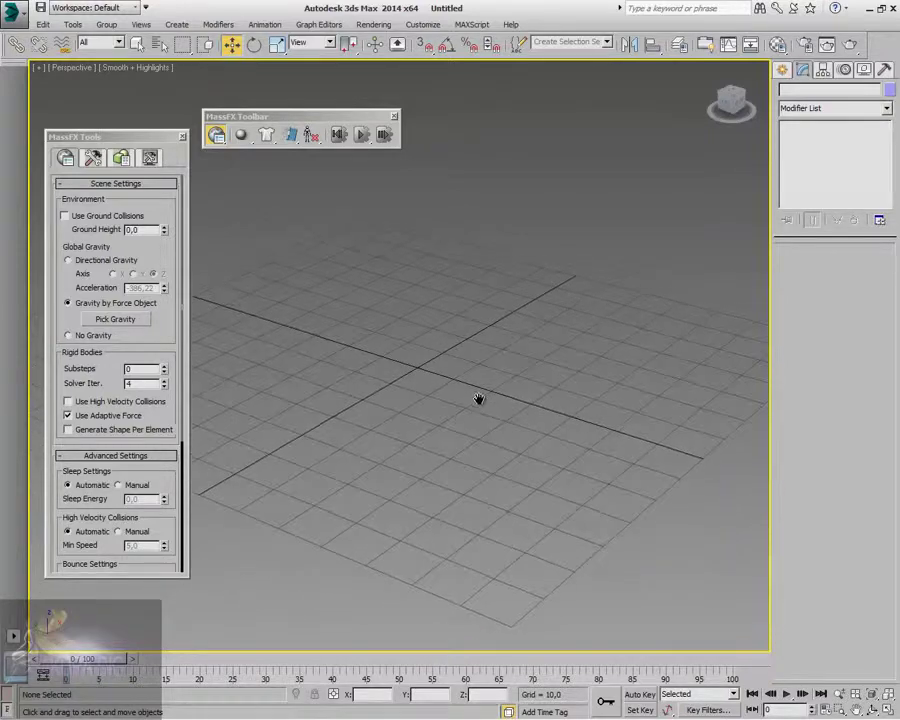
{"action": "left_click", "coordinate": [782, 69]}
{"action": "left_click", "coordinate": [804, 161]}
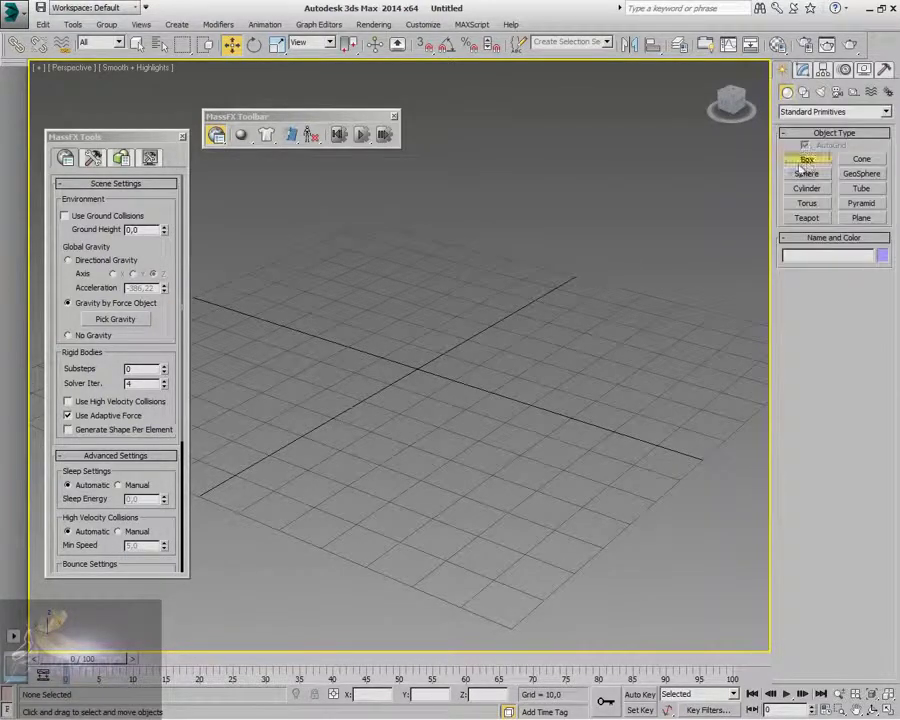
{"action": "left_click_drag", "start_coordinate": [410, 378], "coordinate": [465, 396]}
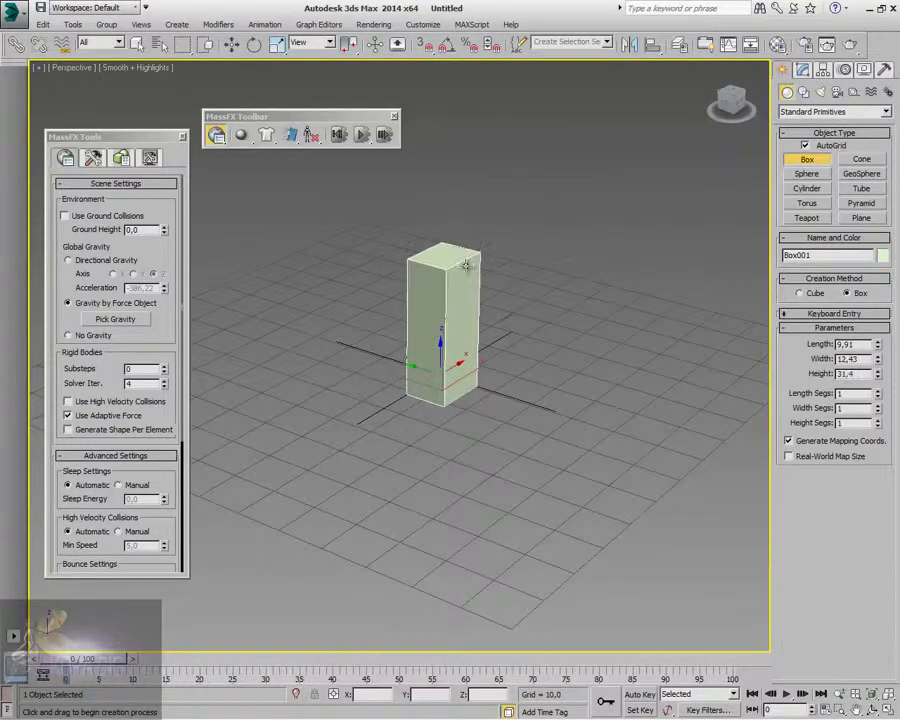
{"action": "middle_click_drag", "start_coordinate": [465, 265], "coordinate": [452, 332]}
{"action": "key", "text": "w"}
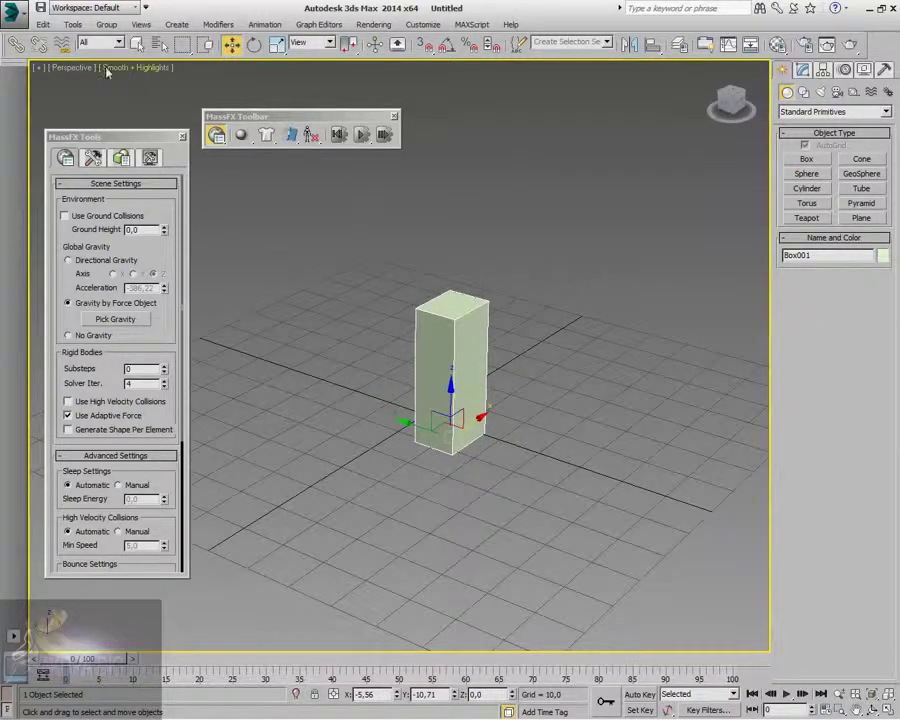
Step: Delete the box and undo the deletion
{"action": "left_click", "coordinate": [43, 24]}
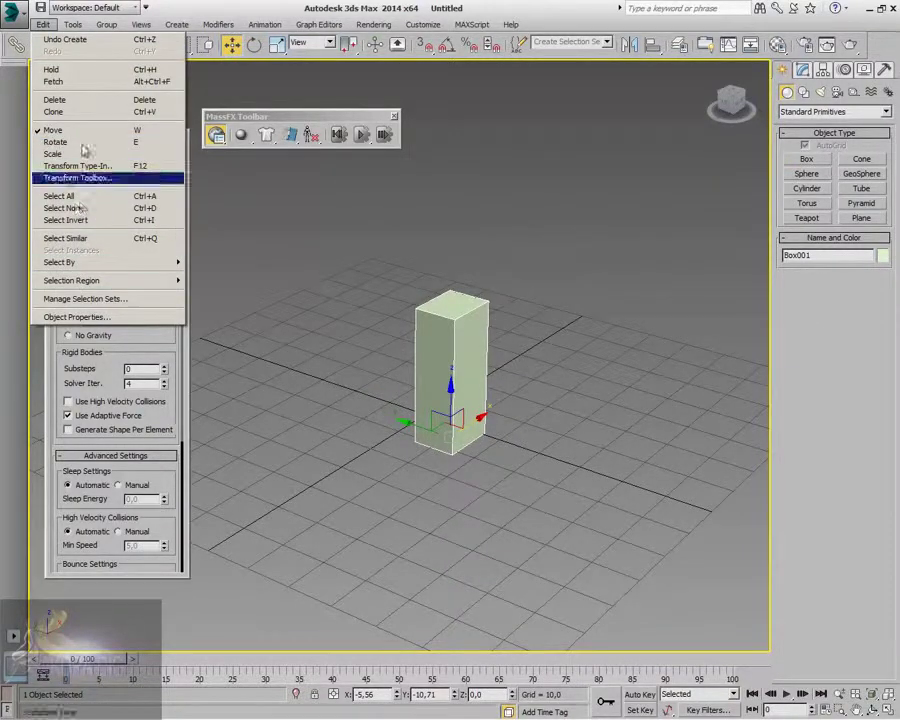
{"action": "left_click", "coordinate": [75, 100]}
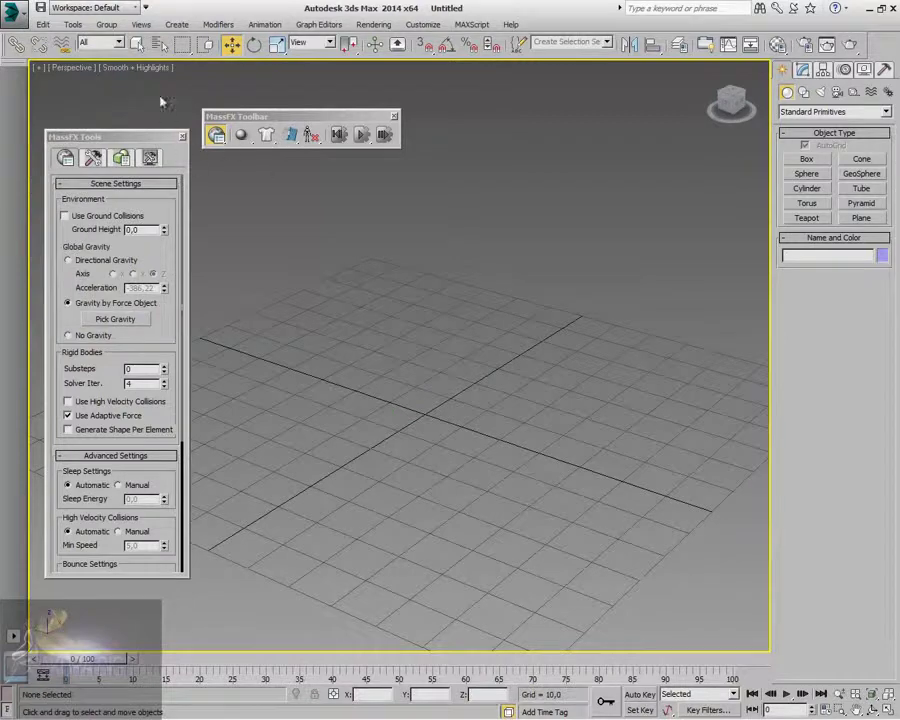
{"action": "left_click", "coordinate": [43, 24]}
{"action": "left_click", "coordinate": [58, 40]}
Step: Clone the box as a copy and move the copy up about 31.7 along Z onto the original
{"action": "left_click", "coordinate": [43, 24]}
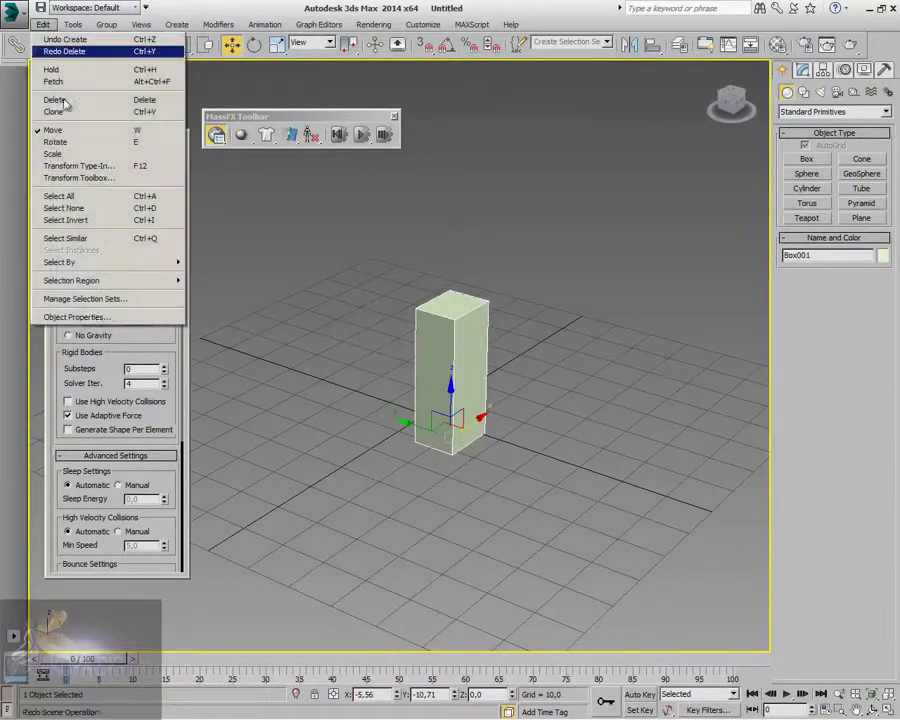
{"action": "left_click", "coordinate": [60, 112]}
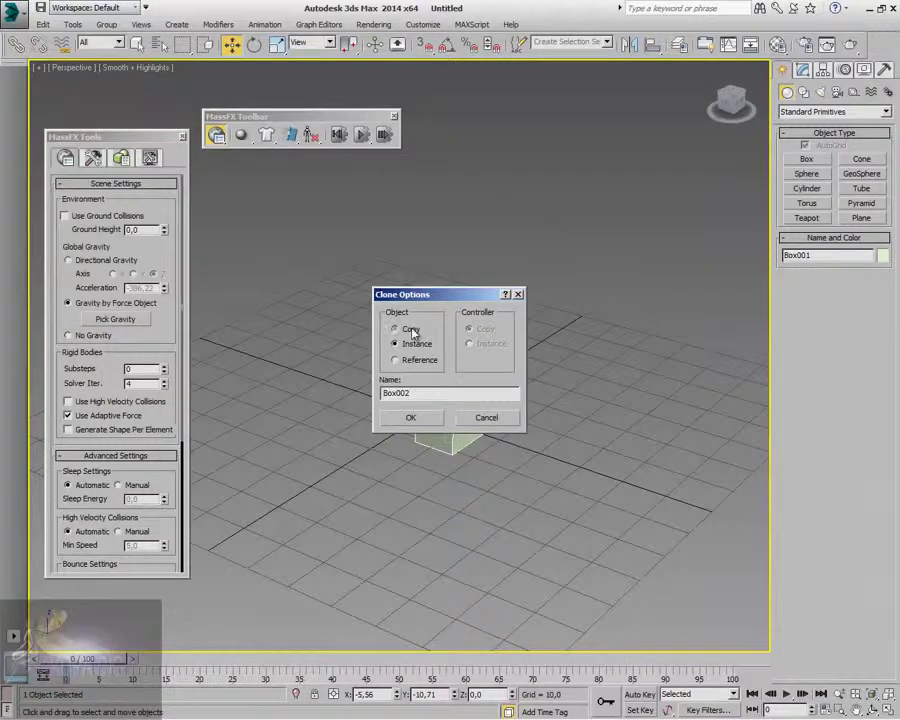
{"action": "left_click", "coordinate": [411, 331]}
{"action": "left_click_drag", "start_coordinate": [468, 296], "coordinate": [633, 350]}
{"action": "left_click", "coordinate": [577, 424]}
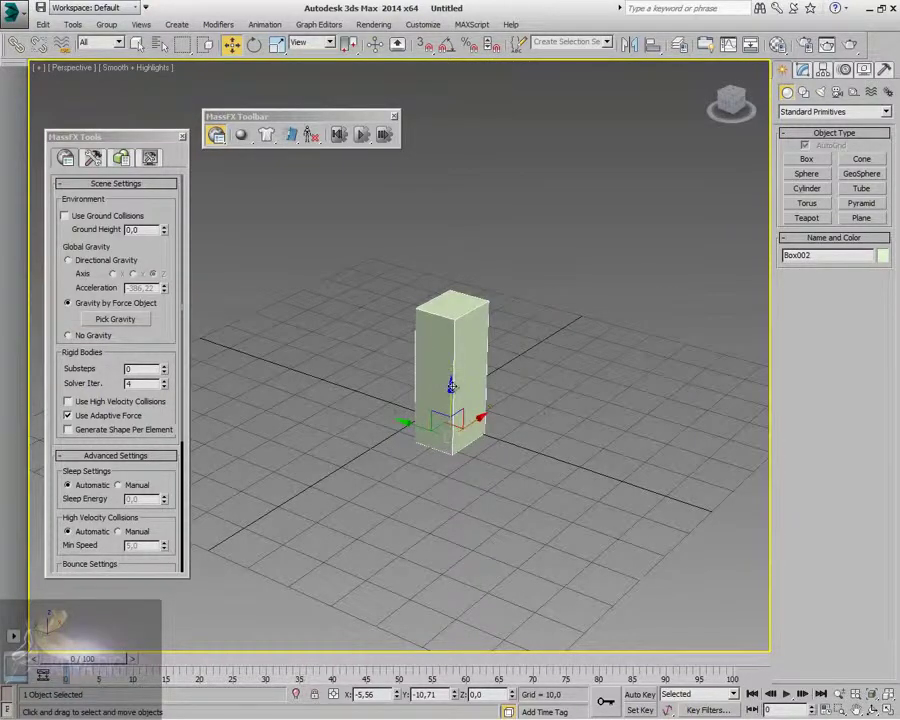
{"action": "mouse_move", "coordinate": [452, 385]}
{"action": "left_mouse_down"}
{"action": "mouse_move", "coordinate": [452, 240]}
{"action": "mouse_move", "coordinate": [452, 250]}
{"action": "left_mouse_up"}
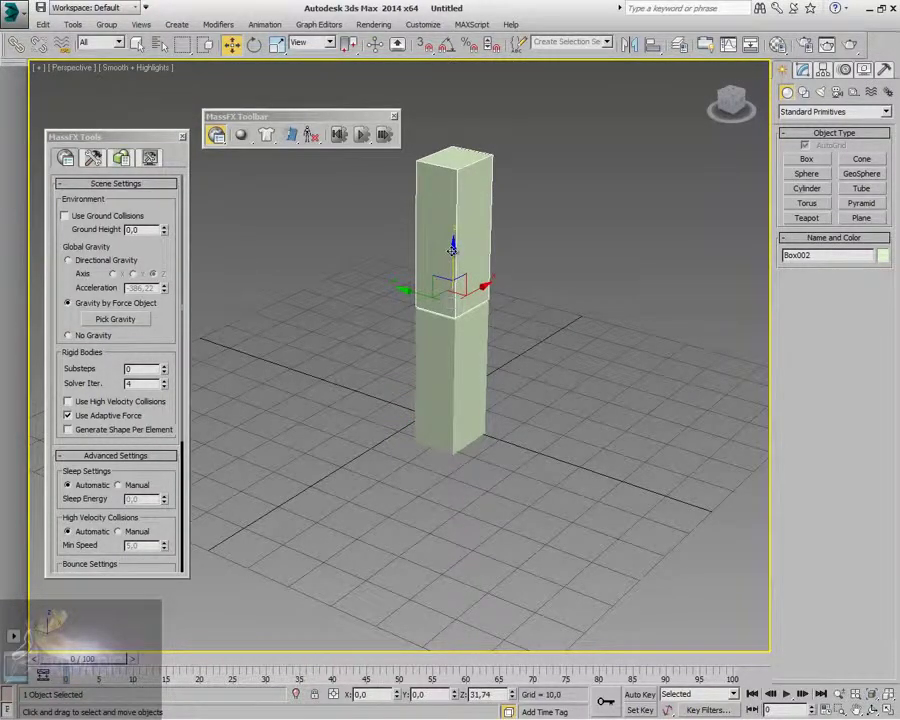
Step: Change the upper box's object color to red
{"action": "left_click", "coordinate": [883, 256]}
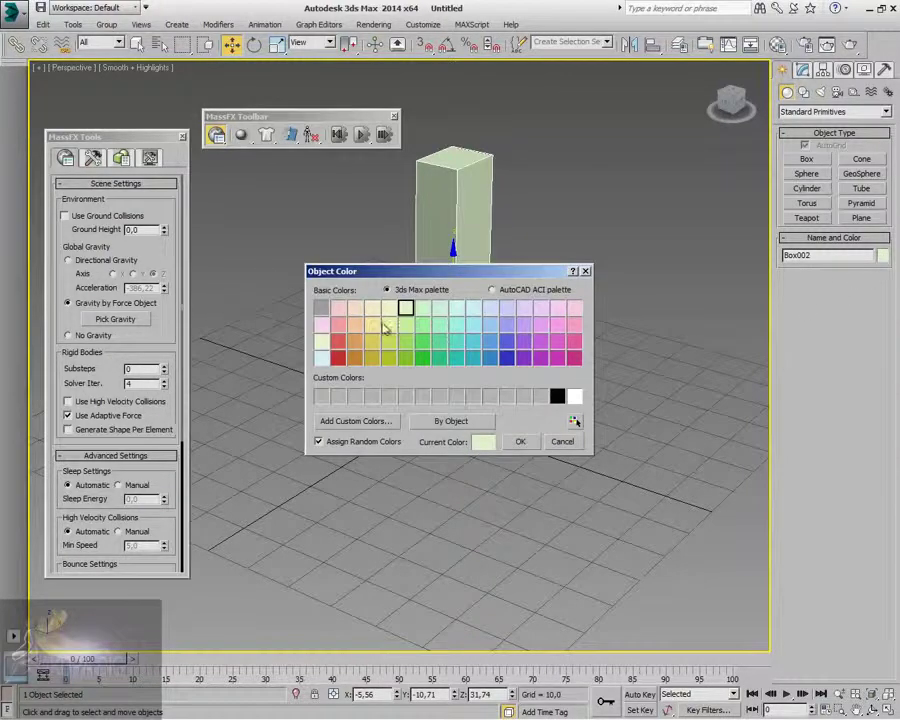
{"action": "left_click", "coordinate": [338, 341]}
{"action": "left_click", "coordinate": [520, 442]}
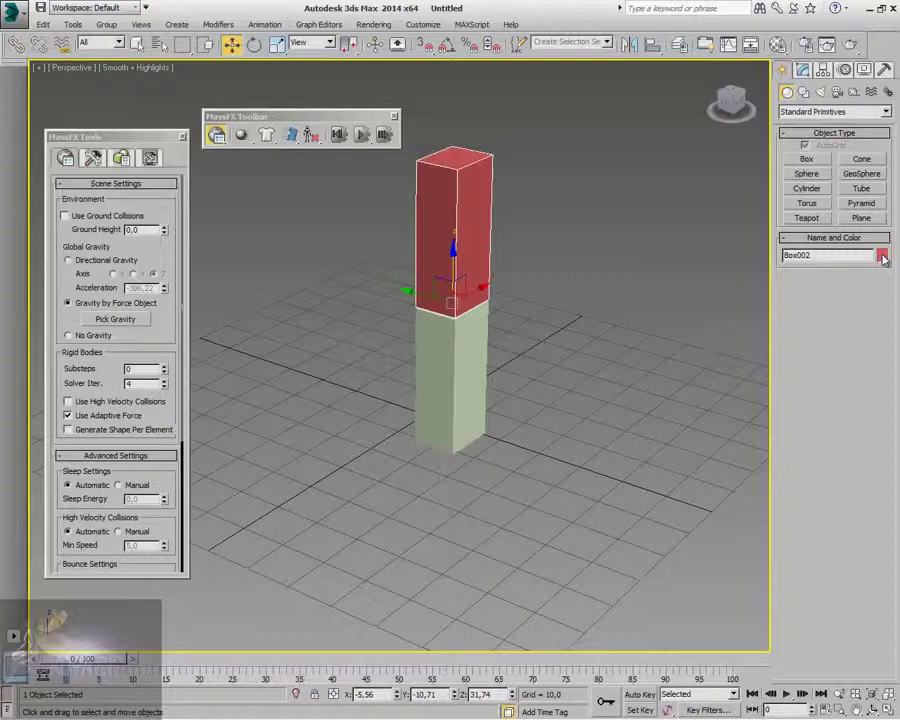
{"action": "left_click", "coordinate": [802, 70]}
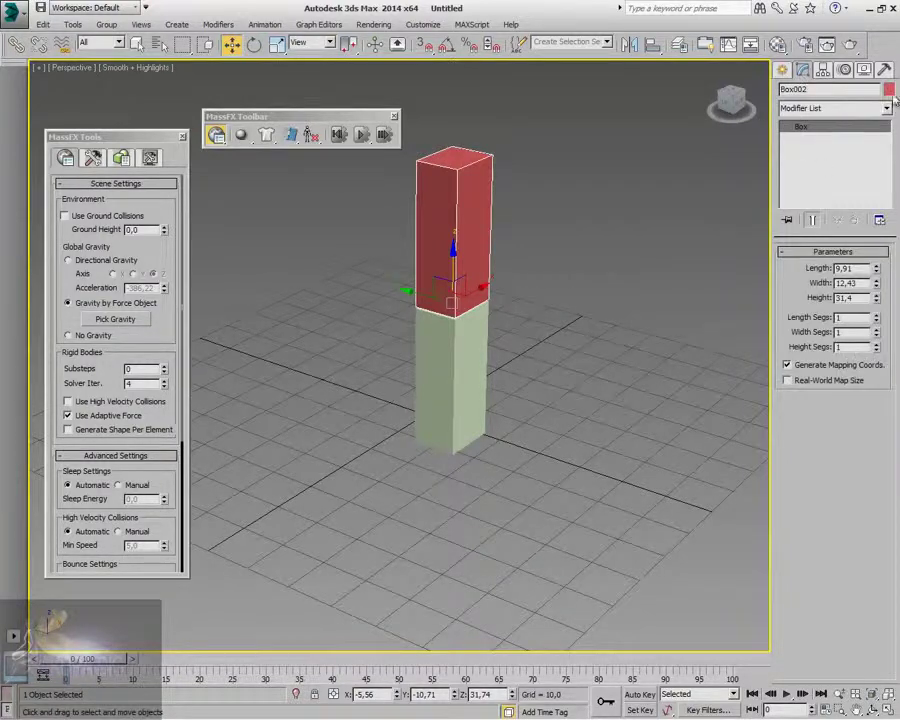
{"action": "left_click", "coordinate": [888, 89]}
{"action": "left_click", "coordinate": [587, 271]}
{"action": "left_click", "coordinate": [888, 90]}
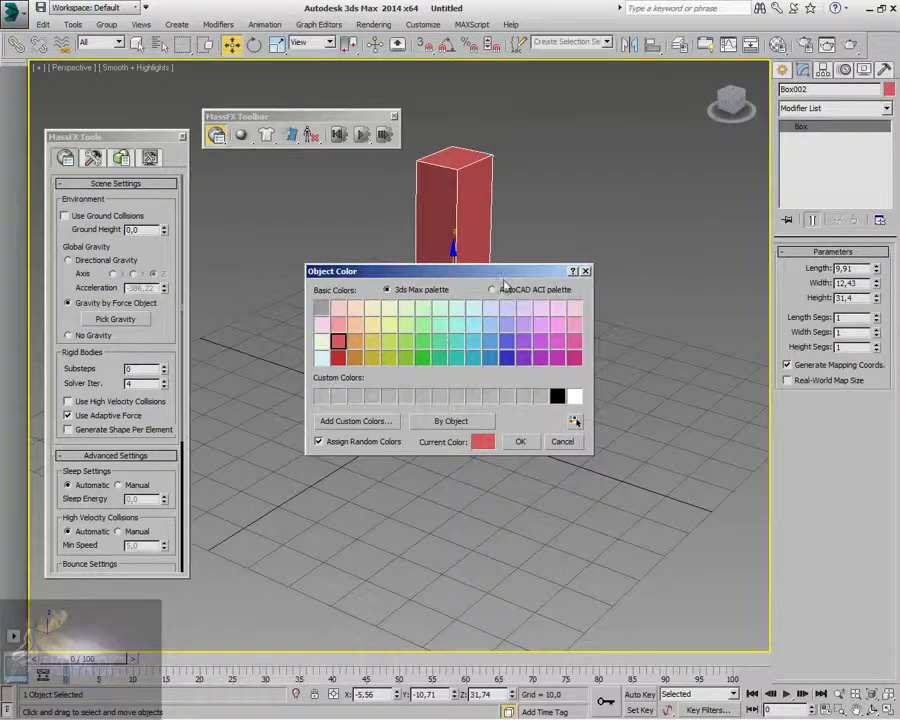
{"action": "left_click", "coordinate": [587, 272]}
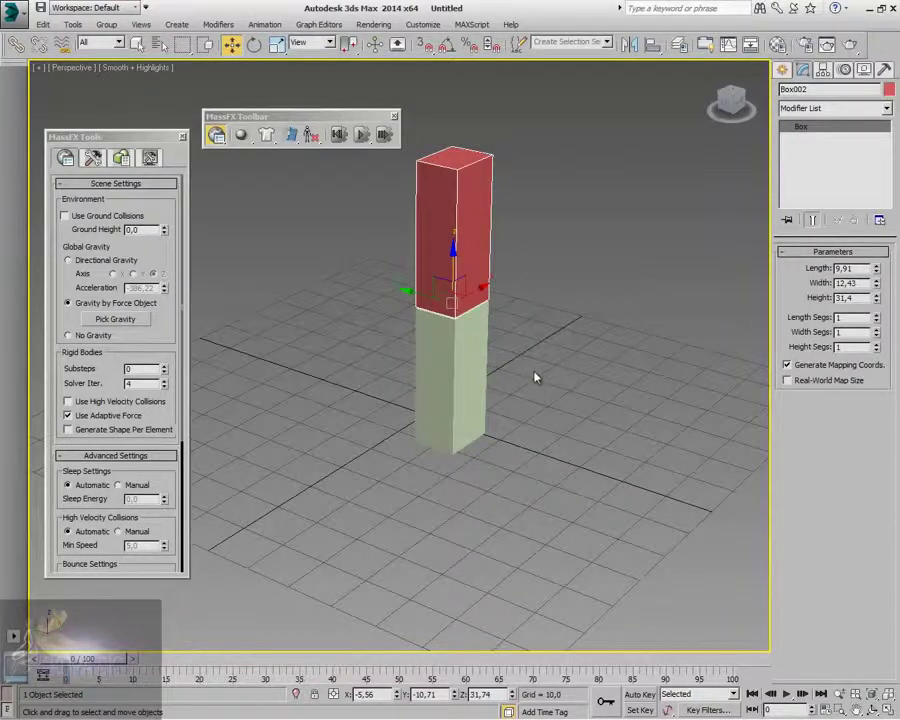
Step: Make both stacked boxes dynamic MassFX rigid bodies
{"action": "left_click_drag", "start_coordinate": [587, 527], "coordinate": [388, 266]}
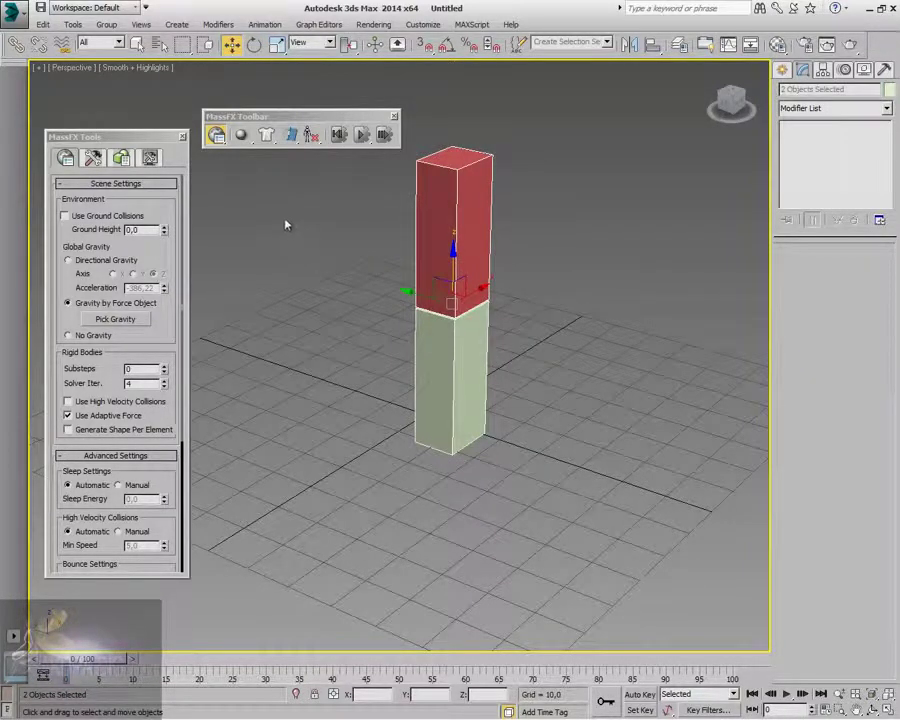
{"action": "left_click_drag", "start_coordinate": [240, 134], "coordinate": [267, 166]}
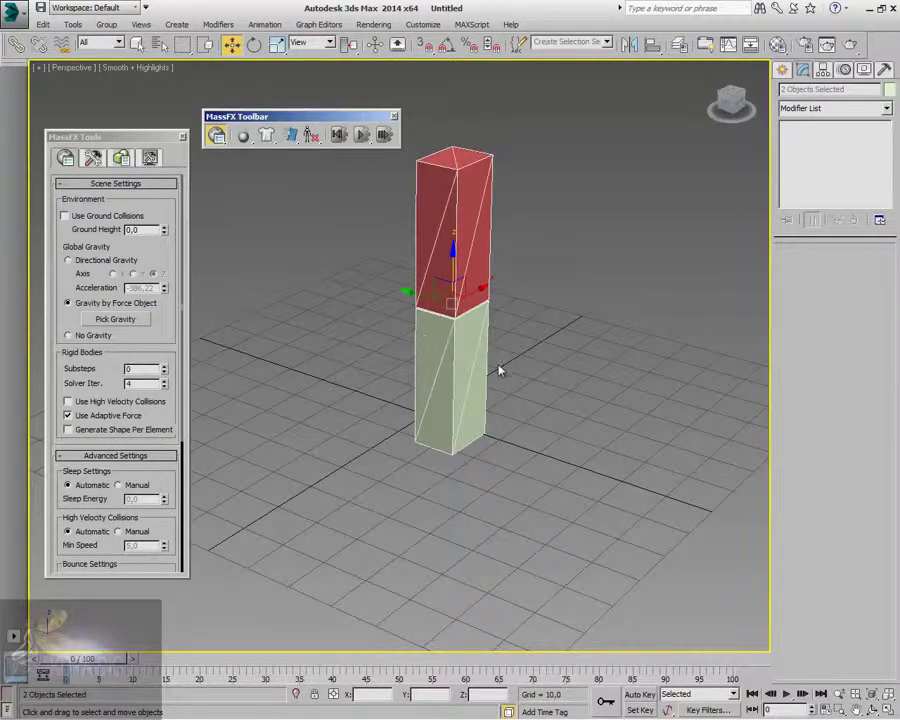
{"action": "middle_click_drag", "start_coordinate": [490, 394], "coordinate": [470, 347]}
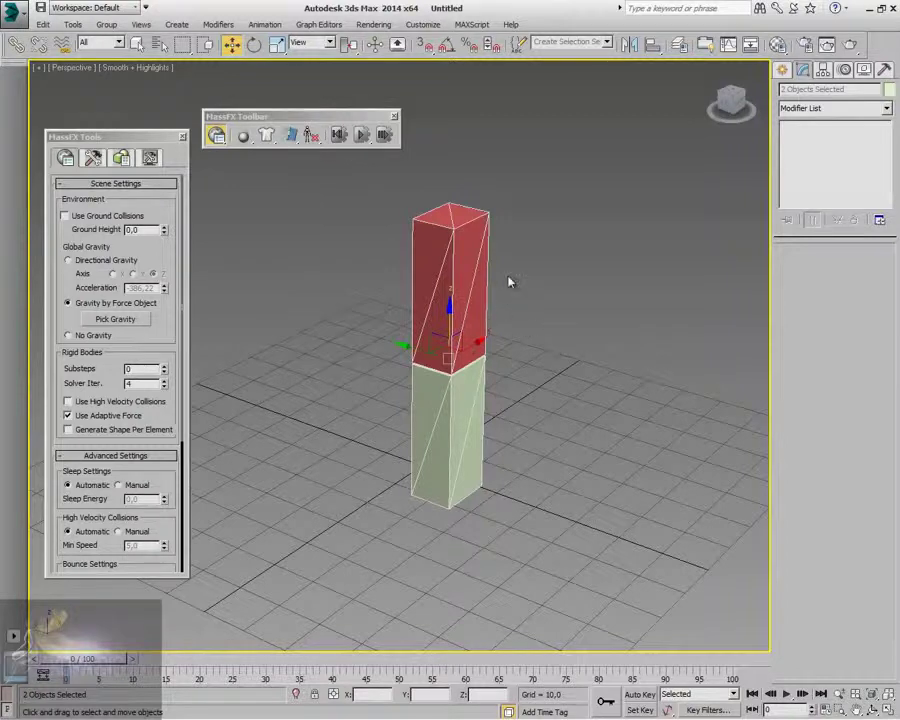
Step: Switch global gravity to Directional Gravity, running and resetting the simulation both before and after the change
{"action": "left_click", "coordinate": [364, 142]}
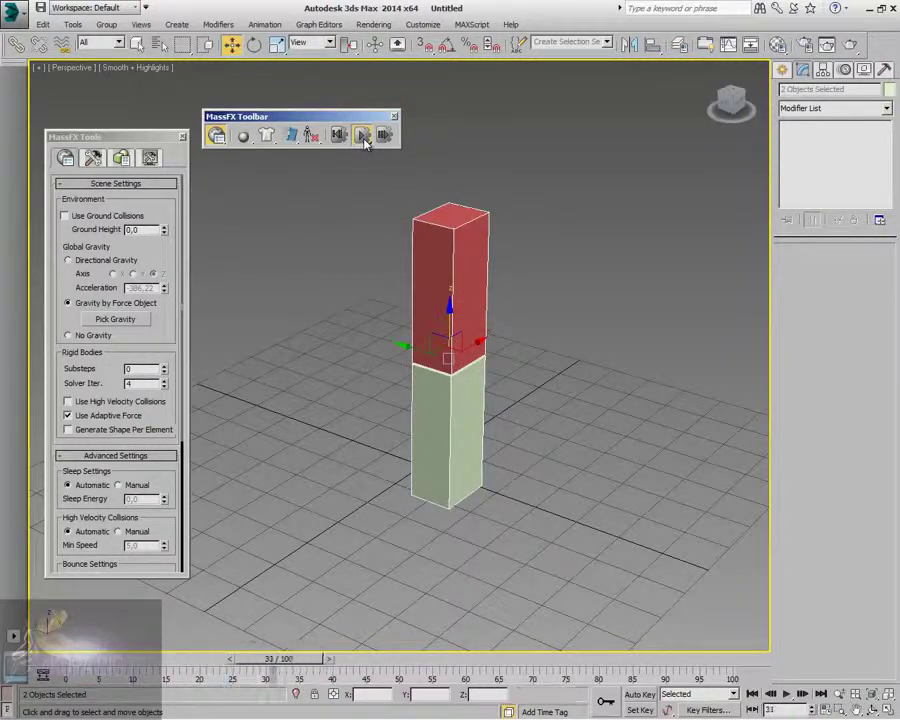
{"action": "left_click", "coordinate": [338, 134]}
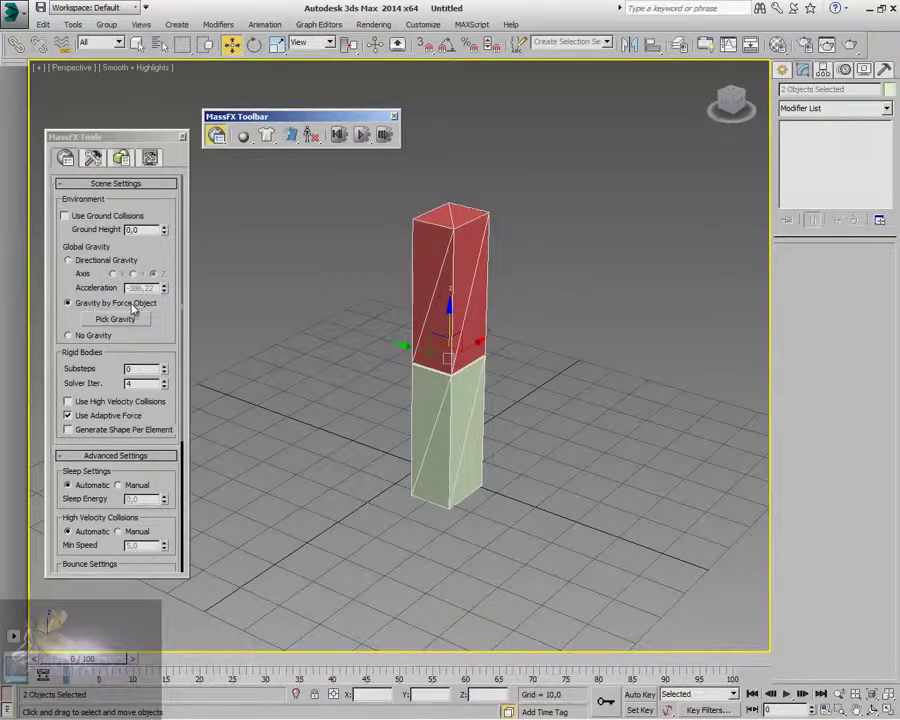
{"action": "left_click", "coordinate": [68, 261]}
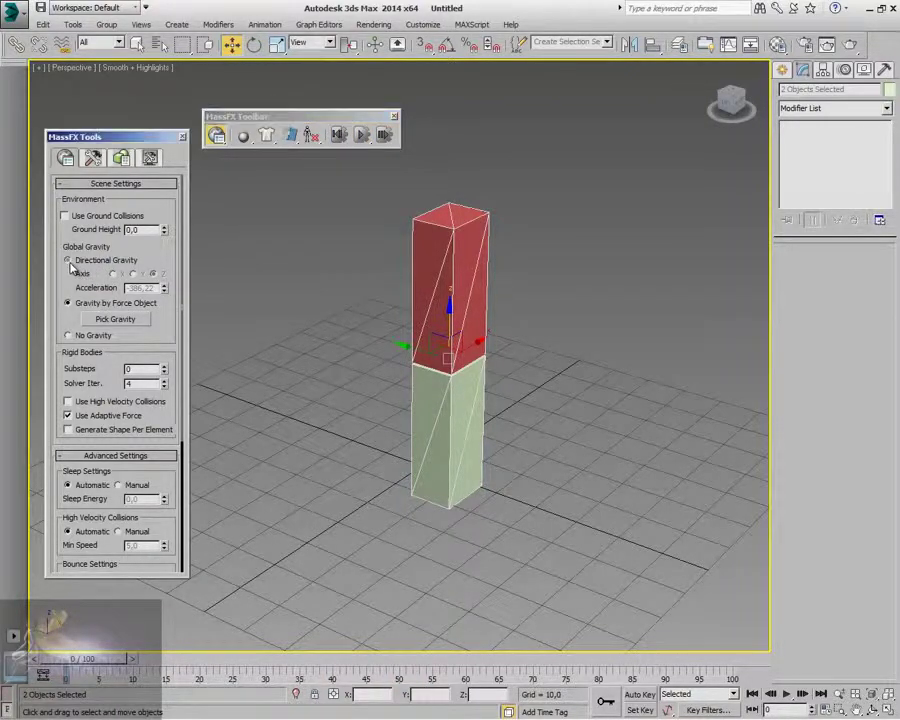
{"action": "left_click", "coordinate": [360, 137]}
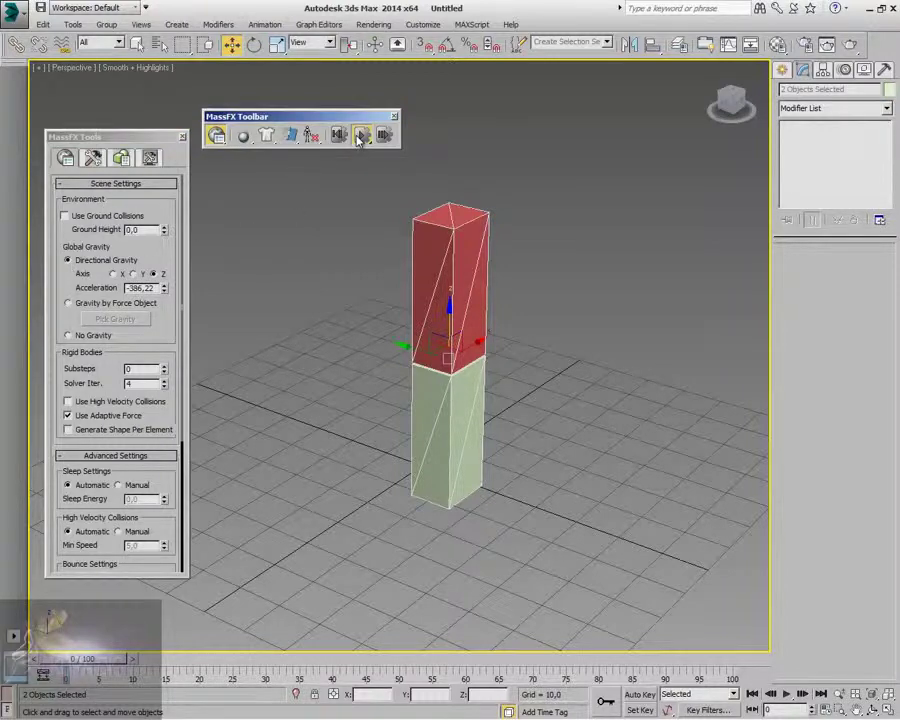
{"action": "left_click", "coordinate": [338, 135]}
Step: Create a sphere on top of the red box and raise it along Z to about 69.8 so it rests on the box
{"action": "left_click", "coordinate": [450, 262]}
{"action": "left_click", "coordinate": [392, 223]}
{"action": "left_click", "coordinate": [434, 271]}
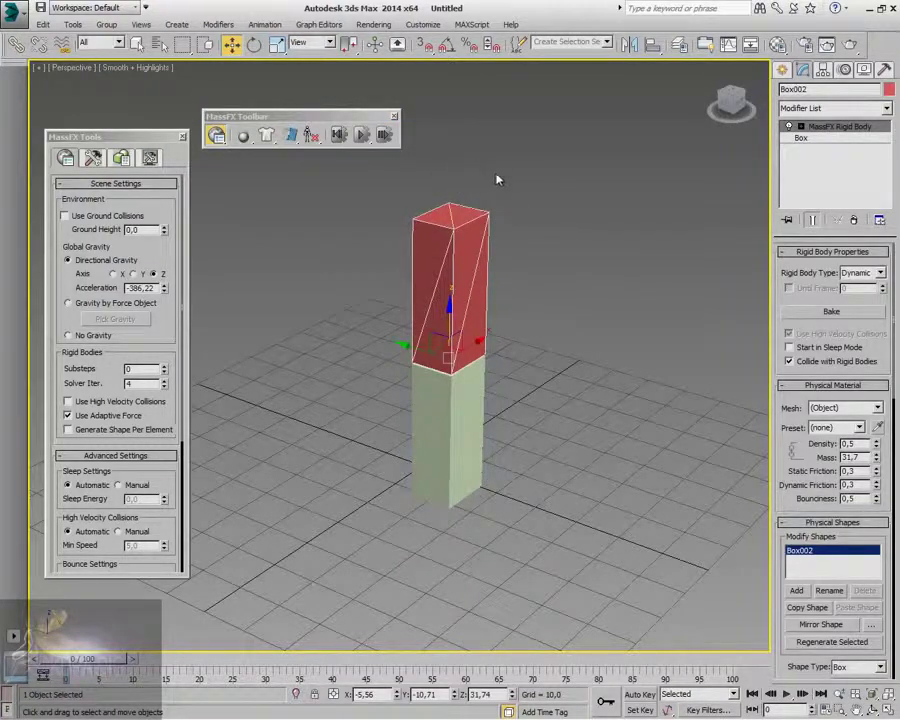
{"action": "left_click", "coordinate": [782, 70]}
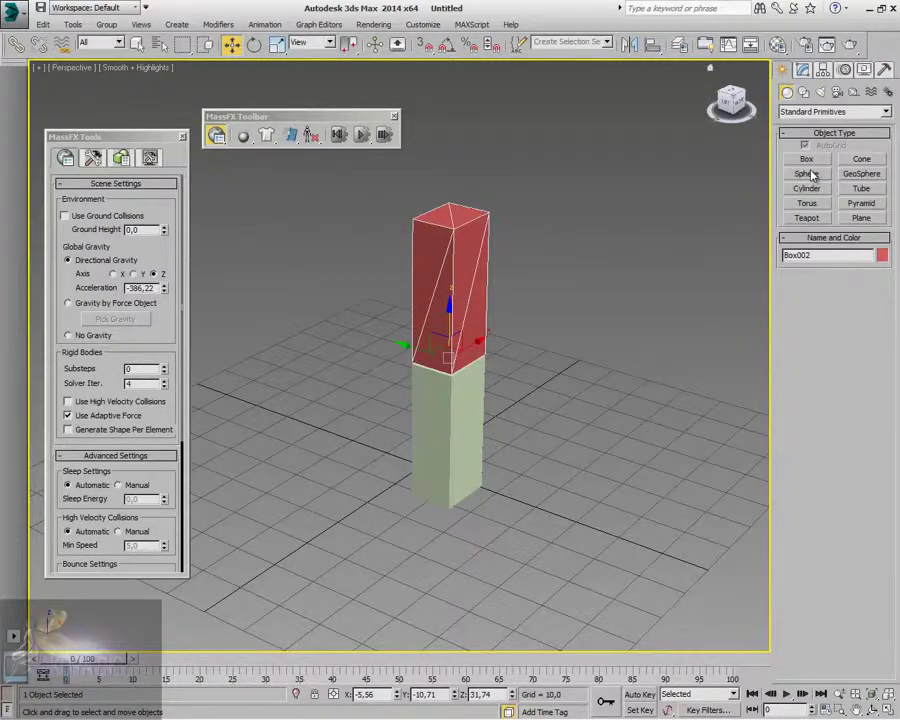
{"action": "left_click", "coordinate": [810, 174]}
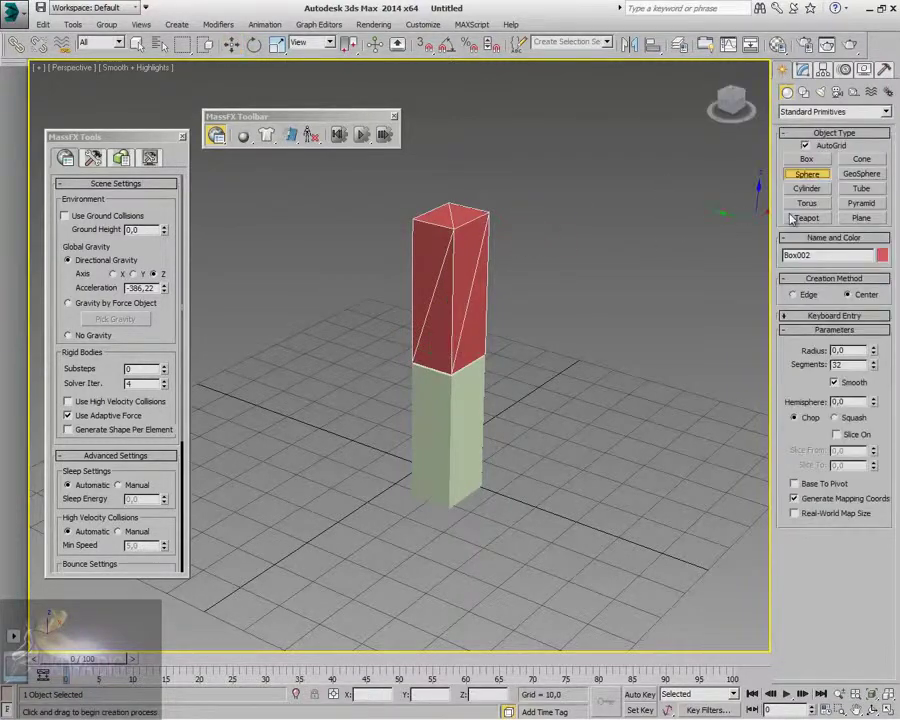
{"action": "left_click_drag", "start_coordinate": [455, 210], "coordinate": [482, 223]}
{"action": "right_click", "coordinate": [482, 223]}
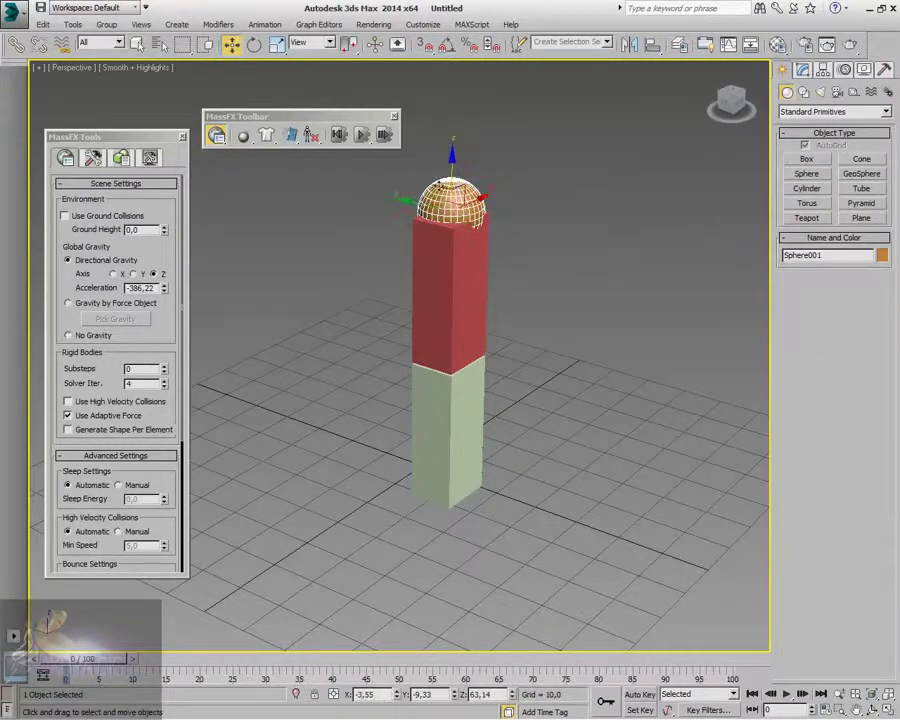
{"action": "left_click_drag", "start_coordinate": [440, 252], "coordinate": [440, 230]}
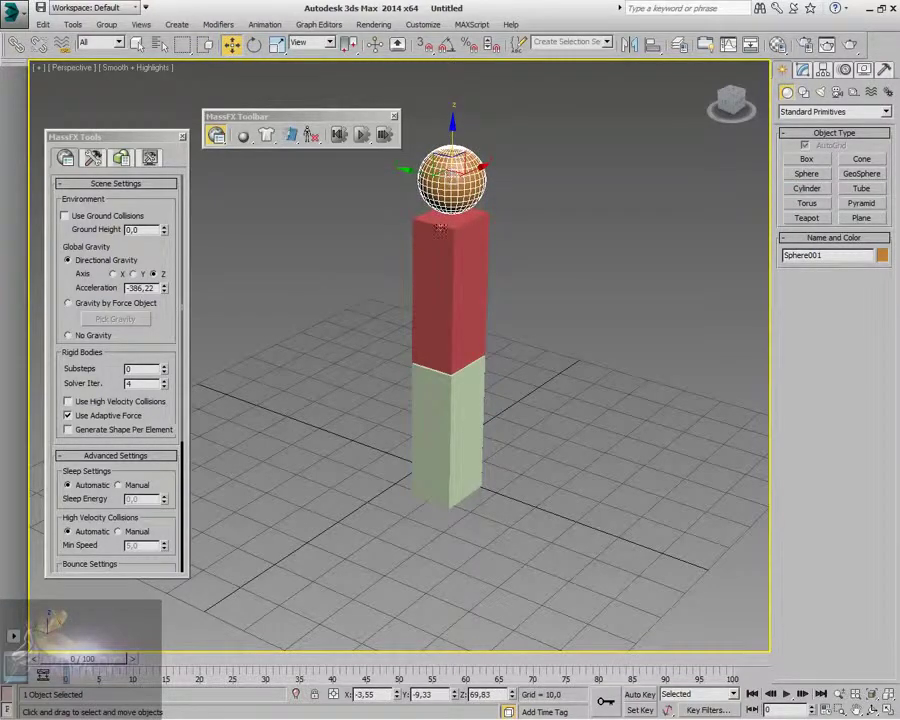
{"action": "middle_click_drag", "start_coordinate": [440, 230], "coordinate": [410, 302]}
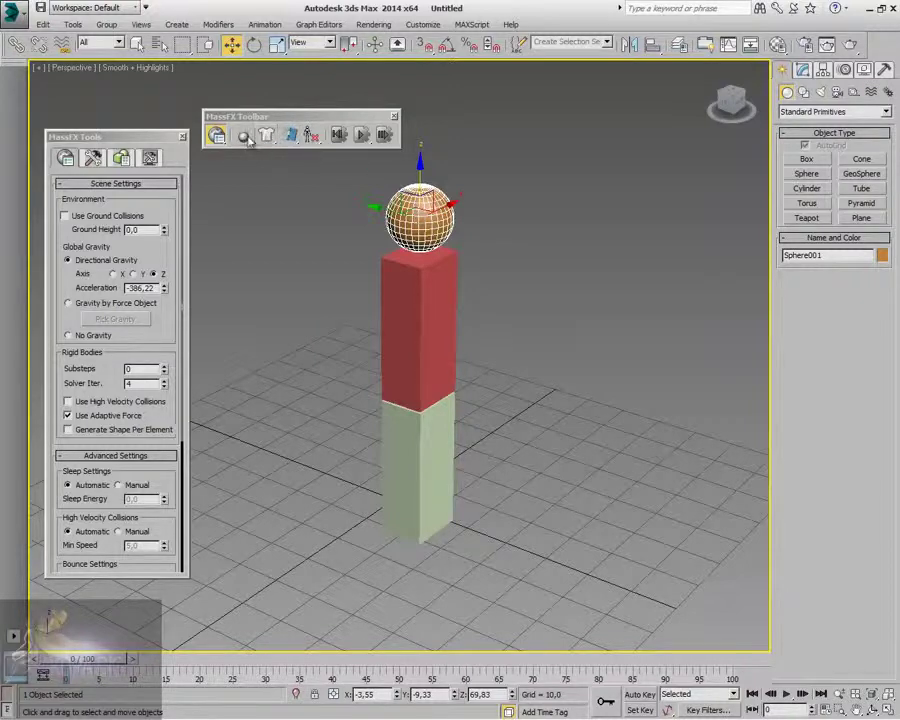
Step: Make the sphere a static rigid body and try to create a hinge constraint between it and the red box
{"action": "left_click_drag", "start_coordinate": [243, 136], "coordinate": [246, 201]}
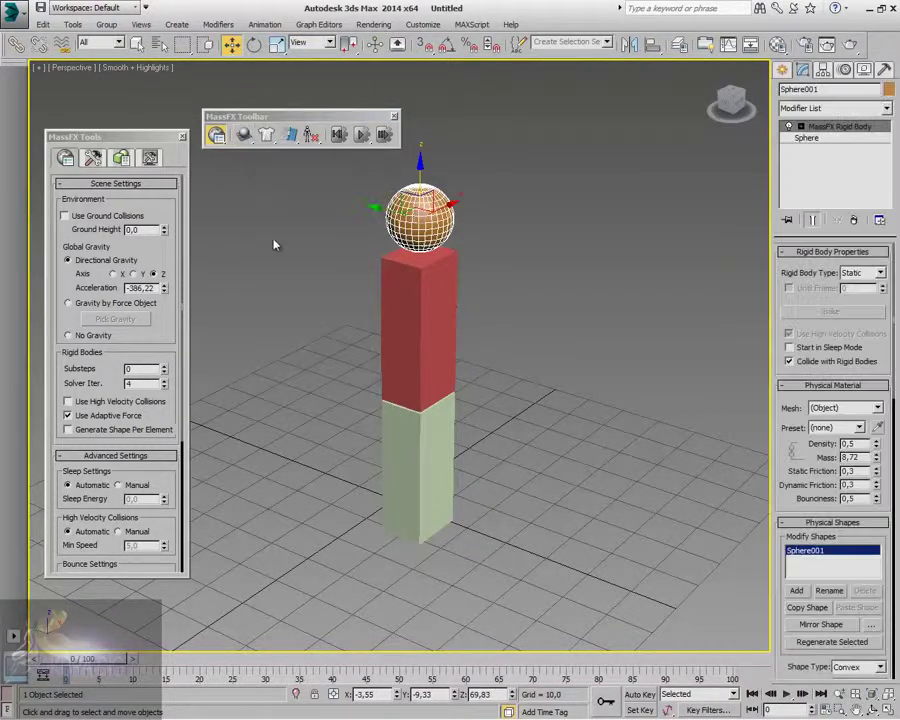
{"action": "left_click", "coordinate": [405, 309]}
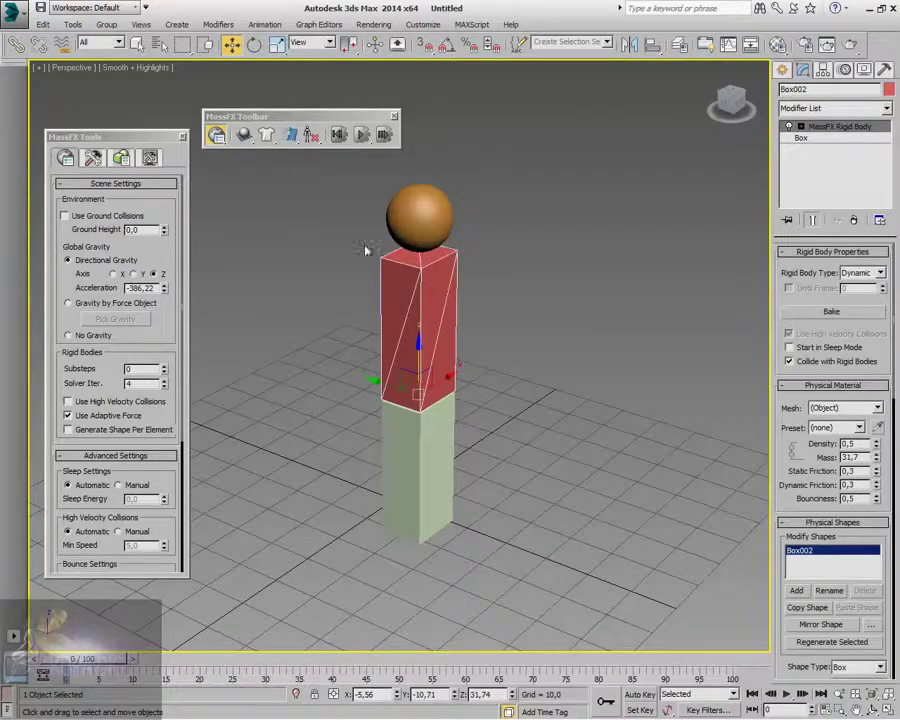
{"action": "left_click", "coordinate": [430, 209], "text": "ctrl"}
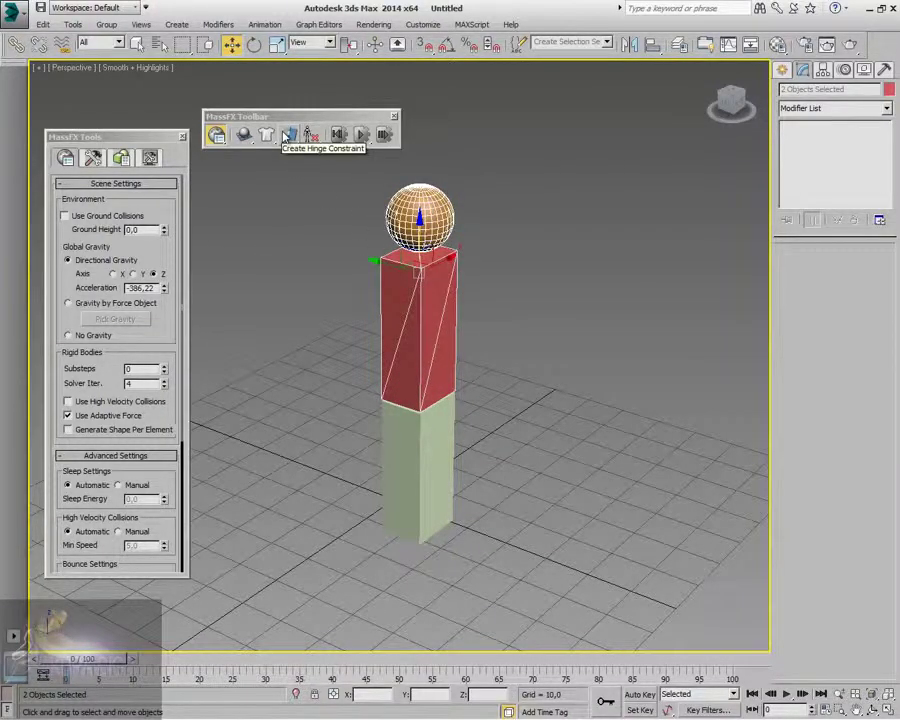
{"action": "left_click_drag", "start_coordinate": [286, 138], "coordinate": [302, 203]}
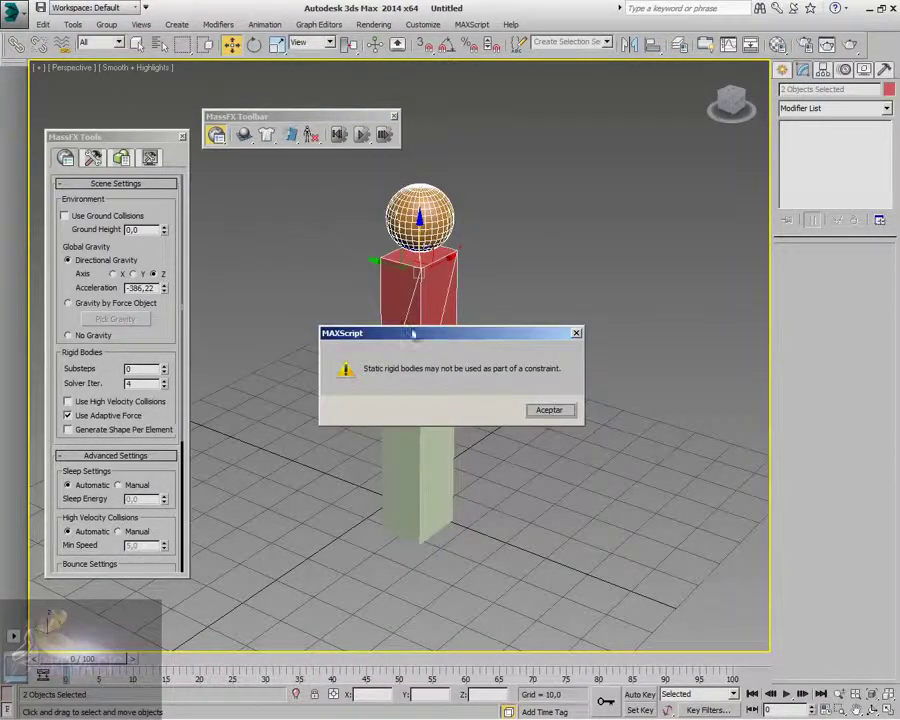
{"action": "left_click", "coordinate": [561, 412]}
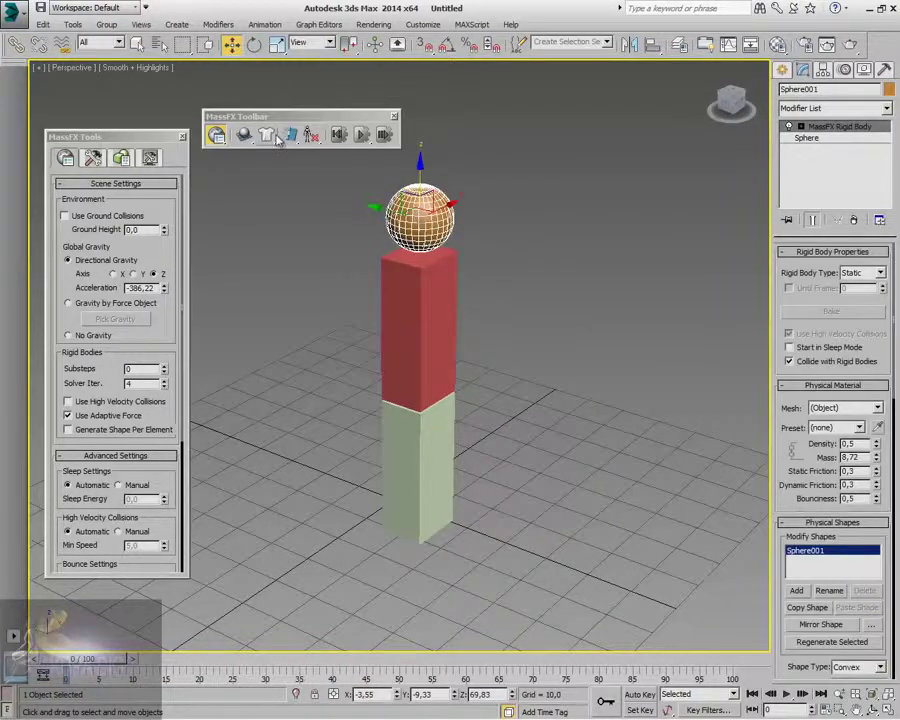
Step: Set the sphere's rigid body type to Kinematic and hinge the red box to it as child, with a constraint icon size of about 14.4
{"action": "left_click", "coordinate": [866, 273]}
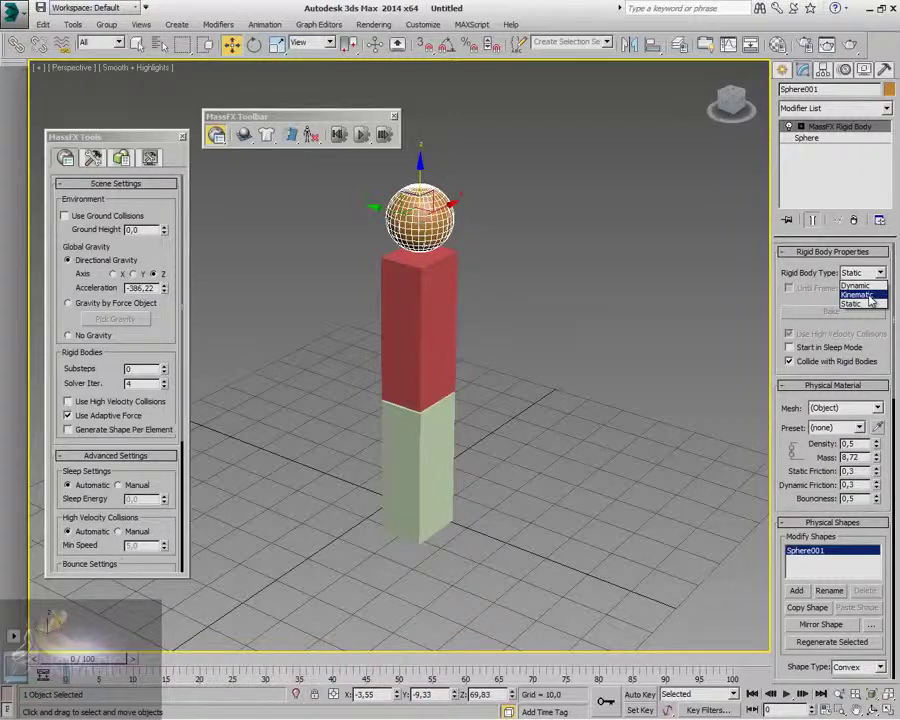
{"action": "left_click", "coordinate": [866, 296]}
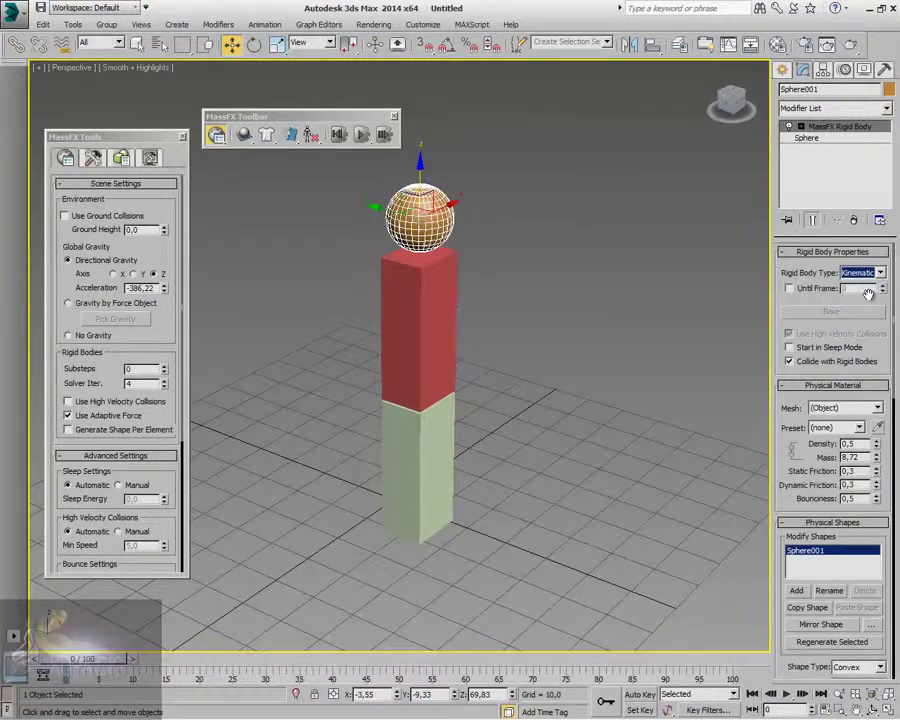
{"action": "left_click", "coordinate": [428, 282], "text": "ctrl"}
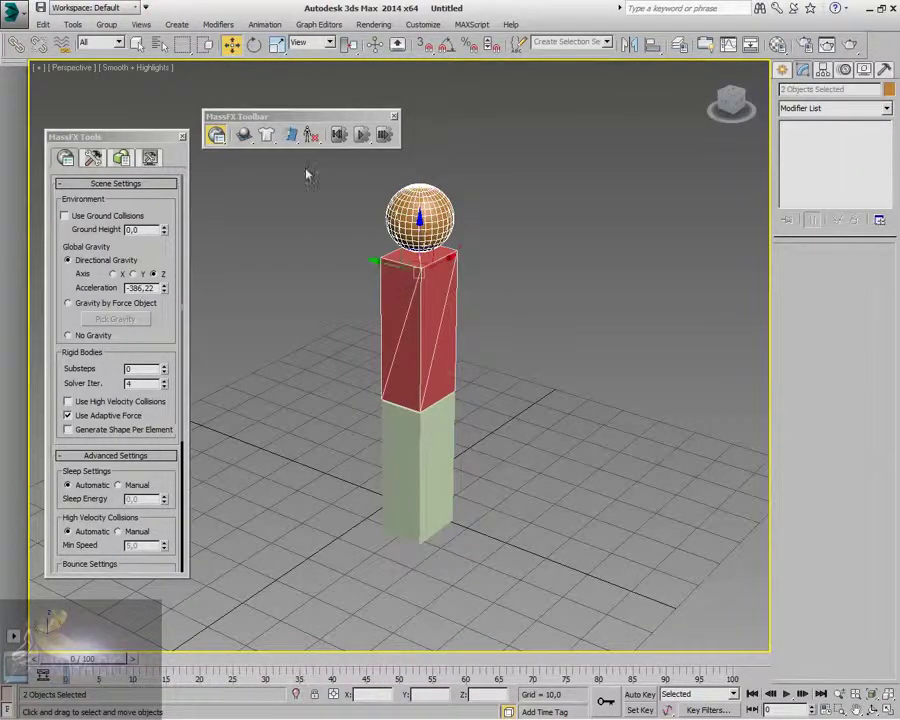
{"action": "left_click_drag", "start_coordinate": [290, 140], "coordinate": [326, 205]}
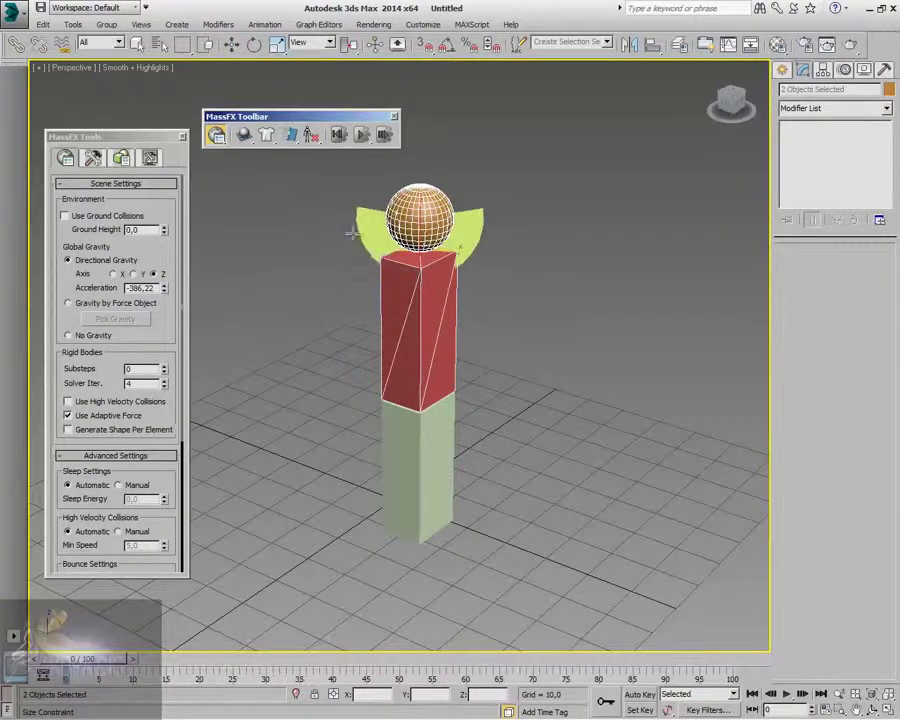
{"action": "left_click", "coordinate": [352, 172]}
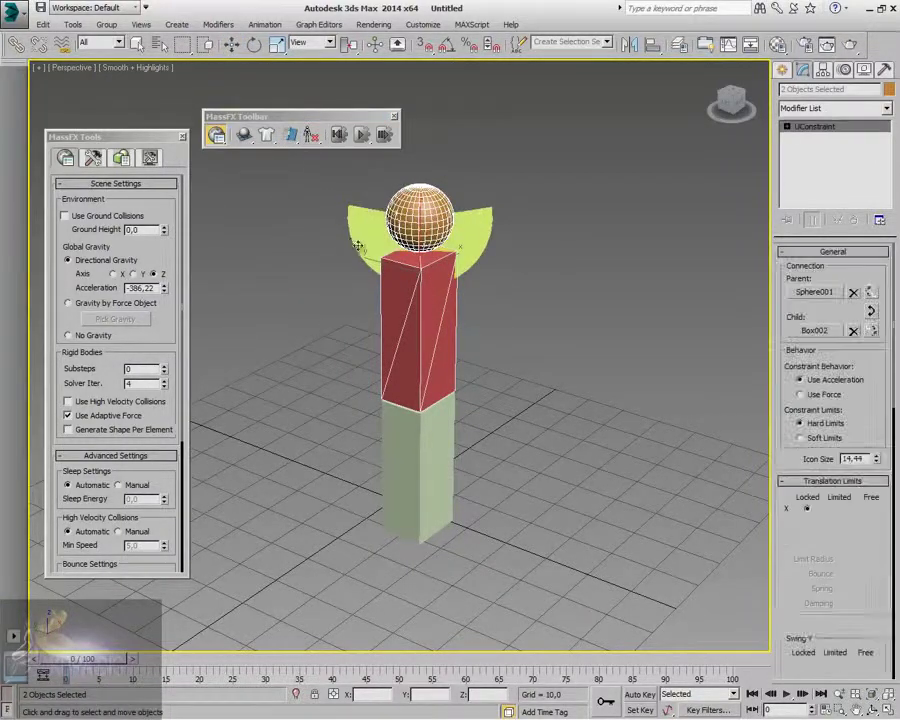
Step: Run the simulation to test the hinge between the sphere and the red box, and reset it to frame 0
{"action": "left_click", "coordinate": [361, 140]}
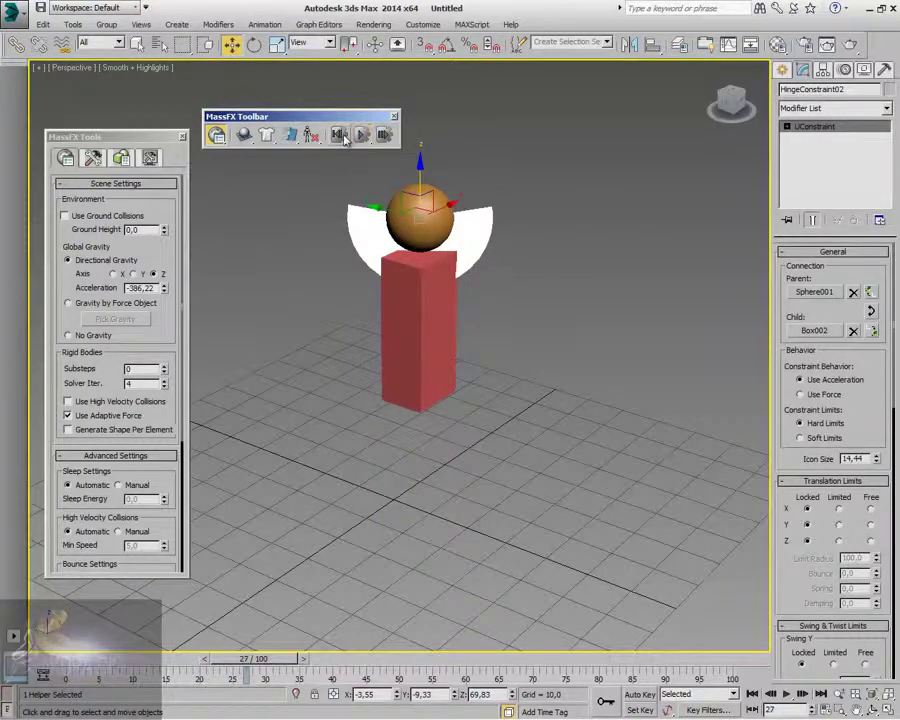
{"action": "left_click", "coordinate": [338, 134]}
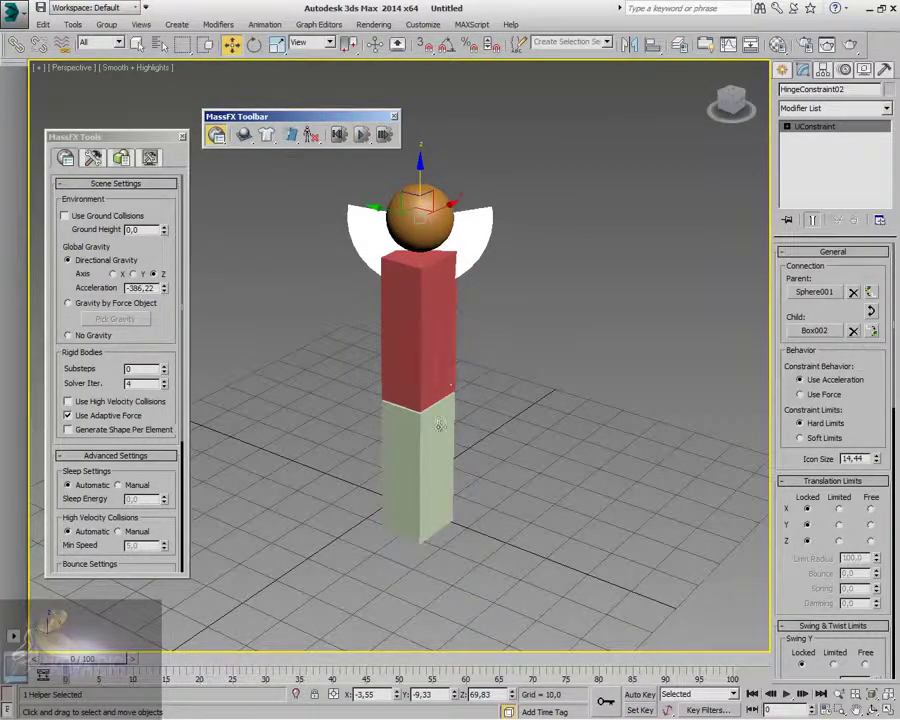
Step: Create a hinge constraint with the lower box as parent and the red box as child, with an icon size of about 15.1
{"action": "left_click", "coordinate": [421, 462]}
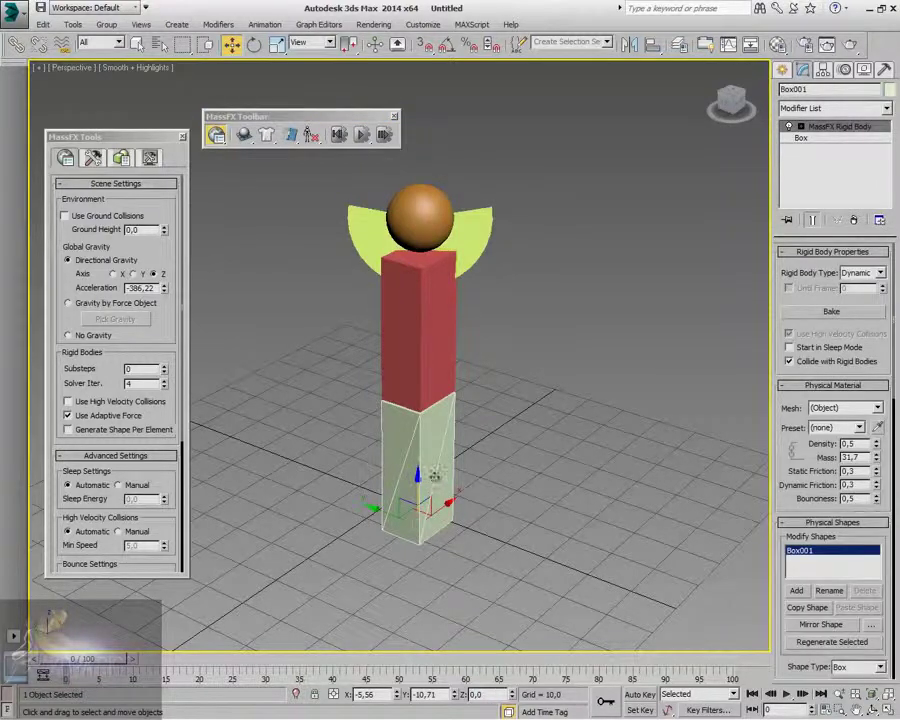
{"action": "left_click", "coordinate": [424, 353], "text": "ctrl"}
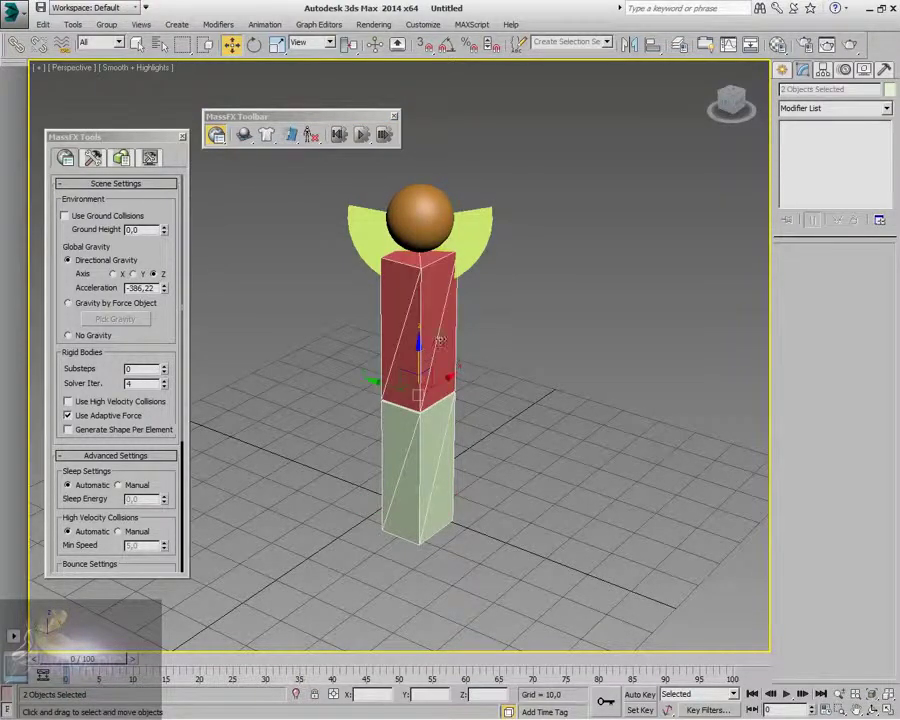
{"action": "left_click_drag", "start_coordinate": [291, 146], "coordinate": [313, 223]}
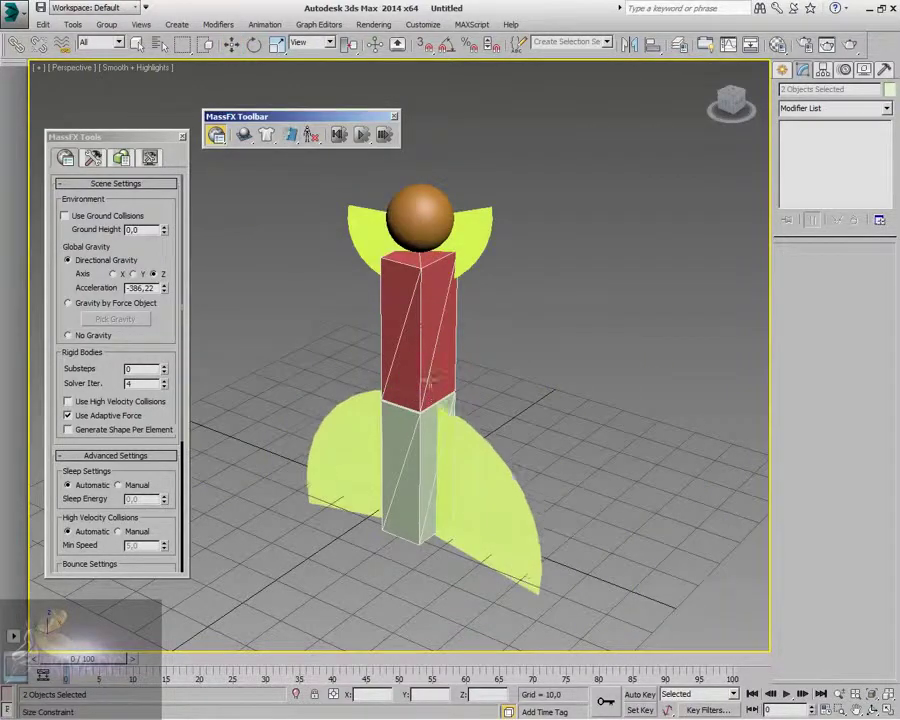
{"action": "left_click", "coordinate": [408, 460]}
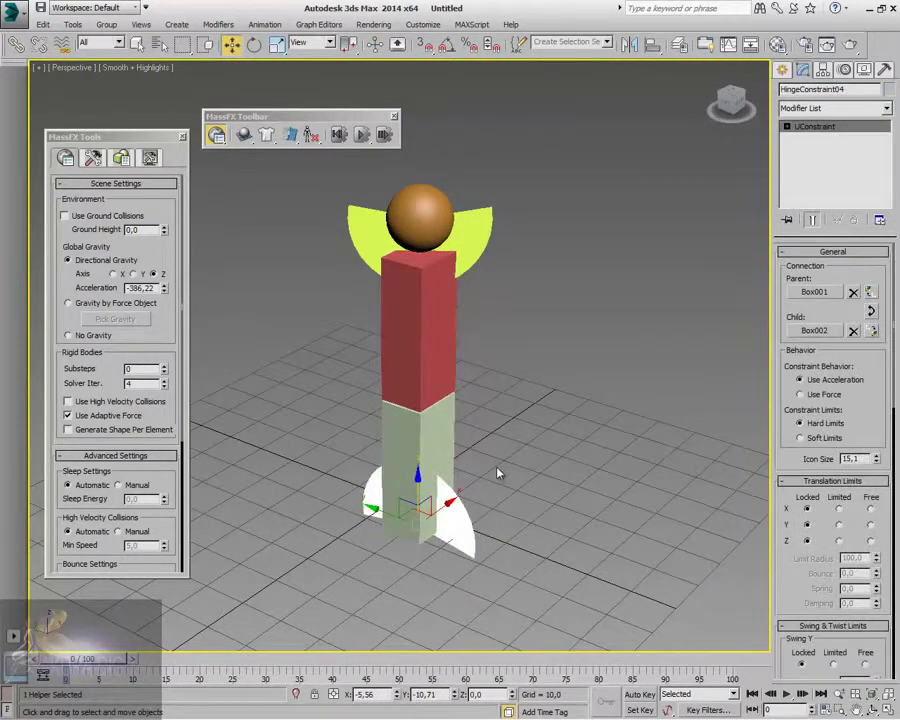
{"action": "right_click", "coordinate": [499, 465]}
{"action": "left_click", "coordinate": [514, 472]}
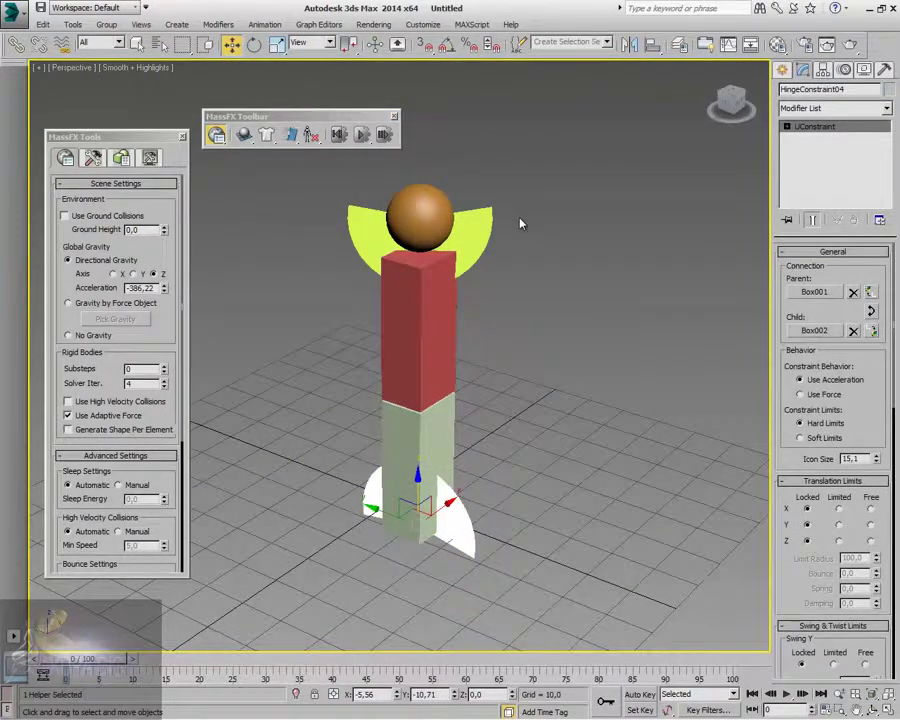
Step: Replace the lower hinge with one using the red box as parent and the lower box as child, icon size about 13.47, and simulate it
{"action": "left_click", "coordinate": [491, 392]}
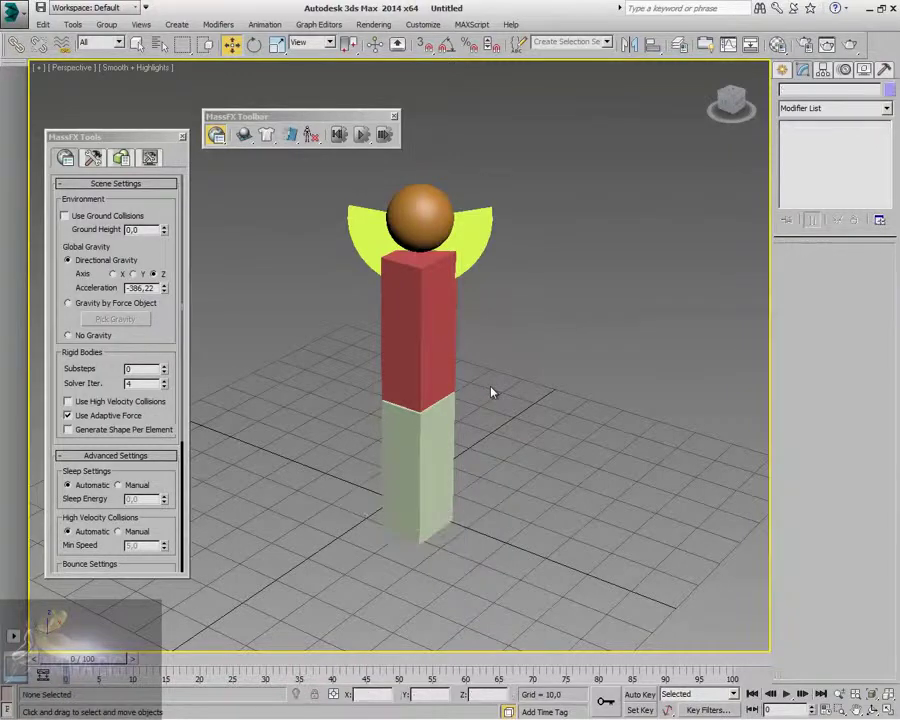
{"action": "left_click", "coordinate": [423, 347]}
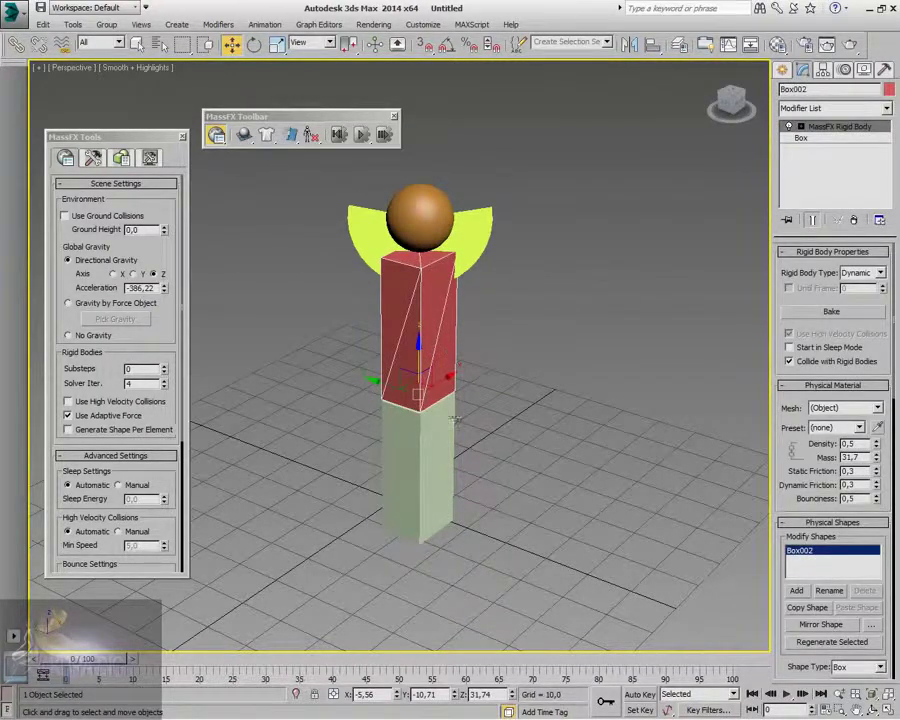
{"action": "left_click", "coordinate": [423, 459], "text": "ctrl"}
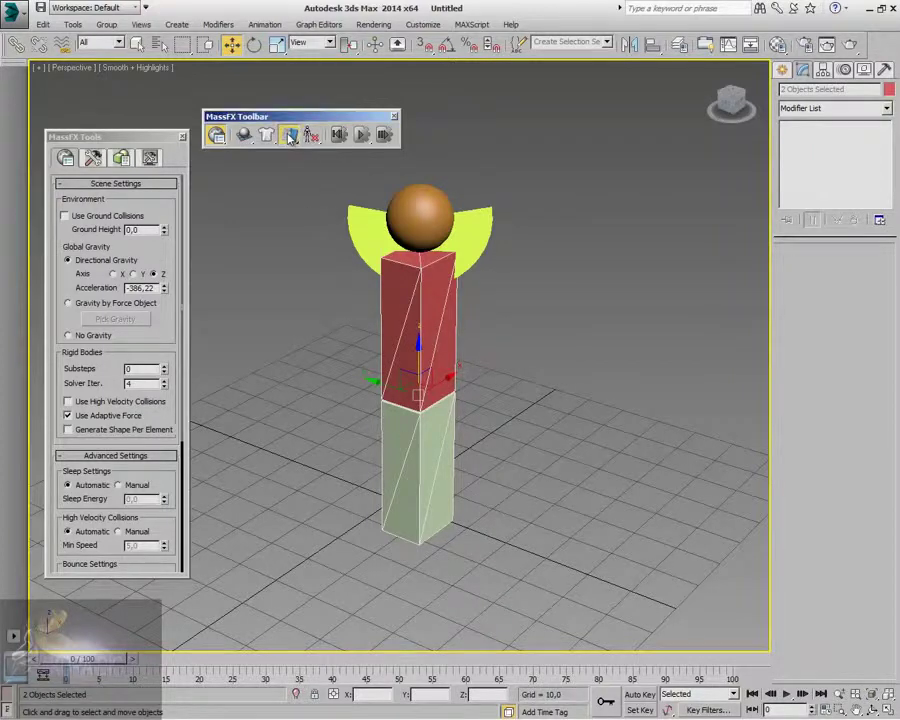
{"action": "left_click_drag", "start_coordinate": [300, 140], "coordinate": [340, 200]}
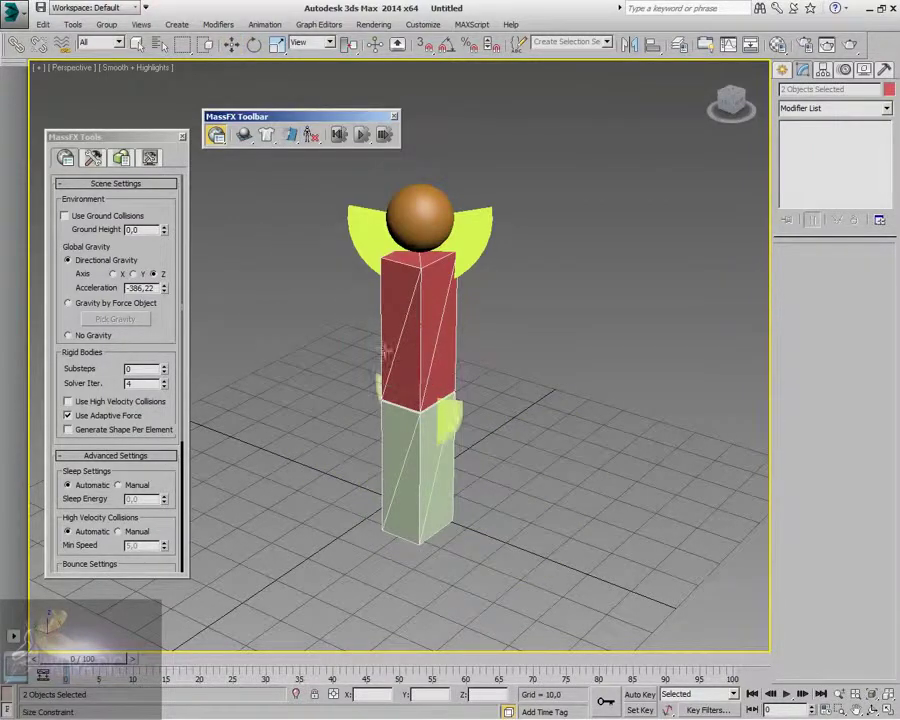
{"action": "left_click", "coordinate": [468, 381]}
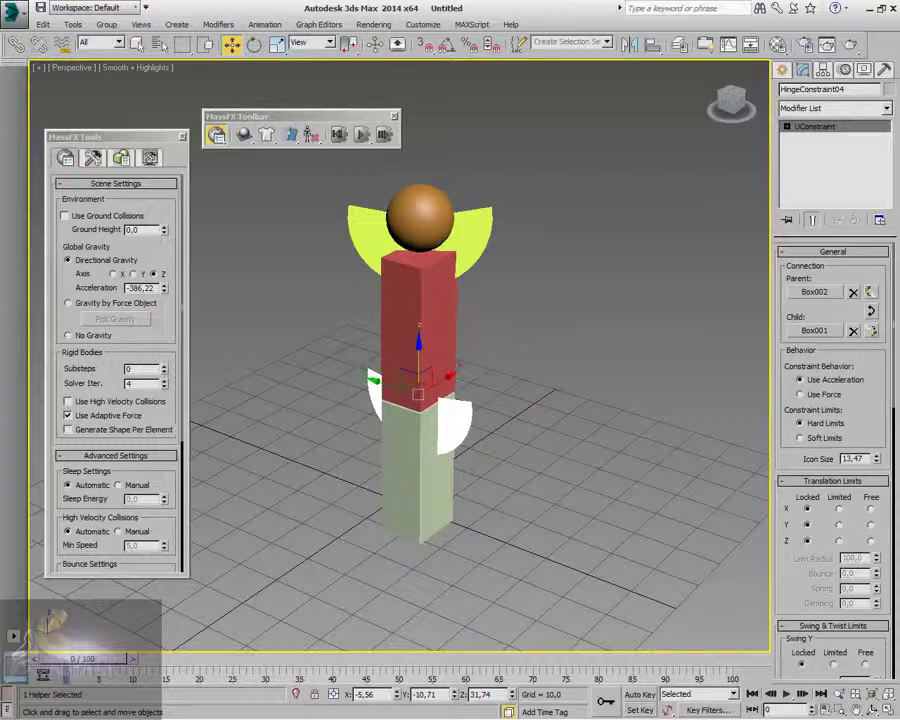
{"action": "left_click", "coordinate": [364, 136]}
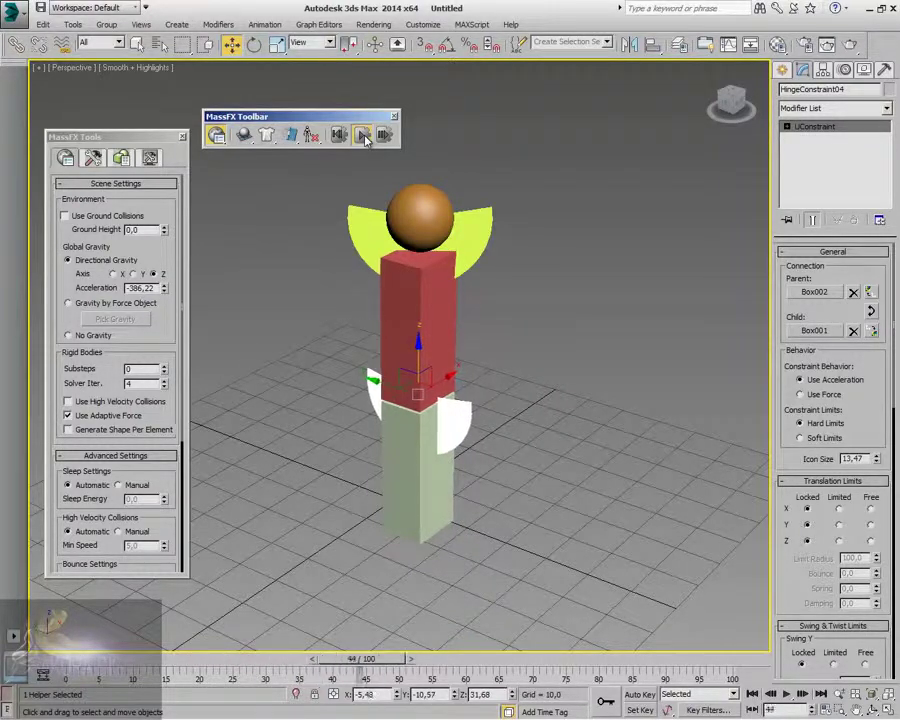
Step: Create a teapot on the ground grid beside the two stacked boxes, at about X 1.11, Y -37.96
{"action": "left_click", "coordinate": [783, 69]}
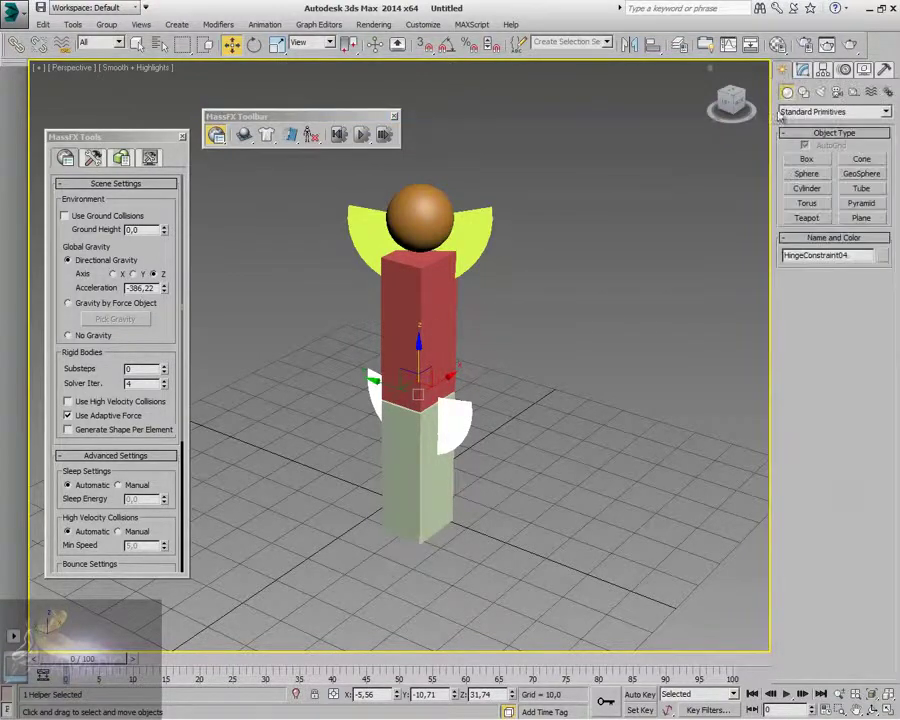
{"action": "left_click", "coordinate": [813, 162]}
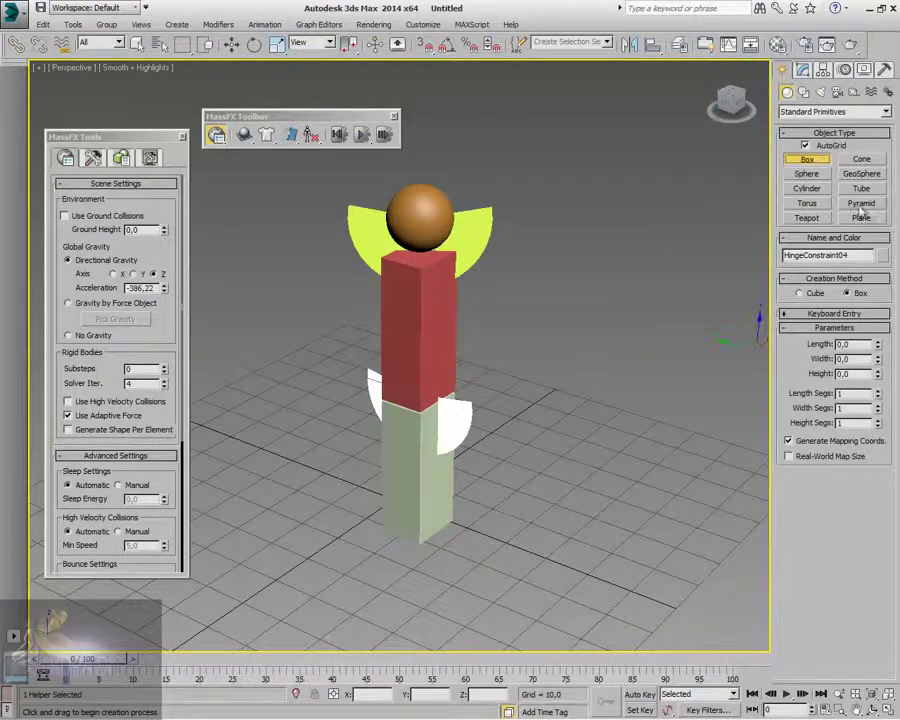
{"action": "left_click", "coordinate": [807, 203]}
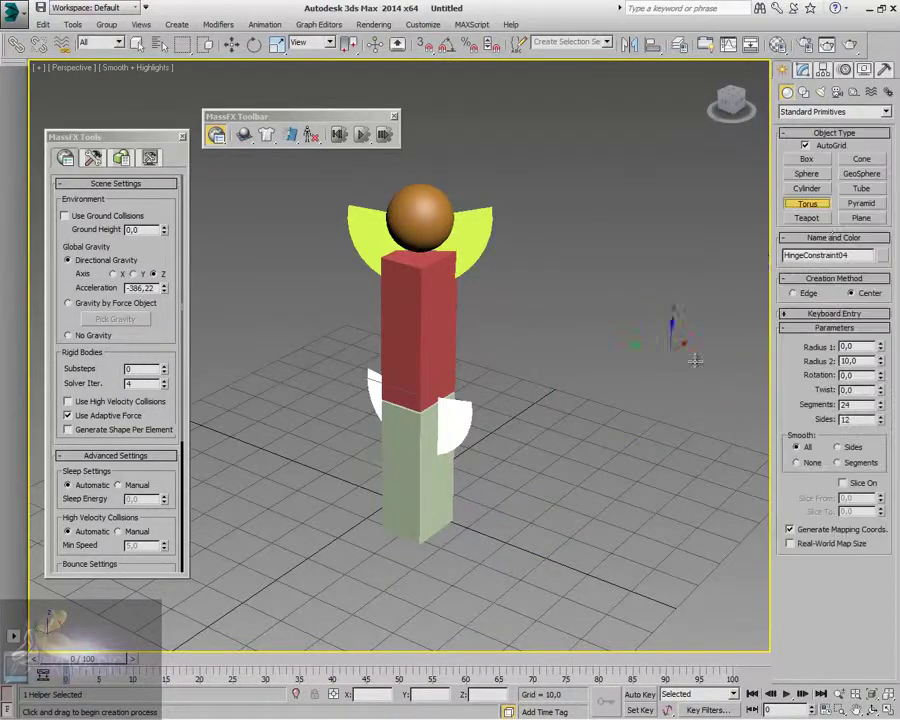
{"action": "left_click", "coordinate": [807, 218]}
{"action": "left_click_drag", "start_coordinate": [554, 532], "coordinate": [508, 555]}
{"action": "key", "text": "w"}
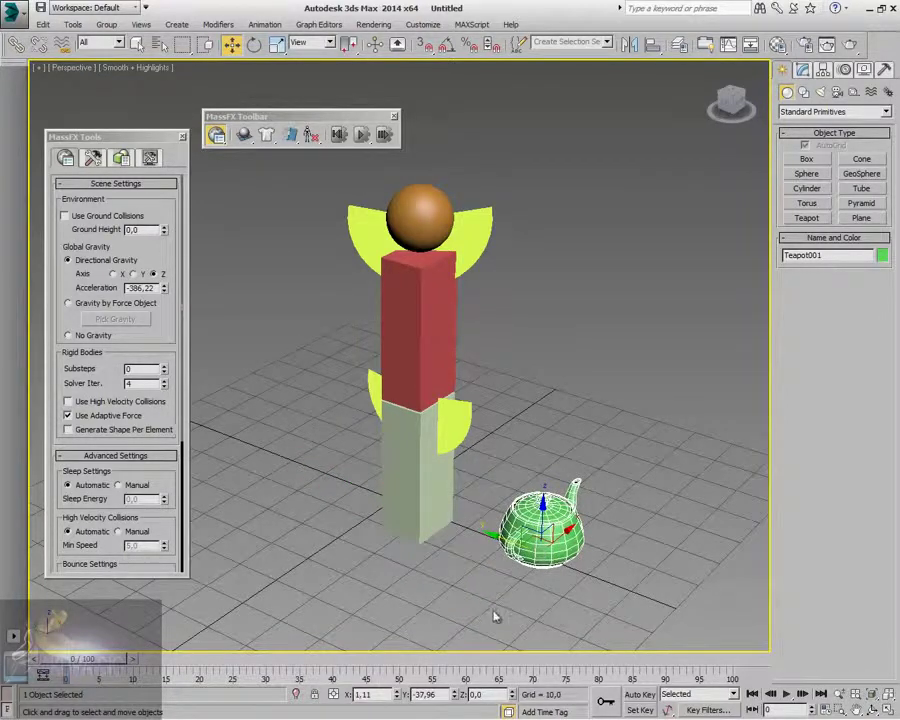
Step: Animate the teapot with Auto Key, moving it past the boxes to about Y 35.76 at frame 40, and return to frame 0
{"action": "left_click", "coordinate": [640, 694]}
{"action": "left_click_drag", "start_coordinate": [142, 663], "coordinate": [390, 662]}
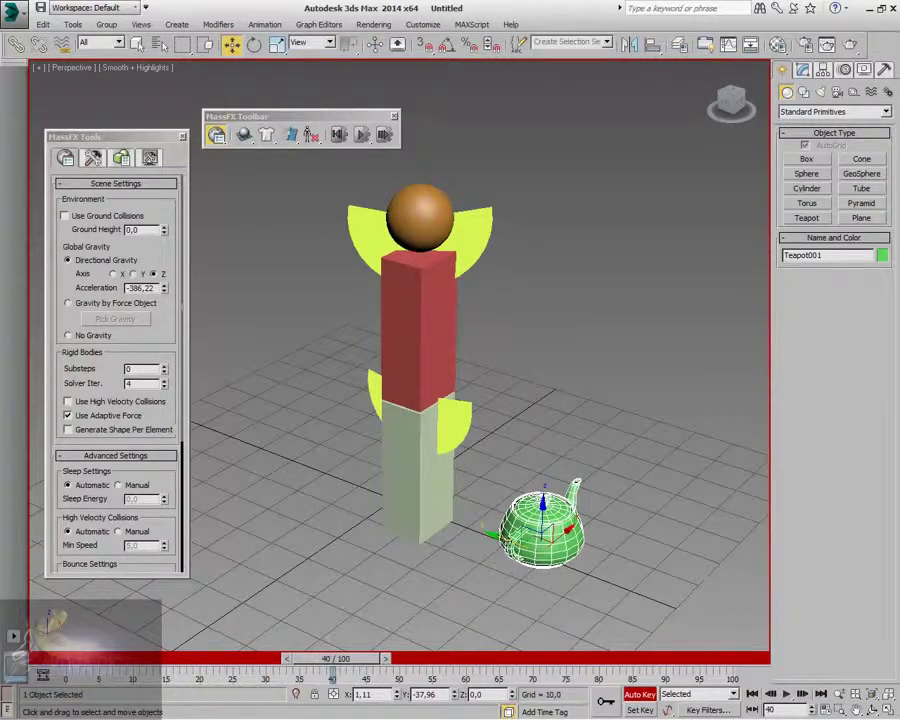
{"action": "left_click_drag", "start_coordinate": [540, 525], "coordinate": [275, 425]}
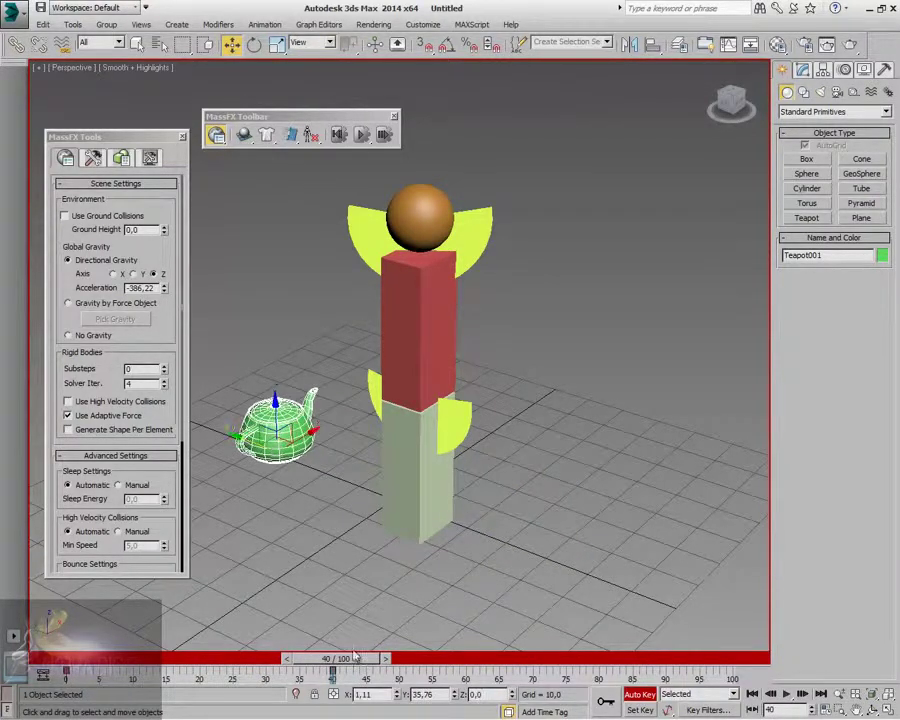
{"action": "left_click", "coordinate": [640, 694]}
{"action": "left_click_drag", "start_coordinate": [335, 660], "coordinate": [165, 660]}
{"action": "key", "text": "Home"}
{"action": "key", "text": "w"}
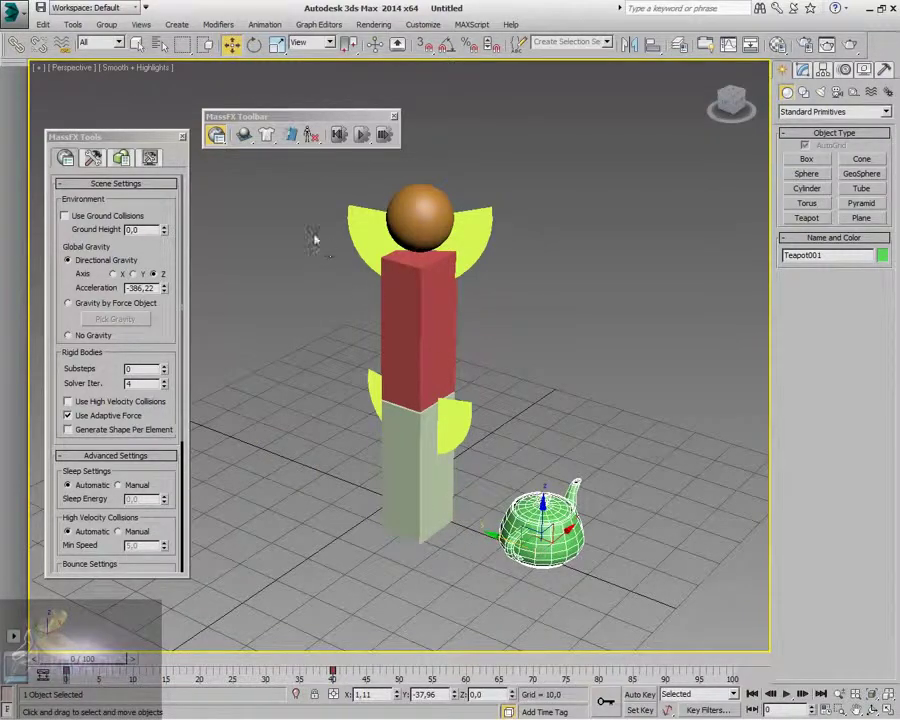
Step: Make the teapot a kinematic rigid body, run the simulation of it moving into the hinged boxes, and reset to frame 0
{"action": "left_click_drag", "start_coordinate": [243, 135], "coordinate": [261, 178]}
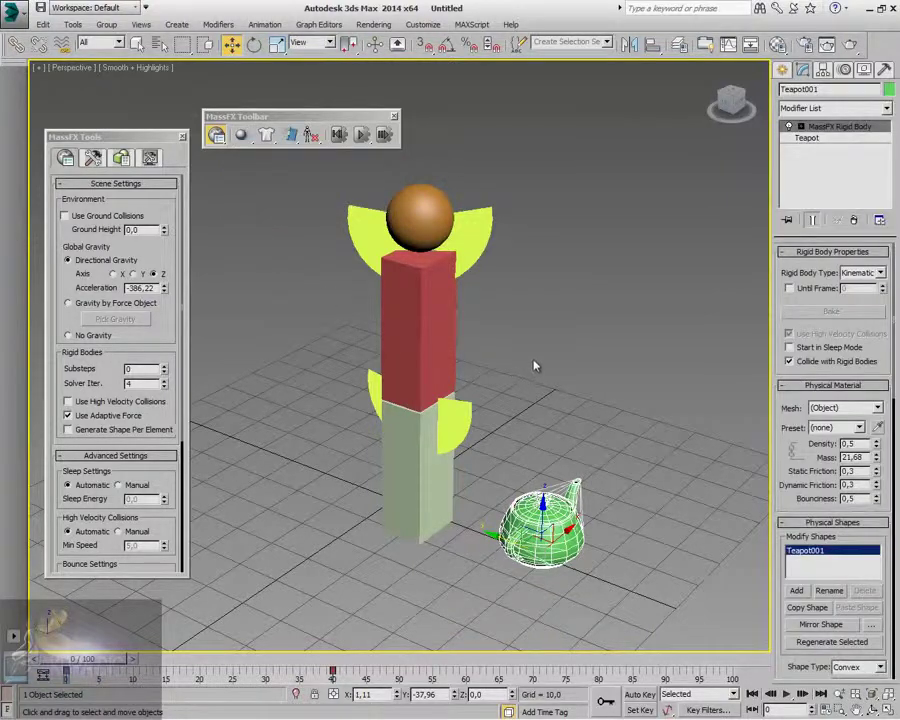
{"action": "left_click", "coordinate": [366, 137]}
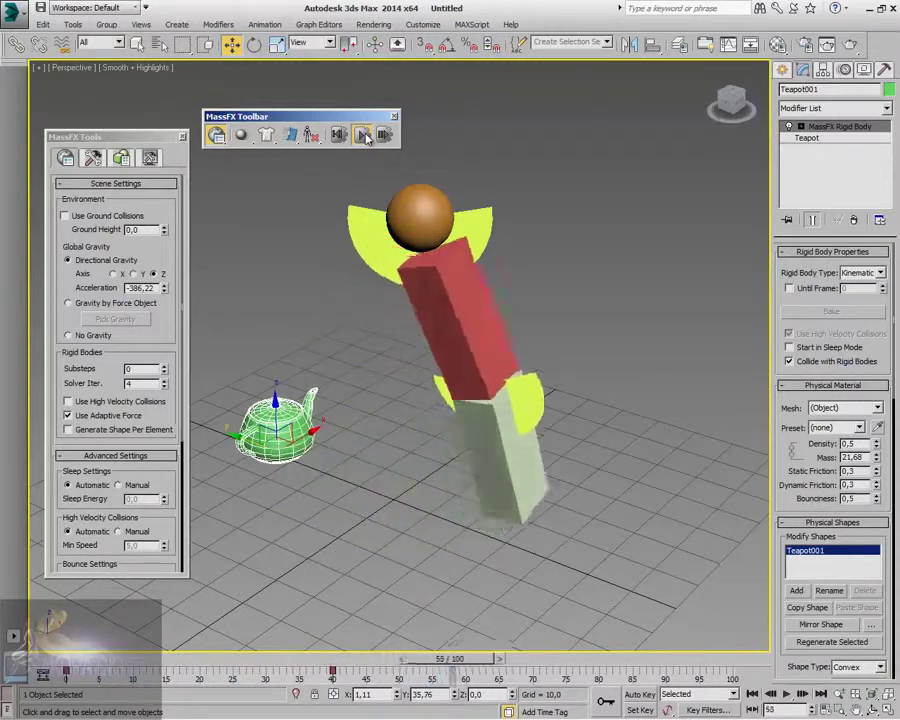
{"action": "left_click", "coordinate": [366, 137]}
{"action": "left_click", "coordinate": [341, 136]}
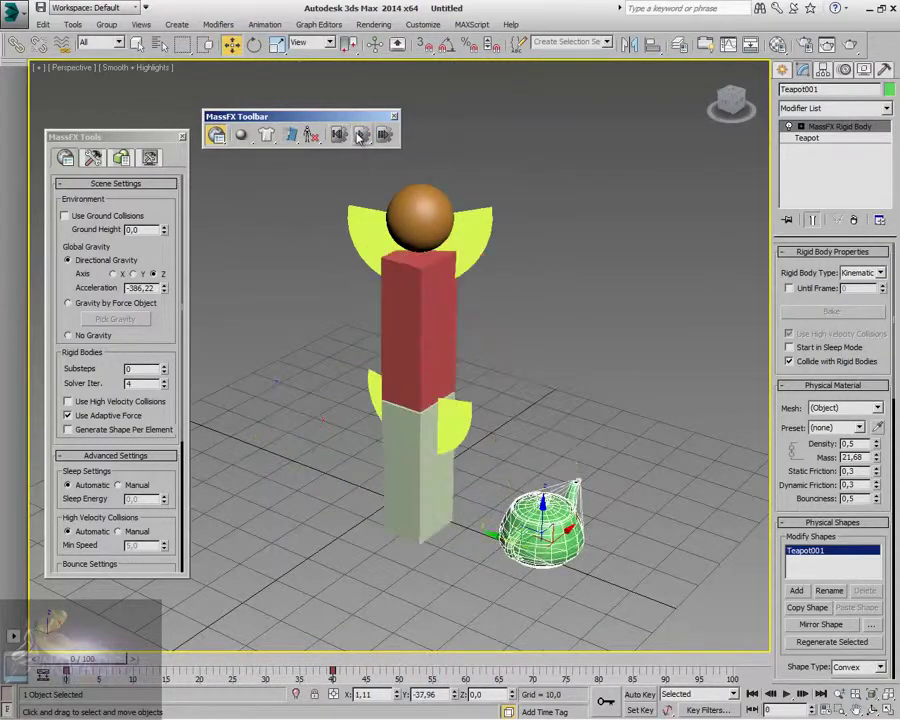
{"action": "left_click", "coordinate": [360, 137]}
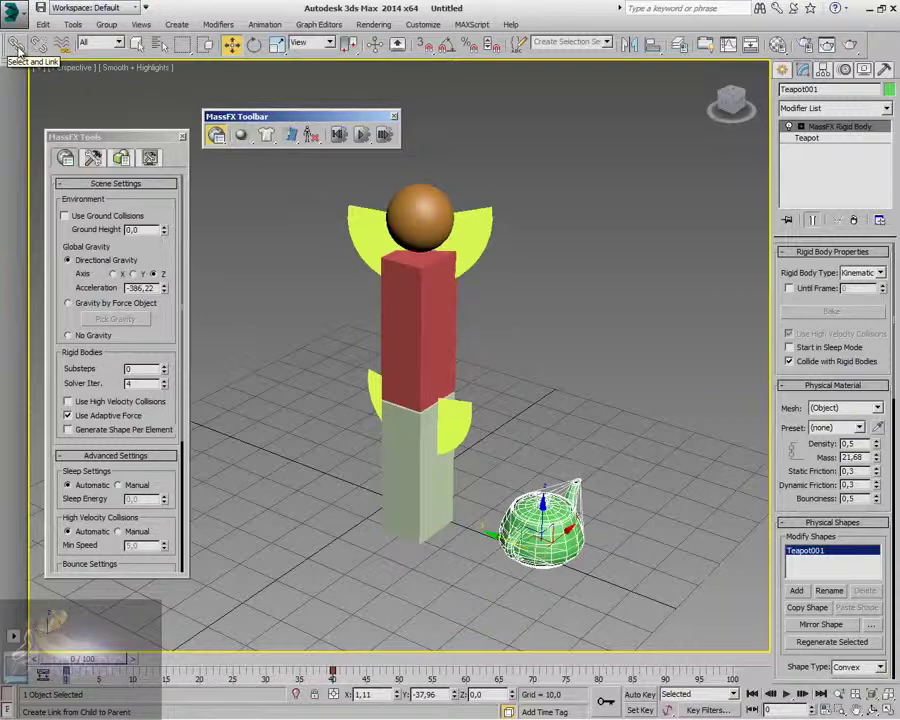
Step: Select the hinge constraint between the two boxes and bring up its translation limit settings
{"action": "left_click", "coordinate": [463, 422]}
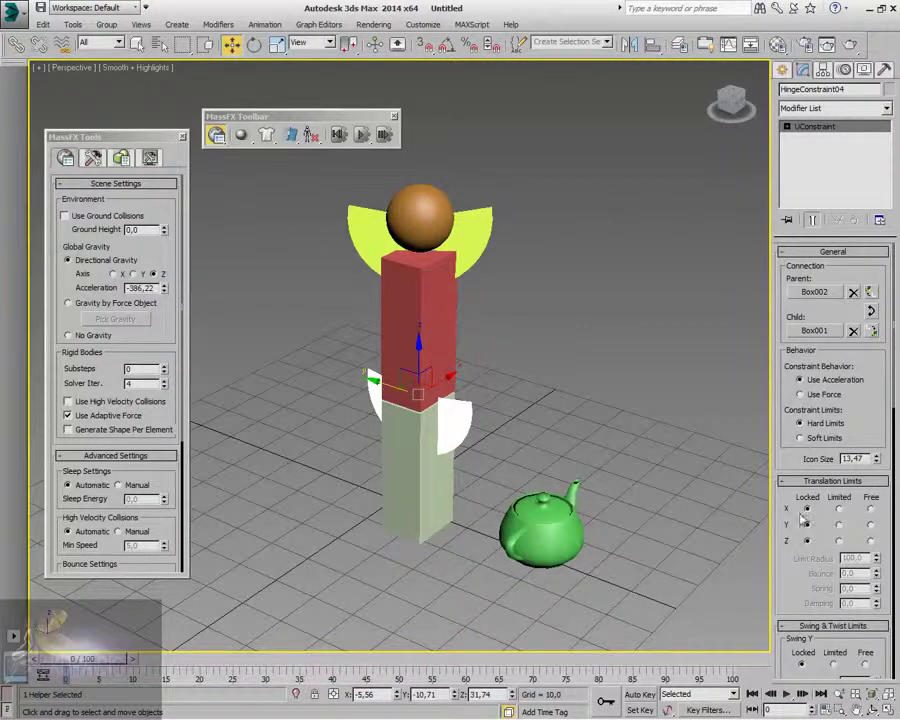
{"action": "scroll", "coordinate": [790, 500], "scroll_direction": "down", "scroll_amount": 3}
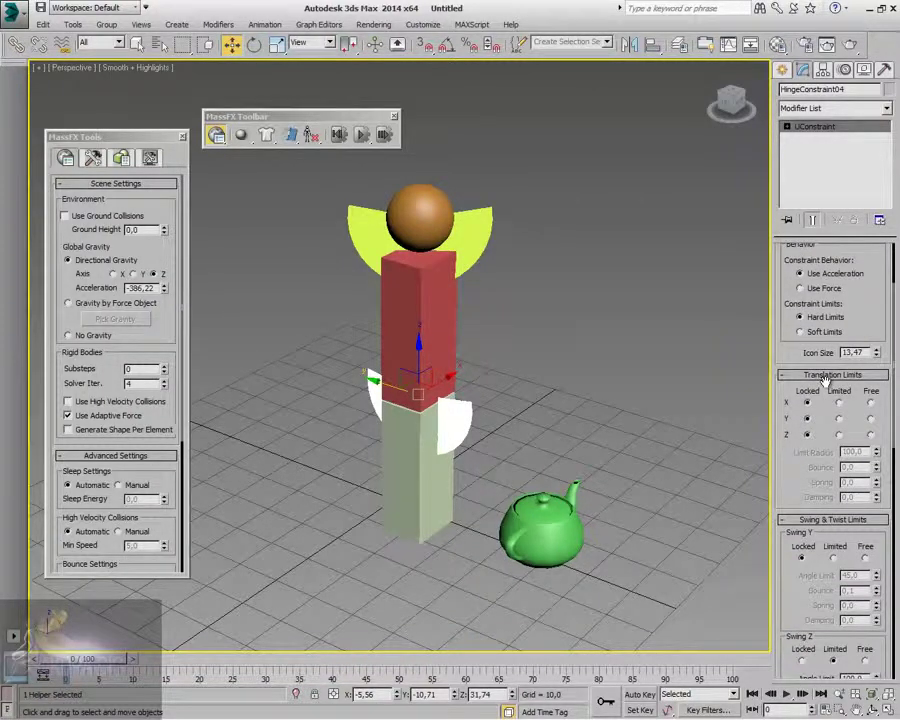
{"action": "scroll", "coordinate": [789, 480], "scroll_direction": "up", "scroll_amount": 1}
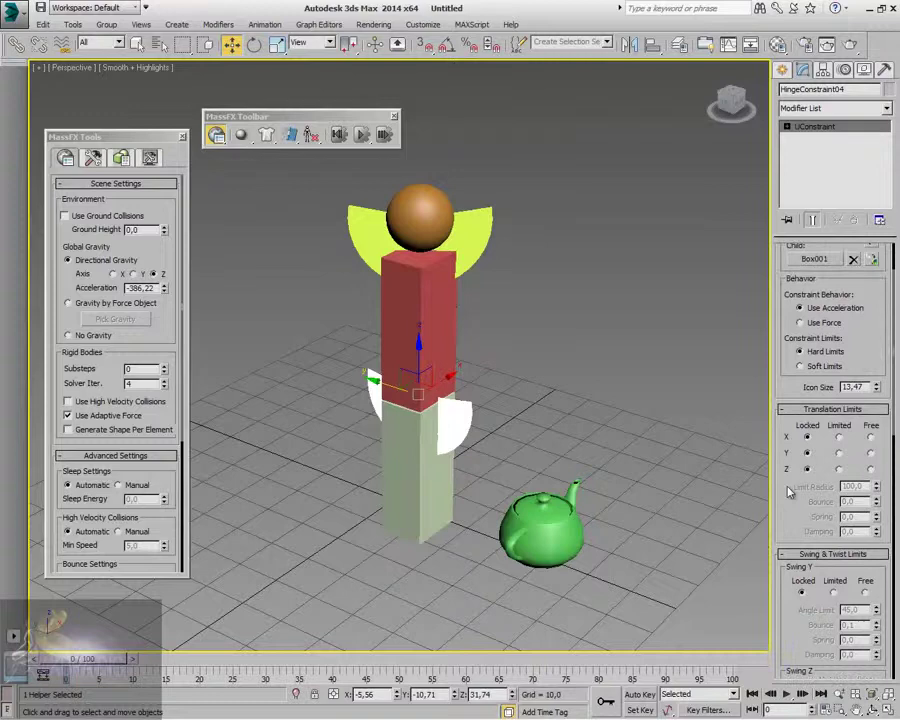
Step: Try Limited translation on the X, Y and Z axes of the lower hinge, and set all three back to Locked
{"action": "left_click", "coordinate": [838, 438]}
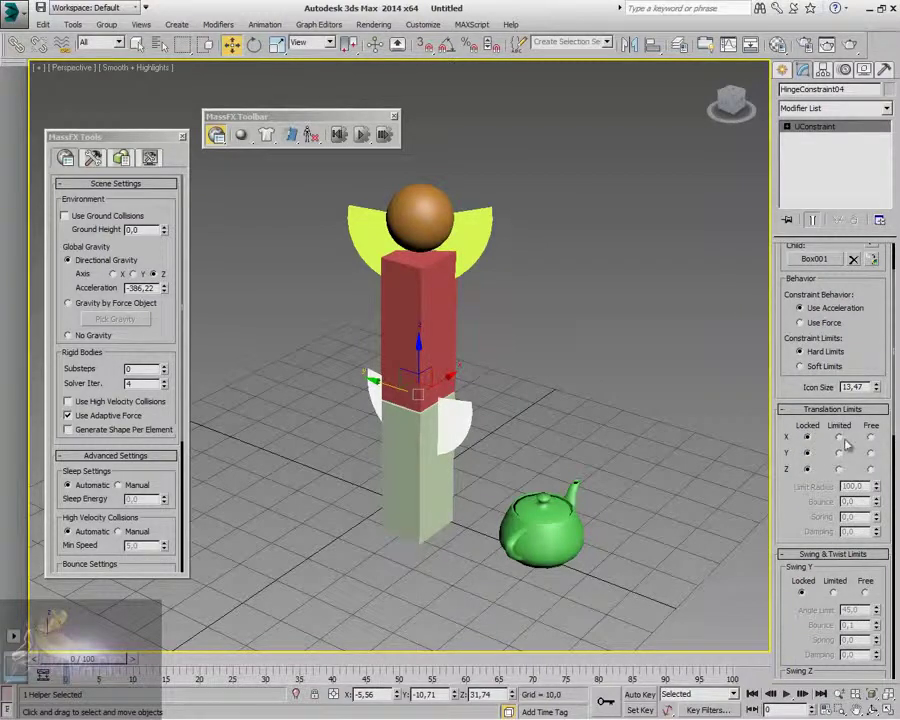
{"action": "left_click", "coordinate": [838, 438]}
{"action": "left_click", "coordinate": [839, 453]}
{"action": "left_click", "coordinate": [838, 469]}
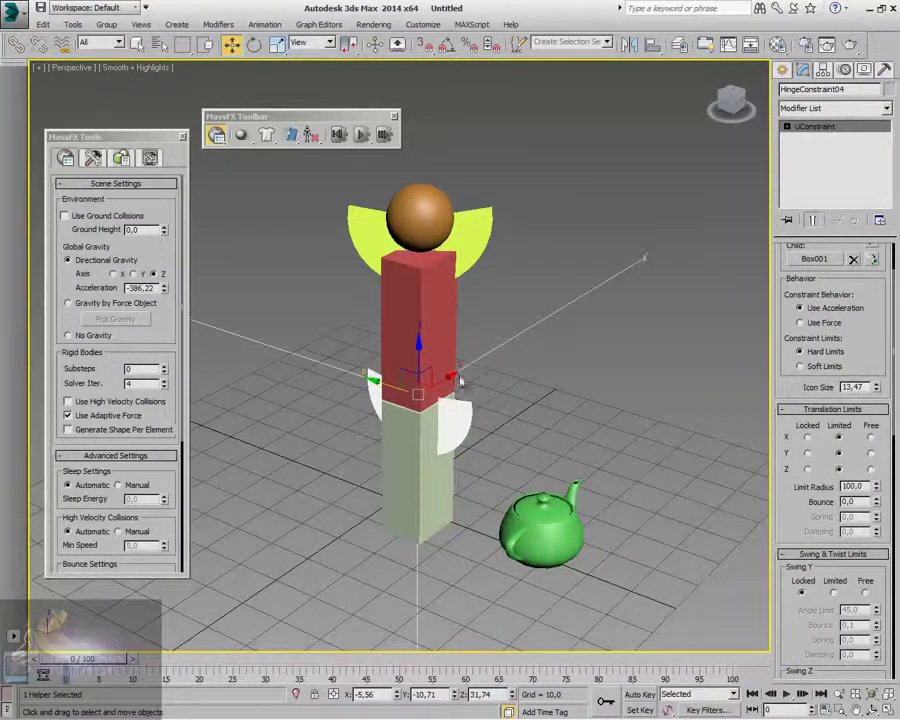
{"action": "left_click", "coordinate": [807, 438]}
{"action": "left_click", "coordinate": [807, 453]}
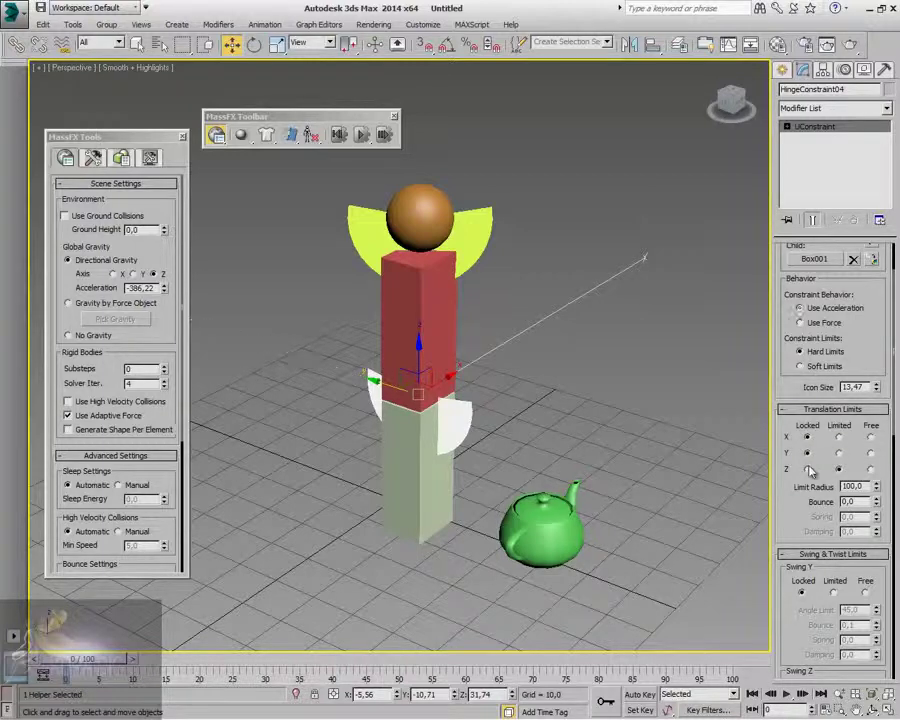
{"action": "left_click", "coordinate": [807, 469]}
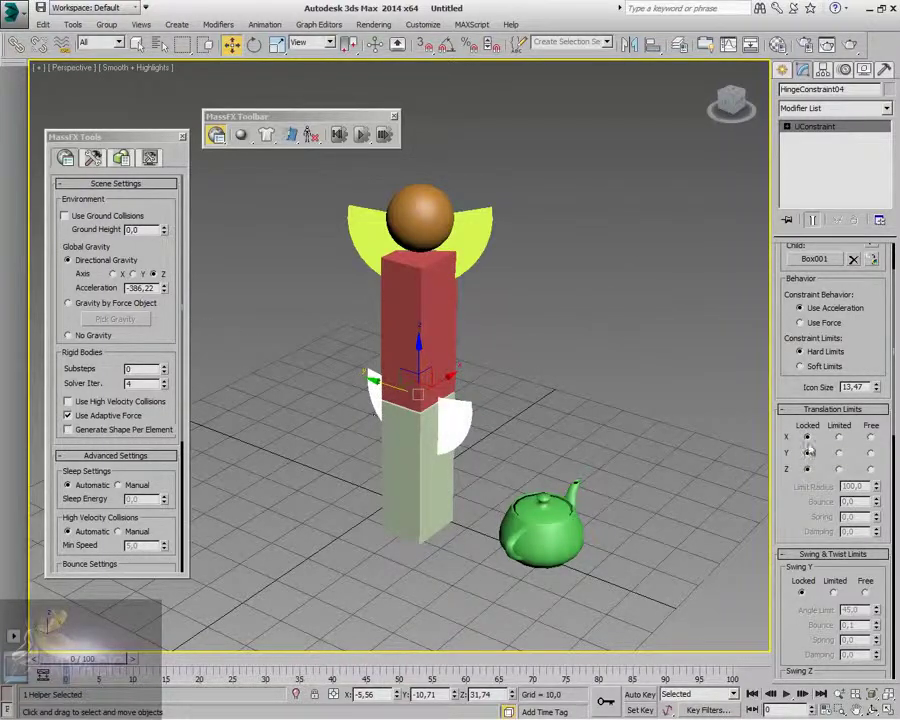
Step: Try Free translation on all three axes of the lower hinge, run the simulation, and reset it to frame 0
{"action": "left_click", "coordinate": [871, 438]}
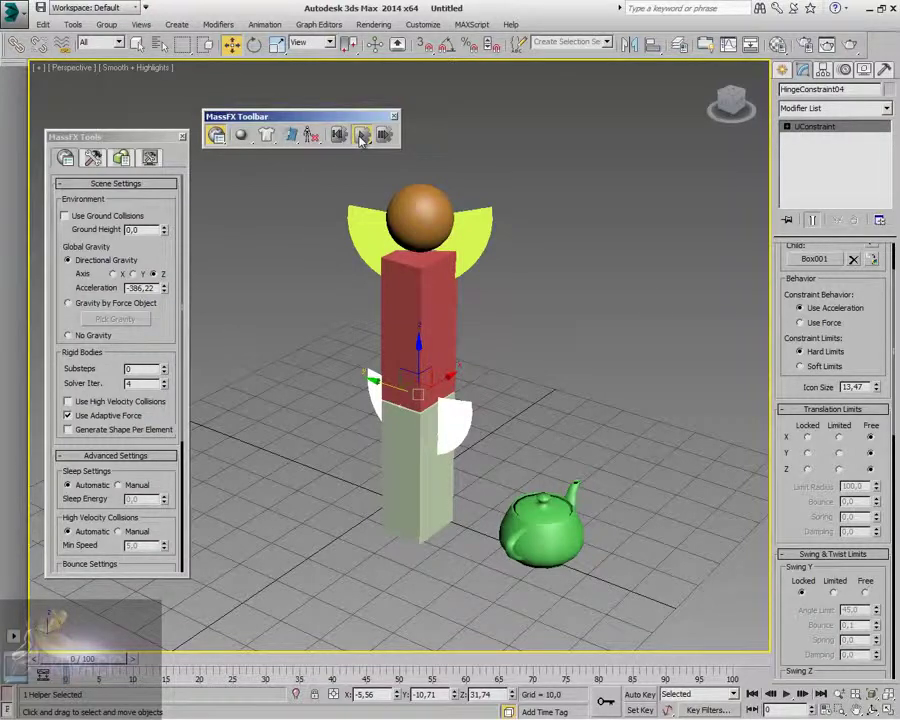
{"action": "left_click", "coordinate": [362, 138]}
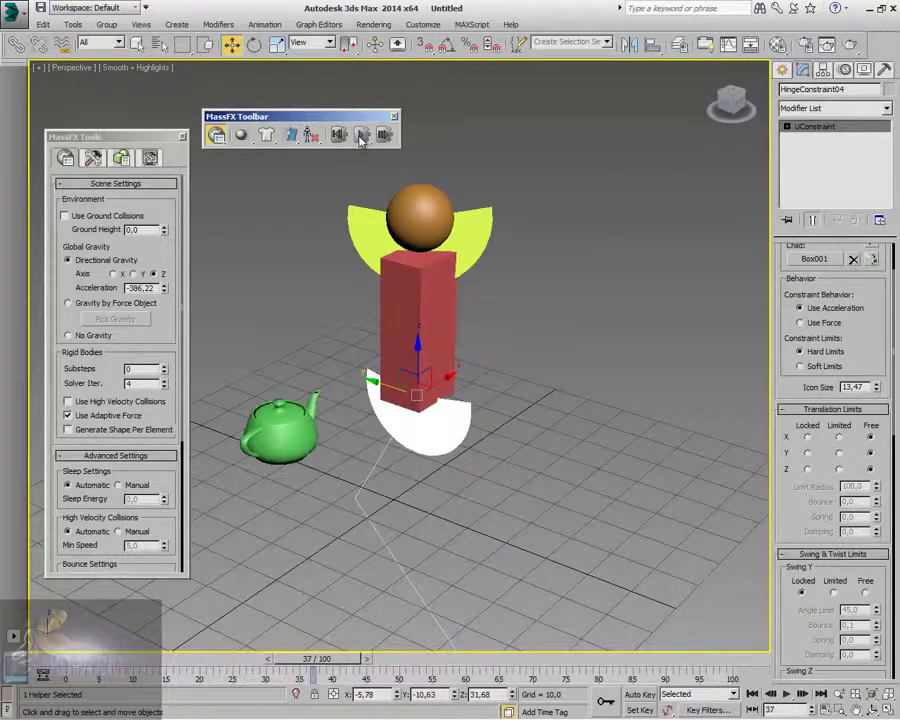
{"action": "left_click", "coordinate": [340, 136]}
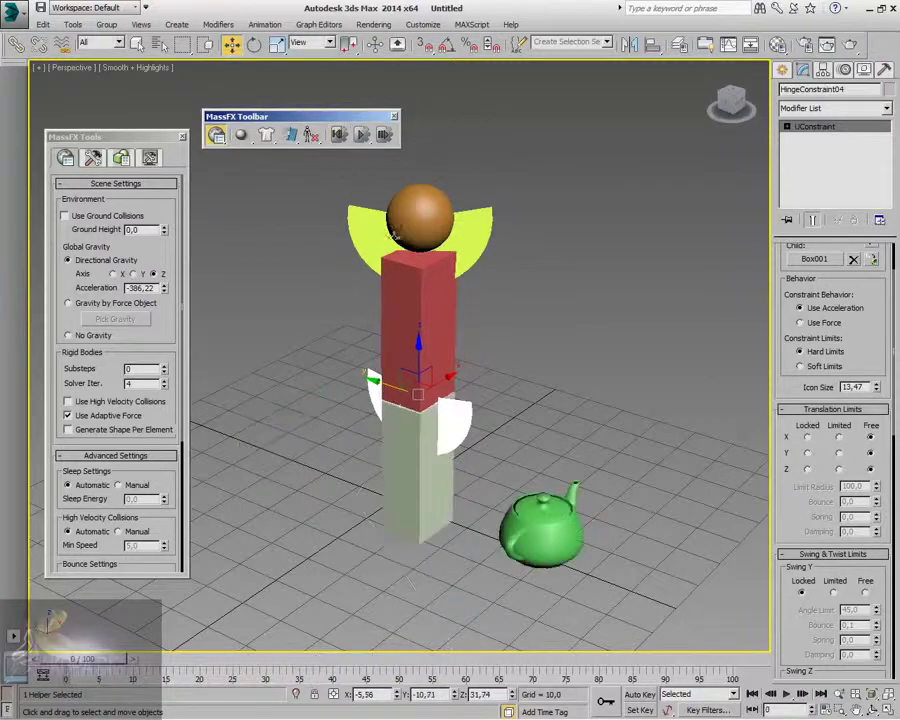
Step: Set the lower hinge's X, Y and Z translation to Limited, run the simulation, and reset it to frame 0
{"action": "left_click", "coordinate": [834, 438]}
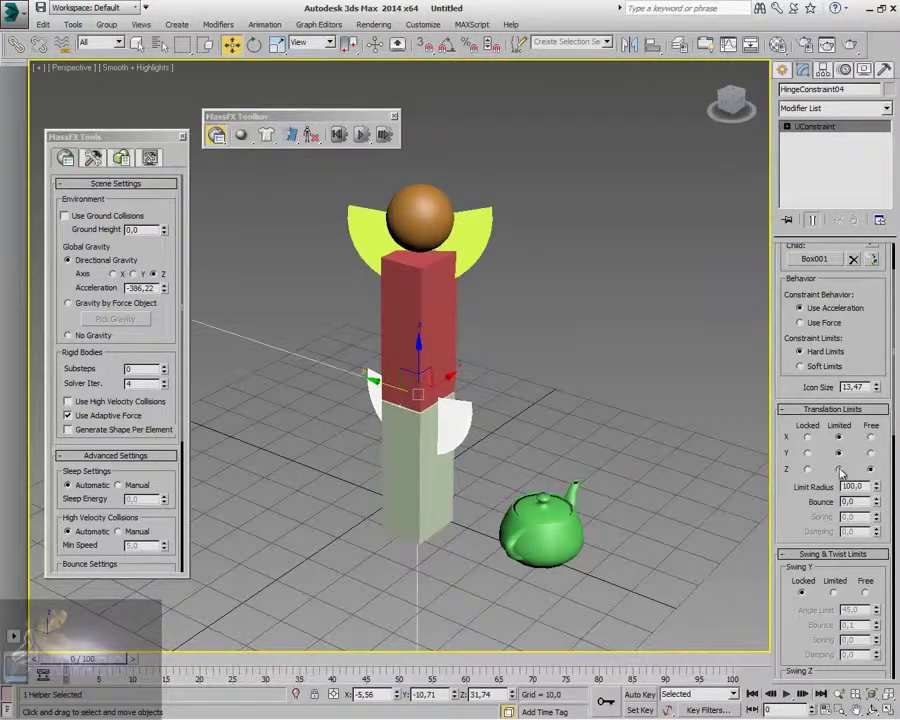
{"action": "left_click", "coordinate": [362, 136]}
{"action": "left_click", "coordinate": [340, 136]}
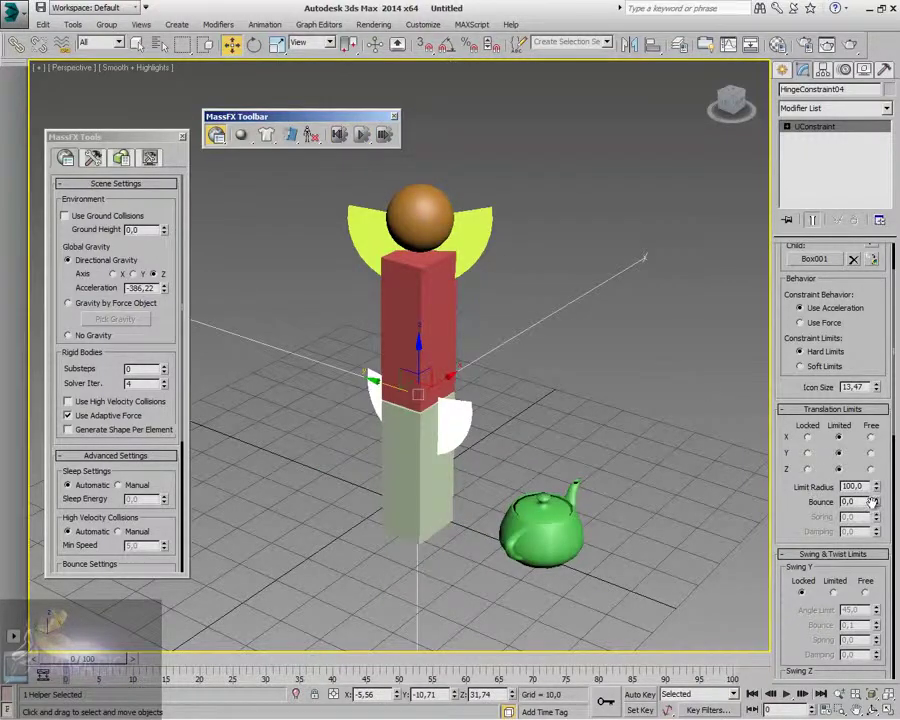
Step: Set the lower hinge's translation bounce to 0.75 and its limit radius to 10
{"action": "left_click_drag", "start_coordinate": [873, 502], "coordinate": [856, 500]}
{"action": "scroll", "coordinate": [880, 452], "scroll_direction": "down", "scroll_amount": 1}
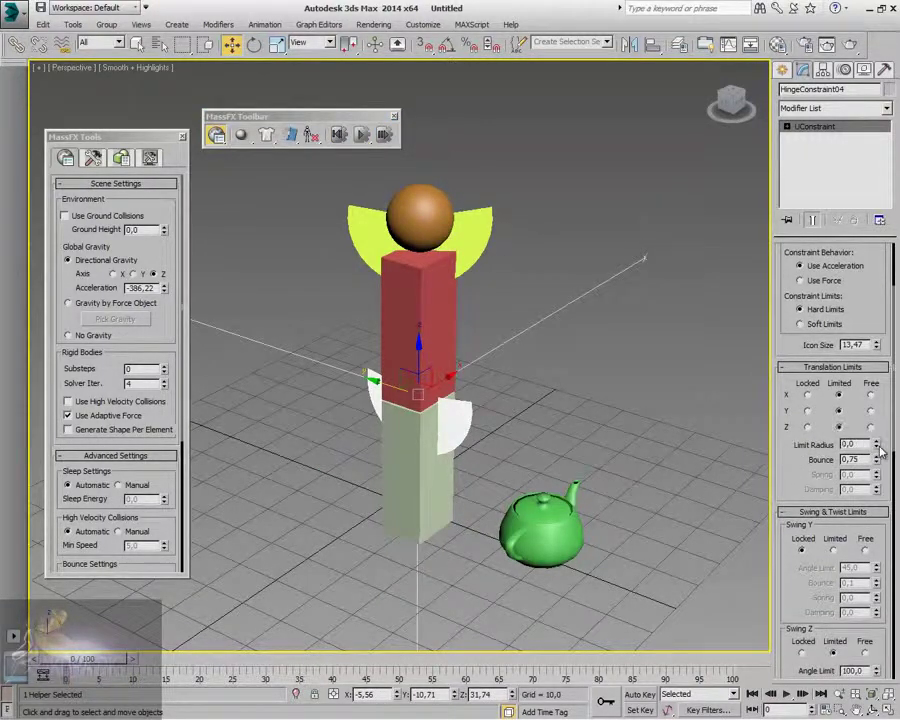
{"action": "left_click_drag", "start_coordinate": [877, 446], "coordinate": [801, 443]}
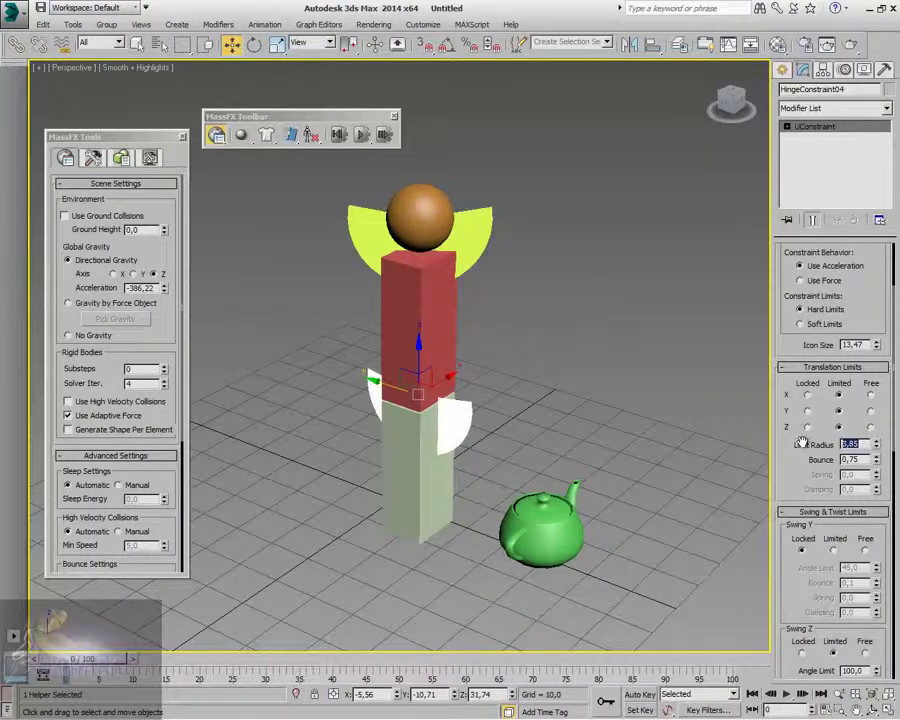
{"action": "type", "text": "10"}
{"action": "key", "text": "Return"}
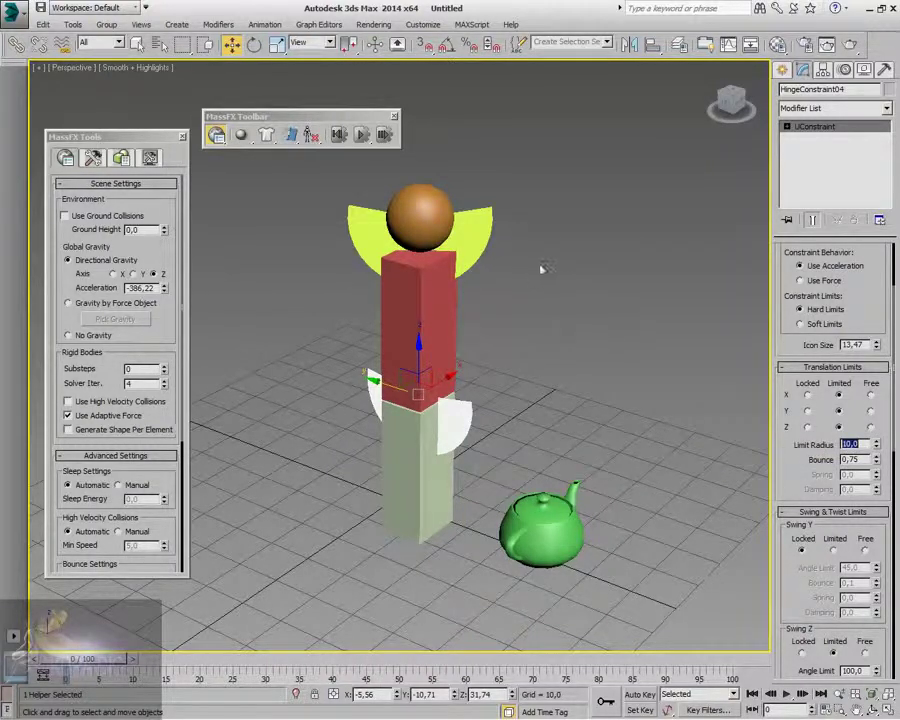
Step: Simulate the teapot striking the boxes with the limited hinge translation, reset to frame 0, and view the swing and twist limits
{"action": "left_click", "coordinate": [359, 139]}
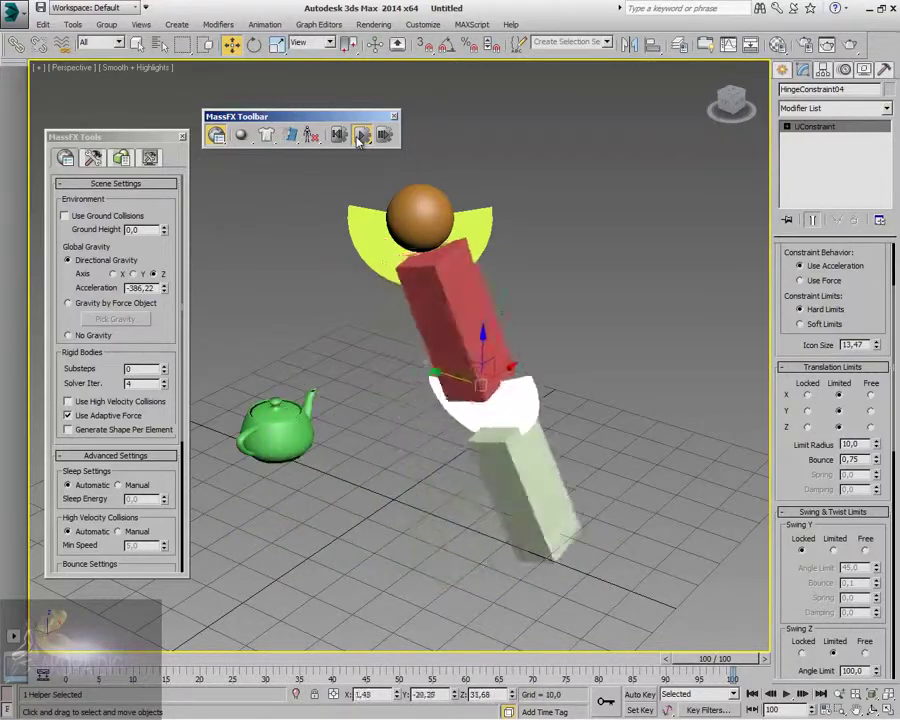
{"action": "left_click", "coordinate": [216, 134]}
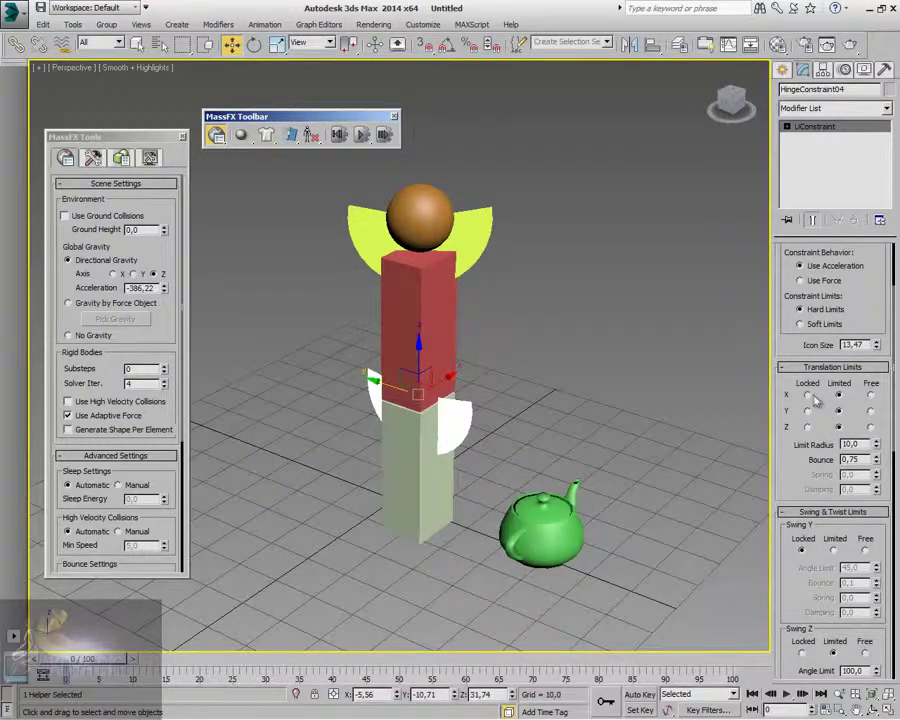
{"action": "left_click_drag", "start_coordinate": [798, 457], "coordinate": [801, 413]}
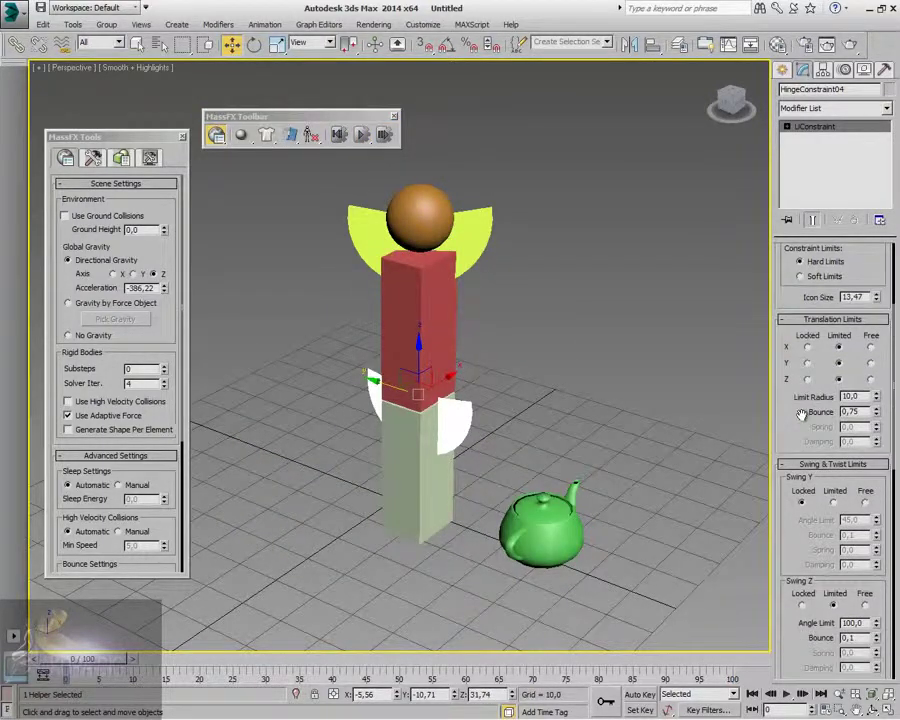
Step: Set the lower hinge's translation bounce to 0, run the simulation, and reset it to frame 0
{"action": "right_click", "coordinate": [876, 413]}
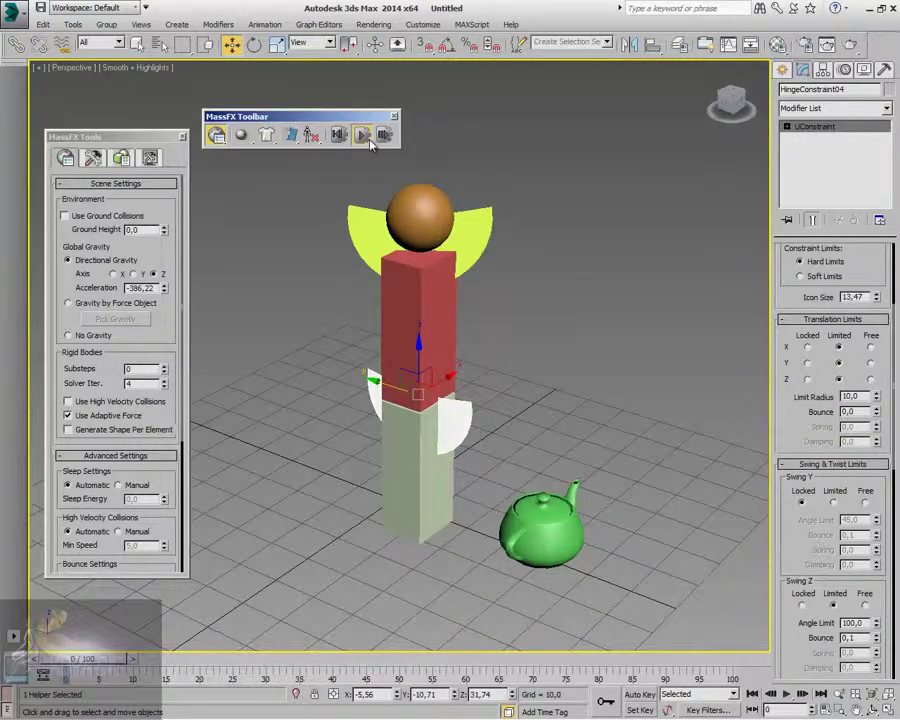
{"action": "left_click", "coordinate": [368, 139]}
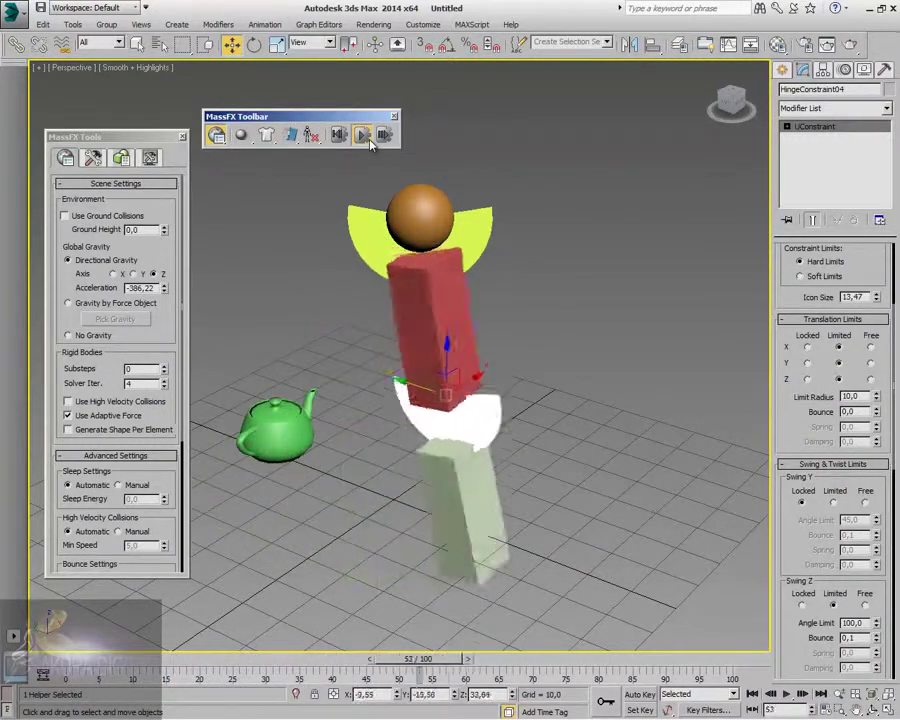
{"action": "left_click", "coordinate": [338, 134]}
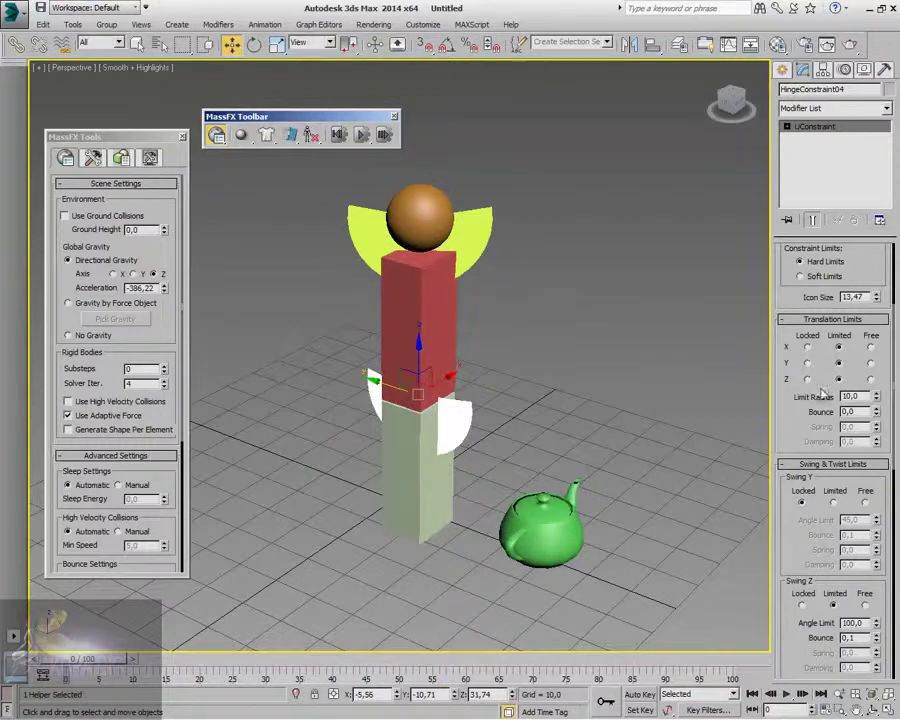
Step: Try a translation limit radius of 0.05 on the lower hinge, run the simulation, and reset it to frame 0
{"action": "right_click", "coordinate": [876, 397]}
{"action": "left_click", "coordinate": [876, 394]}
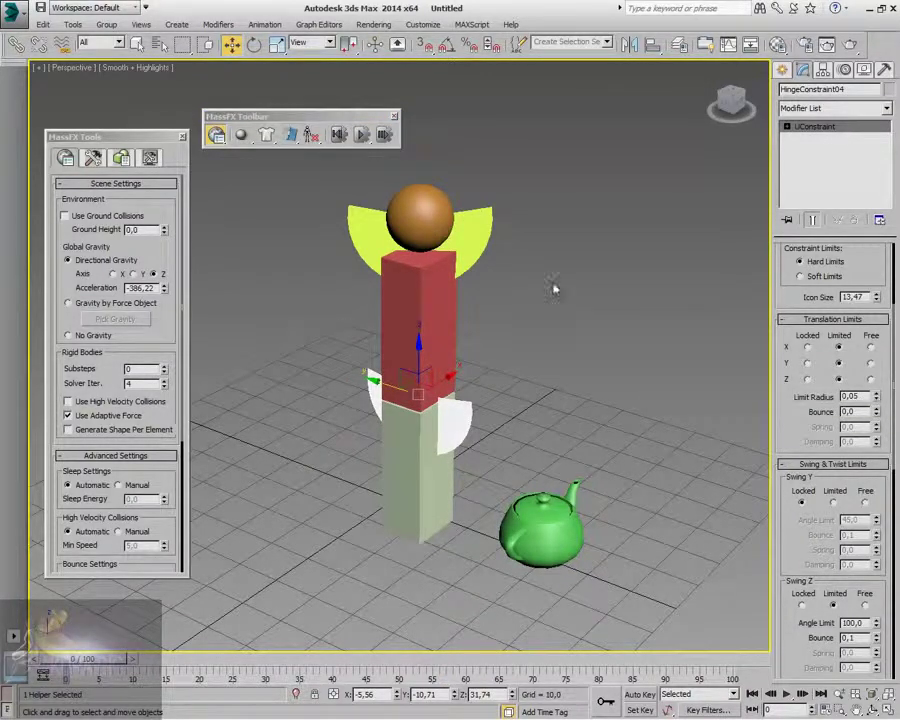
{"action": "left_click", "coordinate": [364, 139]}
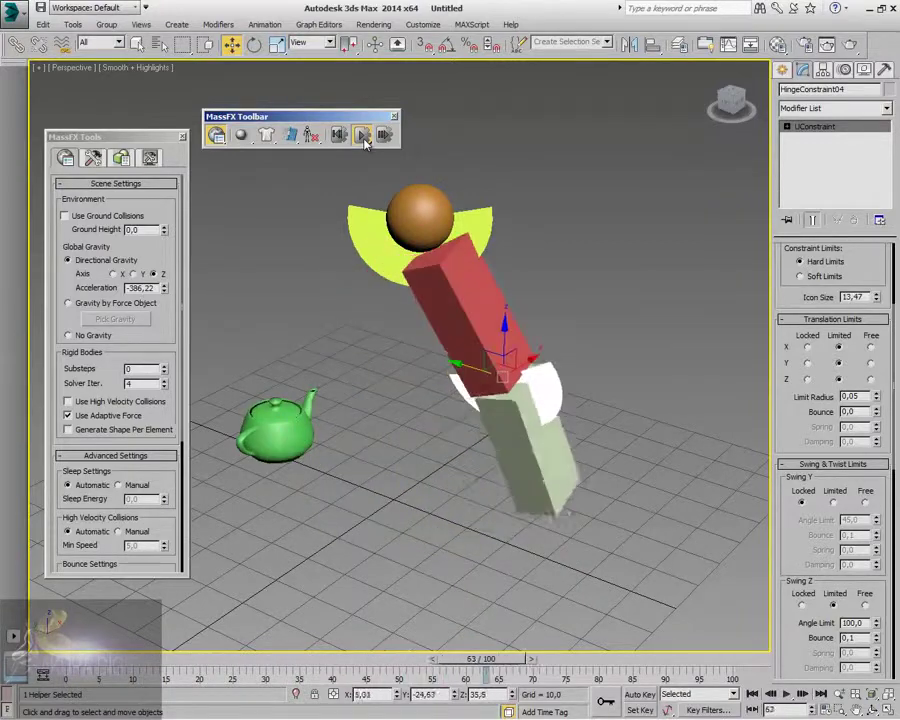
{"action": "left_click", "coordinate": [338, 134]}
Step: Set the lower hinge's translation limit radius to 5.25 and look through its swing, twist and spring settings
{"action": "left_click_drag", "start_coordinate": [880, 398], "coordinate": [878, 374]}
{"action": "left_click_drag", "start_coordinate": [798, 504], "coordinate": [794, 406]}
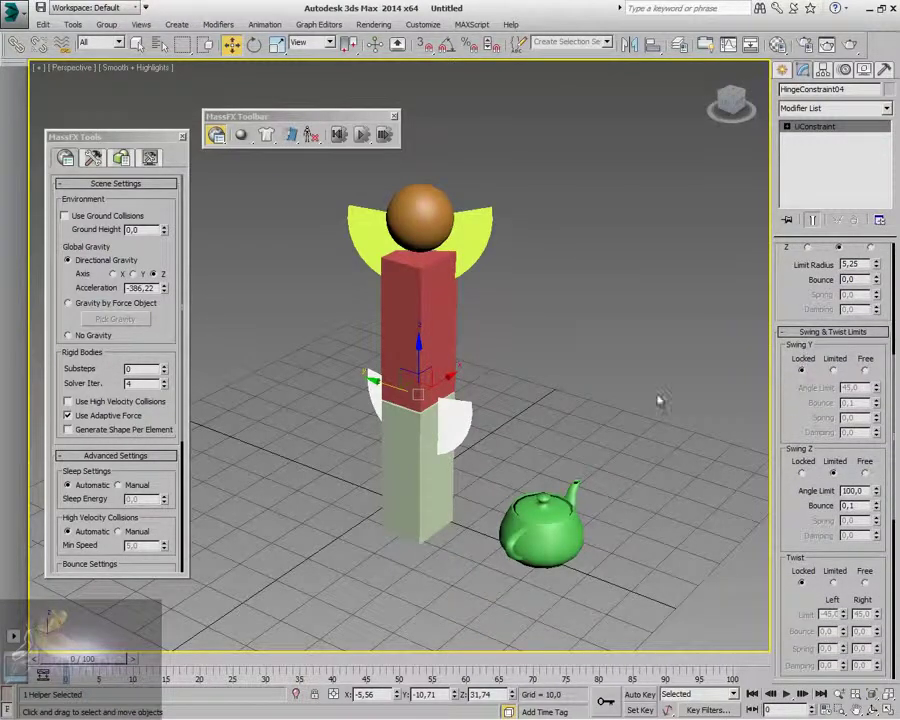
{"action": "scroll", "coordinate": [796, 464], "scroll_direction": "down", "scroll_amount": 3}
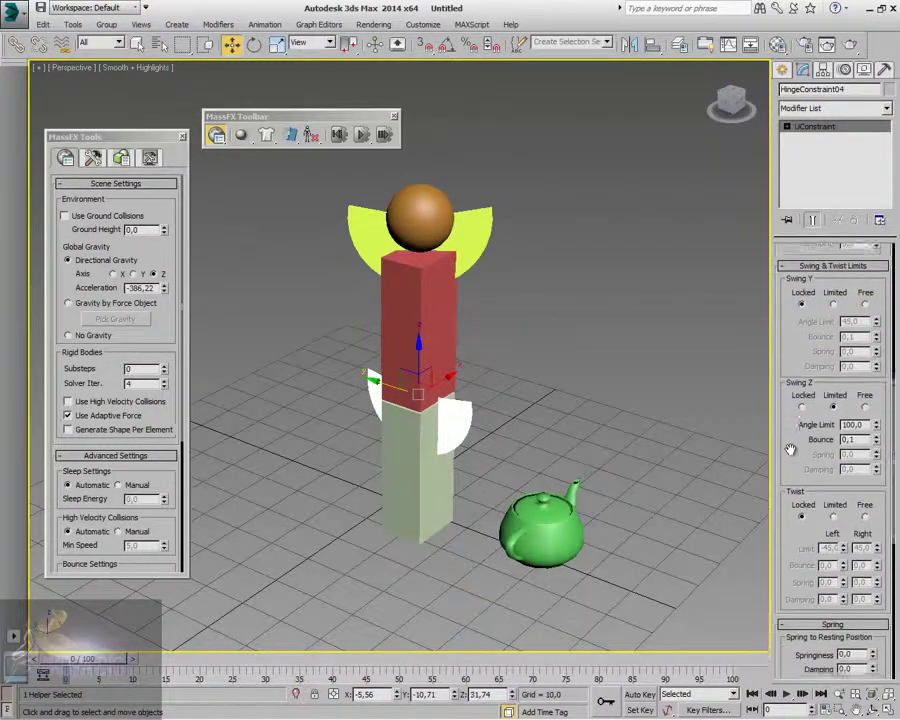
{"action": "scroll", "coordinate": [790, 480], "scroll_direction": "down", "scroll_amount": 5}
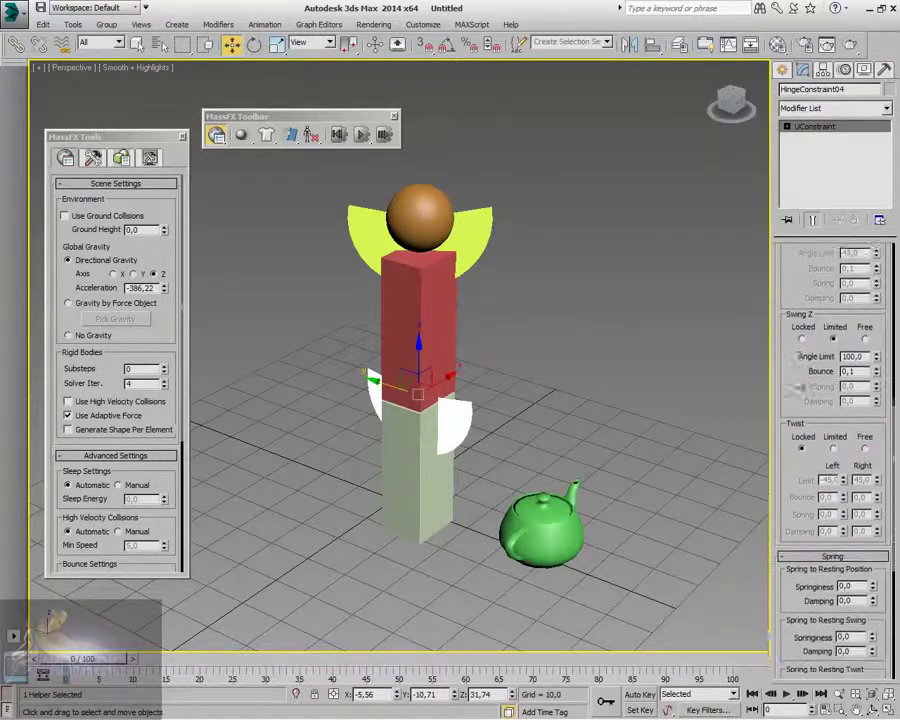
{"action": "scroll", "coordinate": [790, 462], "scroll_direction": "down", "scroll_amount": 4}
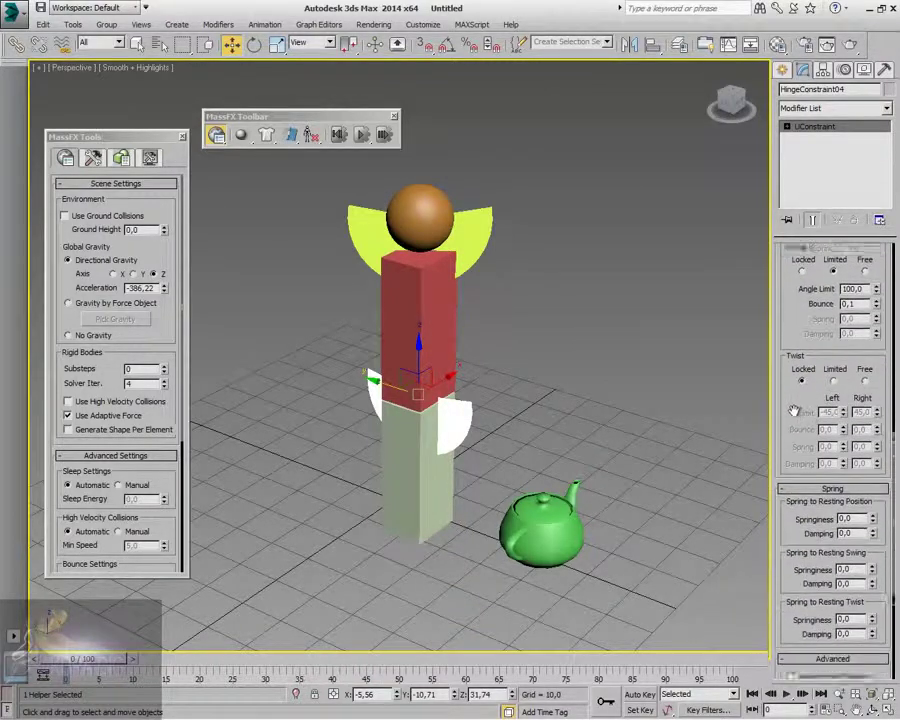
Step: Set the lower hinge's Spring to Resting Position springiness to 1.52, run the simulation, and reset it to frame 0
{"action": "double_click", "coordinate": [841, 550]}
{"action": "type", "text": "8"}
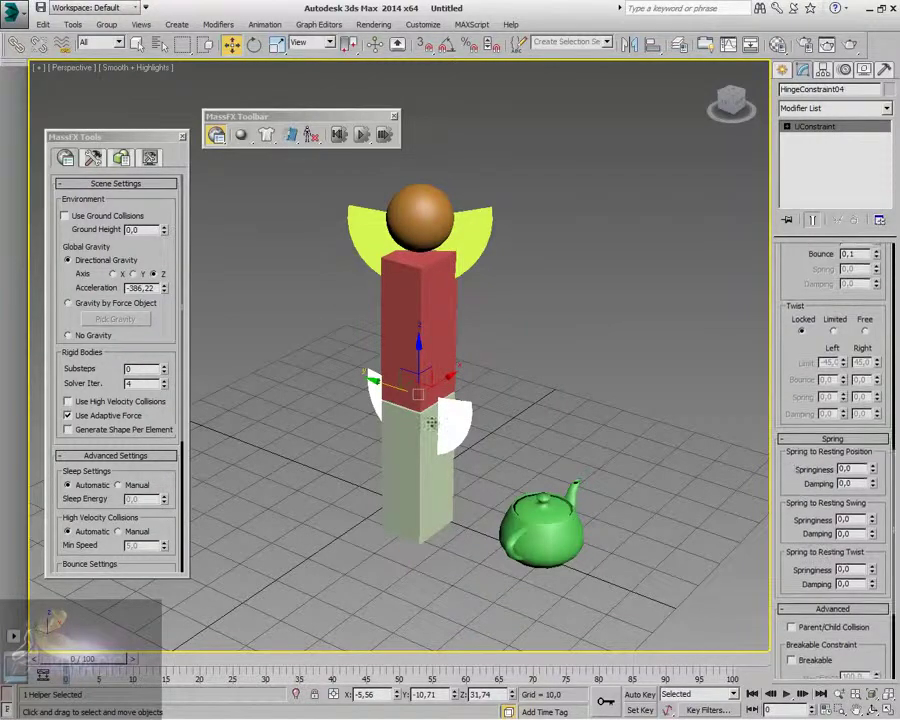
{"action": "scroll", "coordinate": [885, 510], "scroll_direction": "down", "scroll_amount": 1}
{"action": "left_click_drag", "start_coordinate": [876, 468], "coordinate": [876, 450]}
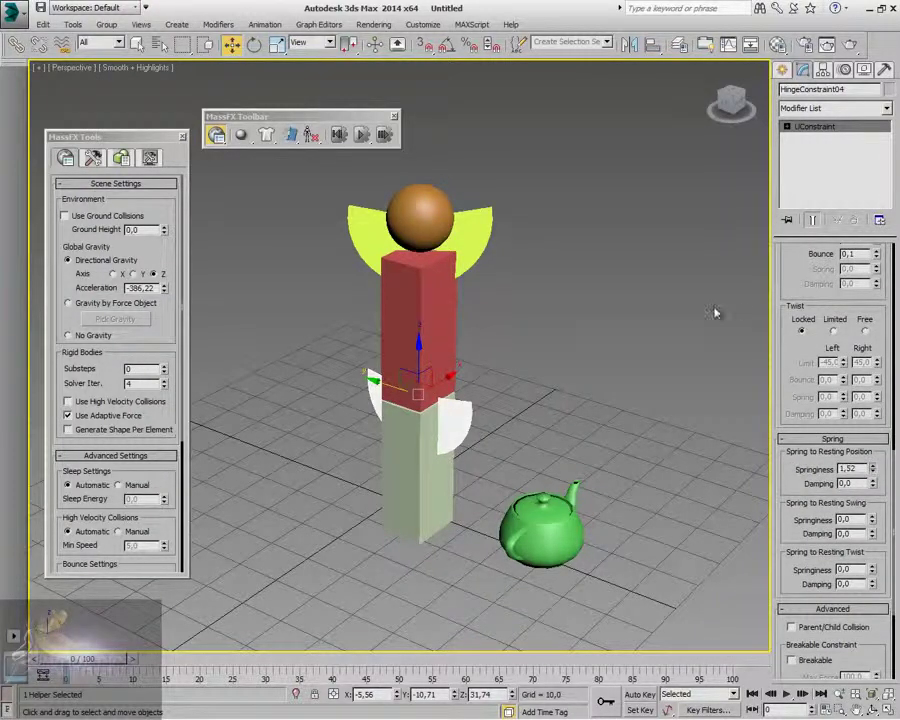
{"action": "left_click", "coordinate": [364, 135]}
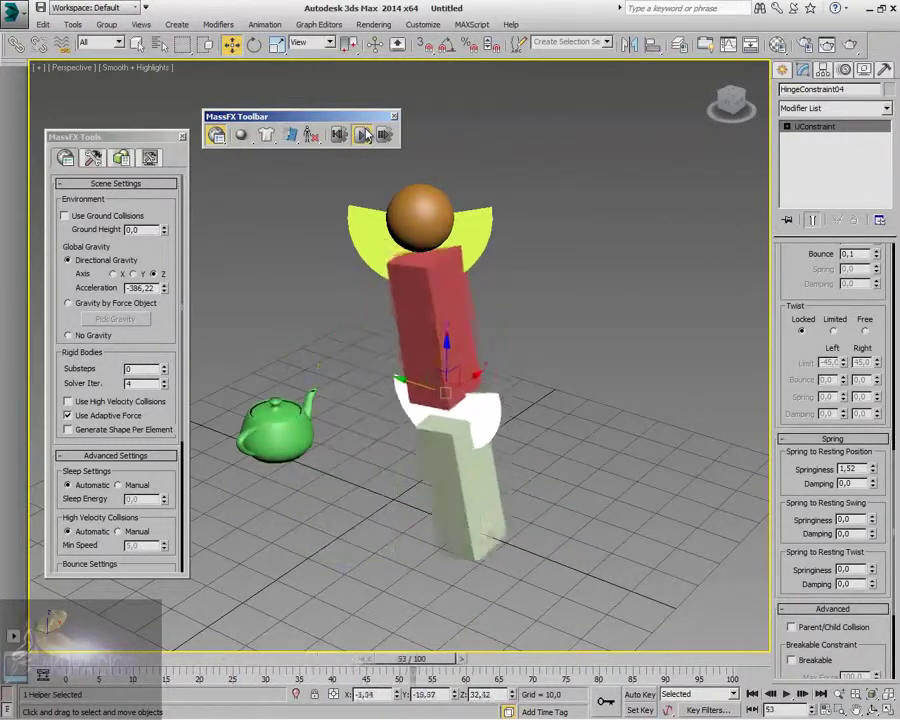
{"action": "left_click", "coordinate": [338, 135]}
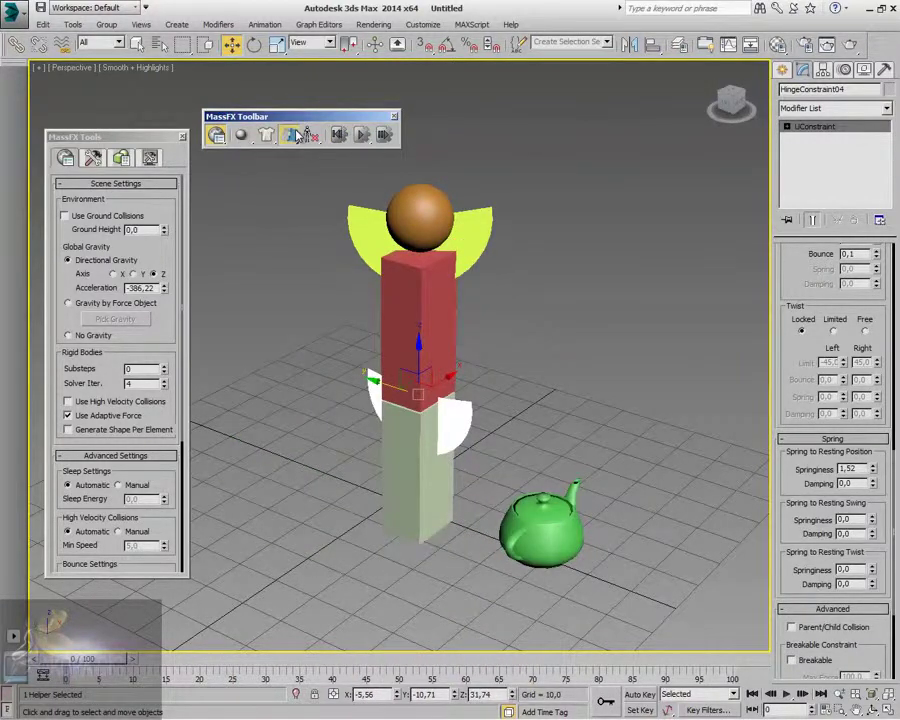
{"action": "left_click", "coordinate": [293, 135]}
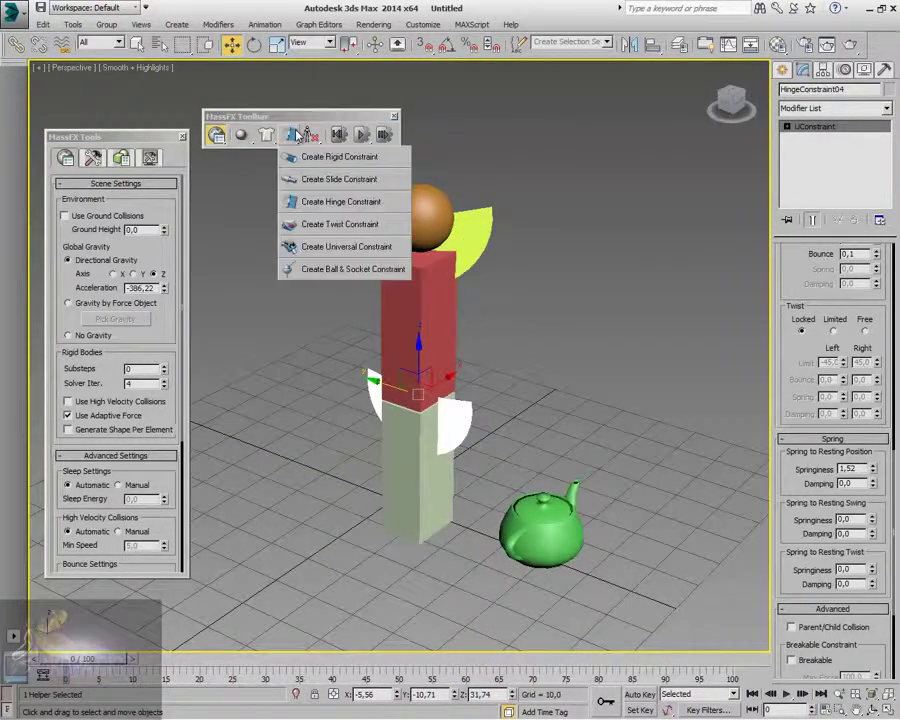
{"action": "left_click", "coordinate": [335, 201]}
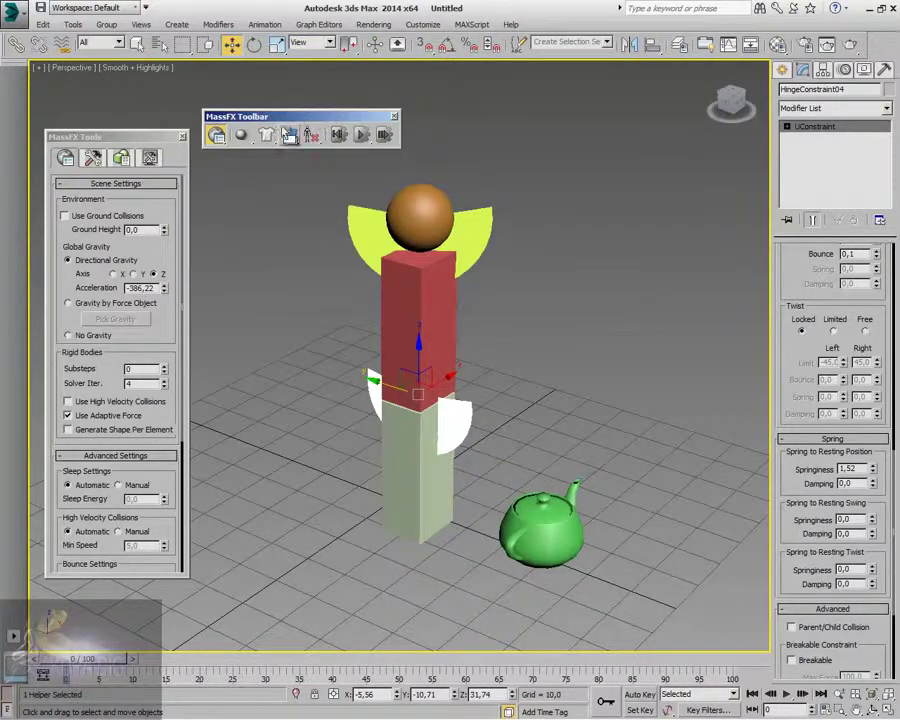
{"action": "left_click_drag", "start_coordinate": [261, 138], "coordinate": [303, 118]}
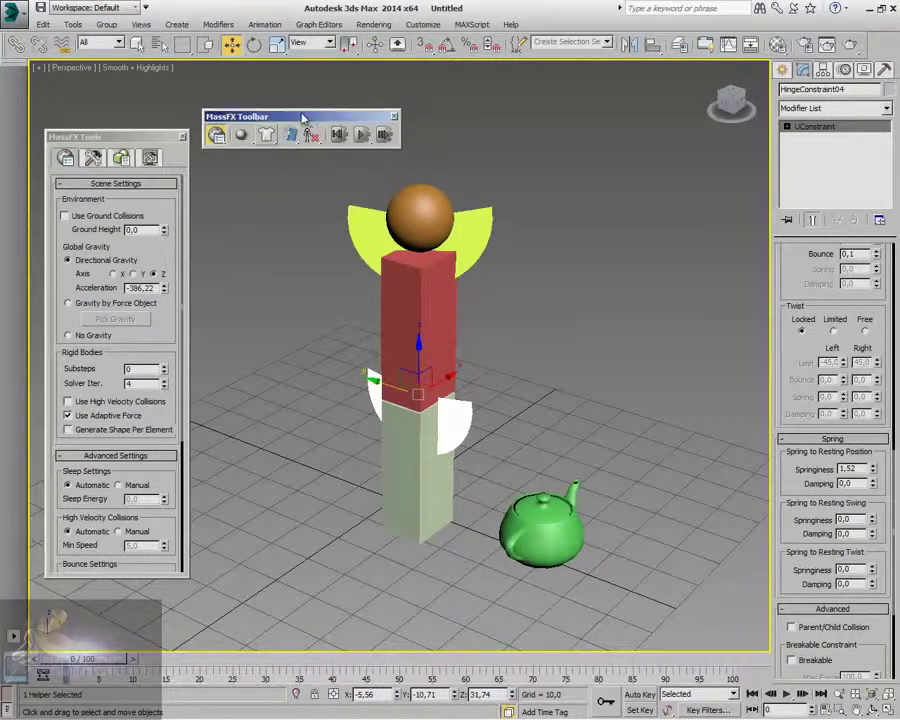
Step: Delete all the objects in the scene, including the sphere, boxes, teapot and hinge constraints
{"action": "scroll", "coordinate": [390, 283], "scroll_direction": "down", "scroll_amount": 4}
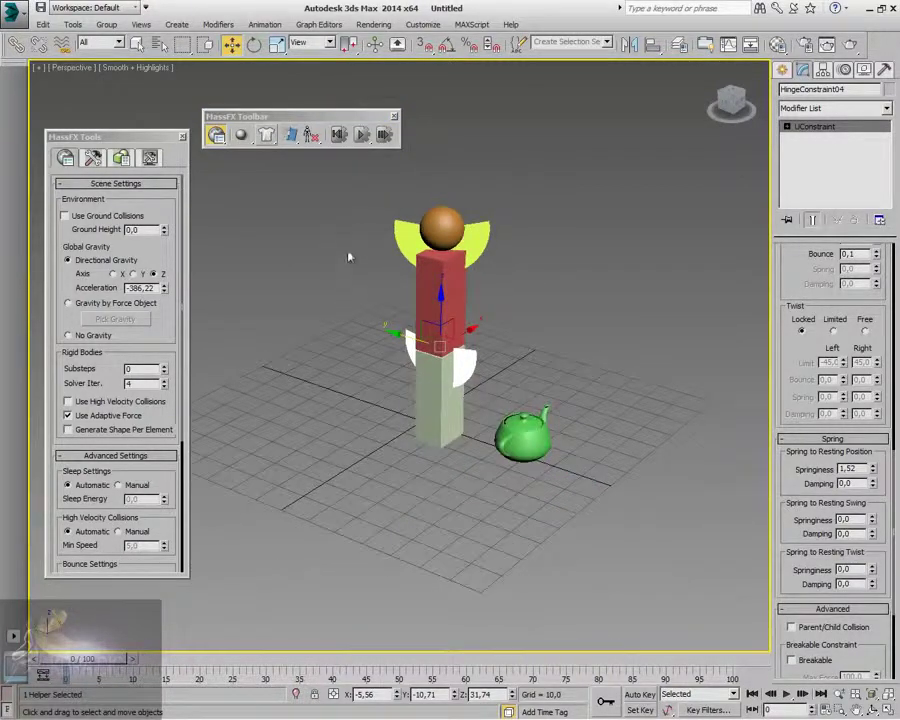
{"action": "left_click_drag", "start_coordinate": [400, 249], "coordinate": [583, 522]}
{"action": "key", "text": "Delete"}
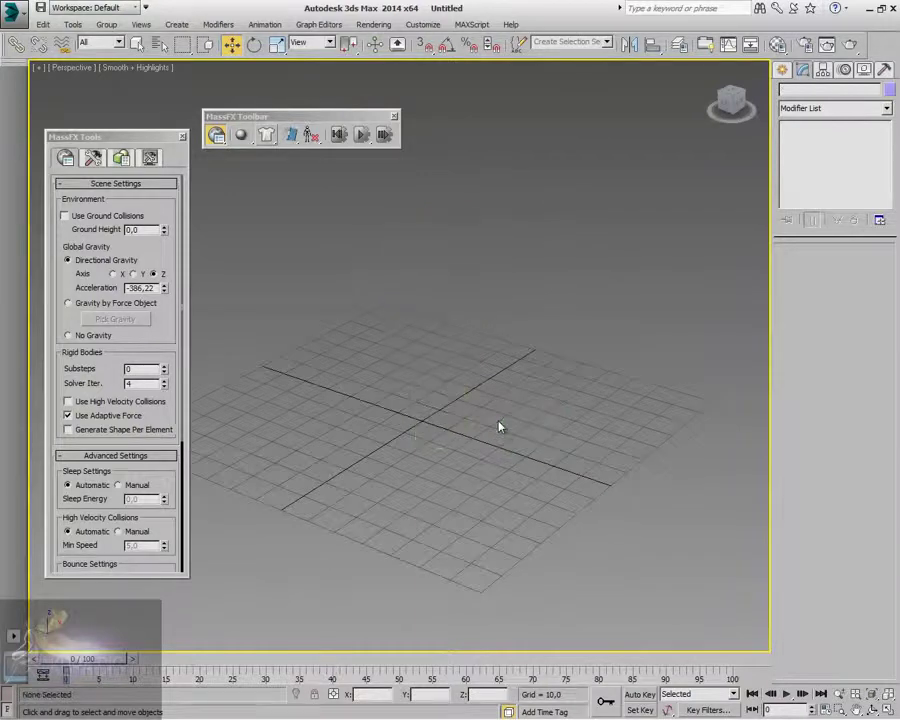
Step: Create a sphere with a radius of about 28 near the center of the grid
{"action": "scroll", "coordinate": [492, 406], "scroll_direction": "up", "scroll_amount": 5}
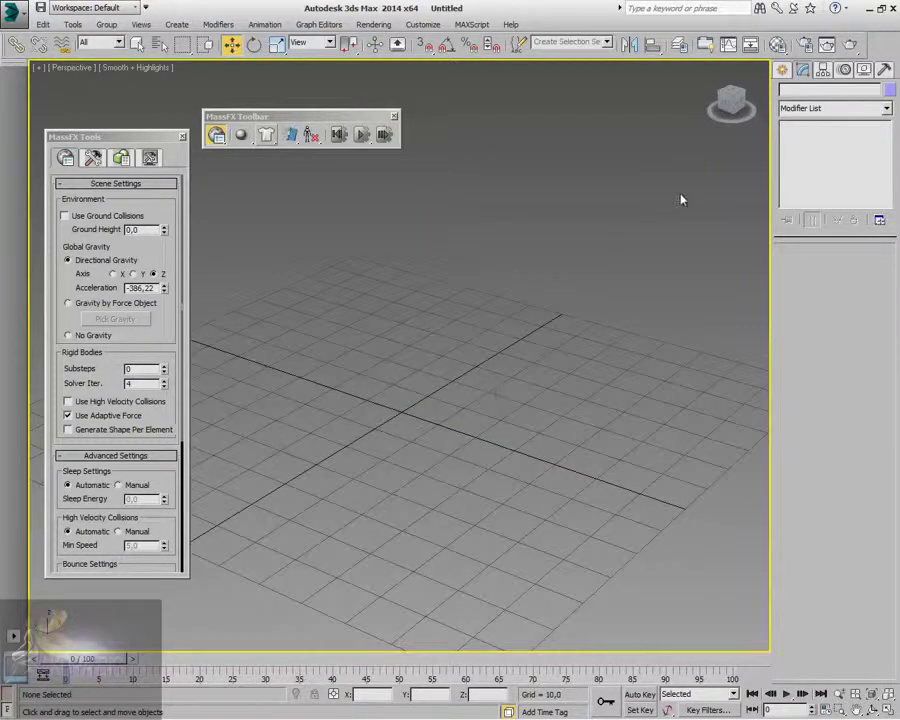
{"action": "left_click", "coordinate": [783, 70]}
{"action": "left_click", "coordinate": [807, 174]}
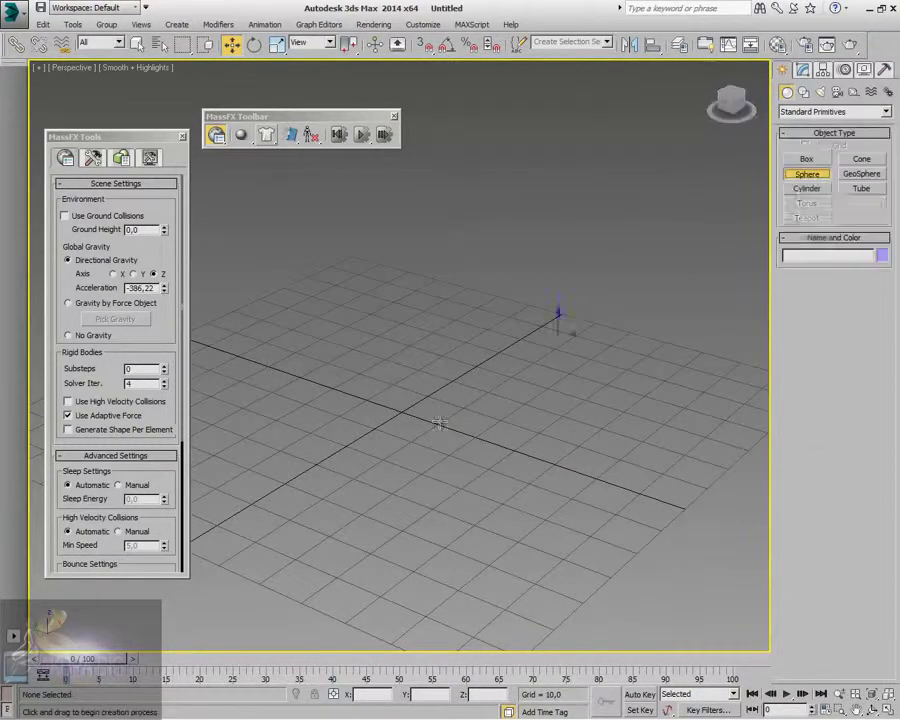
{"action": "left_click_drag", "start_coordinate": [414, 388], "coordinate": [442, 472]}
{"action": "key", "text": "w"}
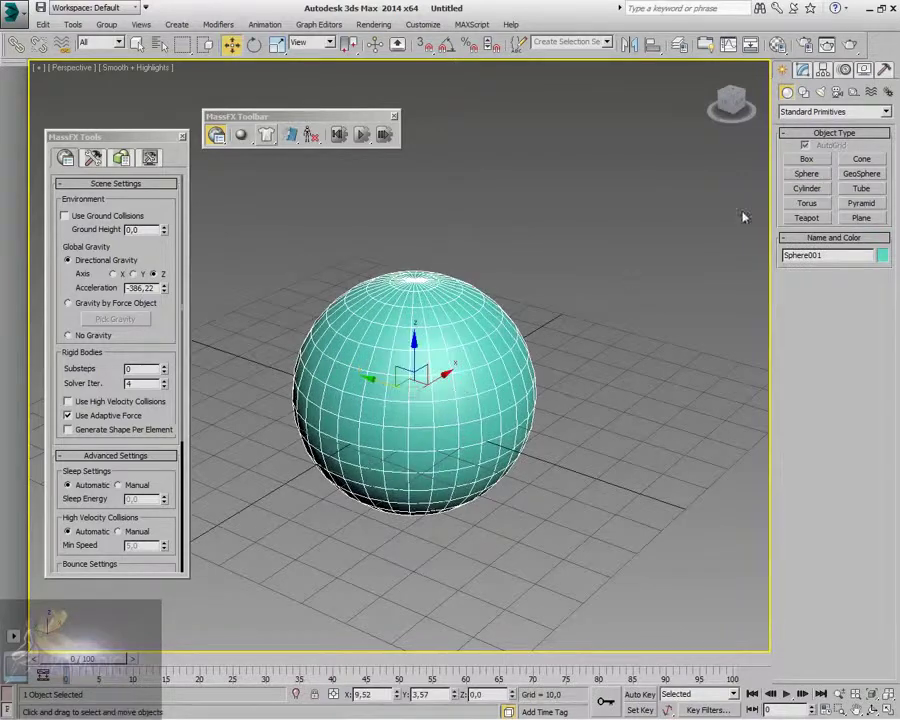
Step: Create a plane about 126 long and 117 wide over the sphere and raise it to about Z 31.5
{"action": "left_click", "coordinate": [861, 218]}
{"action": "left_click_drag", "start_coordinate": [339, 262], "coordinate": [480, 618]}
{"action": "key", "text": "w"}
{"action": "left_click_drag", "start_coordinate": [391, 378], "coordinate": [391, 272]}
Step: Set both the length and width segments of the plane to 20
{"action": "left_click", "coordinate": [805, 72]}
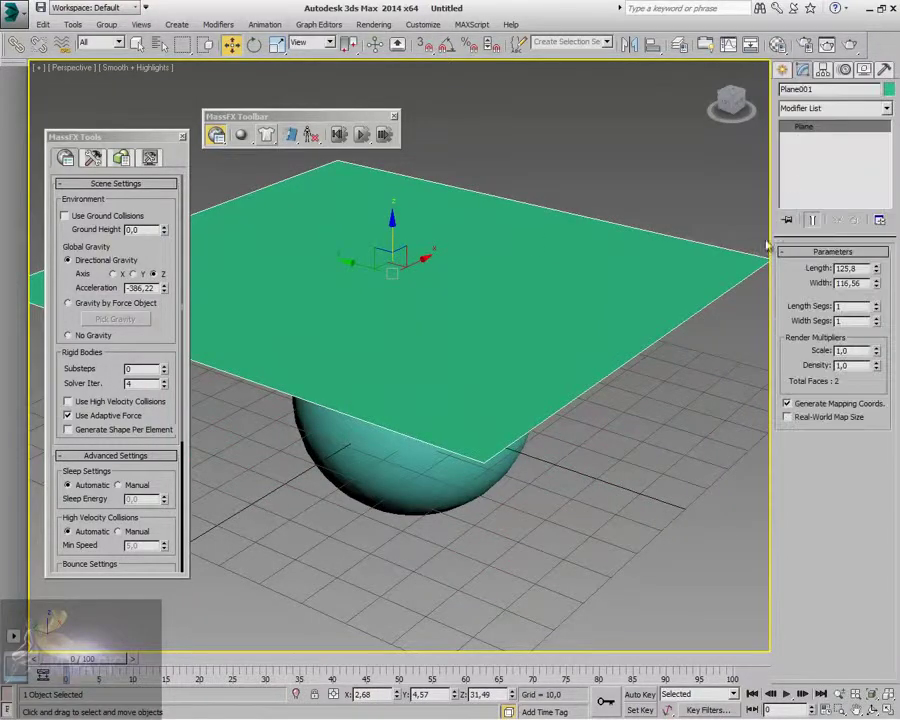
{"action": "left_click", "coordinate": [876, 305]}
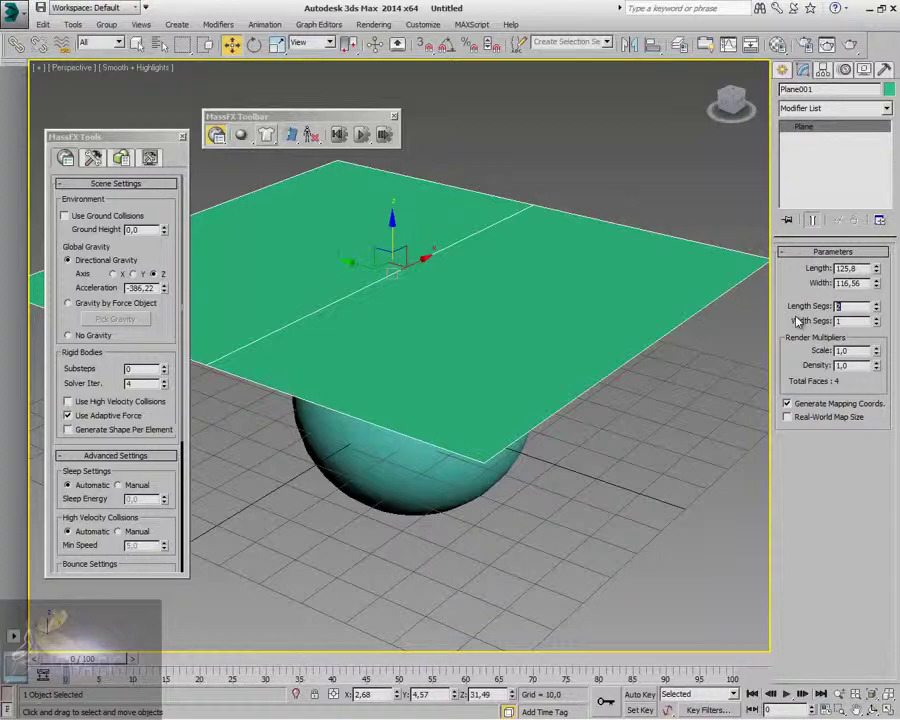
{"action": "type", "text": "20"}
{"action": "key", "text": "Tab"}
{"action": "type", "text": "20"}
{"action": "key", "text": "Return"}
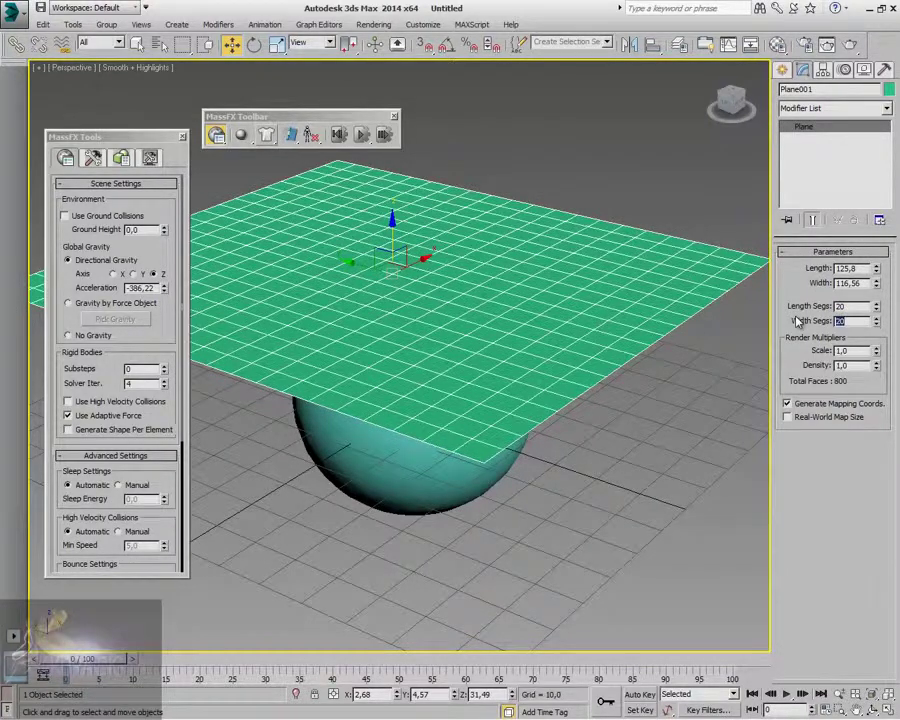
{"action": "scroll", "coordinate": [522, 438], "scroll_direction": "down", "scroll_amount": 5}
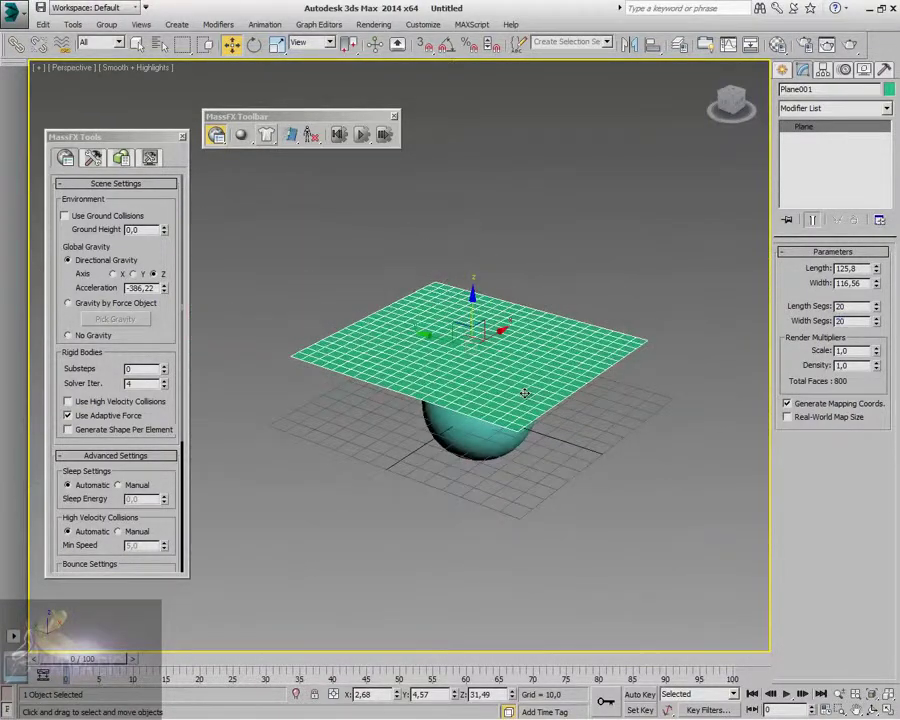
{"action": "scroll", "coordinate": [524, 393], "scroll_direction": "up", "scroll_amount": 3}
{"action": "left_click", "coordinate": [218, 24]}
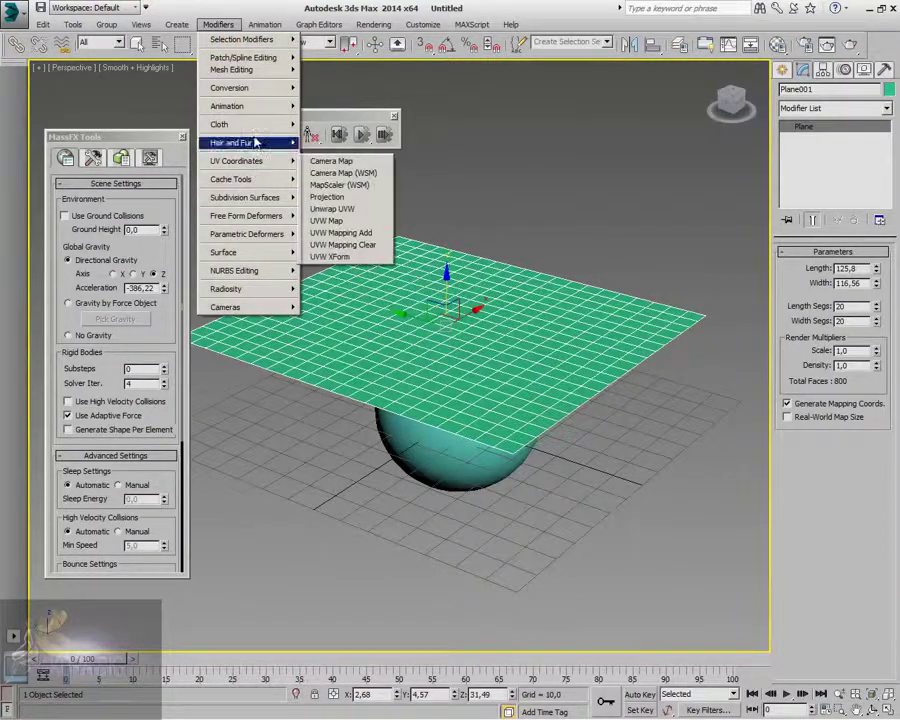
{"action": "mouse_move", "coordinate": [258, 126]}
{"action": "key", "text": "Escape"}
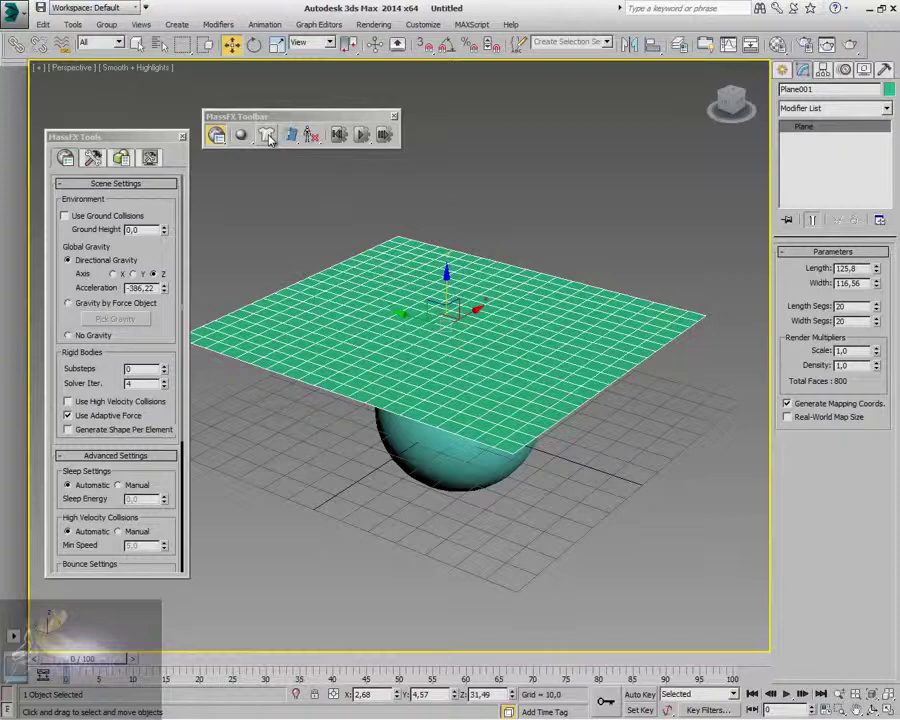
{"action": "right_click", "coordinate": [589, 50]}
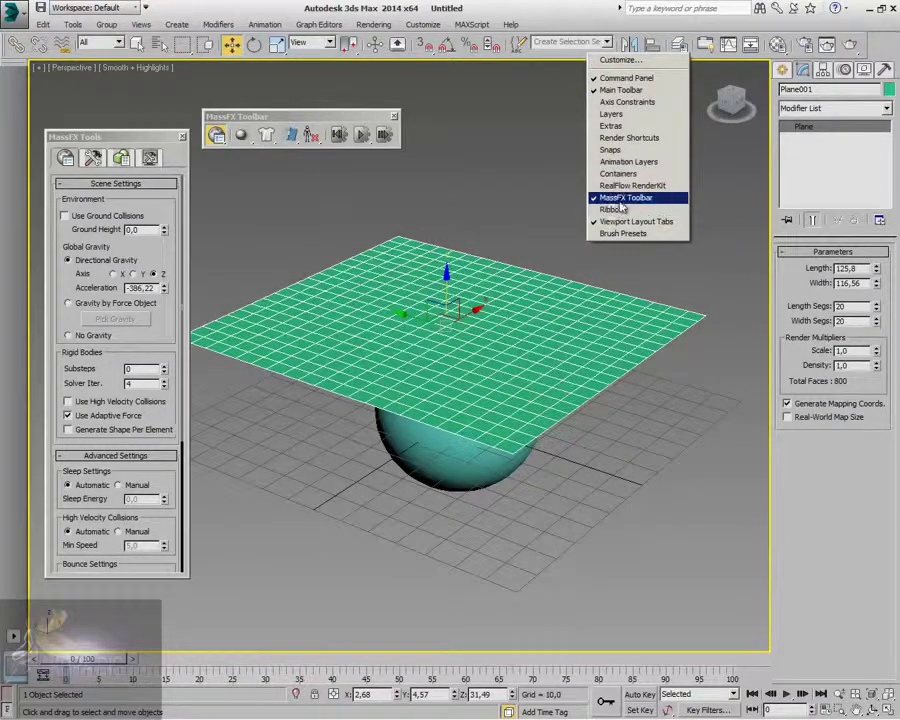
{"action": "key", "text": "Escape"}
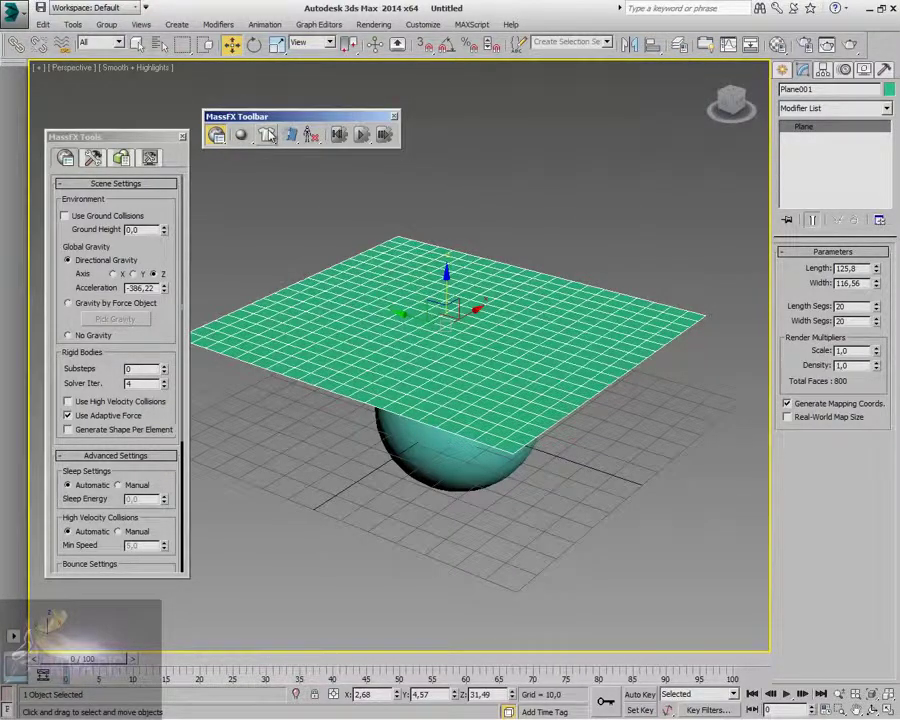
Step: Make the plane an mCloth object and the sphere beneath it a static rigid body
{"action": "left_click", "coordinate": [266, 135]}
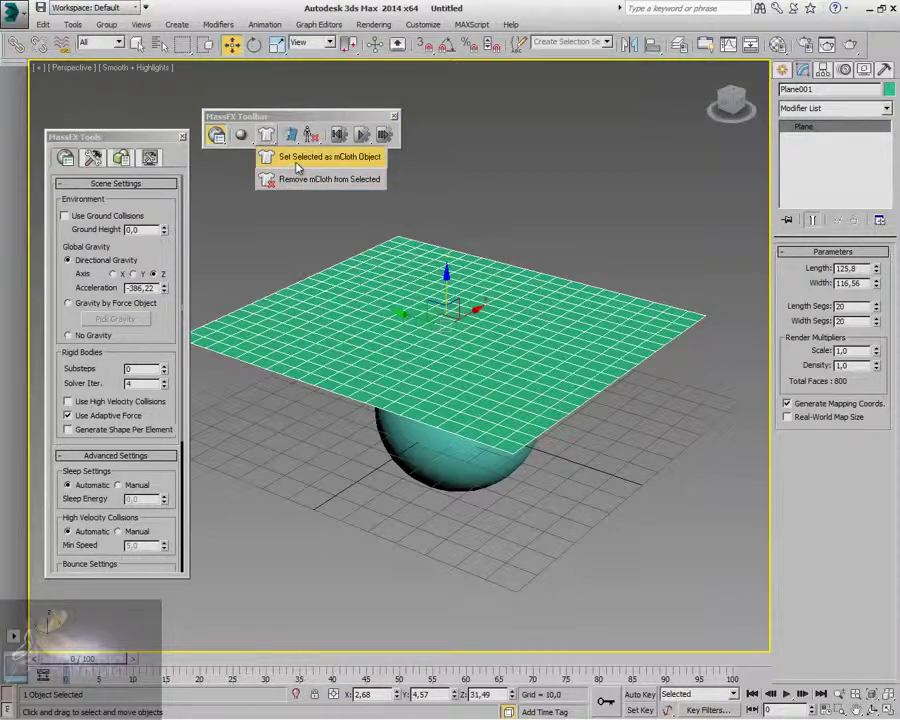
{"action": "left_click", "coordinate": [296, 158]}
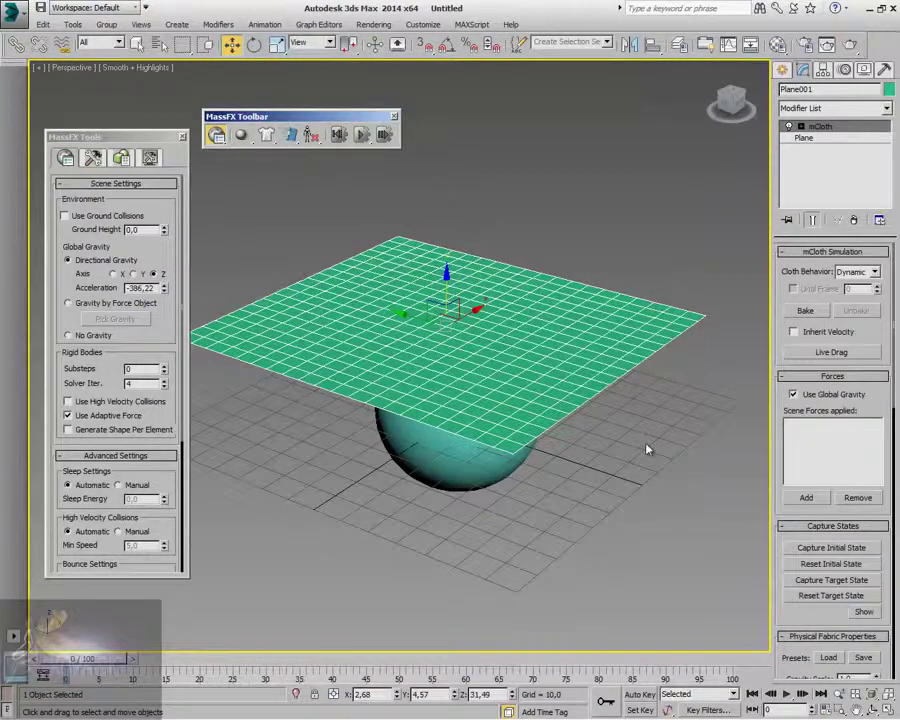
{"action": "left_click", "coordinate": [437, 443]}
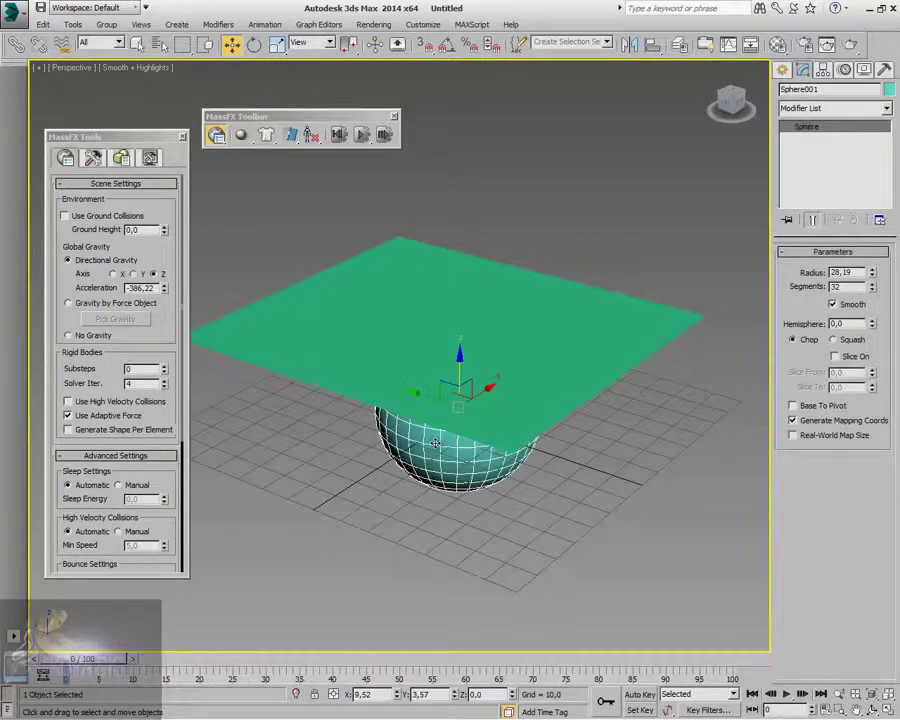
{"action": "left_click_drag", "start_coordinate": [243, 136], "coordinate": [266, 203]}
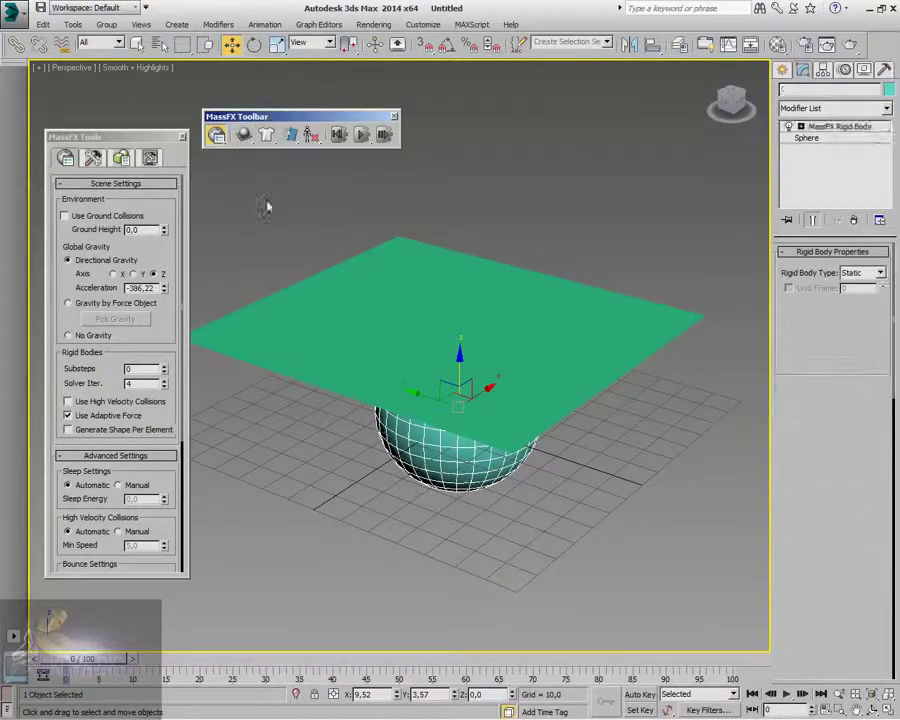
Step: Simulate the cloth plane falling over the static sphere and reset the simulation to frame 0
{"action": "left_click", "coordinate": [363, 136]}
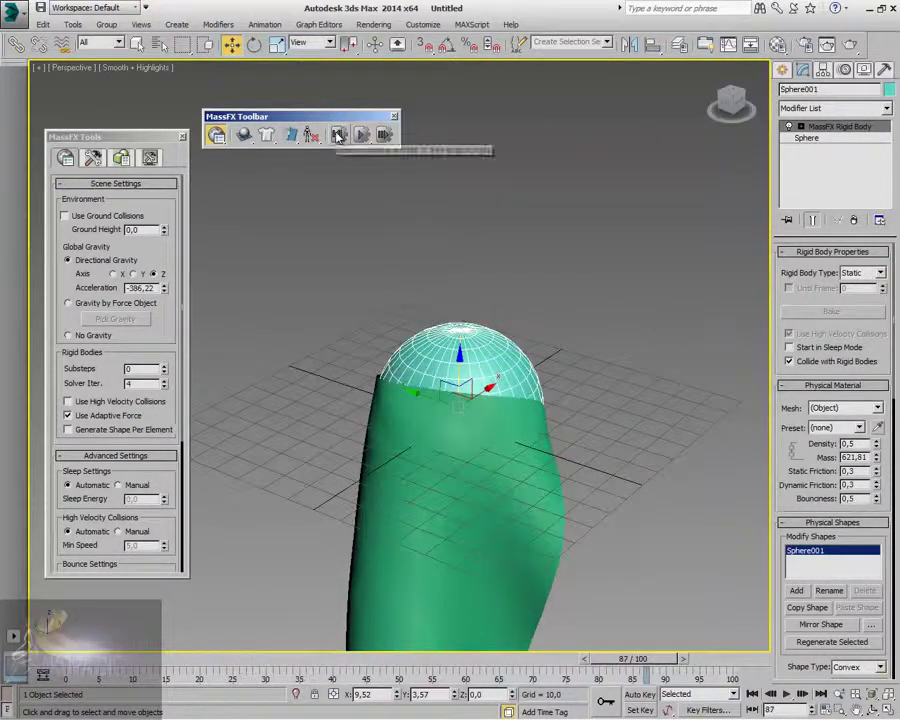
{"action": "left_click", "coordinate": [338, 136]}
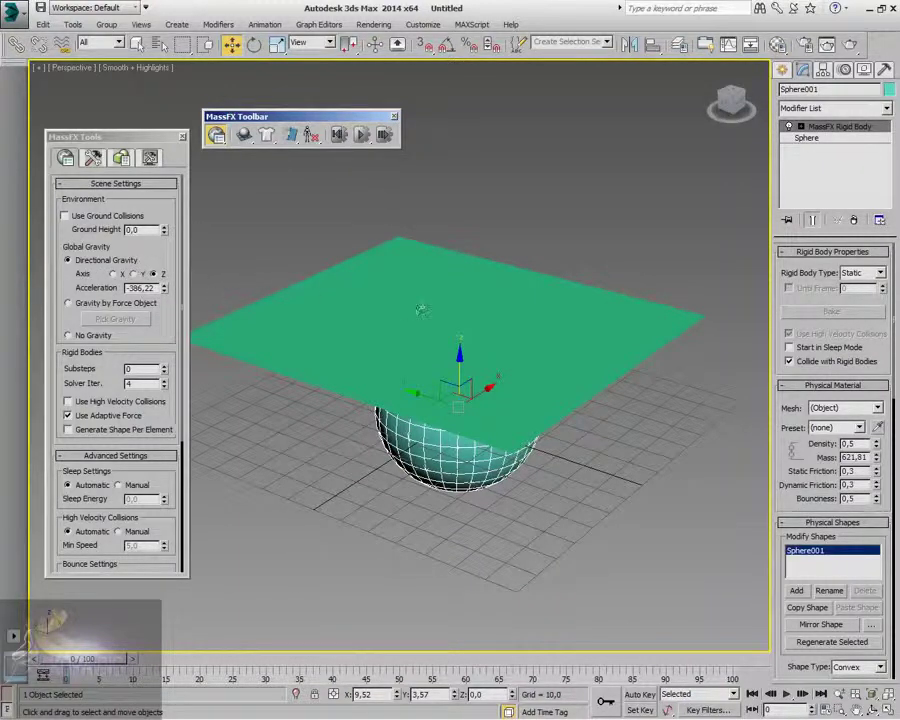
Step: Create a Vortex space warp with an icon size of about 14.74 on the grid beside the sphere, near Y -61
{"action": "left_click", "coordinate": [400, 263]}
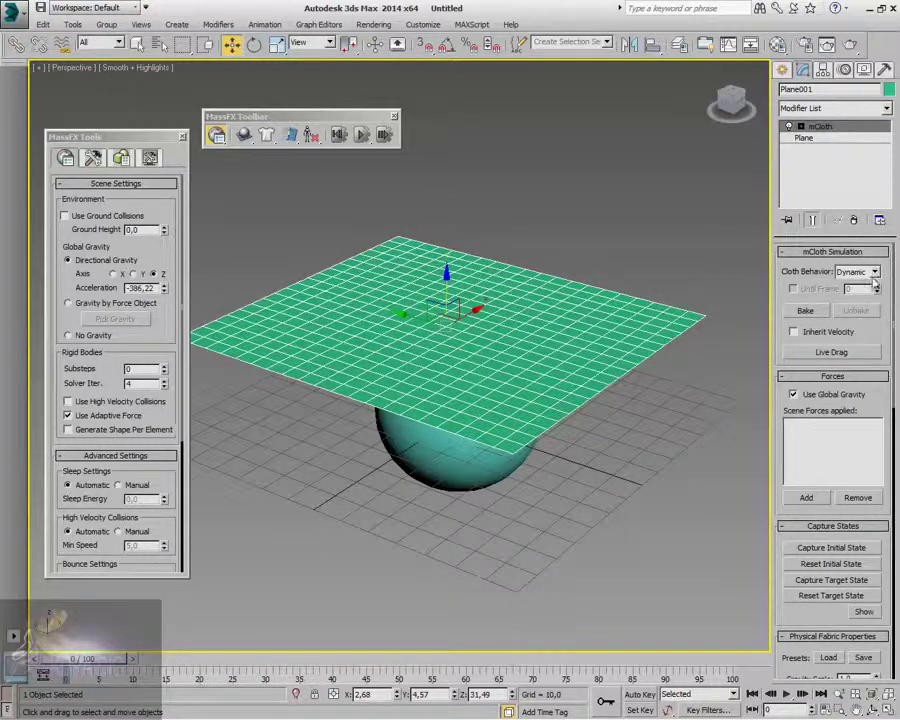
{"action": "scroll", "coordinate": [848, 440], "scroll_direction": "down", "scroll_amount": 3}
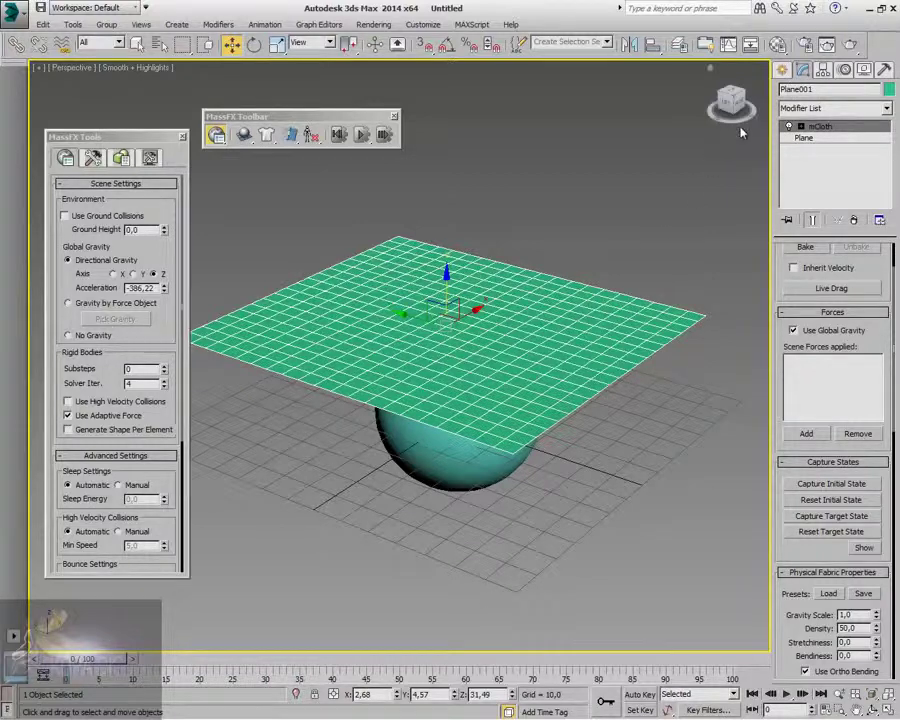
{"action": "left_click", "coordinate": [782, 69]}
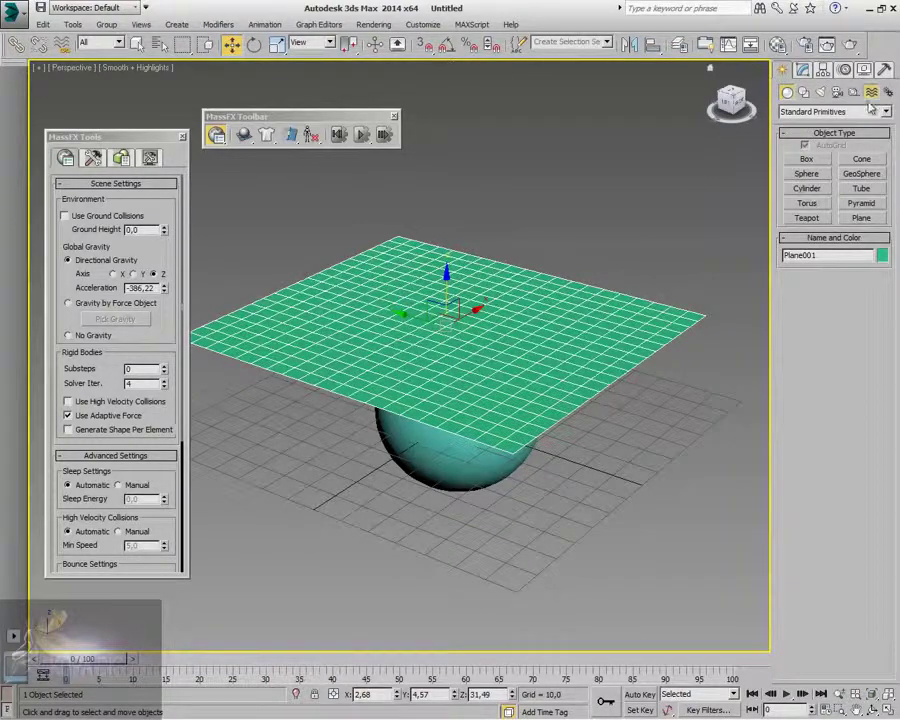
{"action": "left_click", "coordinate": [871, 92]}
{"action": "left_click", "coordinate": [807, 173]}
{"action": "left_click_drag", "start_coordinate": [620, 468], "coordinate": [614, 526]}
{"action": "key", "text": "w"}
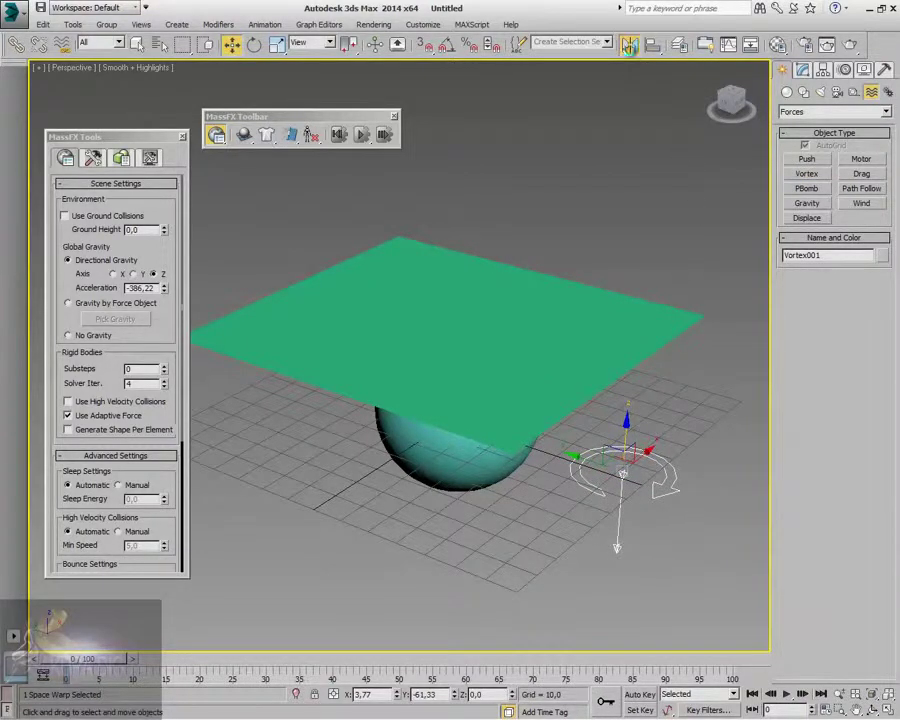
Step: Mirror the vortex about the world Z axis without cloning and show its parameters
{"action": "left_click", "coordinate": [629, 44]}
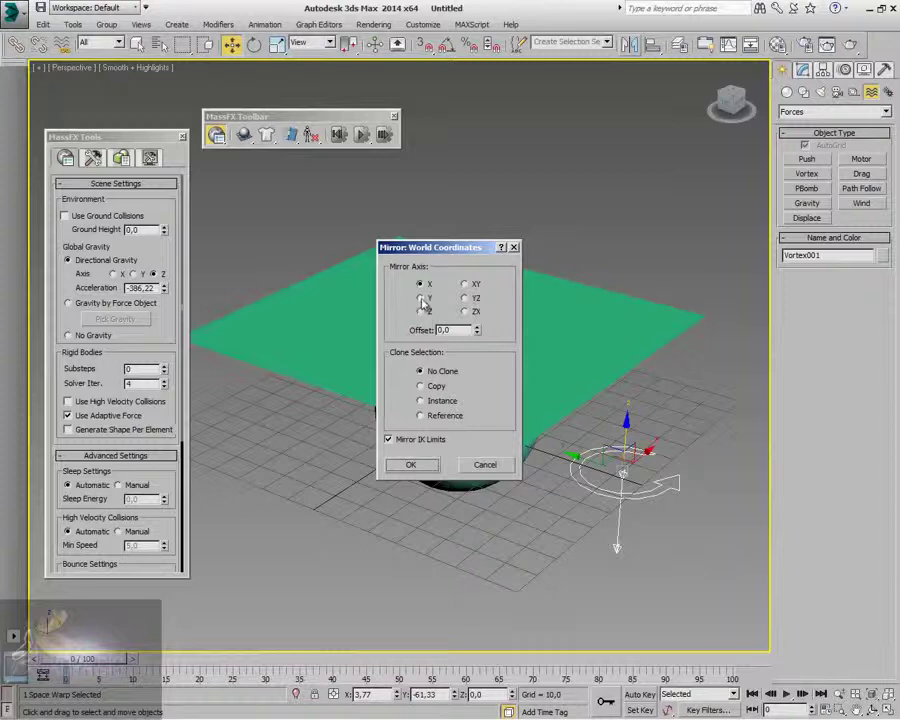
{"action": "left_click", "coordinate": [421, 311]}
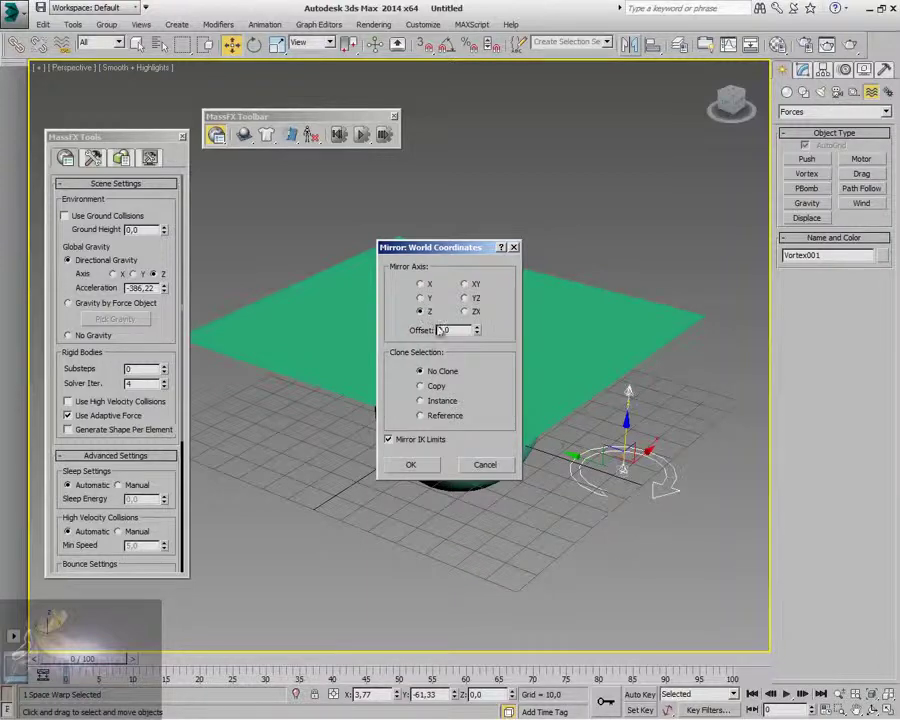
{"action": "left_click", "coordinate": [412, 465]}
{"action": "left_click", "coordinate": [802, 69]}
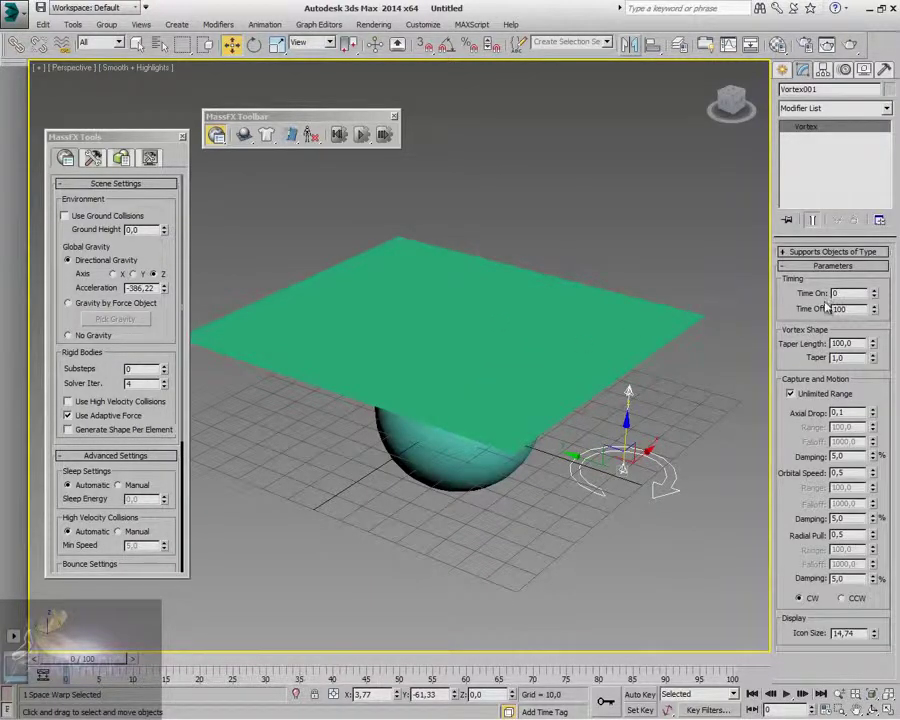
Step: Add the vortex to the cloth plane's applied scene forces, then simulate the fall and reset it
{"action": "left_click", "coordinate": [548, 348]}
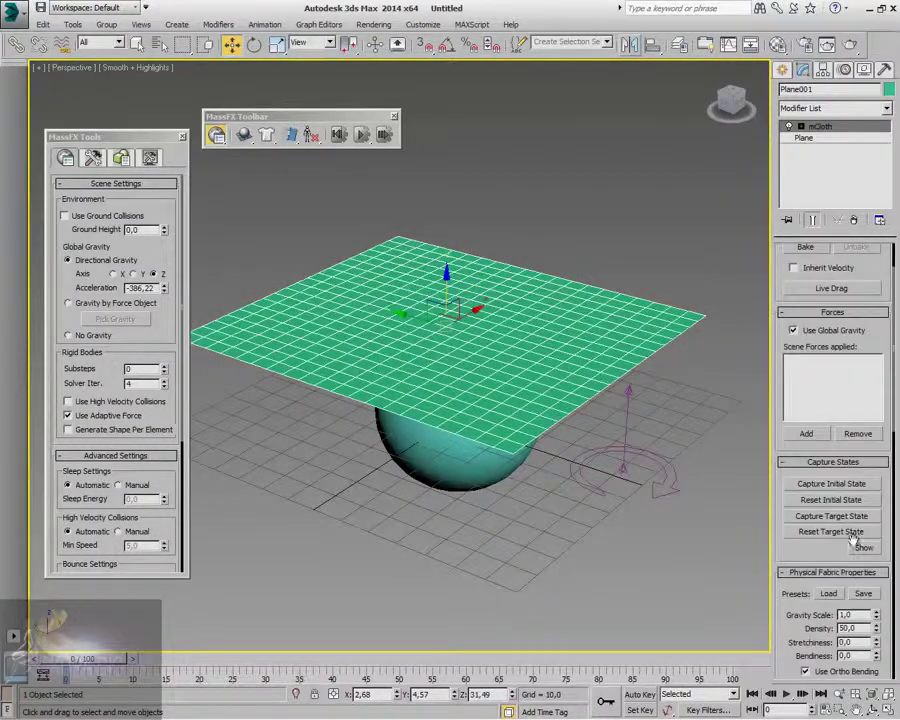
{"action": "scroll", "coordinate": [805, 393], "scroll_direction": "up", "scroll_amount": 1}
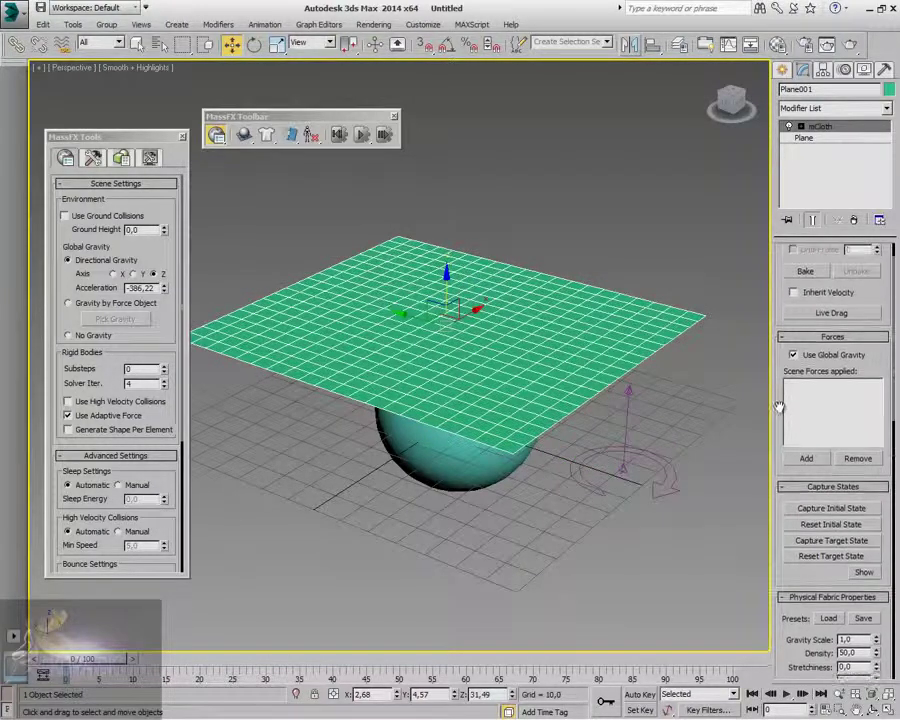
{"action": "left_click", "coordinate": [806, 460]}
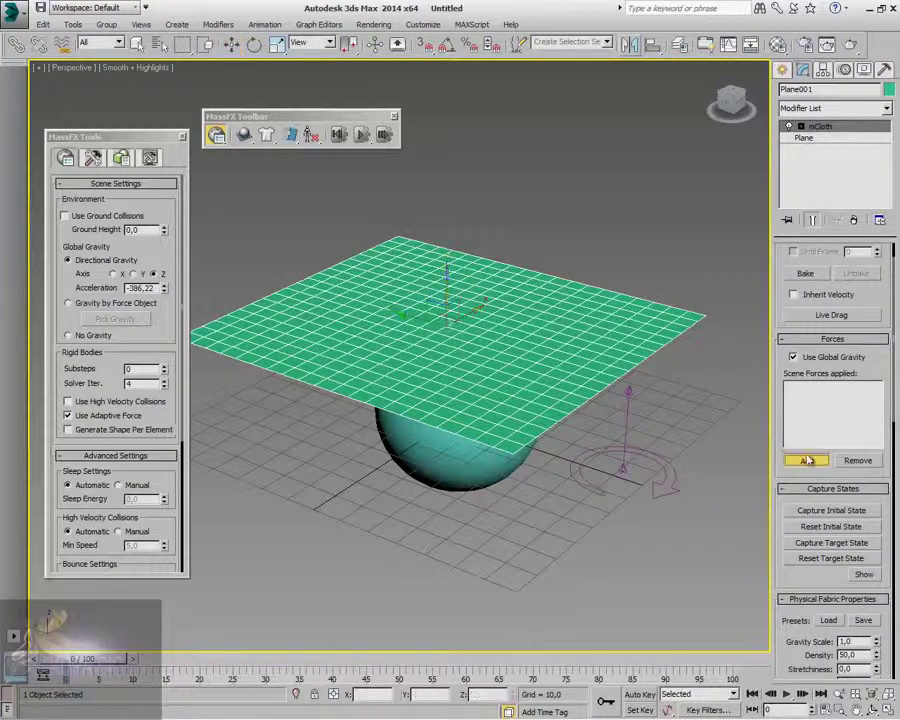
{"action": "left_click", "coordinate": [636, 458]}
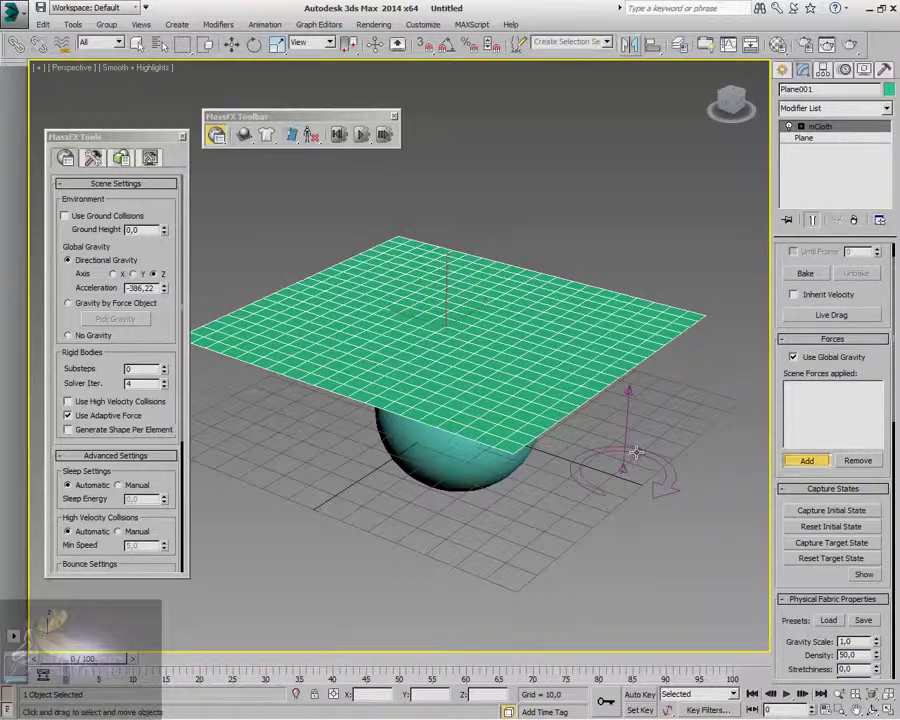
{"action": "left_click", "coordinate": [363, 136]}
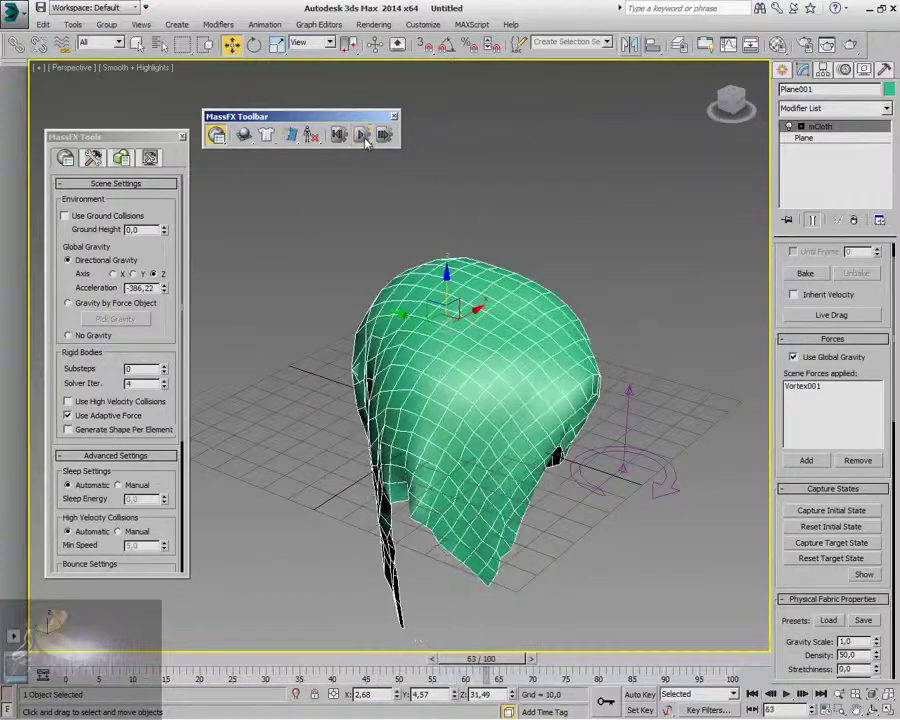
{"action": "left_click", "coordinate": [216, 135]}
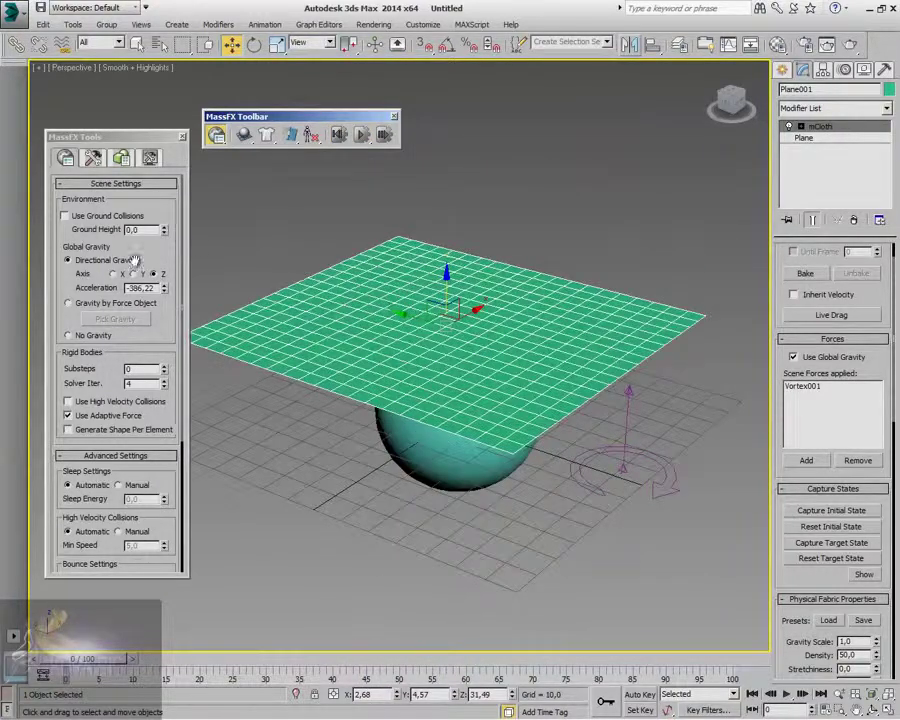
Step: Set the scene to No Gravity, turn off Use Global Gravity for the cloth, and run and reset the simulation
{"action": "left_click", "coordinate": [69, 336]}
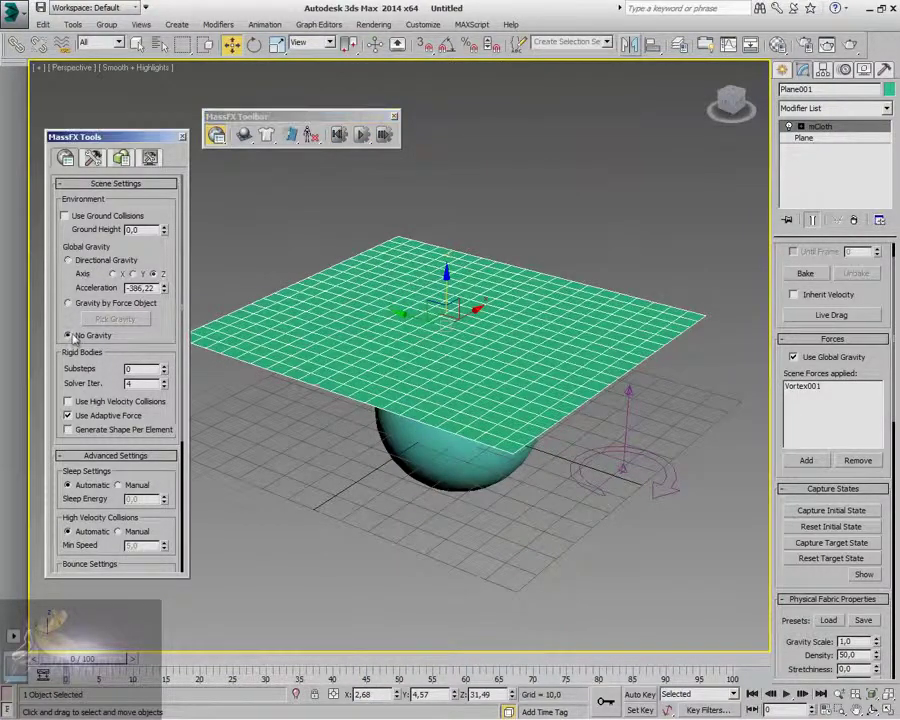
{"action": "left_click", "coordinate": [362, 136]}
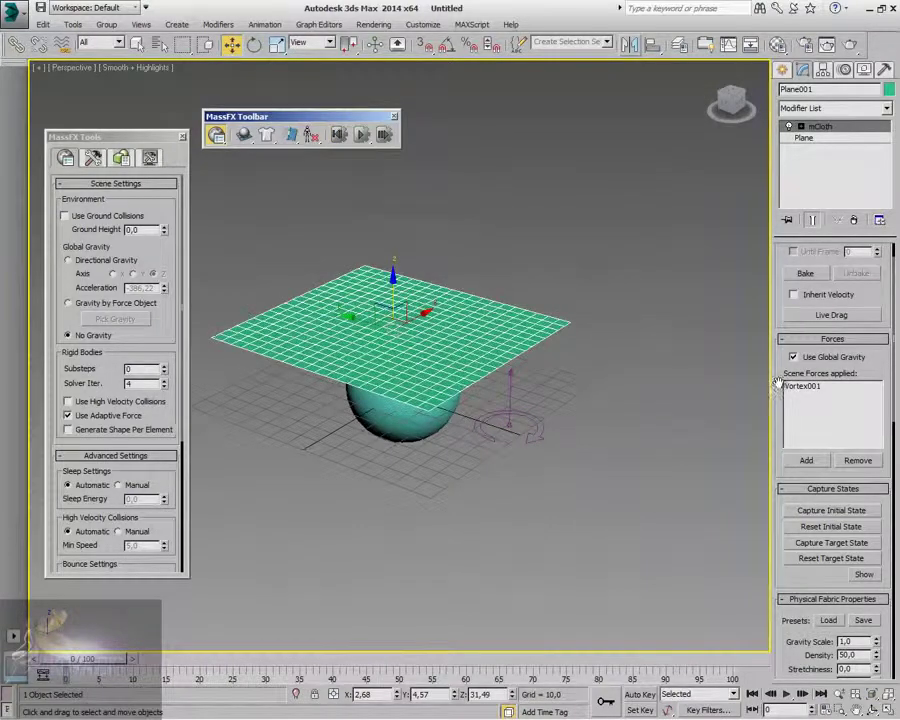
{"action": "scroll", "coordinate": [806, 420], "scroll_direction": "up", "scroll_amount": 2}
{"action": "left_click", "coordinate": [812, 398]}
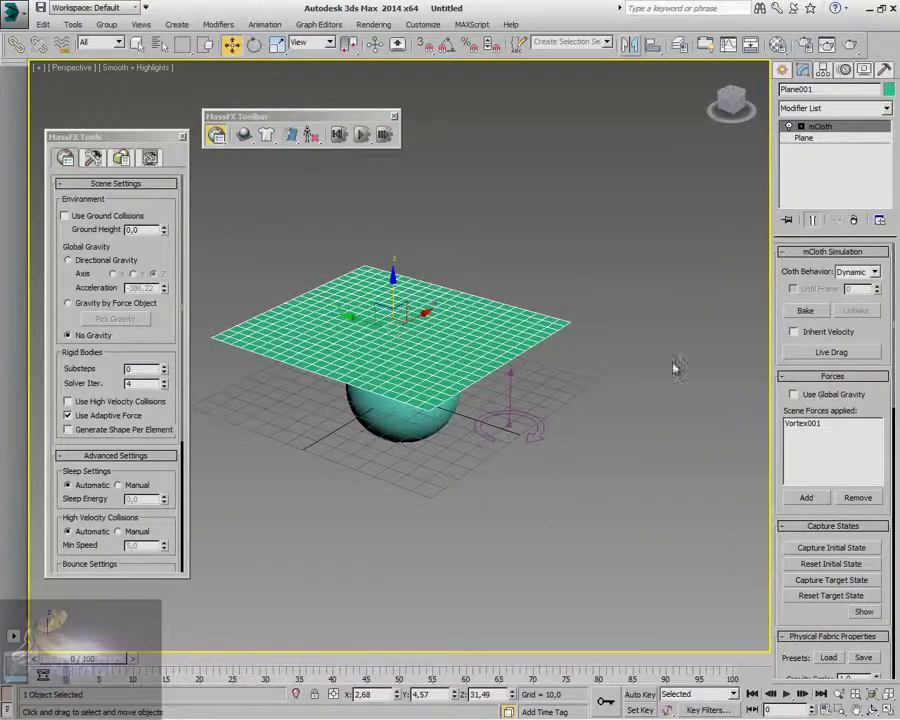
{"action": "left_click", "coordinate": [361, 137]}
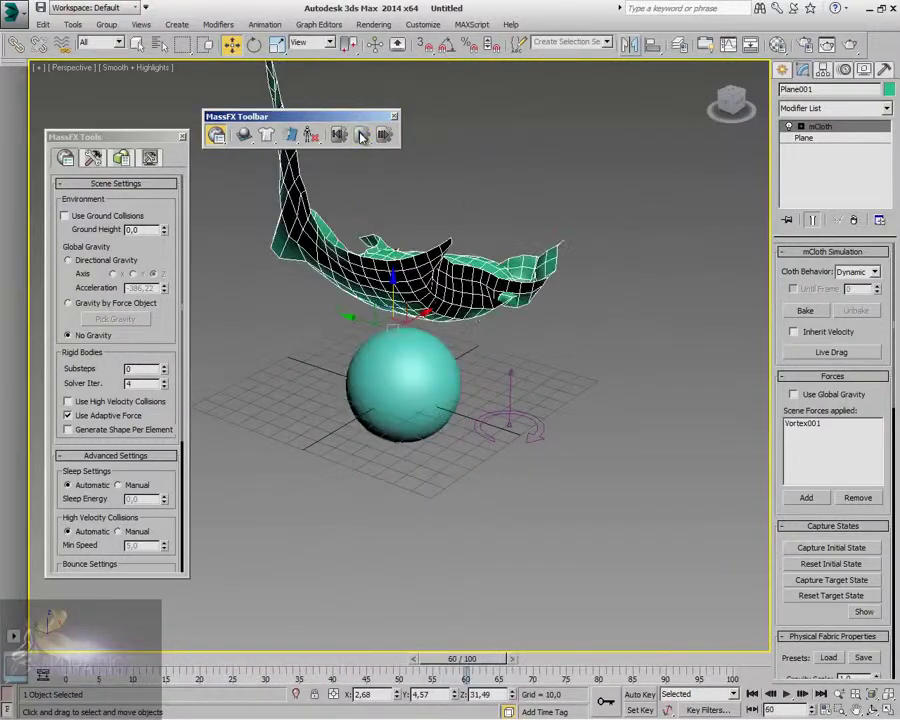
{"action": "left_click", "coordinate": [338, 135]}
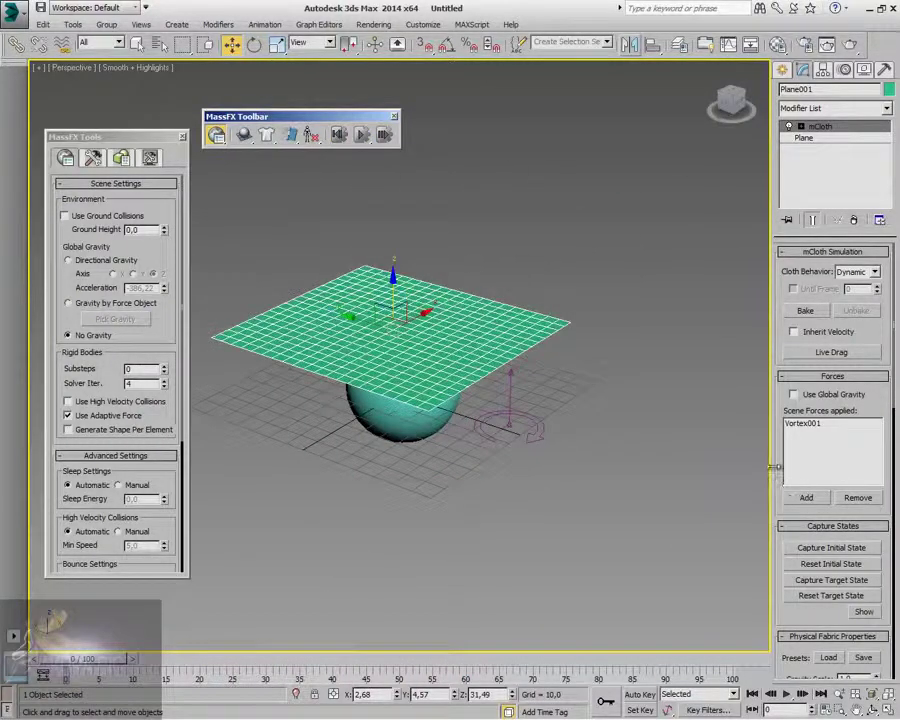
{"action": "left_click_drag", "start_coordinate": [777, 445], "coordinate": [777, 439]}
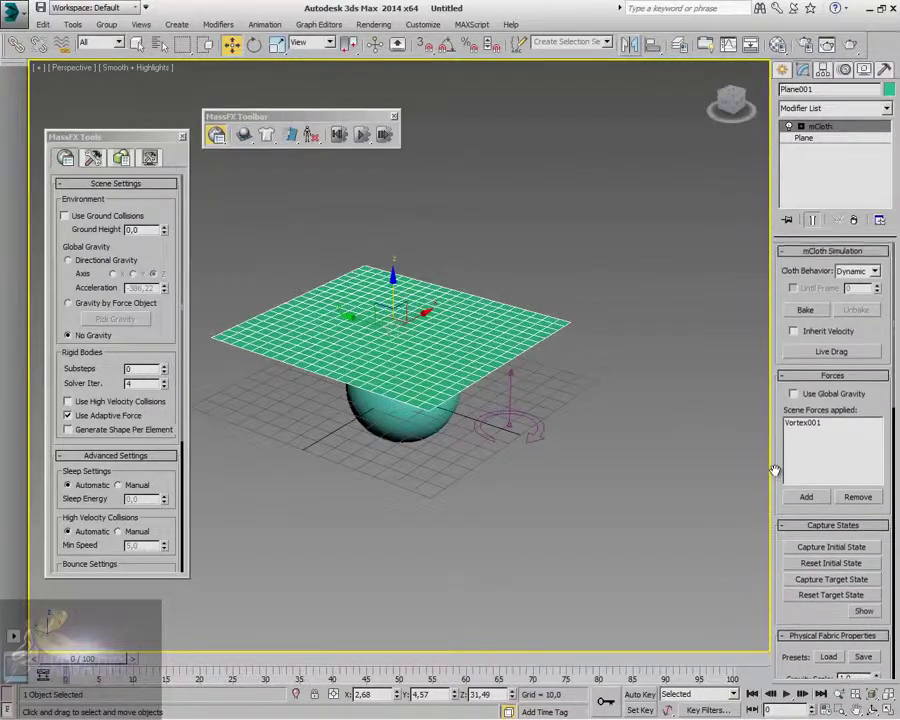
{"action": "left_click", "coordinate": [801, 127]}
{"action": "left_click", "coordinate": [801, 127]}
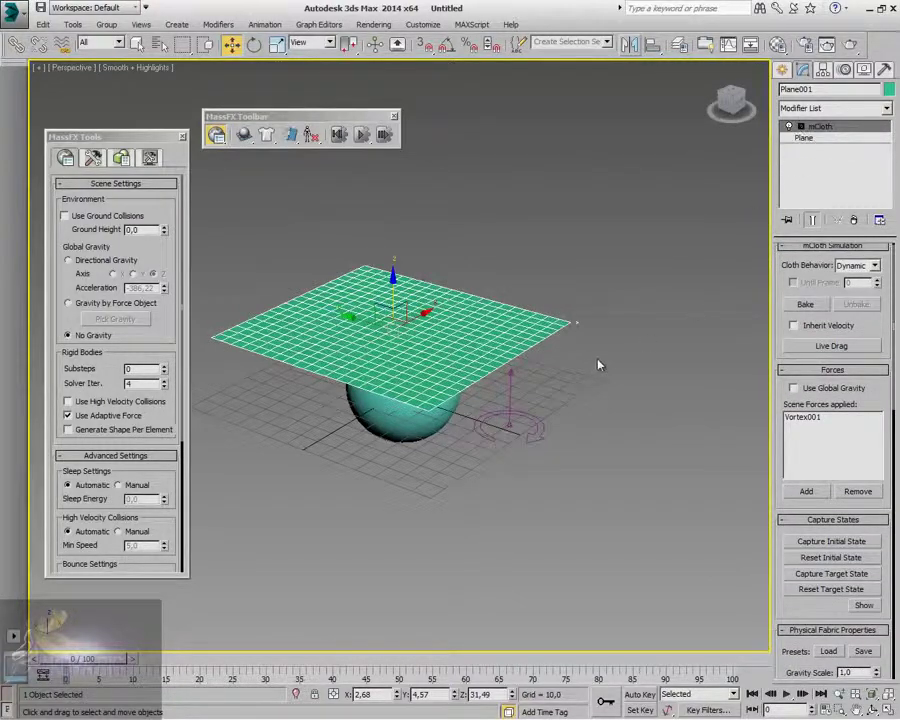
Step: Set the vortex's Radial Pull to 0, then simulate its effect on the cloth and reset
{"action": "left_click", "coordinate": [528, 439]}
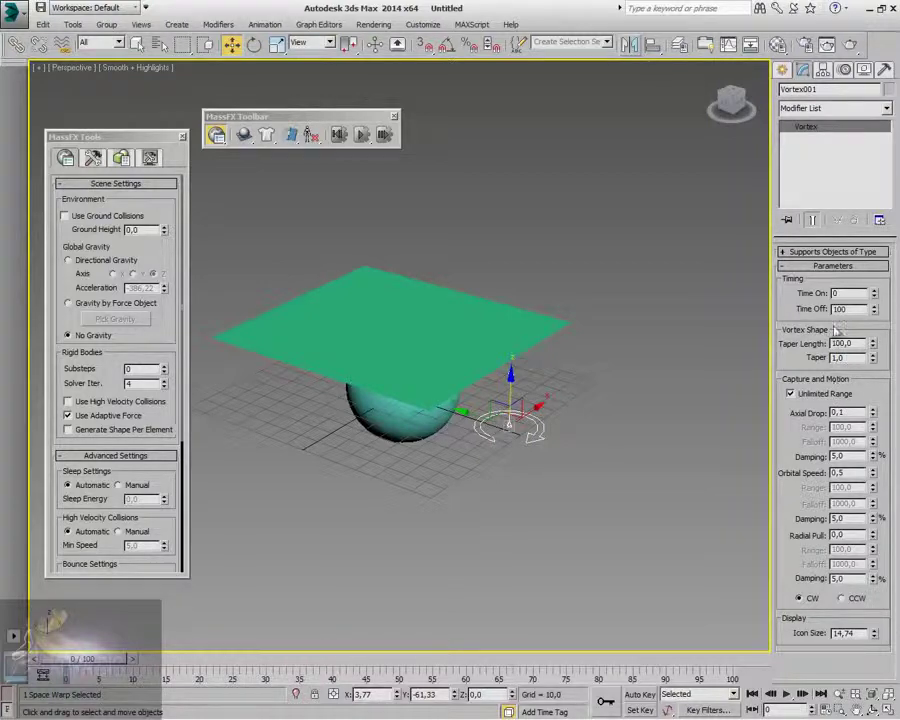
{"action": "left_click", "coordinate": [363, 140]}
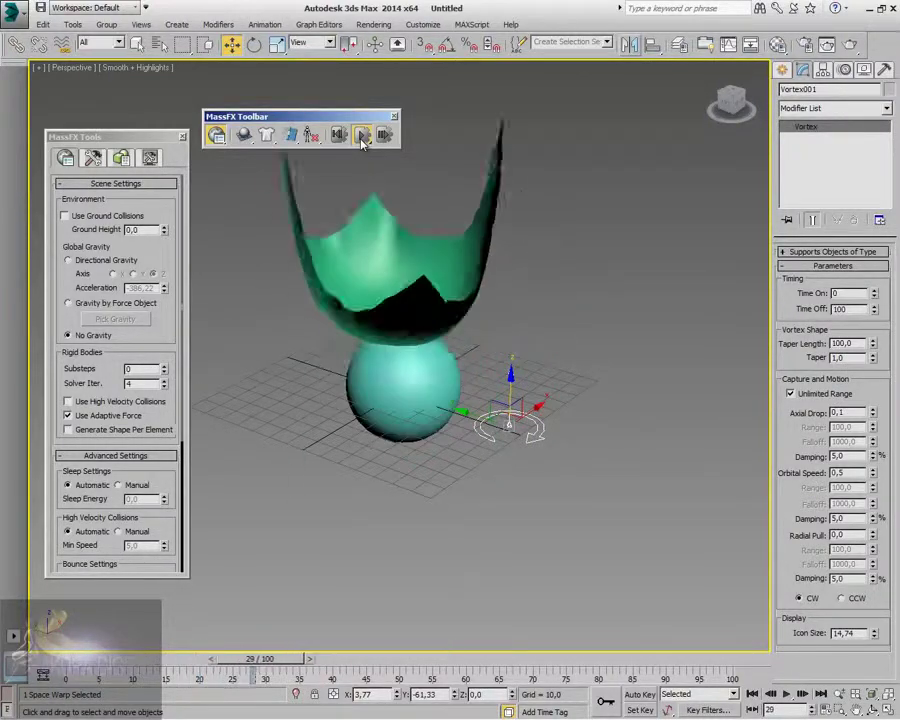
{"action": "left_click", "coordinate": [362, 139]}
{"action": "left_click", "coordinate": [340, 140]}
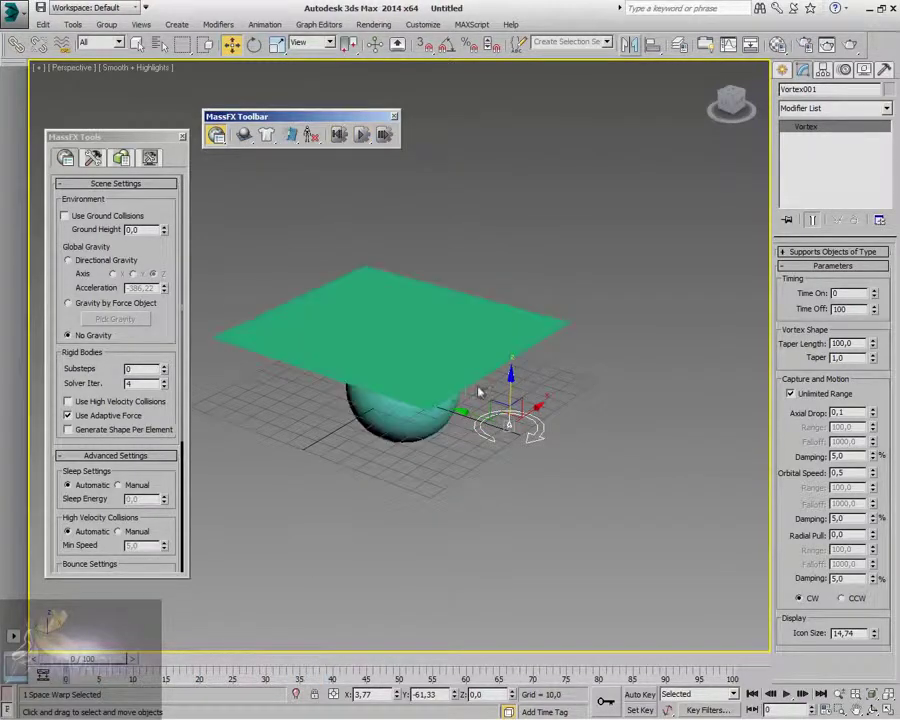
Step: Turn Use Global Gravity back on for the cloth plane and load the Cotton fabric preset
{"action": "left_click", "coordinate": [486, 344]}
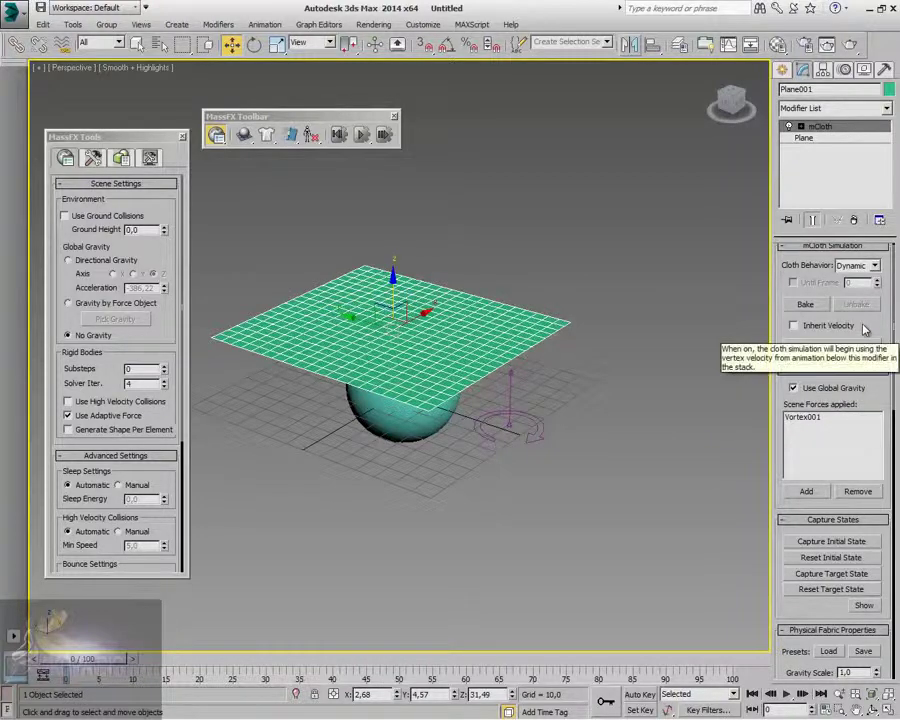
{"action": "left_click", "coordinate": [835, 390]}
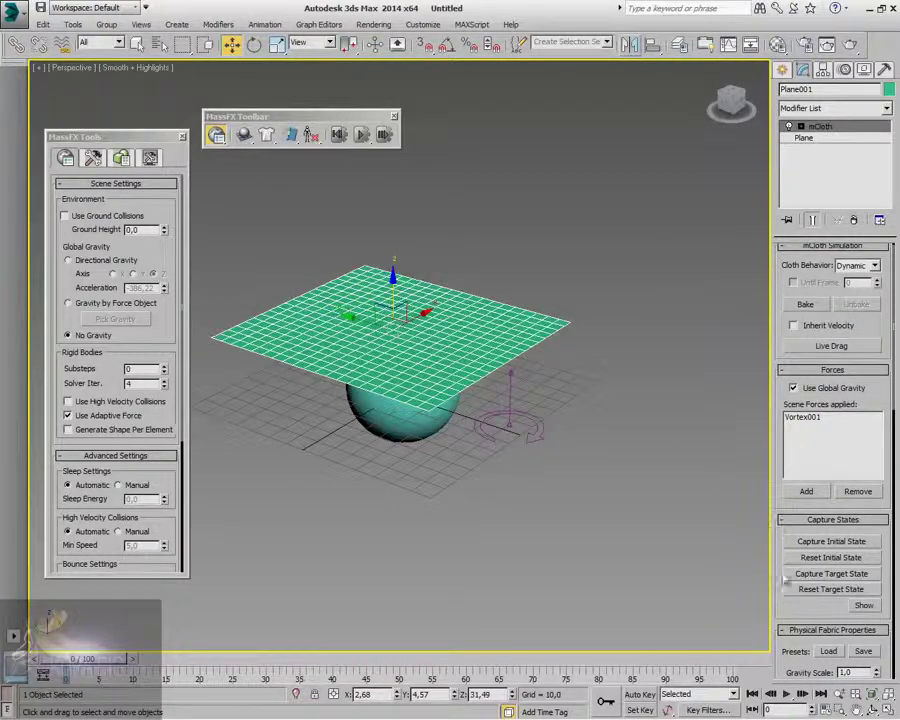
{"action": "scroll", "coordinate": [787, 575], "scroll_direction": "down", "scroll_amount": 5}
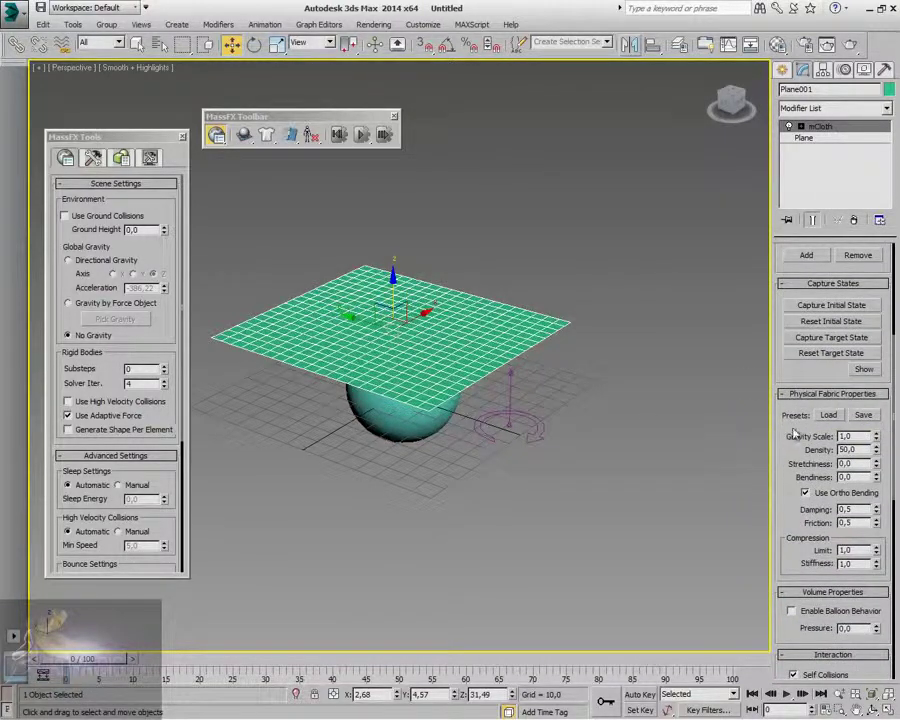
{"action": "scroll", "coordinate": [793, 432], "scroll_direction": "down", "scroll_amount": 1}
{"action": "left_click", "coordinate": [828, 381]}
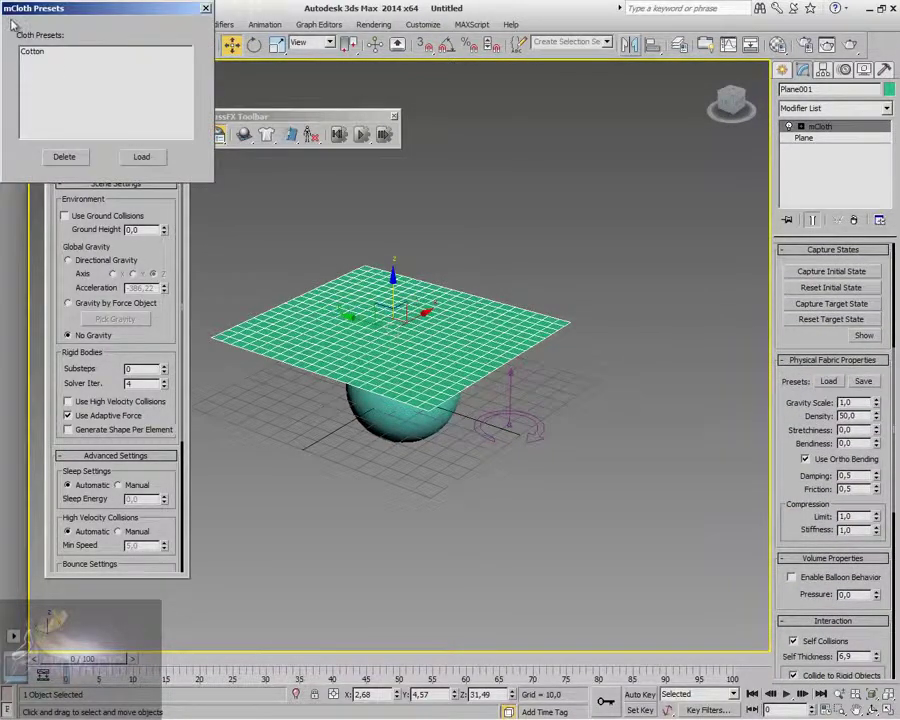
{"action": "left_click", "coordinate": [31, 51]}
{"action": "left_click", "coordinate": [141, 157]}
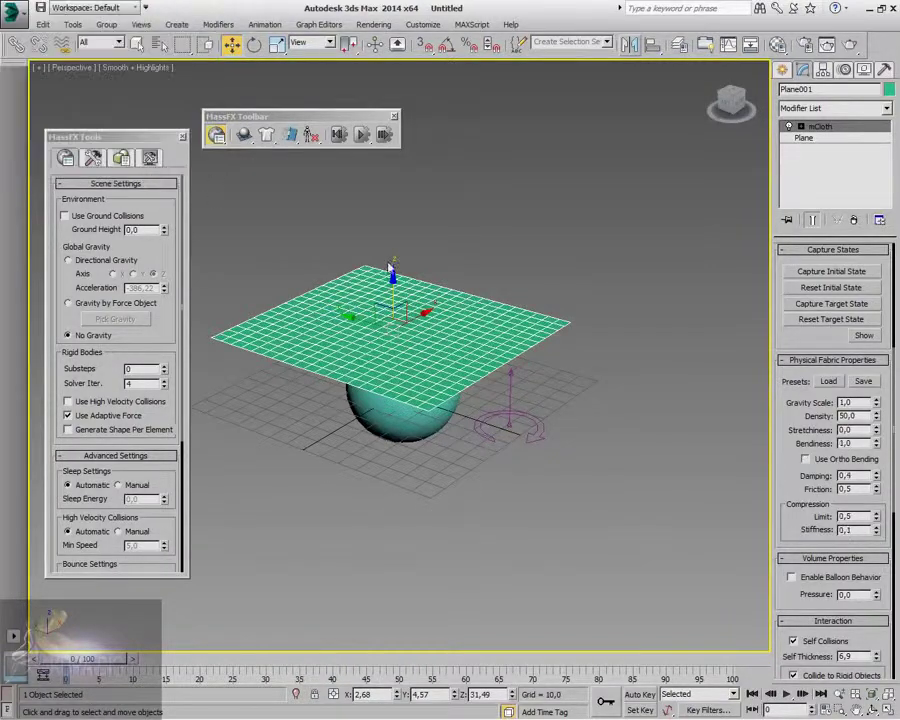
Step: Simulate the cotton cloth under the vortex force and reset the simulation to frame 0
{"action": "left_click", "coordinate": [362, 136]}
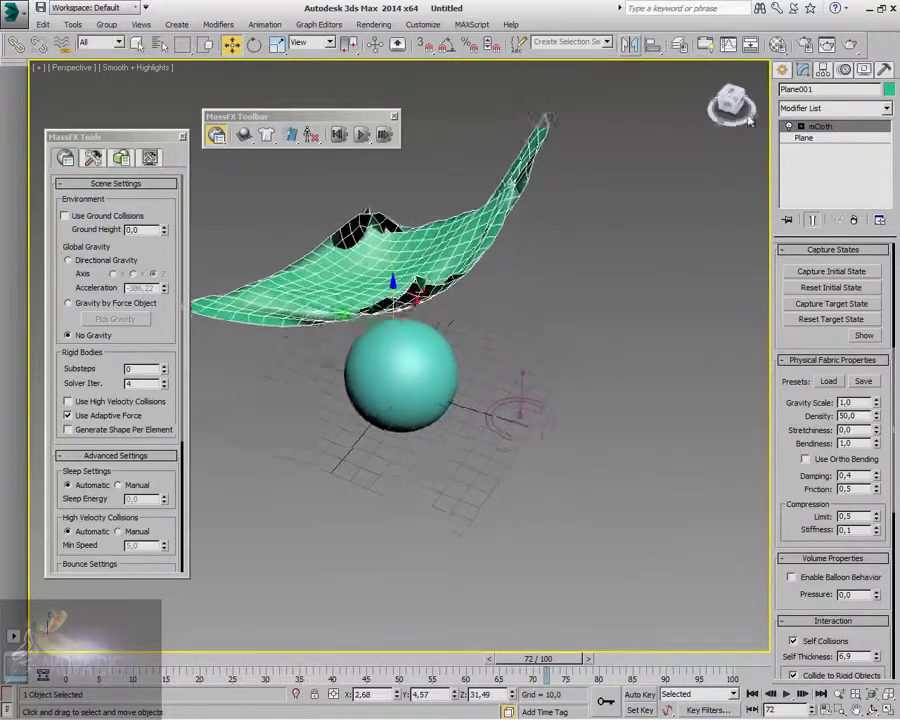
{"action": "left_click", "coordinate": [361, 134]}
{"action": "left_click", "coordinate": [338, 134]}
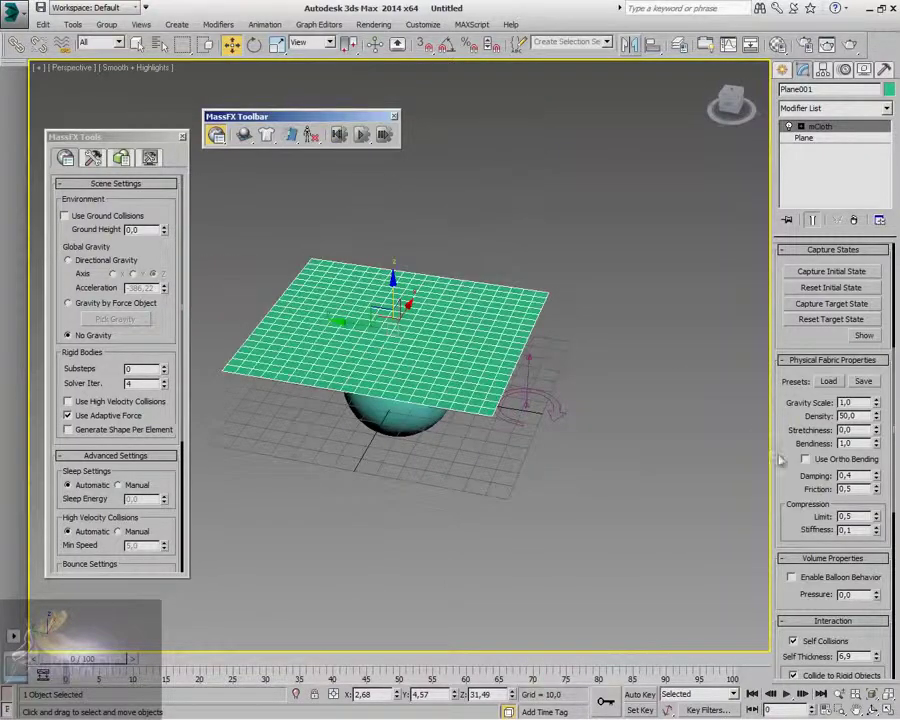
Step: Review the available Cloth modifiers and the mCloth Volume, Interaction, Tearing, Visualize and Advanced settings
{"action": "scroll", "coordinate": [830, 420], "scroll_direction": "down", "scroll_amount": 3}
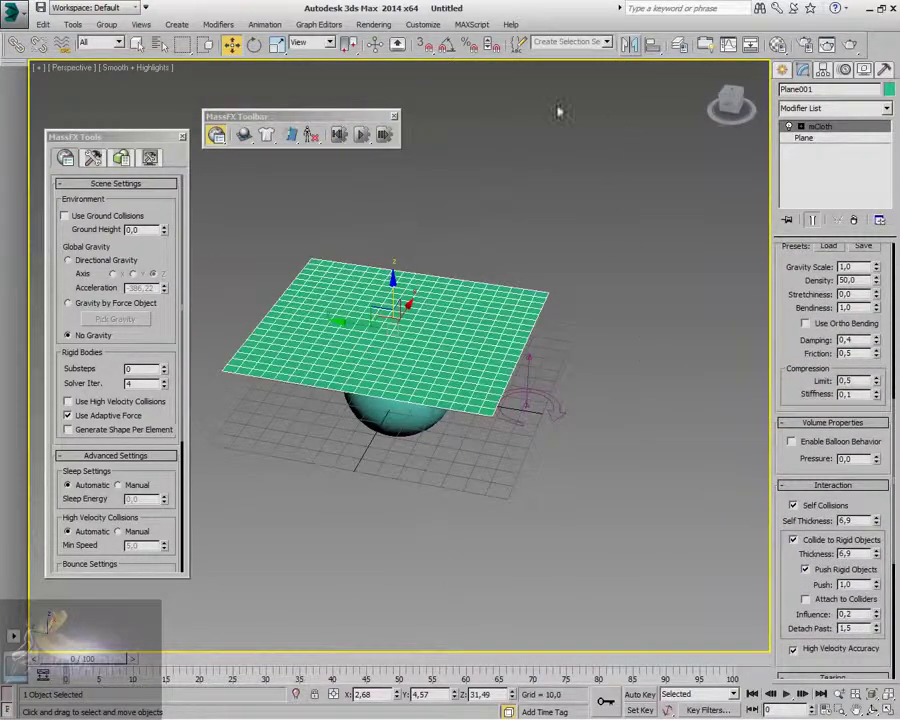
{"action": "left_click", "coordinate": [218, 24]}
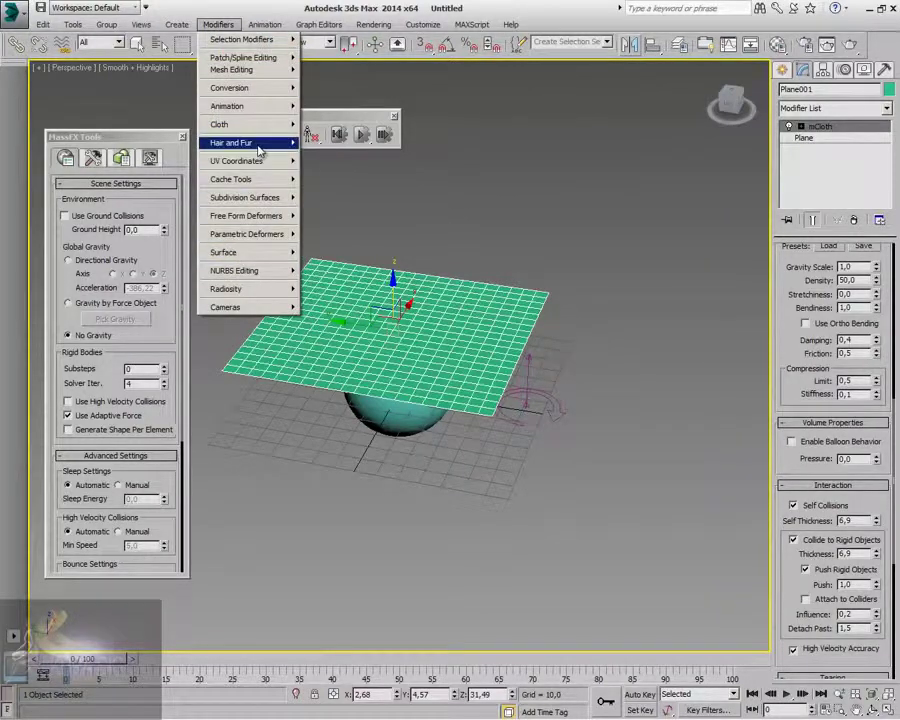
{"action": "mouse_move", "coordinate": [260, 128]}
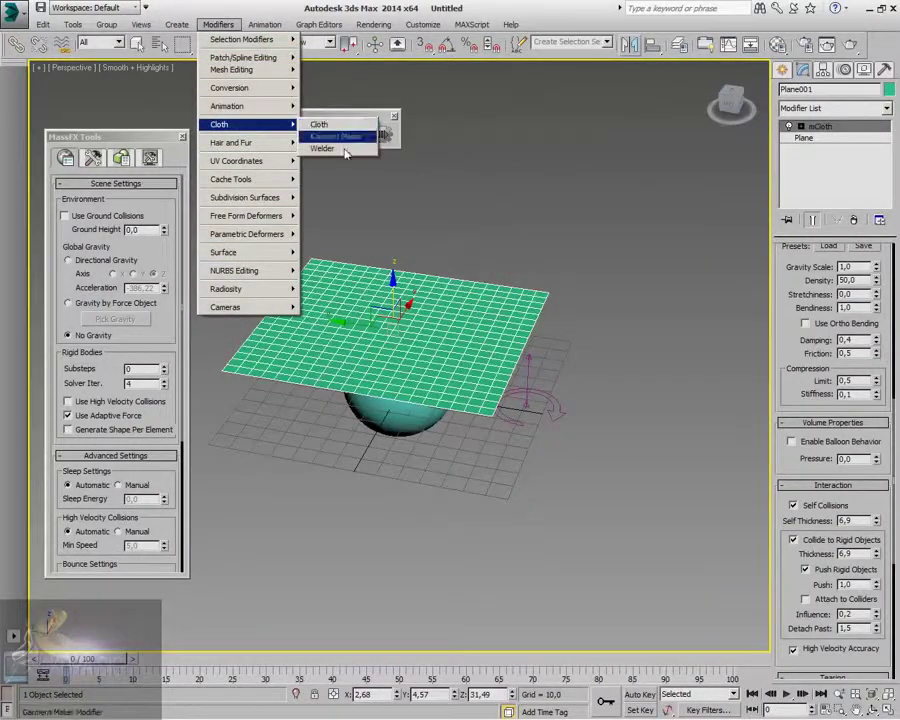
{"action": "left_click", "coordinate": [600, 304]}
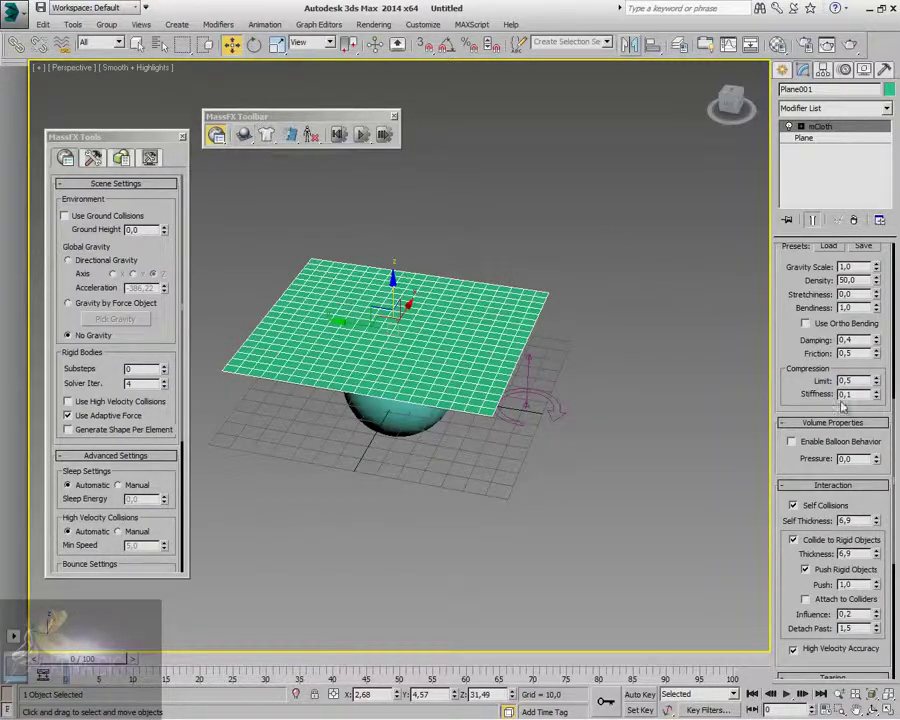
{"action": "scroll", "coordinate": [777, 364], "scroll_direction": "down", "scroll_amount": 3}
{"action": "scroll", "coordinate": [777, 364], "scroll_direction": "down", "scroll_amount": 5}
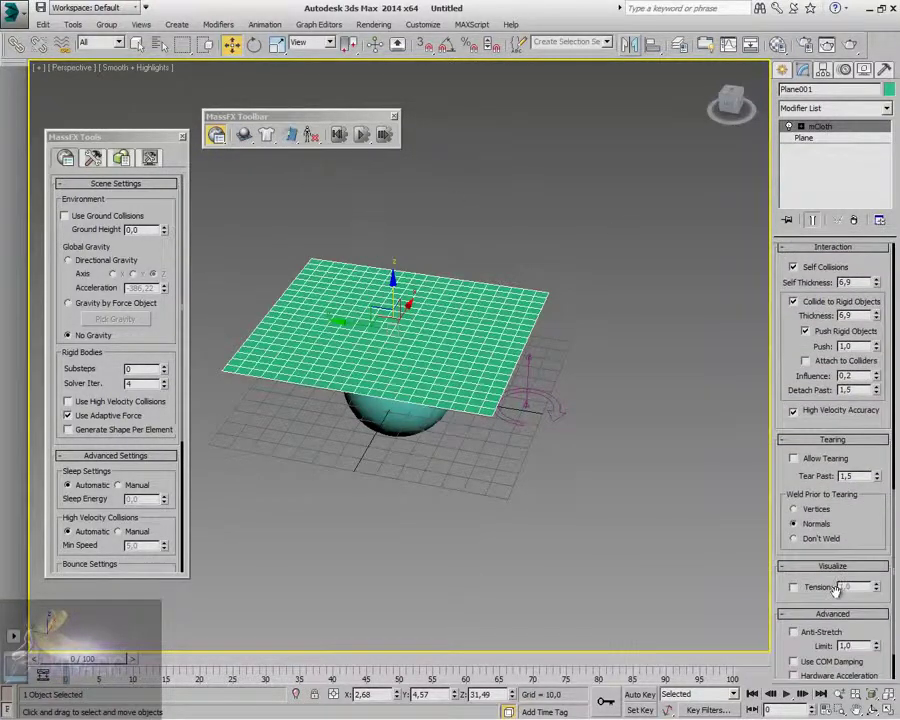
Step: Remove the vortex from the cloth plane's applied scene forces and delete the vortex space warp from the scene
{"action": "scroll", "coordinate": [799, 463], "scroll_direction": "down", "scroll_amount": 2}
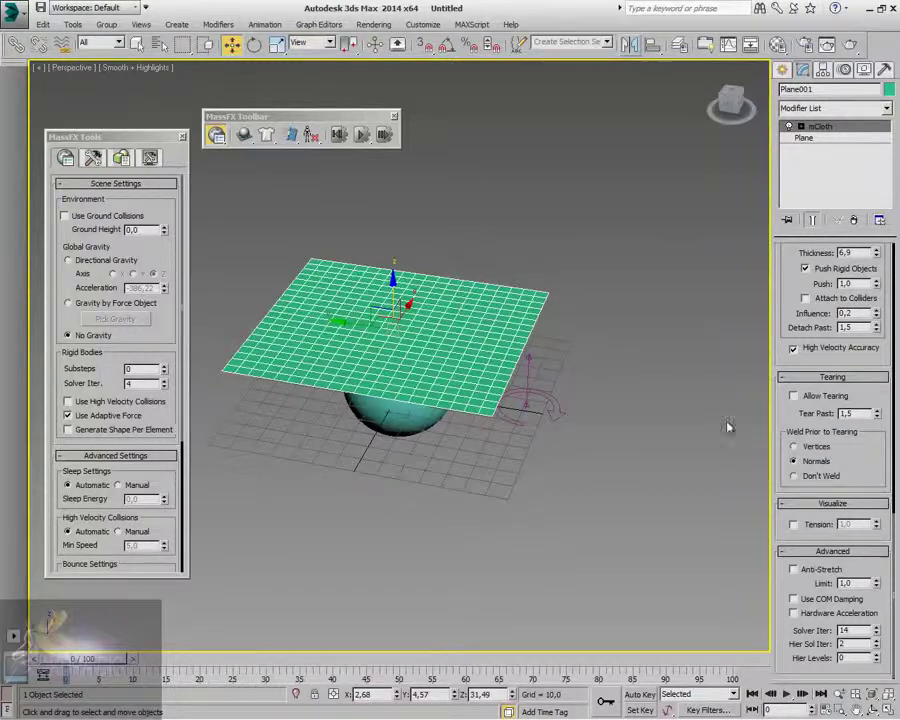
{"action": "scroll", "coordinate": [790, 394], "scroll_direction": "up", "scroll_amount": 10}
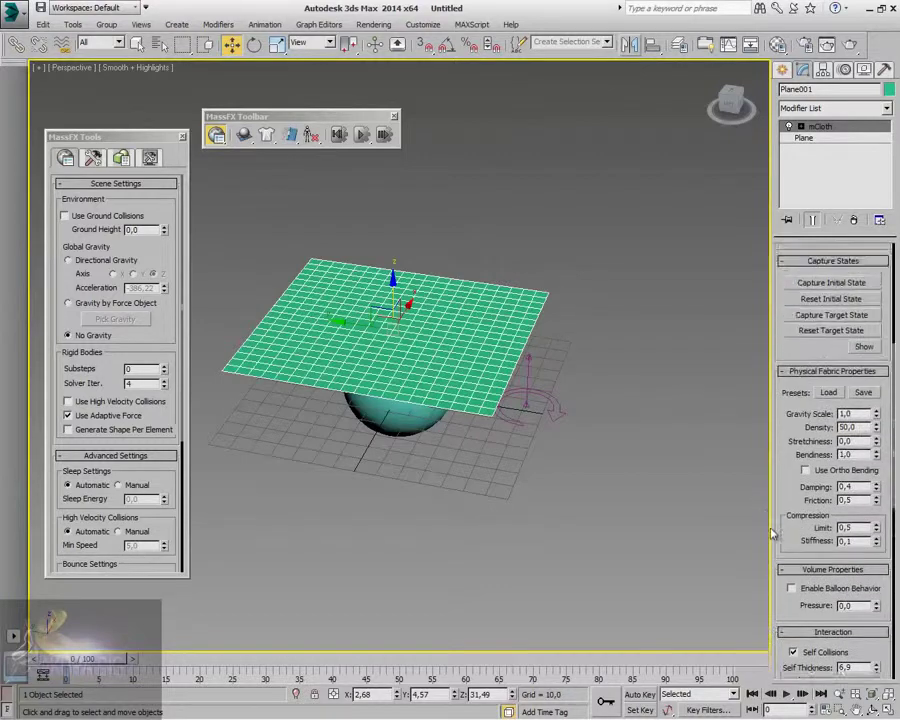
{"action": "scroll", "coordinate": [855, 404], "scroll_direction": "up", "scroll_amount": 3}
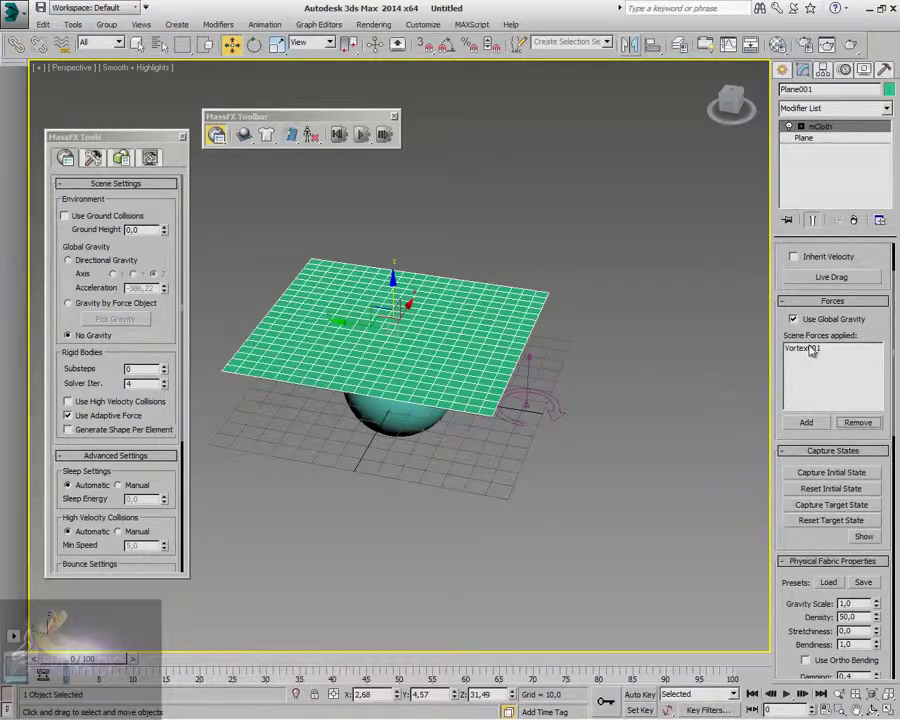
{"action": "left_click", "coordinate": [808, 348]}
{"action": "left_click", "coordinate": [858, 422]}
{"action": "left_click", "coordinate": [552, 405]}
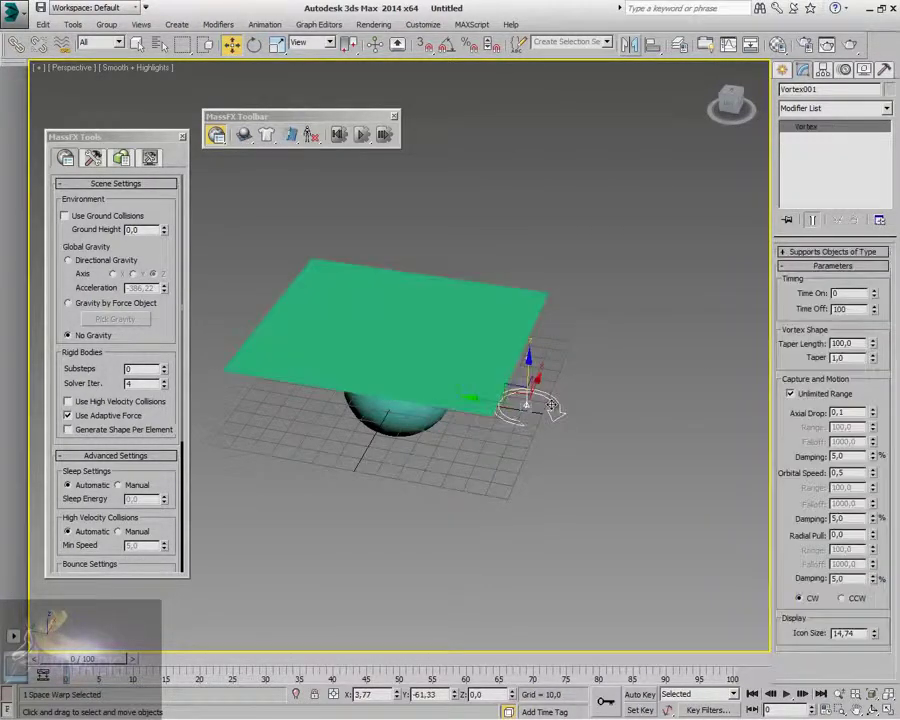
{"action": "key", "text": "Delete"}
Step: Run the cloth plane's simulation without gravity, reset it, and set the global gravity to Directional Gravity
{"action": "left_click", "coordinate": [471, 331]}
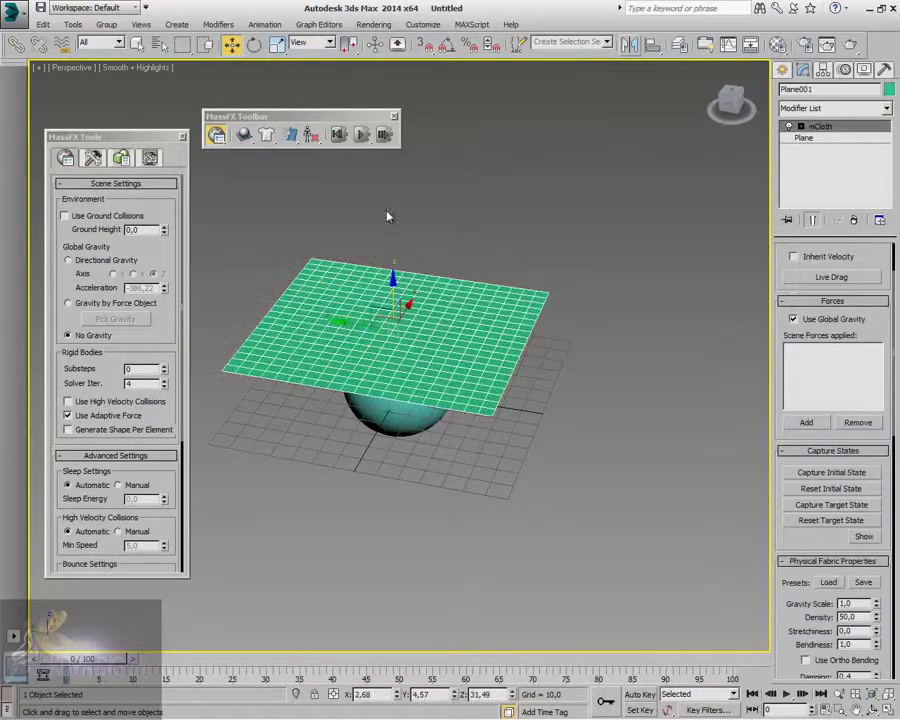
{"action": "left_click", "coordinate": [364, 141]}
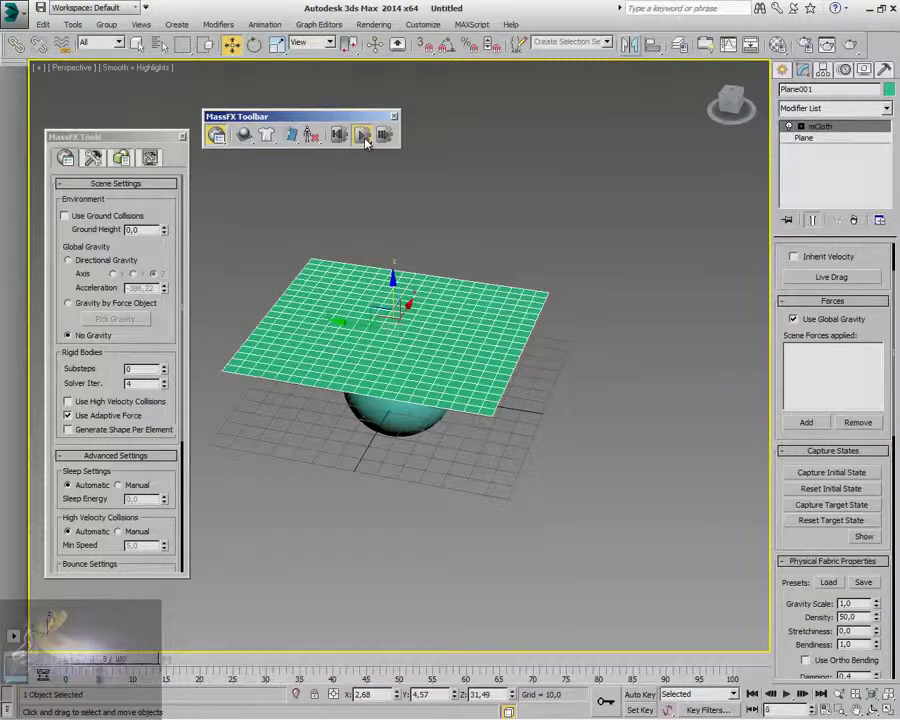
{"action": "left_click", "coordinate": [216, 134]}
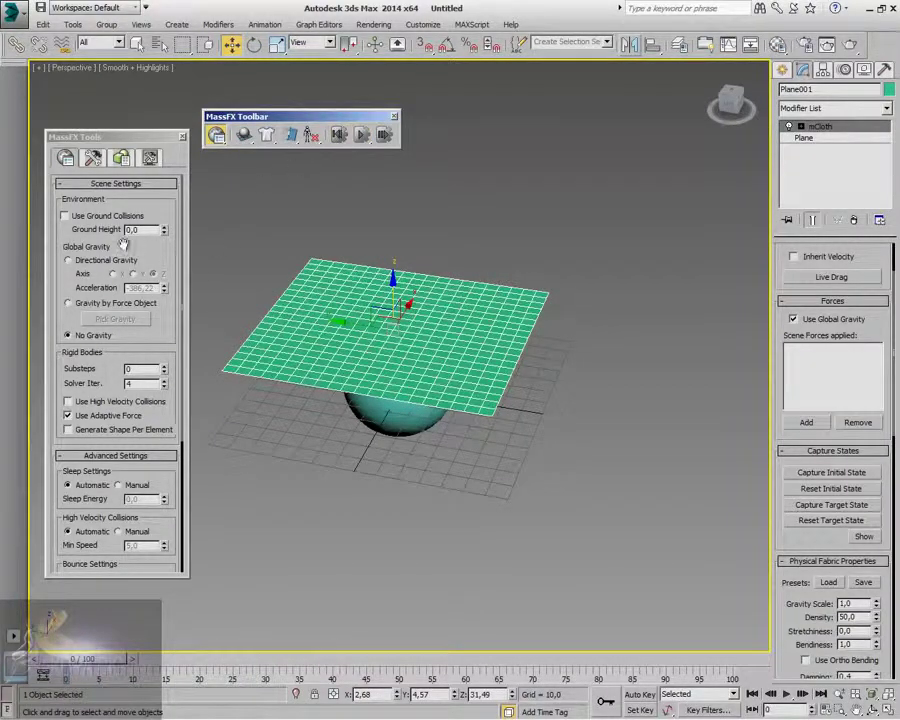
{"action": "left_click", "coordinate": [69, 262]}
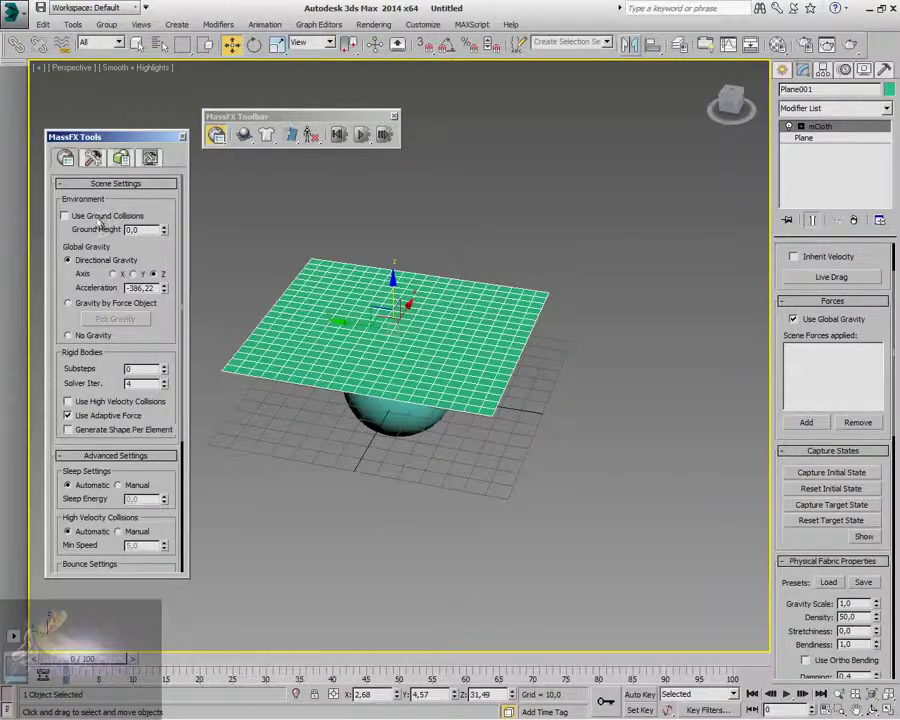
Step: Simulate the cloth falling over the sphere with Use Ground Collisions on and then off, resetting after each run
{"action": "left_click", "coordinate": [357, 139]}
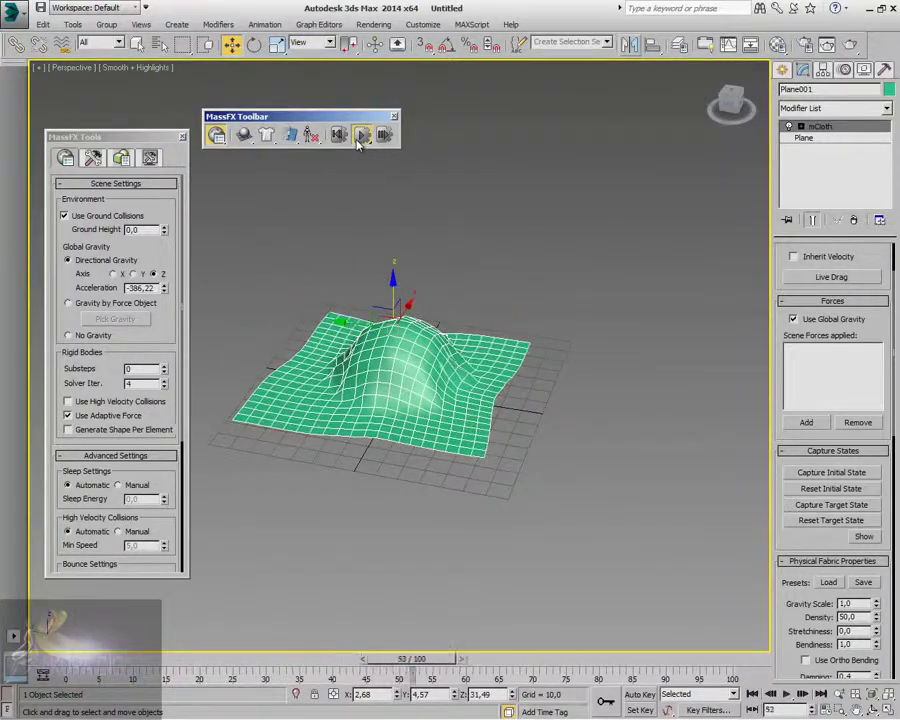
{"action": "left_click", "coordinate": [360, 139]}
{"action": "left_click_drag", "start_coordinate": [728, 100], "coordinate": [706, 92]}
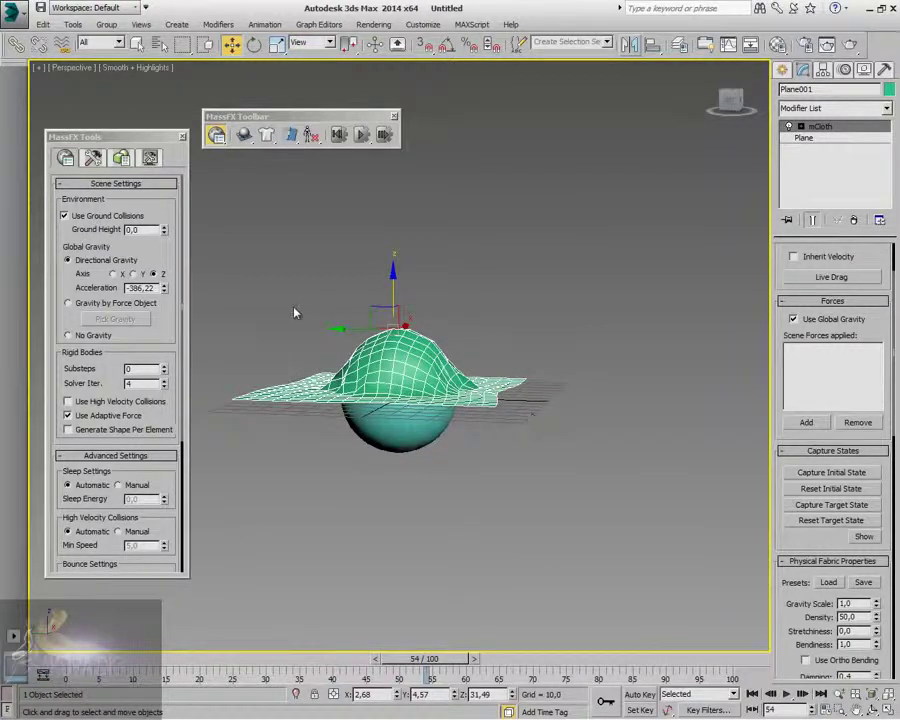
{"action": "left_click", "coordinate": [339, 135]}
{"action": "left_click", "coordinate": [362, 140]}
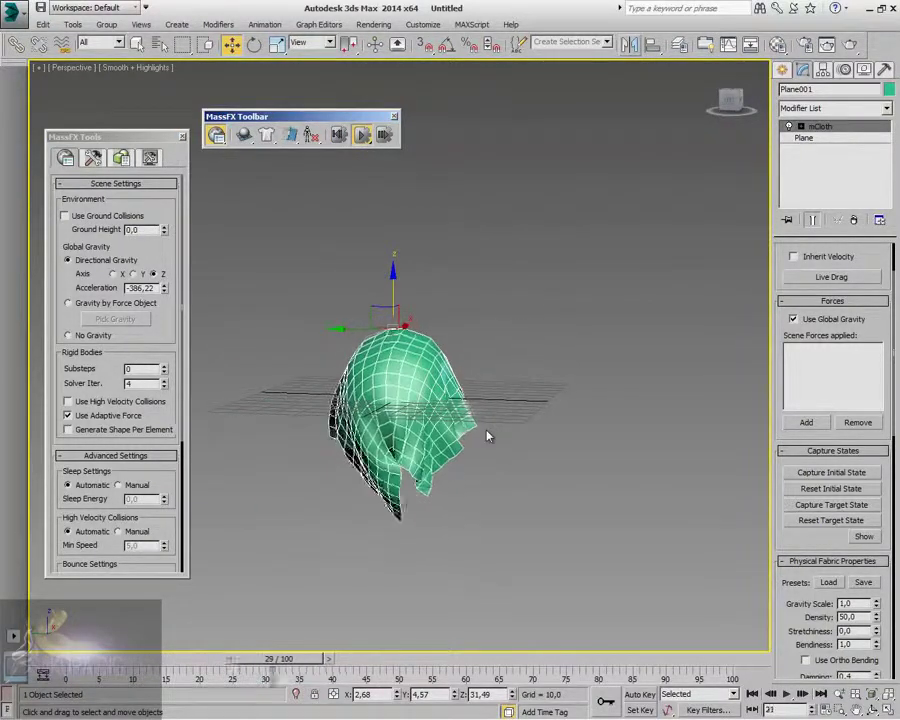
{"action": "left_click", "coordinate": [339, 135]}
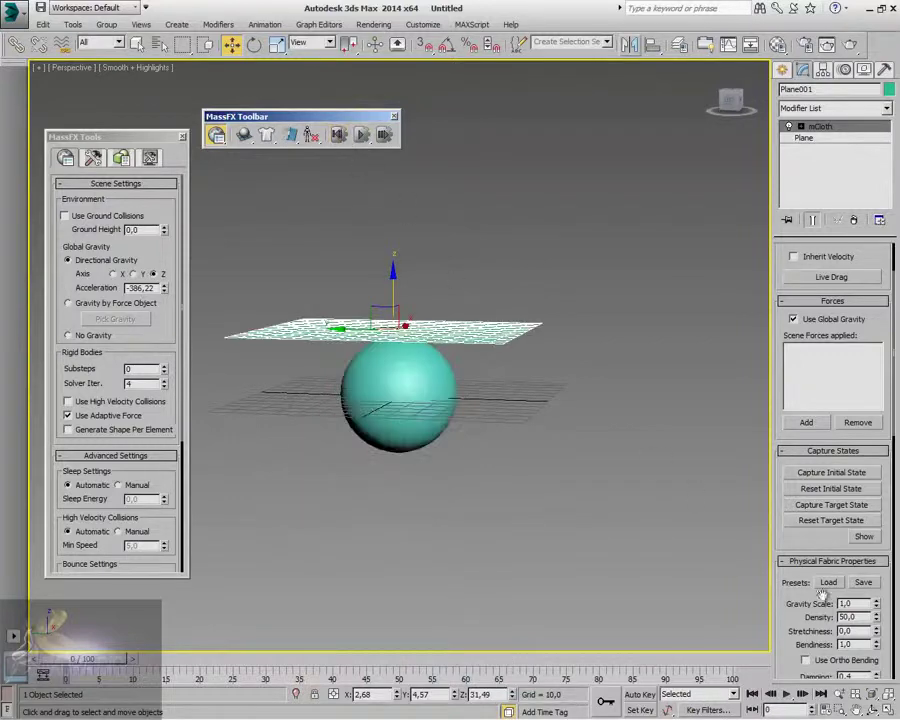
Step: Reframe the plane and sphere from a raised corner angle, then reopen MassFX Tools on the simulation playback and baking settings
{"action": "left_click", "coordinate": [872, 710]}
{"action": "left_click_drag", "start_coordinate": [502, 422], "coordinate": [463, 414]}
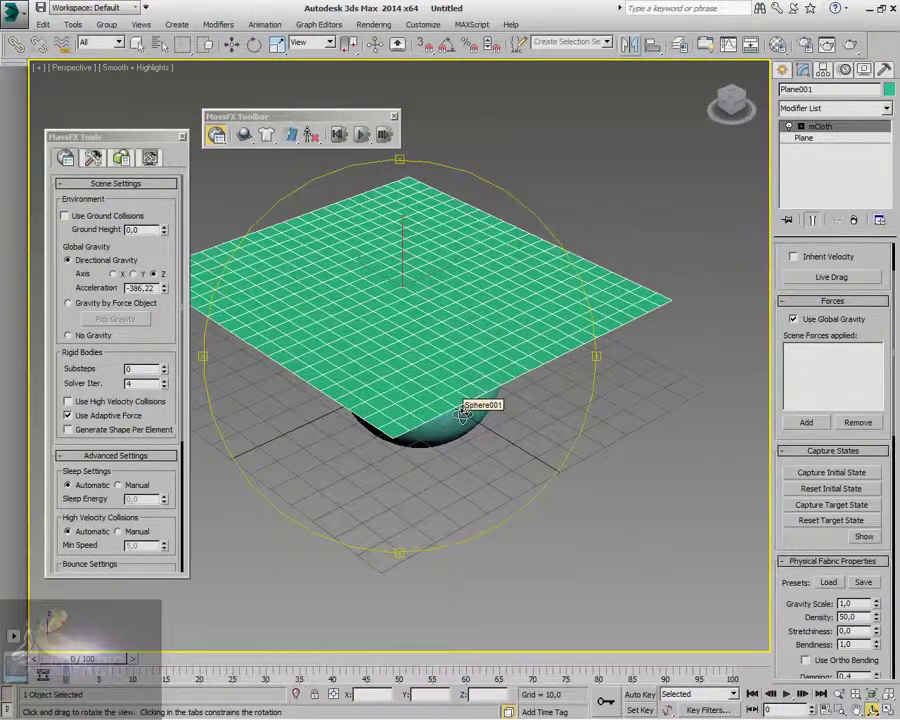
{"action": "mouse_move", "coordinate": [446, 358]}
{"action": "left_mouse_down"}
{"action": "mouse_move", "coordinate": [468, 364]}
{"action": "mouse_move", "coordinate": [402, 352]}
{"action": "mouse_move", "coordinate": [476, 326]}
{"action": "mouse_move", "coordinate": [420, 344]}
{"action": "mouse_move", "coordinate": [446, 344]}
{"action": "left_mouse_up"}
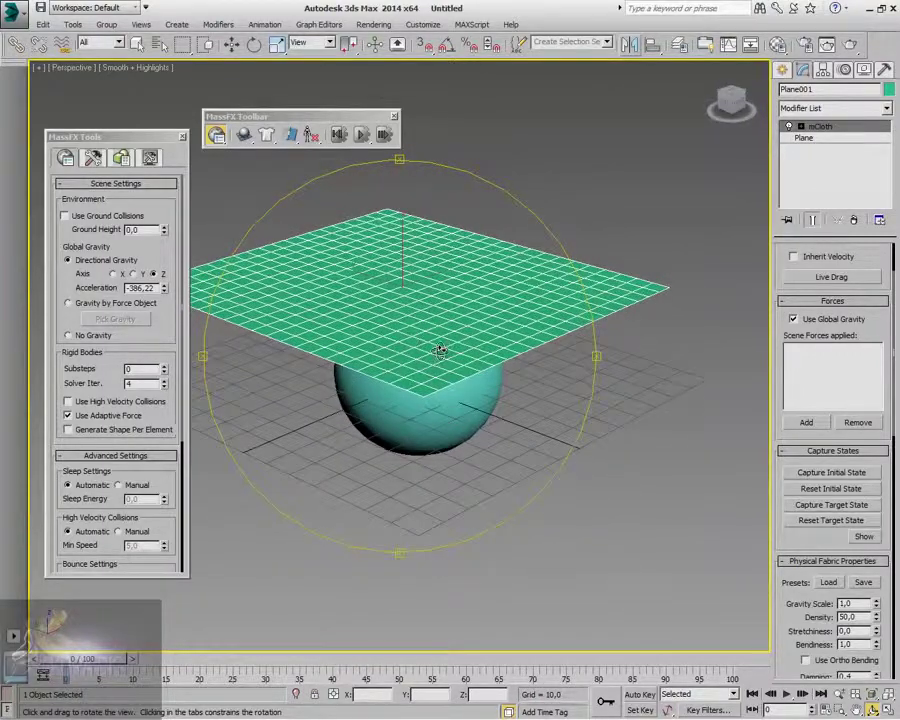
{"action": "key", "text": "w"}
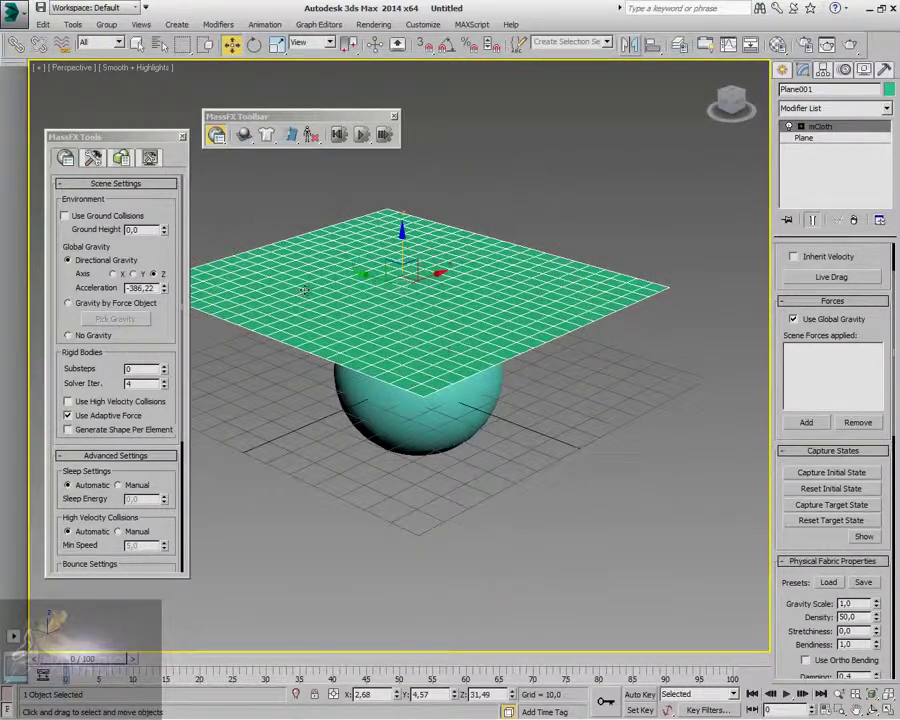
{"action": "middle_click_drag", "start_coordinate": [476, 356], "coordinate": [528, 373]}
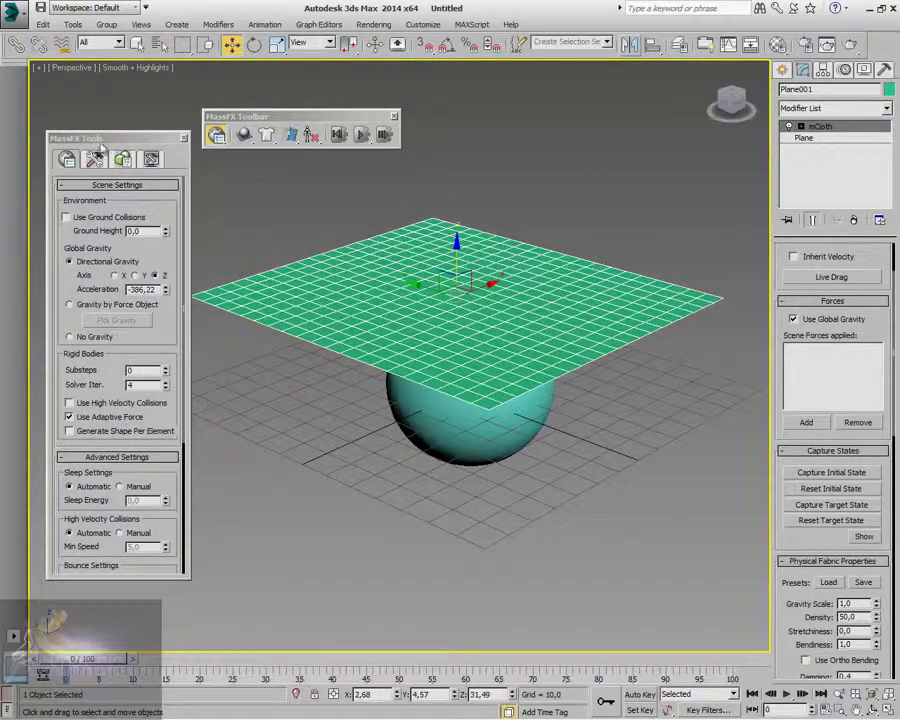
{"action": "left_click", "coordinate": [183, 140]}
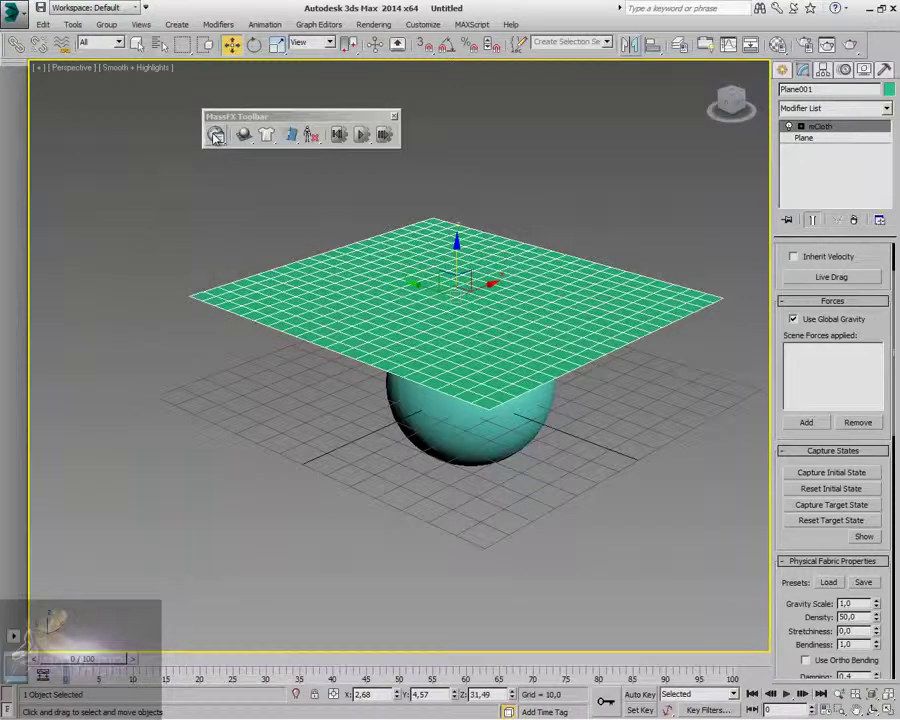
{"action": "left_click", "coordinate": [216, 137]}
{"action": "left_click", "coordinate": [94, 160]}
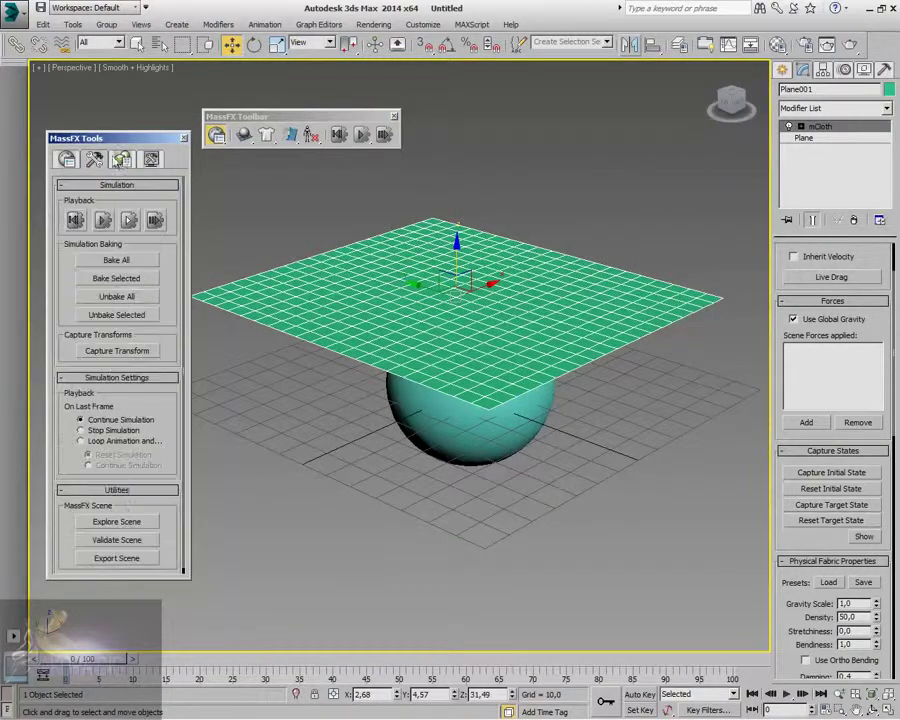
{"action": "left_click", "coordinate": [121, 160]}
{"action": "left_click", "coordinate": [94, 160]}
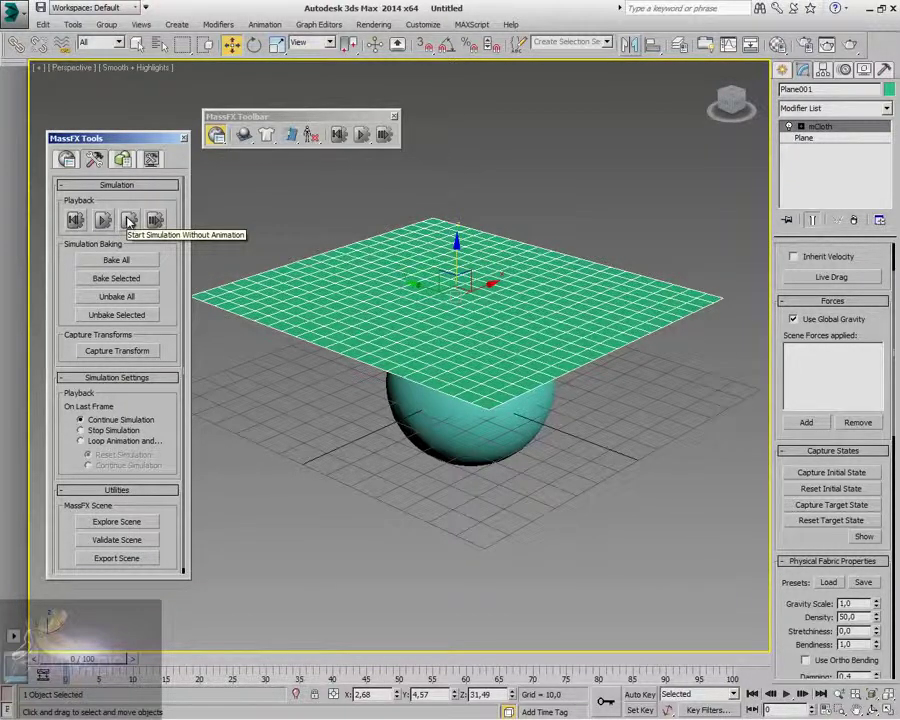
Step: Select the sphere, simulate the cloth with Start Simulation Without Animation, and reset the simulation
{"action": "left_click", "coordinate": [458, 428]}
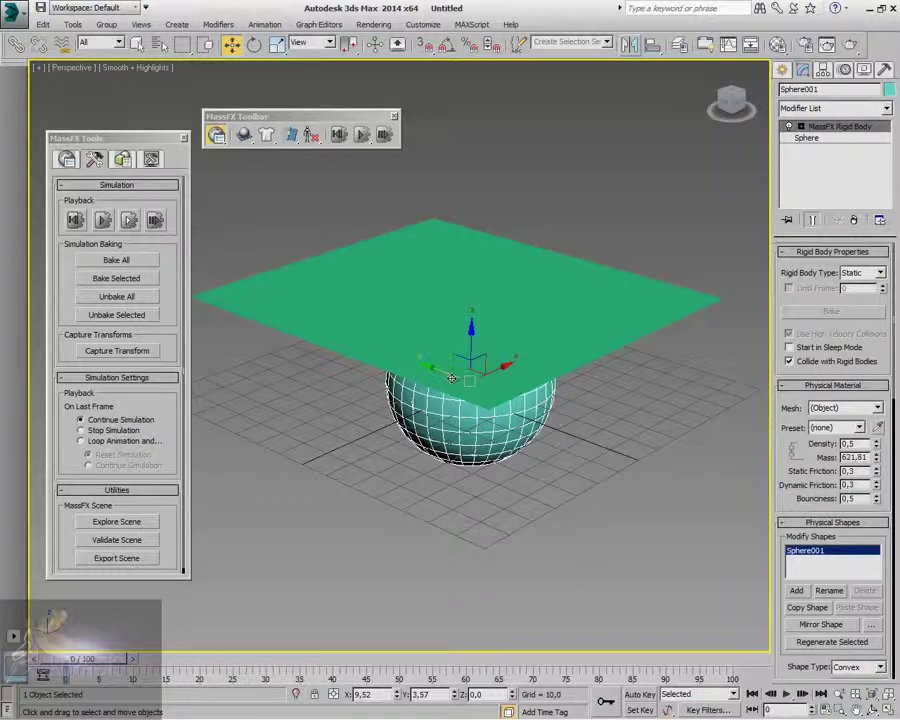
{"action": "left_click_drag", "start_coordinate": [362, 134], "coordinate": [441, 191]}
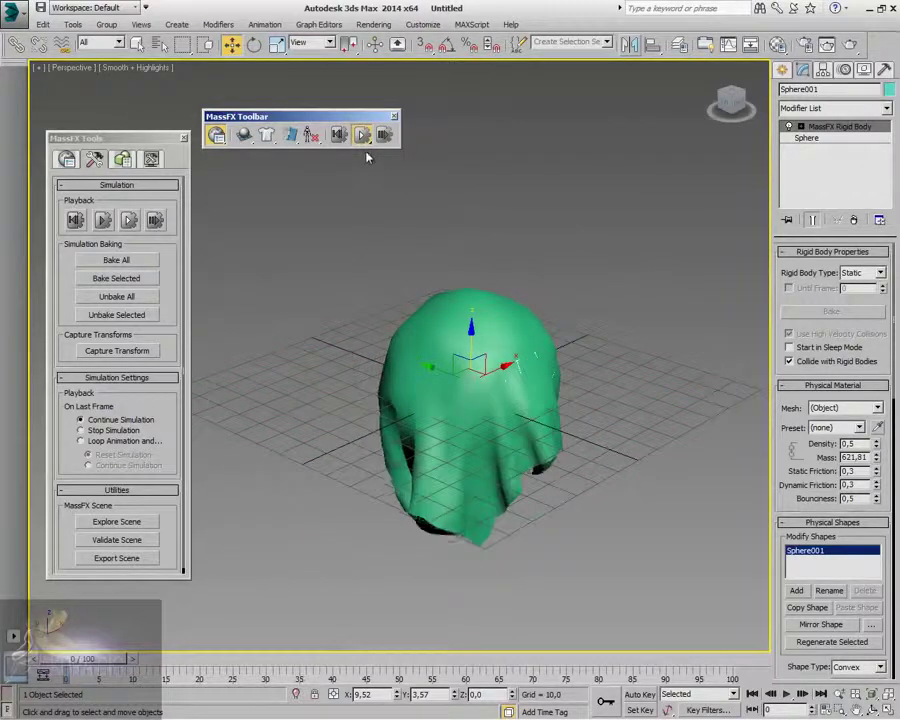
{"action": "left_click_drag", "start_coordinate": [363, 138], "coordinate": [364, 155]}
{"action": "left_click", "coordinate": [216, 135]}
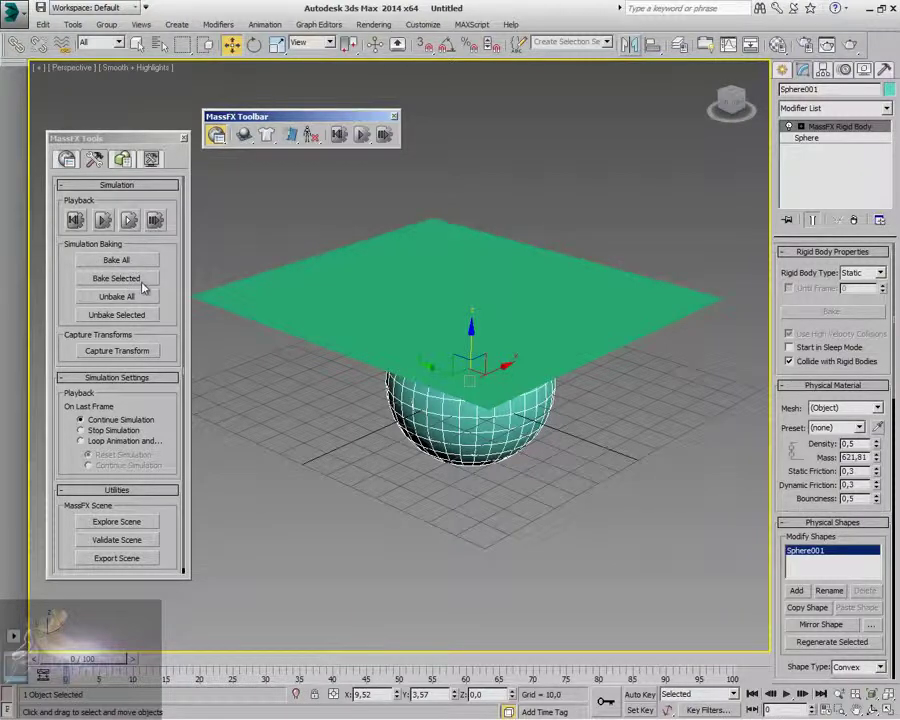
Step: Examine the simulation baking, playback and utility tools with the cloth plane and the sphere selected in turn
{"action": "left_click", "coordinate": [376, 305]}
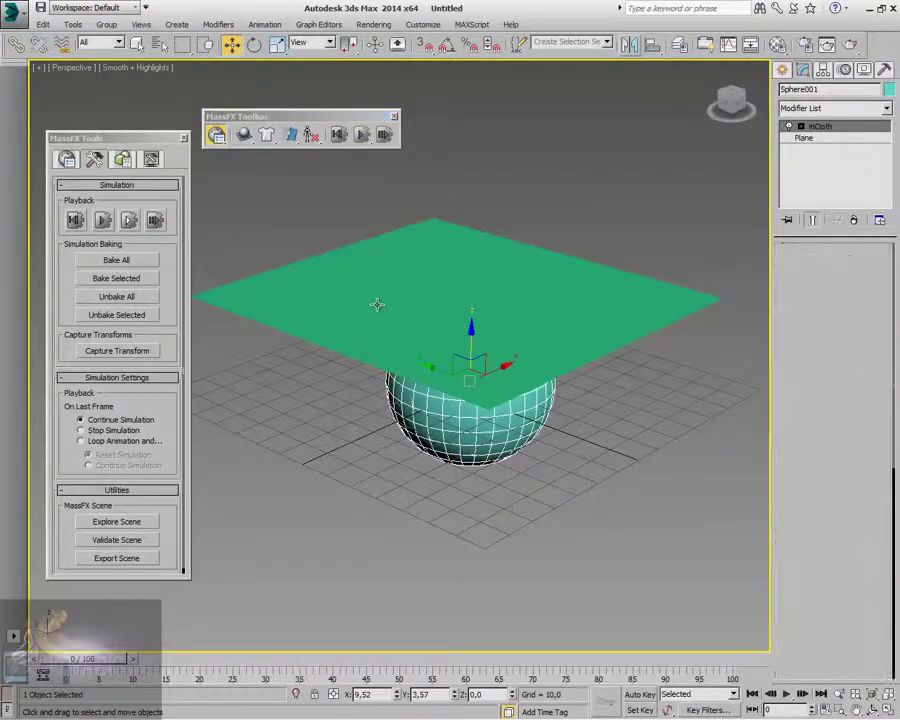
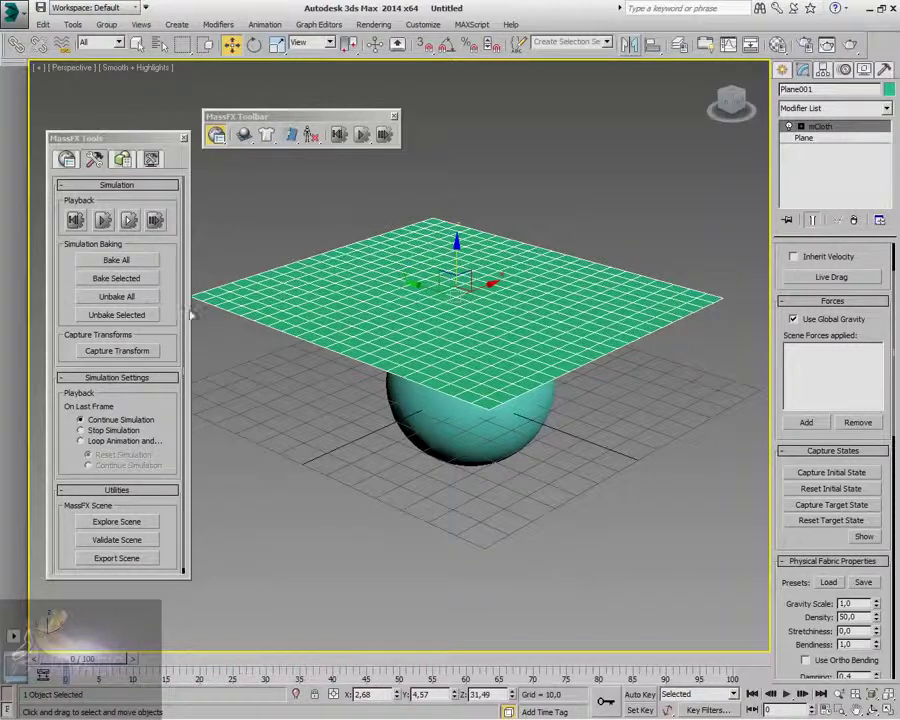
{"action": "left_click", "coordinate": [425, 412]}
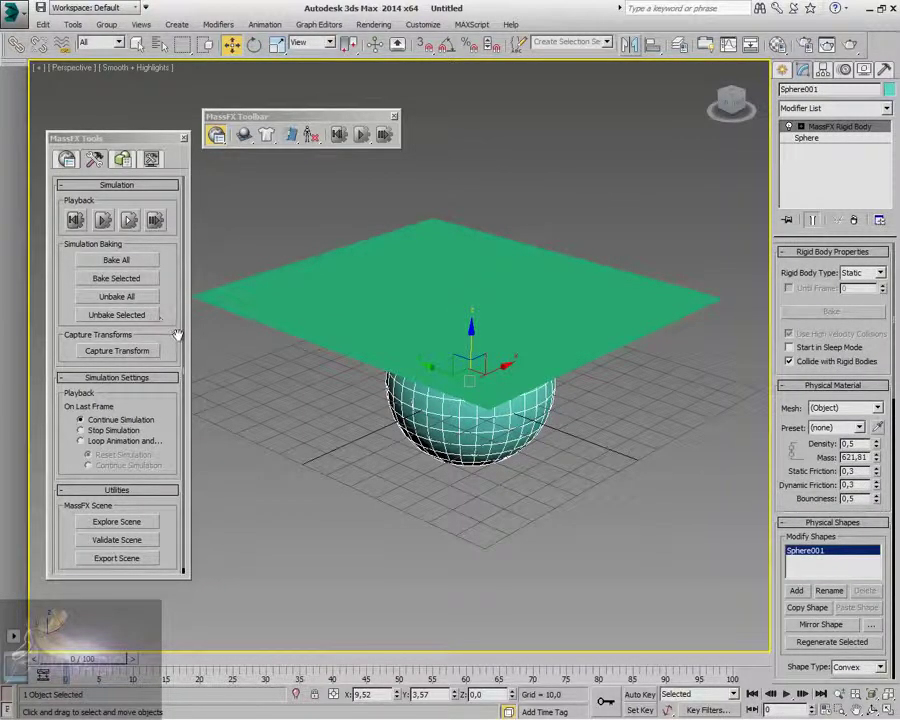
{"action": "scroll", "coordinate": [175, 277], "scroll_direction": "down", "scroll_amount": 2}
{"action": "scroll", "coordinate": [175, 270], "scroll_direction": "down", "scroll_amount": 1}
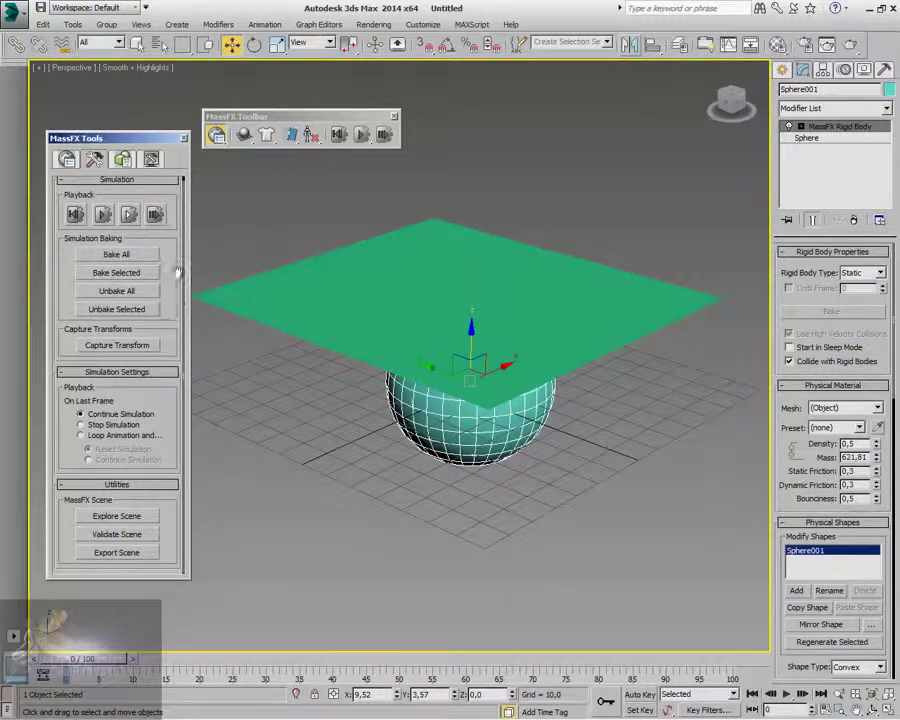
Step: Review the MassFX scene, advanced and engine settings and toggle Use Multithreading
{"action": "left_click", "coordinate": [67, 159]}
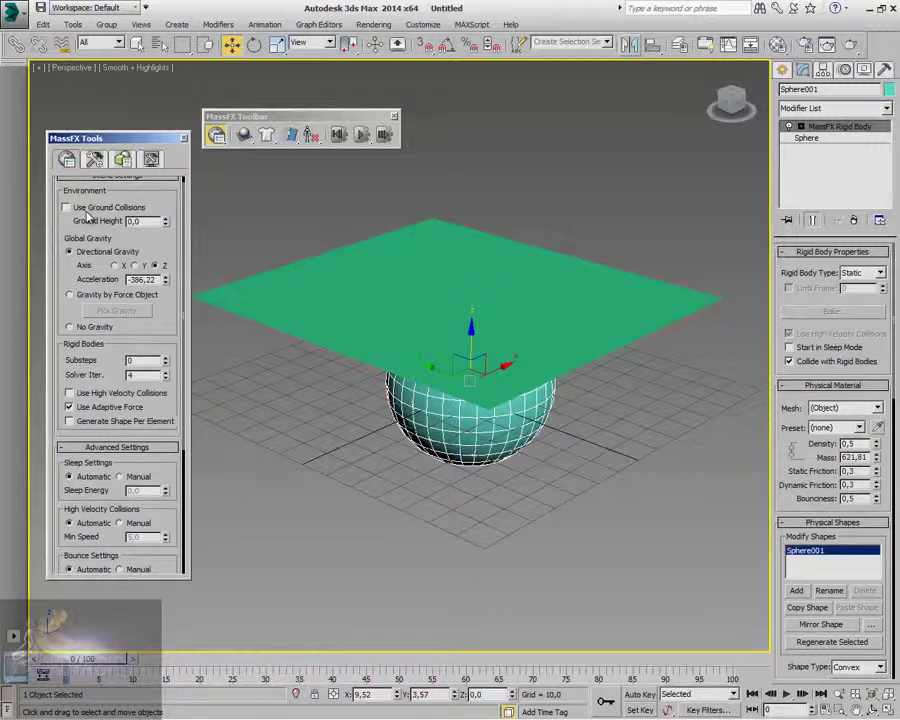
{"action": "scroll", "coordinate": [167, 250], "scroll_direction": "down", "scroll_amount": 3}
{"action": "scroll", "coordinate": [120, 420], "scroll_direction": "down", "scroll_amount": 6}
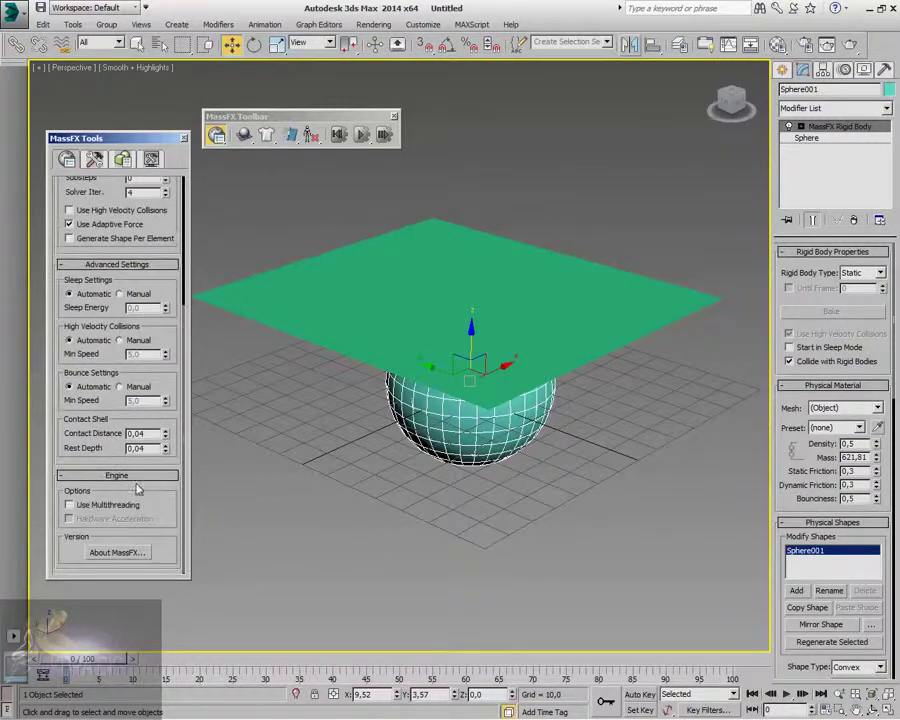
{"action": "left_click", "coordinate": [70, 505]}
Step: View the MassFX Visualizer options, then check the sphere's rigid body types and keep Static
{"action": "left_click", "coordinate": [151, 159]}
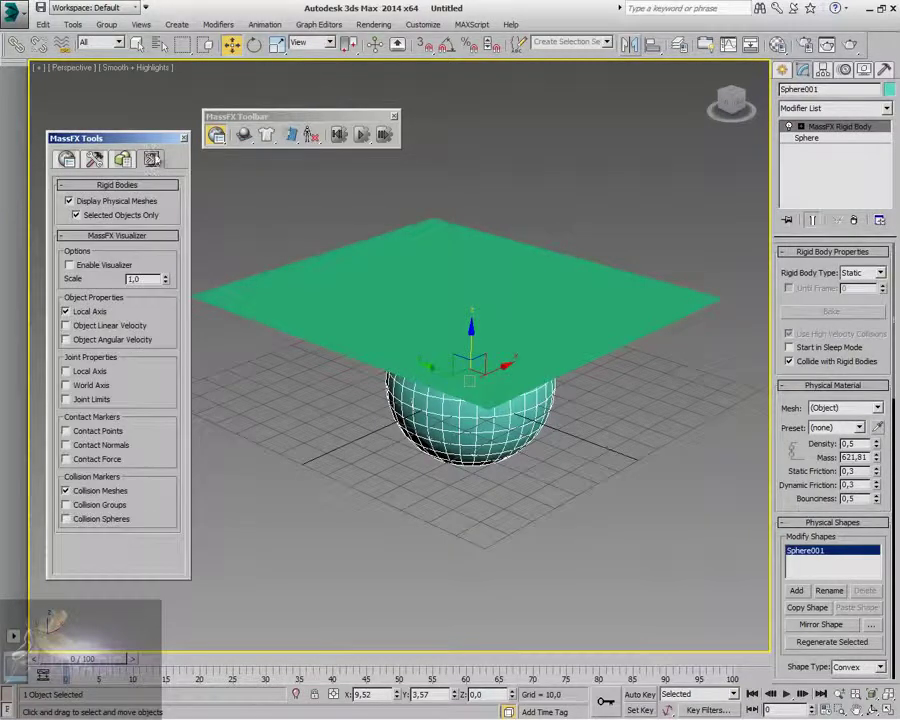
{"action": "left_click", "coordinate": [124, 161]}
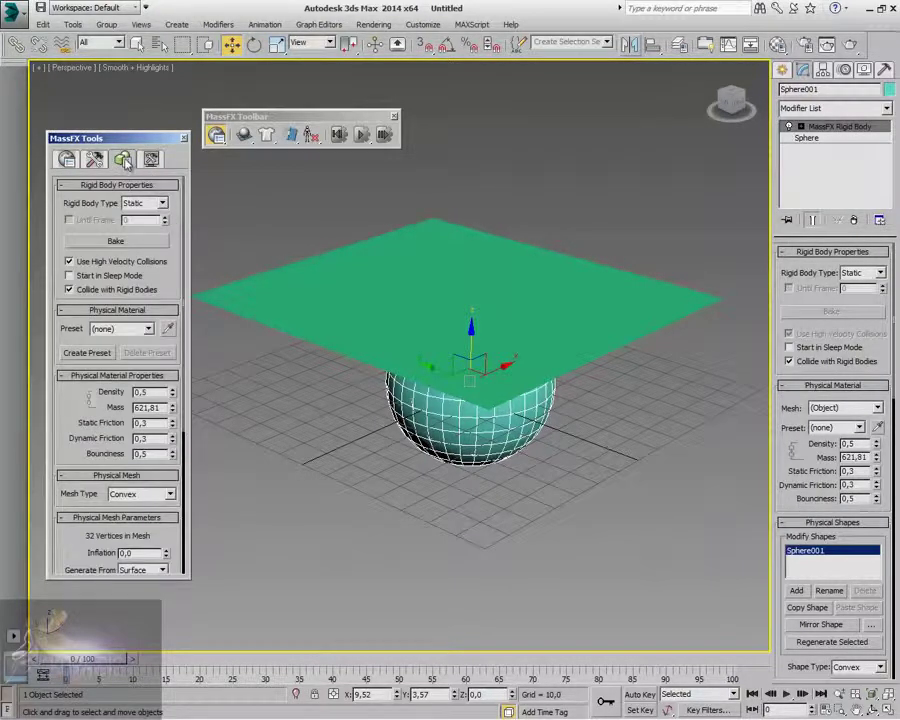
{"action": "left_click", "coordinate": [160, 203]}
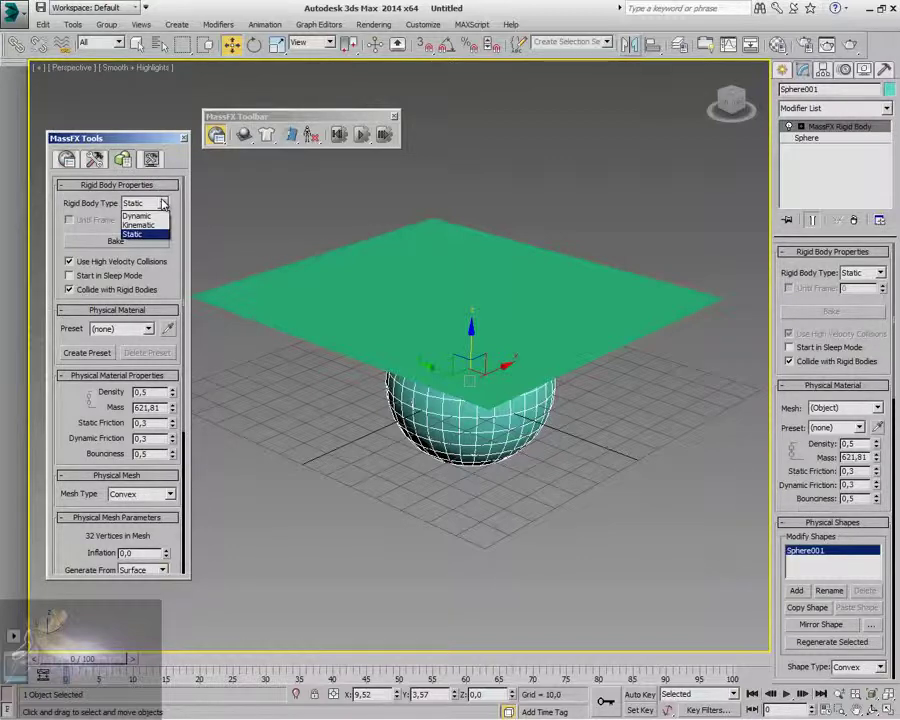
{"action": "left_click", "coordinate": [136, 232]}
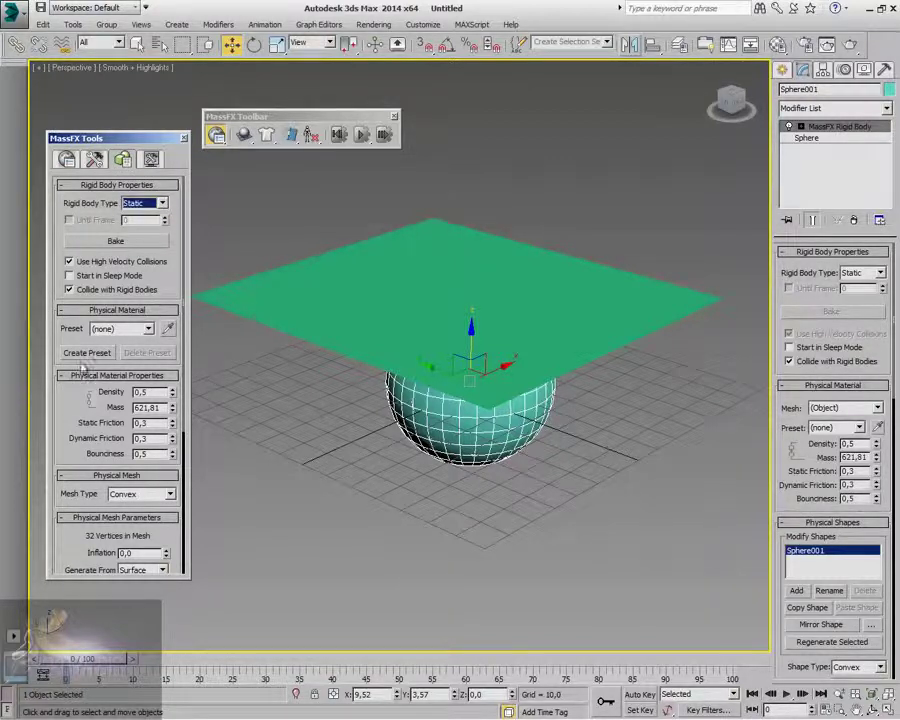
Step: Browse the sphere's physical material presets and examine its material properties, physical mesh and force settings
{"action": "left_click", "coordinate": [139, 328]}
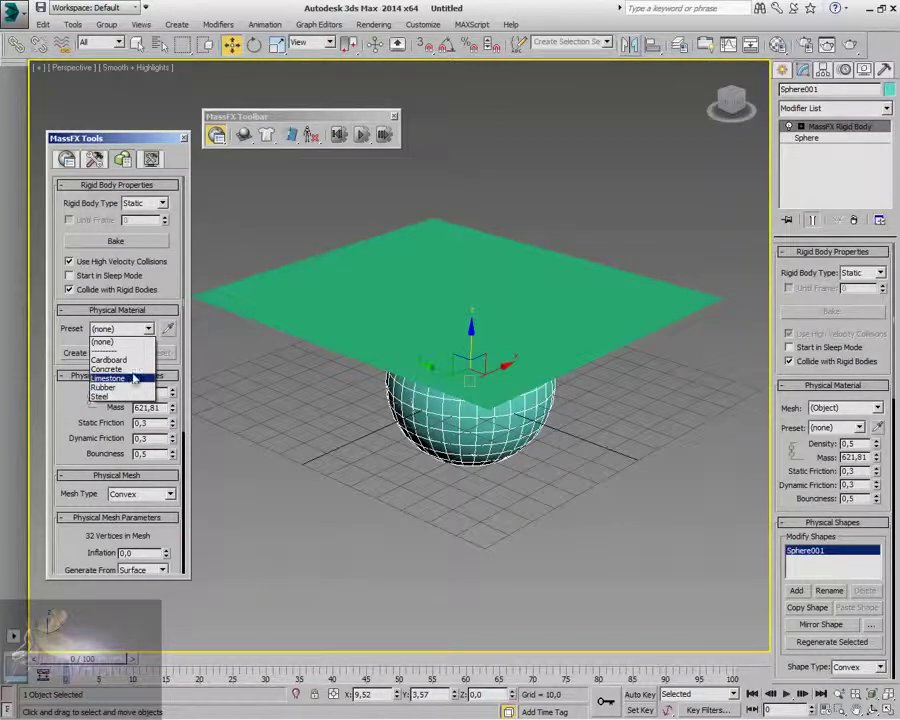
{"action": "left_click", "coordinate": [69, 407]}
{"action": "left_click_drag", "start_coordinate": [69, 407], "coordinate": [118, 313]}
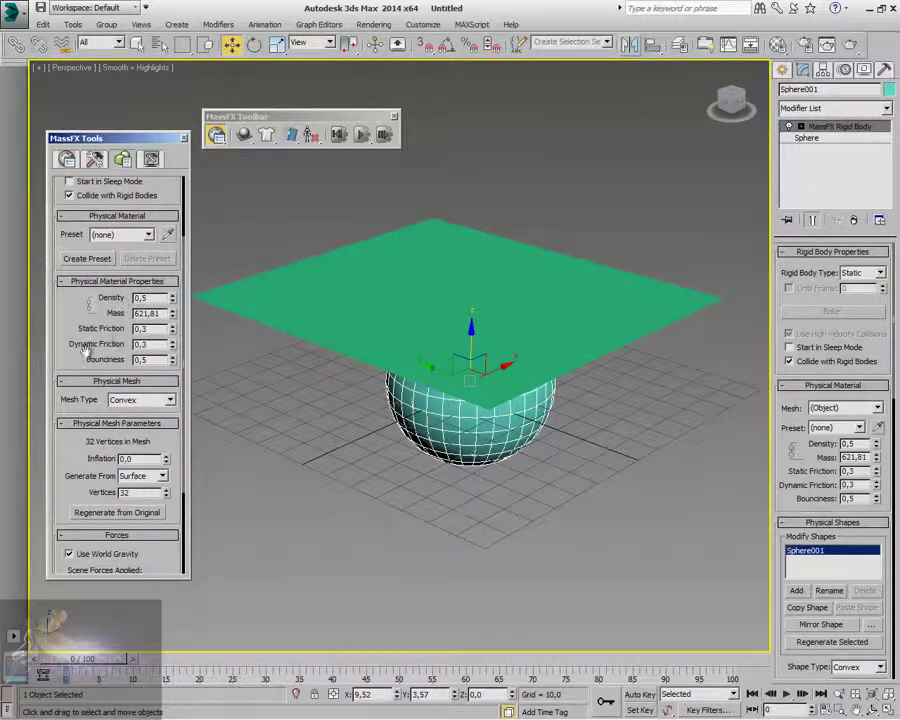
{"action": "scroll", "coordinate": [61, 371], "scroll_direction": "down", "scroll_amount": 3}
{"action": "scroll", "coordinate": [61, 371], "scroll_direction": "down", "scroll_amount": 1}
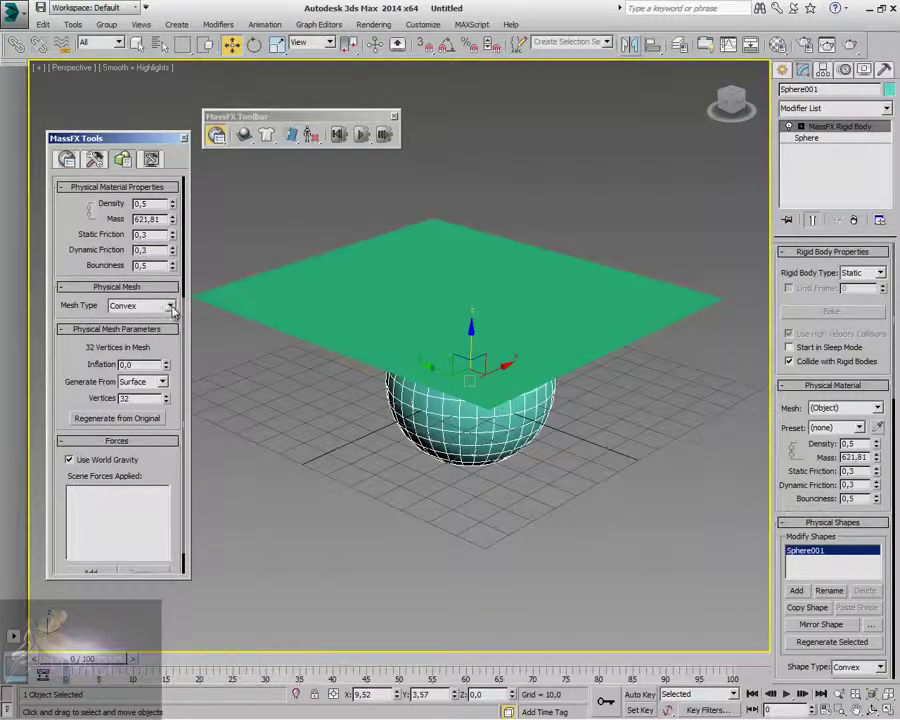
Step: Try the Box physical mesh on the sphere, set its mesh type to Sphere and enlarge the mesh radius to 29,79
{"action": "left_click", "coordinate": [171, 307]}
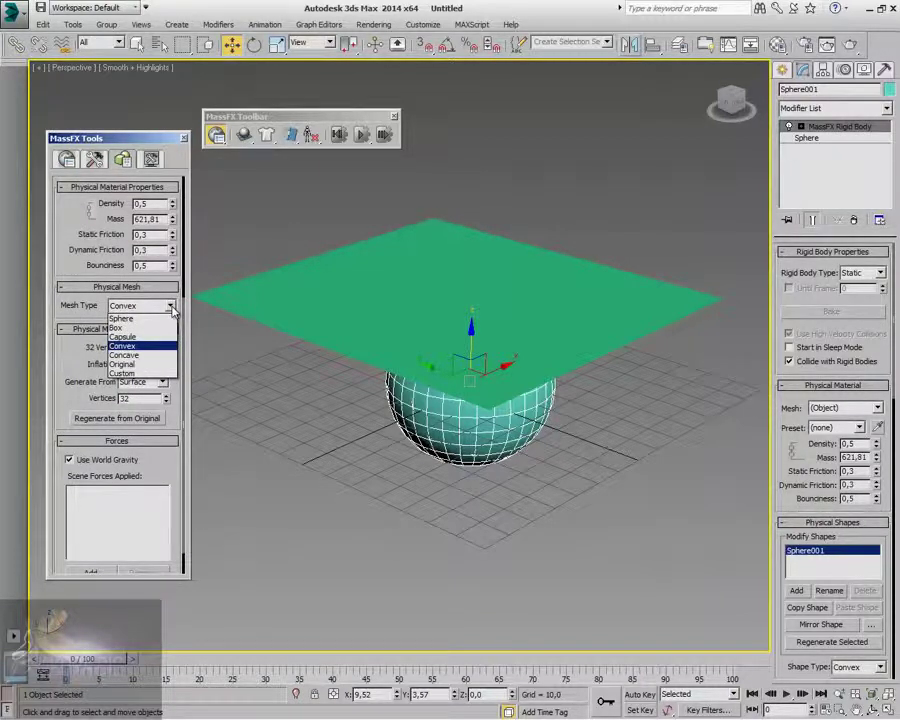
{"action": "left_click", "coordinate": [140, 328]}
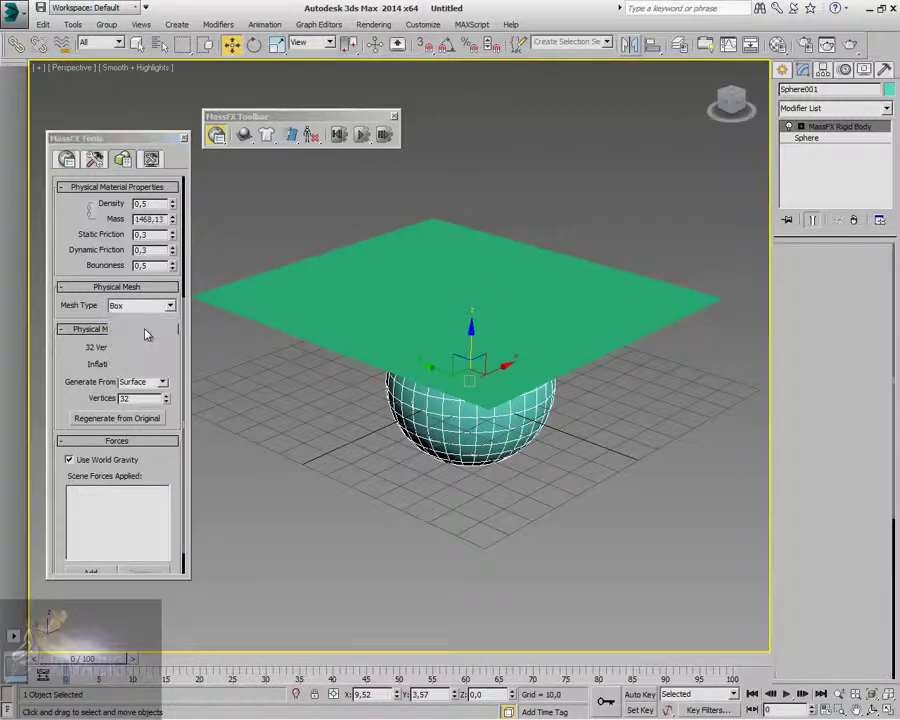
{"action": "left_click", "coordinate": [170, 318]}
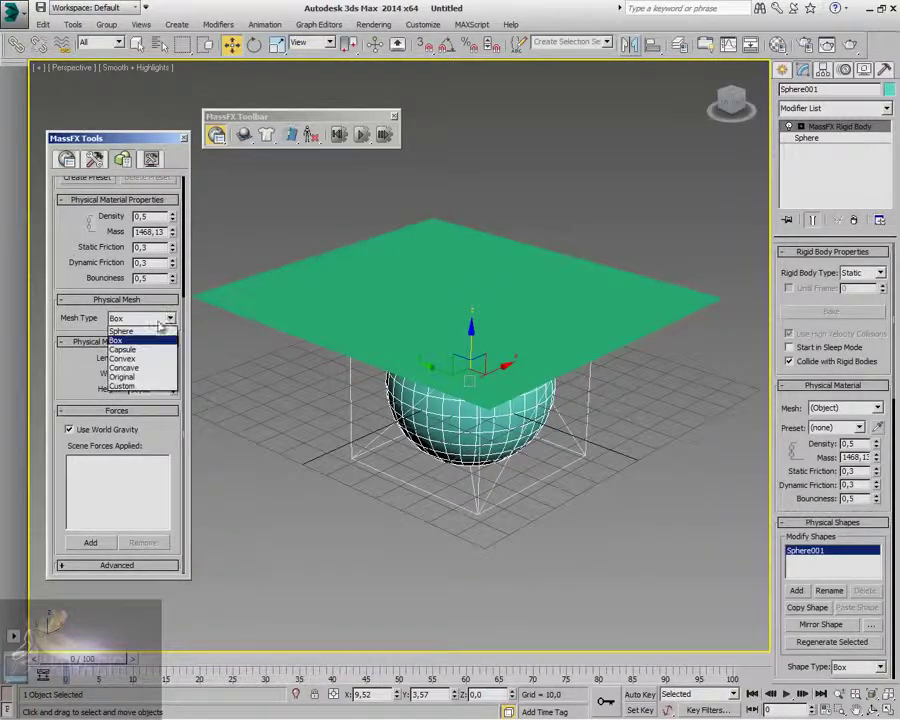
{"action": "left_click", "coordinate": [121, 330]}
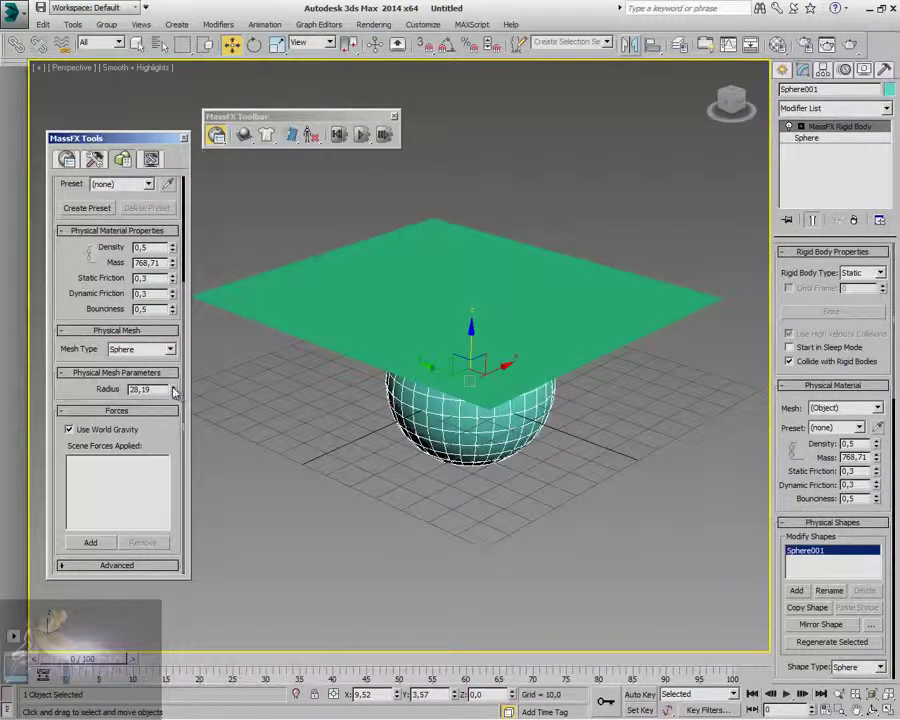
{"action": "mouse_move", "coordinate": [174, 392]}
{"action": "left_mouse_down"}
{"action": "mouse_move", "coordinate": [174, 362]}
{"action": "mouse_move", "coordinate": [174, 380]}
{"action": "left_mouse_up"}
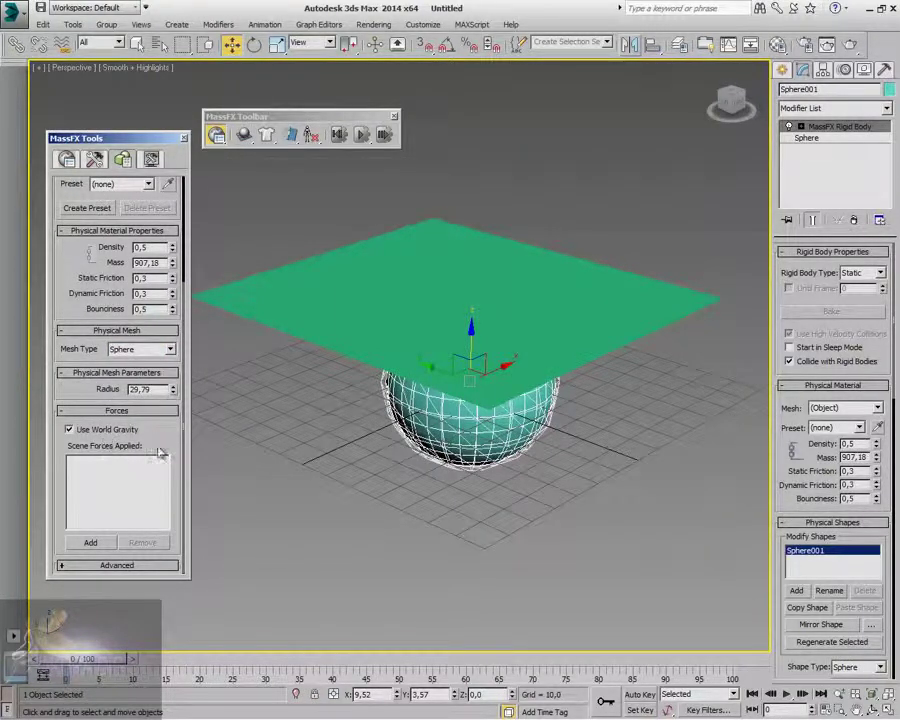
Step: Examine the sphere's advanced simulation, contact shell, initial motion and center of mass settings, toggling the contact shell's Override Globals on and off
{"action": "scroll", "coordinate": [94, 397], "scroll_direction": "down", "scroll_amount": 5}
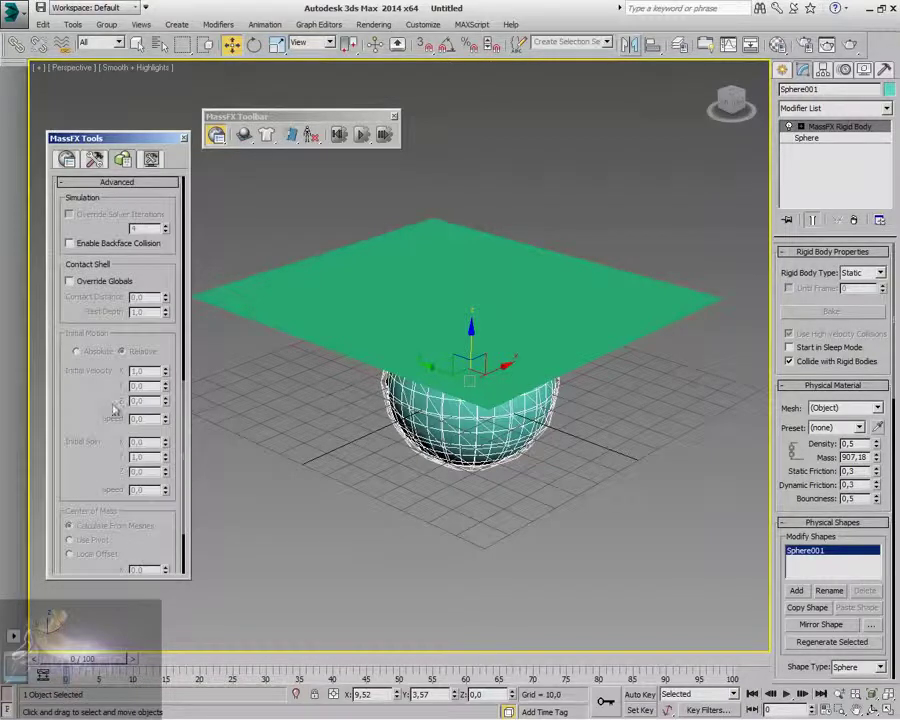
{"action": "scroll", "coordinate": [94, 397], "scroll_direction": "up", "scroll_amount": 3}
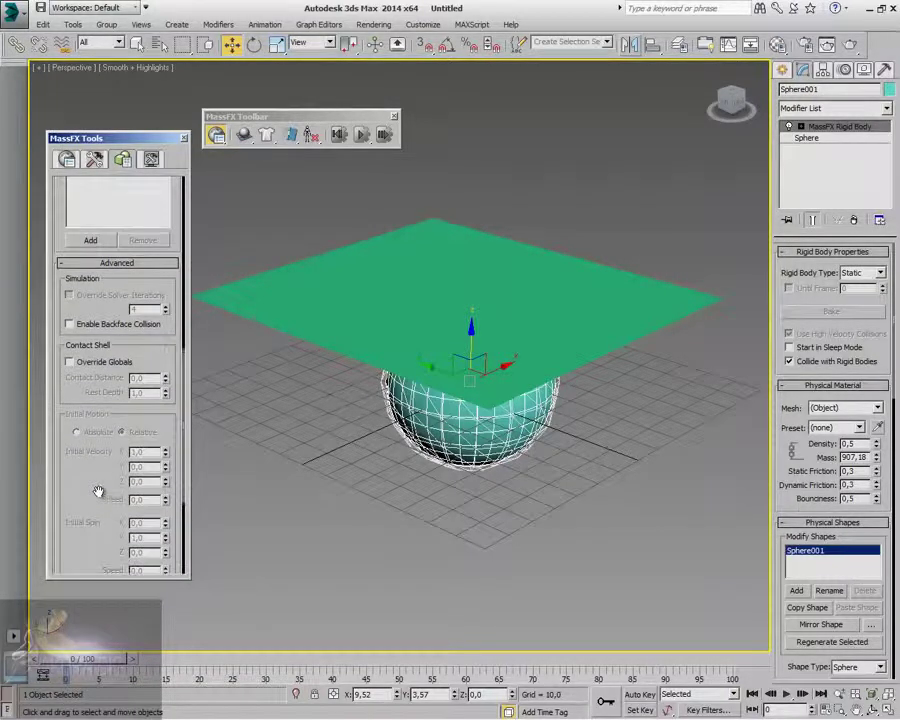
{"action": "left_click", "coordinate": [72, 361]}
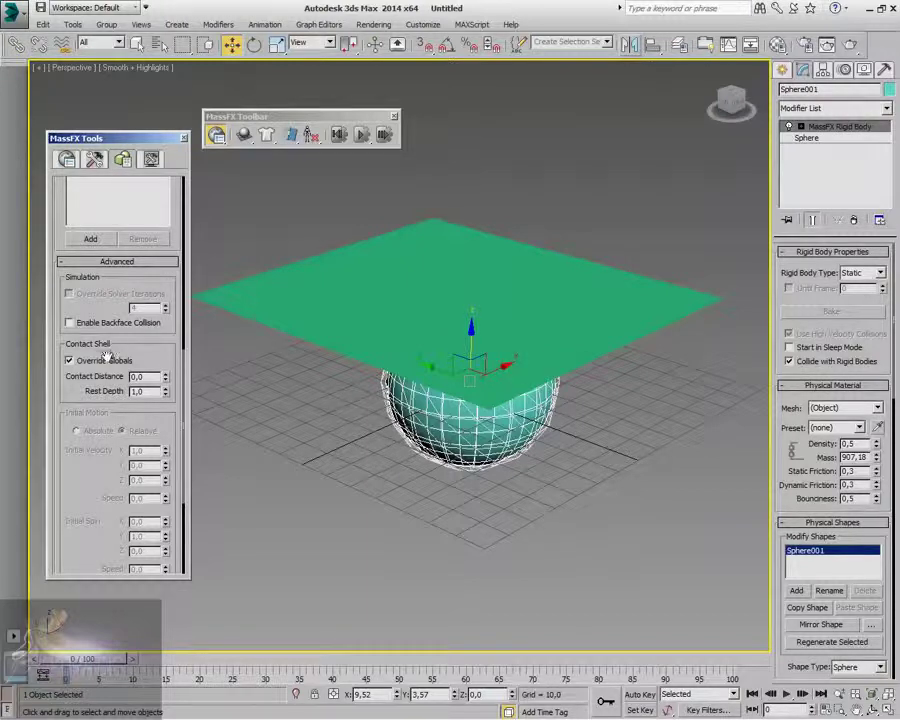
{"action": "left_click", "coordinate": [69, 360]}
{"action": "scroll", "coordinate": [110, 380], "scroll_direction": "down", "scroll_amount": 3}
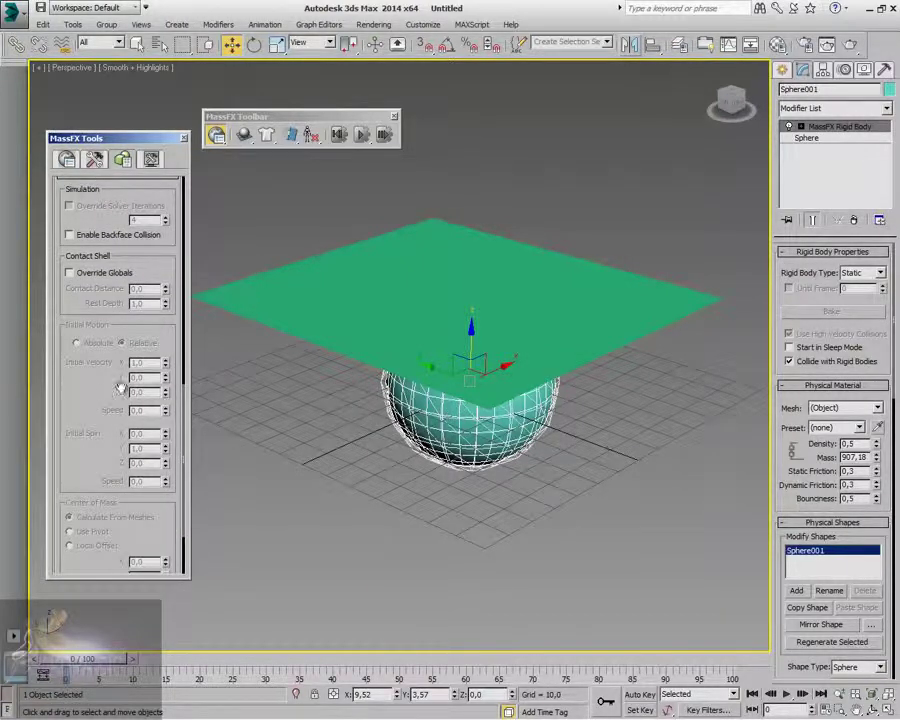
{"action": "scroll", "coordinate": [70, 270], "scroll_direction": "down", "scroll_amount": 1}
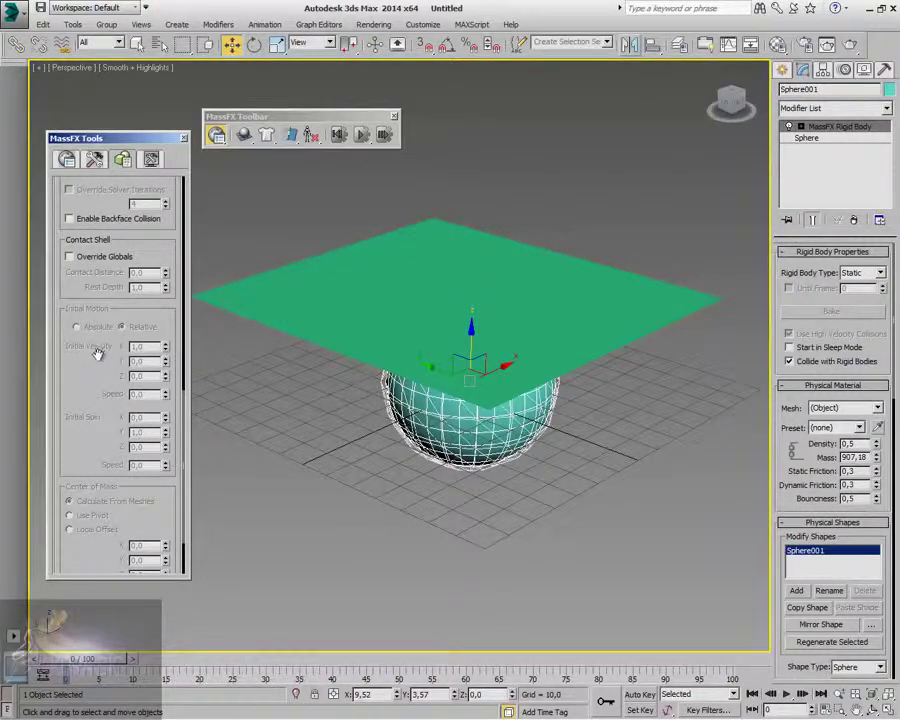
{"action": "scroll", "coordinate": [97, 352], "scroll_direction": "up", "scroll_amount": 2}
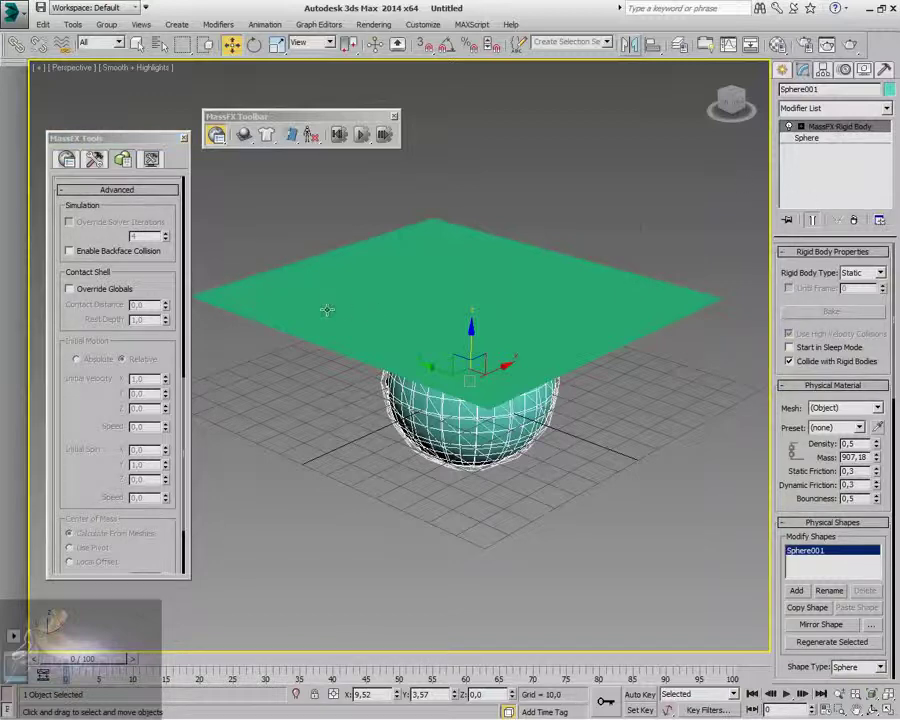
{"action": "scroll", "coordinate": [80, 238], "scroll_direction": "up", "scroll_amount": 3}
Step: Play the MassFX simulation with the spherical physical mesh and reset it to the start
{"action": "left_click", "coordinate": [97, 161]}
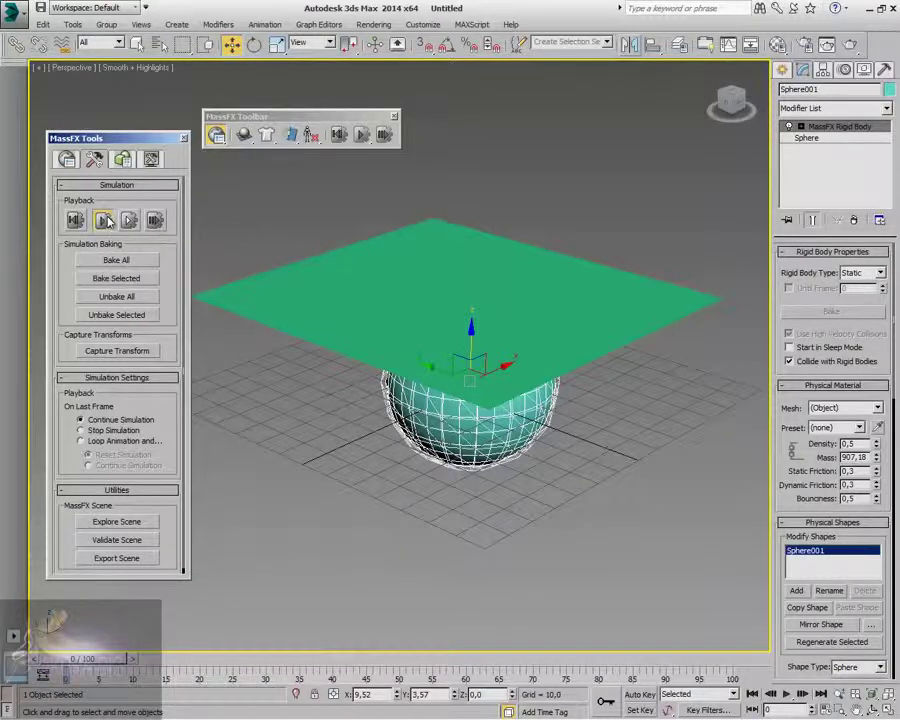
{"action": "left_click", "coordinate": [104, 220]}
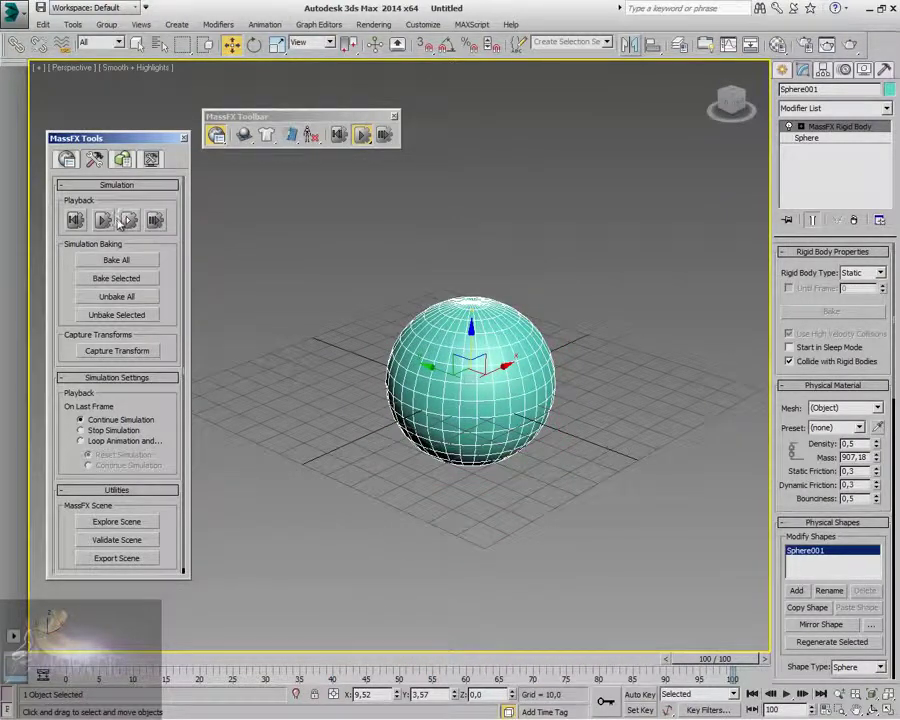
{"action": "left_click", "coordinate": [338, 134]}
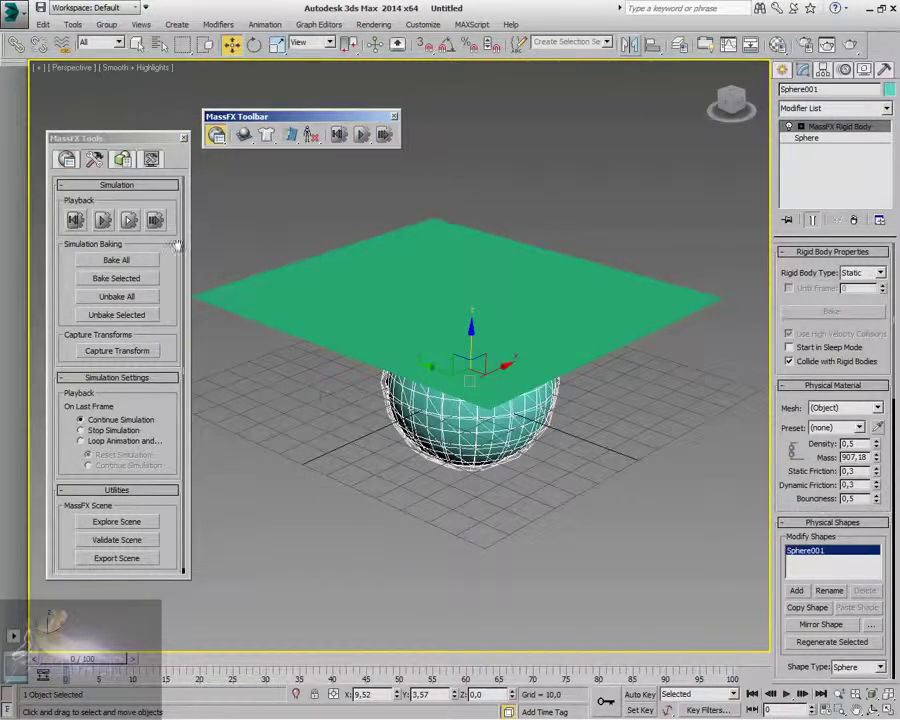
Step: Revisit the MassFX scene settings and the sphere's rigid body properties, and bake the simulation of all objects
{"action": "left_click", "coordinate": [67, 159]}
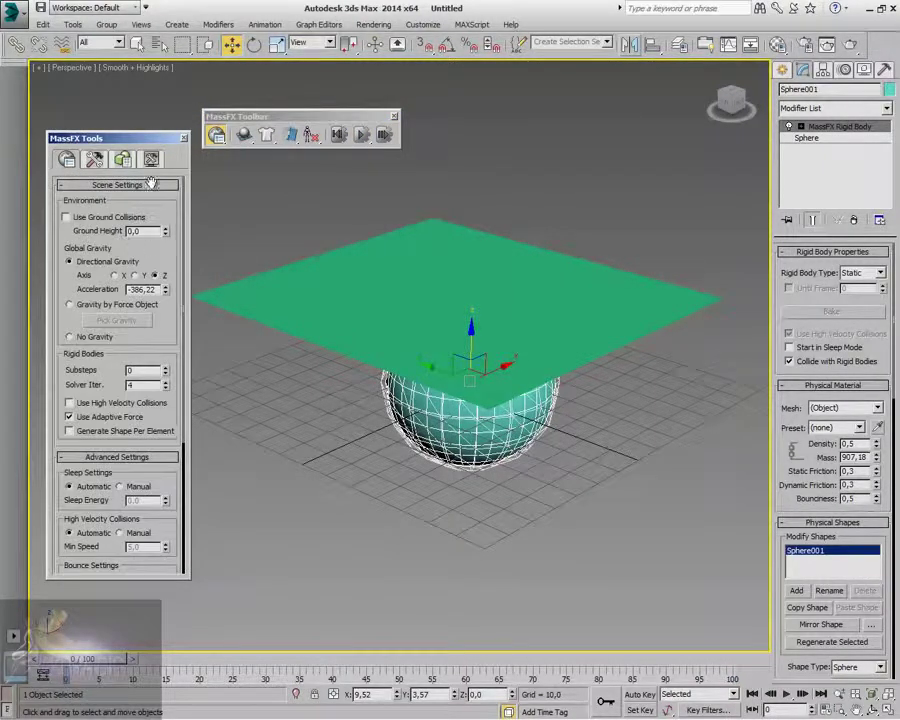
{"action": "left_click", "coordinate": [122, 159]}
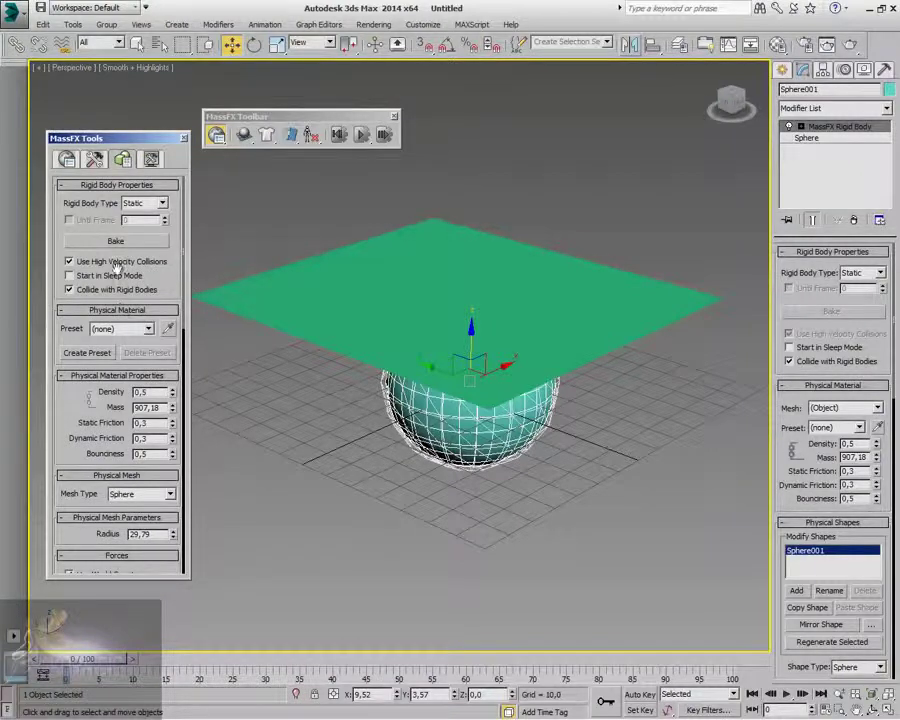
{"action": "left_click", "coordinate": [97, 161]}
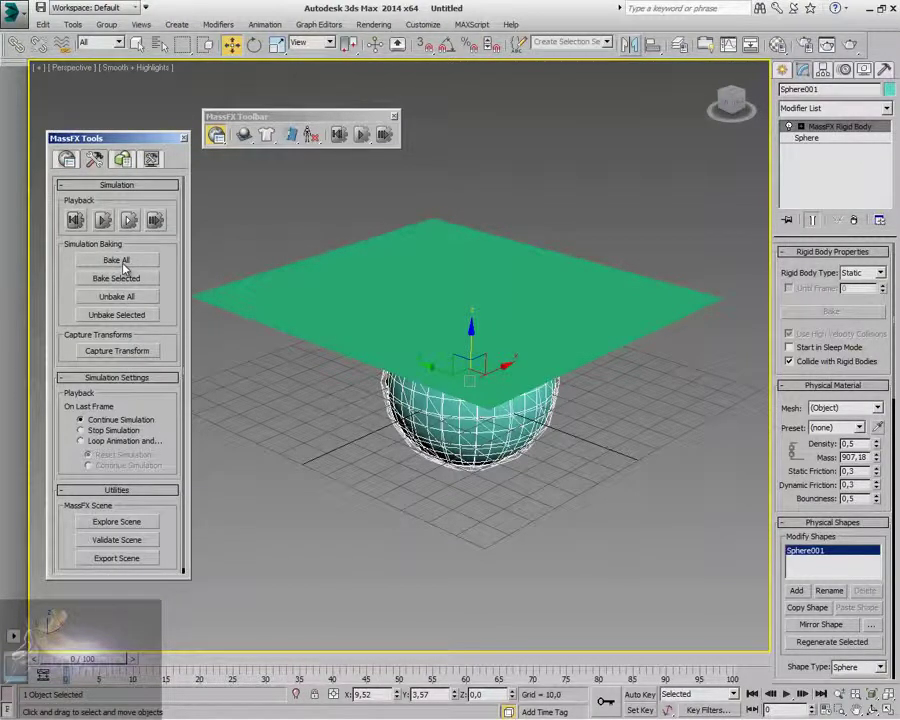
{"action": "left_click", "coordinate": [122, 262]}
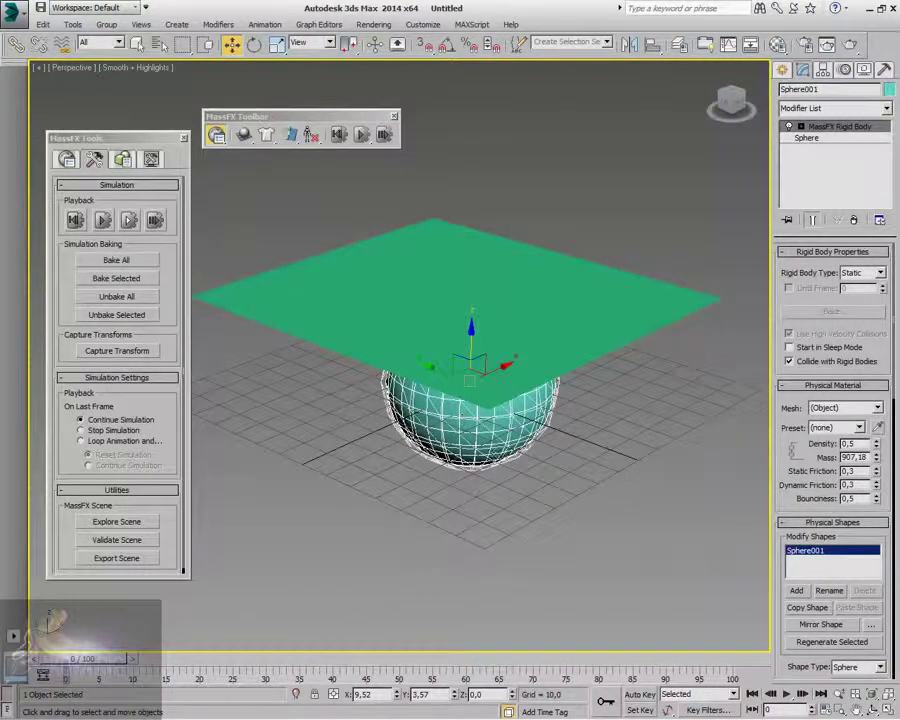
Step: Check the sphere and the cloth plane for baked keys, scrub the draping animation and close the MassFX Tools and toolbar
{"action": "left_click", "coordinate": [572, 426]}
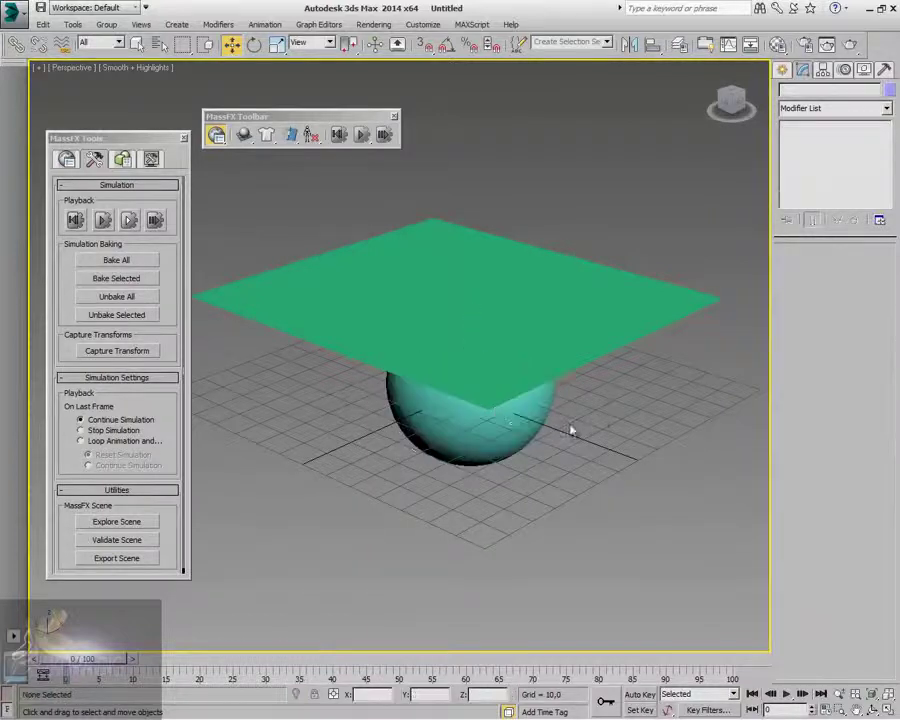
{"action": "left_click", "coordinate": [517, 424]}
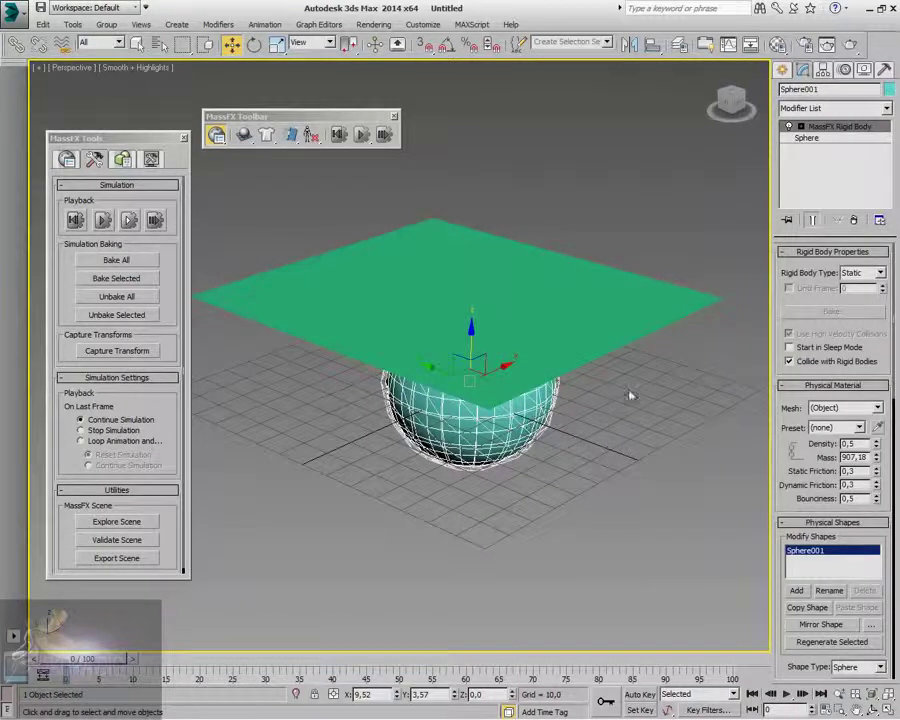
{"action": "left_click", "coordinate": [624, 318]}
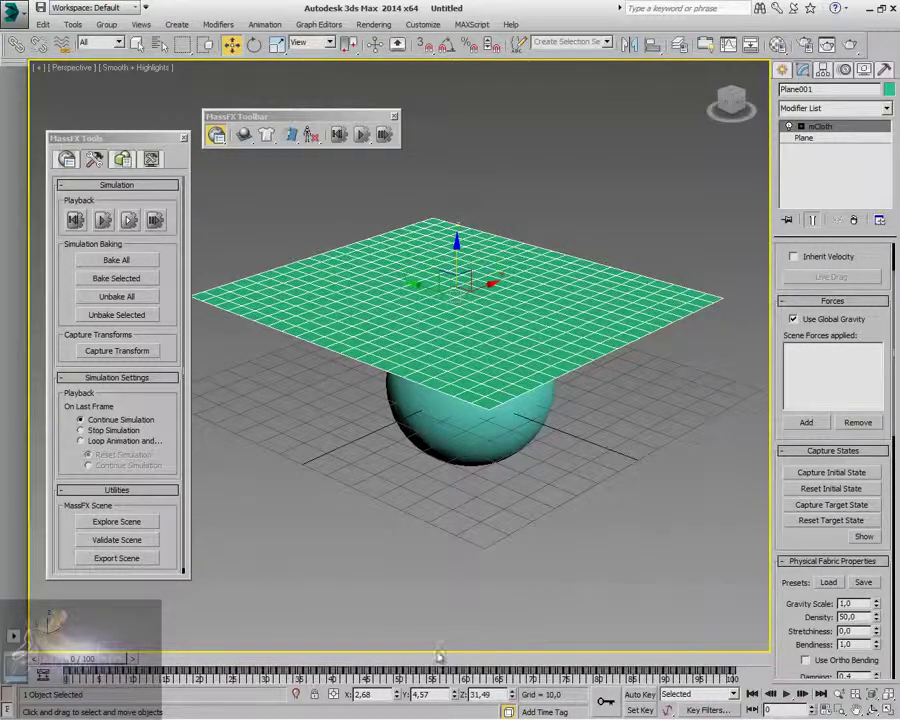
{"action": "left_click_drag", "start_coordinate": [186, 665], "coordinate": [374, 662]}
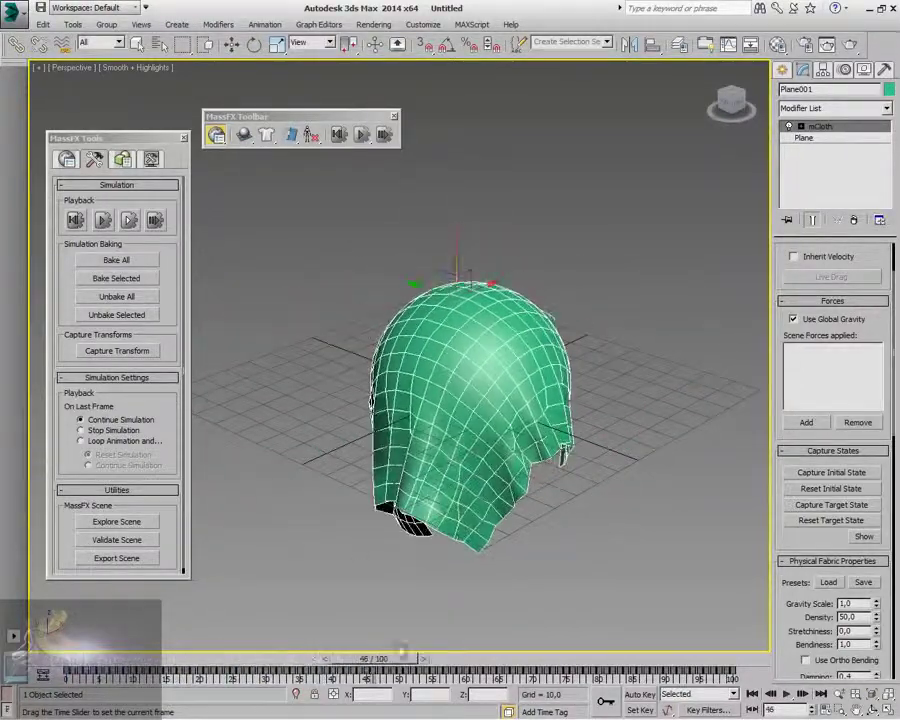
{"action": "left_click", "coordinate": [231, 44]}
{"action": "left_click", "coordinate": [183, 137]}
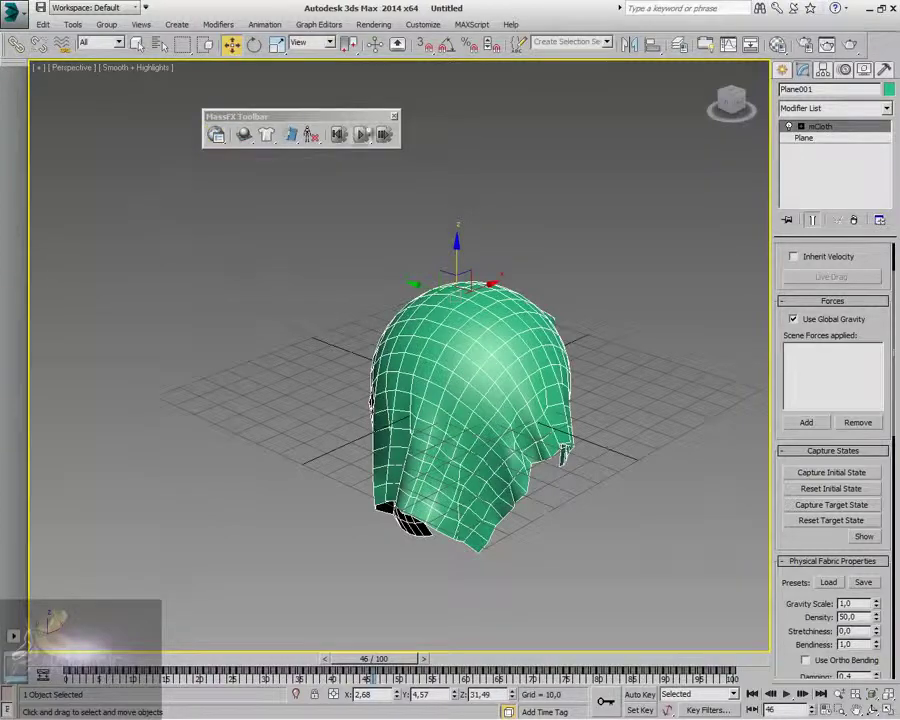
{"action": "left_click", "coordinate": [394, 116]}
{"action": "left_click_drag", "start_coordinate": [397, 663], "coordinate": [170, 663]}
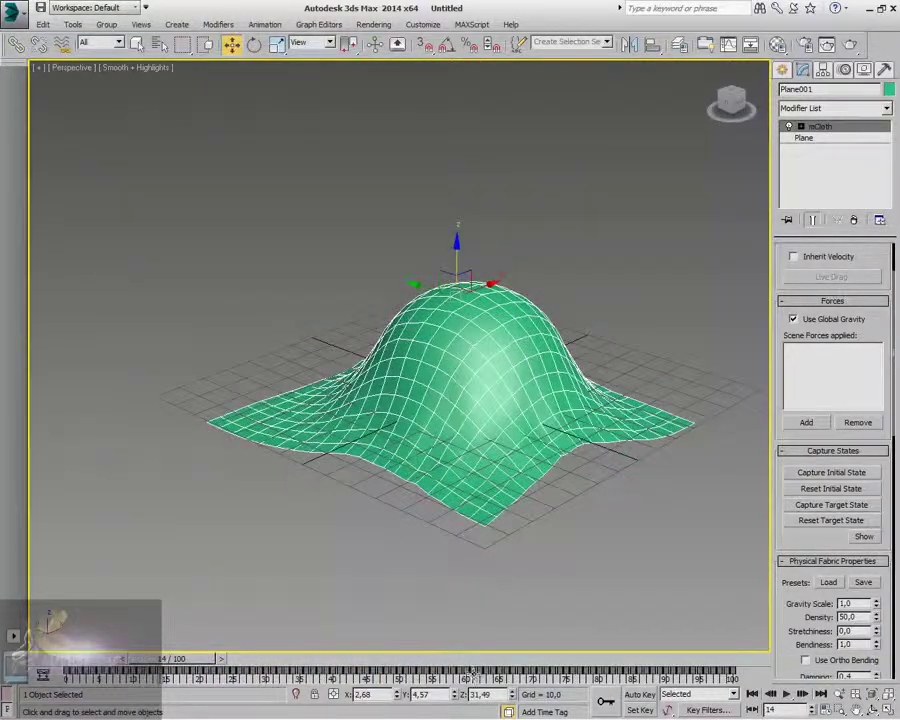
Step: View the key properties of the cloth plane's vertex 45 at frame 61 and close them
{"action": "right_click", "coordinate": [470, 676]}
{"action": "mouse_move", "coordinate": [540, 564]}
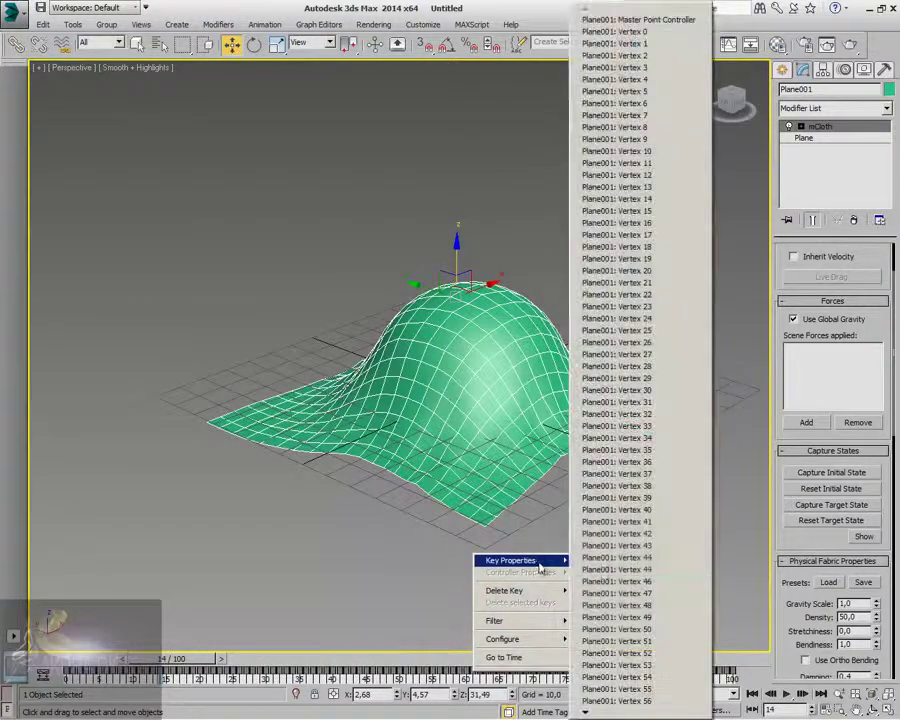
{"action": "left_click", "coordinate": [615, 569]}
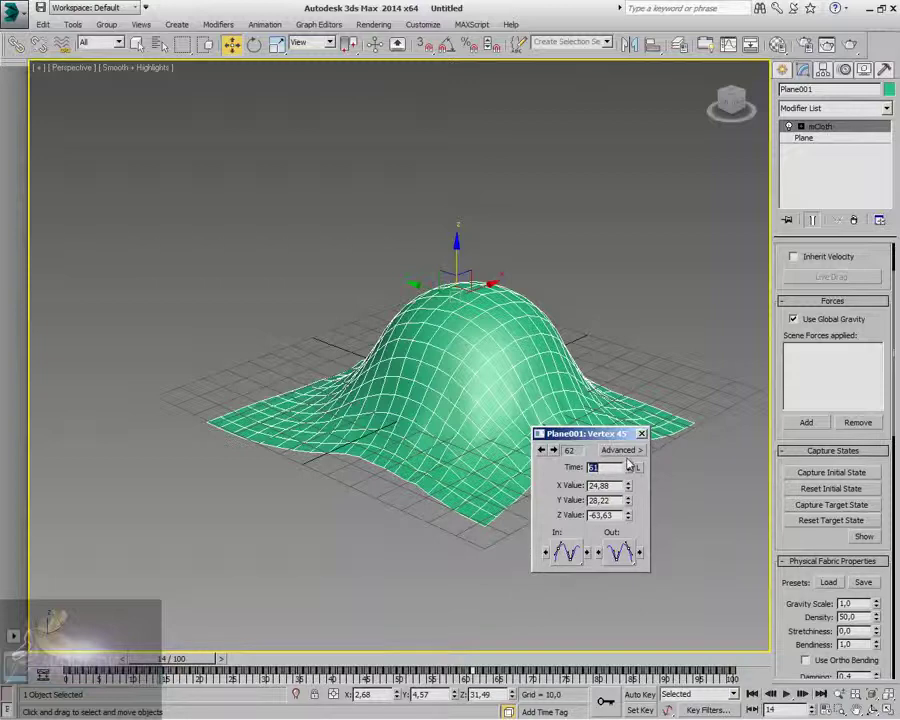
{"action": "left_click", "coordinate": [642, 434]}
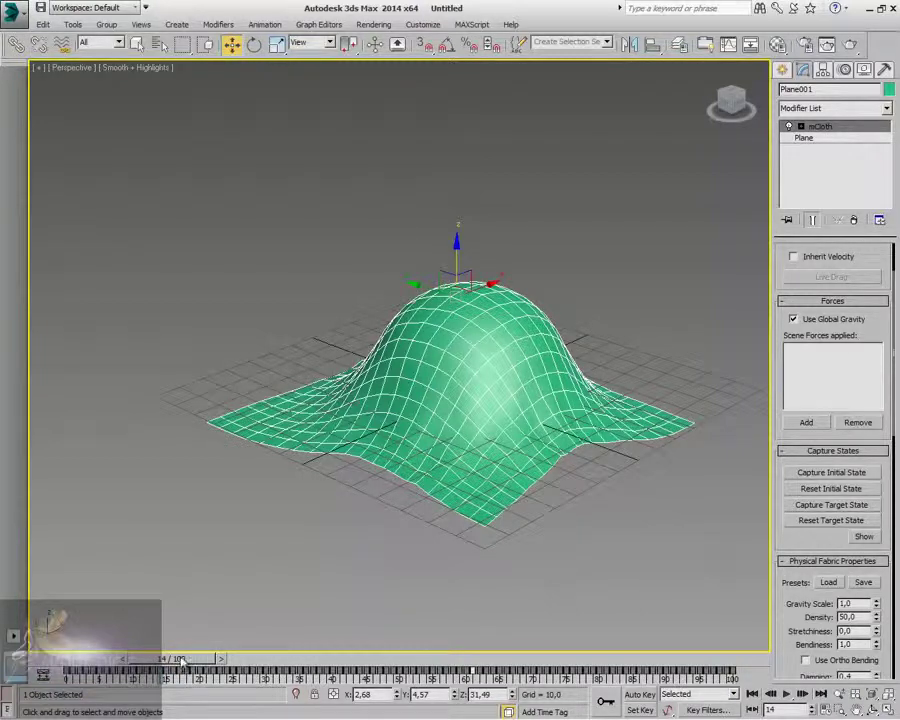
Step: Scrub the draping animation and delete two ranges of the cloth plane's baked keys between about frames 37 and 94
{"action": "left_click_drag", "start_coordinate": [180, 660], "coordinate": [297, 660]}
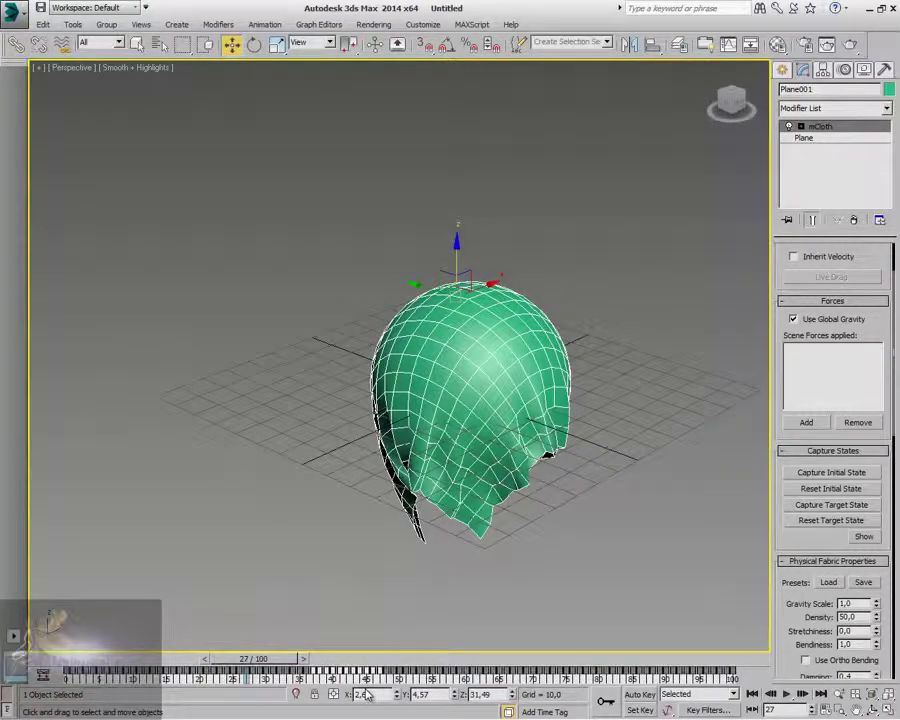
{"action": "left_click_drag", "start_coordinate": [283, 664], "coordinate": [334, 660]}
{"action": "key", "text": "w"}
{"action": "key", "text": "w"}
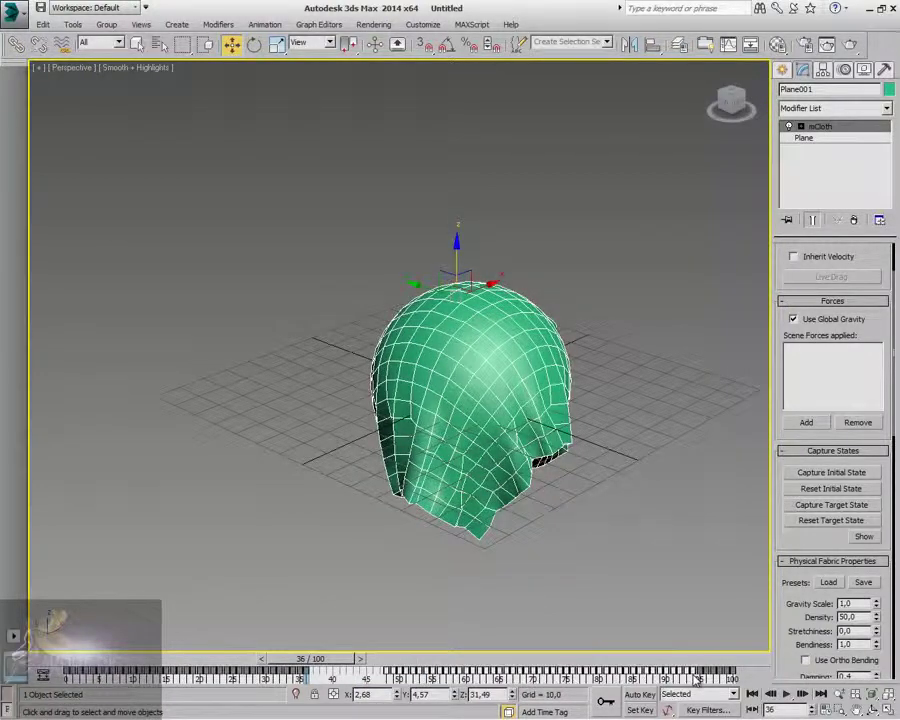
{"action": "left_click_drag", "start_coordinate": [347, 662], "coordinate": [235, 660]}
{"action": "key", "text": "w"}
Step: Undo the key deletions on the cloth plane and return the timeline to frame 0
{"action": "left_click", "coordinate": [43, 24]}
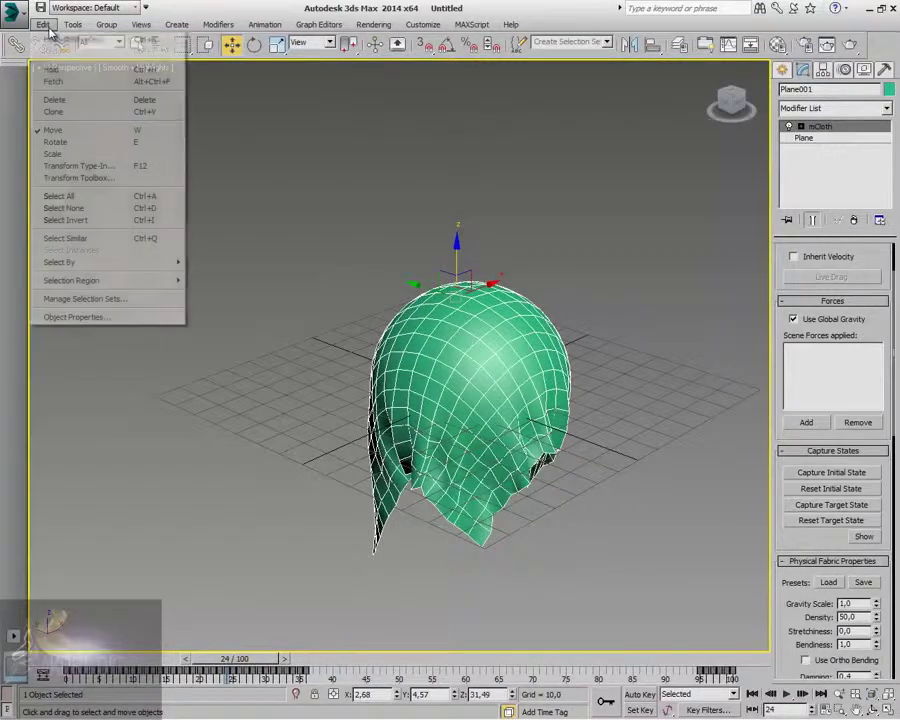
{"action": "left_click", "coordinate": [48, 35]}
{"action": "left_click", "coordinate": [43, 24]}
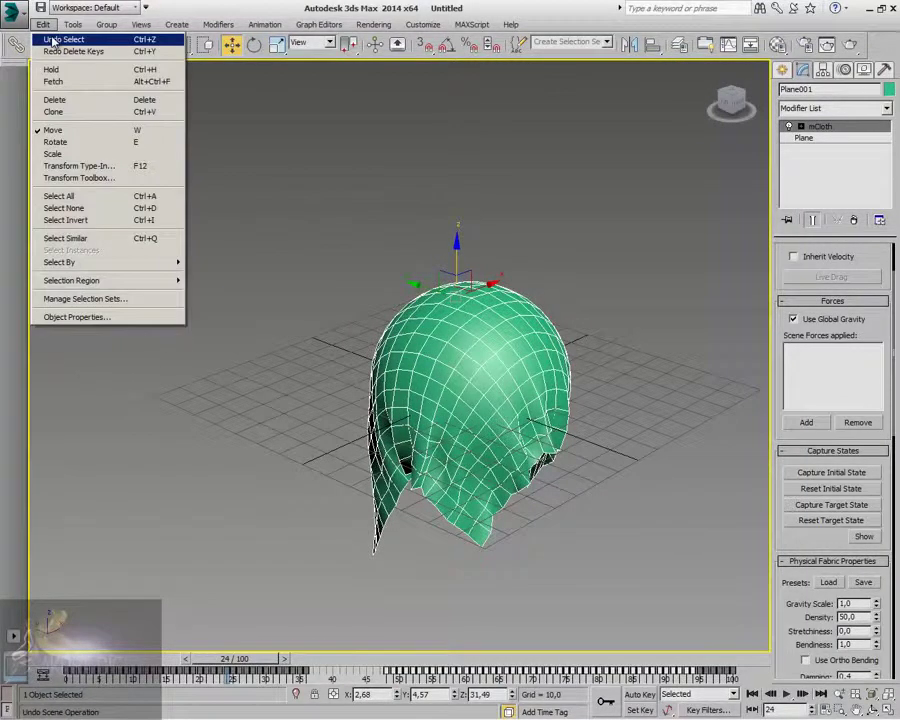
{"action": "left_click", "coordinate": [44, 35]}
{"action": "left_click", "coordinate": [43, 24]}
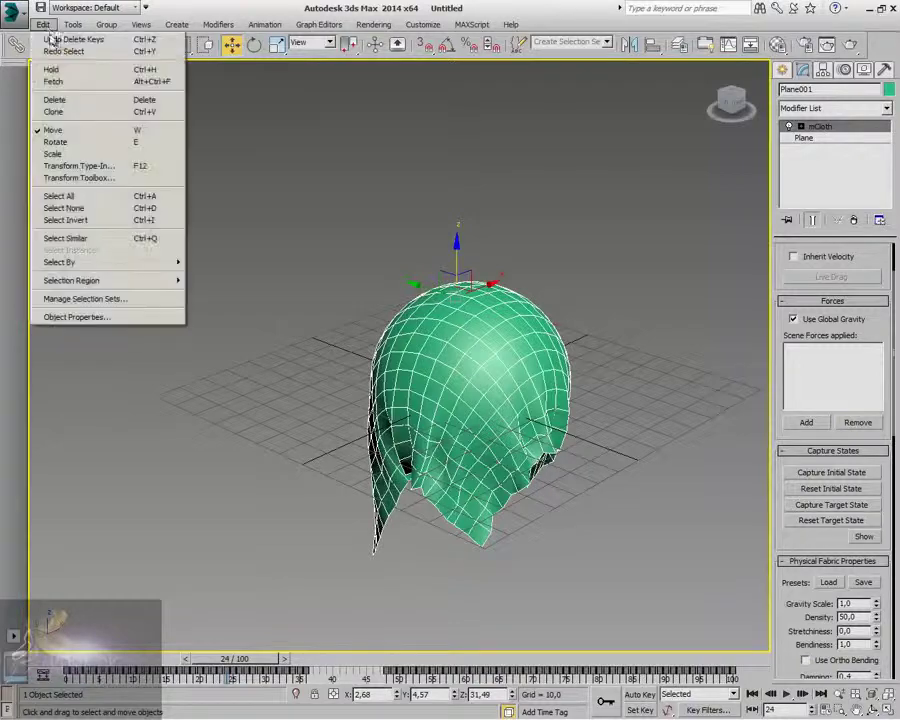
{"action": "left_click", "coordinate": [47, 35]}
{"action": "left_click_drag", "start_coordinate": [255, 660], "coordinate": [70, 659]}
{"action": "key", "text": "w"}
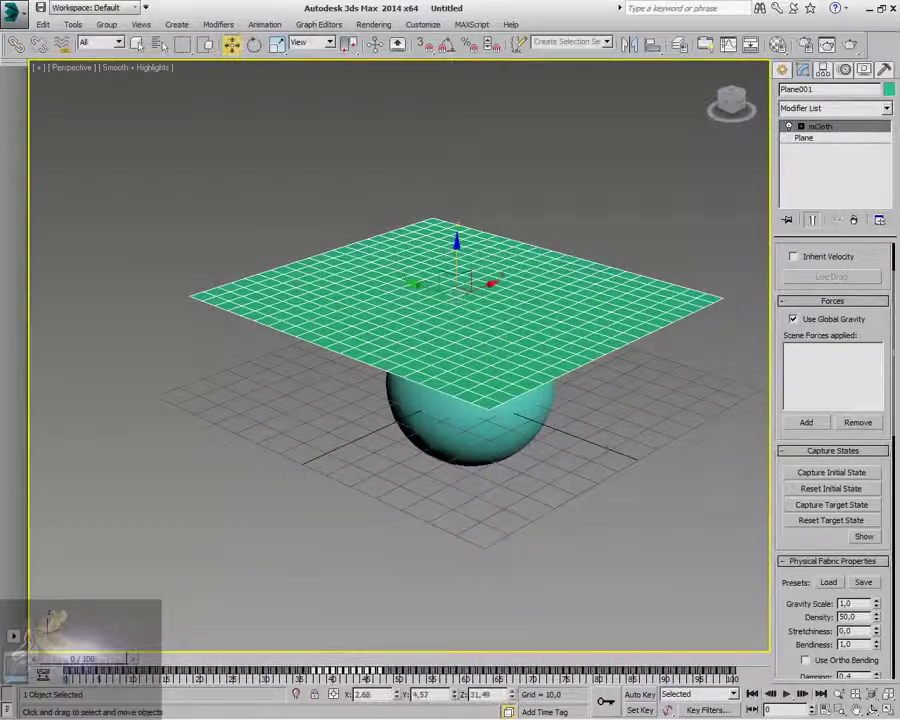
Step: Show the MassFX toolbar again and reopen MassFX Tools
{"action": "right_click", "coordinate": [571, 55]}
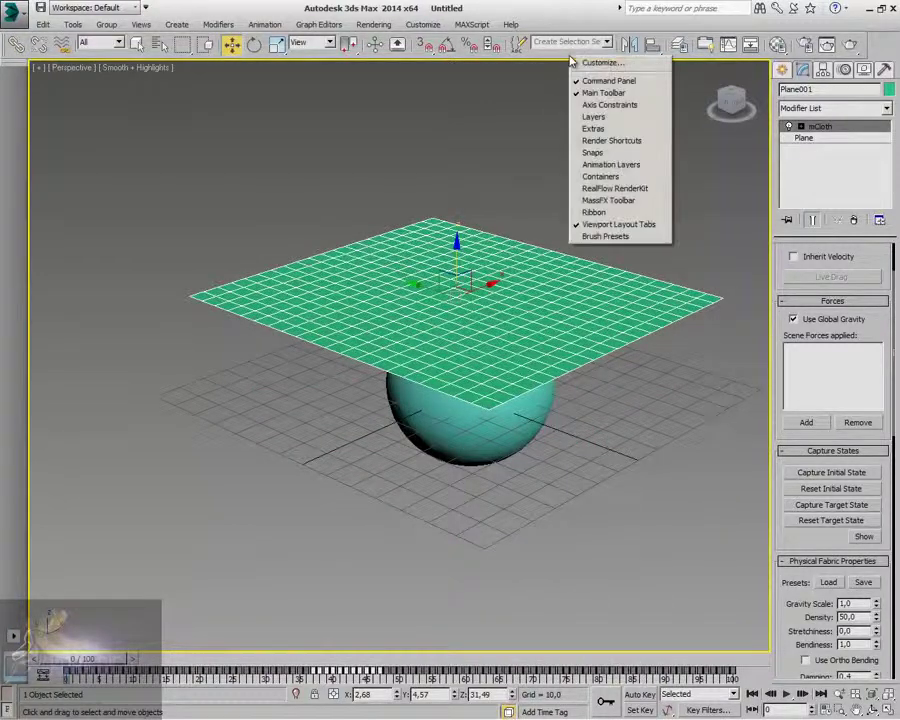
{"action": "left_click", "coordinate": [592, 202]}
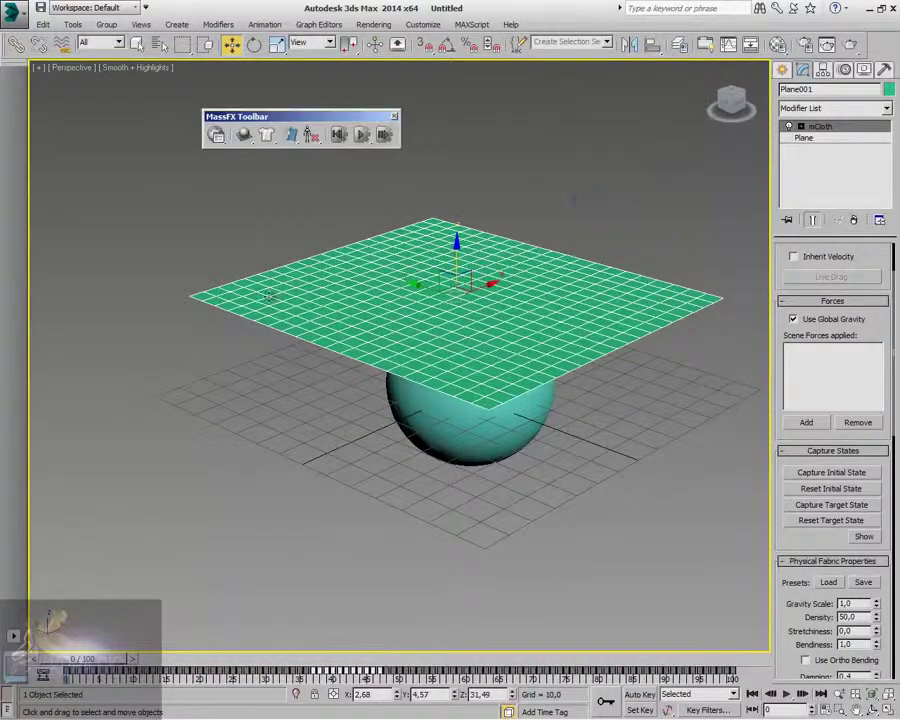
{"action": "left_click", "coordinate": [217, 135]}
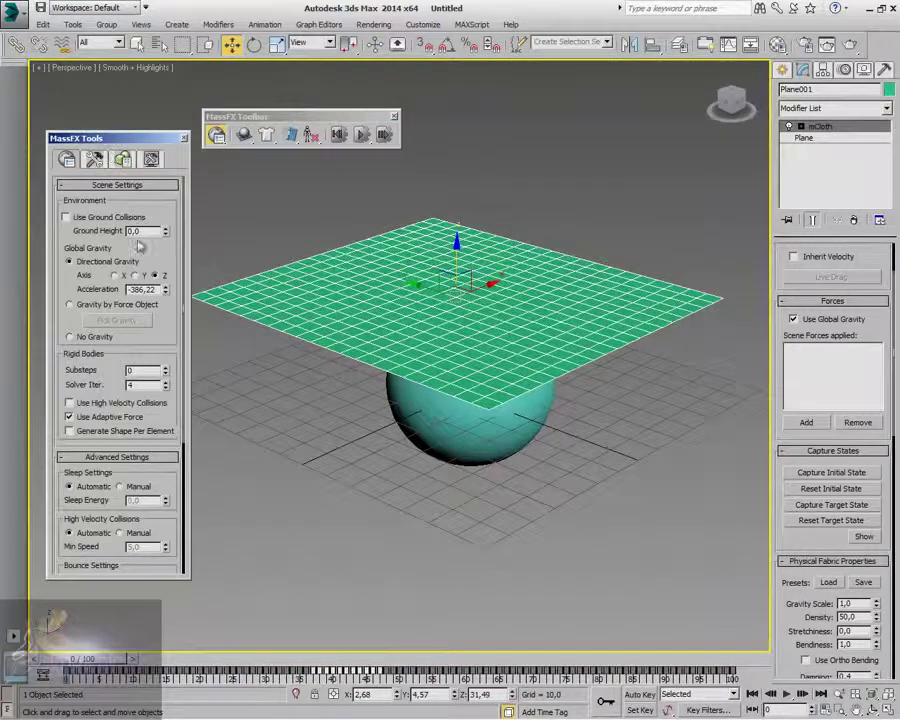
Step: Unbake the selected cloth plane, play the live simulation and reset it to the start
{"action": "left_click", "coordinate": [94, 159]}
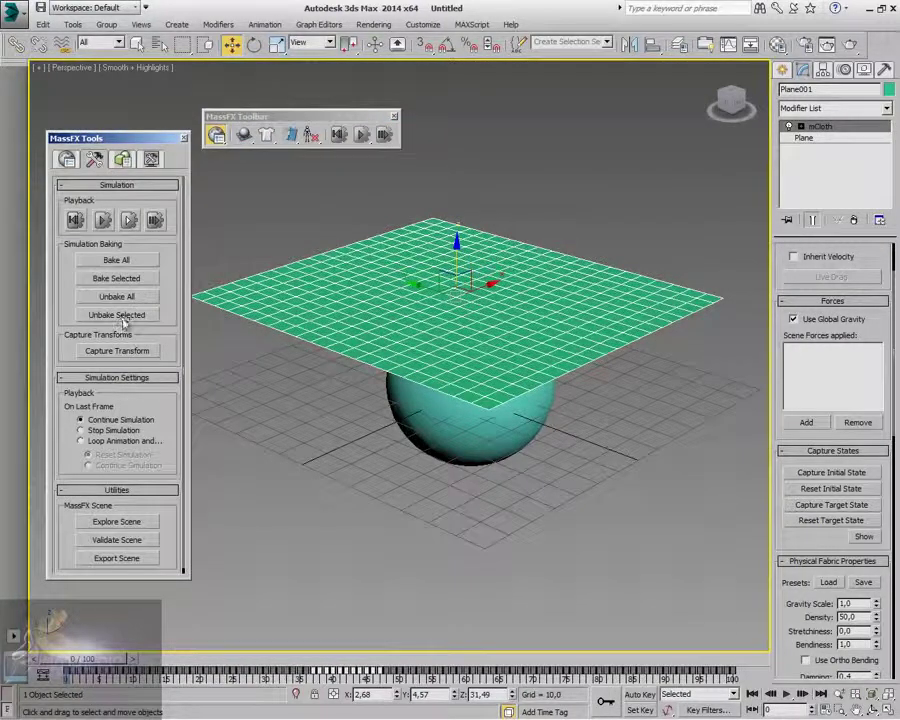
{"action": "left_click", "coordinate": [122, 318]}
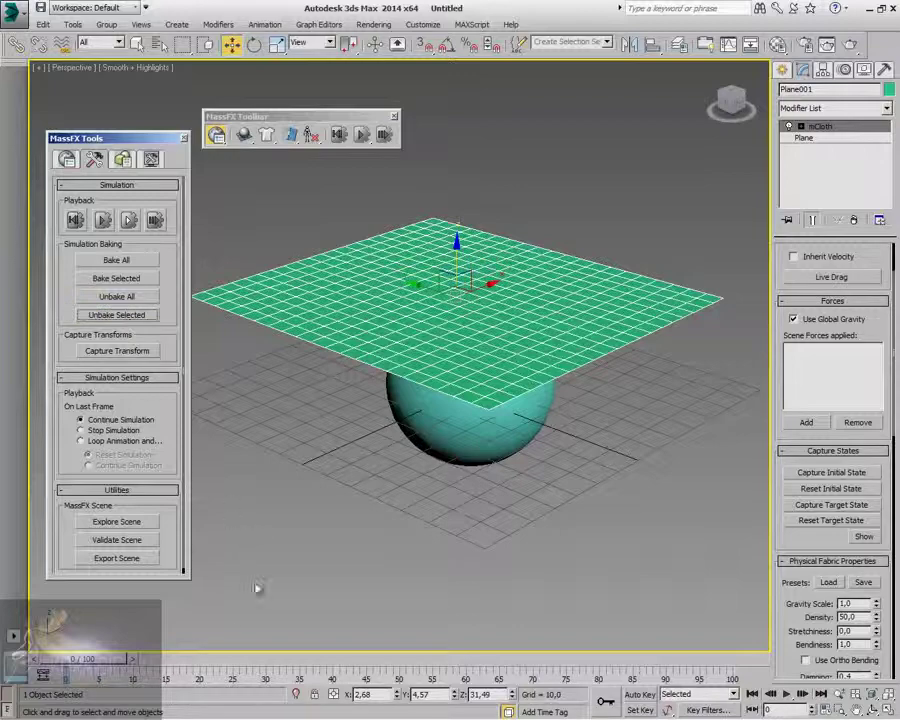
{"action": "left_click", "coordinate": [362, 134]}
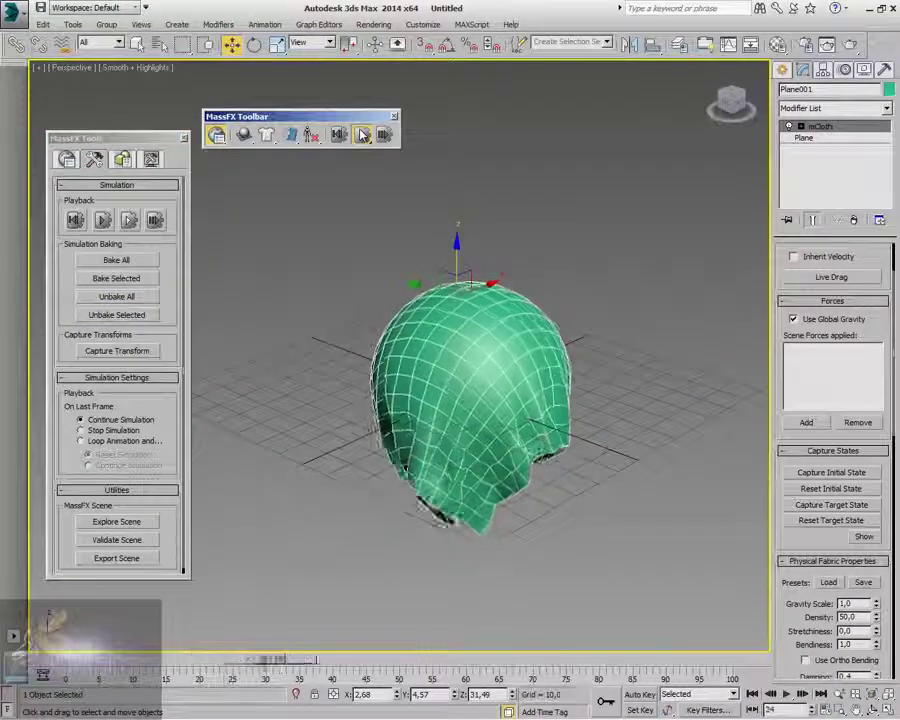
{"action": "left_click", "coordinate": [338, 135]}
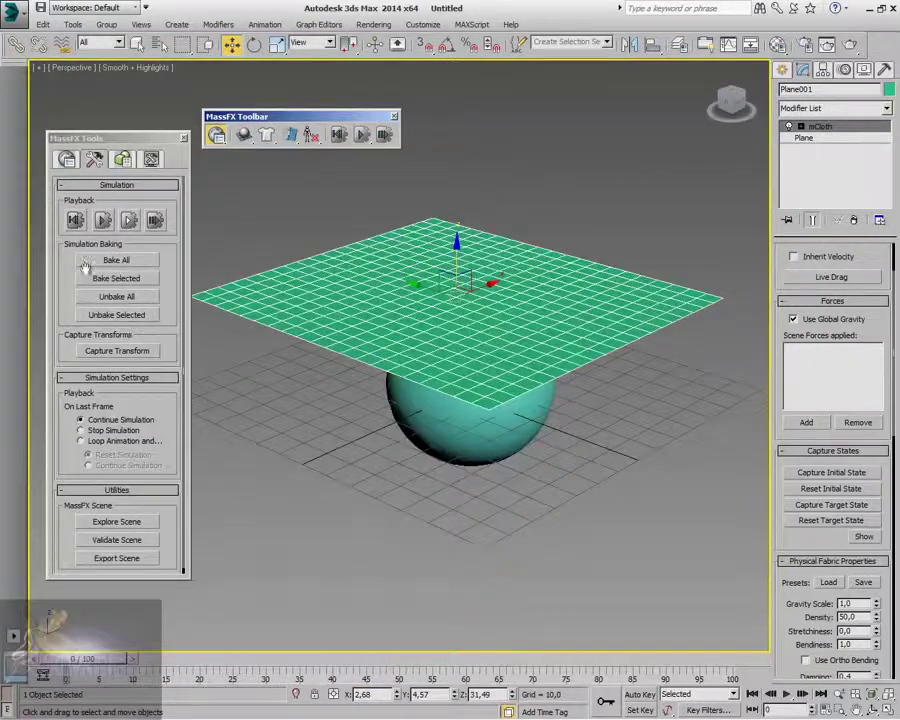